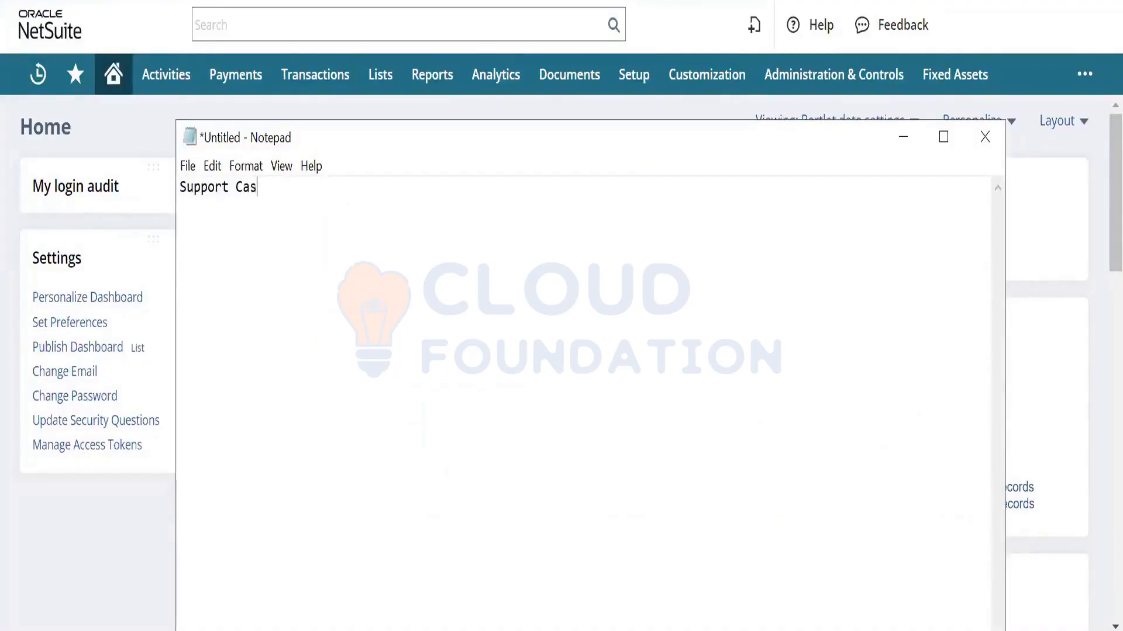
# - Add the lines "Marketing to ROI" and "Lead Conversion - Lead to Quote" below "Support Cases" in the note
pyautogui.press('Return')
pyautogui.write('Marketing ro')
pyautogui.press('BackSpace')
pyautogui.press('BackSpace')
pyautogui.write('to ROI')
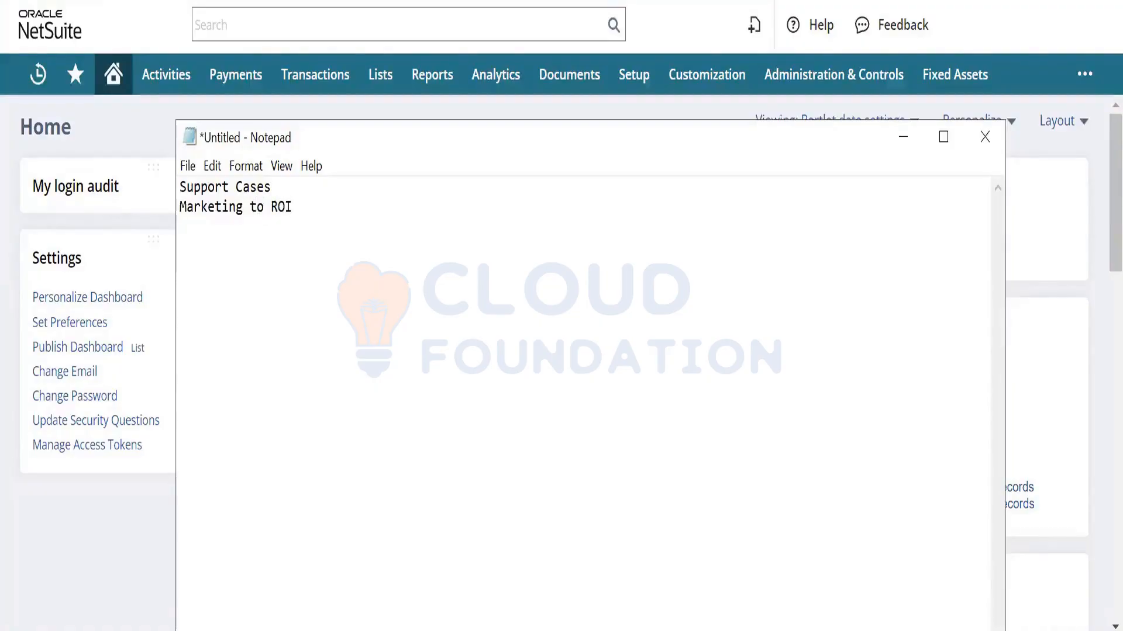
pyautogui.write('Lead Con')
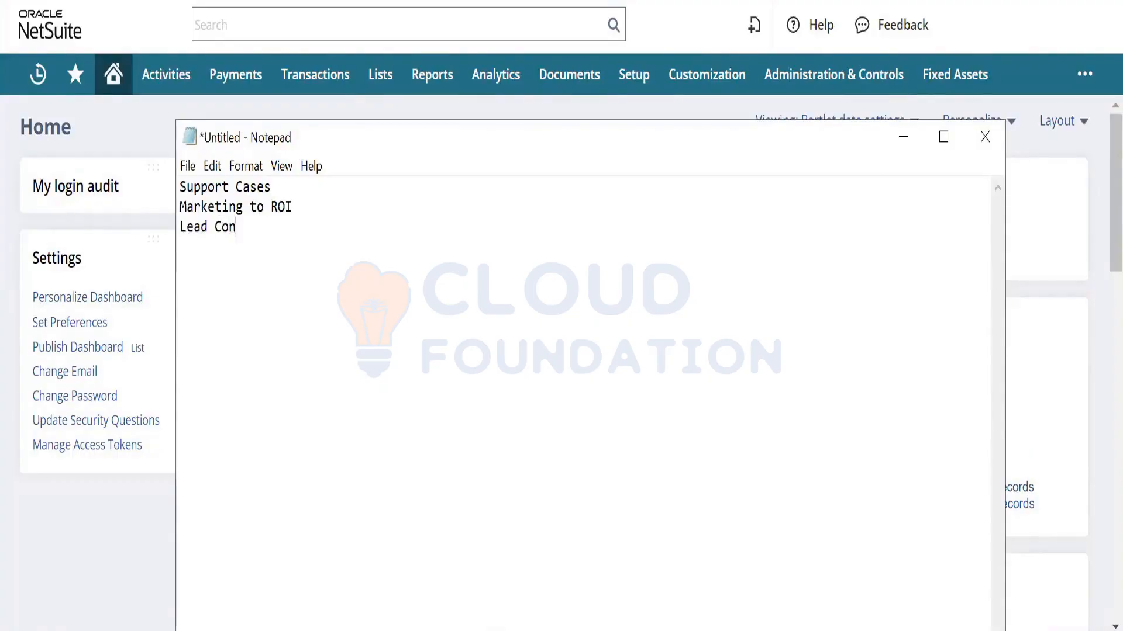
pyautogui.write('version - Lead')
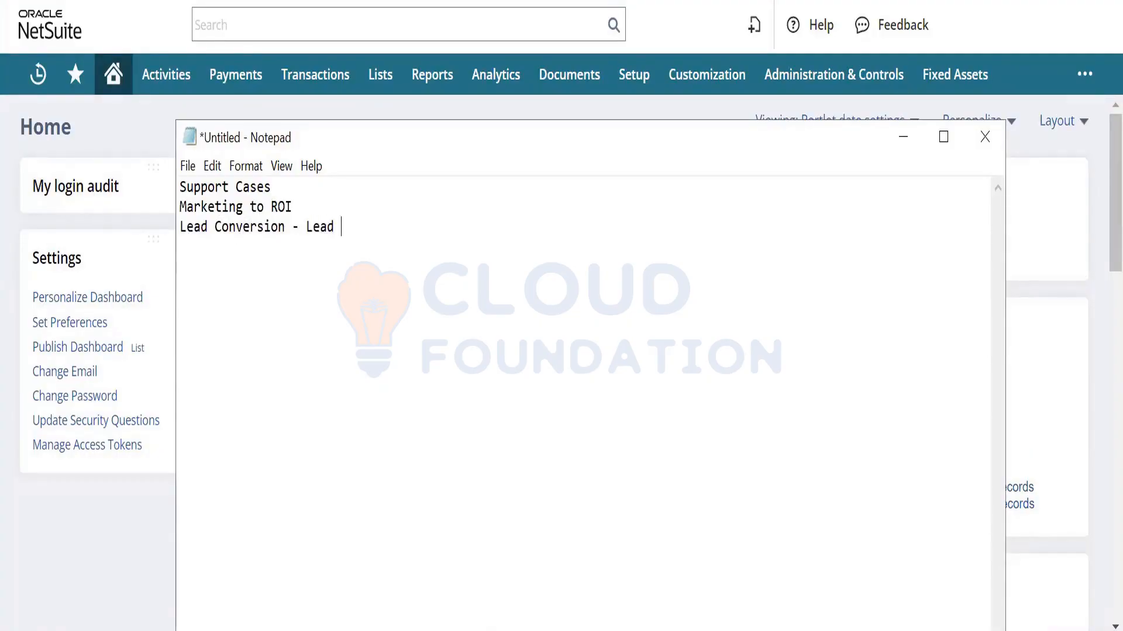
pyautogui.write(' to Quoteprocure')
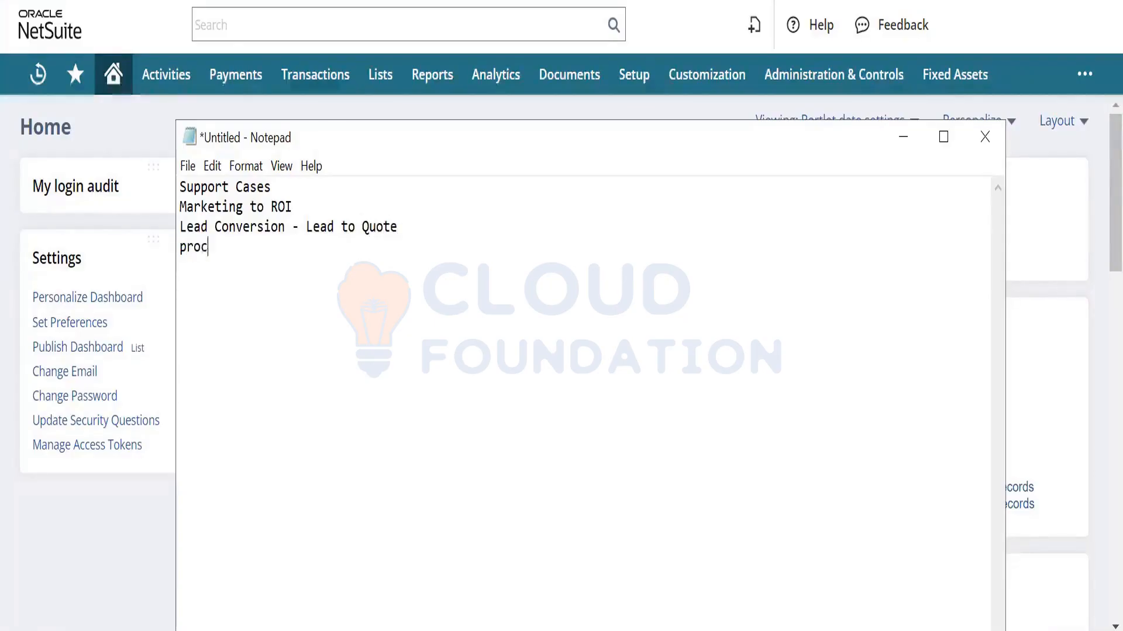
# - Add "Procure to Pay" with a capital P as the line below "Lead Conversion - Lead to Quote"
pyautogui.press('BackSpace')
pyautogui.press('BackSpace')
pyautogui.press('BackSpace')
pyautogui.press('BackSpace')
pyautogui.press('BackSpace')
pyautogui.press('BackSpace')
pyautogui.press('BackSpace')
pyautogui.write('P')
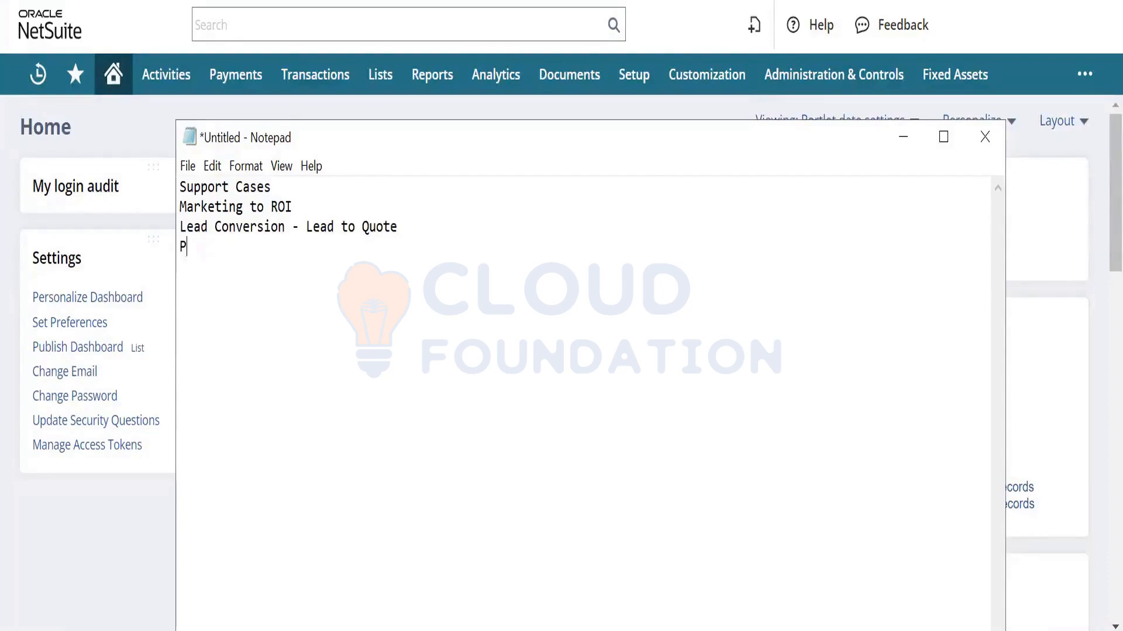
pyautogui.write('rocure to P')
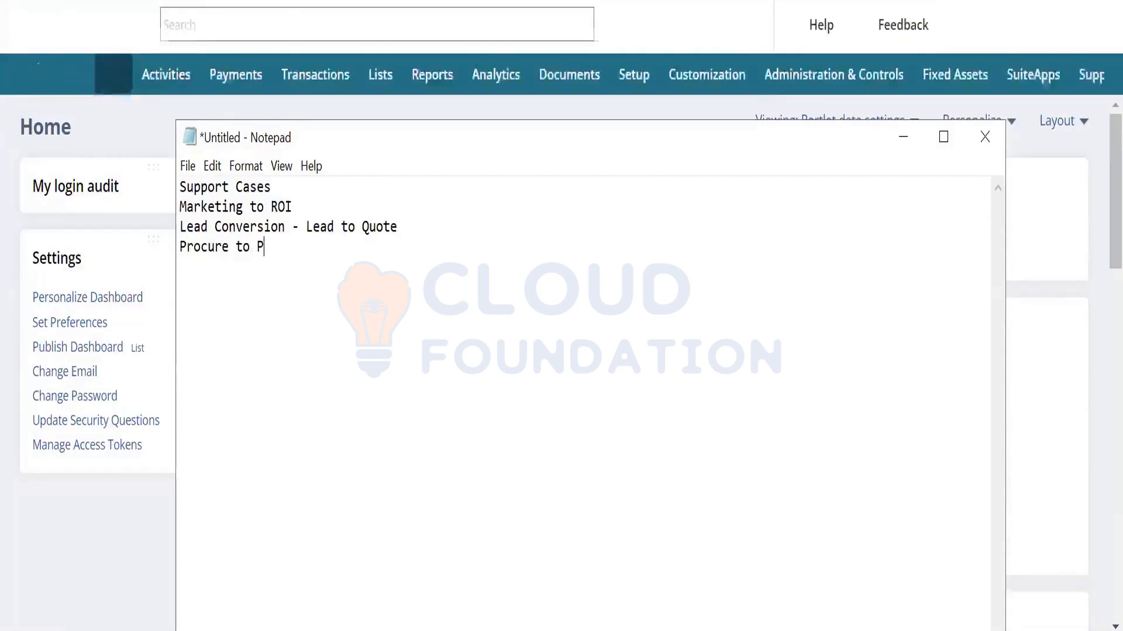
pyautogui.write('ay a')
pyautogui.press('Return')
pyautogui.press('BackSpace')
pyautogui.press('BackSpace')
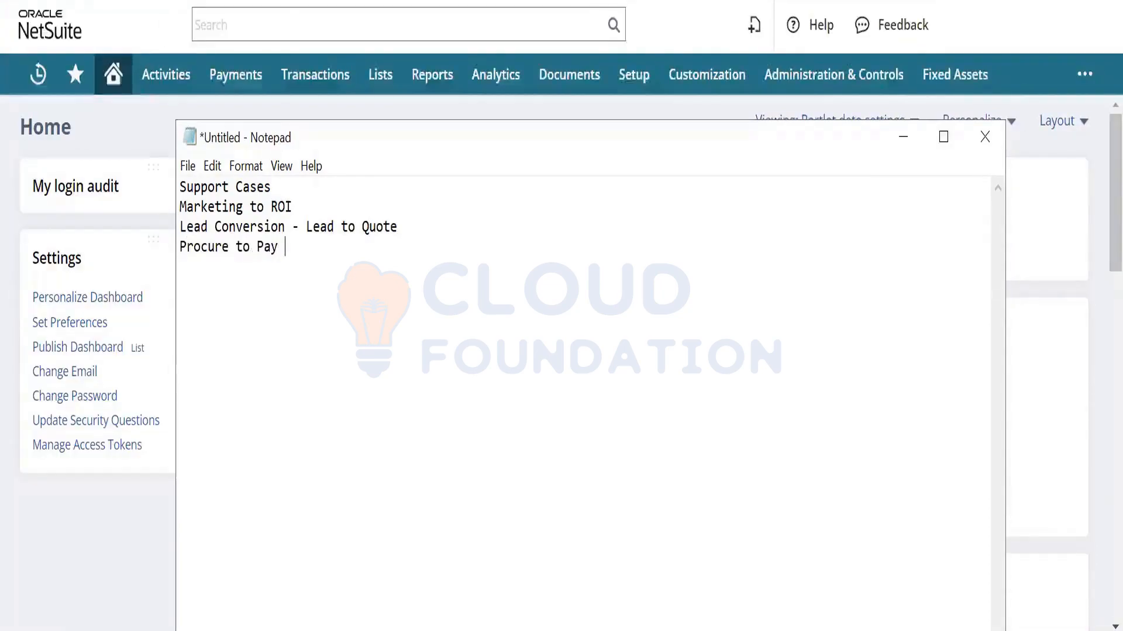
# - Add the lines "Order to cash" and "Record to report", followed by a blank line and the heading "Reports"
pyautogui.write('Order to')
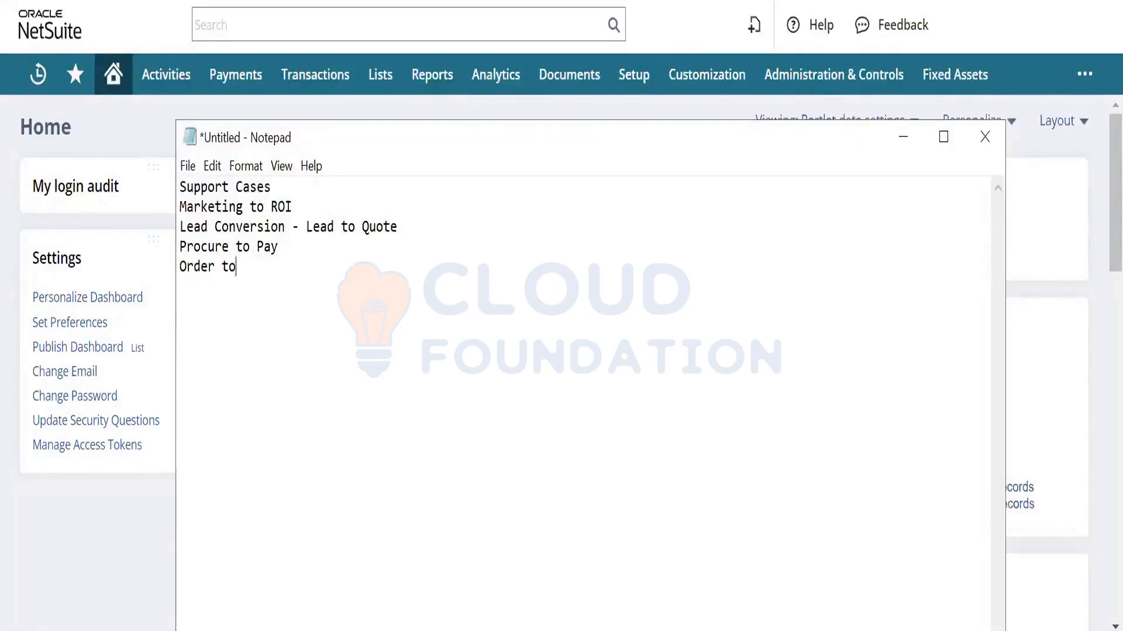
pyautogui.write(' cash')
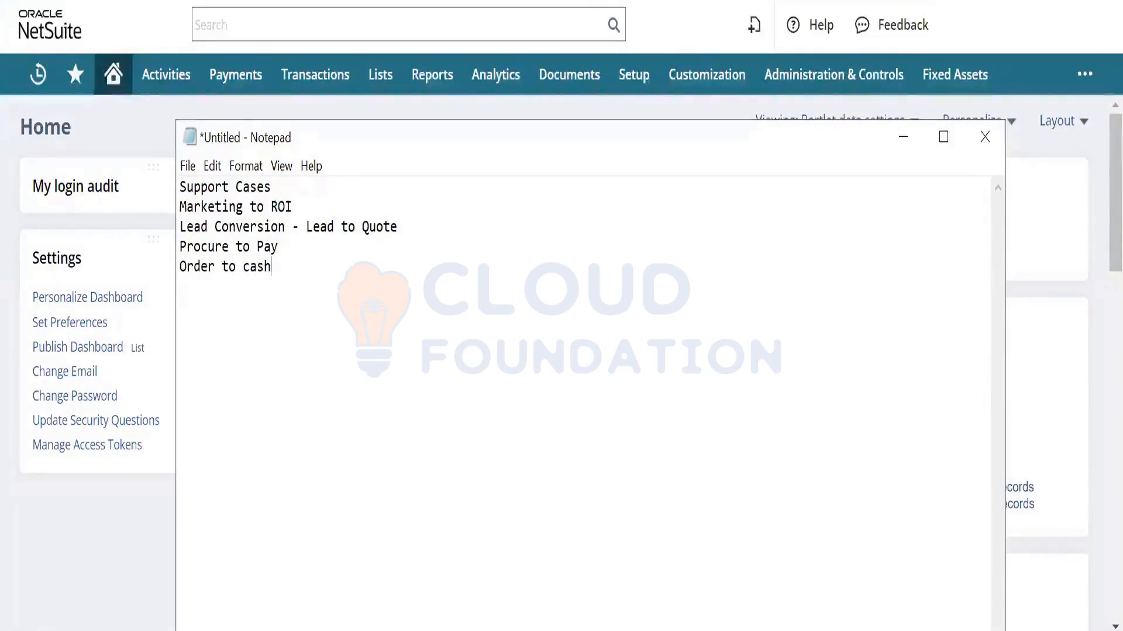
pyautogui.press('Return')
pyautogui.write('Record to ')
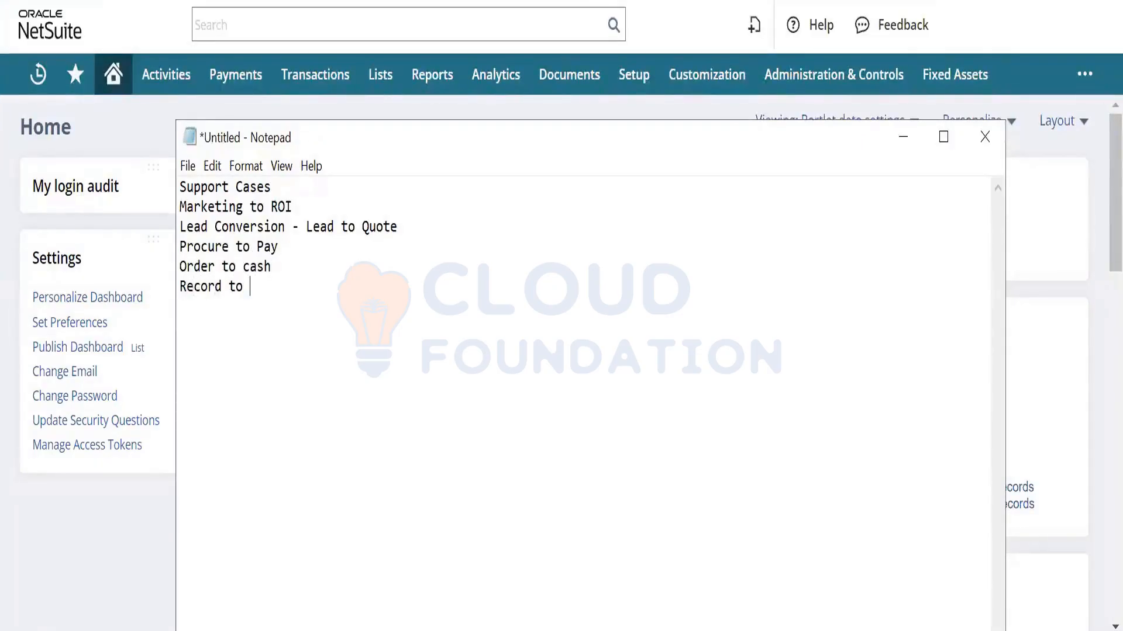
pyautogui.write('report')
pyautogui.press('Return')
pyautogui.press('Return')
pyautogui.write('Reports')
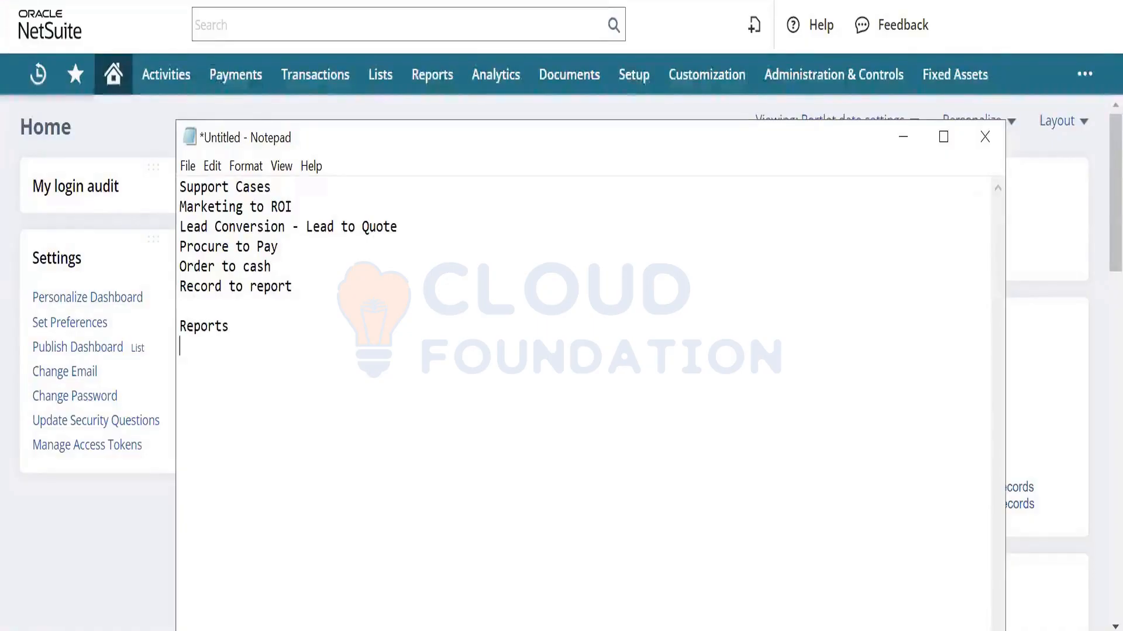
# - Switch to NetSuite, open the Reports page and expand the Cases group of report links
pyautogui.click(117, 511)
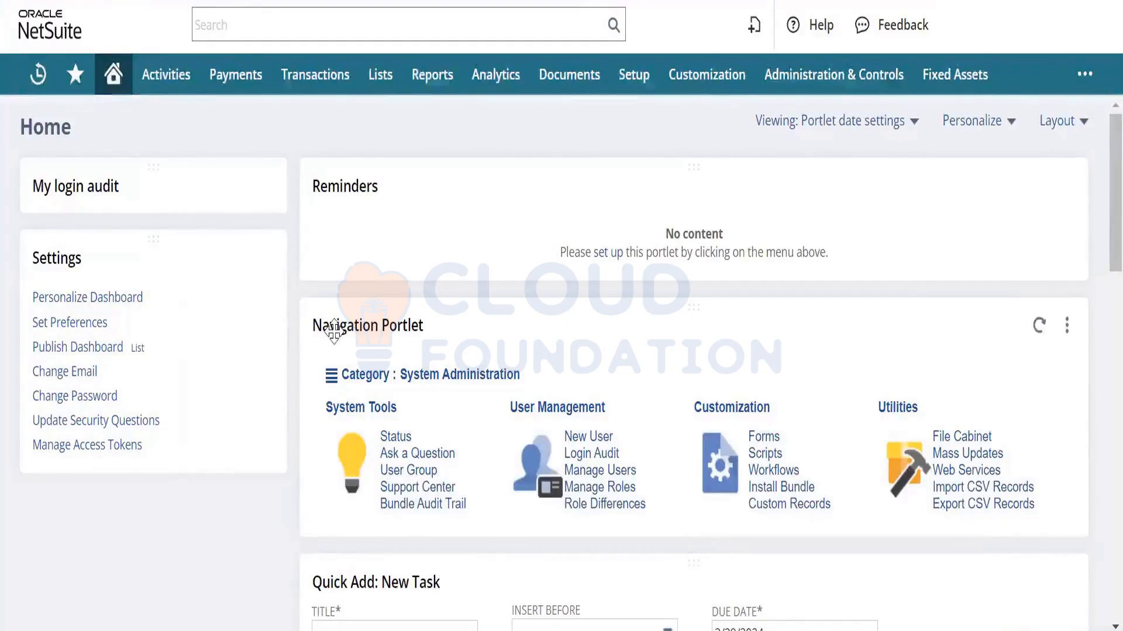
pyautogui.moveTo(430, 87)
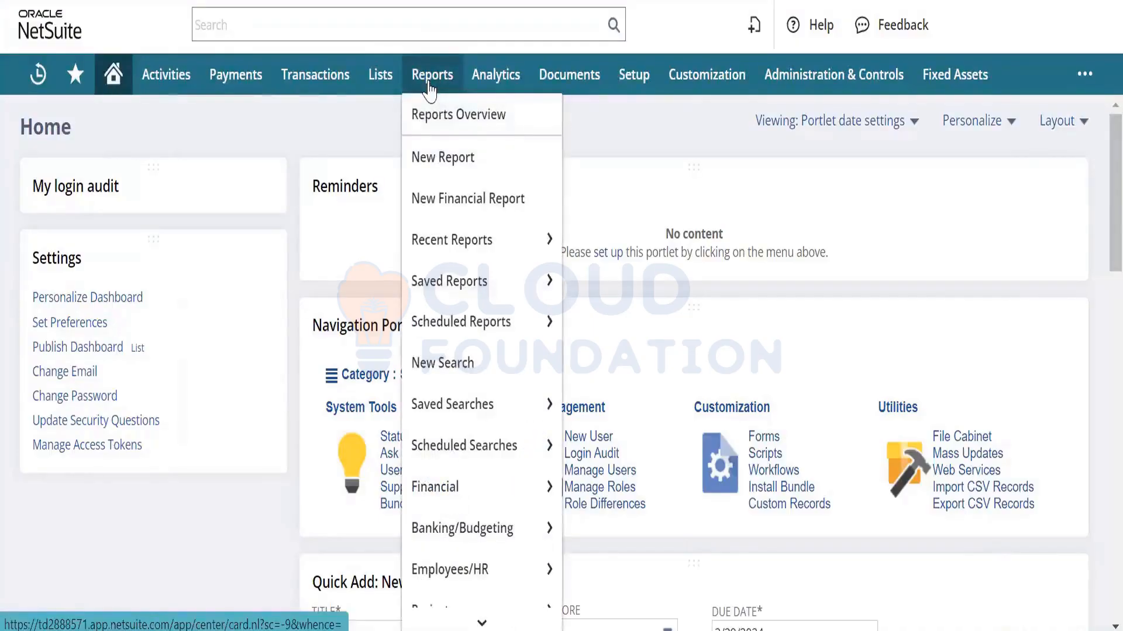
pyautogui.click(429, 83)
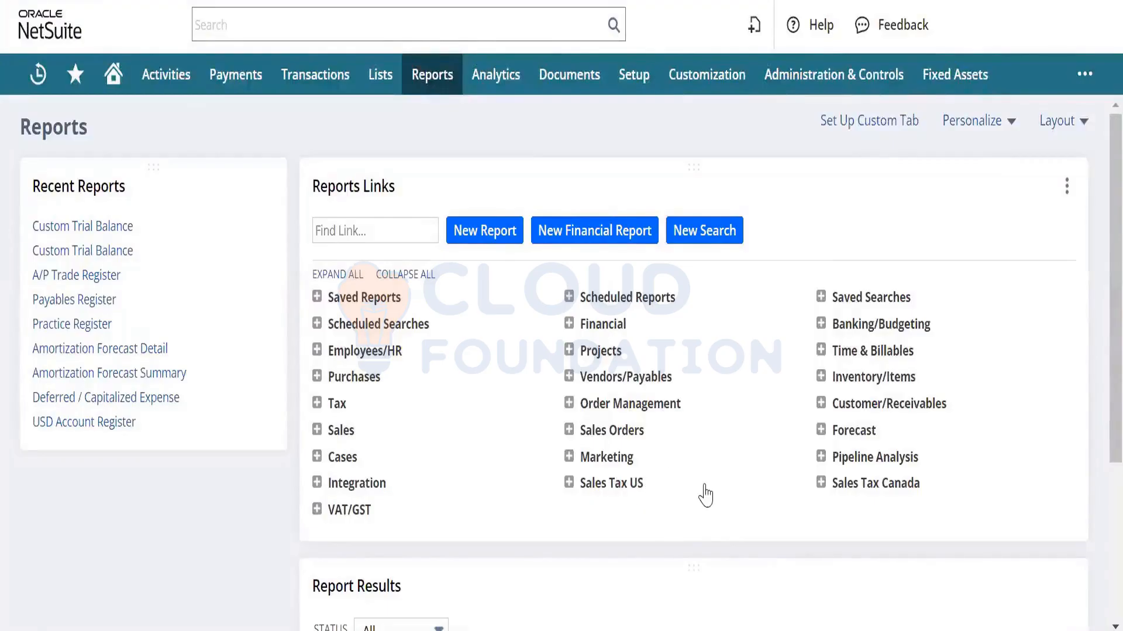
pyautogui.click(317, 458)
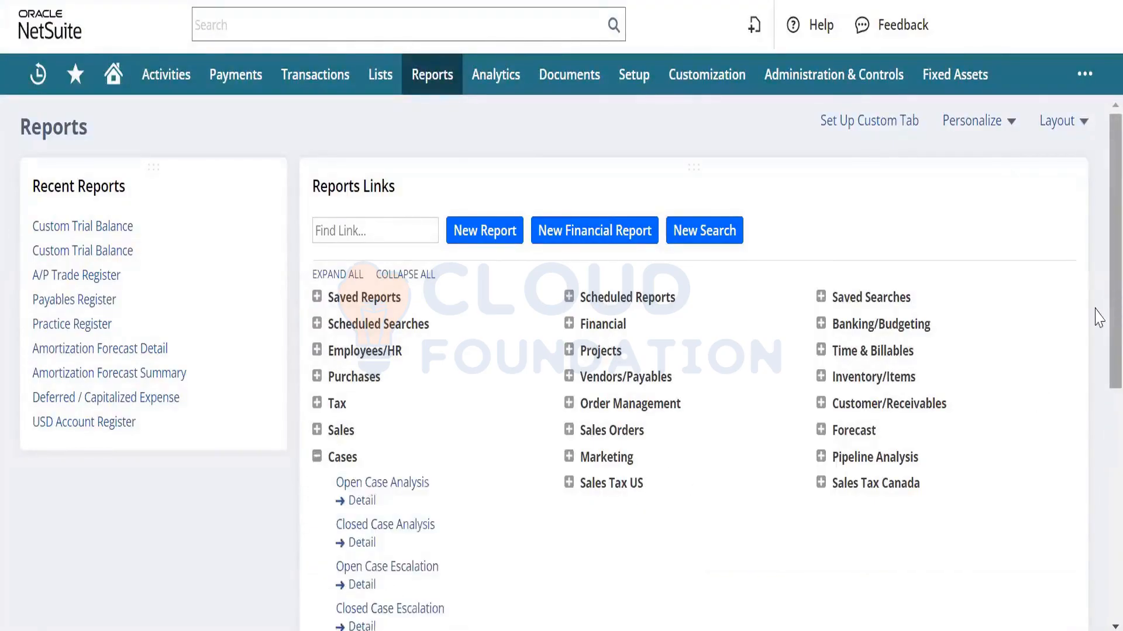
pyautogui.scroll(-4, 1099, 310)
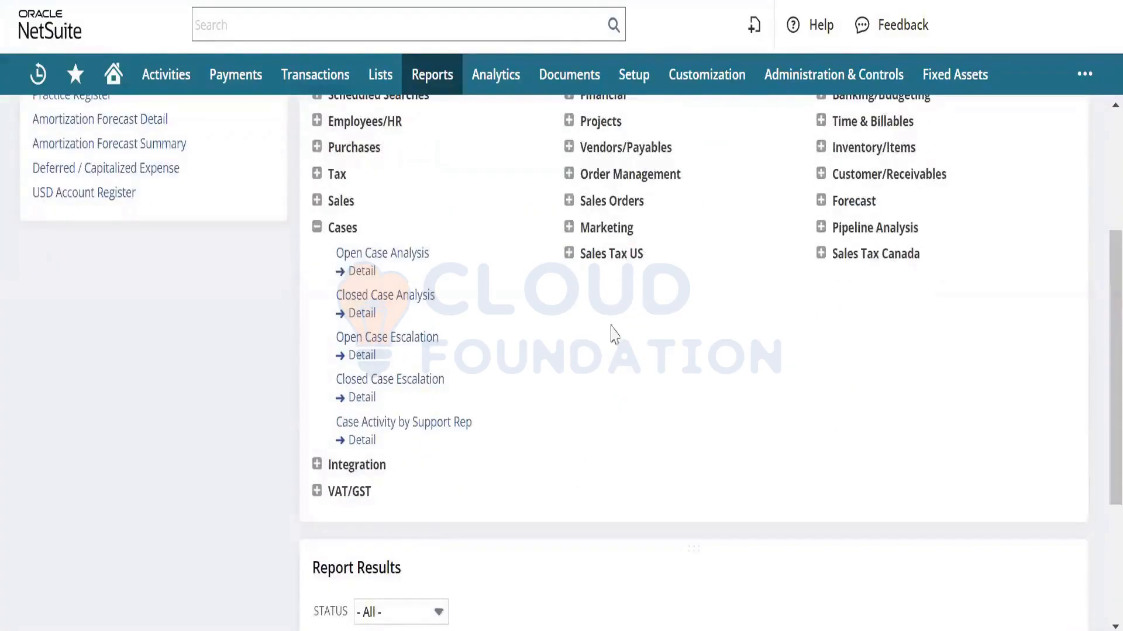
# - Open the Open Case Analysis, Open Case Escalation and Case Activity by Support Rep reports in new browser tabs
pyautogui.rightClick(392, 254)
pyautogui.click(415, 275)
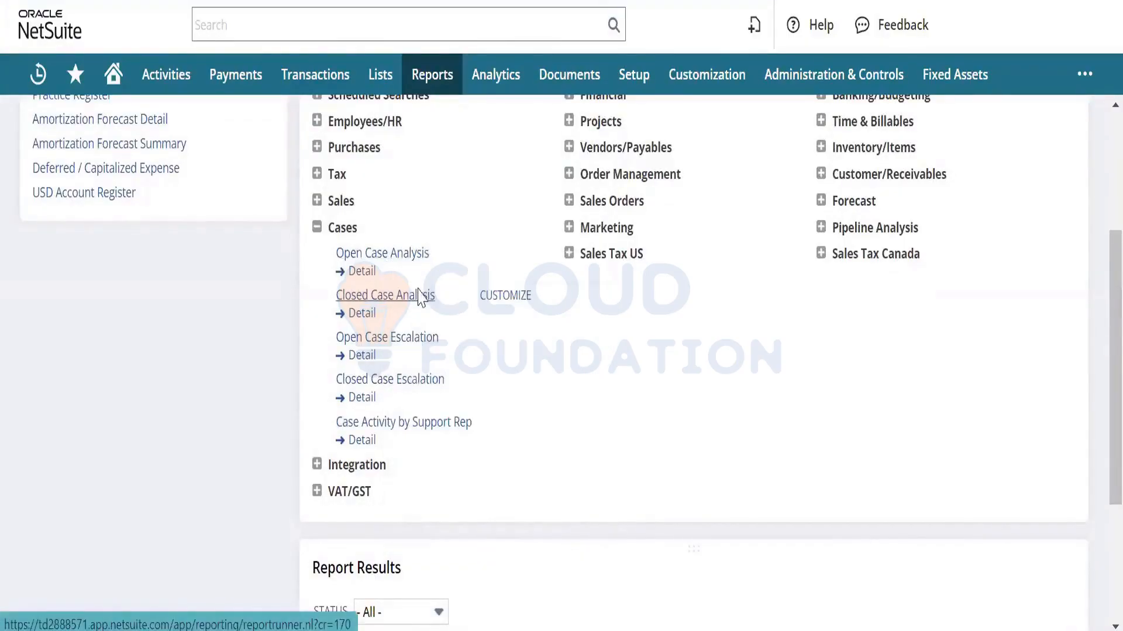
pyautogui.rightClick(418, 298)
pyautogui.press('Escape')
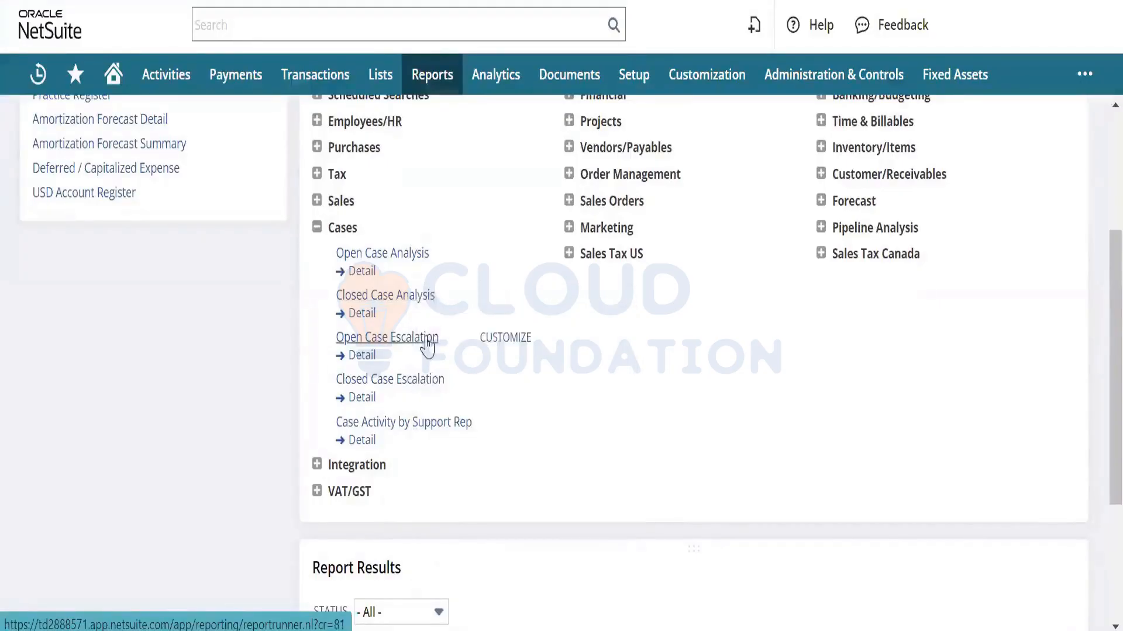
pyautogui.rightClick(425, 339)
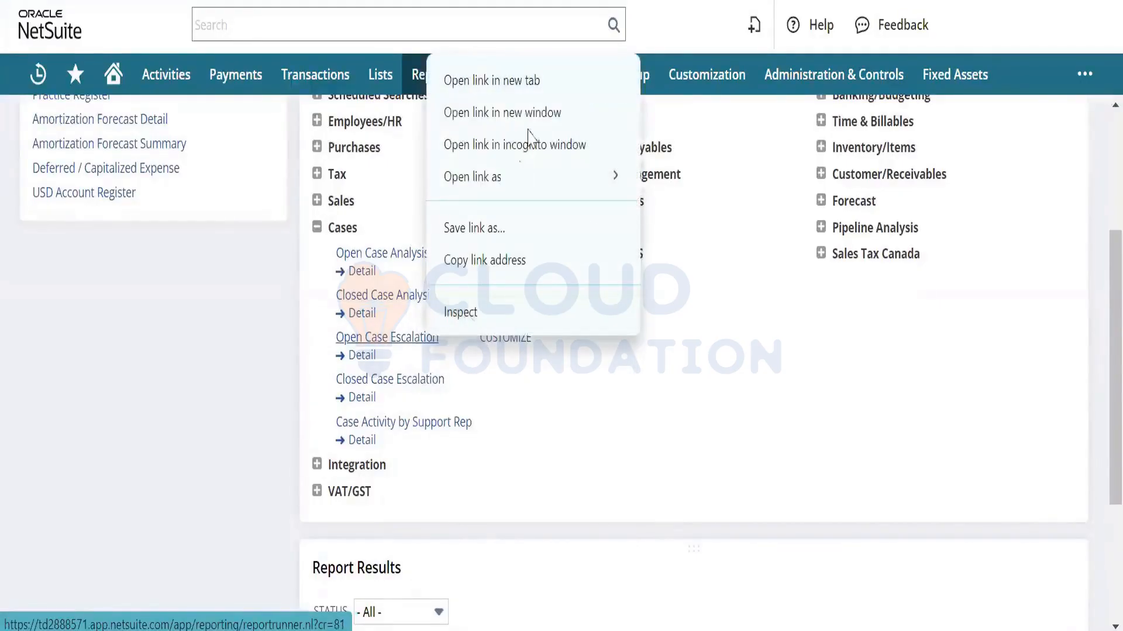
pyautogui.click(531, 89)
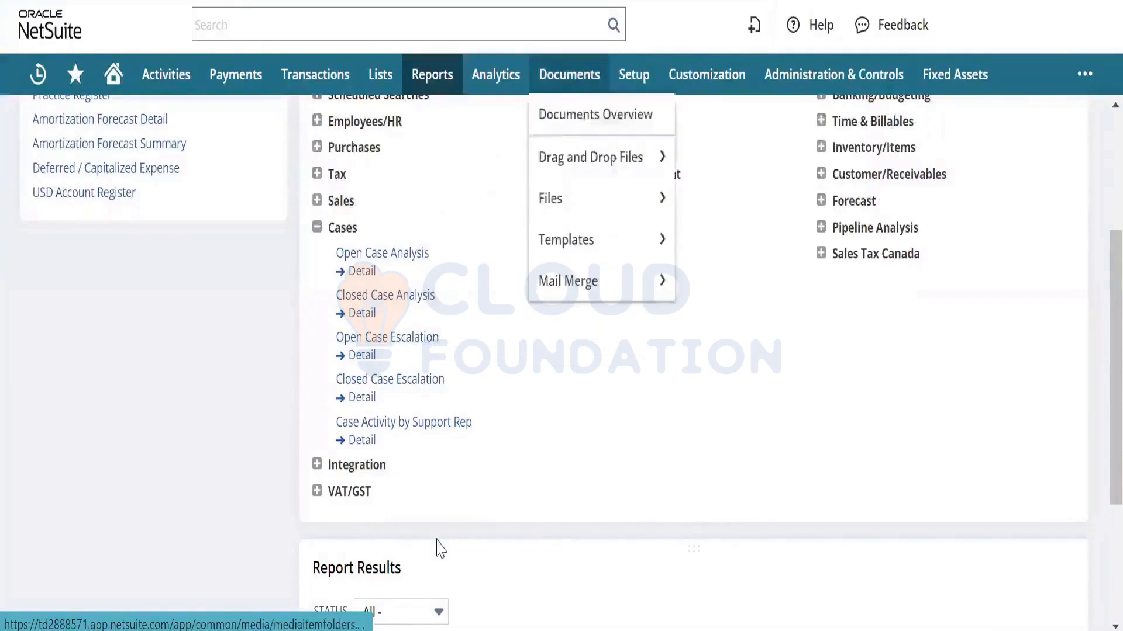
pyautogui.rightClick(421, 424)
pyautogui.click(522, 175)
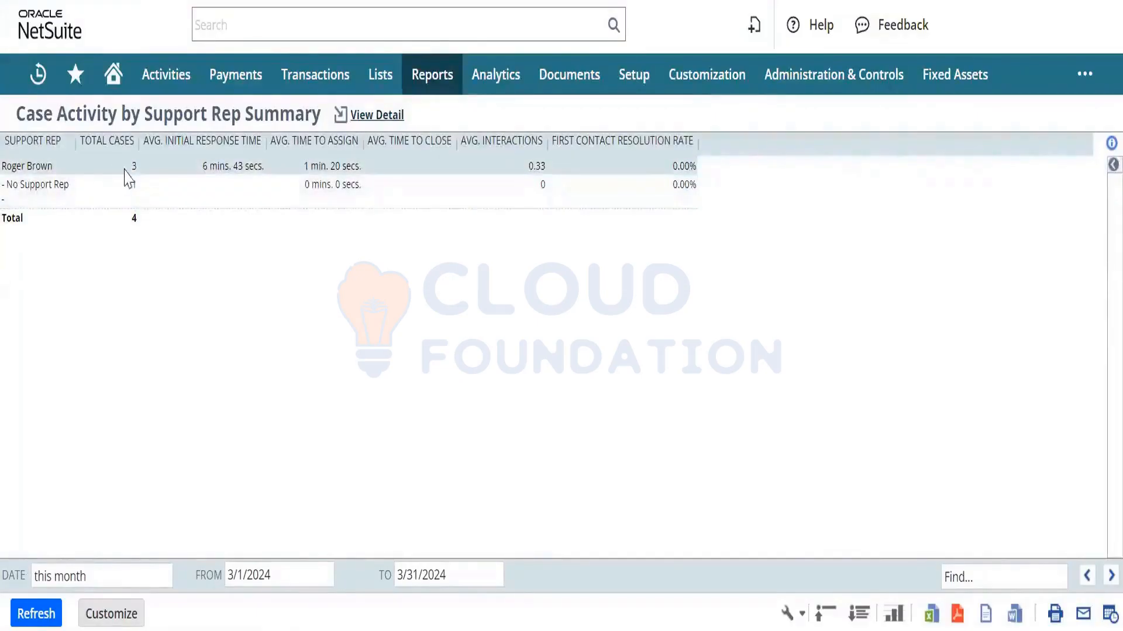
# - Set the From date of the Case Activity by Support Rep report to 12/1/2023 and refresh the report
pyautogui.tripleClick(240, 165)
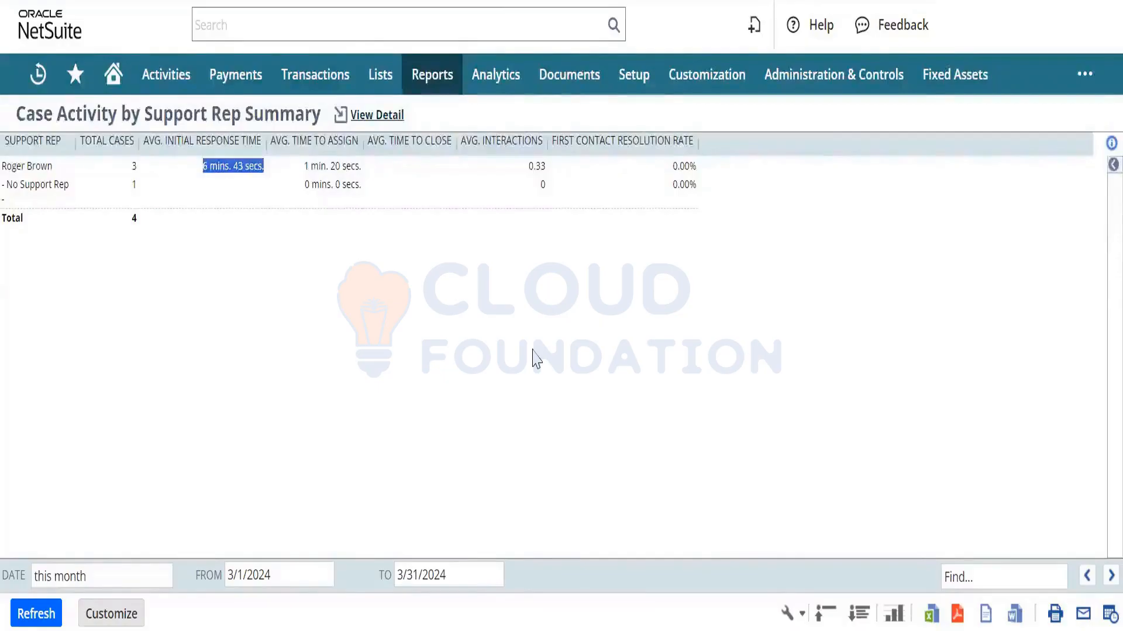
pyautogui.moveTo(291, 579)
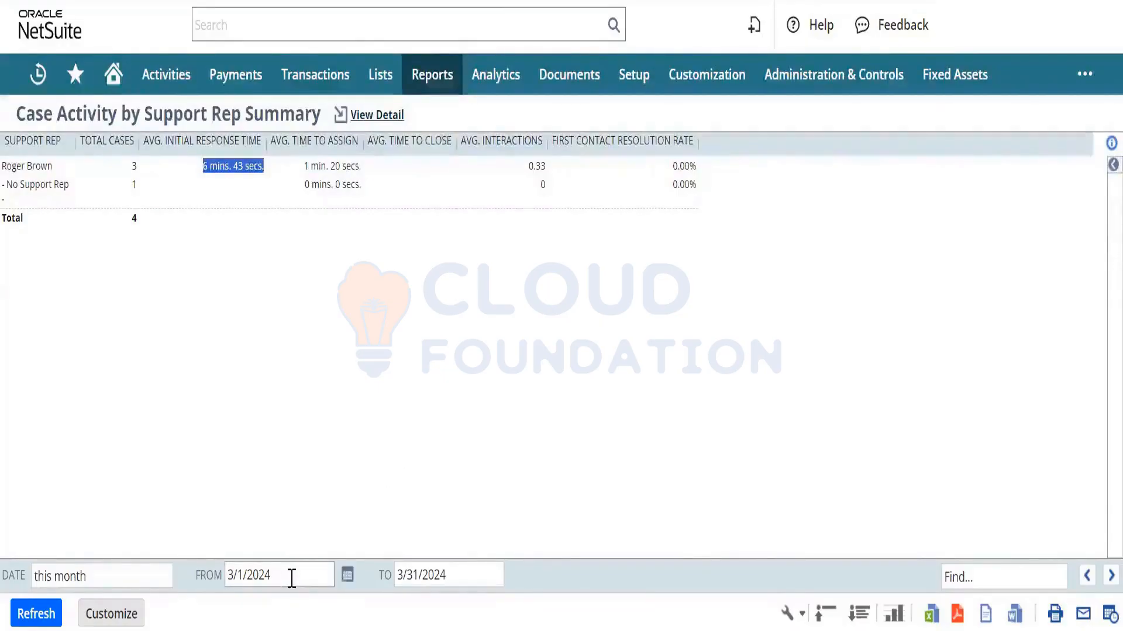
pyautogui.click(347, 576)
pyautogui.click(222, 395)
pyautogui.click(222, 395)
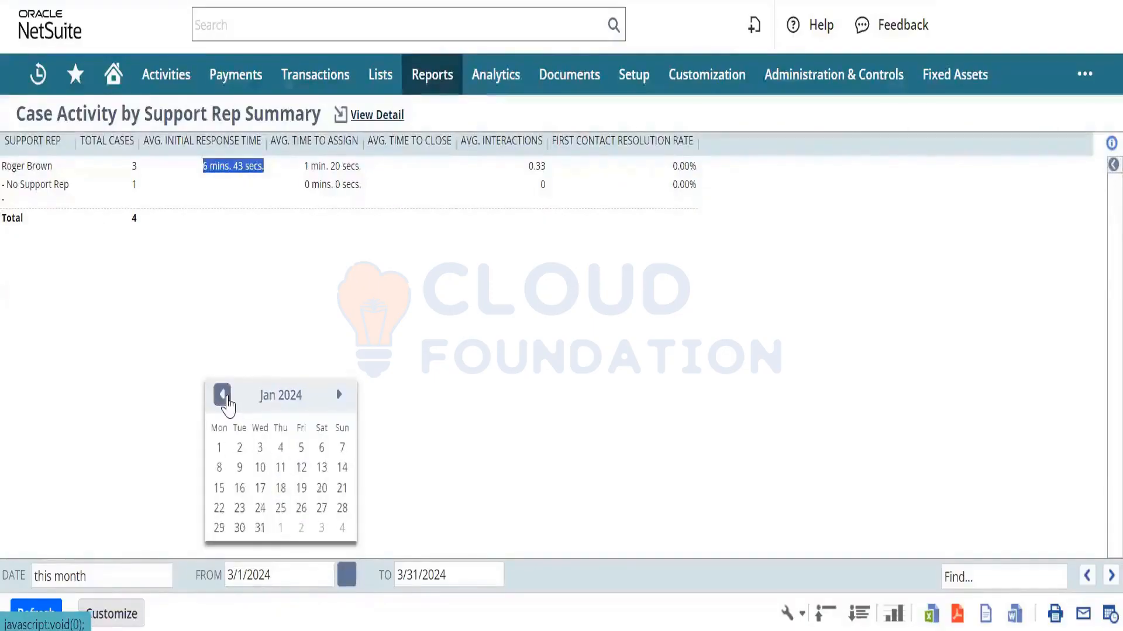
pyautogui.click(225, 396)
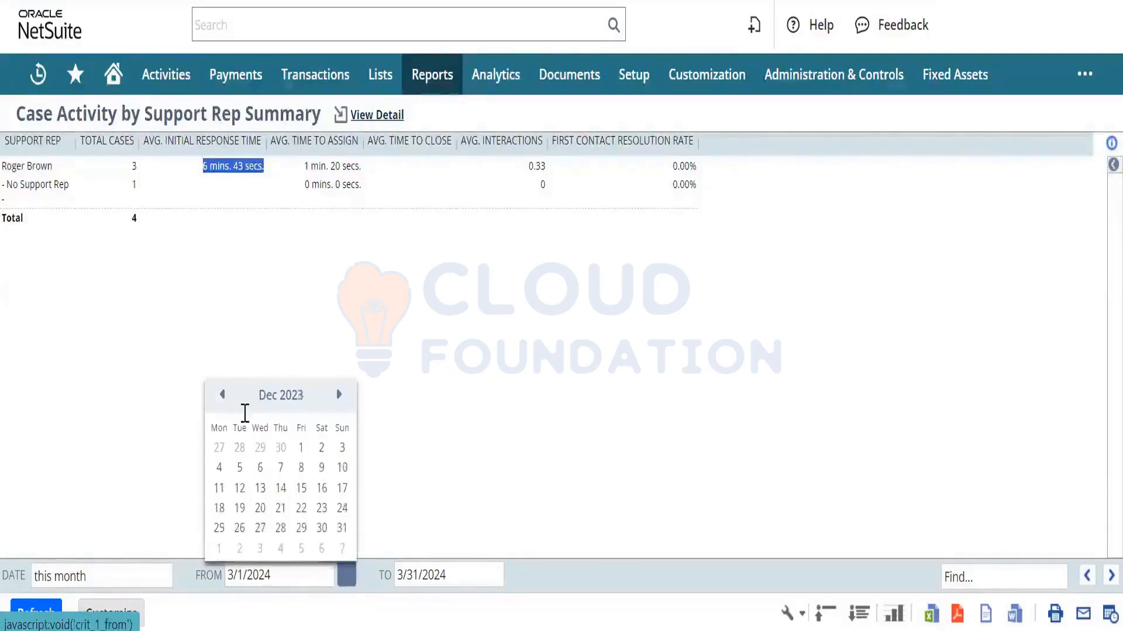
pyautogui.click(305, 448)
pyautogui.click(26, 614)
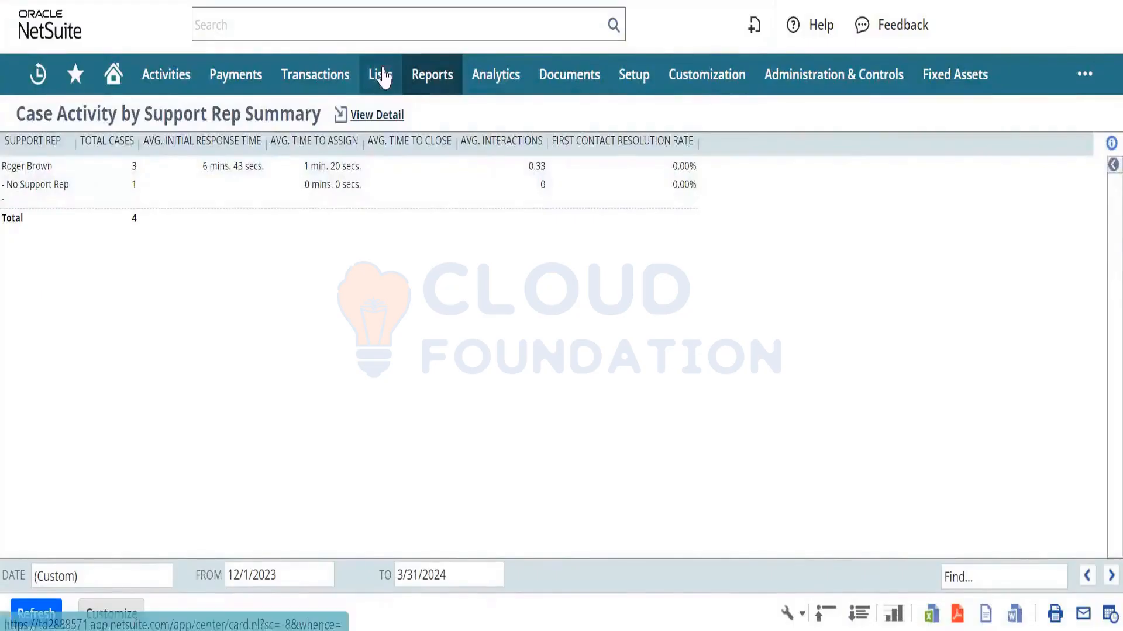
# - Open the list of support cases in a new tab and grab the unassigned case CASE04
pyautogui.moveTo(379, 72)
pyautogui.moveTo(433, 356)
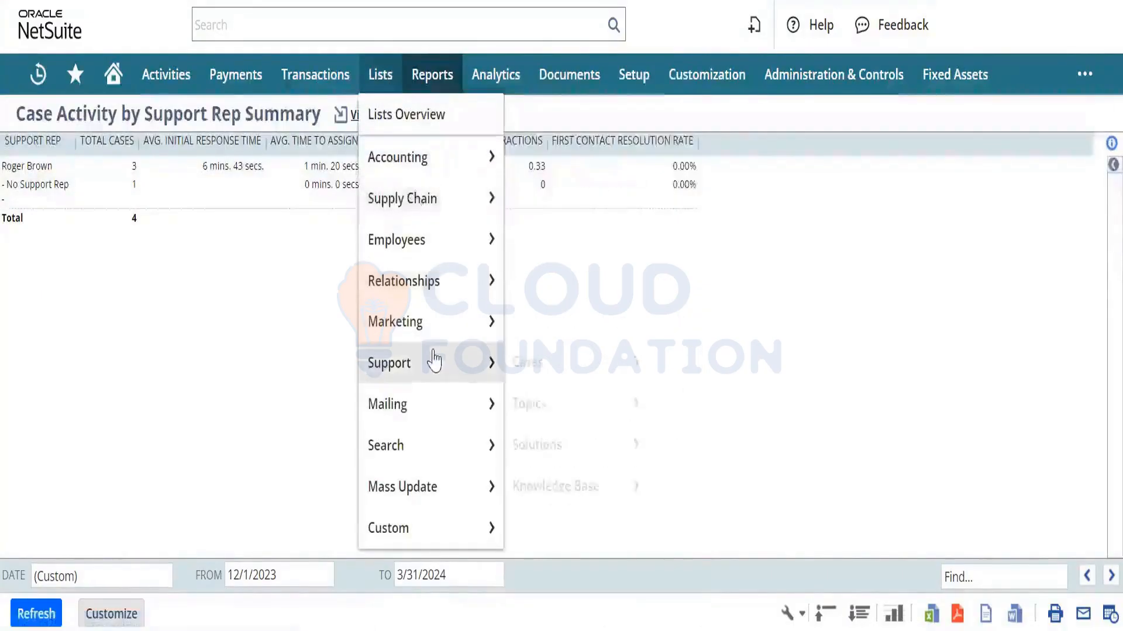
pyautogui.rightClick(535, 370)
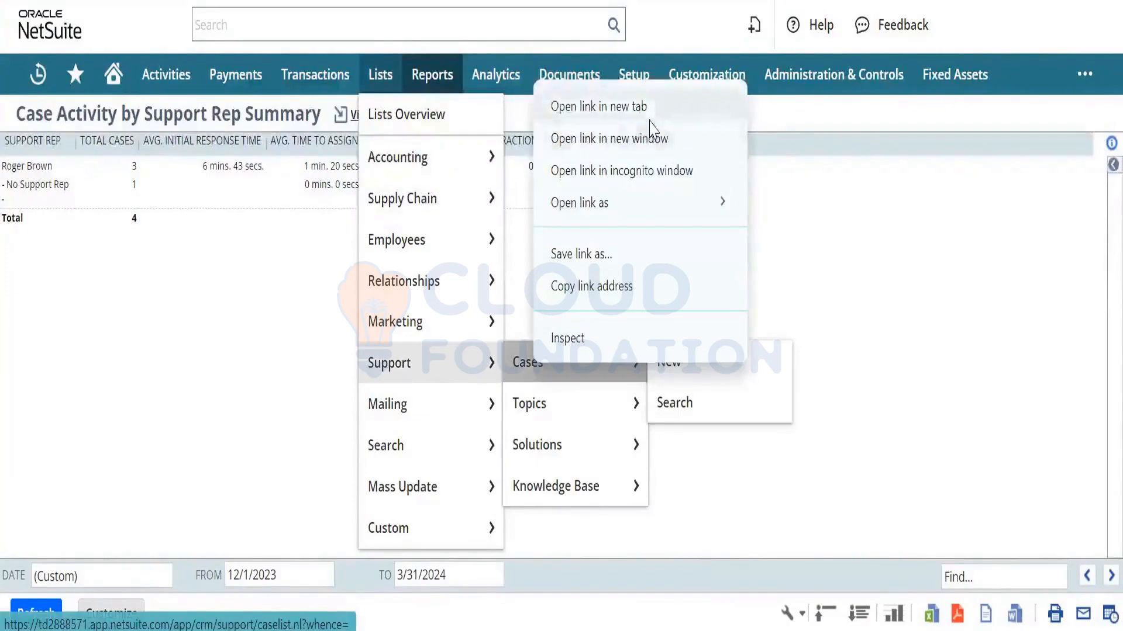
pyautogui.click(654, 117)
pyautogui.moveTo(707, 74)
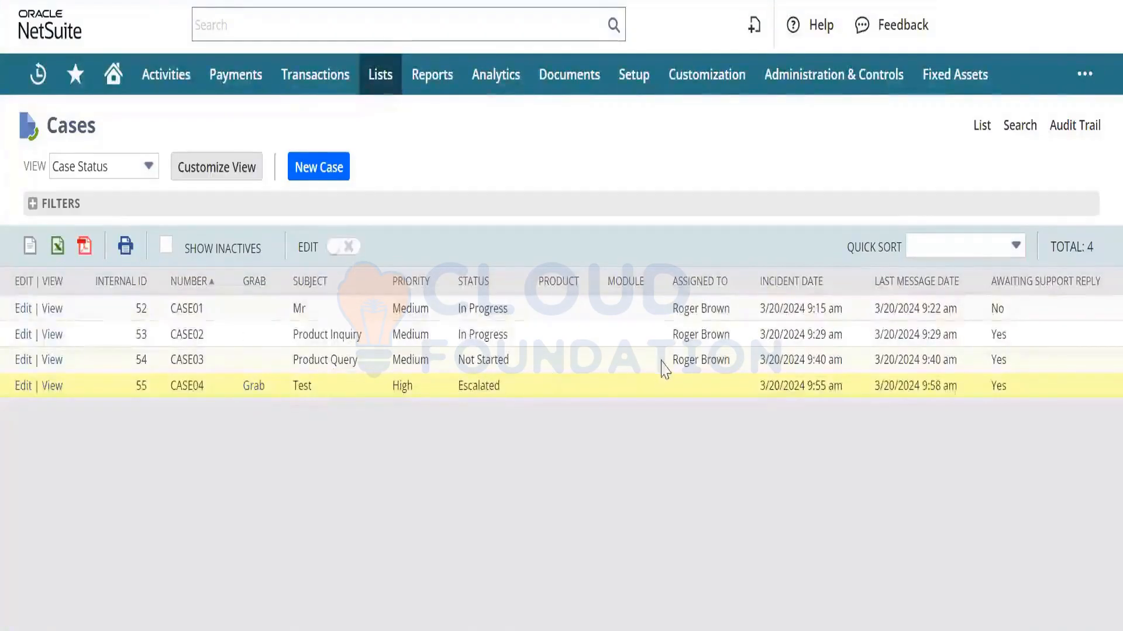
pyautogui.moveTo(681, 359)
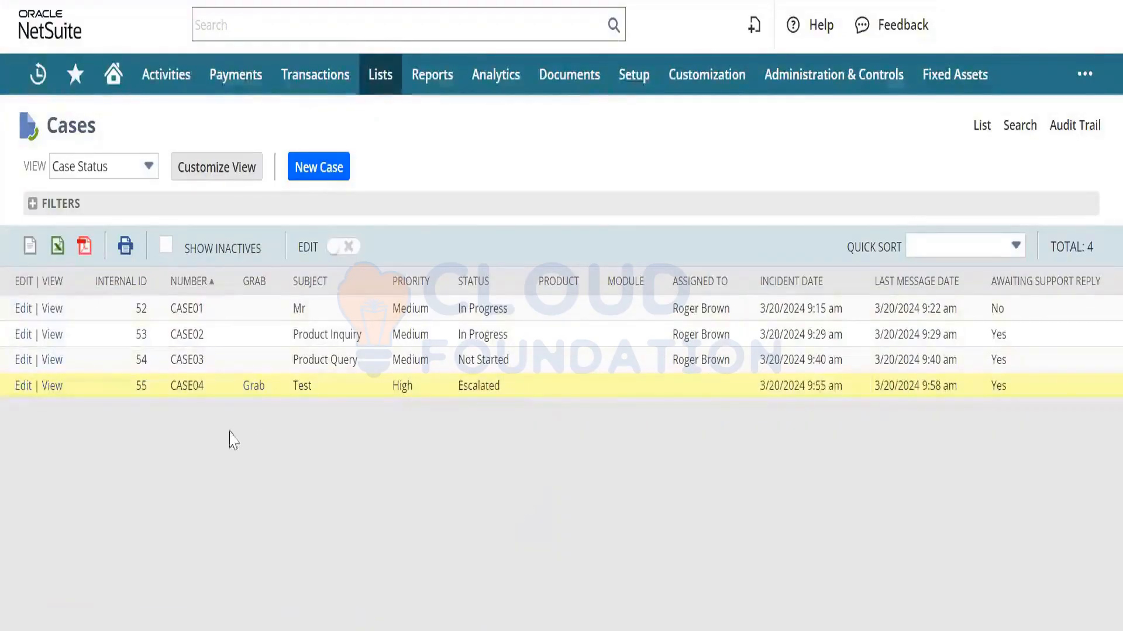
pyautogui.click(254, 386)
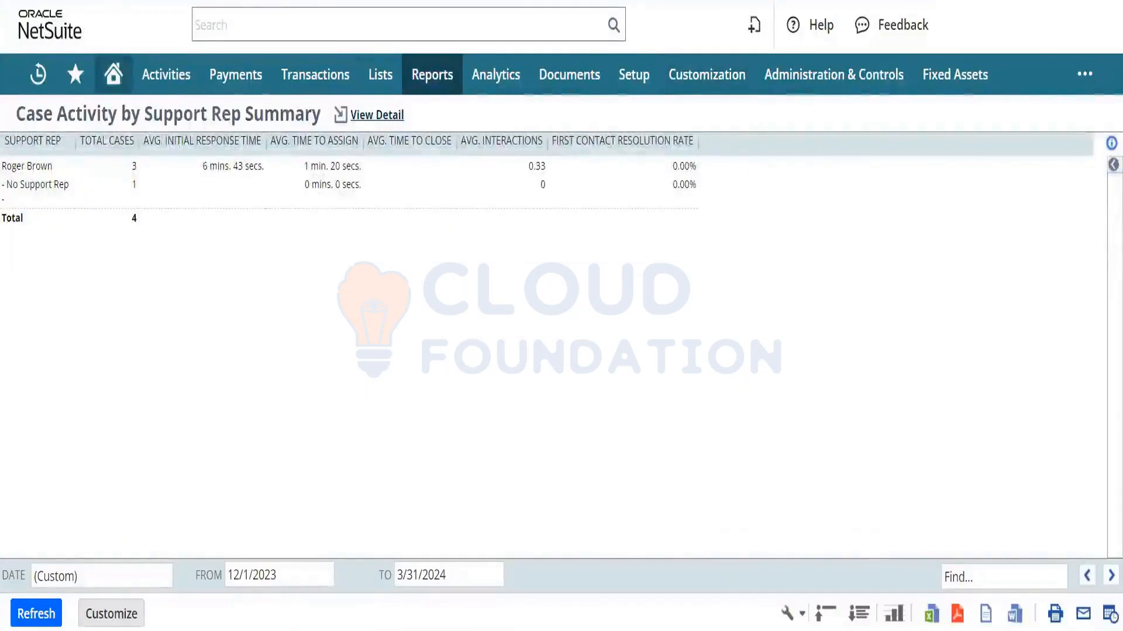
# - Examine the support rep's total cases and average time to assign, and return from the CASE04 record to the case list
pyautogui.moveTo(113, 74)
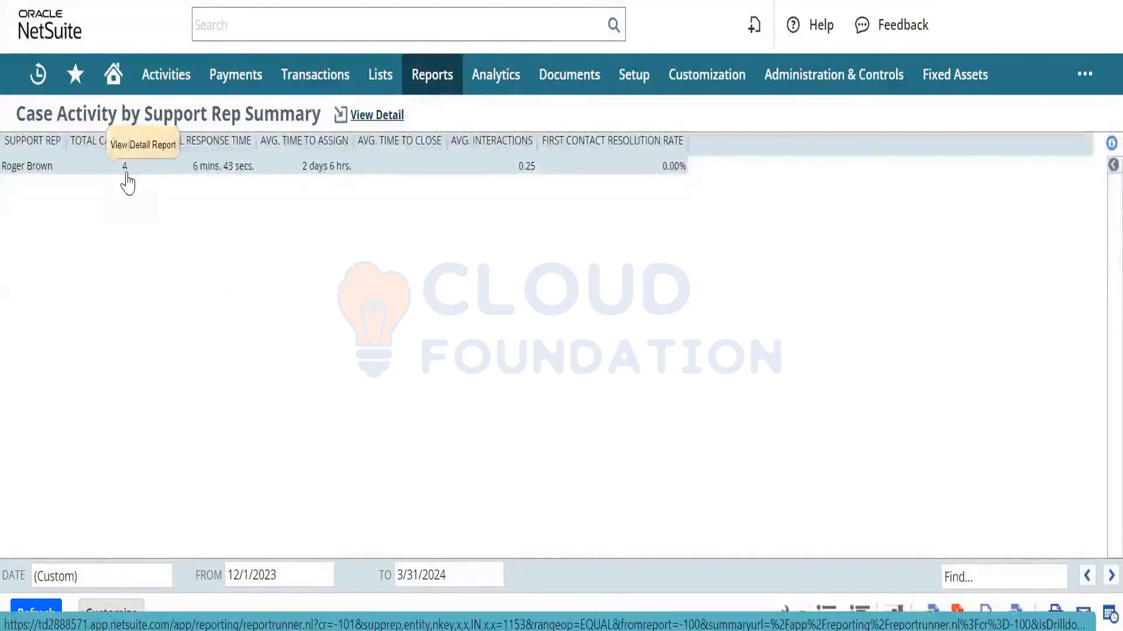
pyautogui.click(126, 170)
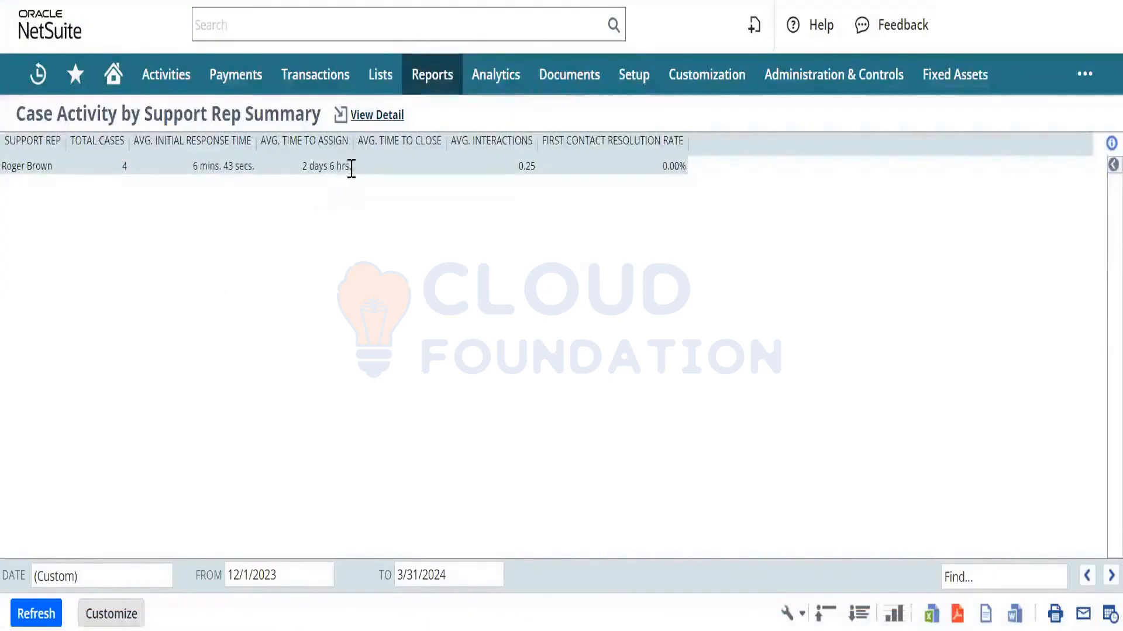
pyautogui.moveTo(351, 168); pyautogui.dragTo(301, 178)
pyautogui.doubleClick(321, 167)
pyautogui.tripleClick(321, 167)
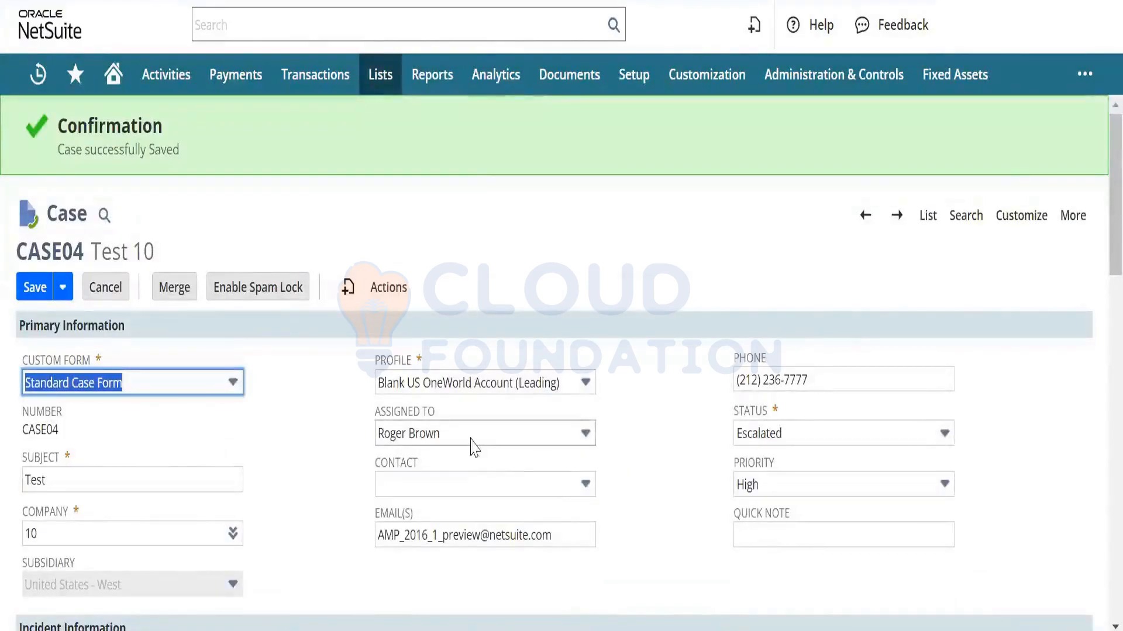
pyautogui.click(928, 222)
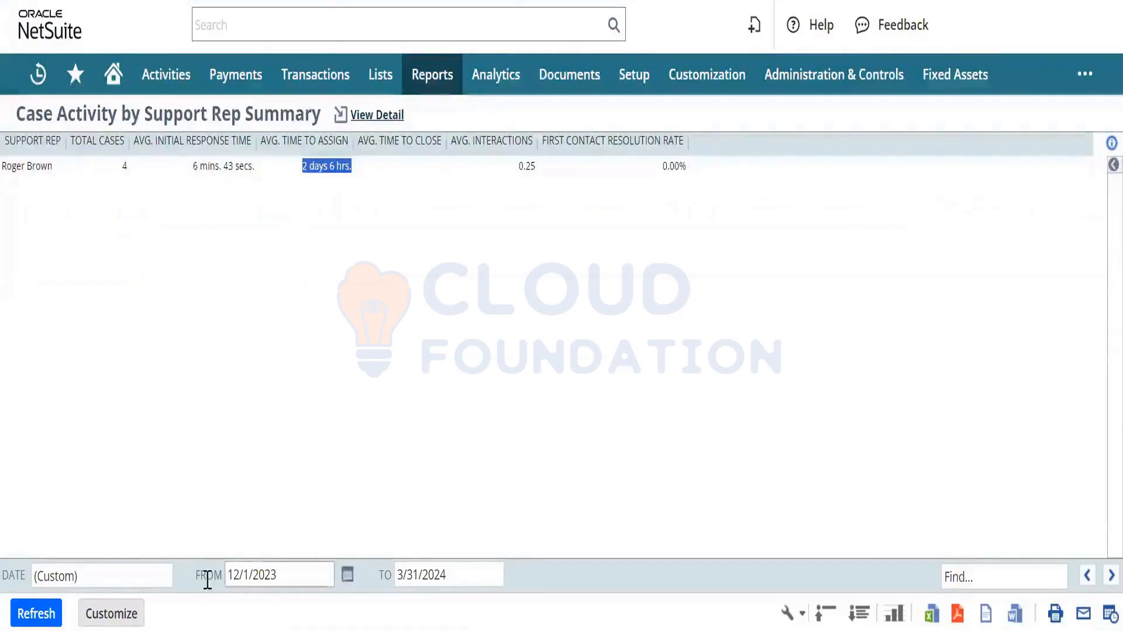
# - Start customizing the Case Activity by Support Rep summary report and add the Average Time Elapsed field as a column after Support Rep
pyautogui.click(129, 618)
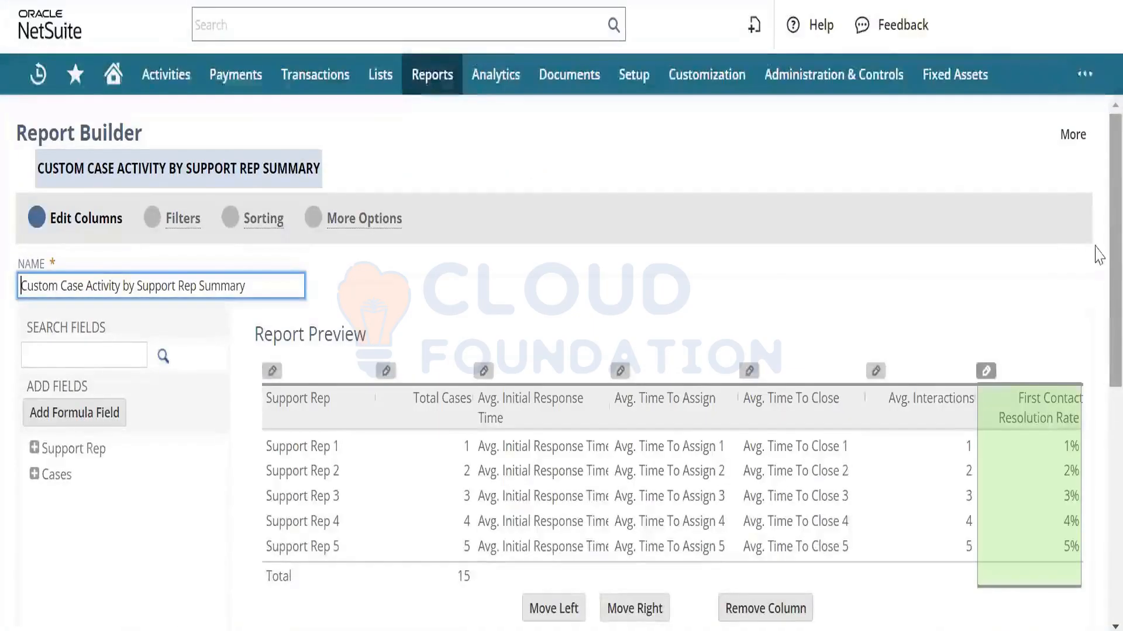
pyautogui.scroll(-2, 1095, 170)
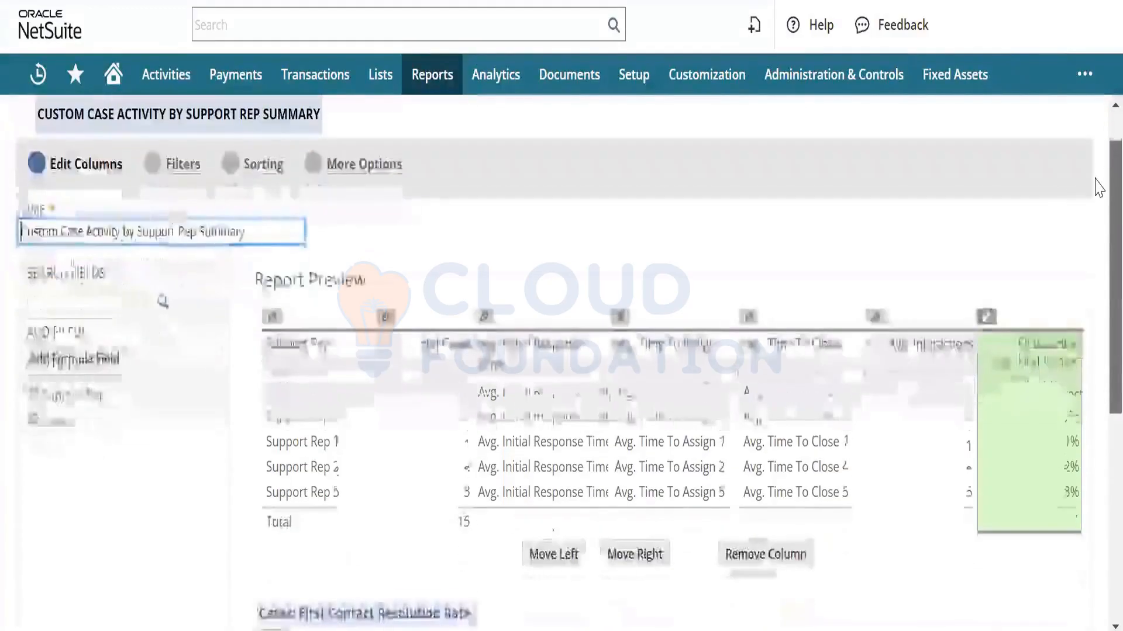
pyautogui.scroll(-1, 1095, 210)
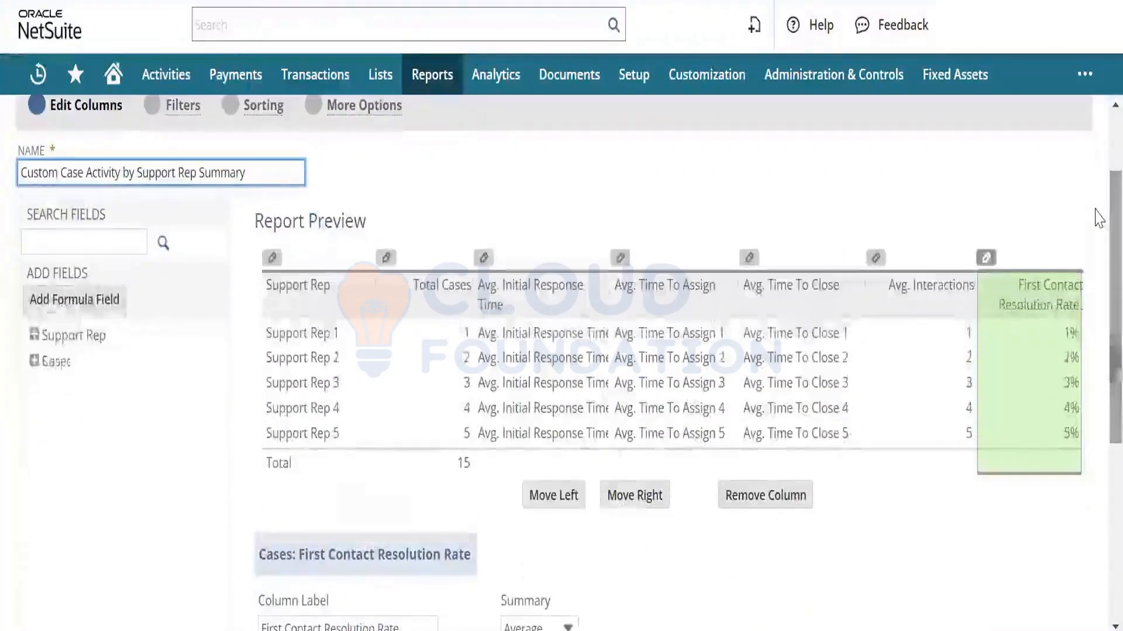
pyautogui.click(33, 363)
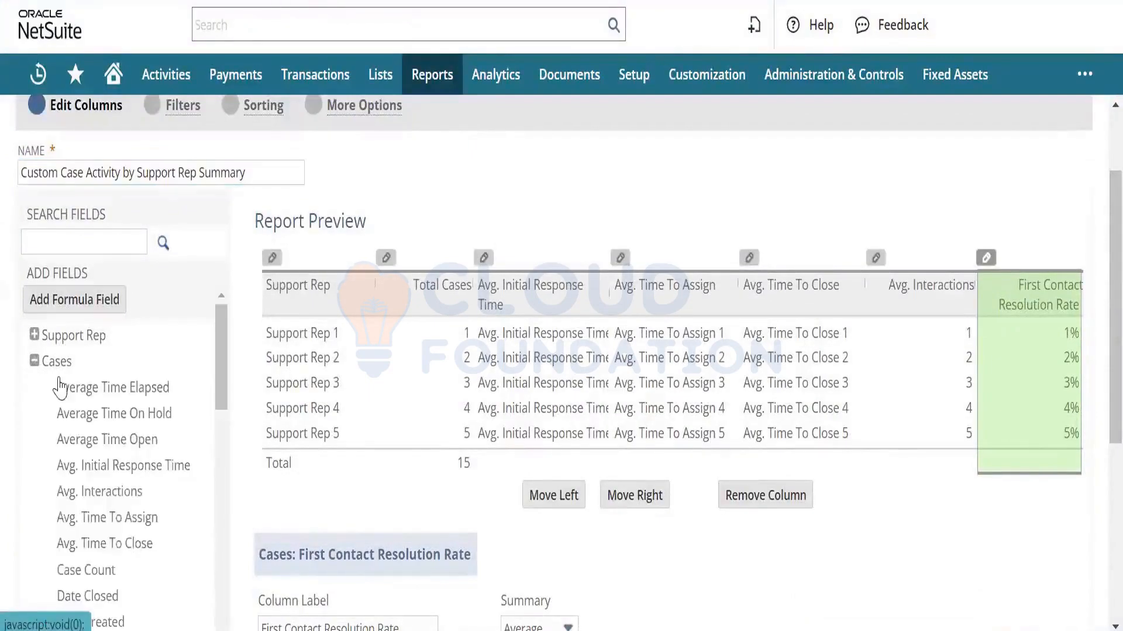
pyautogui.moveTo(134, 393); pyautogui.dragTo(394, 307)
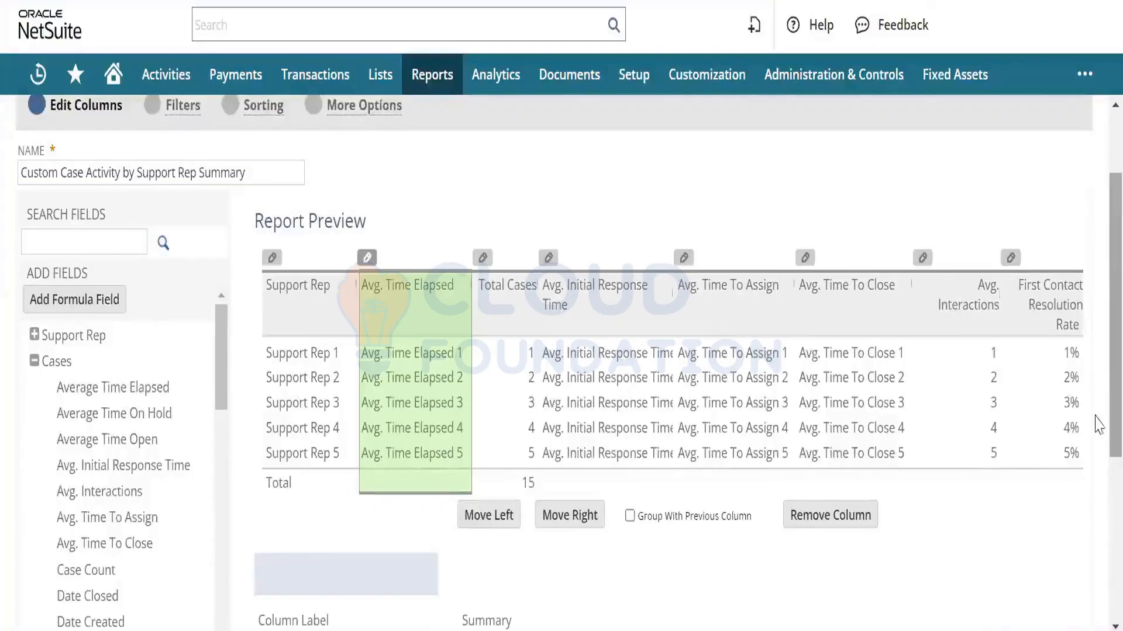
# - Add the Date Created field from Cases as a column and shift it to just before First Contact Resolution Rate
pyautogui.moveTo(1110, 372); pyautogui.dragTo(1098, 397)
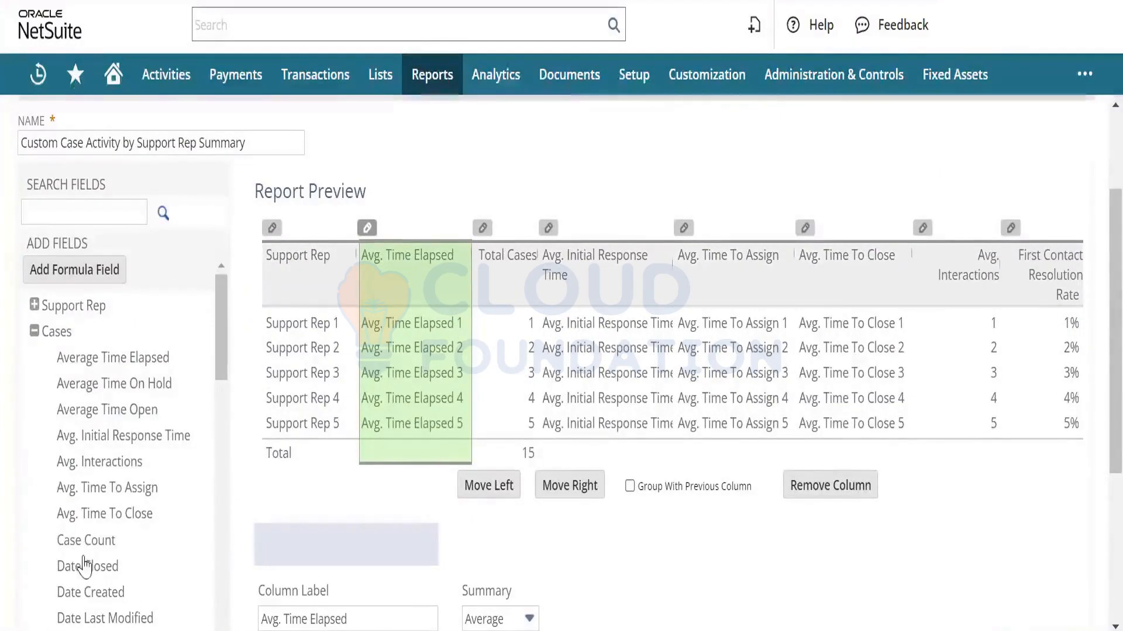
pyautogui.moveTo(99, 597); pyautogui.dragTo(500, 265)
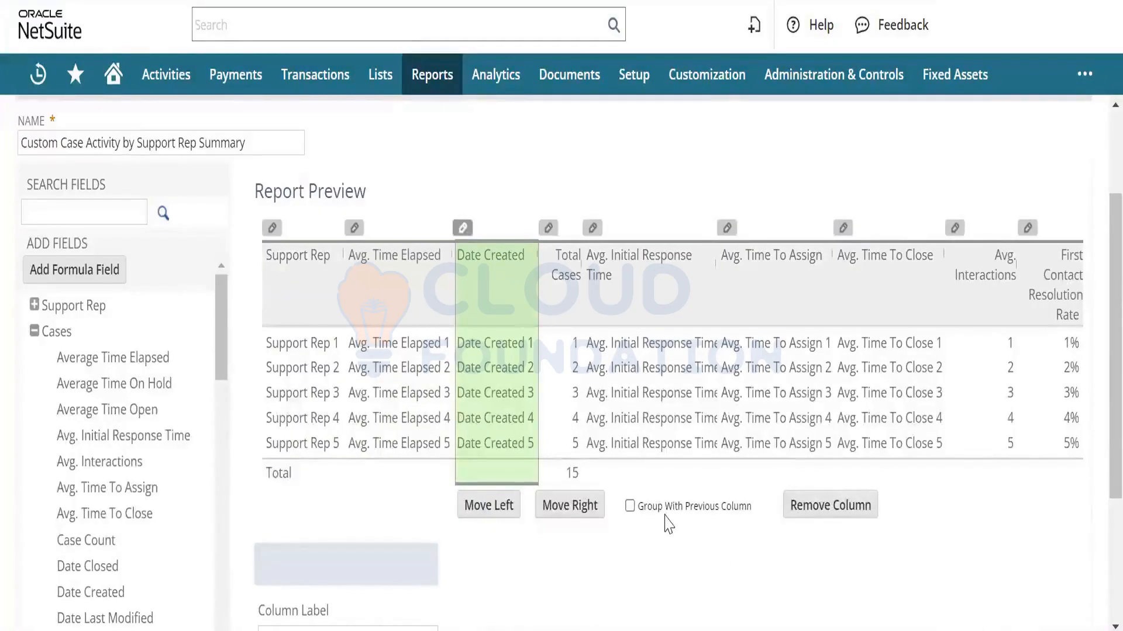
pyautogui.click(593, 513)
pyautogui.click(593, 512)
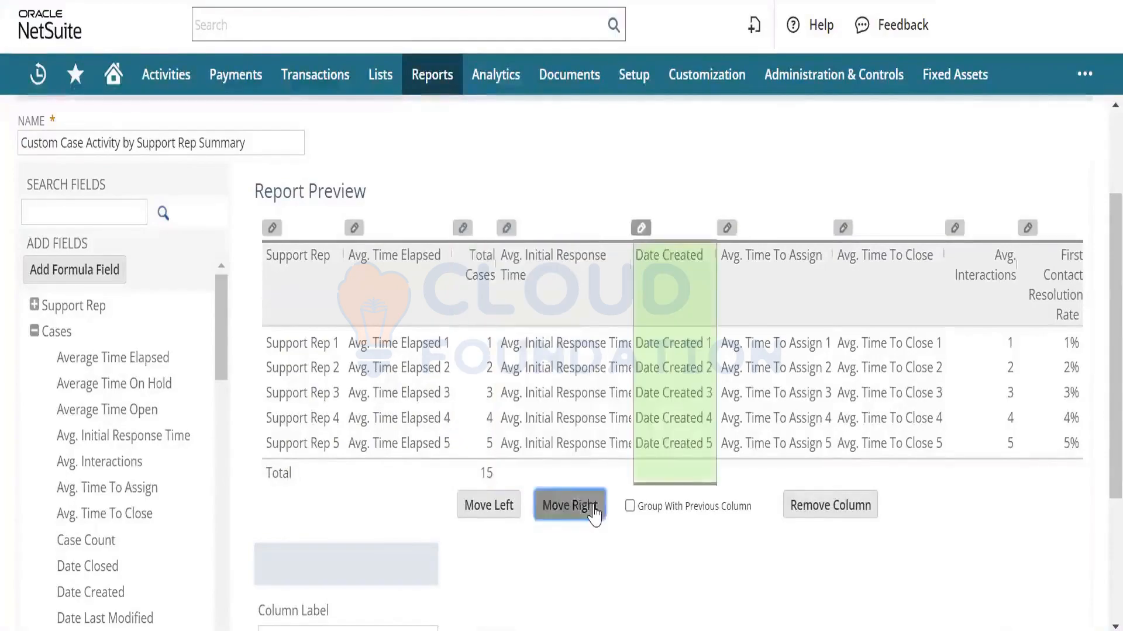
pyautogui.click(593, 512)
pyautogui.click(594, 512)
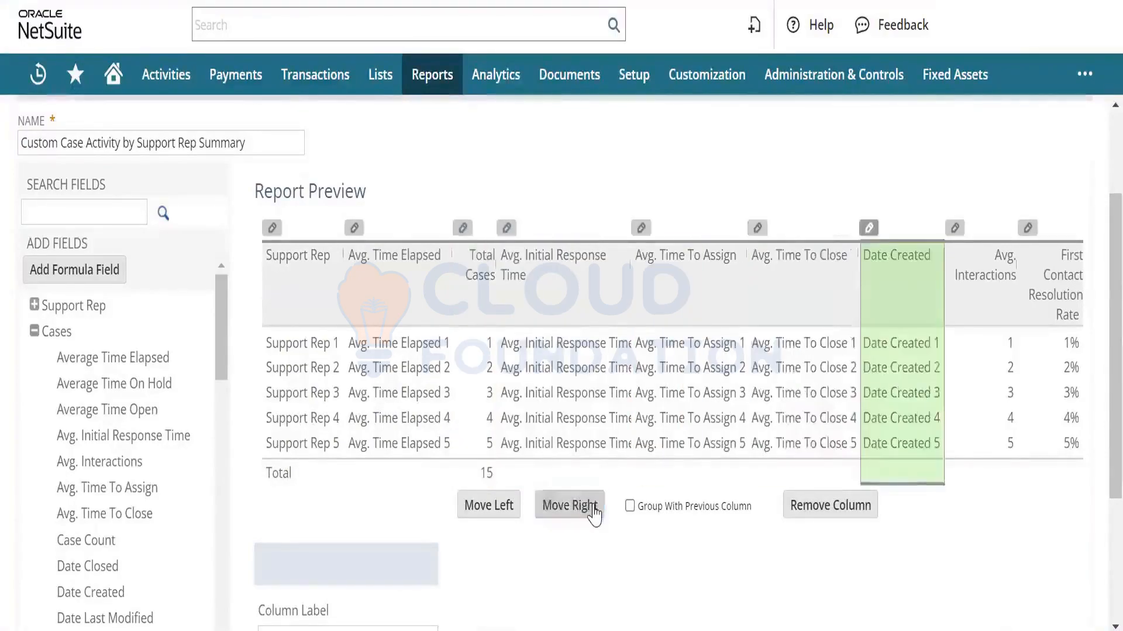
pyautogui.click(594, 512)
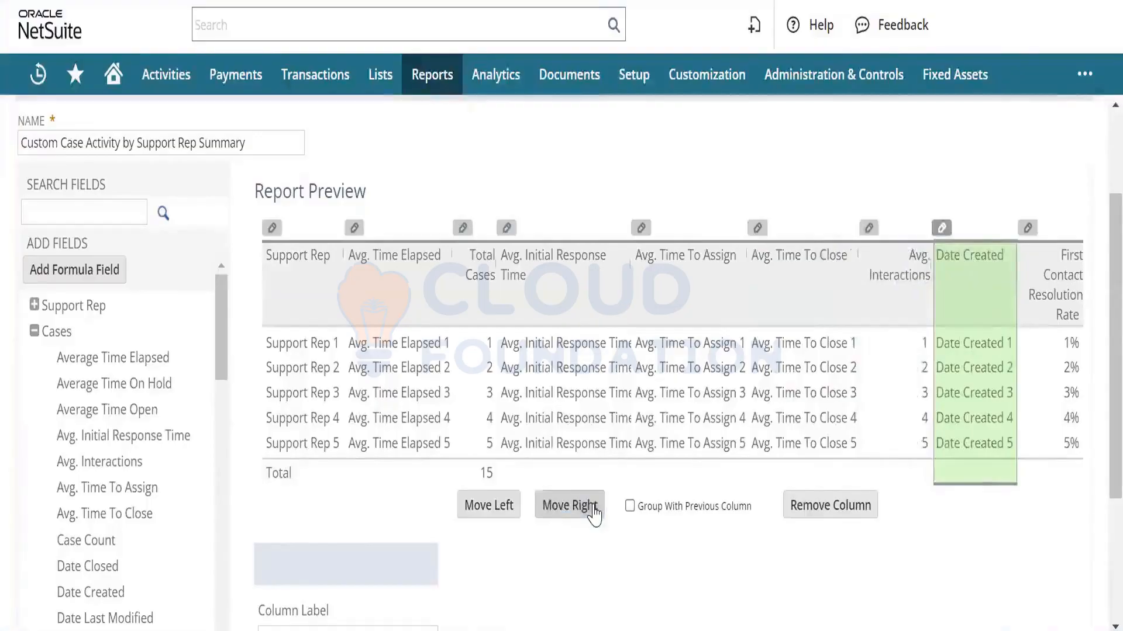
# - Move the Date Created column to the very front of the report, before Support Rep, and preview the report
pyautogui.click(476, 508)
pyautogui.click(477, 508)
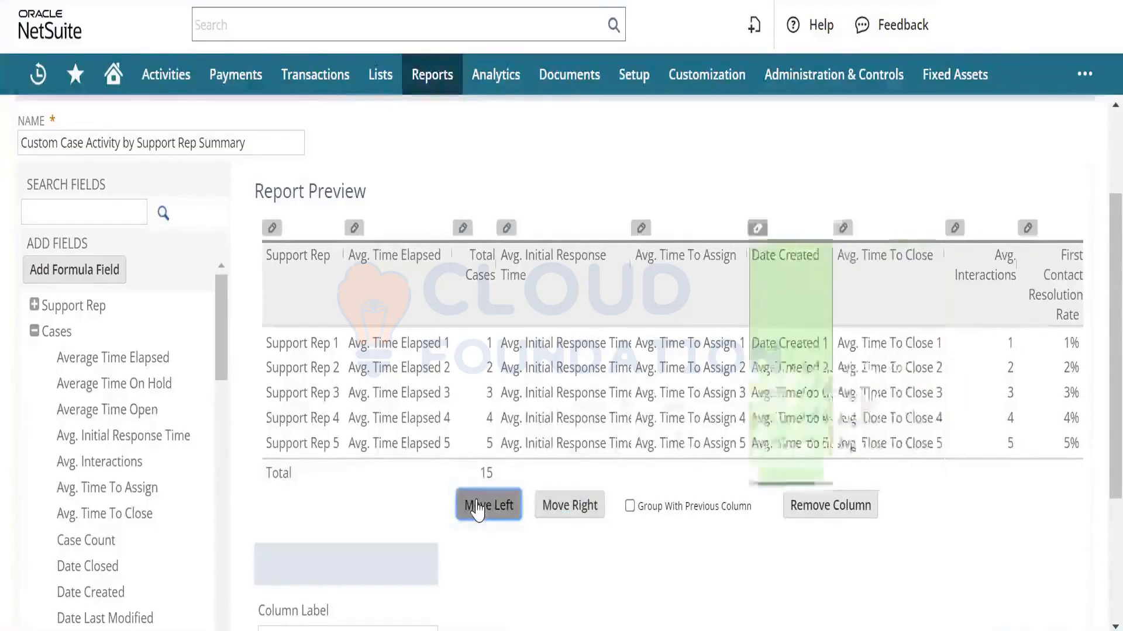
pyautogui.click(477, 507)
pyautogui.click(476, 506)
pyautogui.click(476, 506)
pyautogui.click(477, 507)
pyautogui.click(477, 507)
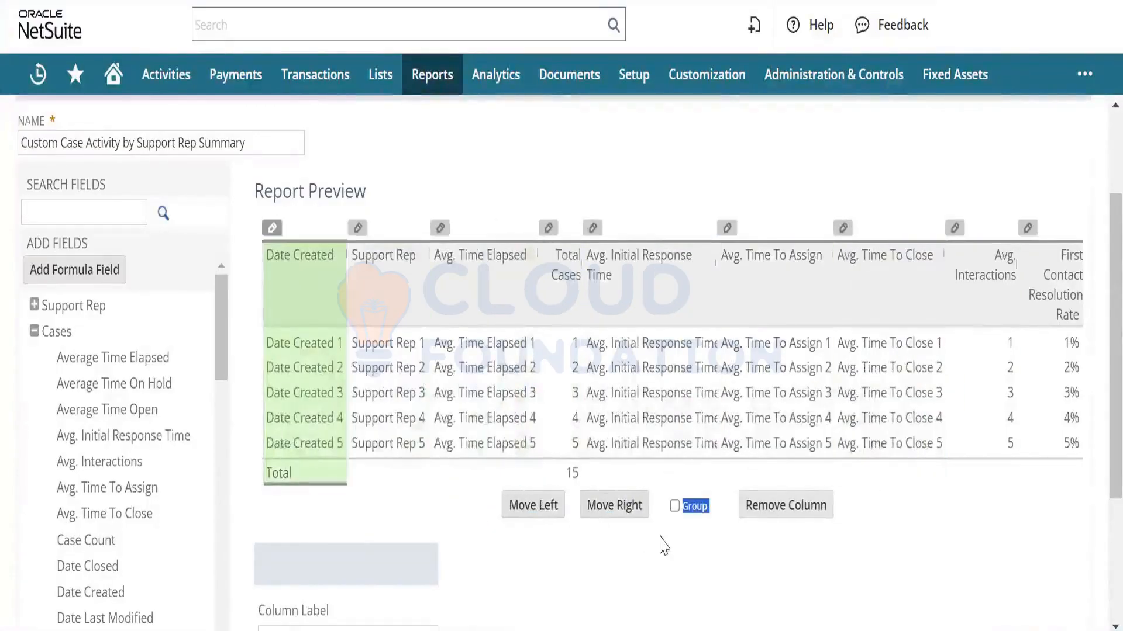
pyautogui.scroll(-3, 1099, 418)
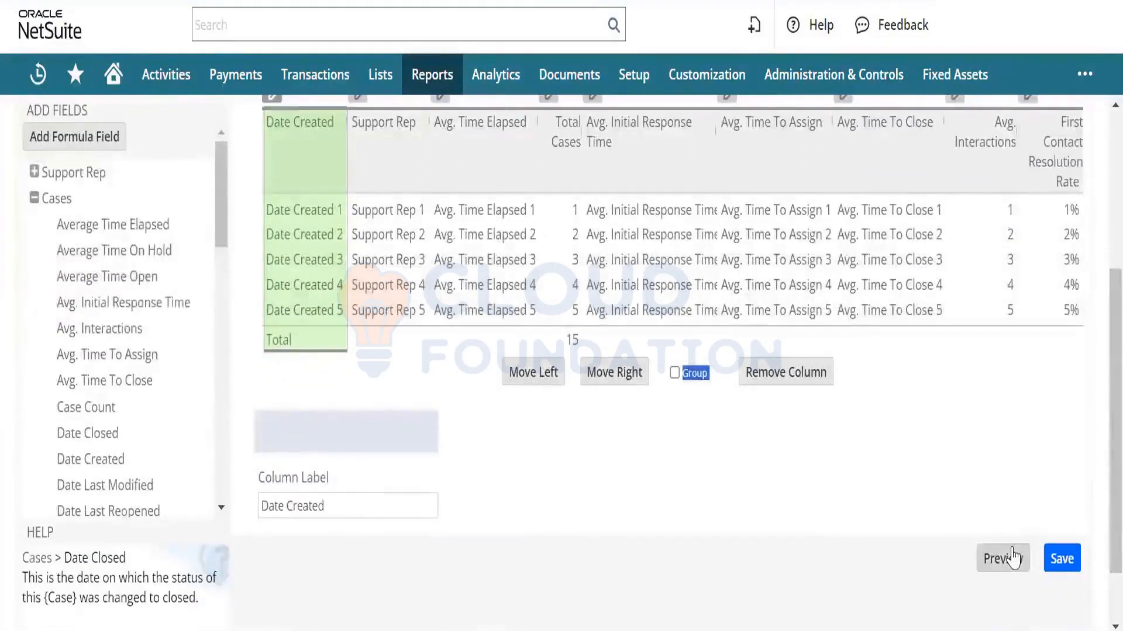
pyautogui.click(1003, 558)
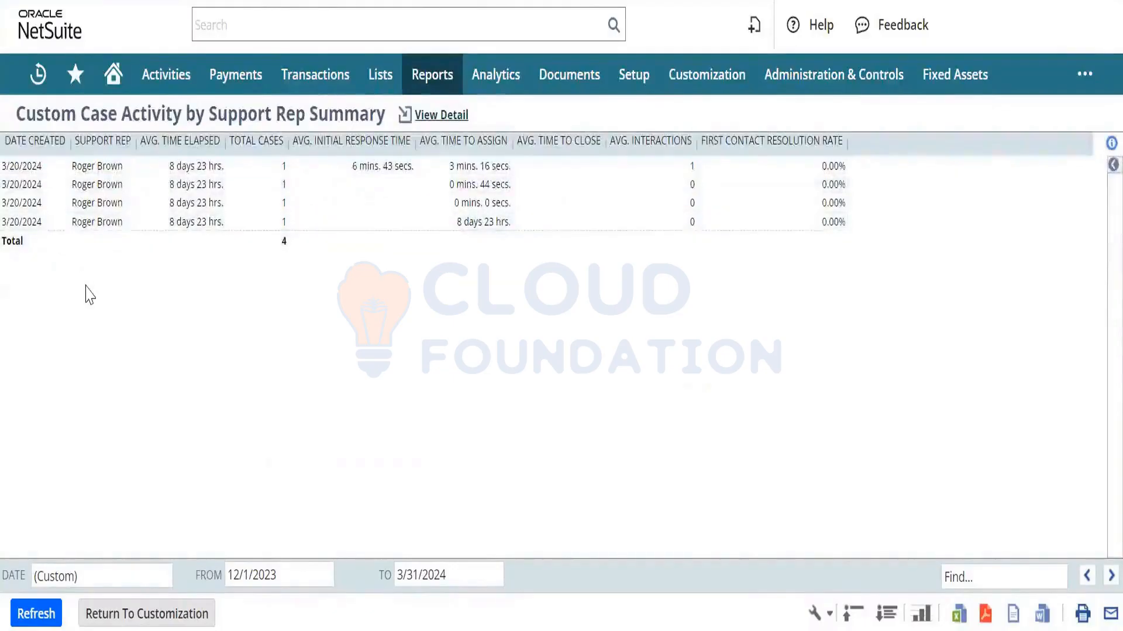
# - Return to the report customization and look through the available Support Rep and Cases fields
pyautogui.click(180, 615)
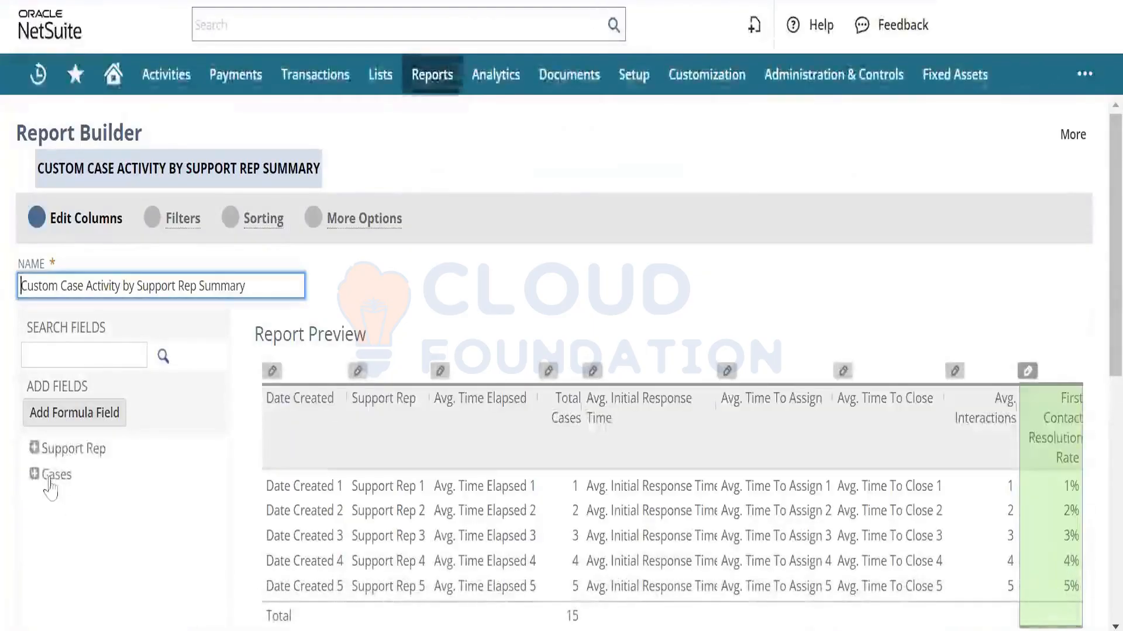
pyautogui.click(34, 449)
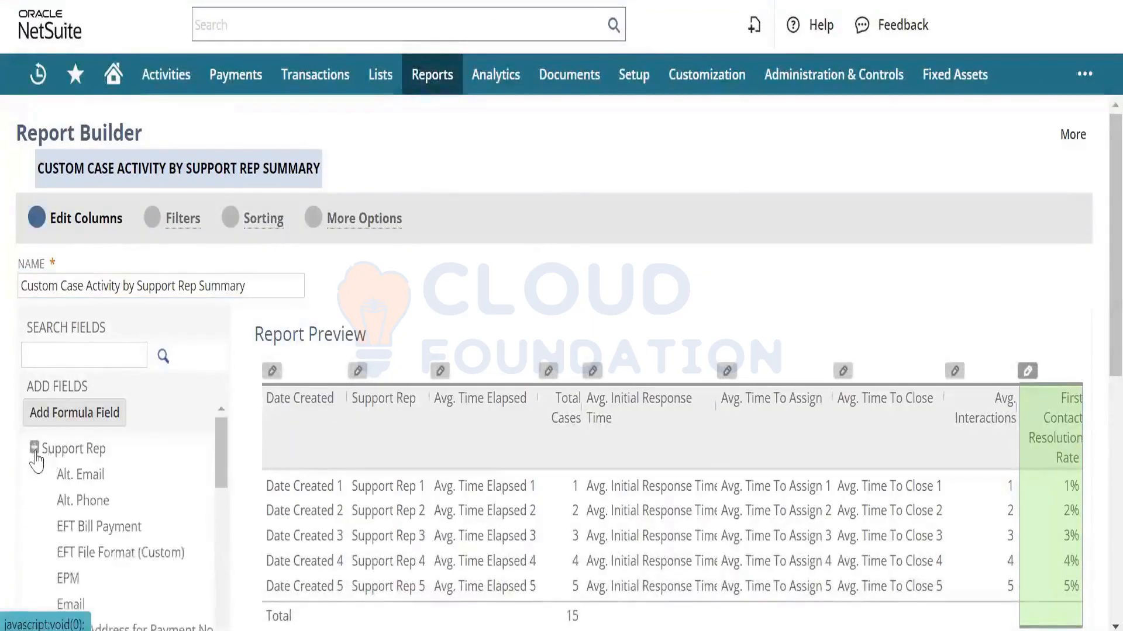
pyautogui.moveTo(221, 471); pyautogui.dragTo(233, 445)
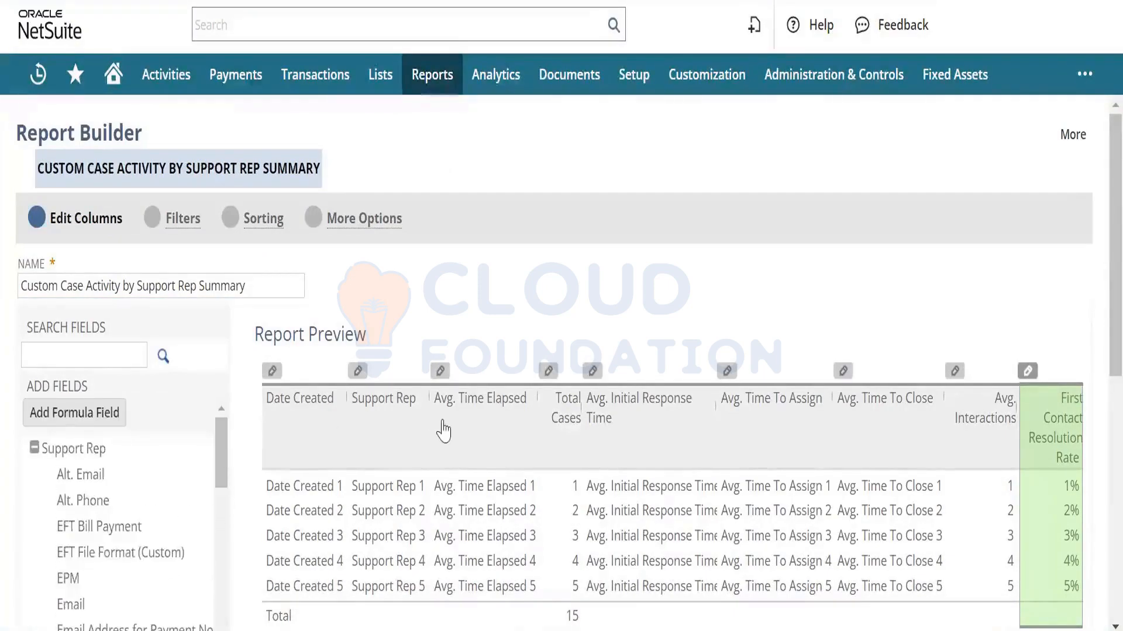
pyautogui.click(34, 448)
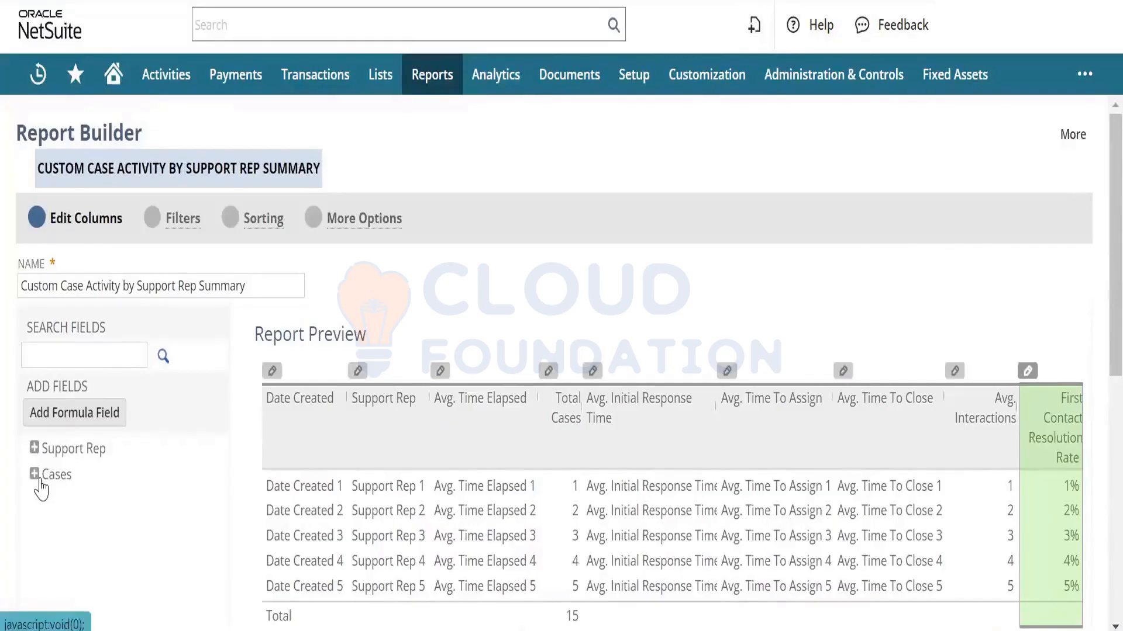
pyautogui.click(35, 475)
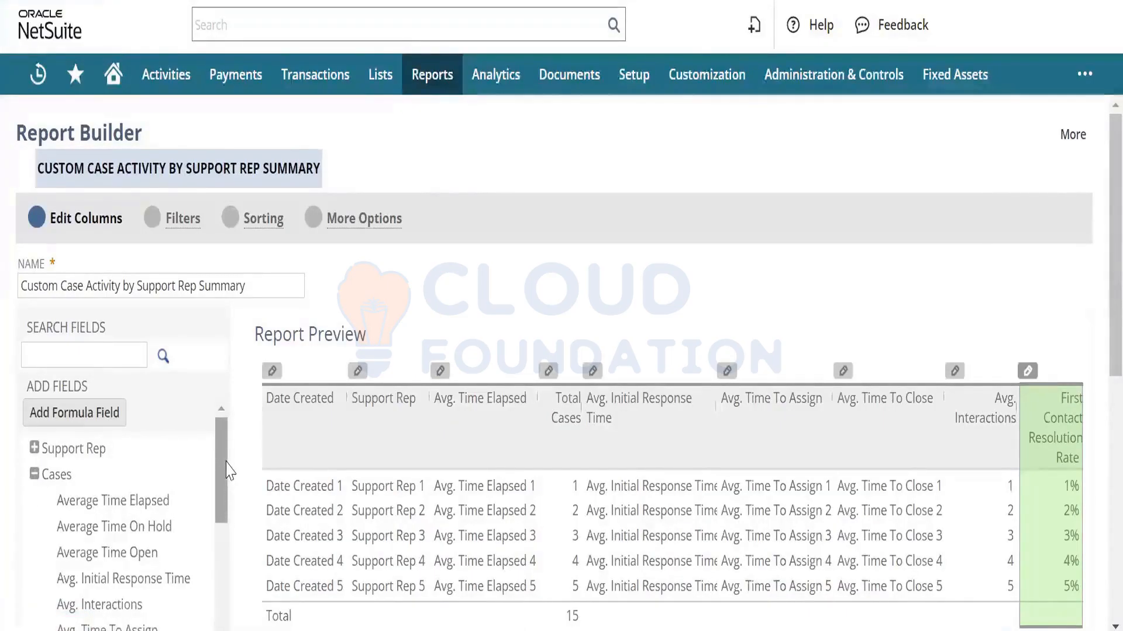
pyautogui.moveTo(226, 470); pyautogui.dragTo(222, 630)
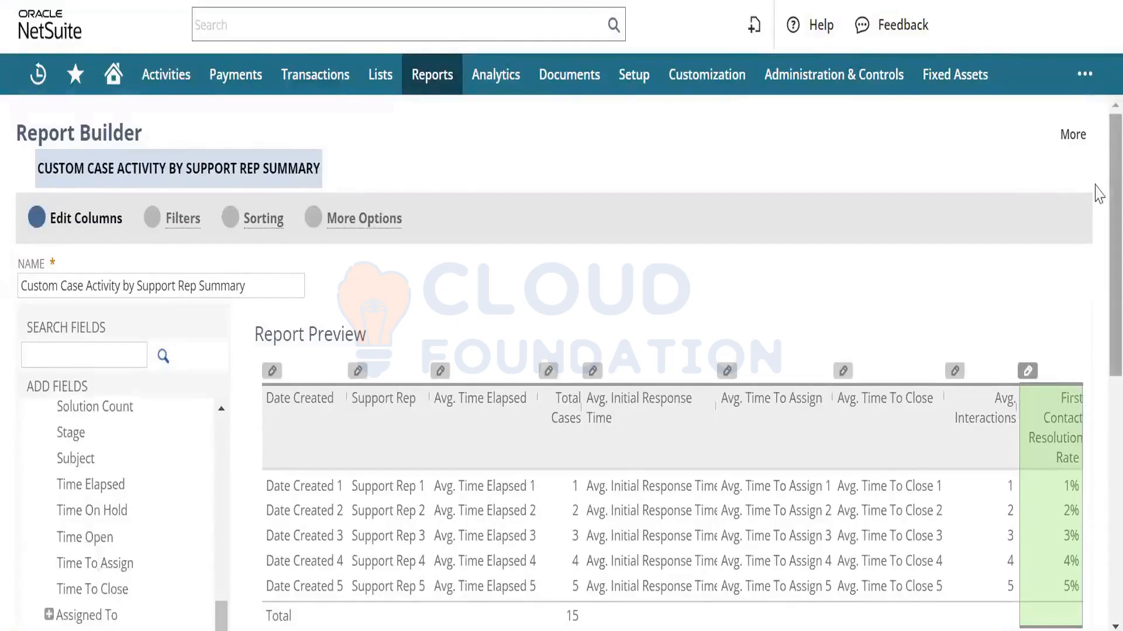
pyautogui.scroll(-2, 1098, 233)
pyautogui.scroll(-3, 1098, 234)
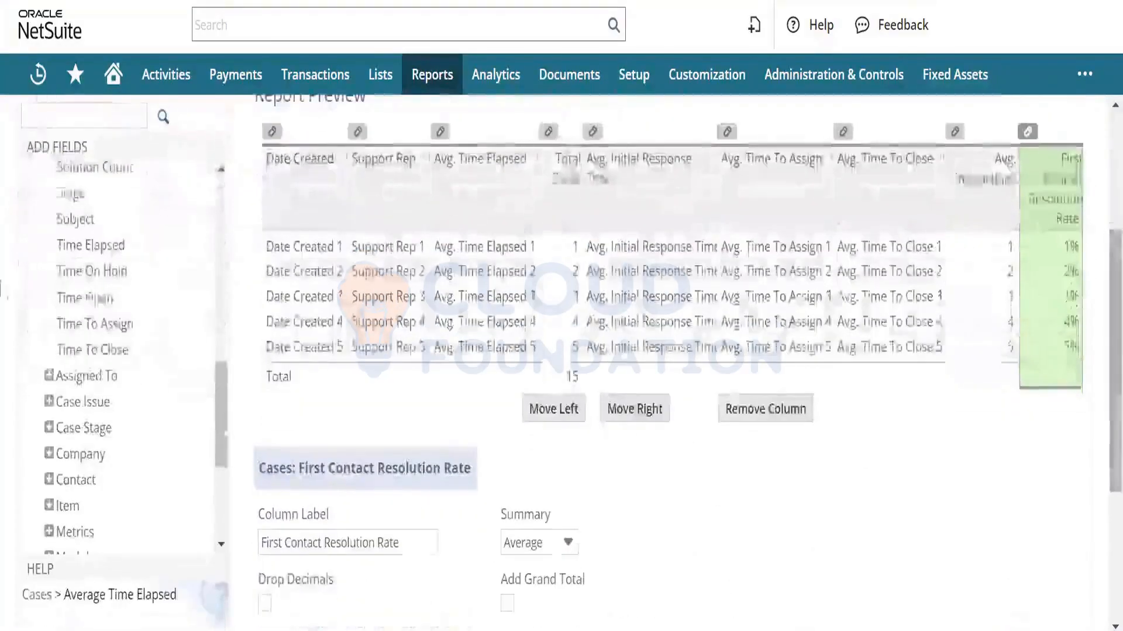
# - Add the Name (Grouped) field of the case Status as the first column and preview the report
pyautogui.click(49, 430)
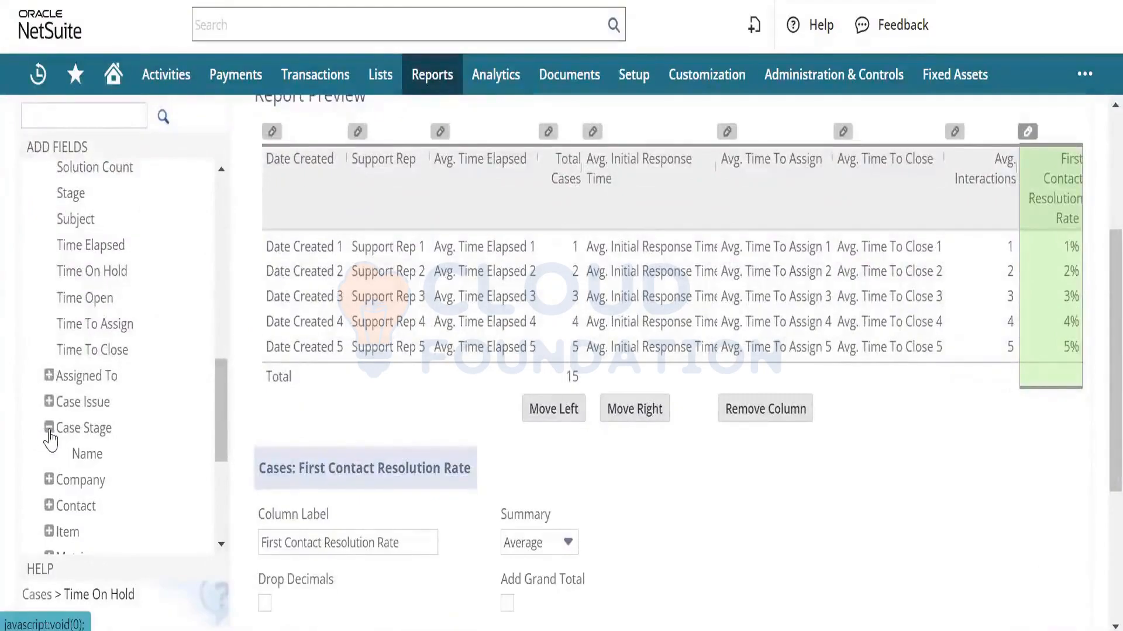
pyautogui.click(49, 429)
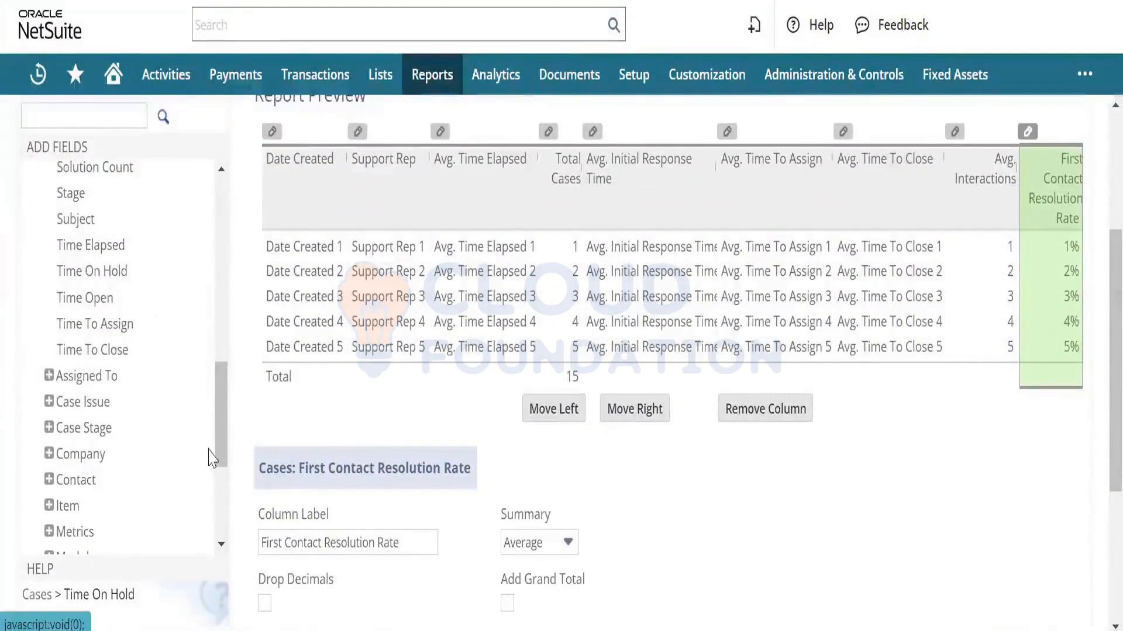
pyautogui.moveTo(214, 453); pyautogui.dragTo(35, 490)
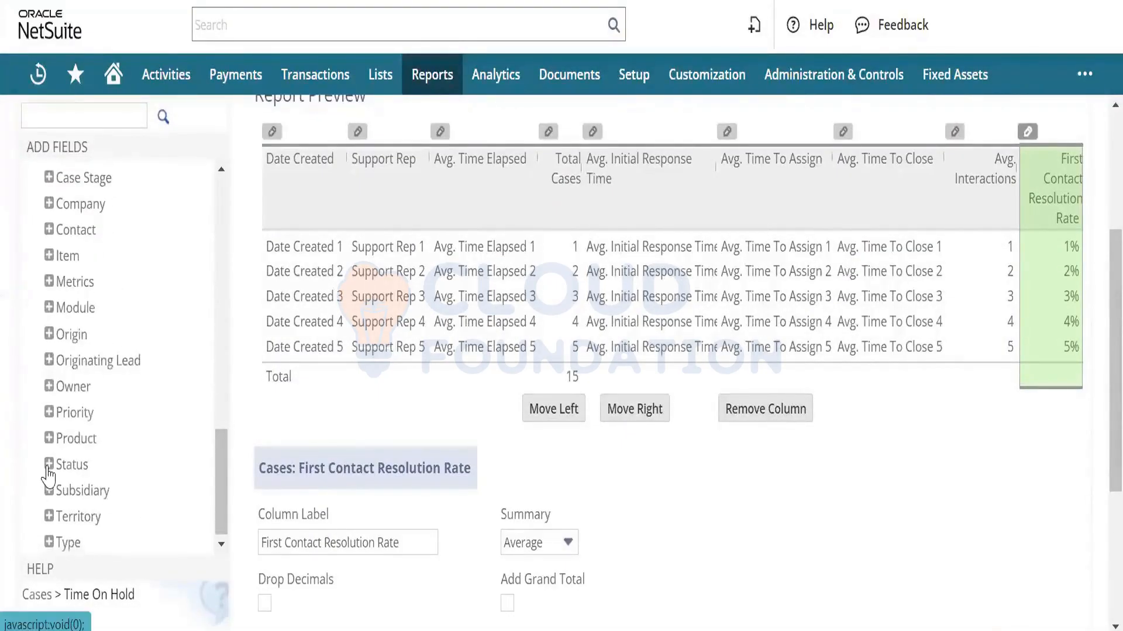
pyautogui.click(49, 467)
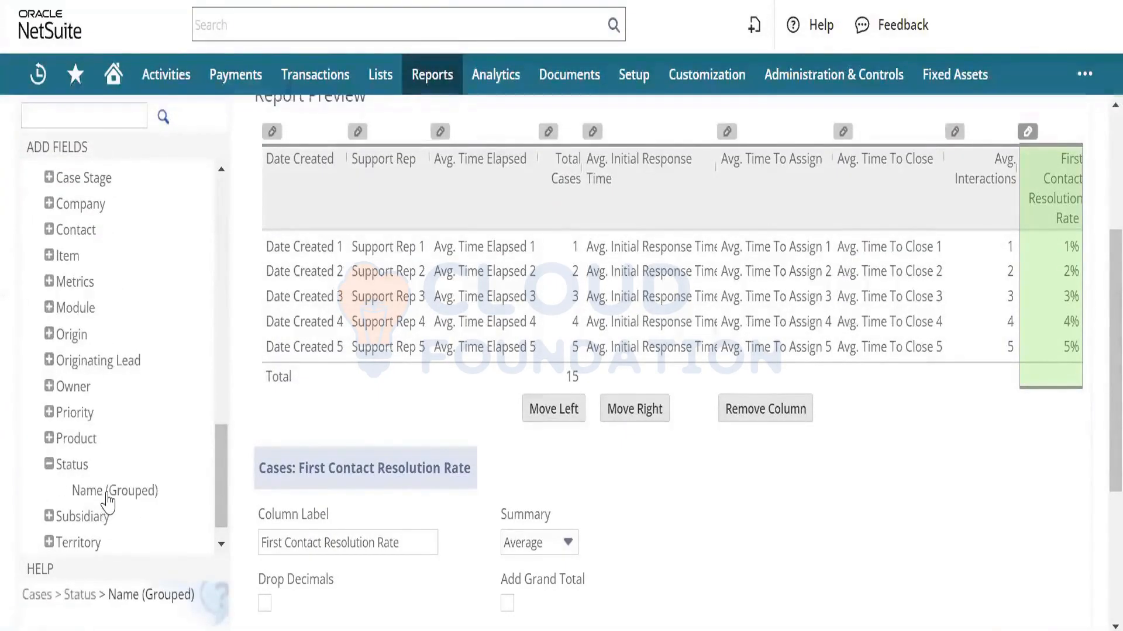
pyautogui.moveTo(186, 403); pyautogui.dragTo(332, 177)
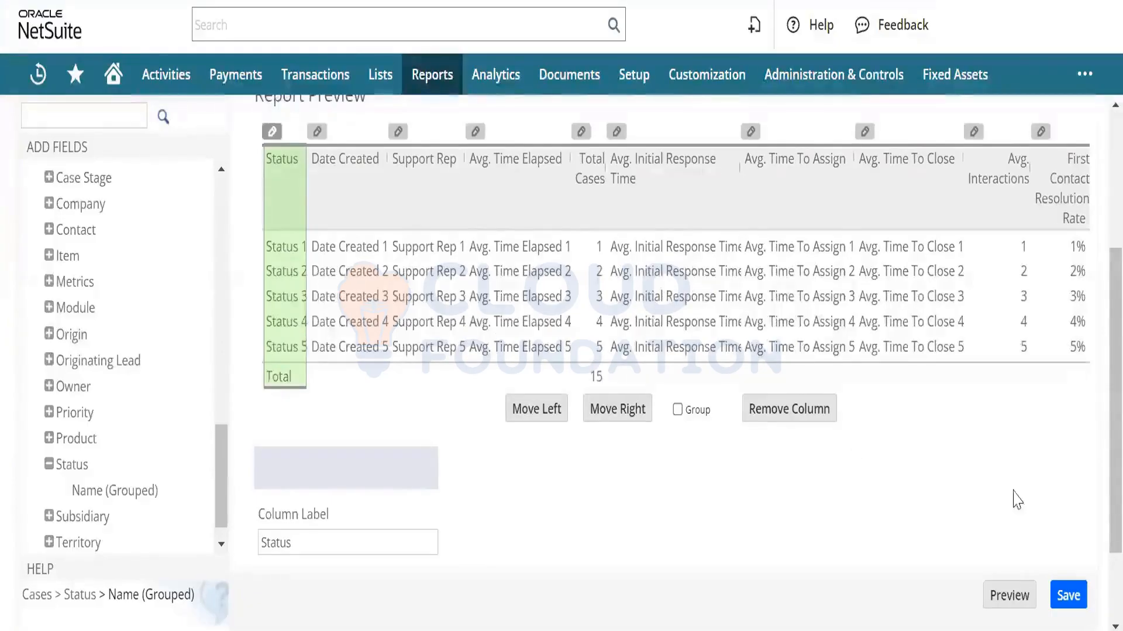
pyautogui.click(1012, 608)
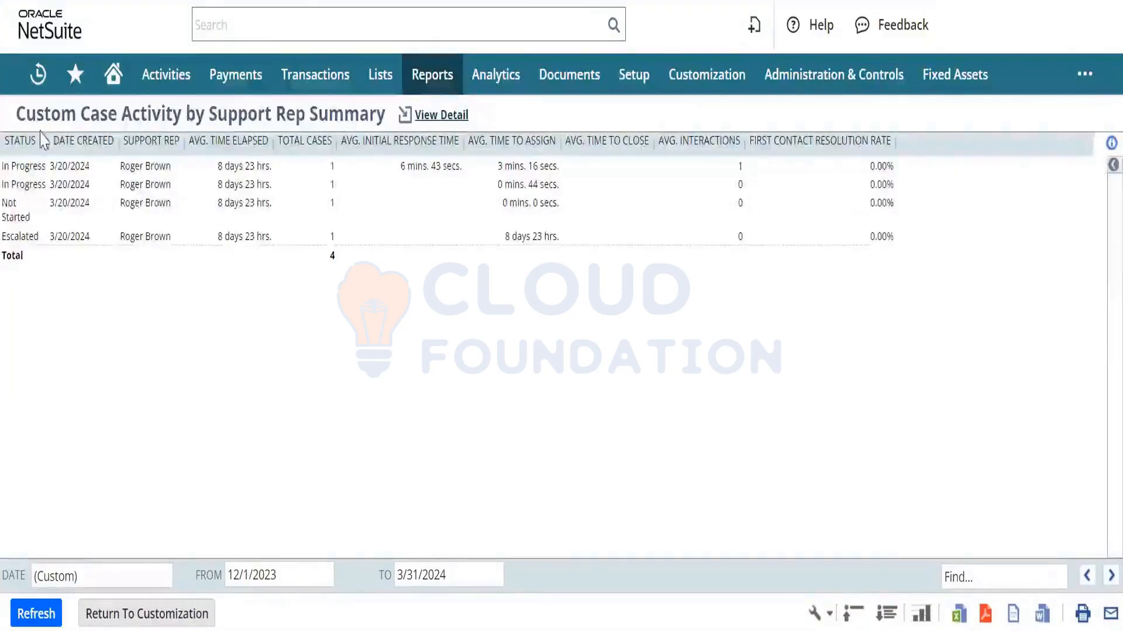
# - Widen the Status column of the previewed report and display the results as a bar graph
pyautogui.moveTo(49, 141); pyautogui.dragTo(65, 142)
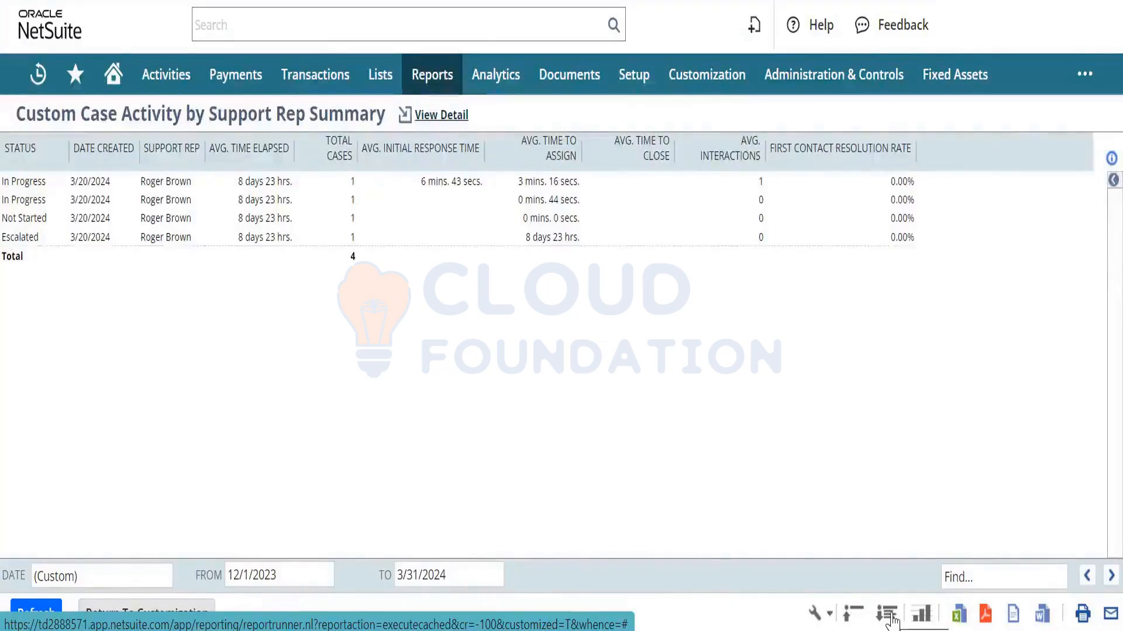
pyautogui.moveTo(921, 622)
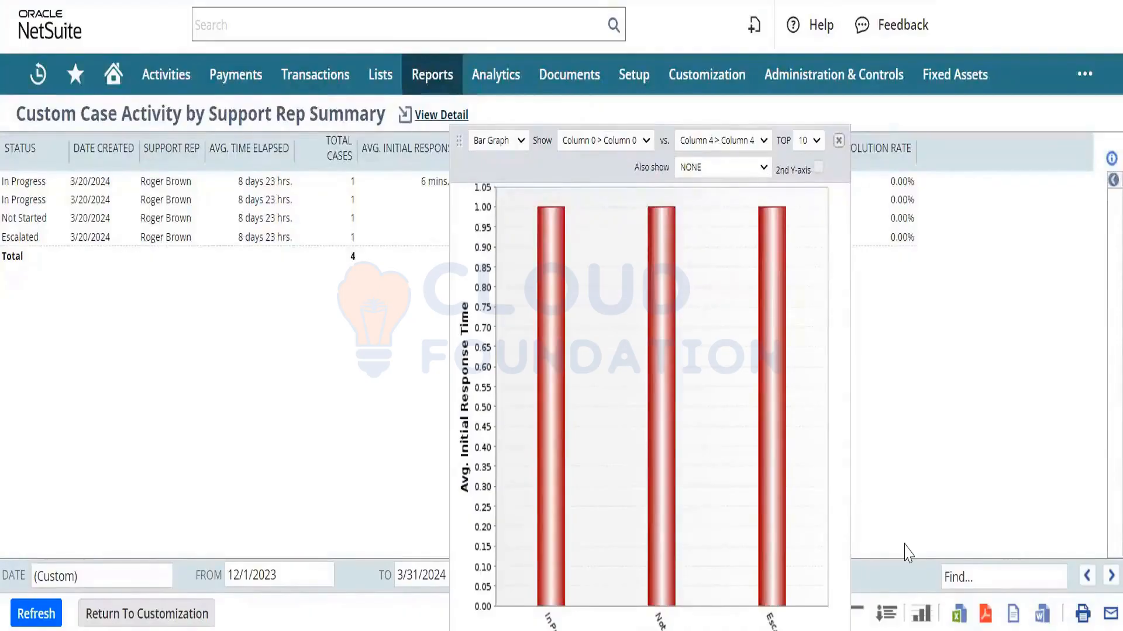
# - Export the customized report to Excel and open the downloaded file, accepting the file format warning
pyautogui.click(958, 615)
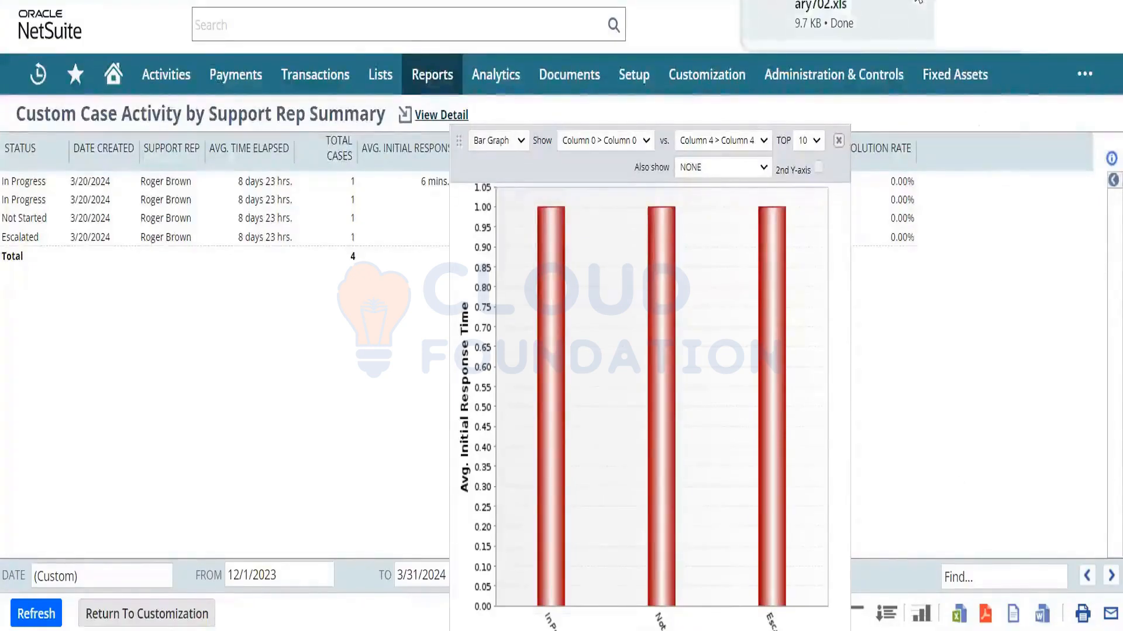
pyautogui.click(819, 16)
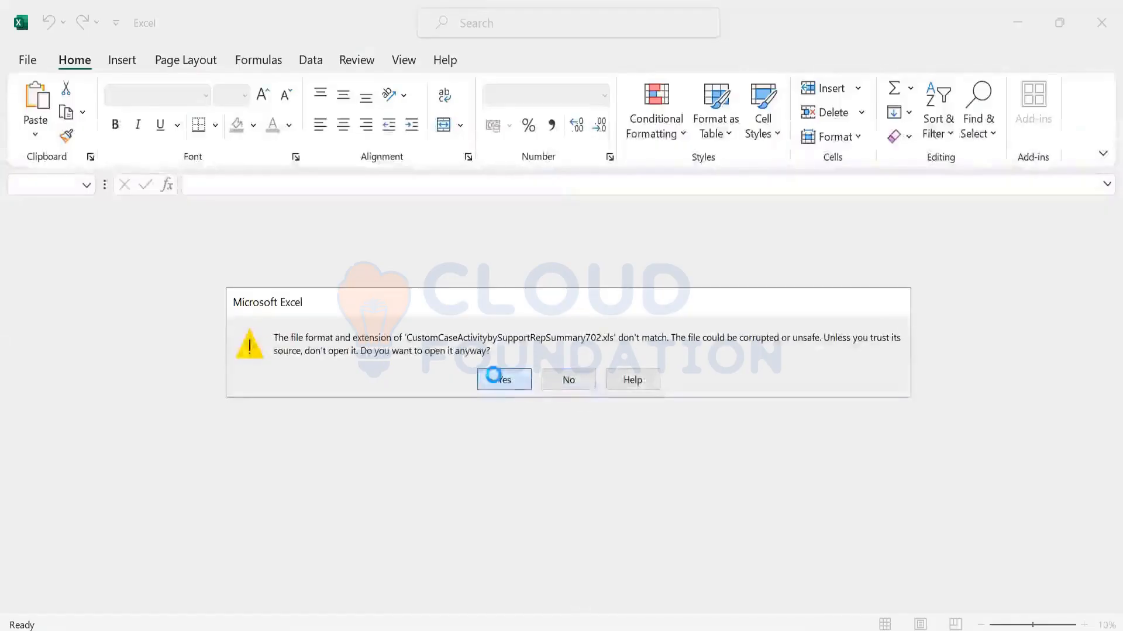
pyautogui.click(496, 377)
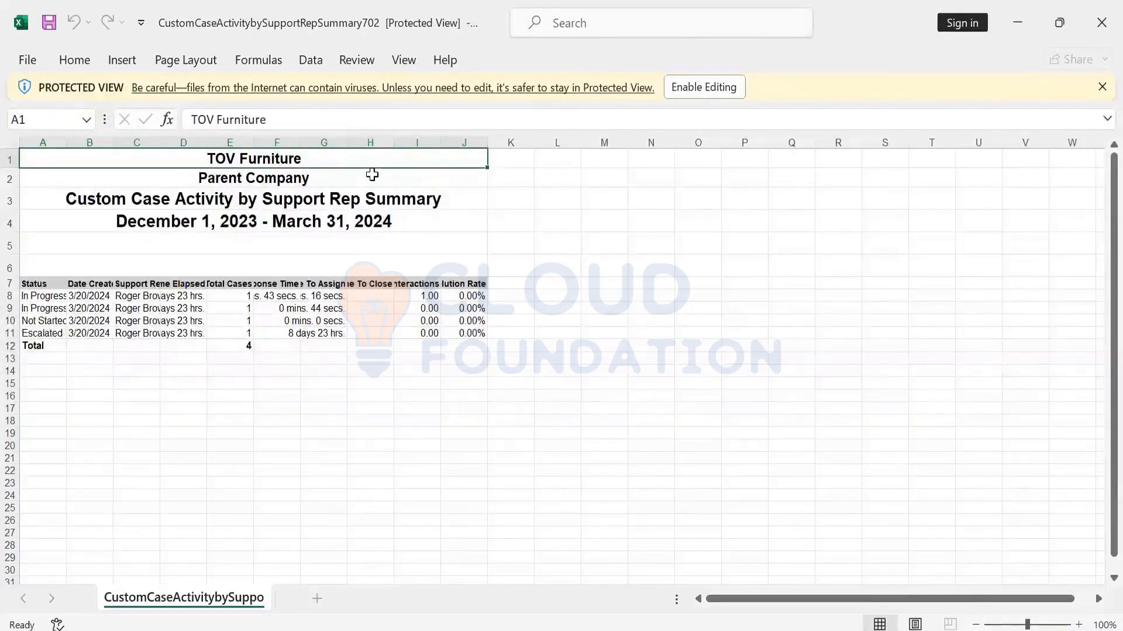
# - Examine the exported report's heading and case rows in the worksheet, and close the workbook
pyautogui.press('Down')
pyautogui.press('Down')
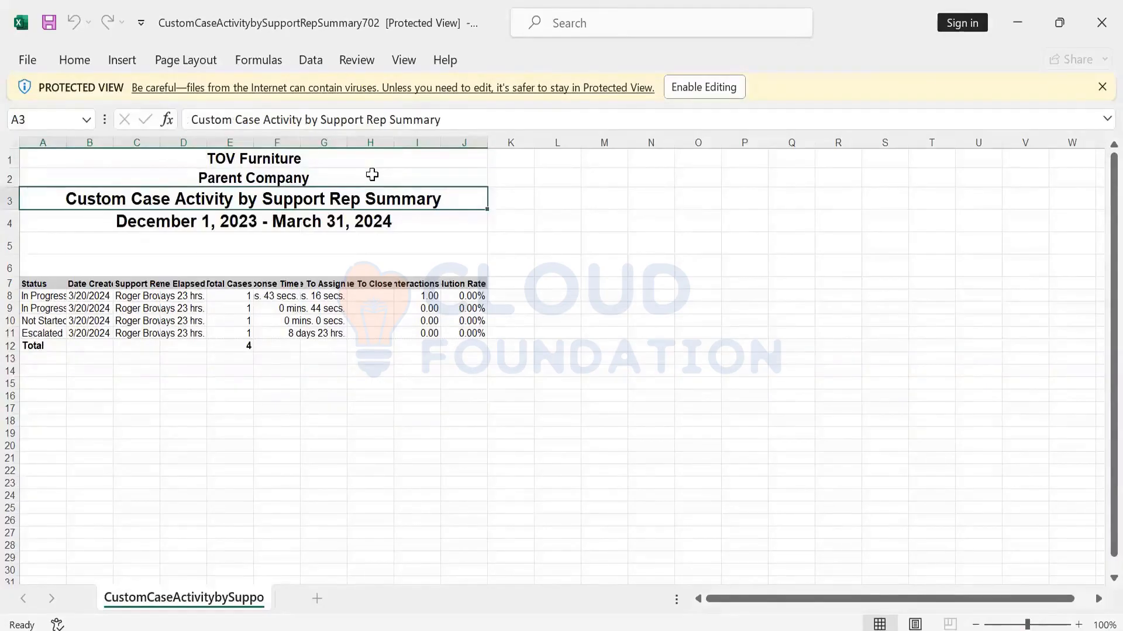
pyautogui.press('Down')
pyautogui.press('Down')
pyautogui.press('Down')
pyautogui.press('Down')
pyautogui.press('Down')
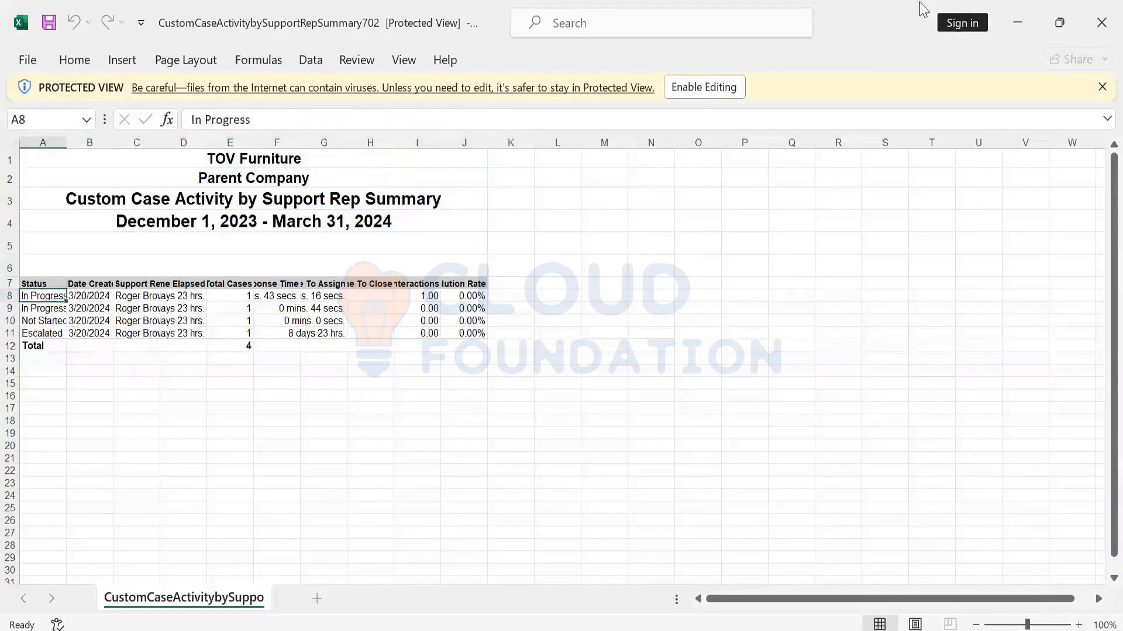
pyautogui.click(1088, 23)
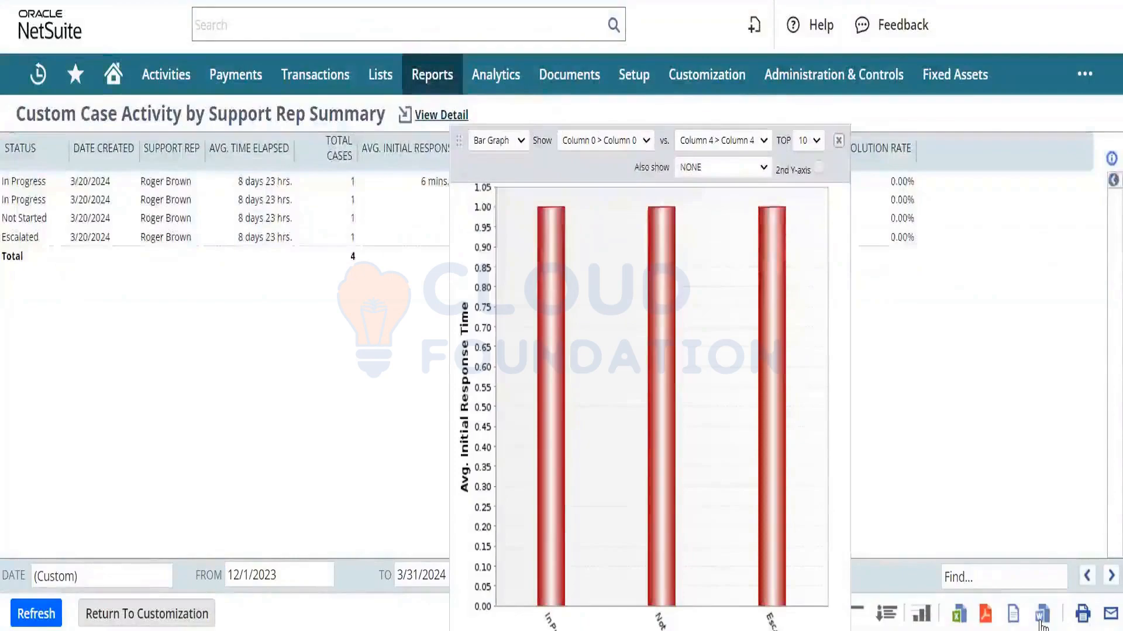
# - Open the email form for the customized case activity report and close it without sending
pyautogui.click(1108, 614)
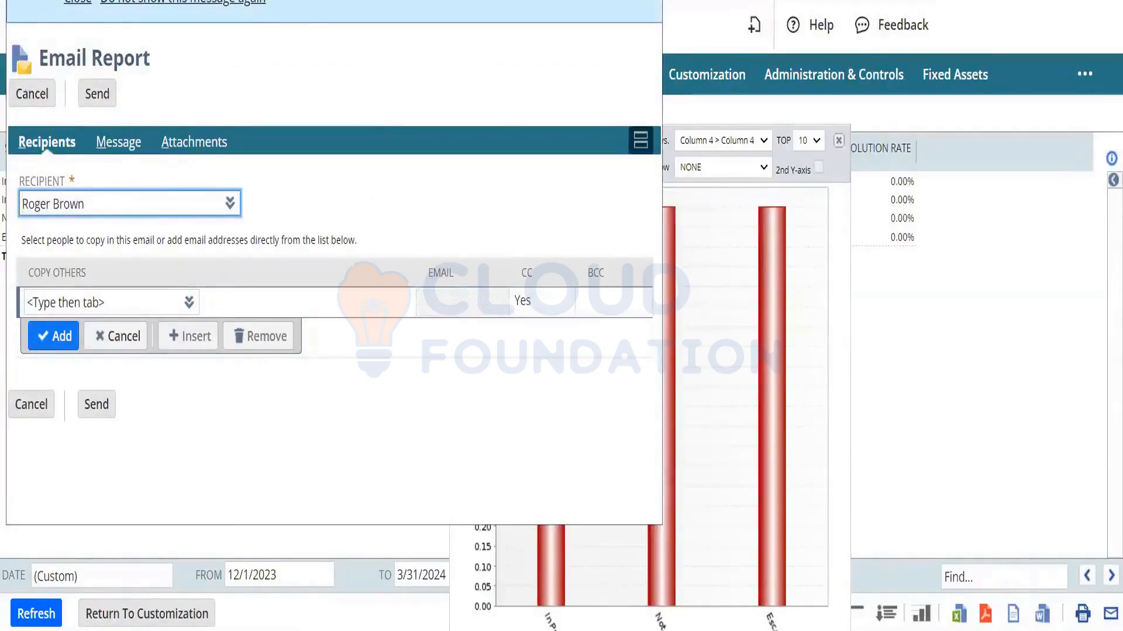
pyautogui.click(708, 429)
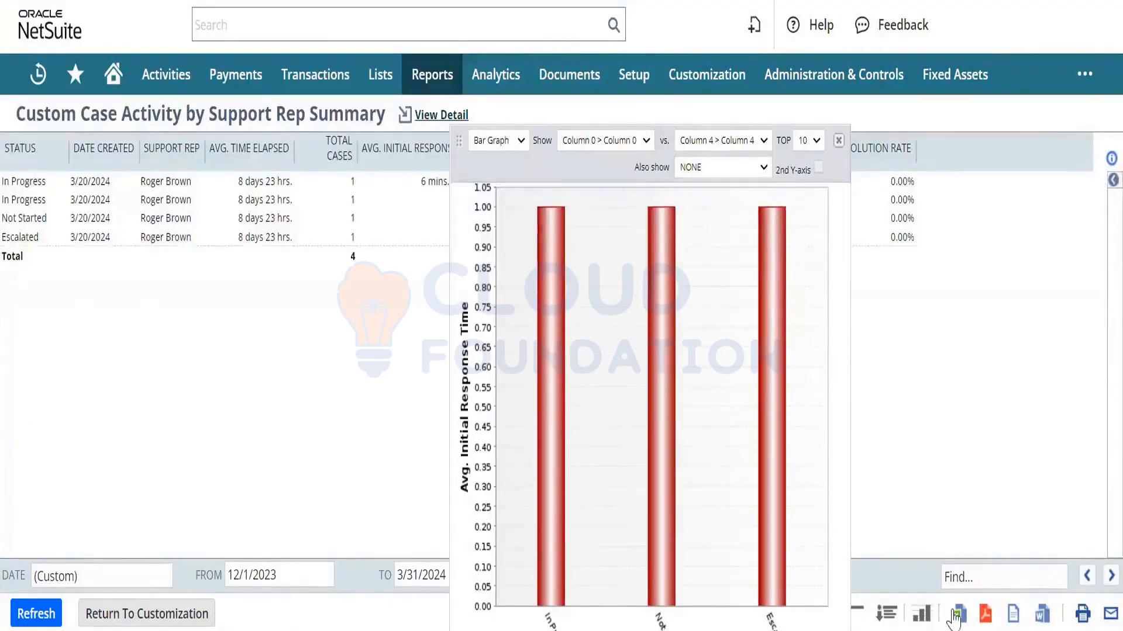
pyautogui.click(928, 619)
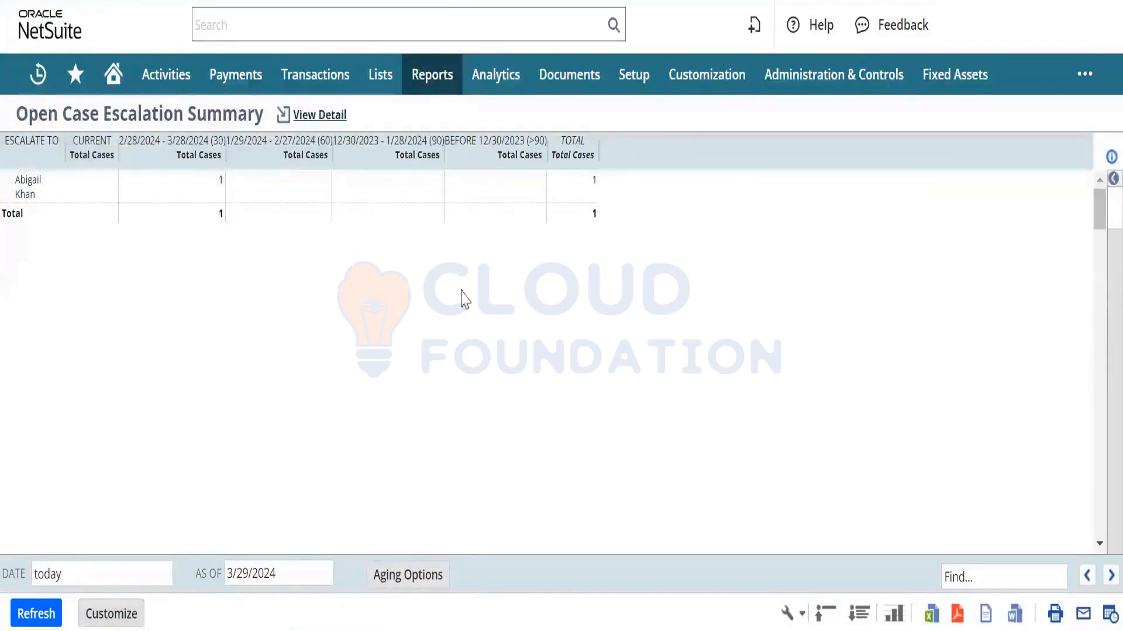
# - Set the Open Case Escalation Summary's aging interval to 3 bands of 60 days each and refresh the report
pyautogui.click(409, 580)
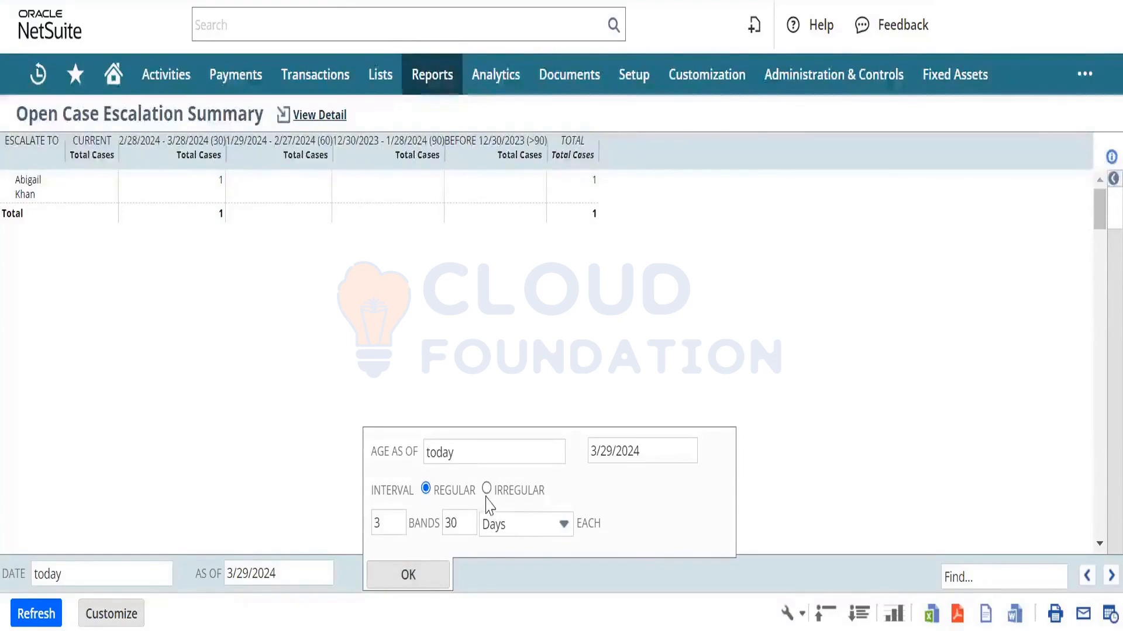
pyautogui.doubleClick(459, 525)
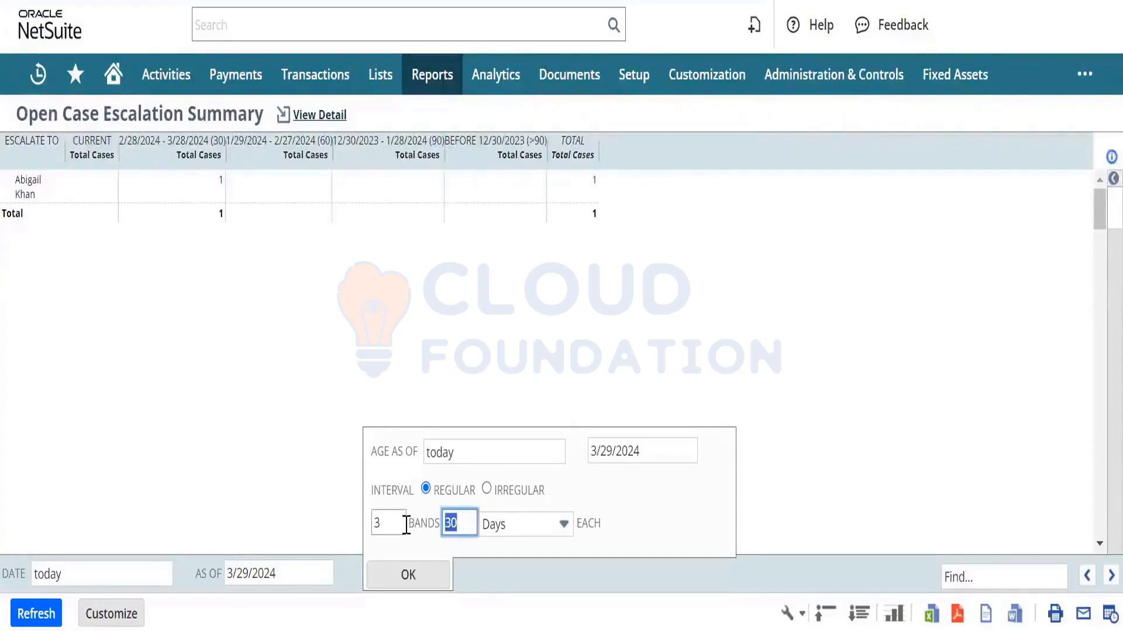
pyautogui.write('6')
pyautogui.click(412, 576)
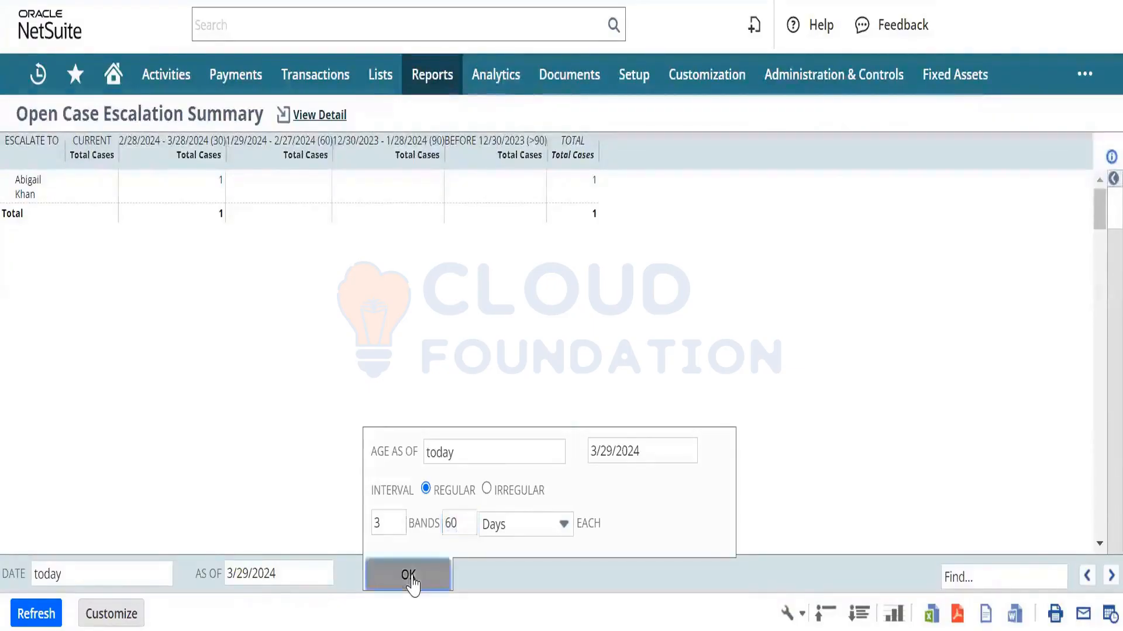
pyautogui.click(44, 616)
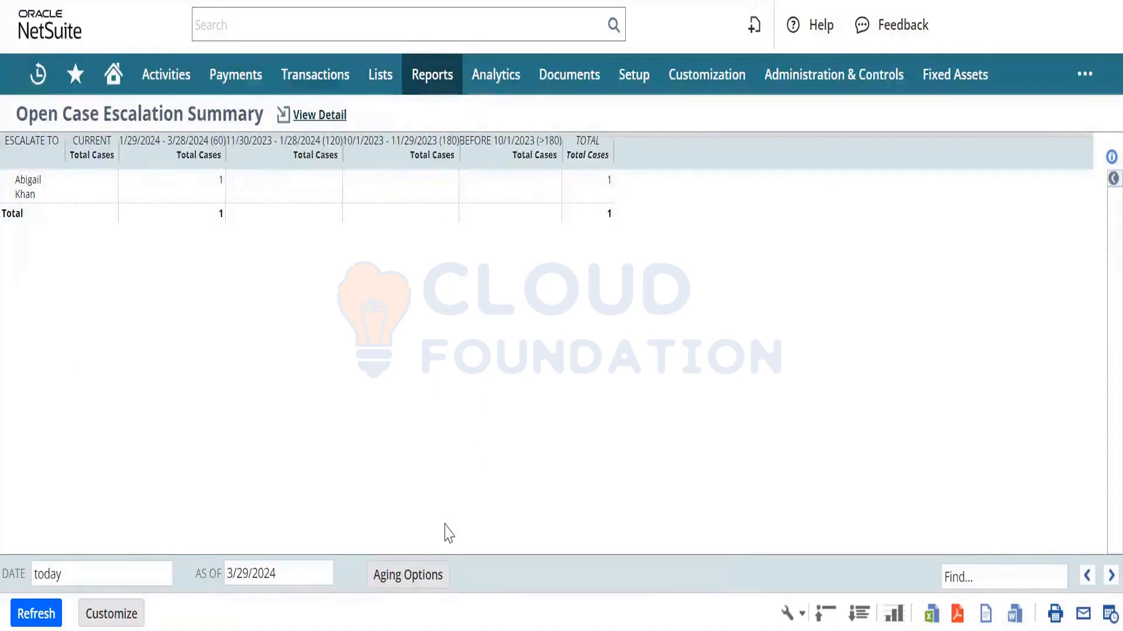
# - Open the Open Case Escalation Summary for customization and go from its columns to its additional options
pyautogui.click(132, 623)
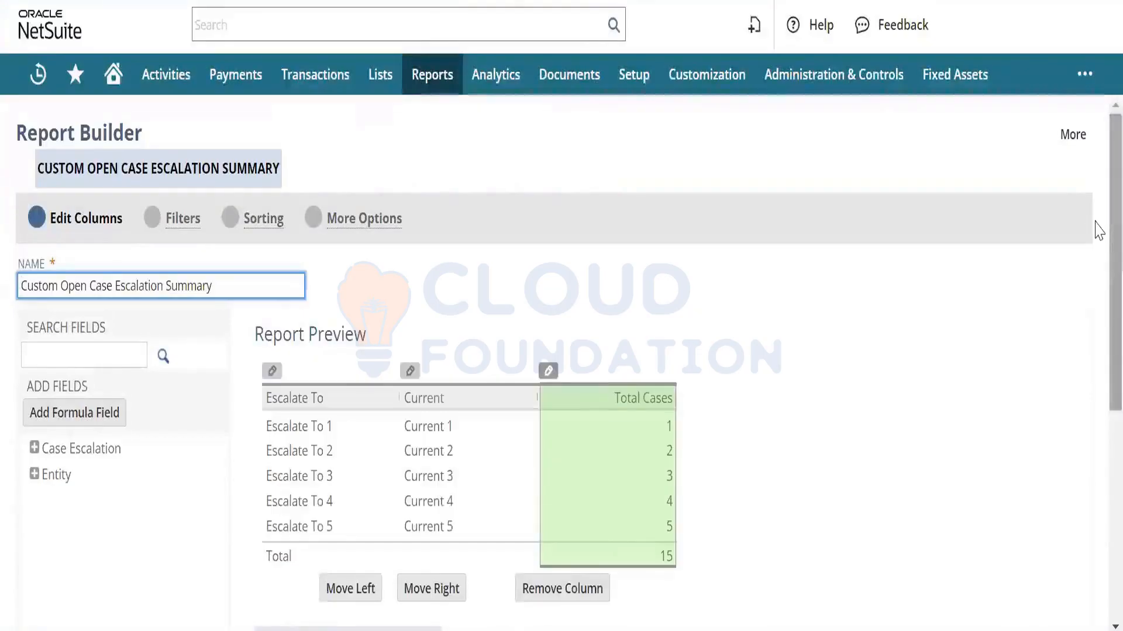
pyautogui.moveTo(1095, 231); pyautogui.dragTo(1095, 271)
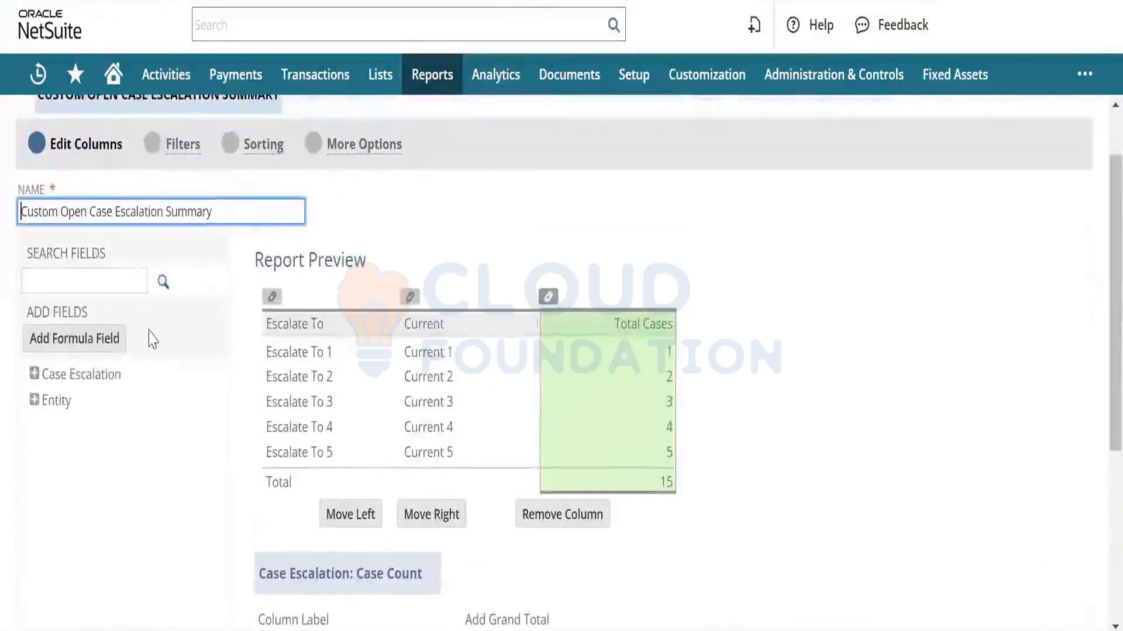
pyautogui.click(380, 144)
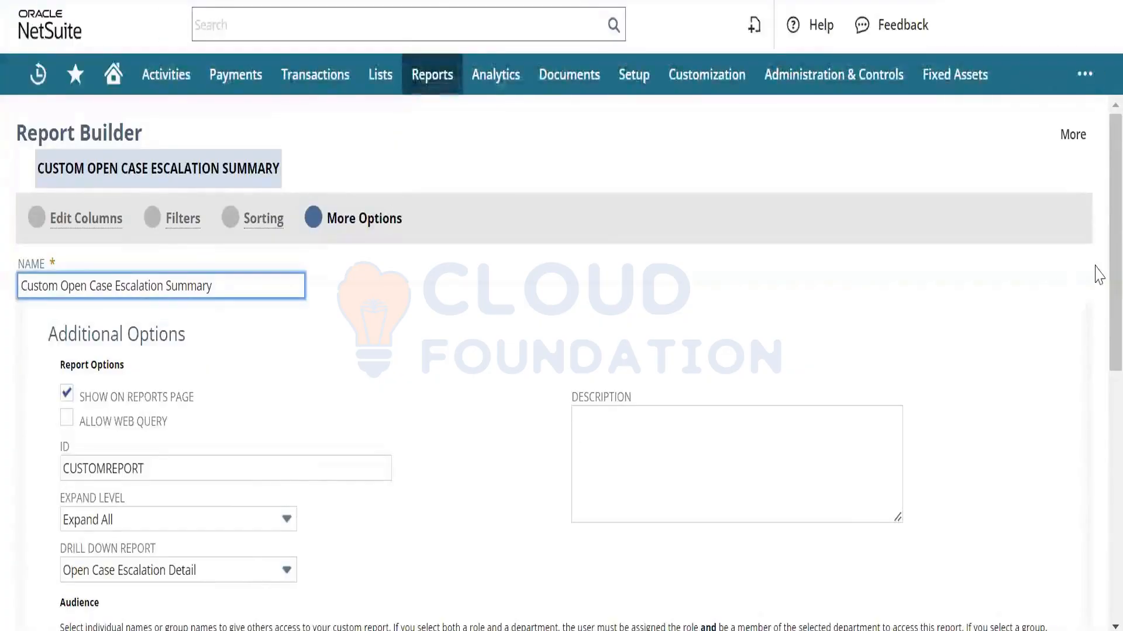
# - Examine the custom report's additional options, including its ID, expand level, drill-down report and audience access lists
pyautogui.scroll(-6, 1097, 275)
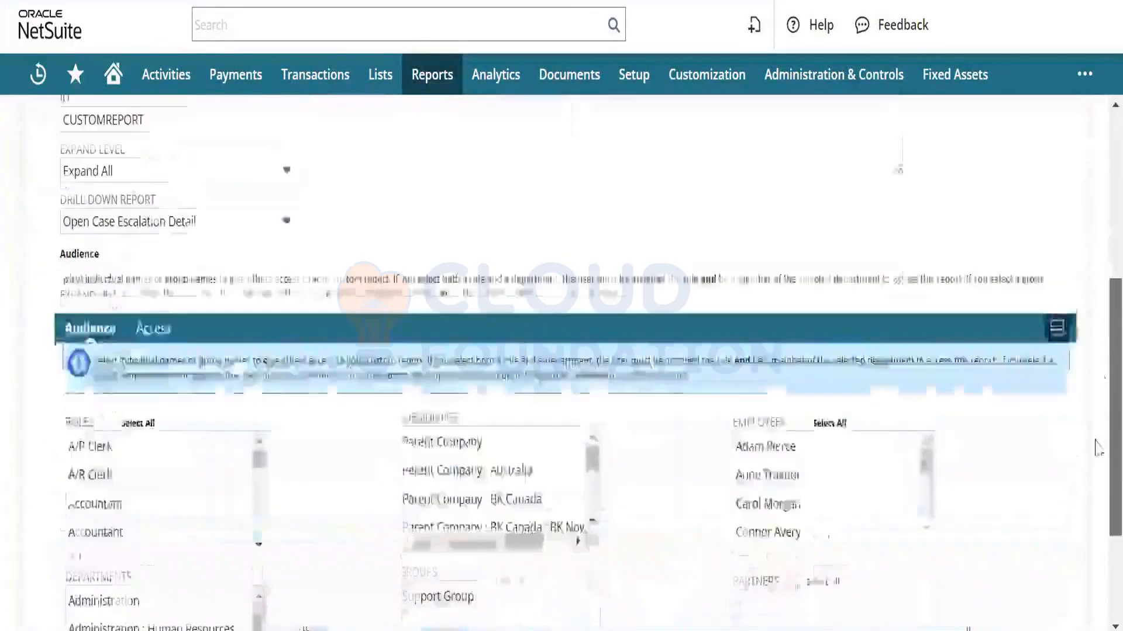
pyautogui.scroll(-2, 1095, 467)
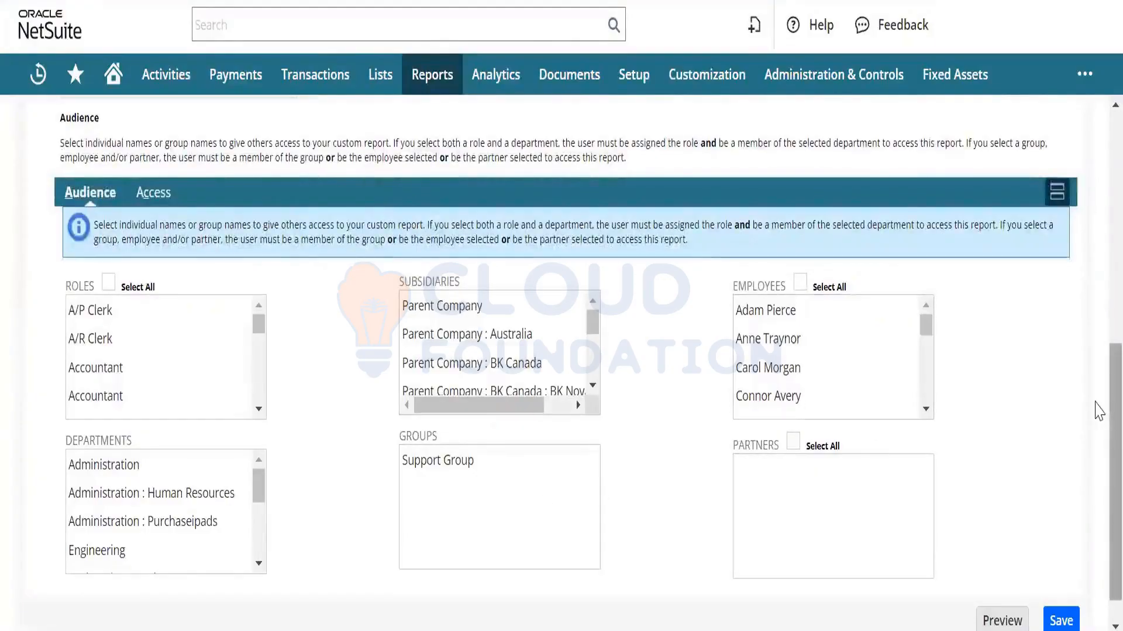
pyautogui.scroll(2, 1099, 409)
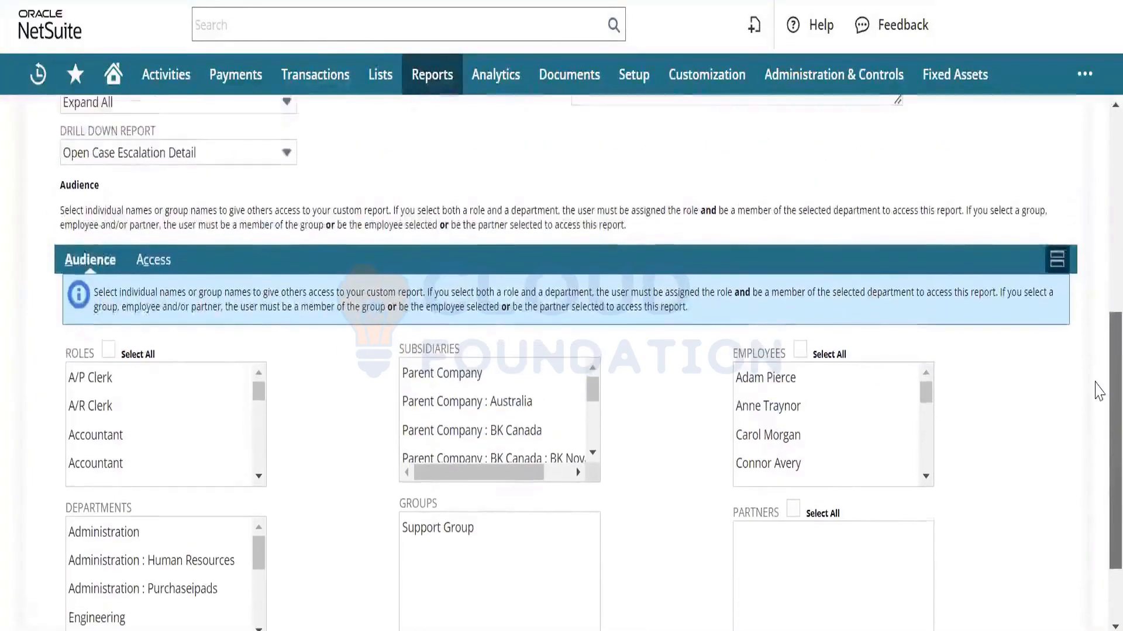
pyautogui.scroll(4, 1099, 383)
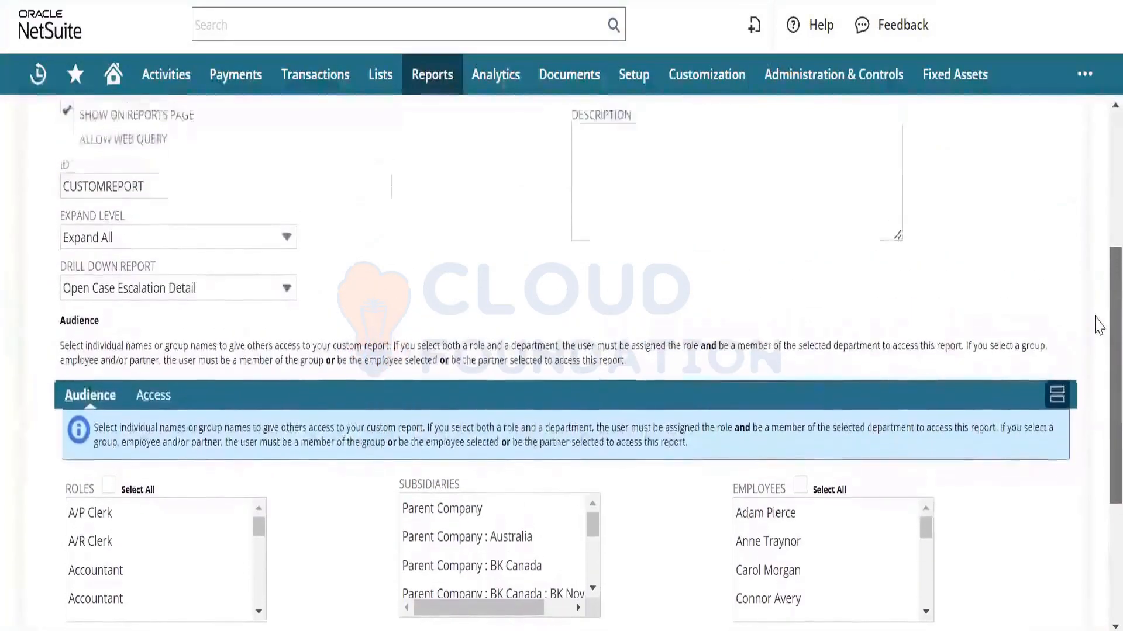
pyautogui.scroll(2, 1098, 315)
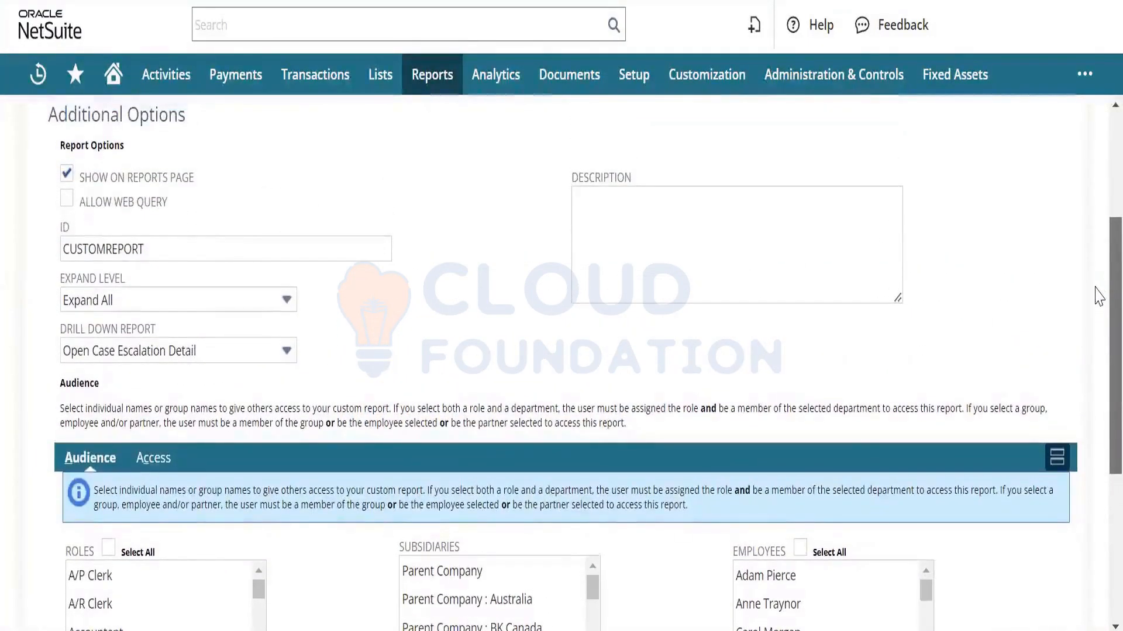
pyautogui.moveTo(1096, 287); pyautogui.dragTo(1095, 285)
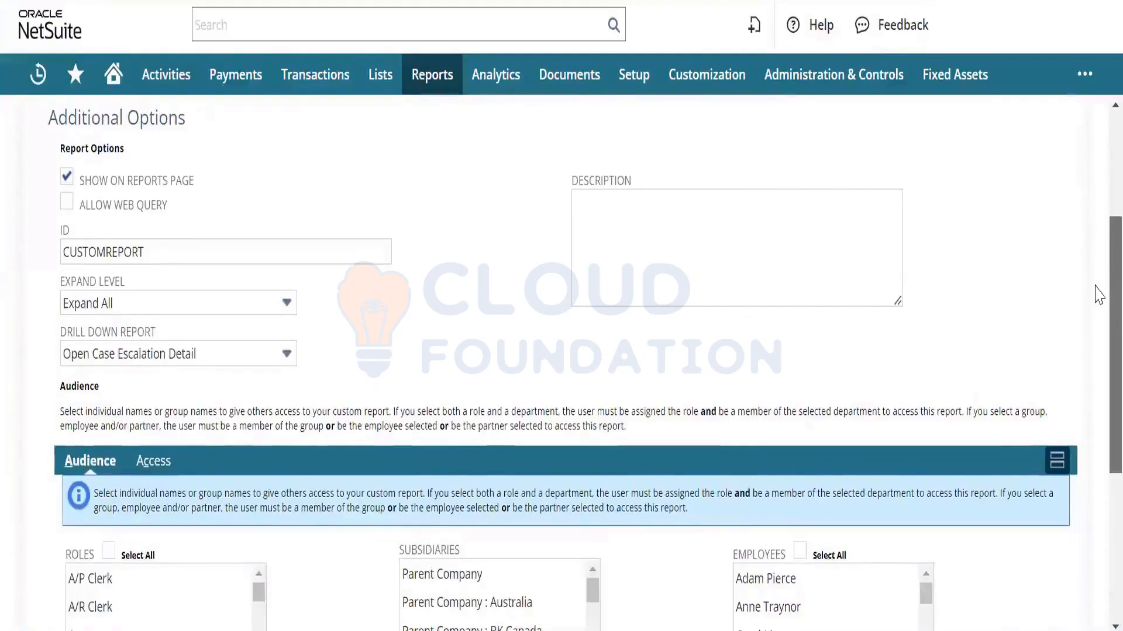
pyautogui.moveTo(1099, 294); pyautogui.dragTo(1090, 213)
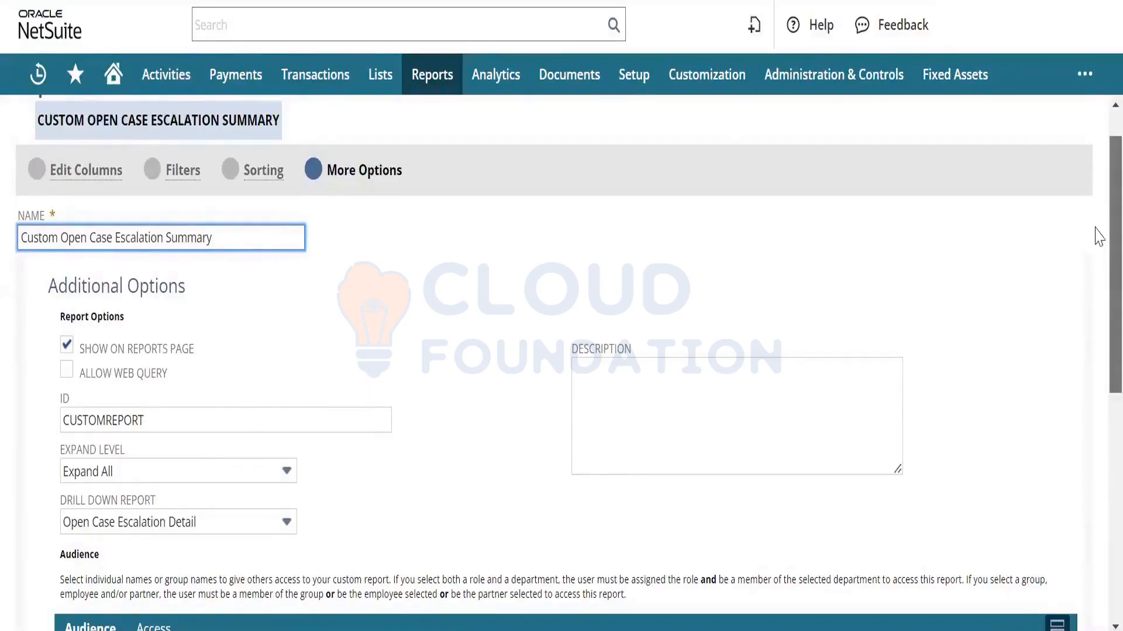
pyautogui.scroll(1, 1098, 211)
pyautogui.scroll(1, 1098, 209)
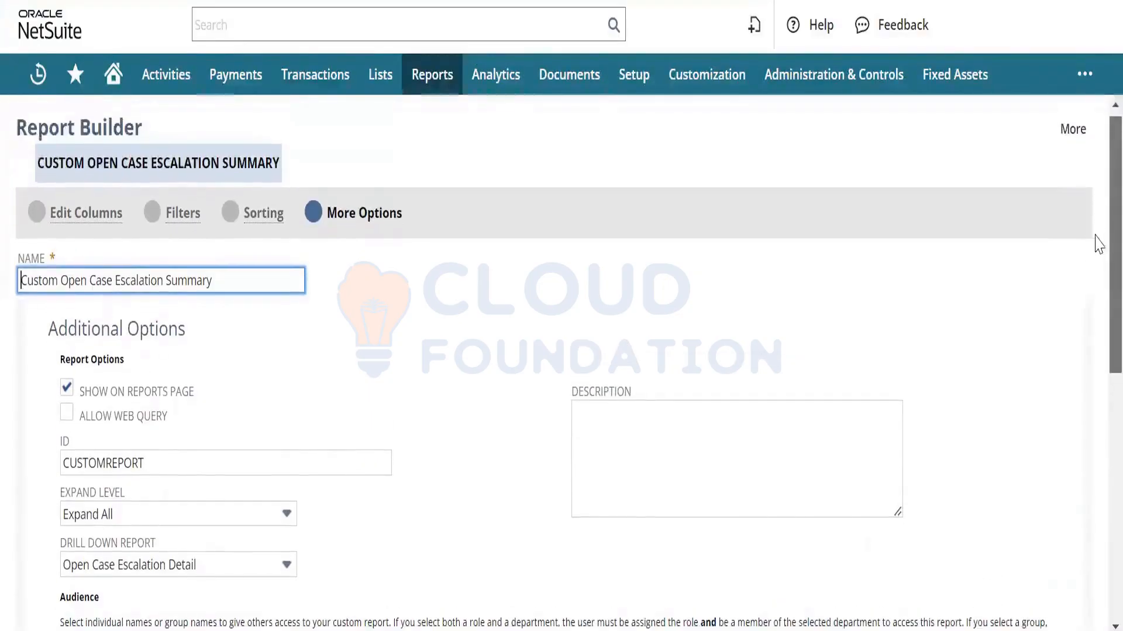
pyautogui.scroll(-3, 1097, 246)
pyautogui.moveTo(1095, 295); pyautogui.dragTo(1099, 188)
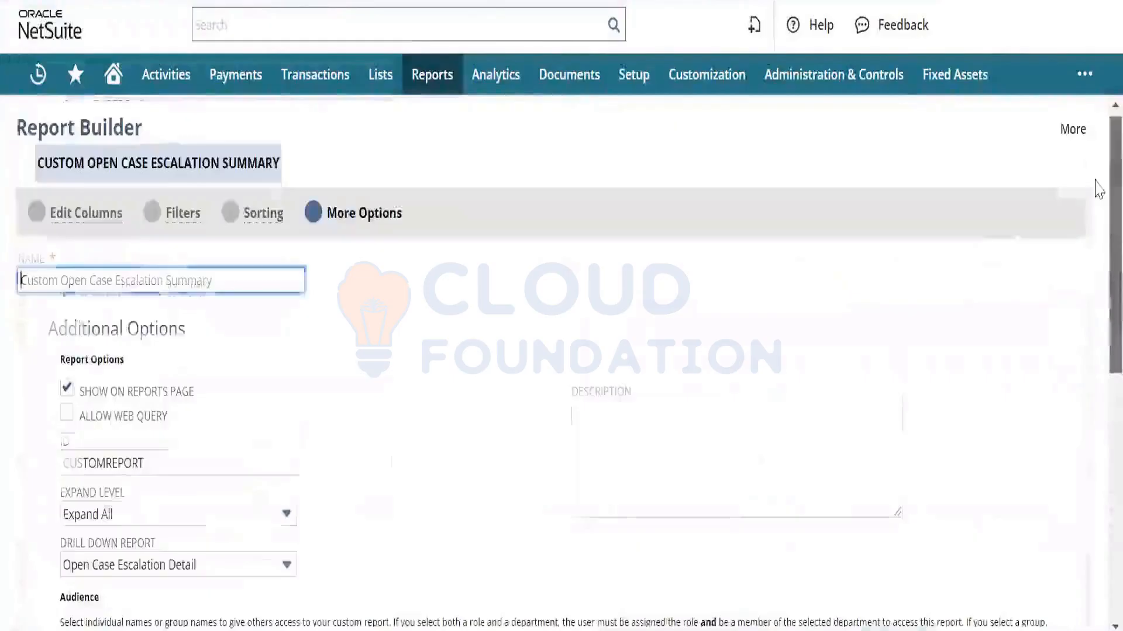
pyautogui.moveTo(1099, 188); pyautogui.dragTo(1097, 183)
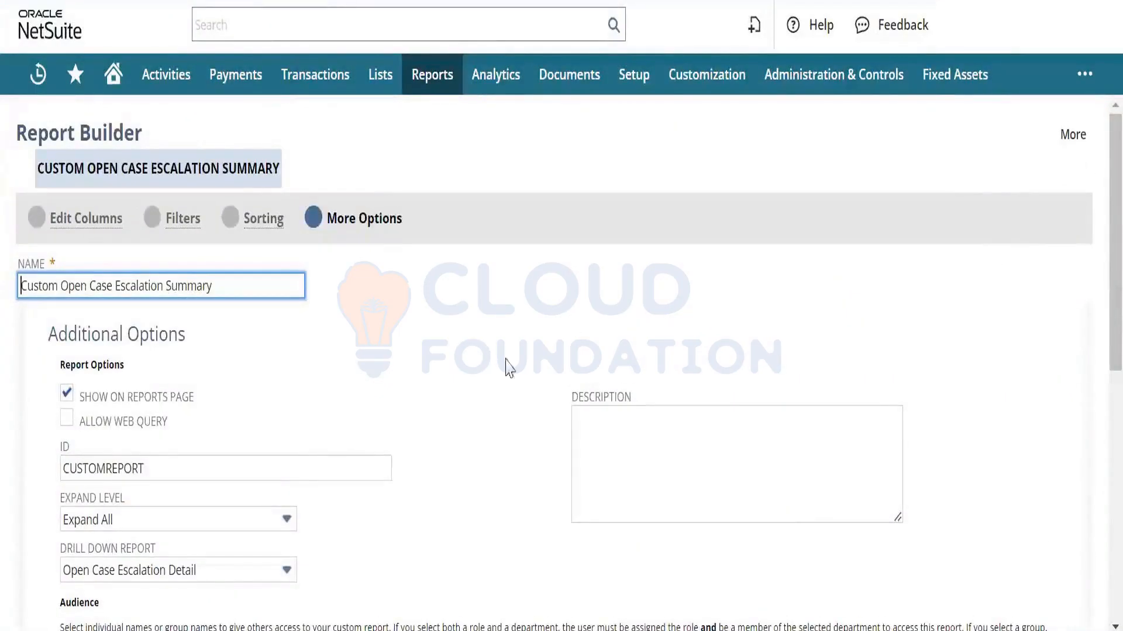
pyautogui.moveTo(1098, 171); pyautogui.dragTo(1097, 430)
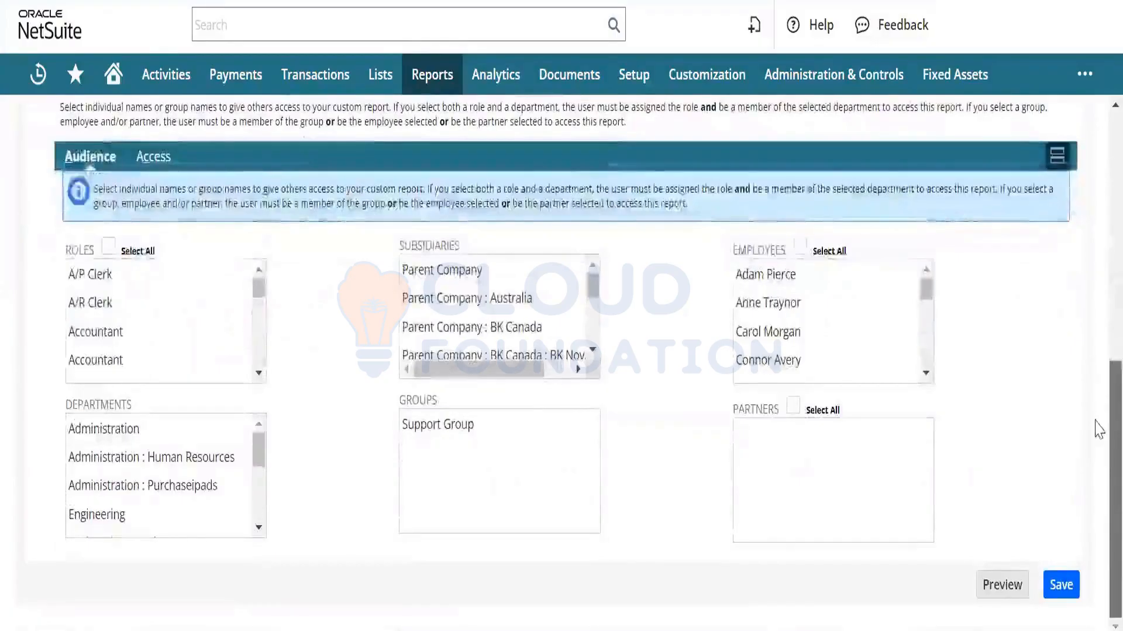
pyautogui.scroll(9, 320, 320)
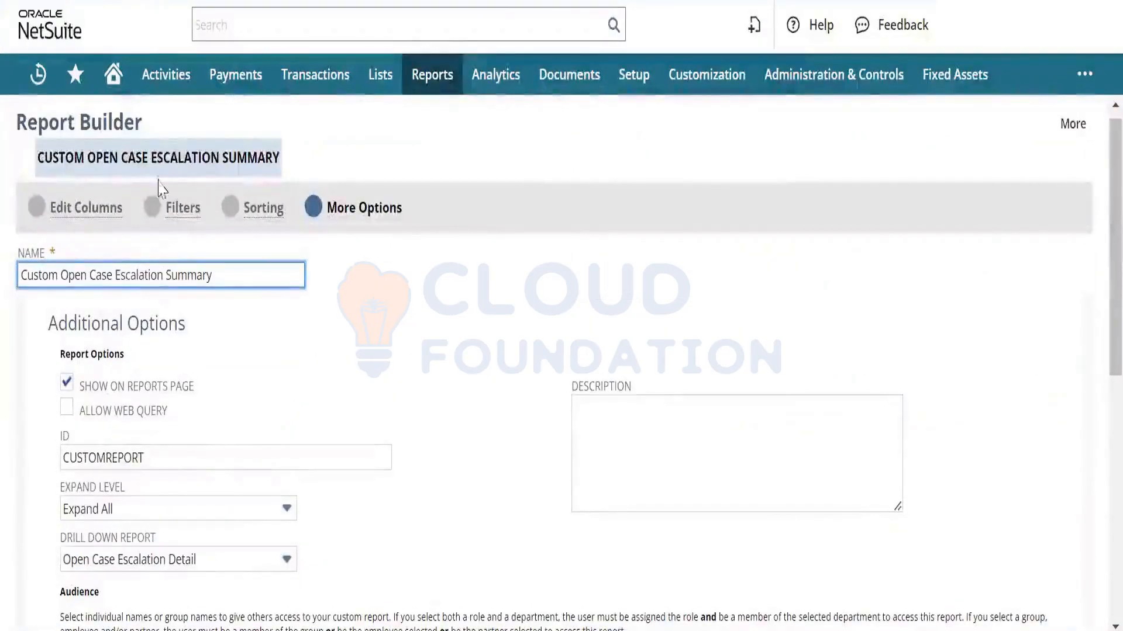
# - Review the custom escalation report's filters, sort order and column settings
pyautogui.click(174, 209)
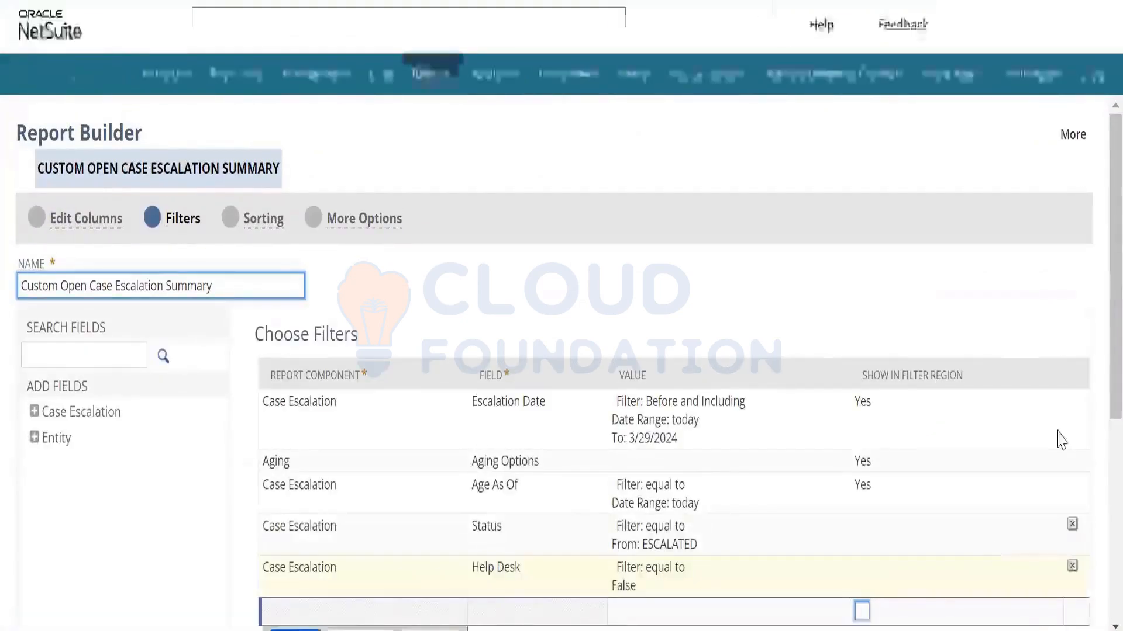
pyautogui.moveTo(1114, 273); pyautogui.dragTo(1092, 243)
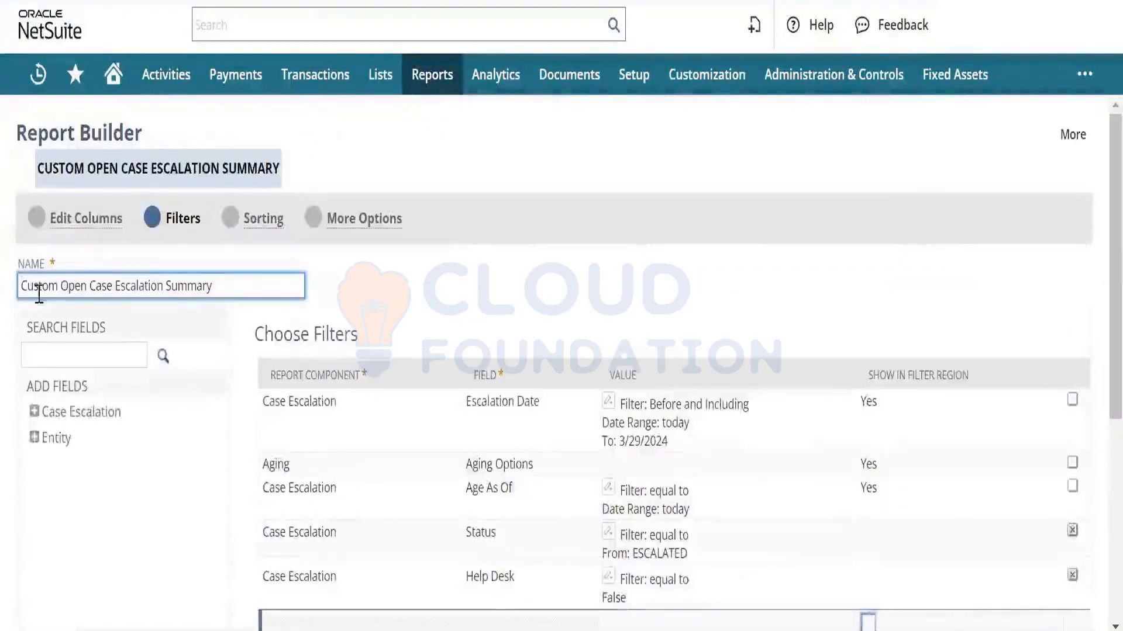
pyautogui.click(241, 223)
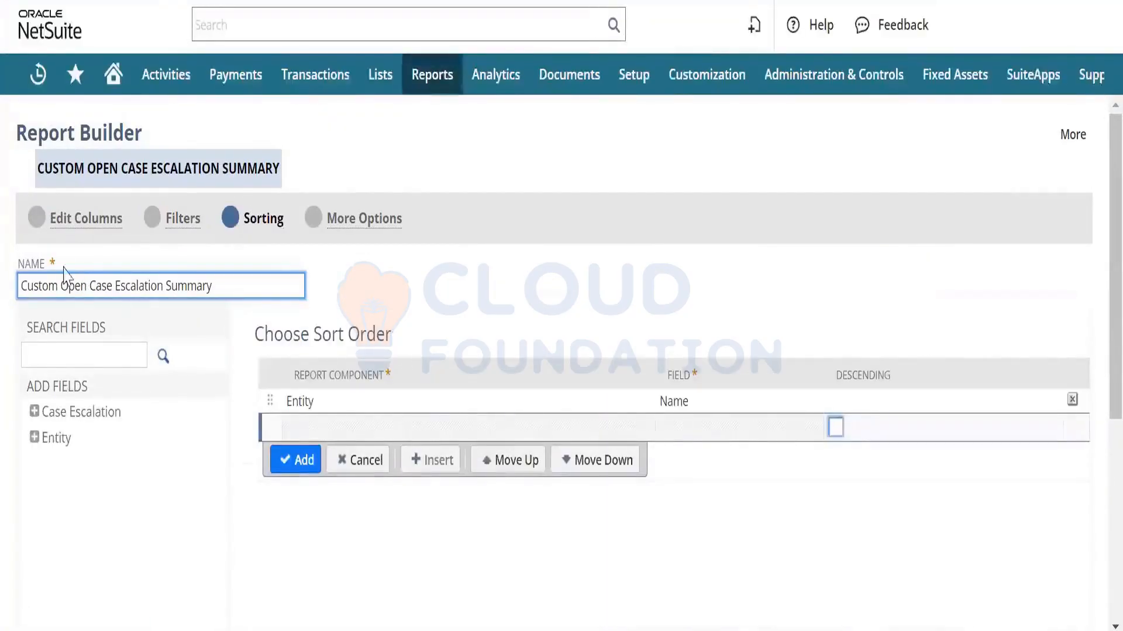
pyautogui.click(33, 218)
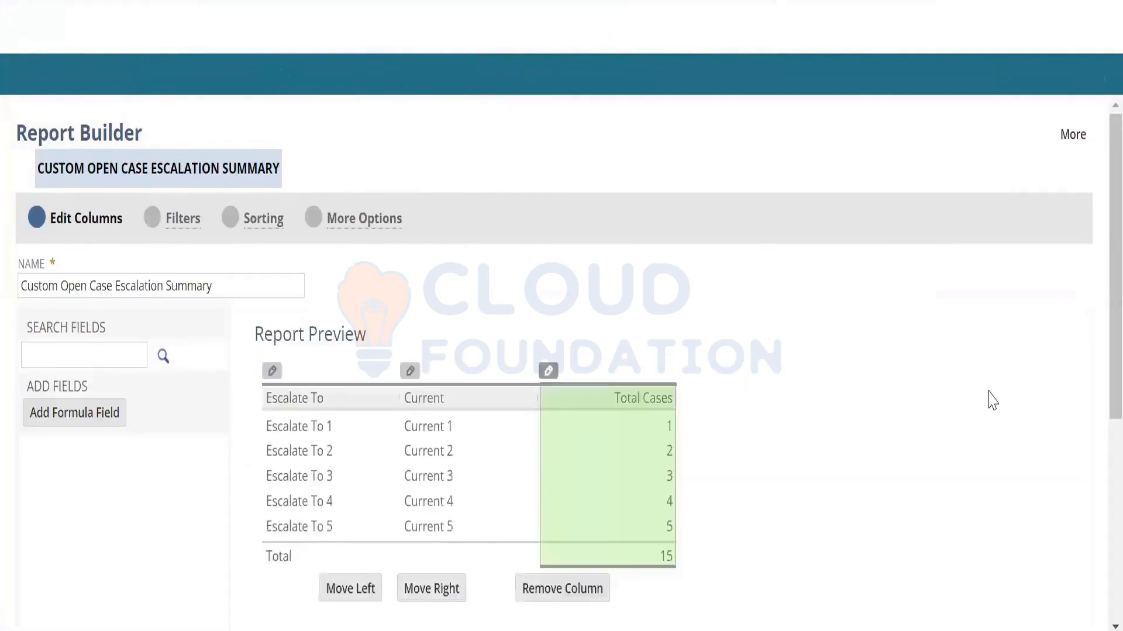
pyautogui.scroll(-6, 1098, 295)
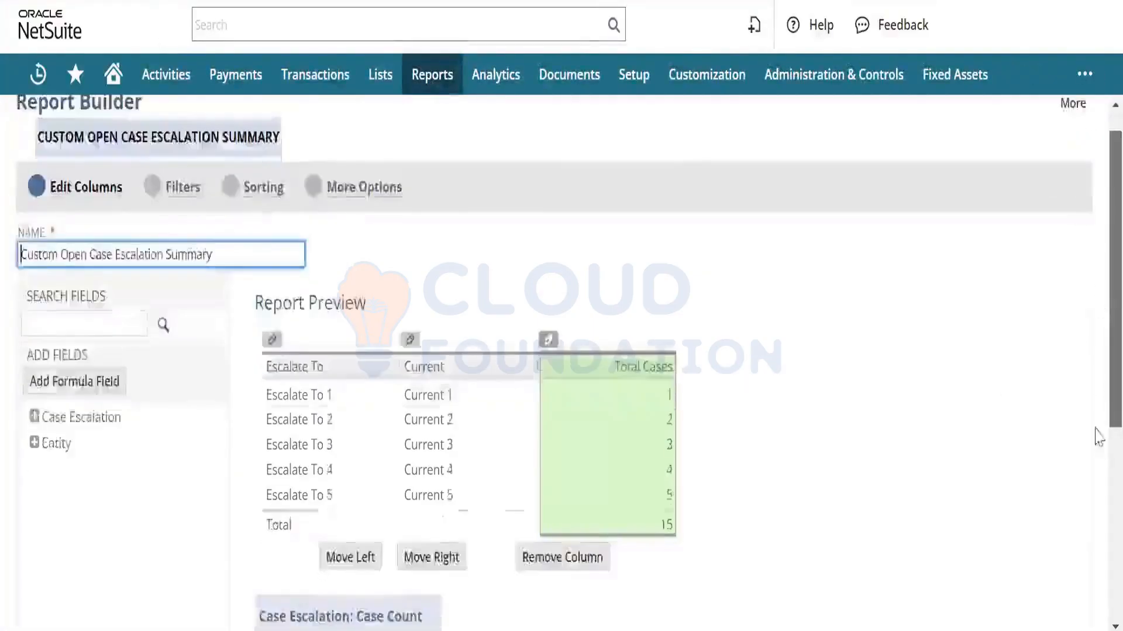
pyautogui.scroll(4, 1097, 374)
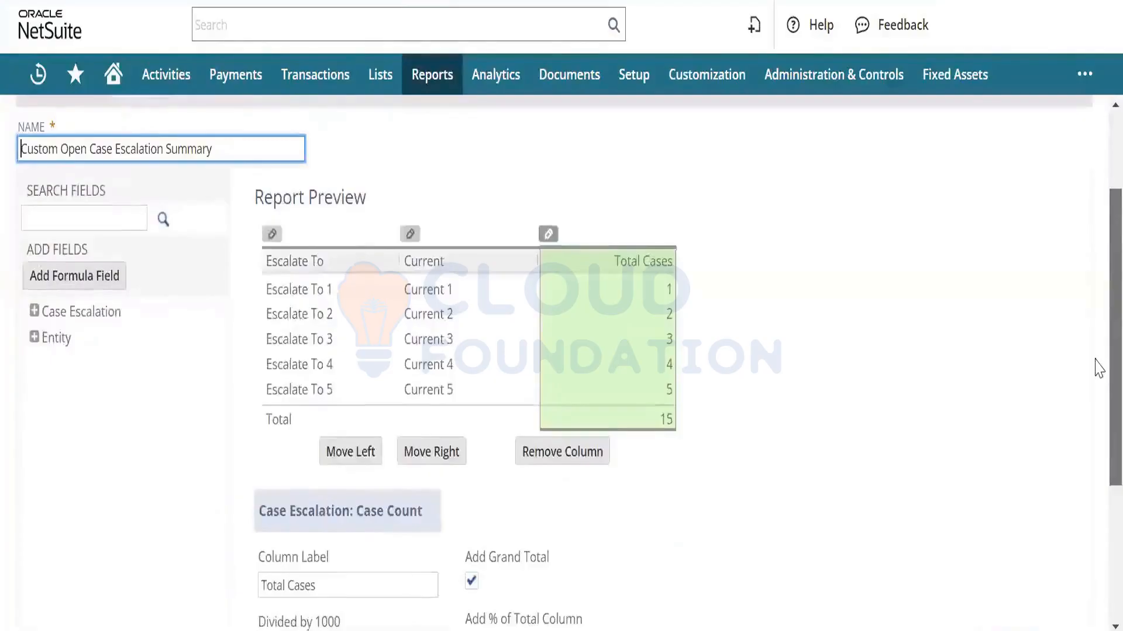
pyautogui.scroll(3, 1096, 328)
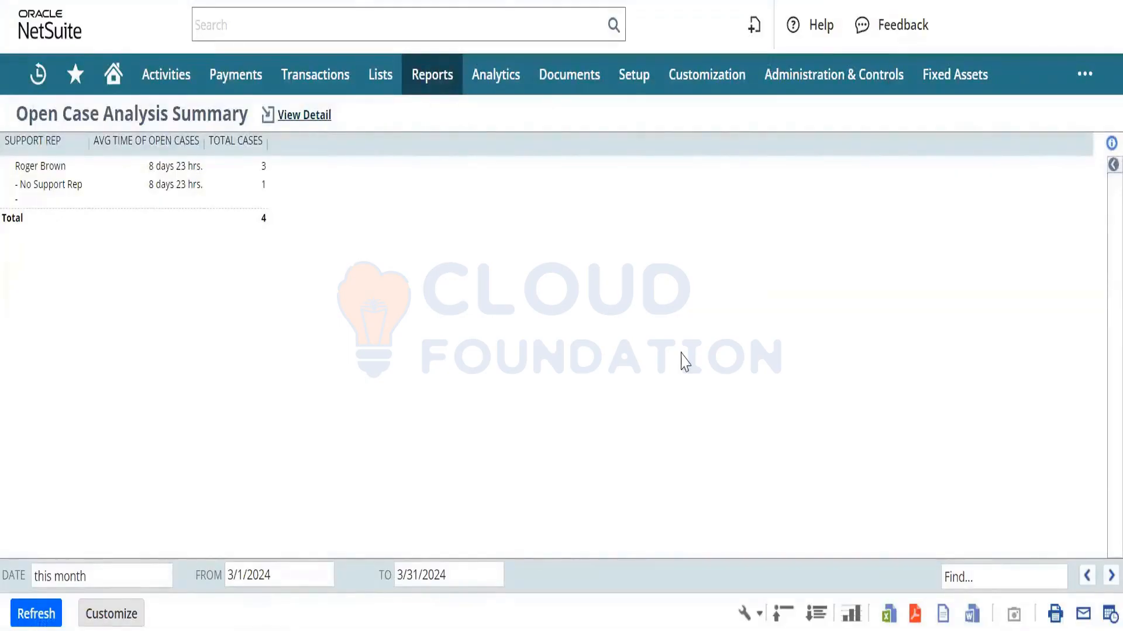
pyautogui.moveTo(635, 79)
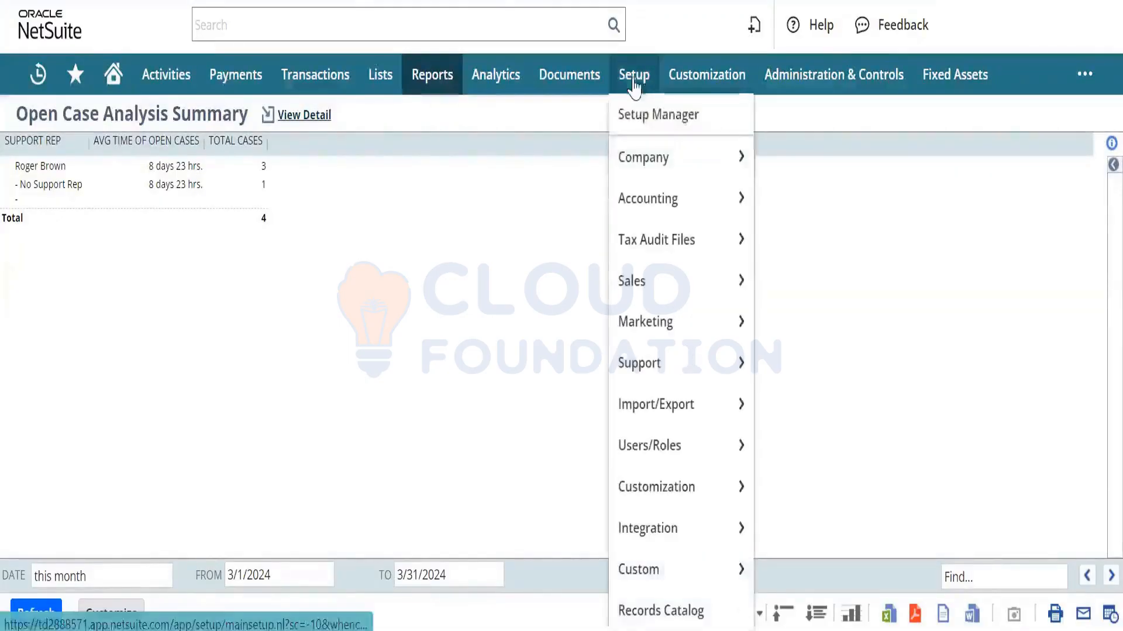
pyautogui.moveTo(666, 261)
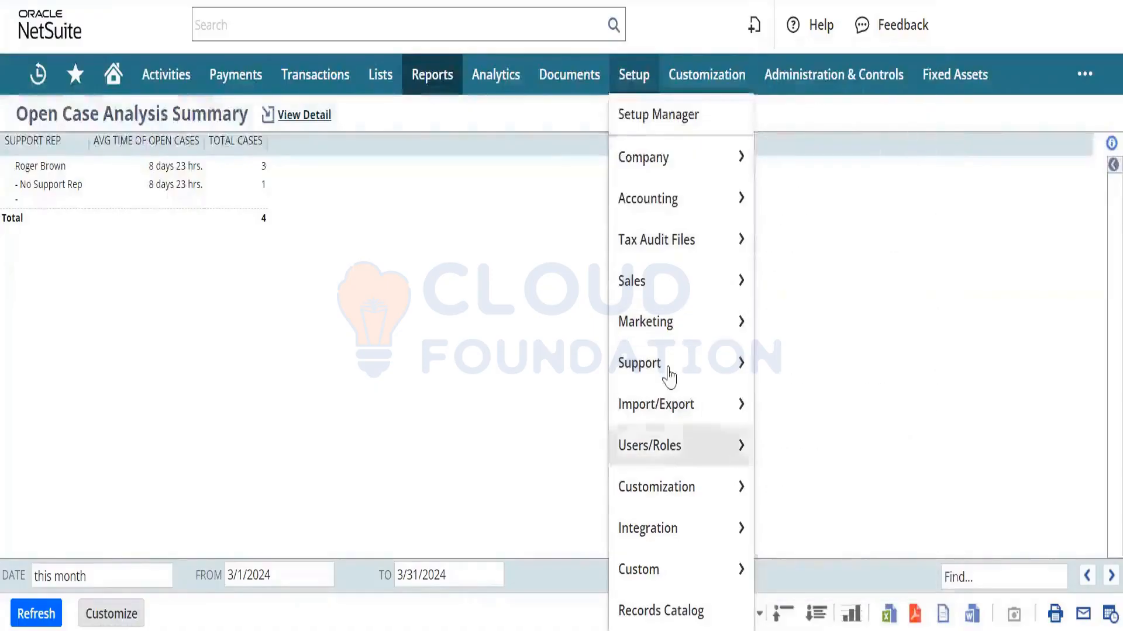
pyautogui.moveTo(671, 451)
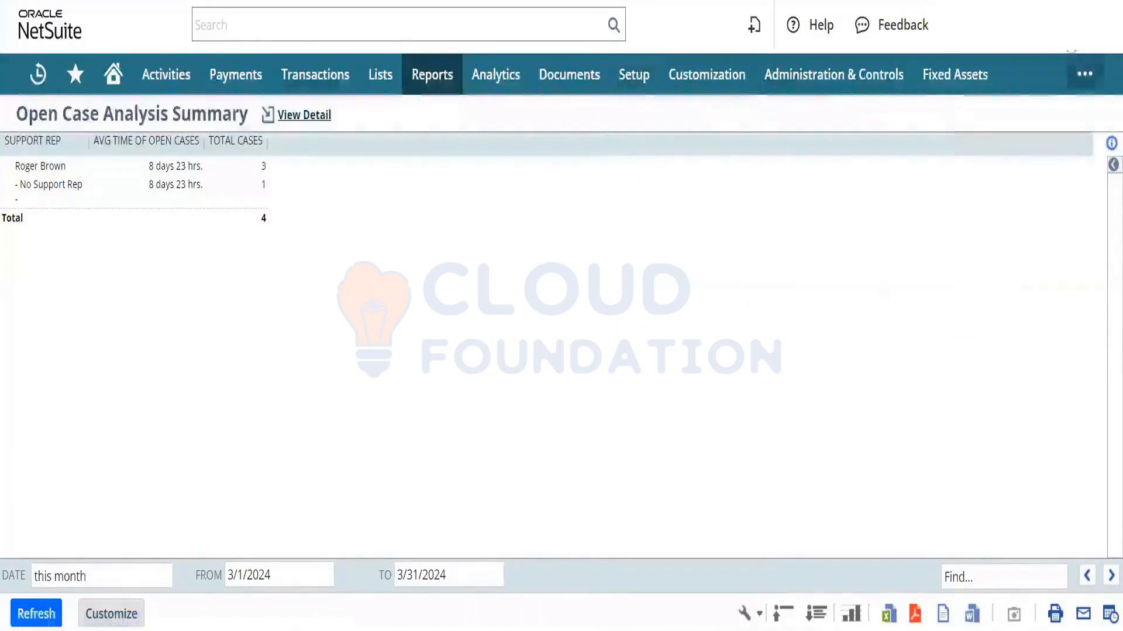
pyautogui.moveTo(1068, 32)
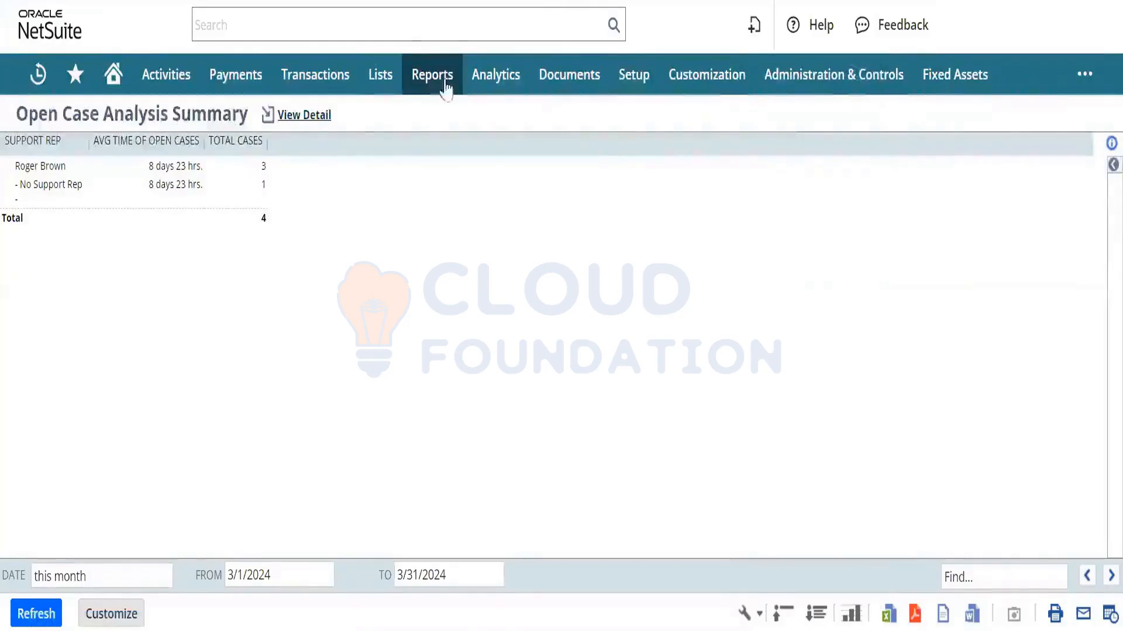
pyautogui.moveTo(379, 75)
pyautogui.moveTo(409, 157)
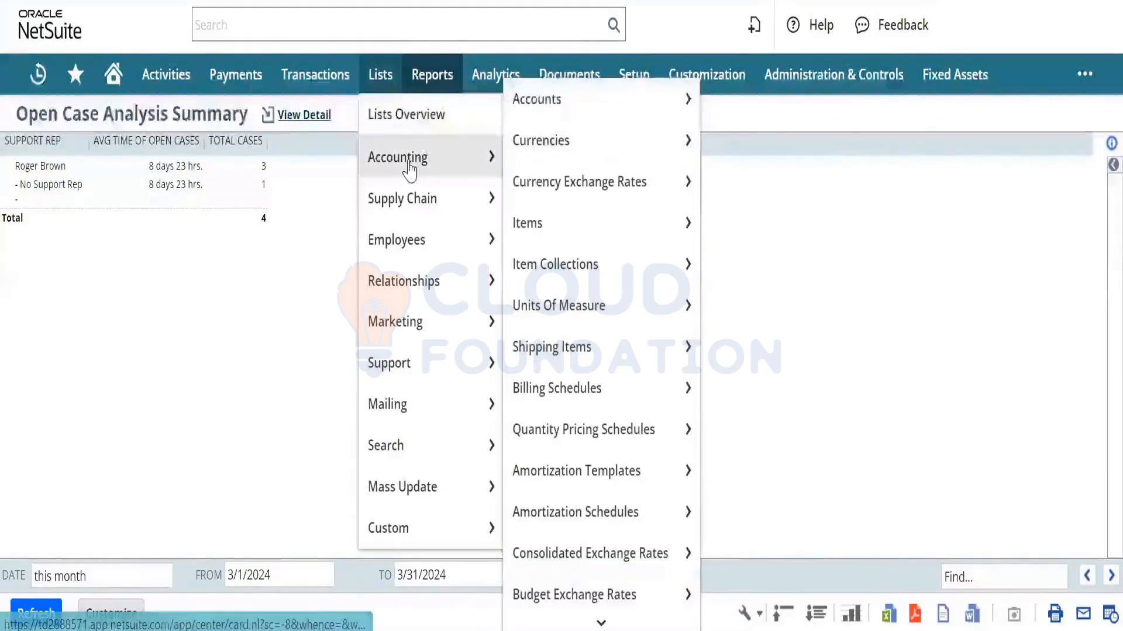
pyautogui.moveTo(538, 205)
pyautogui.moveTo(418, 237)
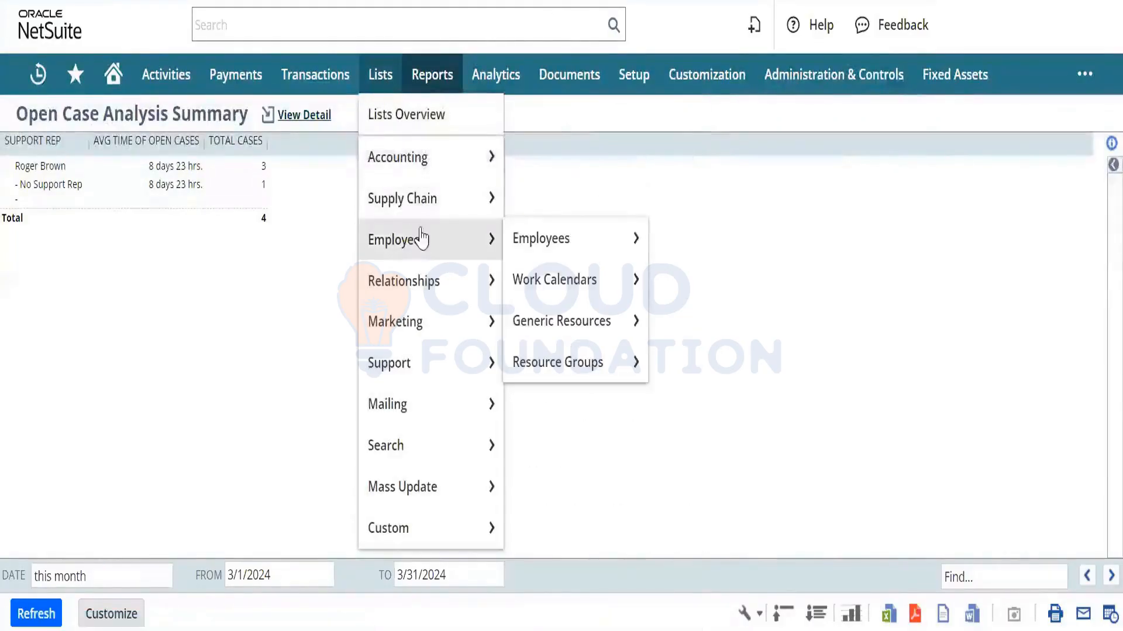
# - Open the list of employee records from the open case analysis report
pyautogui.click(522, 249)
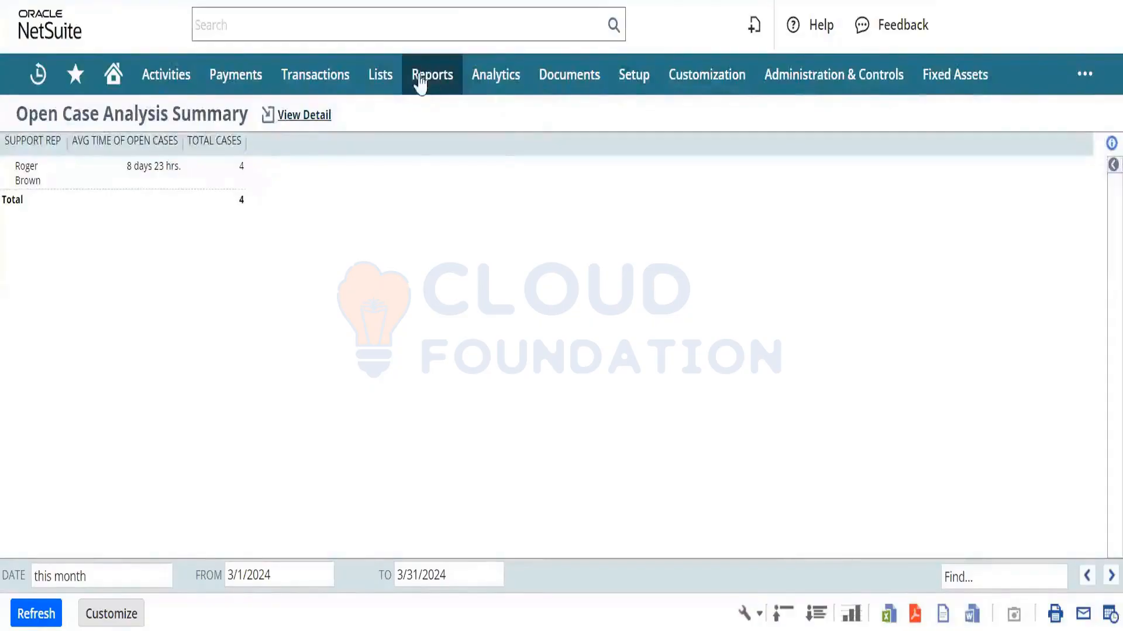
pyautogui.moveTo(388, 79)
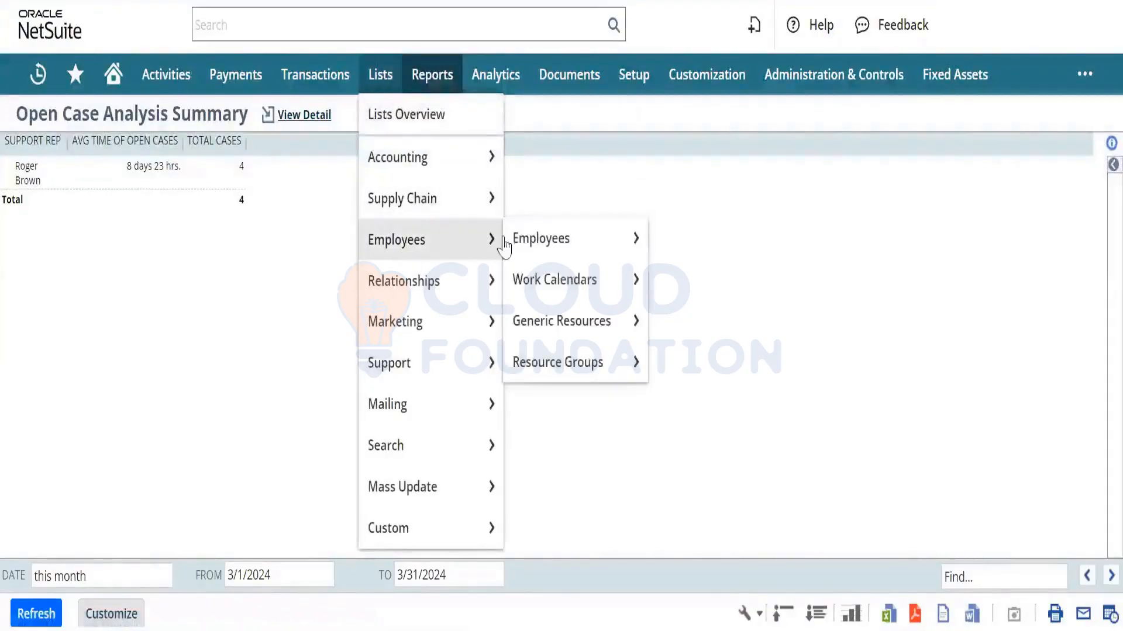
pyautogui.click(527, 246)
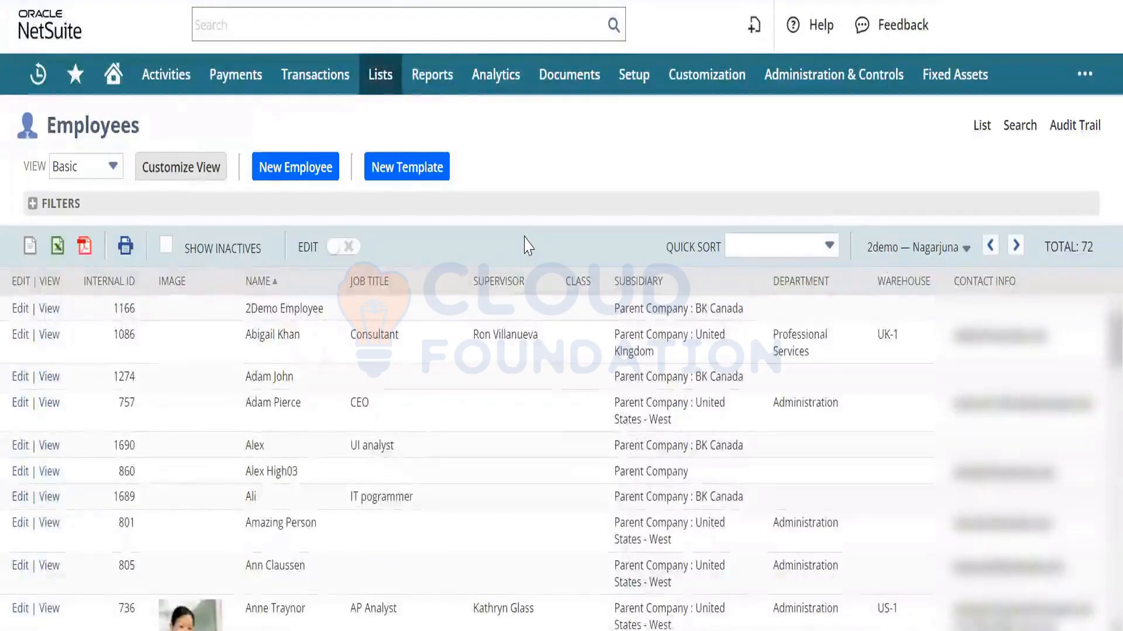
# - Search all records for the support rep's name and open the matching employee record
pyautogui.click(367, 16)
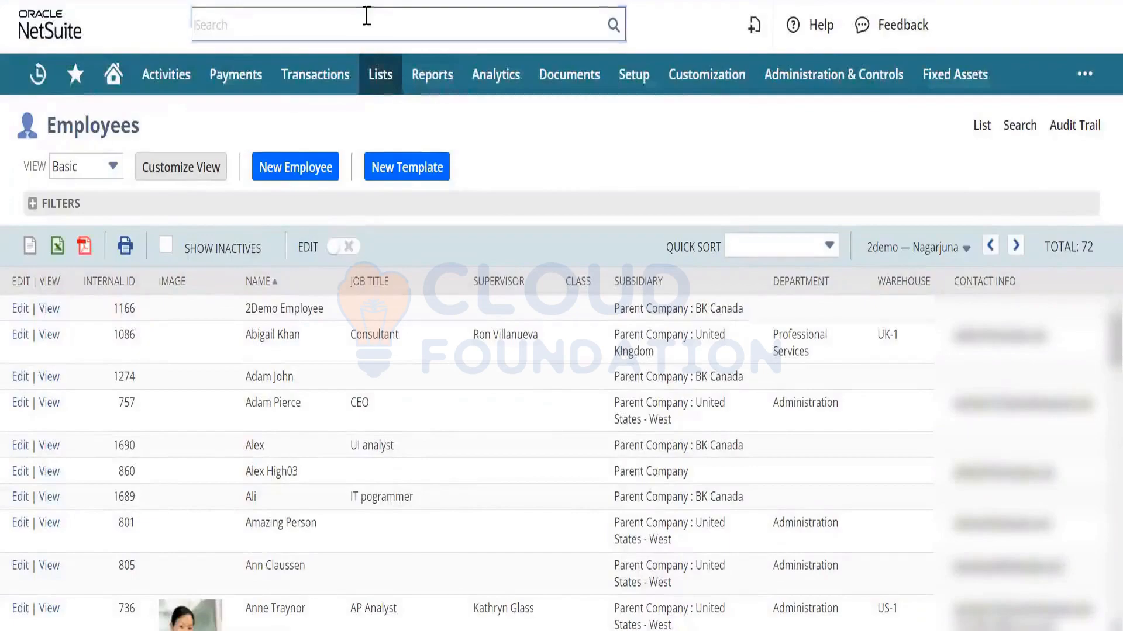
pyautogui.write('rog')
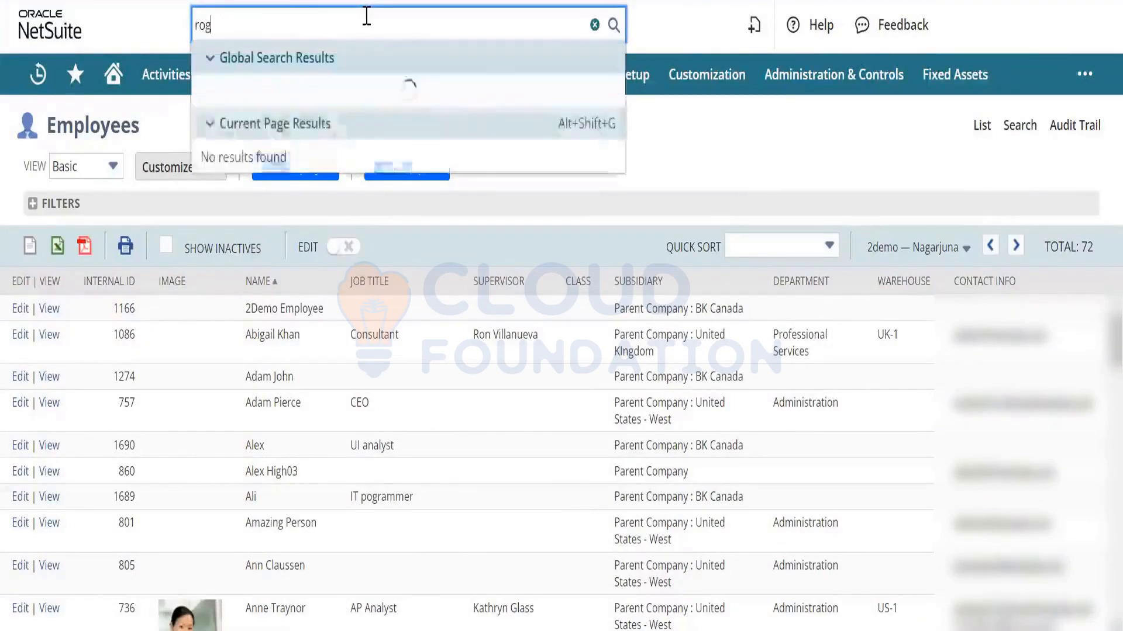
pyautogui.write('er br')
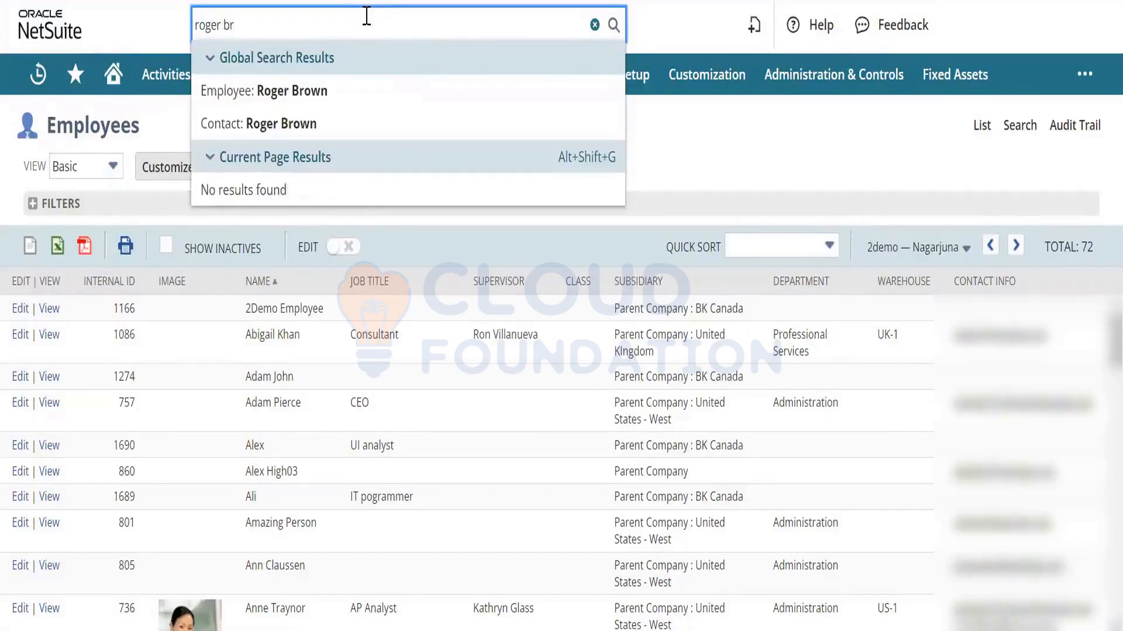
pyautogui.click(338, 93)
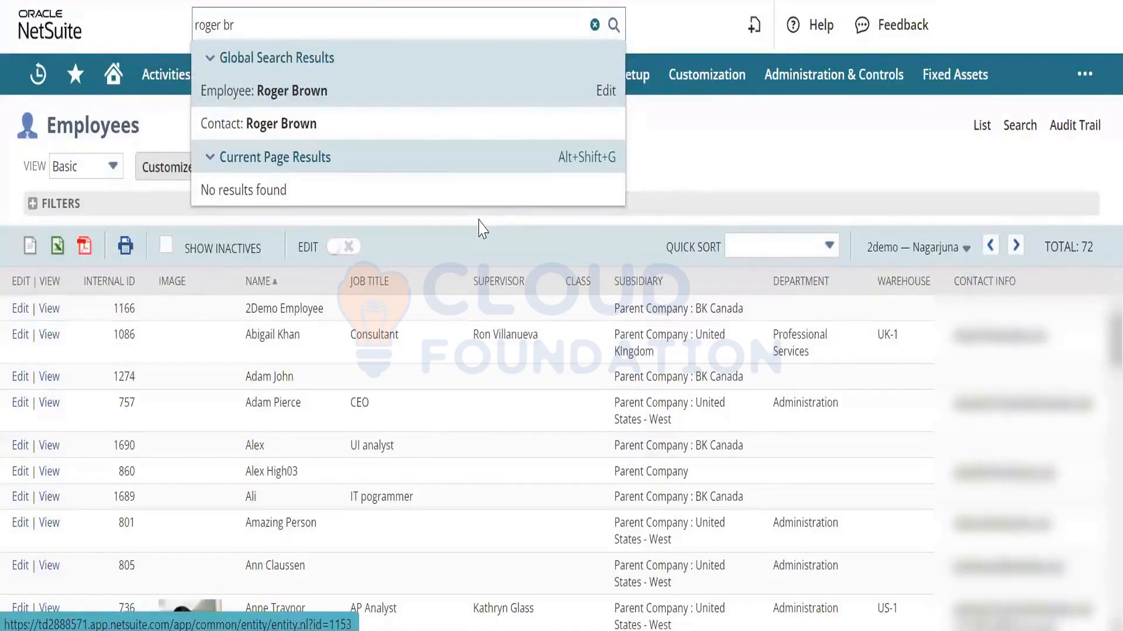
pyautogui.press('Return')
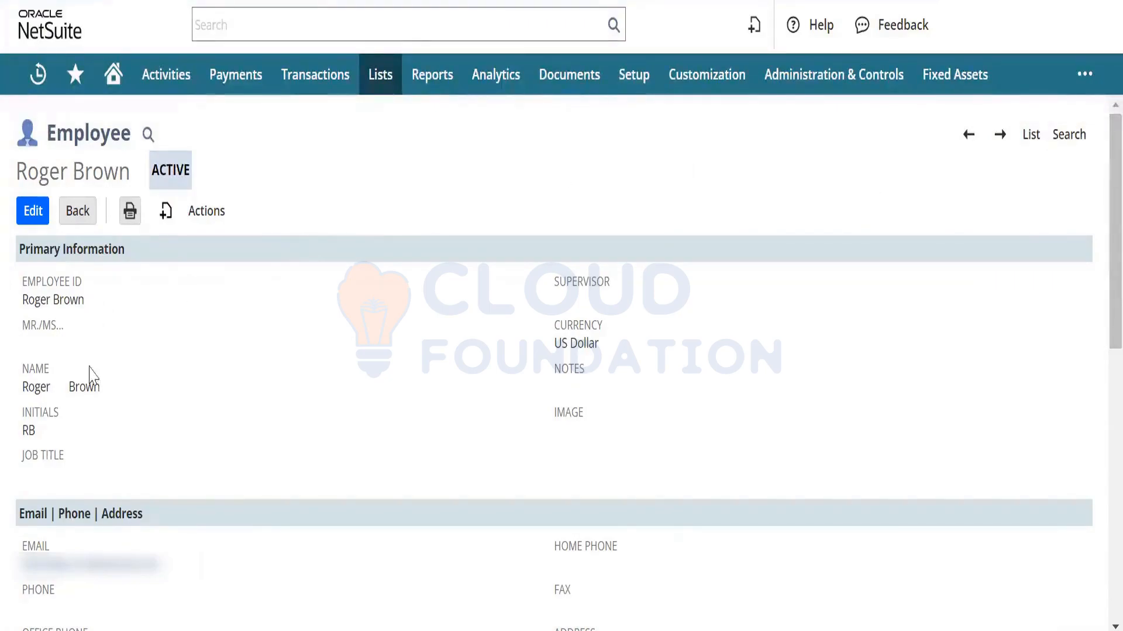
# - Examine the employee record's primary information, contact details and classification, including the name, currency and subsidiary
pyautogui.moveTo(103, 391); pyautogui.dragTo(35, 388)
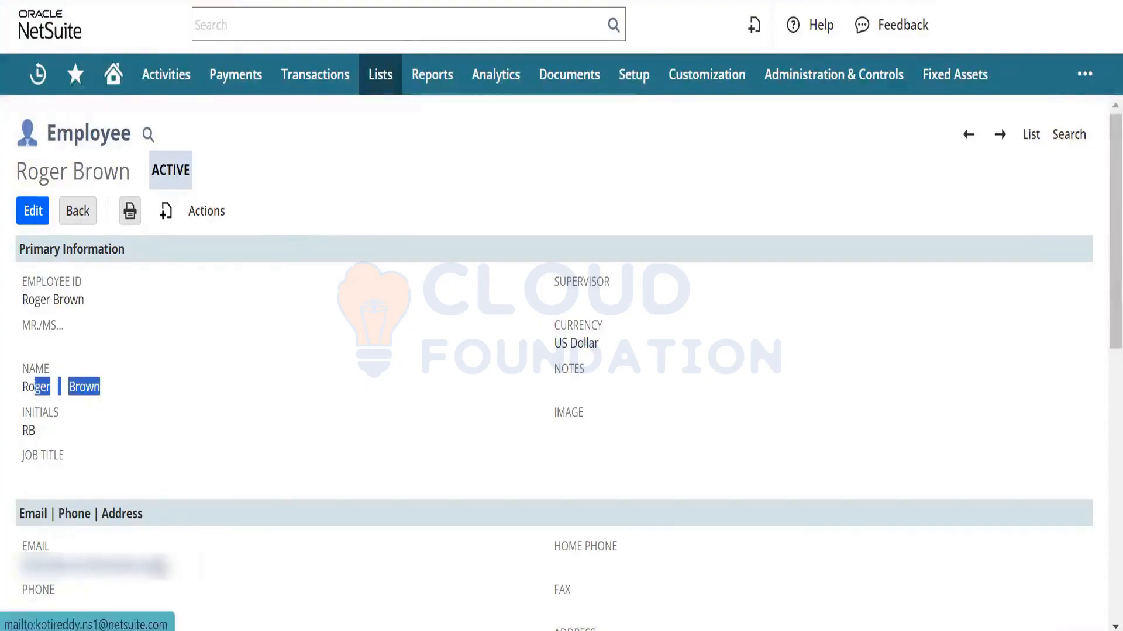
pyautogui.scroll(-4, 1096, 328)
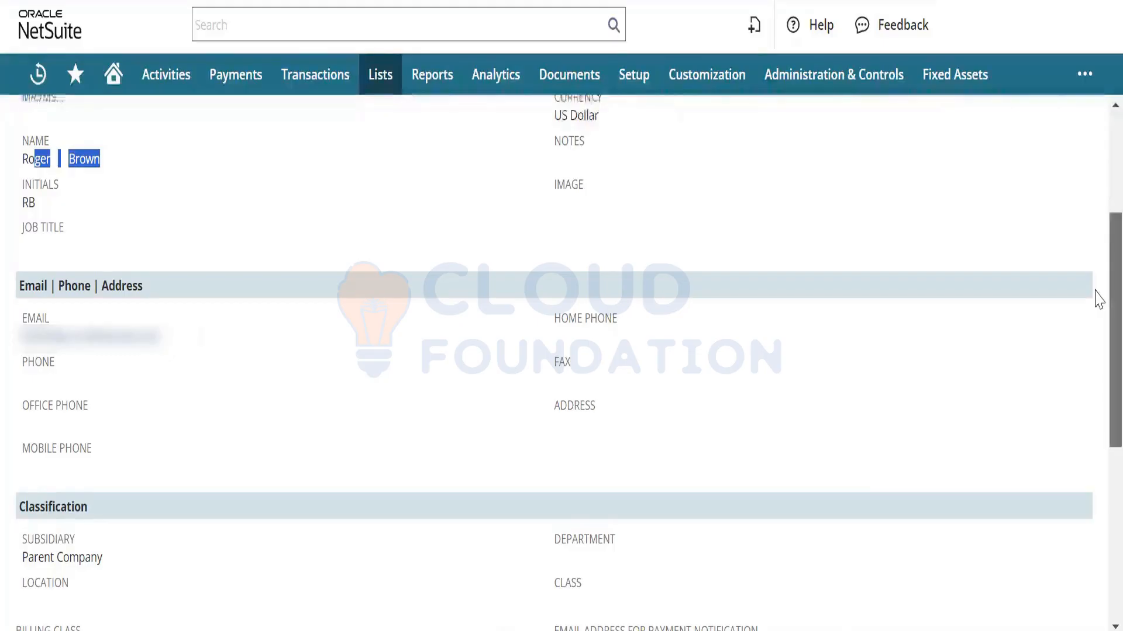
pyautogui.scroll(3, 1098, 281)
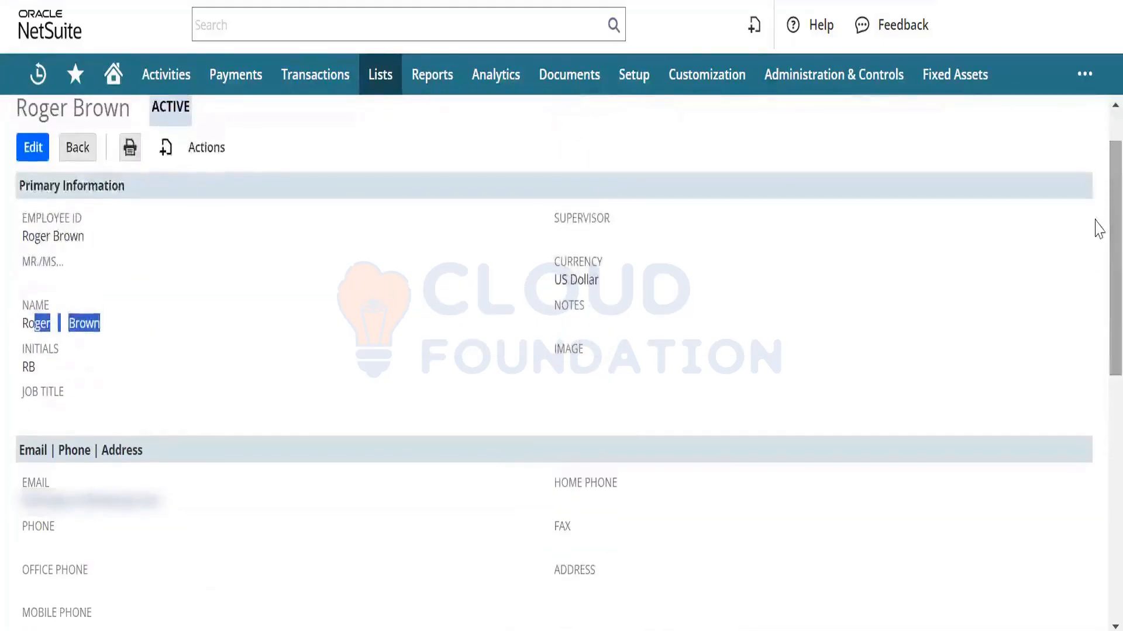
pyautogui.click(412, 315)
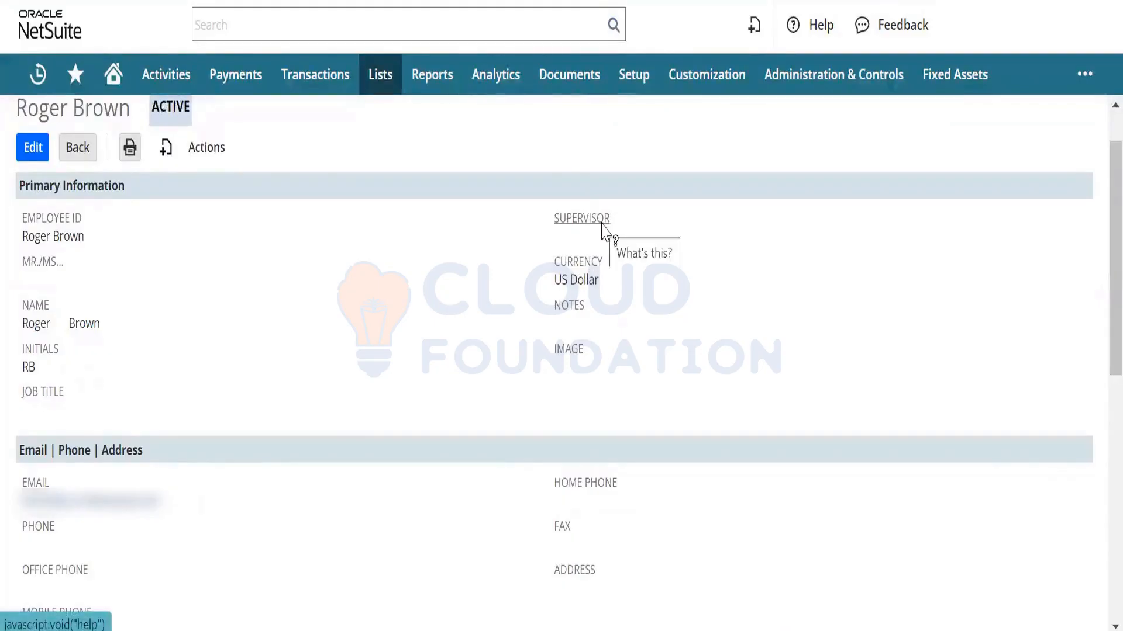
pyautogui.doubleClick(591, 282)
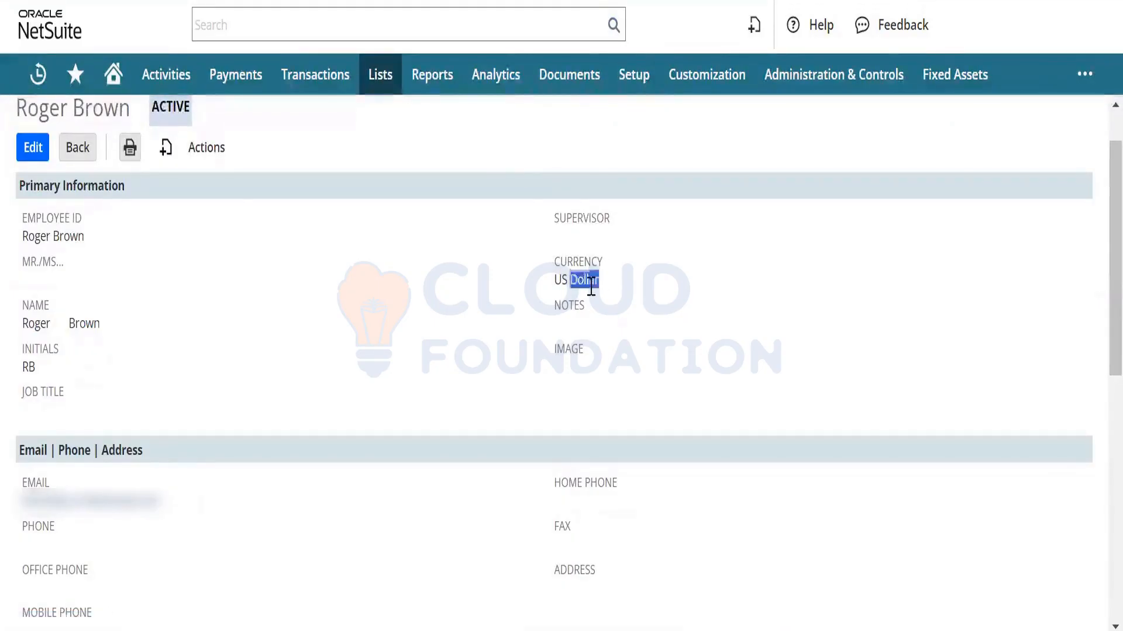
pyautogui.tripleClick(591, 287)
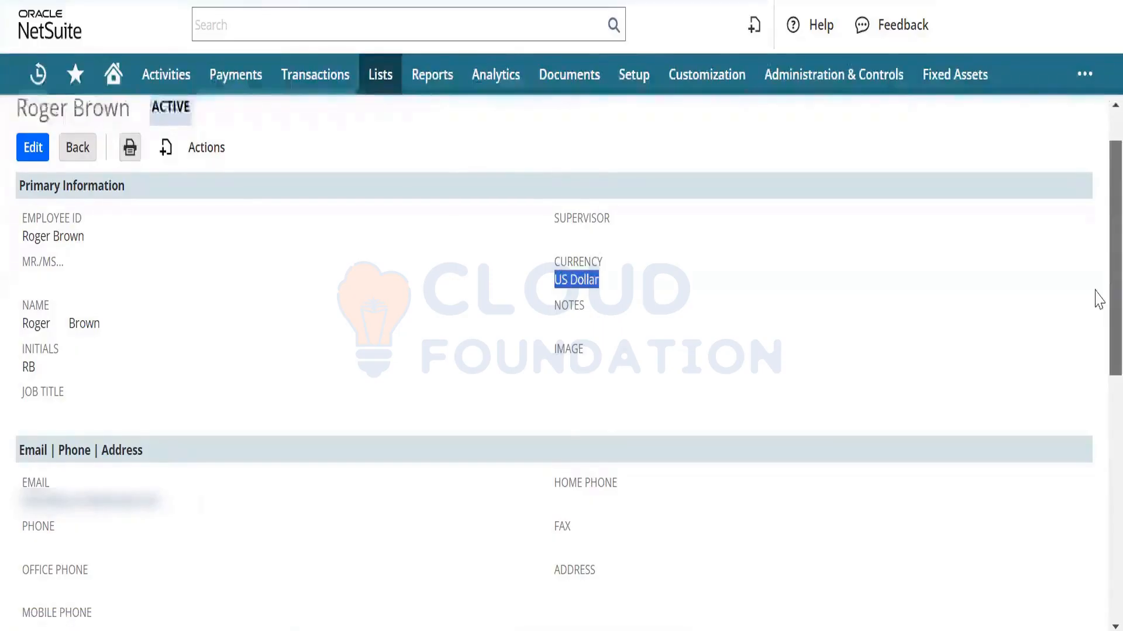
pyautogui.scroll(-1, 1096, 291)
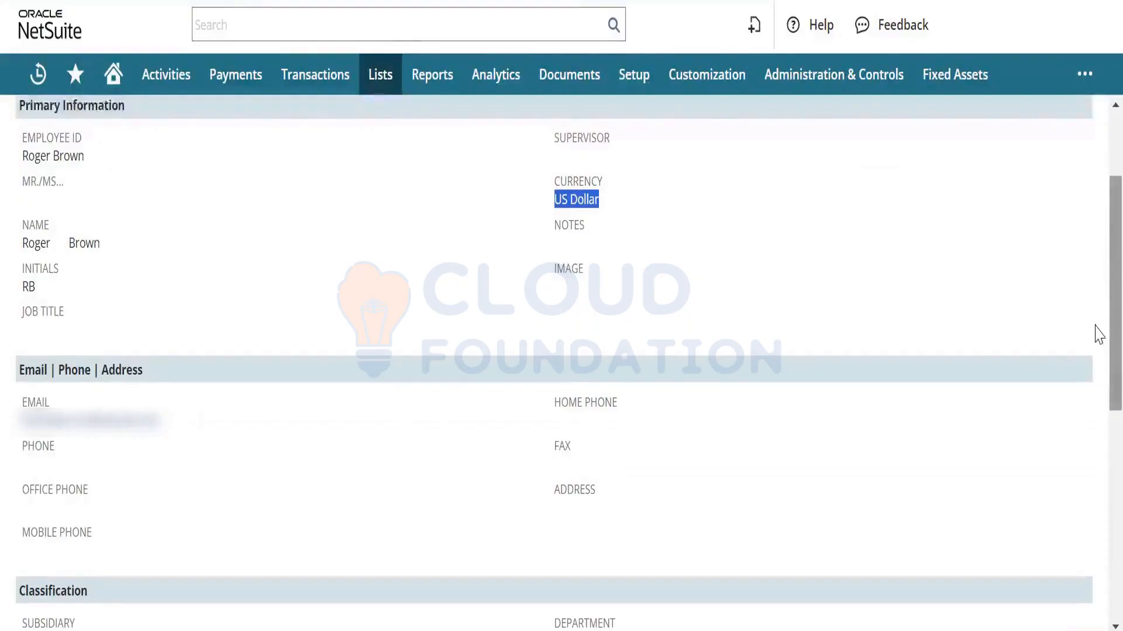
pyautogui.scroll(-1, 1097, 339)
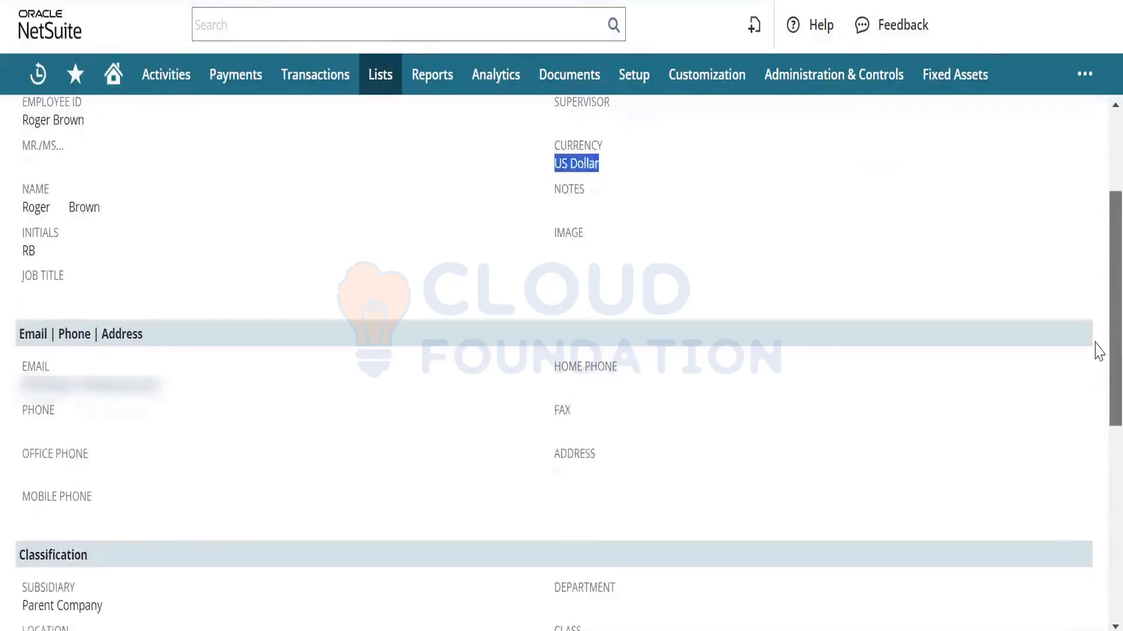
pyautogui.scroll(-1, 1096, 360)
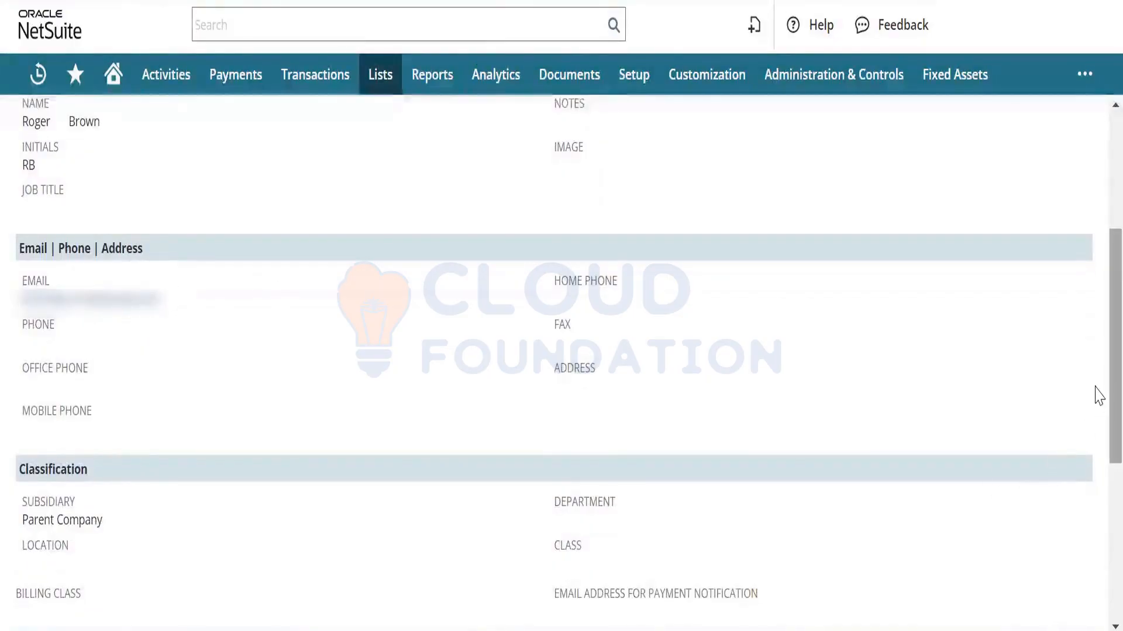
pyautogui.scroll(-2, 1098, 409)
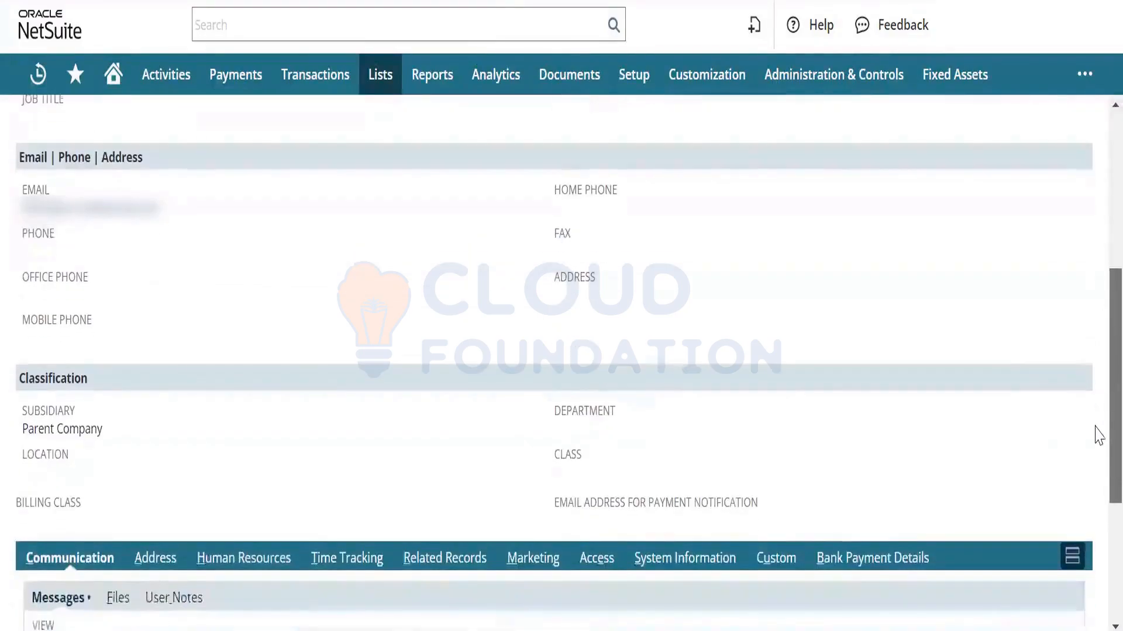
pyautogui.scroll(-1, 1097, 451)
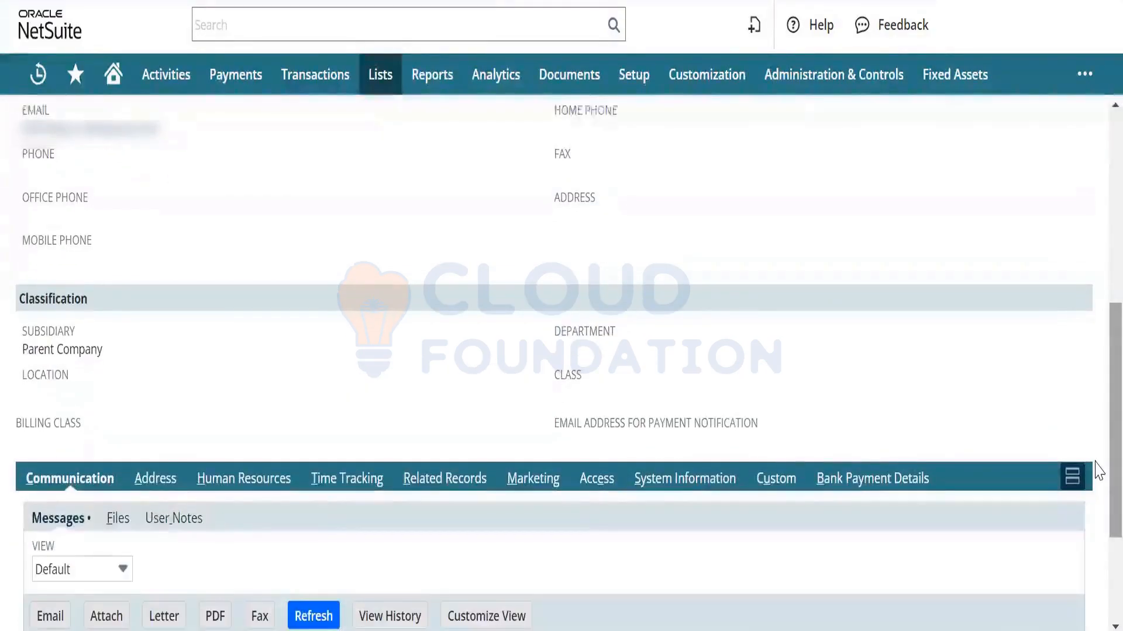
pyautogui.tripleClick(67, 350)
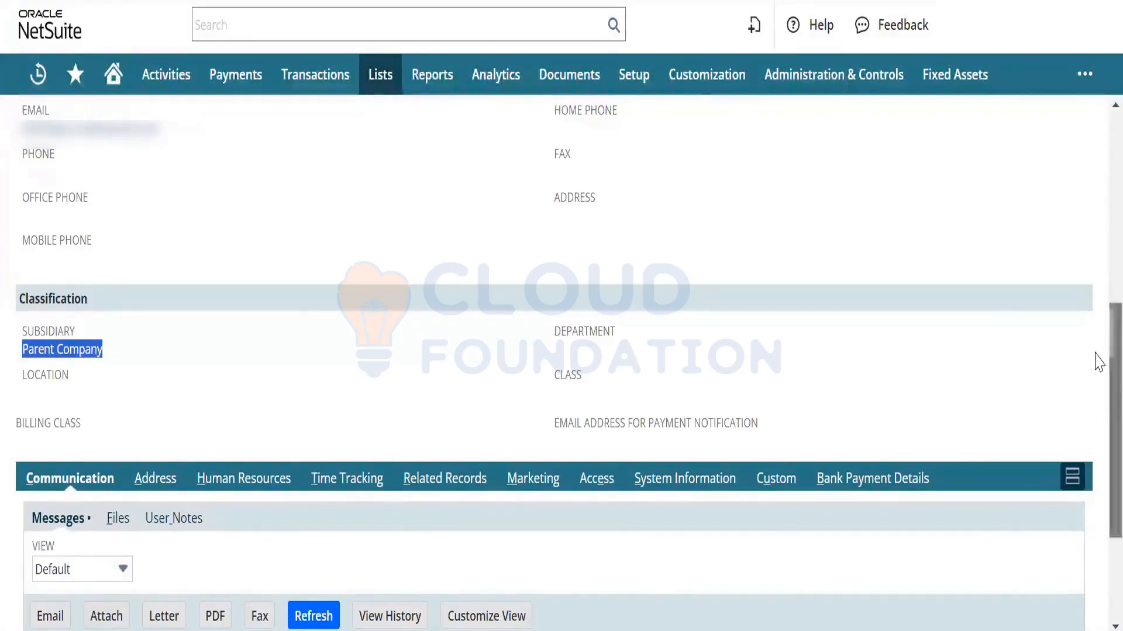
# - Review the employee's communication messages, attached files and user notes, as well as the address records
pyautogui.scroll(-2, 1097, 386)
pyautogui.scroll(-1, 1097, 451)
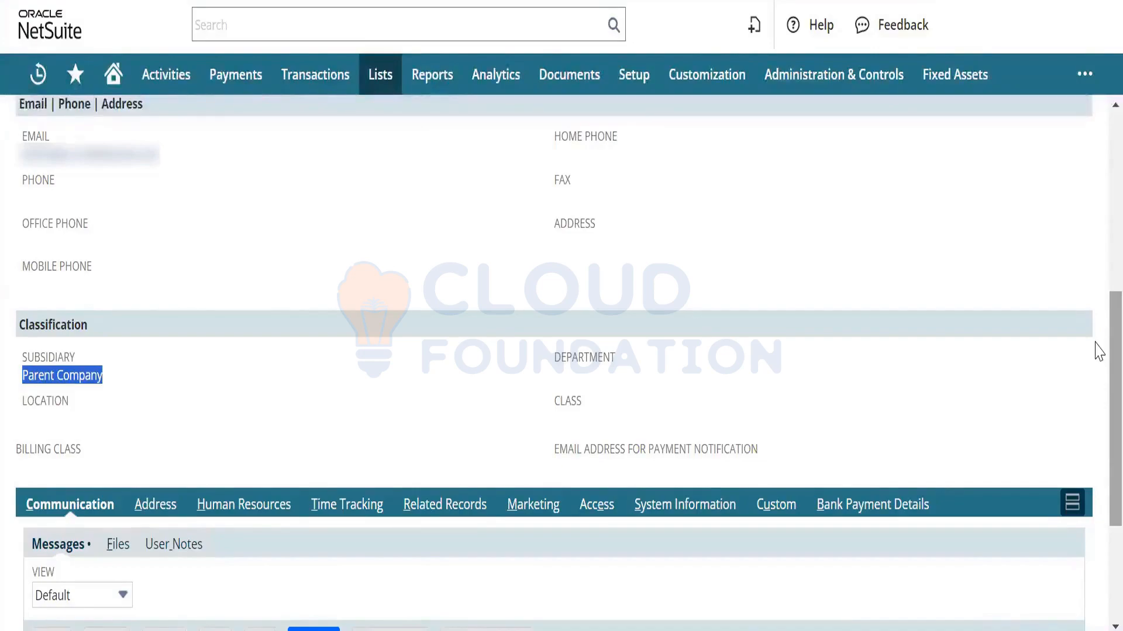
pyautogui.scroll(-2, 1096, 362)
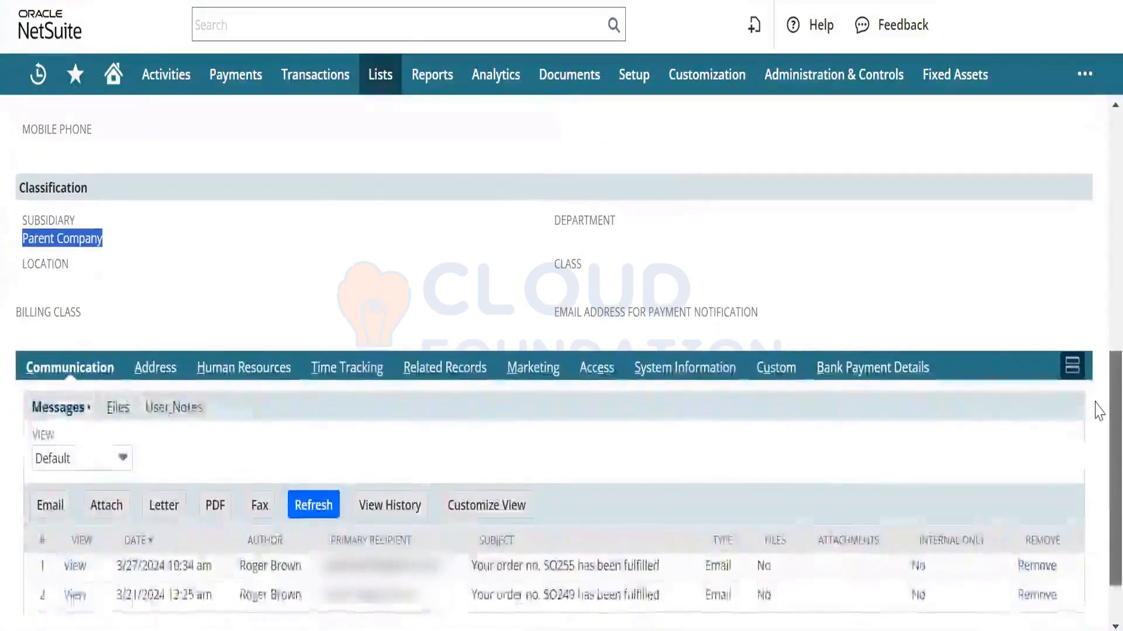
pyautogui.moveTo(1095, 401); pyautogui.dragTo(1095, 397)
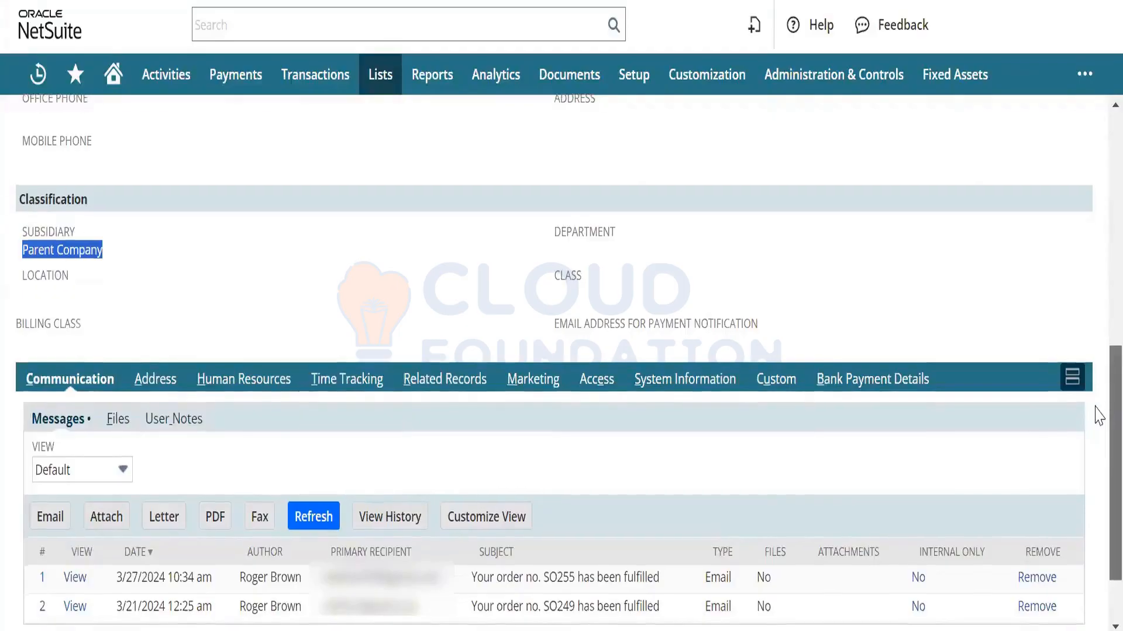
pyautogui.scroll(-2, 1098, 406)
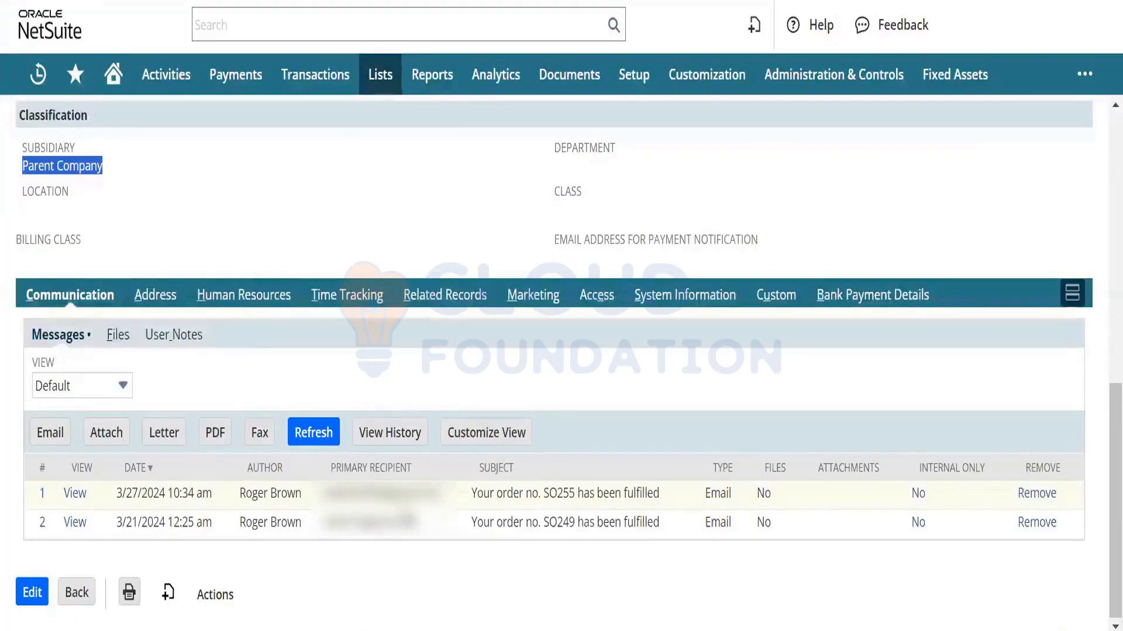
pyautogui.click(118, 337)
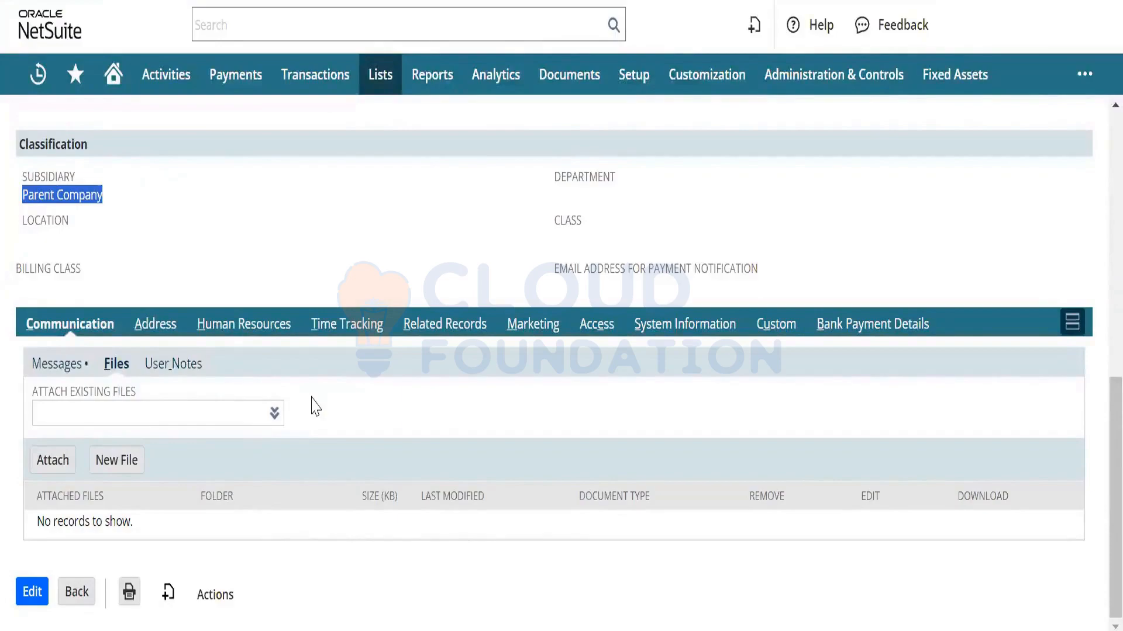
pyautogui.click(176, 374)
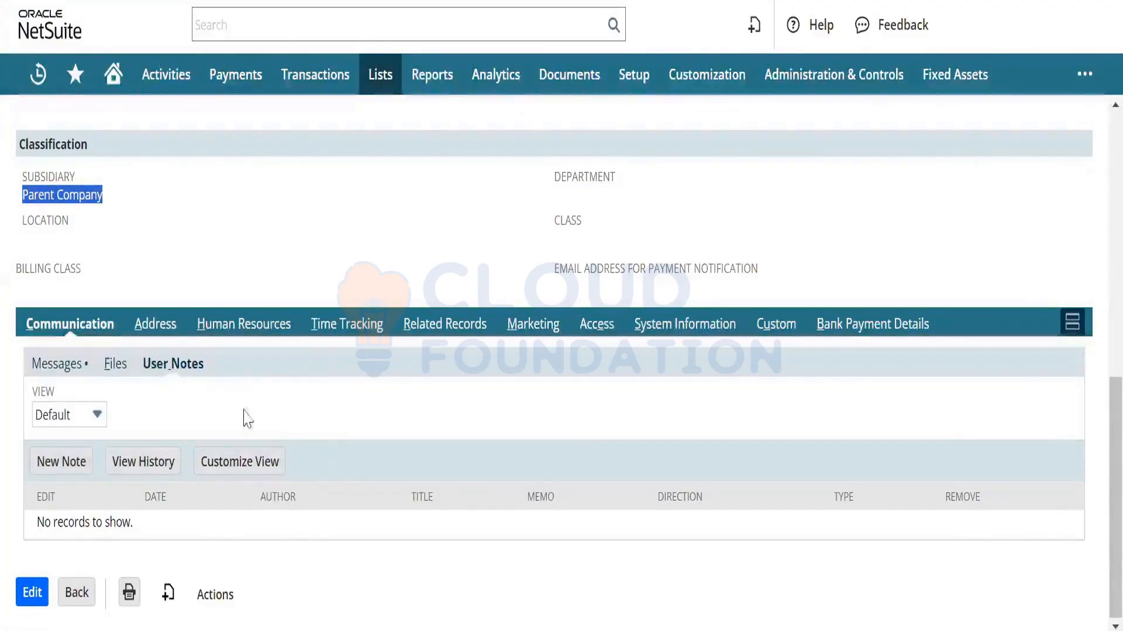
pyautogui.click(166, 326)
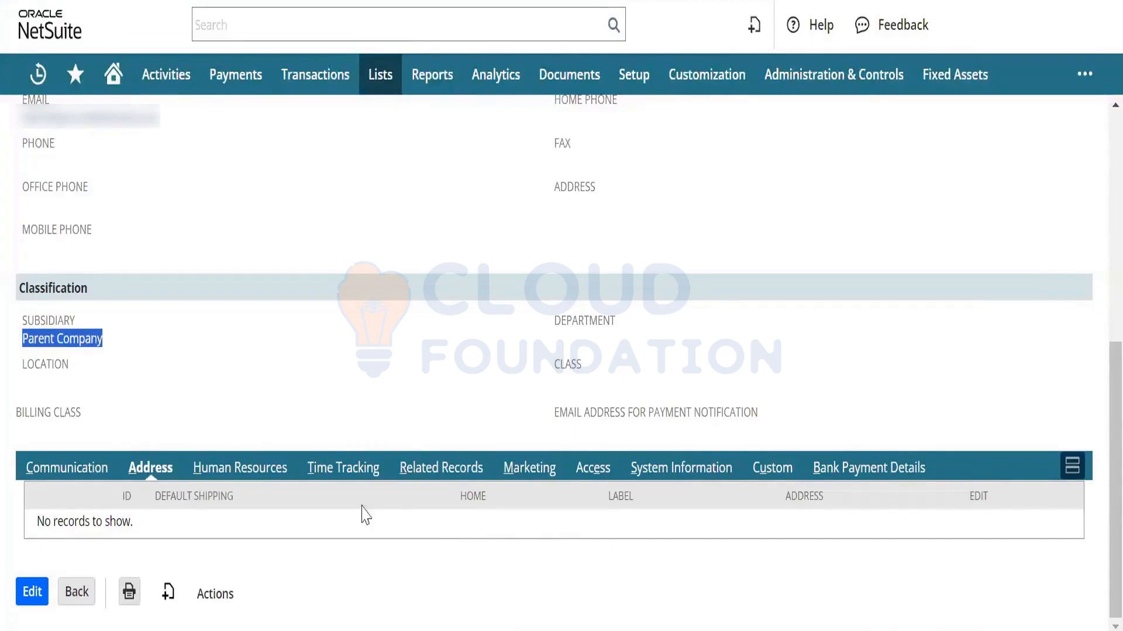
# - Review the employee's human resources details, covering job information, expense and purchasing settings, and work status
pyautogui.click(258, 477)
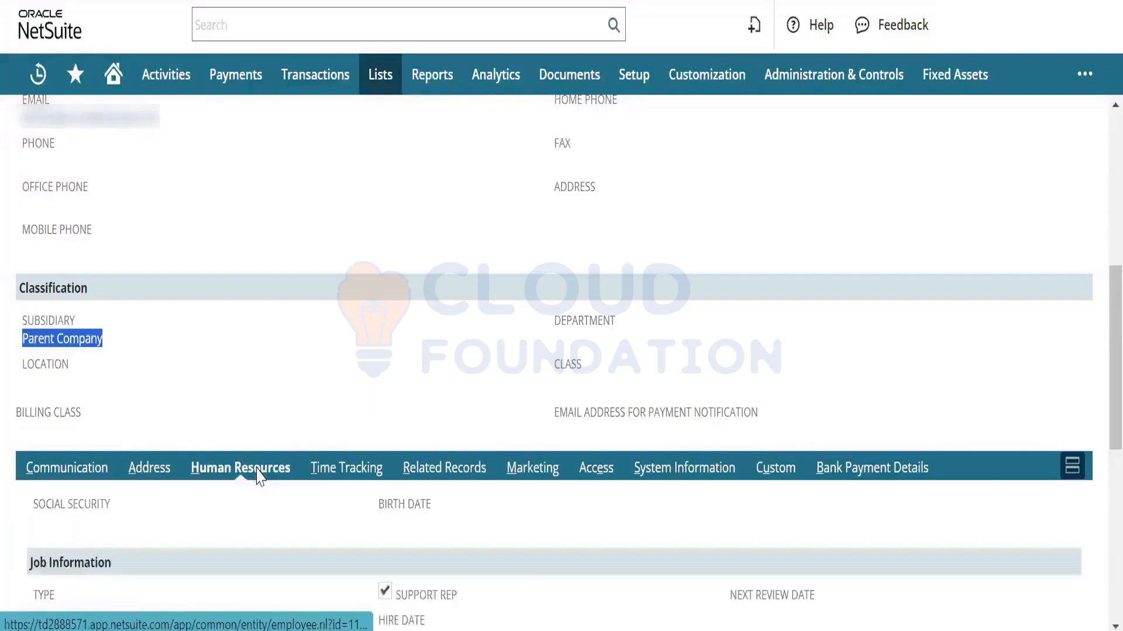
pyautogui.moveTo(1099, 352); pyautogui.dragTo(1098, 442)
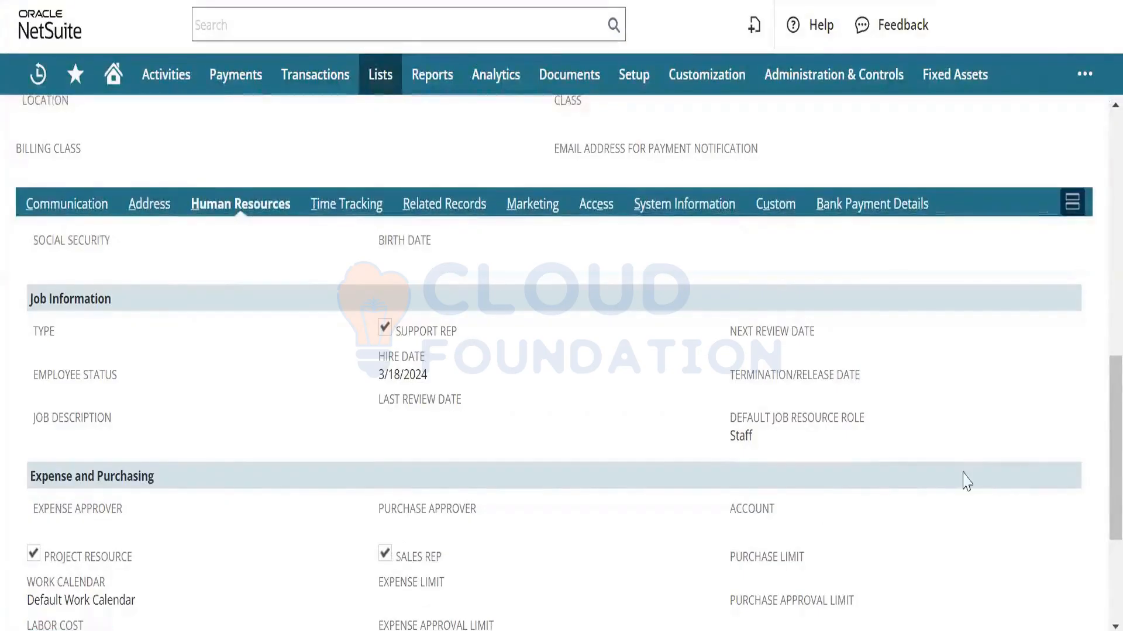
pyautogui.moveTo(1099, 425); pyautogui.dragTo(1100, 508)
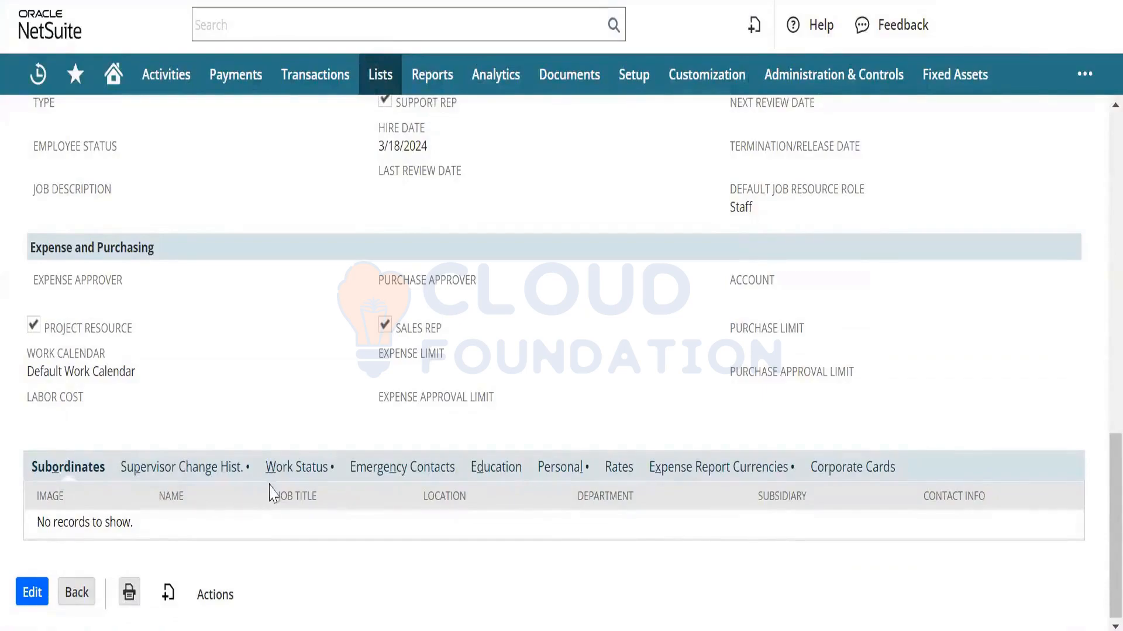
pyautogui.click(309, 475)
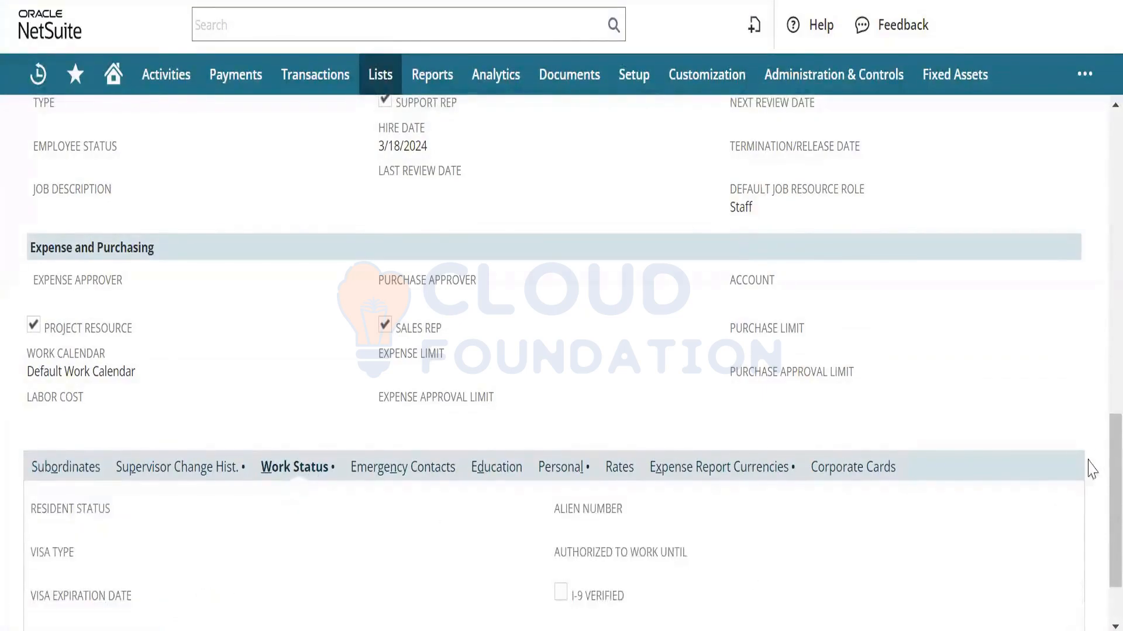
pyautogui.scroll(-3, 1098, 459)
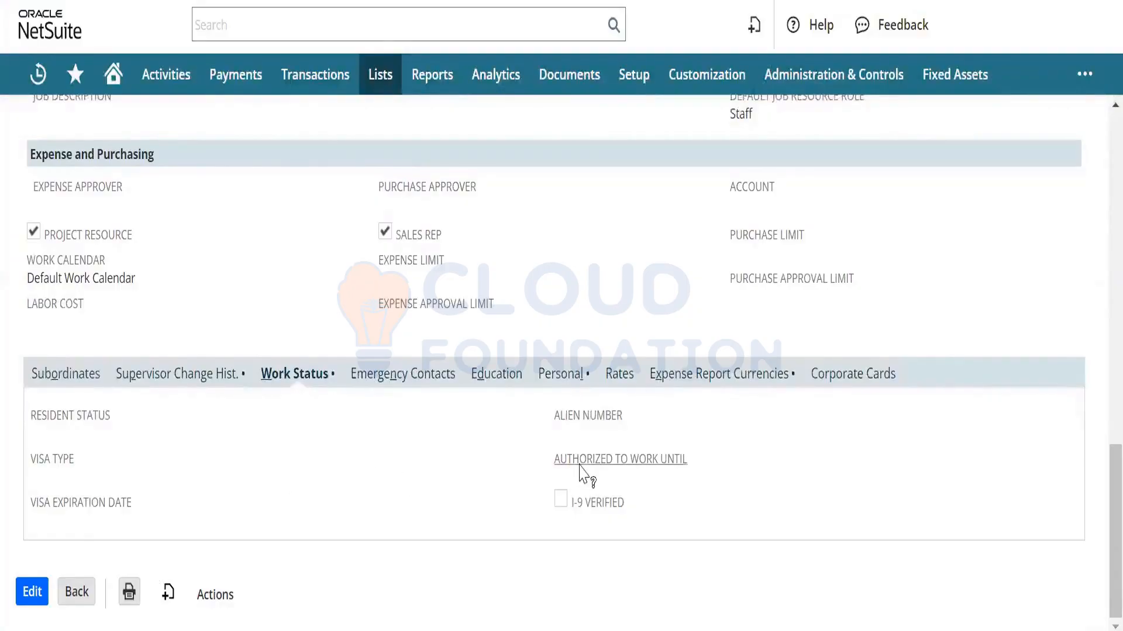
# - Open the employee record for editing and go to the bottom of its human resources details
pyautogui.click(607, 376)
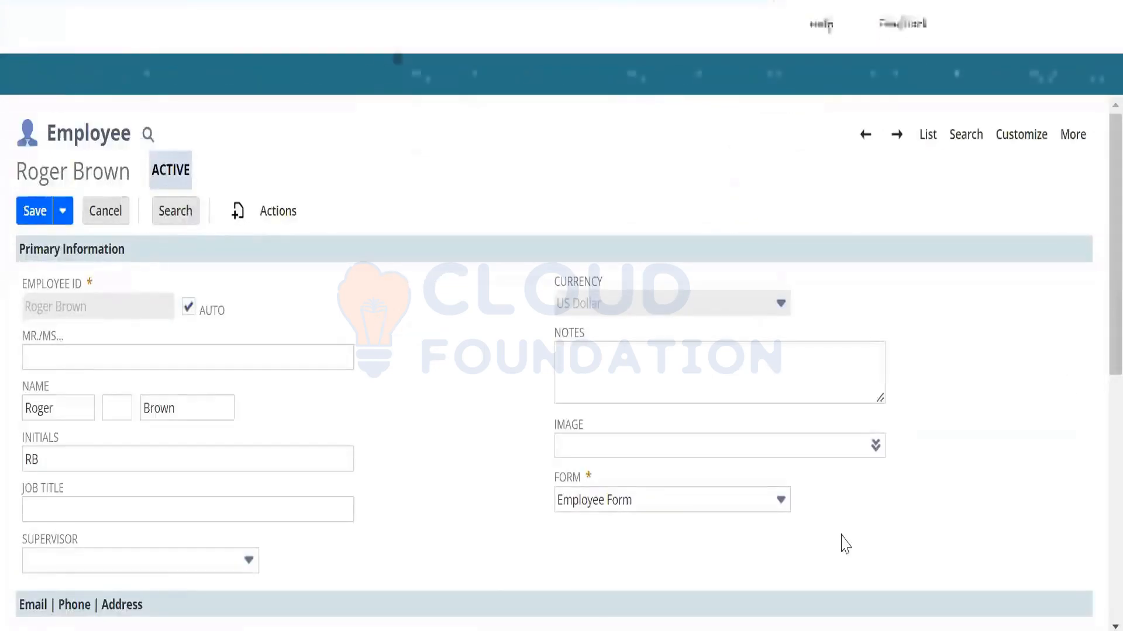
pyautogui.scroll(-10, 1095, 363)
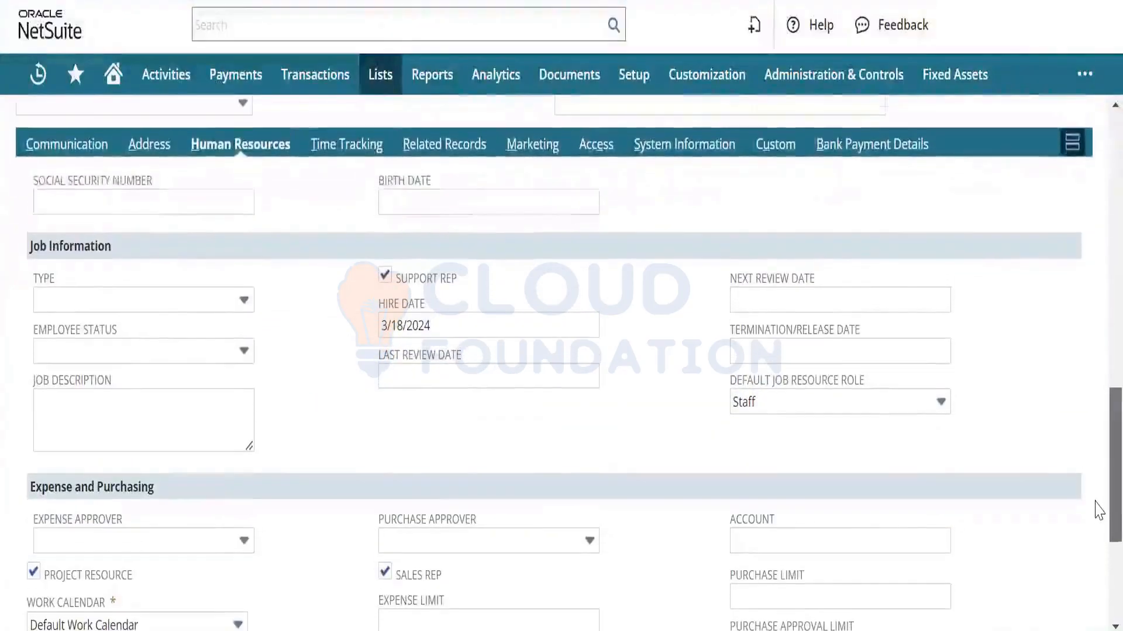
pyautogui.scroll(-3, 1096, 578)
pyautogui.moveTo(1095, 579); pyautogui.dragTo(1095, 605)
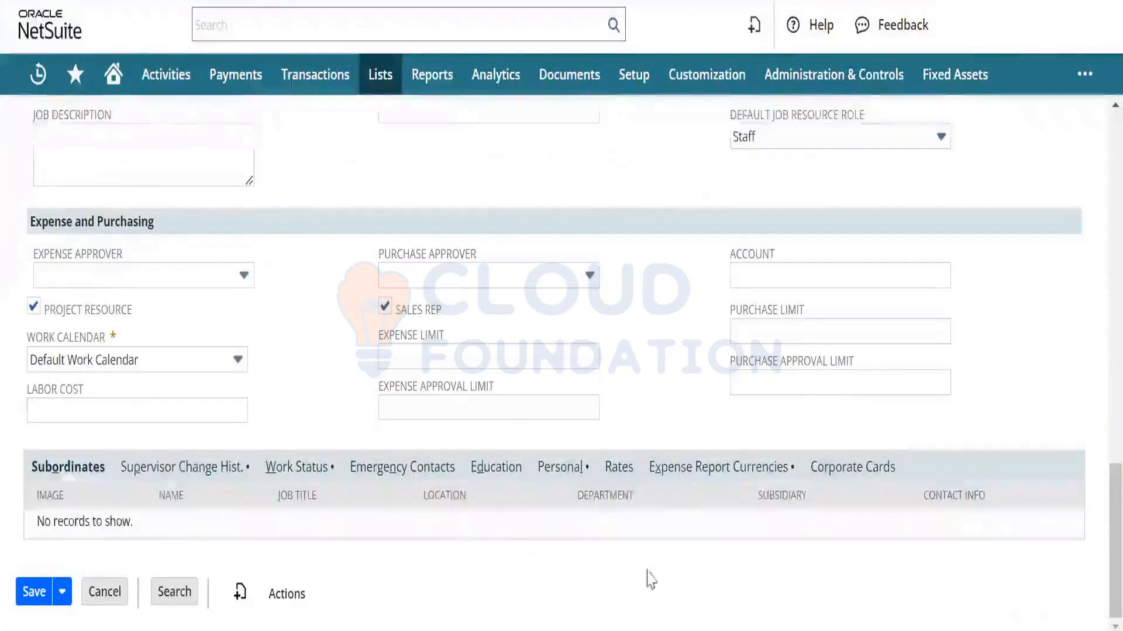
# - Add a rate line to the employee with currency US Dollar and an hourly rate of 40
pyautogui.click(602, 473)
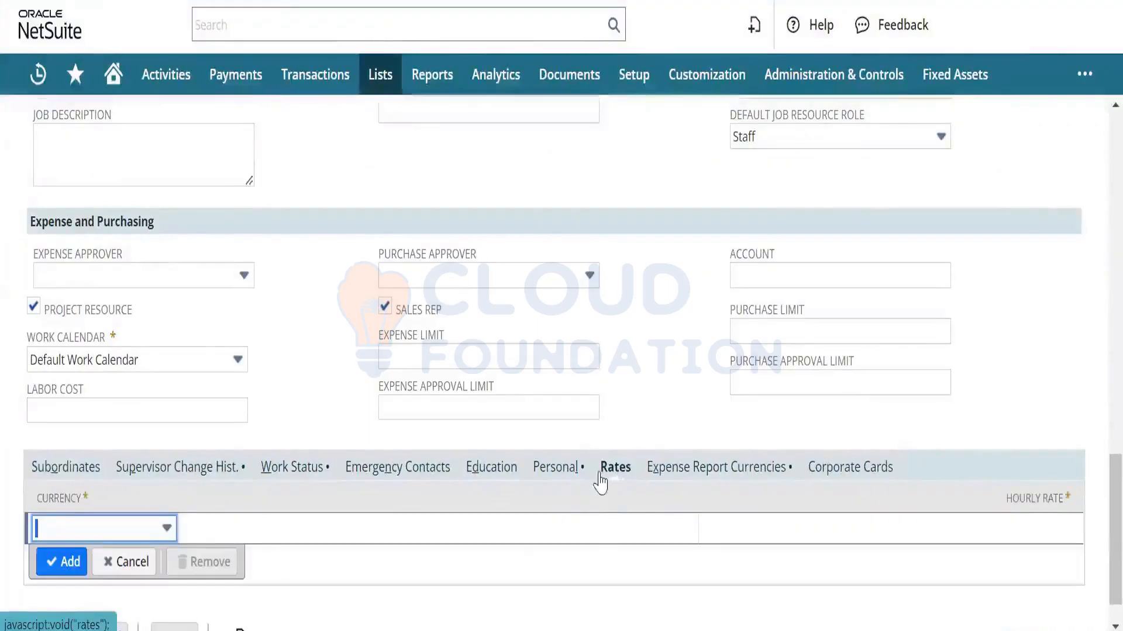
pyautogui.click(166, 529)
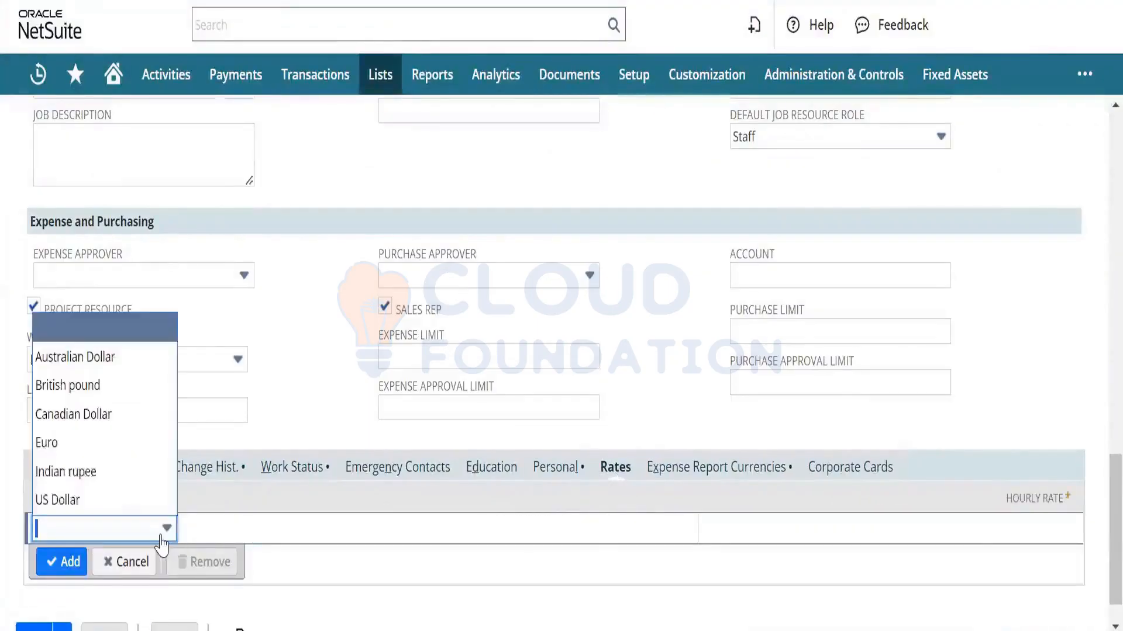
pyautogui.click(127, 500)
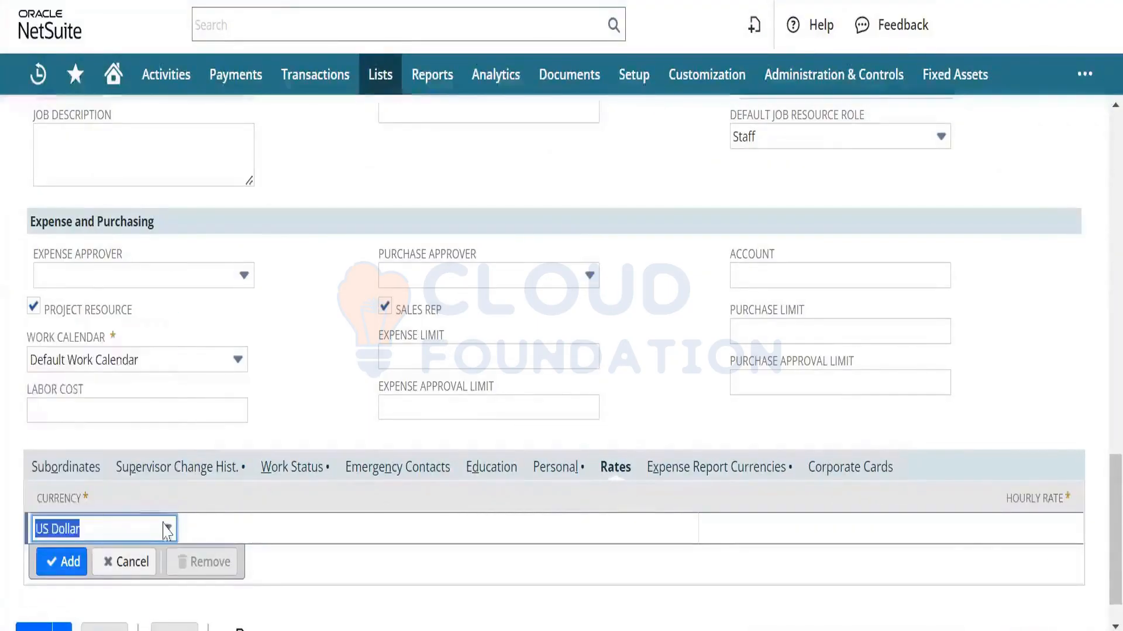
pyautogui.click(957, 531)
pyautogui.write('40')
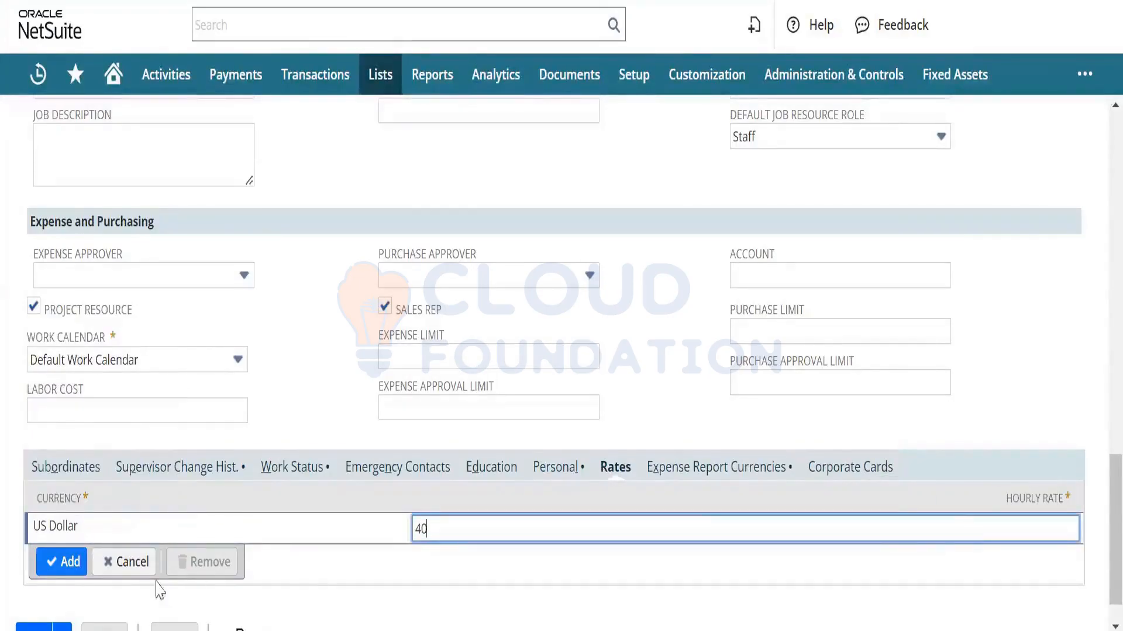
pyautogui.click(69, 561)
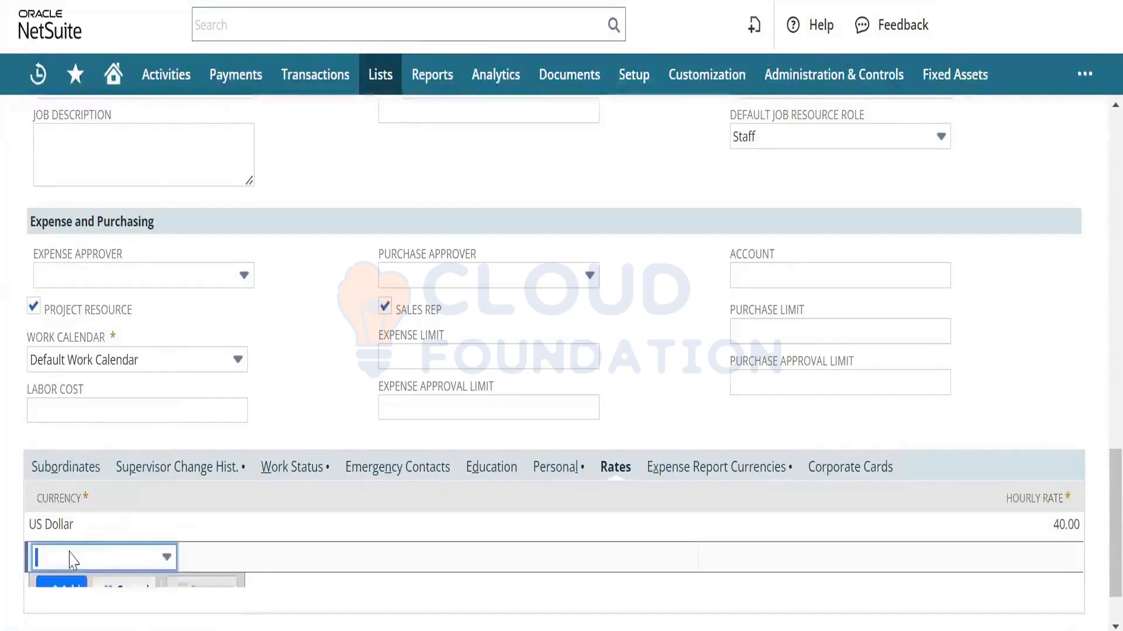
# - Review the employee's education and personal details, checking the choices offered for ethnicity, marital status and gender
pyautogui.click(504, 476)
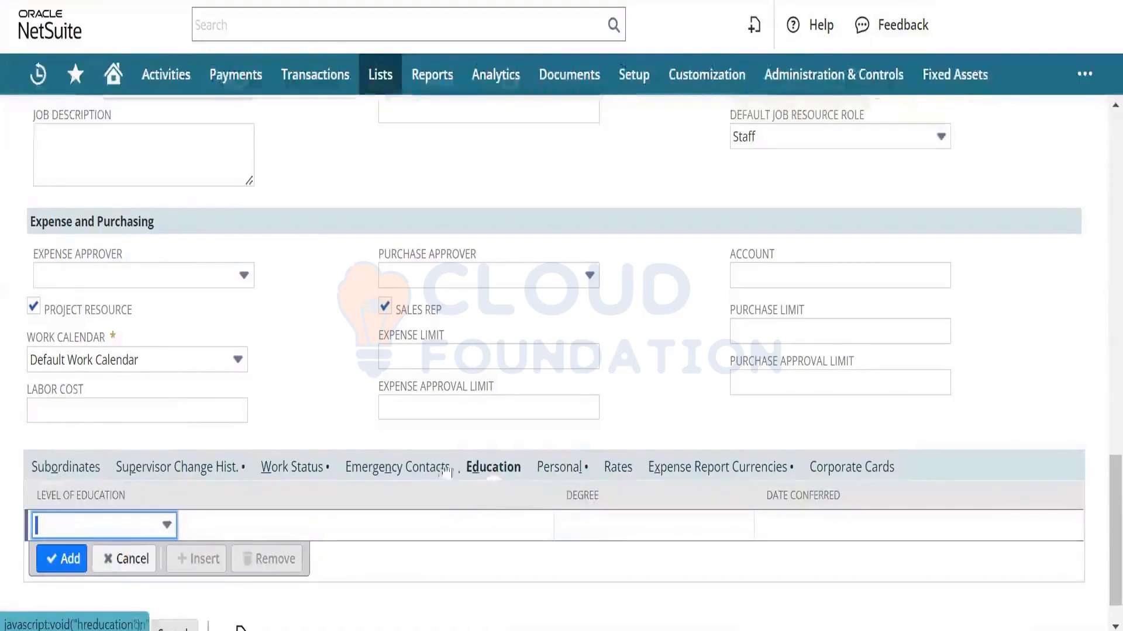
pyautogui.click(559, 469)
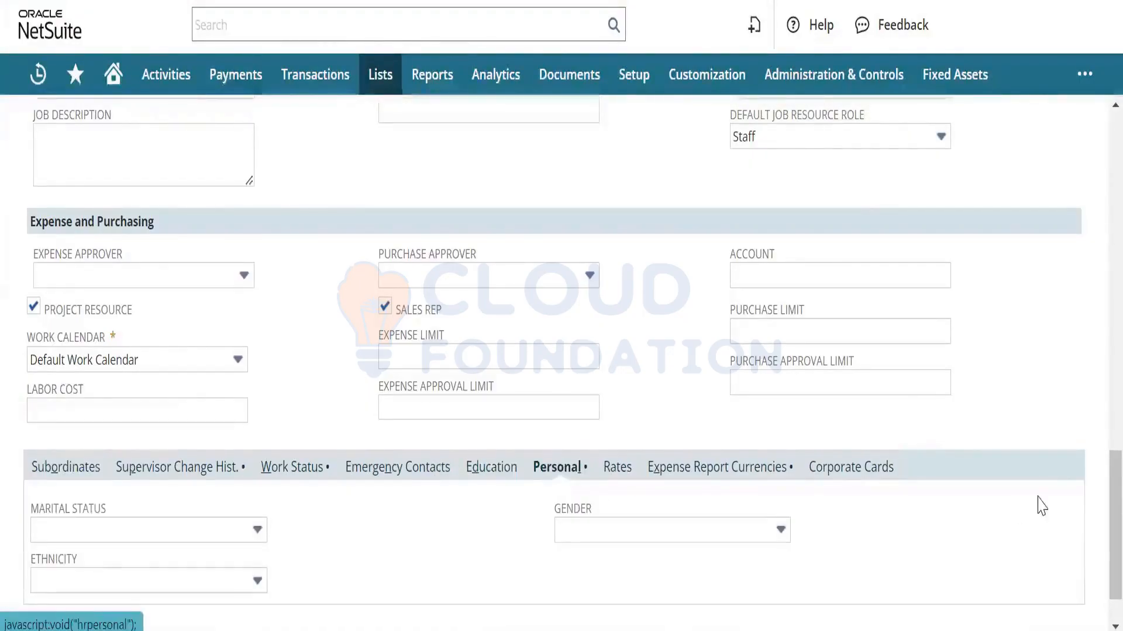
pyautogui.scroll(-2, 1099, 515)
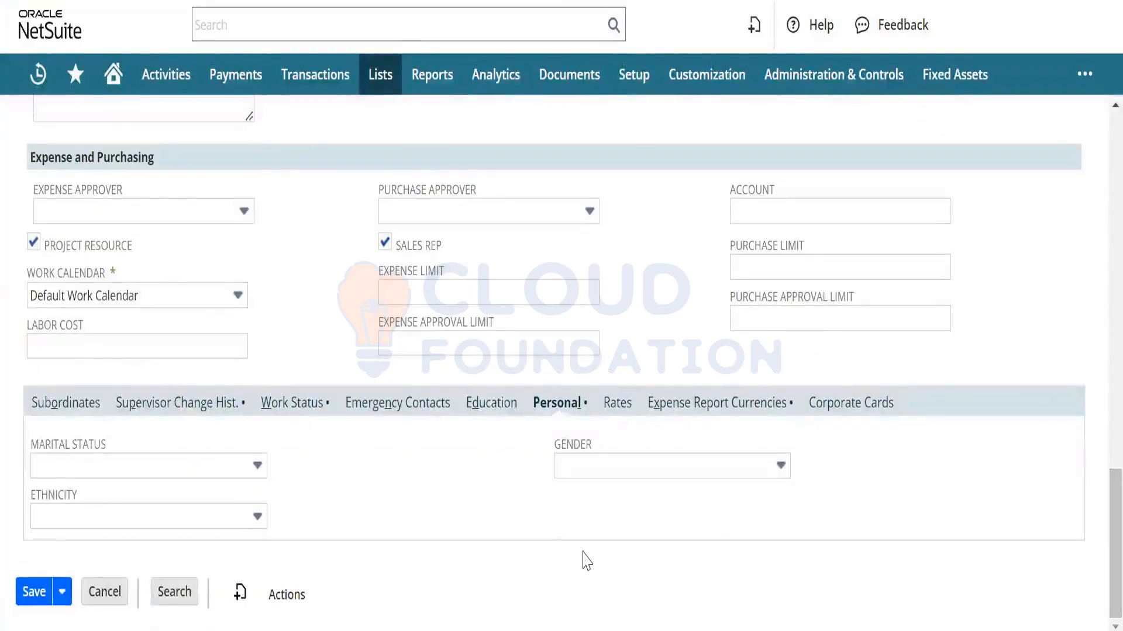
pyautogui.click(201, 527)
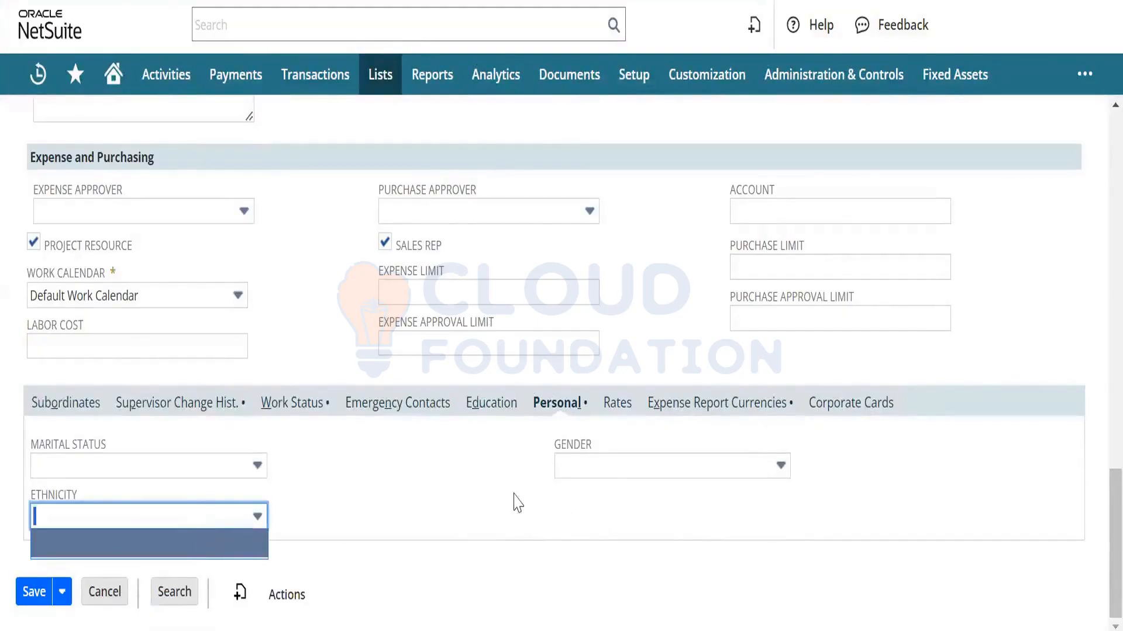
pyautogui.click(366, 378)
pyautogui.click(120, 516)
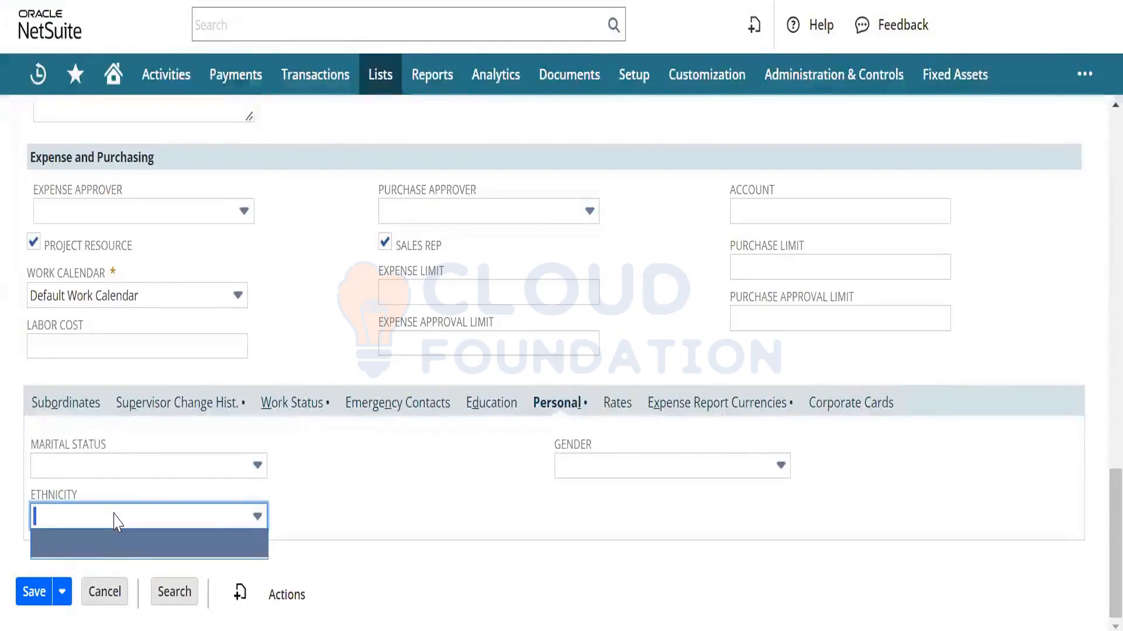
pyautogui.click(170, 474)
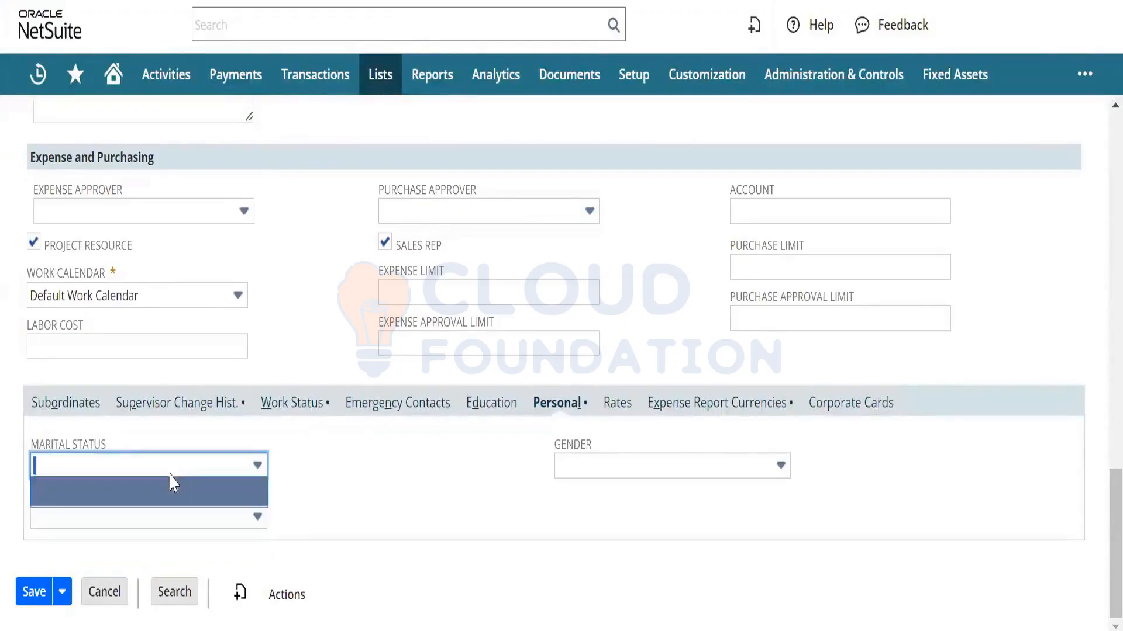
pyautogui.click(700, 468)
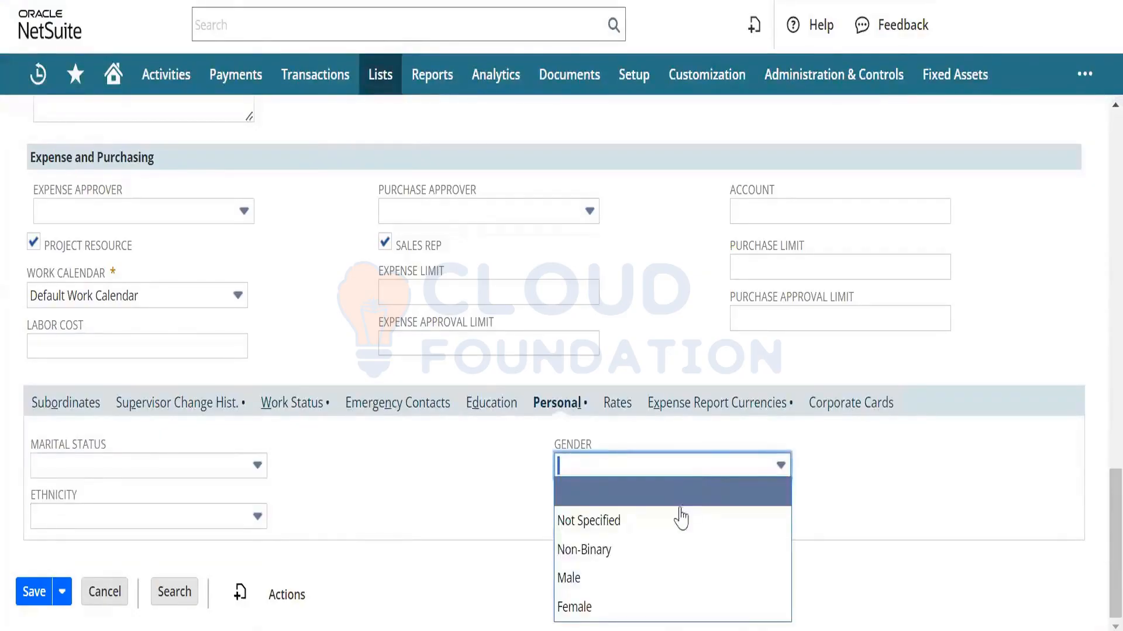
pyautogui.click(301, 506)
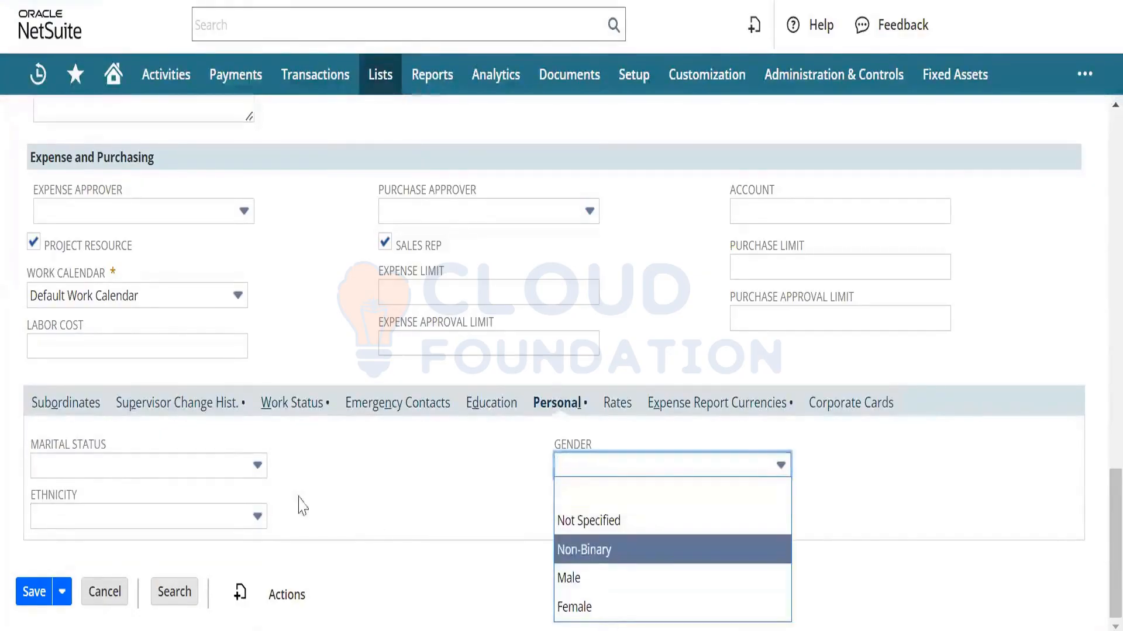
pyautogui.click(150, 475)
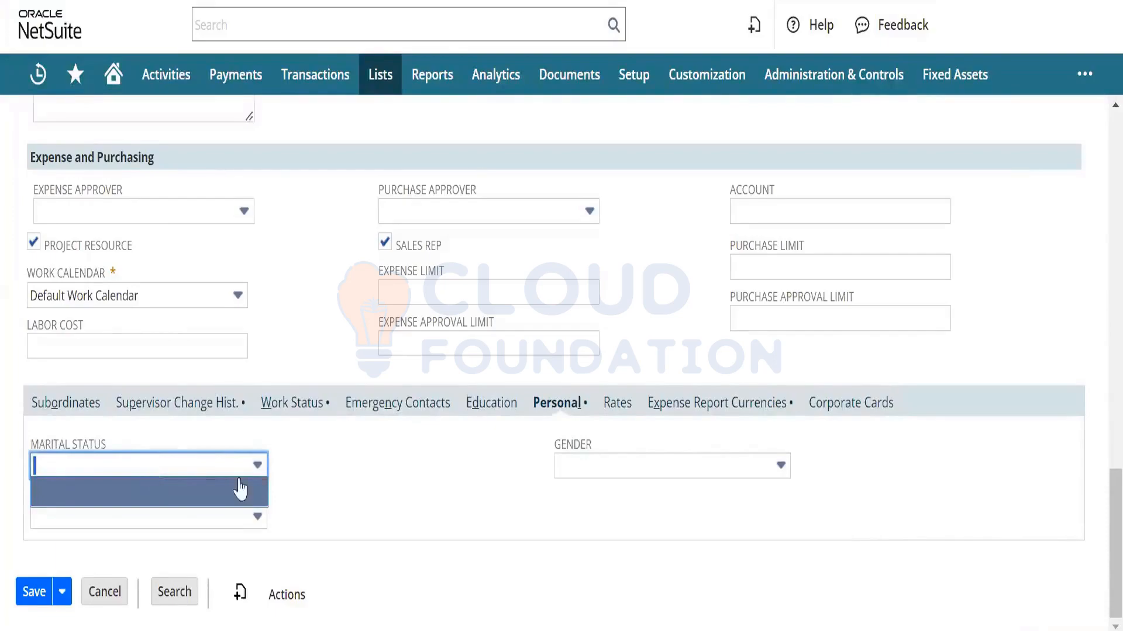
pyautogui.click(353, 509)
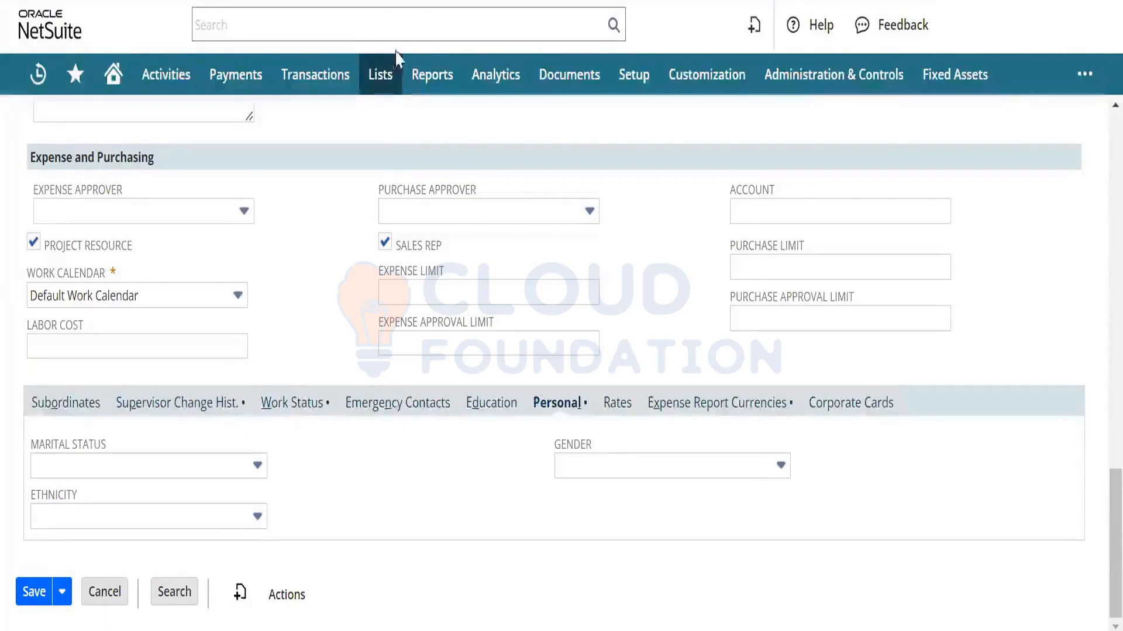
# - Find the Marital Status list through a global search for "marital status" and inspect its Bachelor entry without saving
pyautogui.click(398, 32)
pyautogui.write('ma')
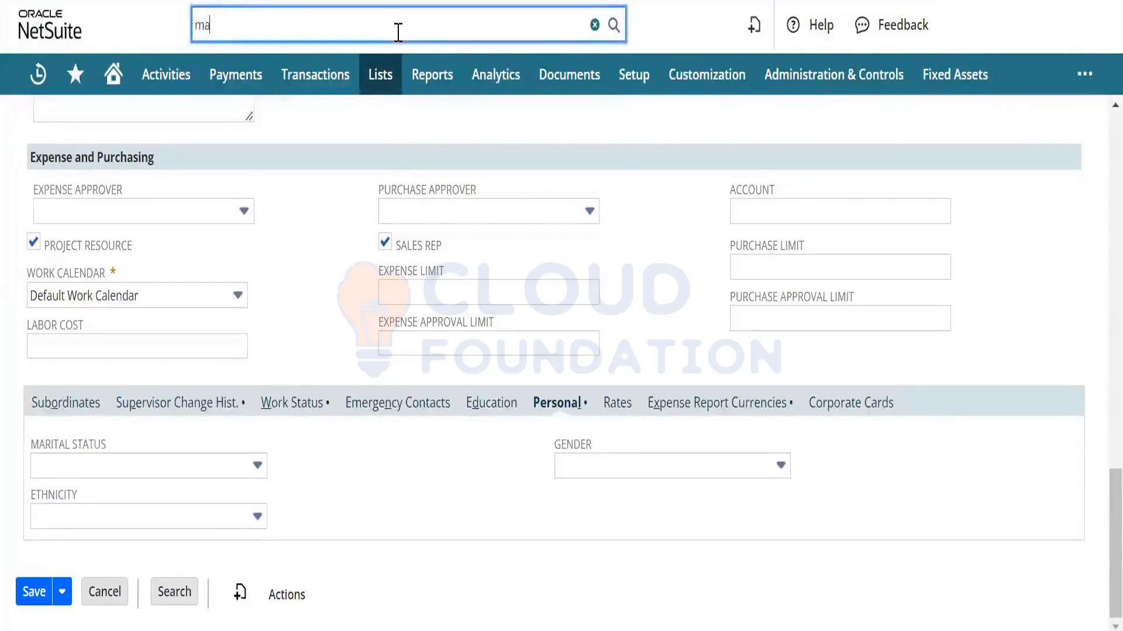
pyautogui.write('rital status')
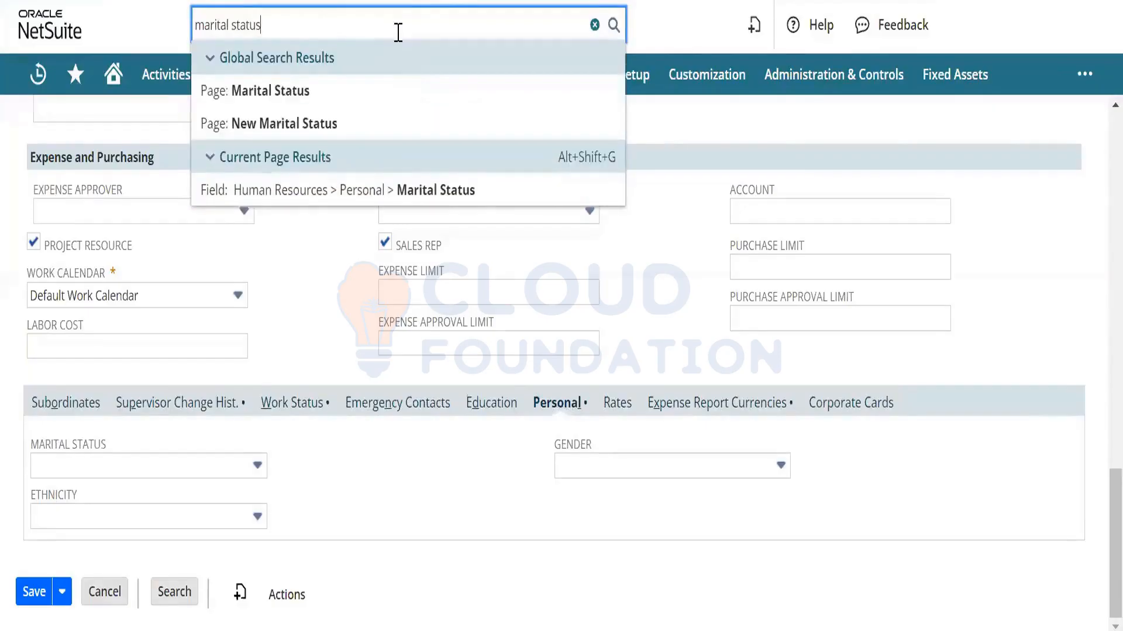
pyautogui.rightClick(381, 92)
pyautogui.click(407, 110)
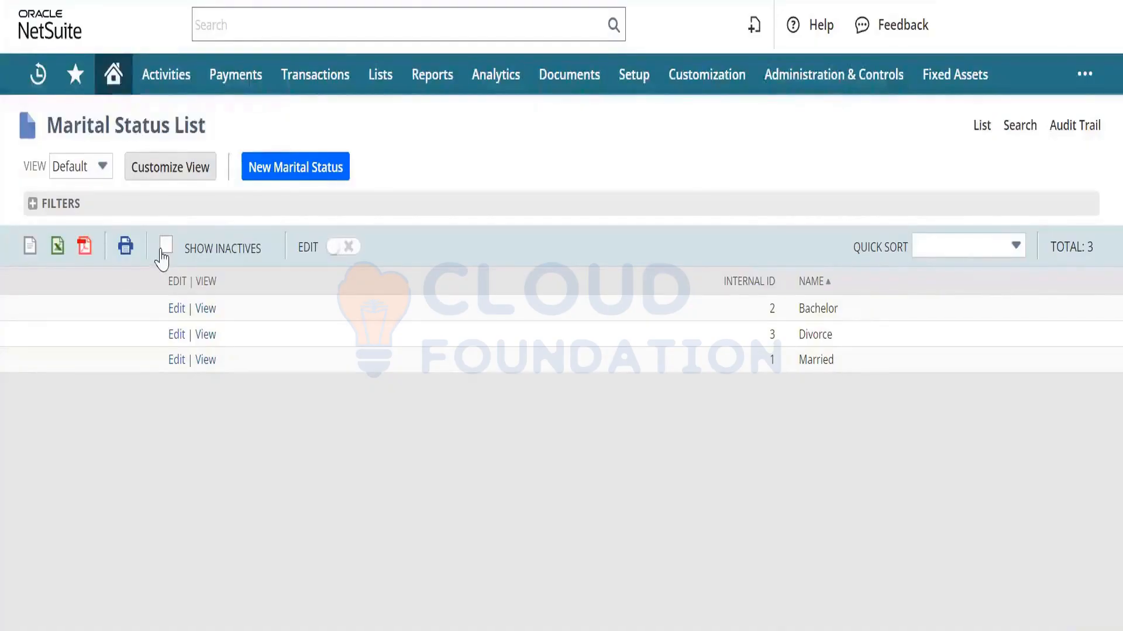
pyautogui.click(178, 308)
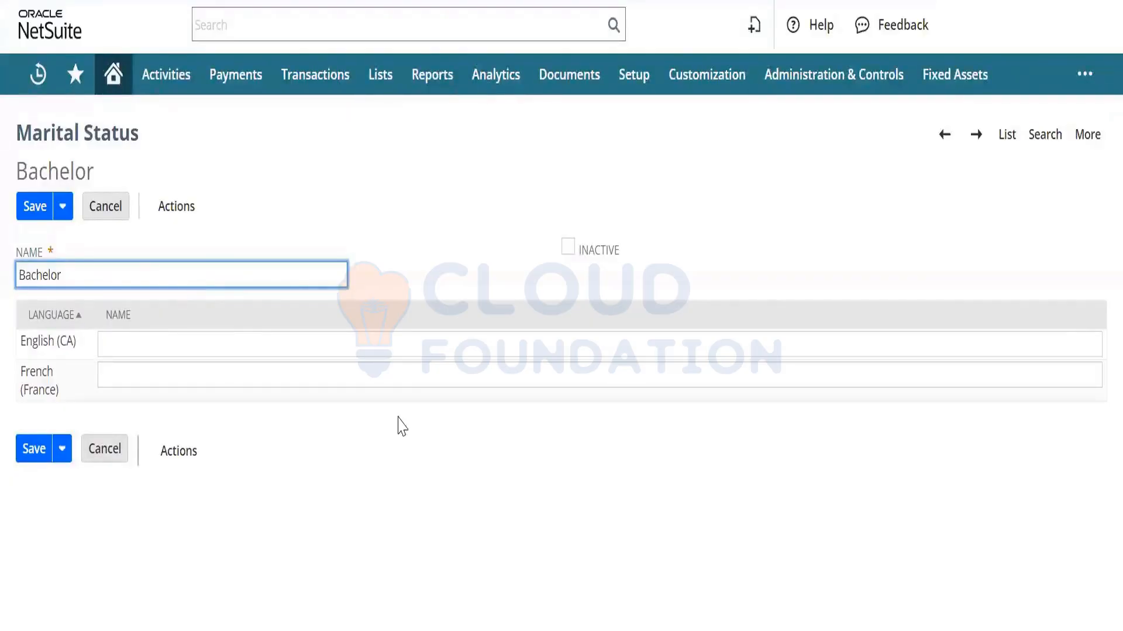
pyautogui.click(97, 212)
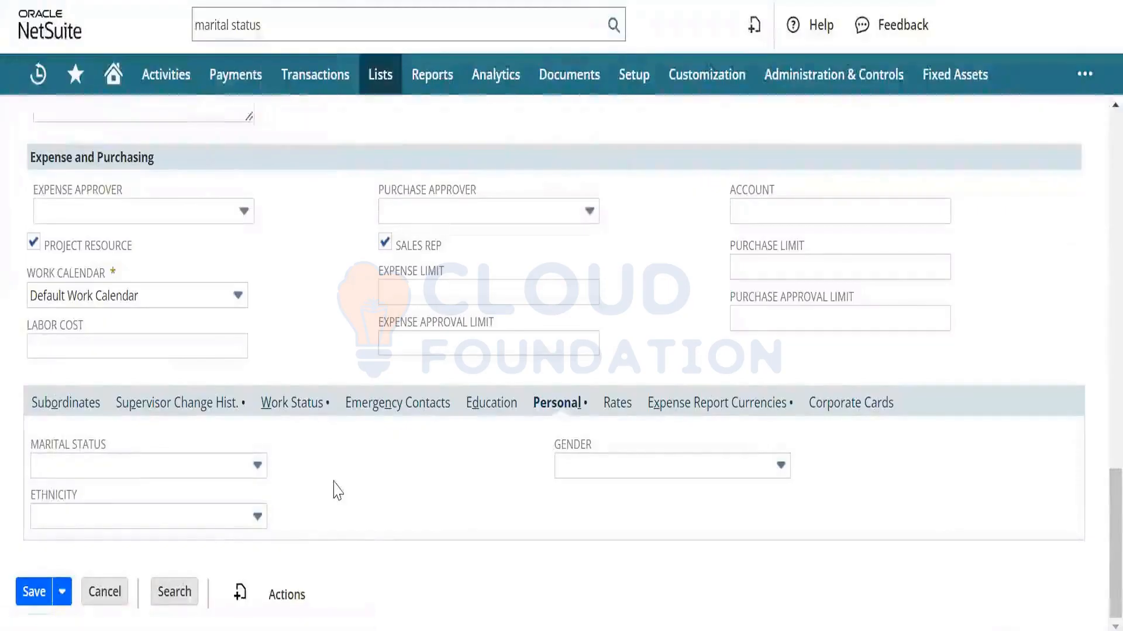
pyautogui.click(286, 32)
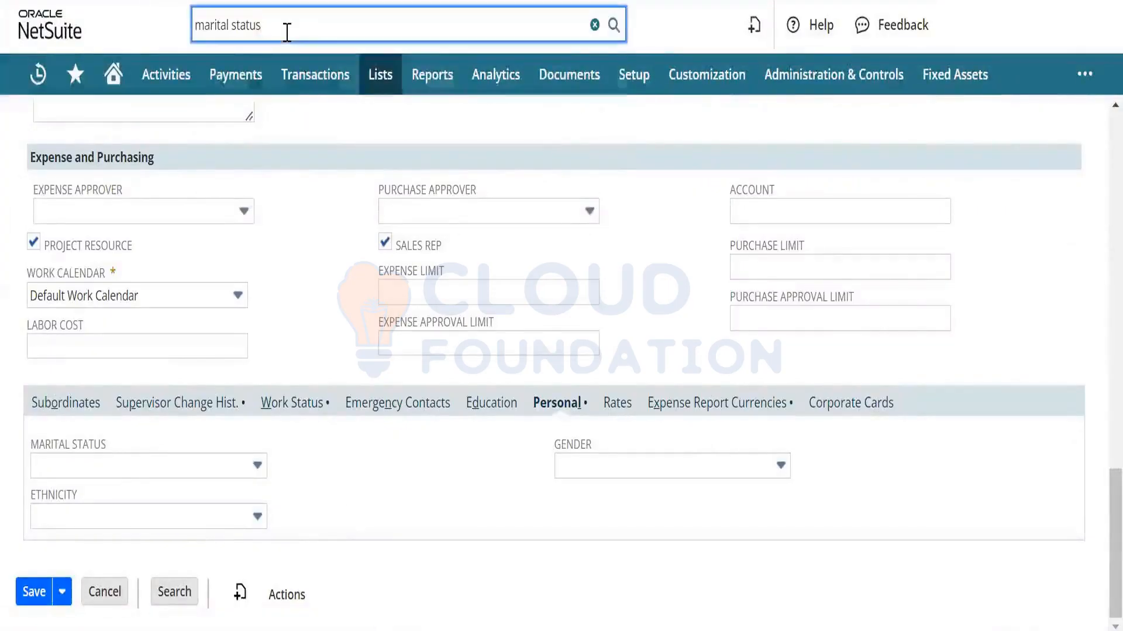
pyautogui.press('BackSpace')
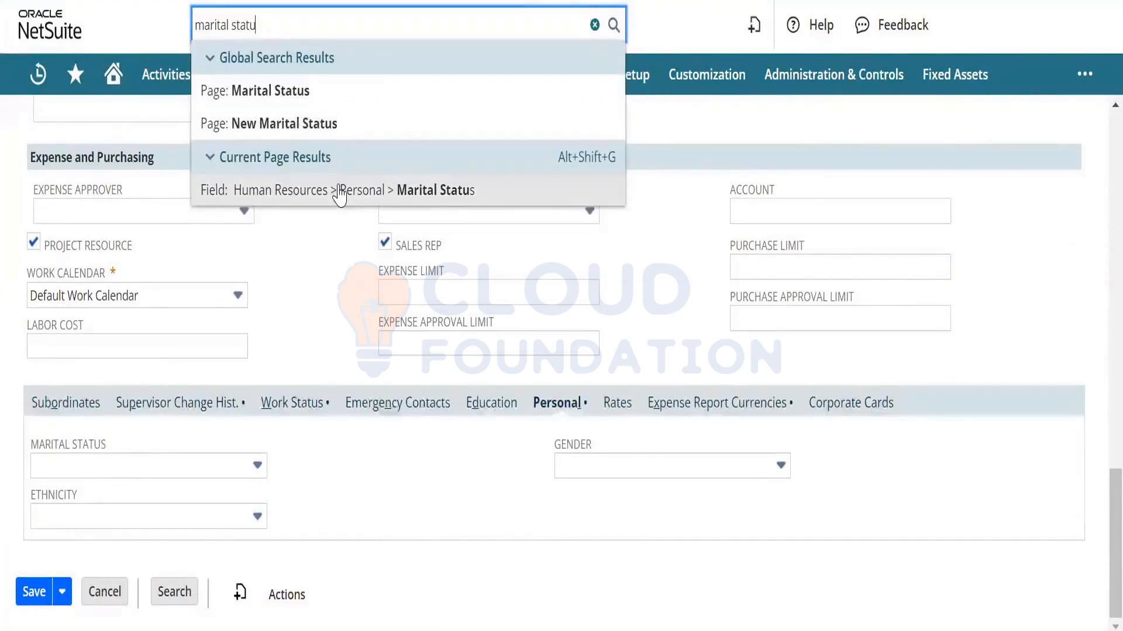
pyautogui.click(329, 278)
pyautogui.moveTo(385, 82)
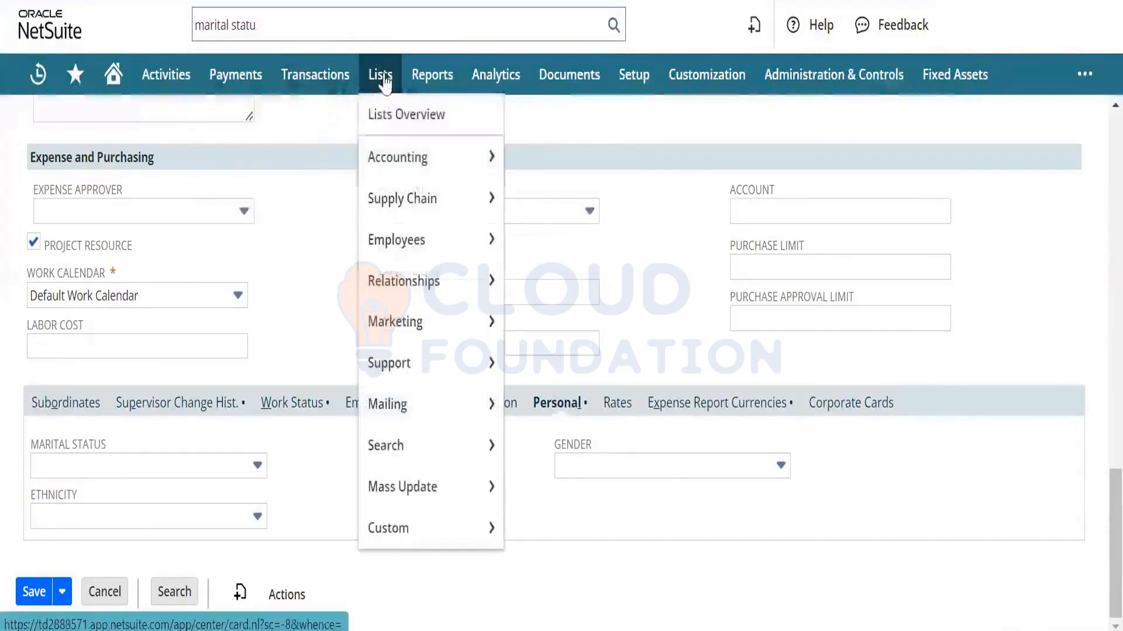
pyautogui.moveTo(419, 274)
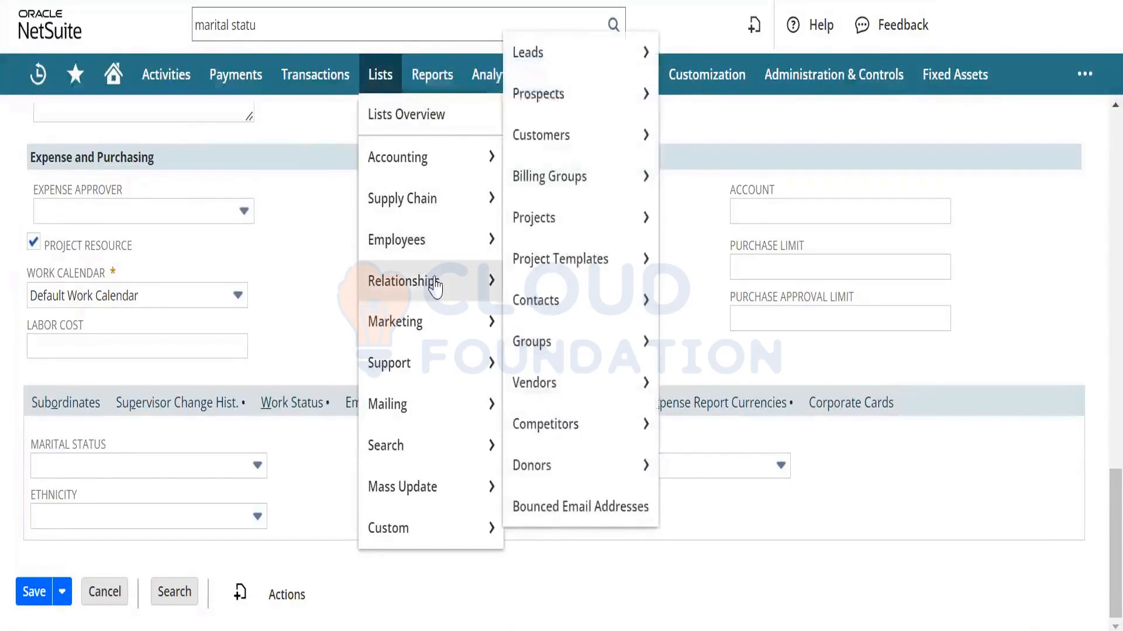
pyautogui.moveTo(441, 321)
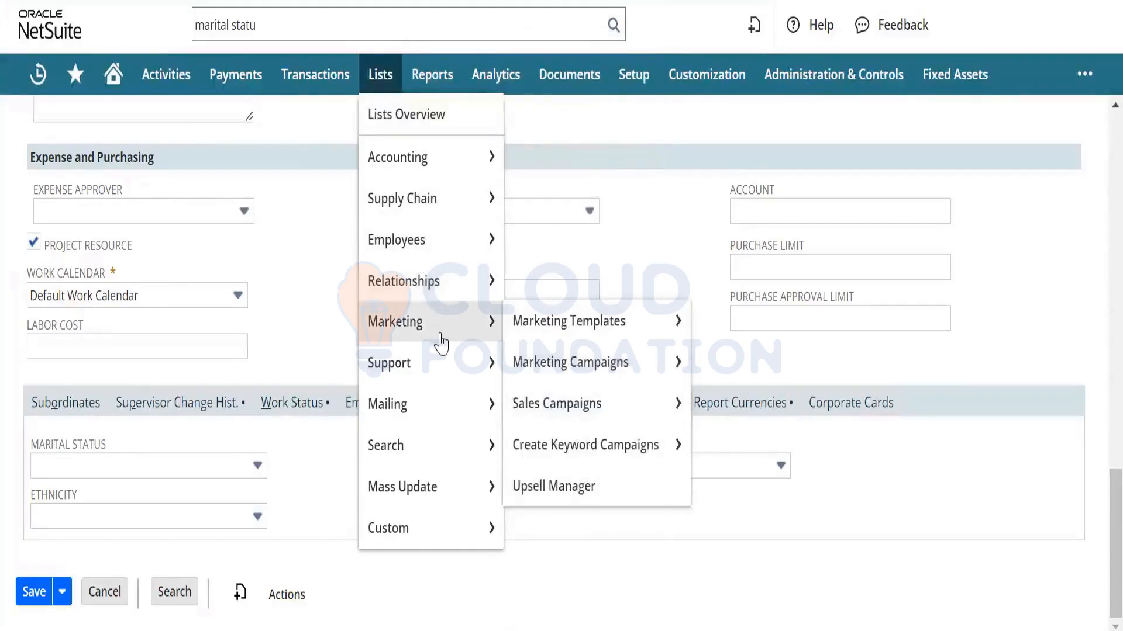
pyautogui.moveTo(441, 405)
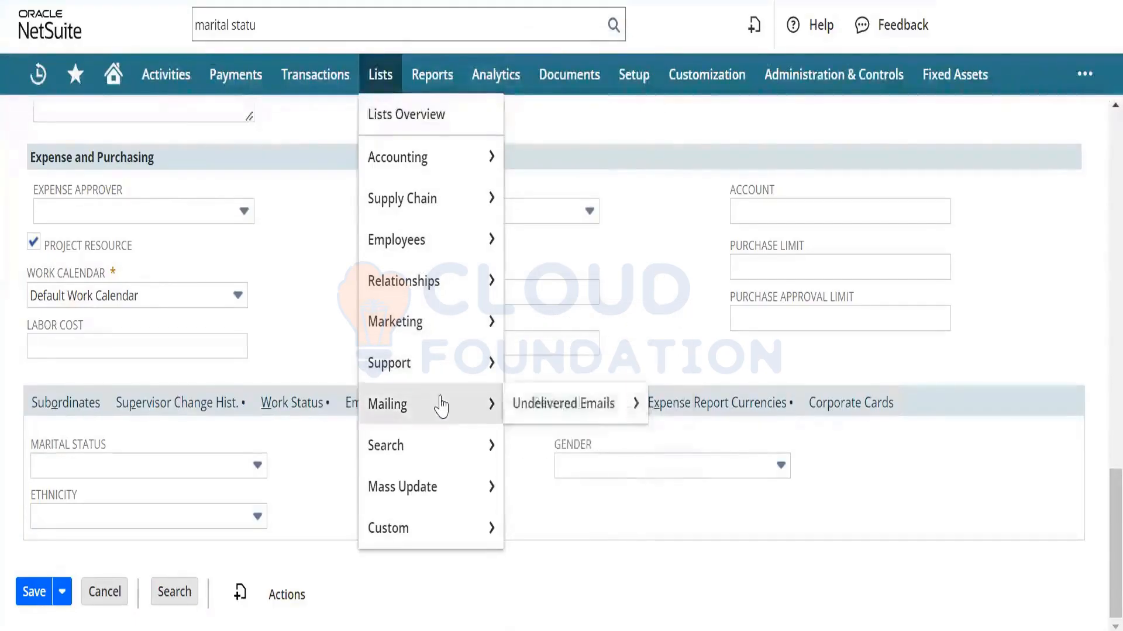
pyautogui.moveTo(442, 448)
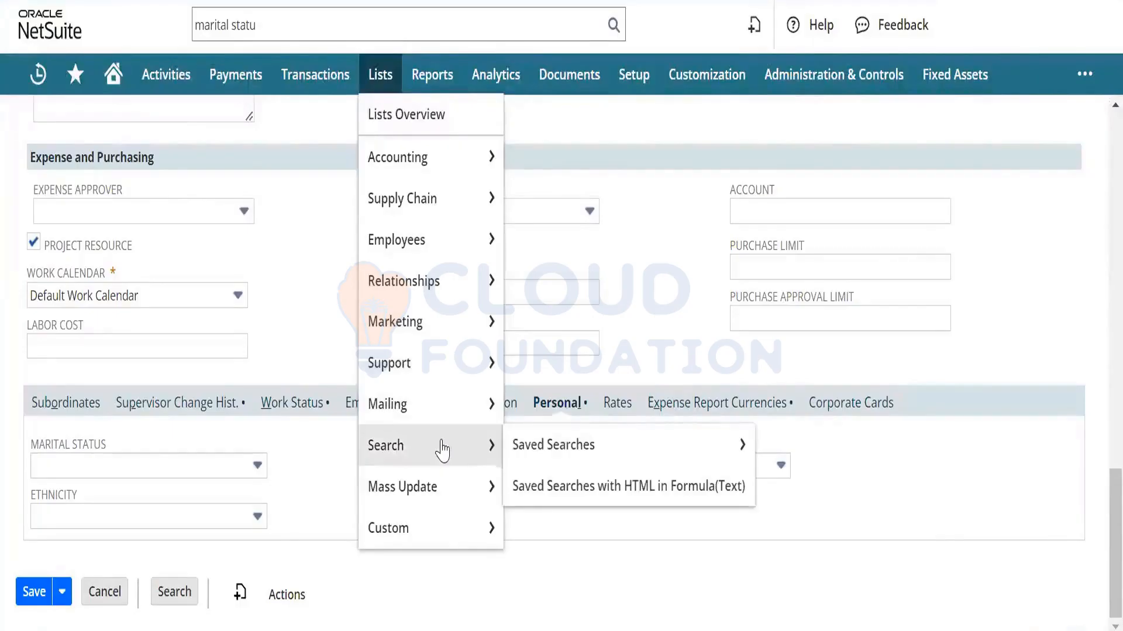
pyautogui.moveTo(438, 495)
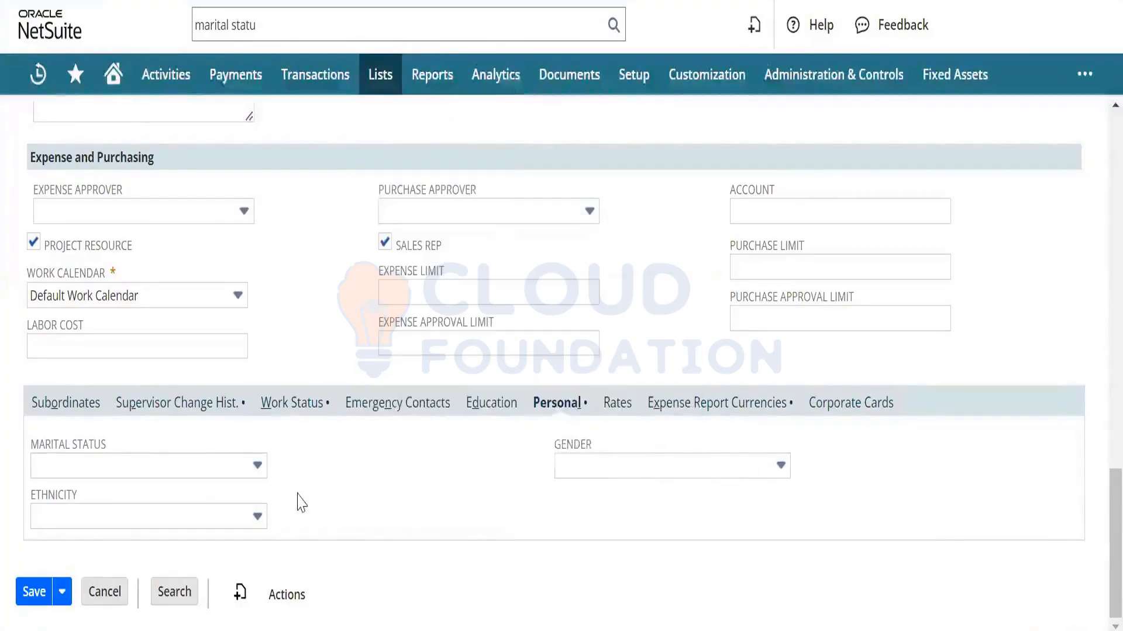
# - Recheck the employee's marital status choices and search globally for "ethnici", clearing the search term when done
pyautogui.click(228, 472)
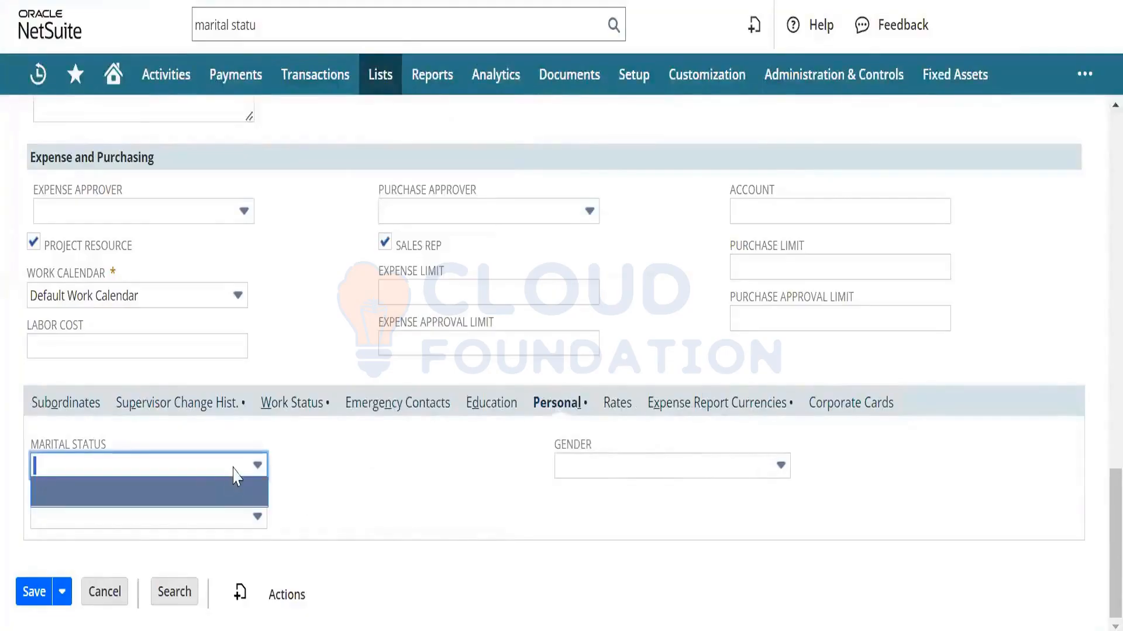
pyautogui.click(323, 483)
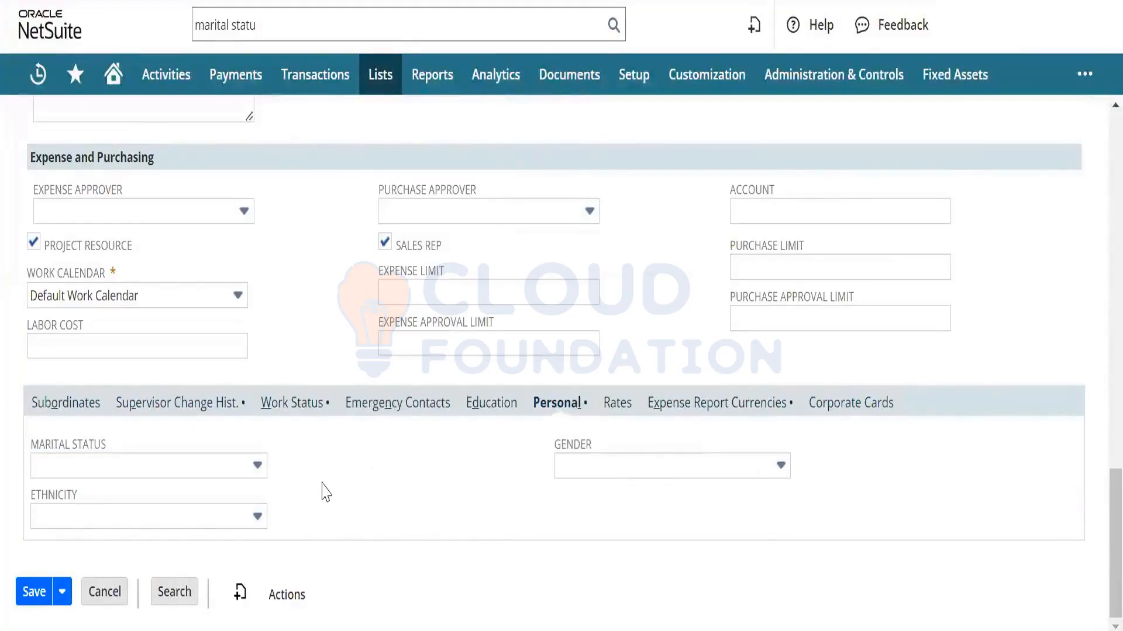
pyautogui.click(326, 22)
pyautogui.moveTo(112, 65)
pyautogui.write('ethnici')
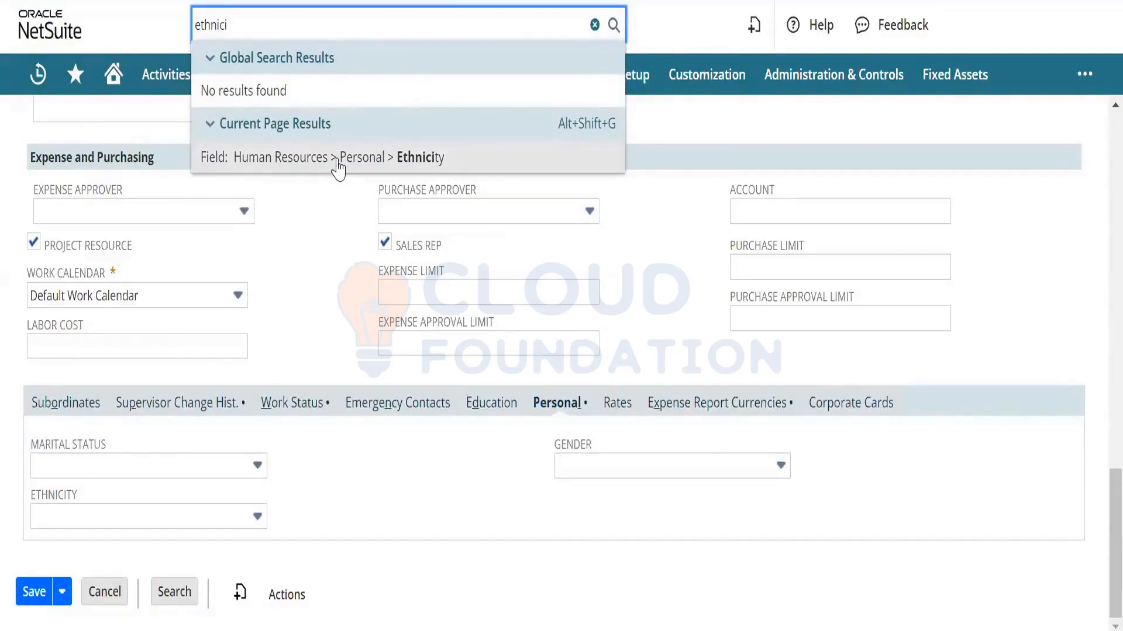
pyautogui.press('BackSpace')
pyautogui.press('BackSpace')
pyautogui.press('BackSpace')
pyautogui.press('BackSpace')
pyautogui.press('BackSpace')
pyautogui.press('BackSpace')
pyautogui.press('BackSpace')
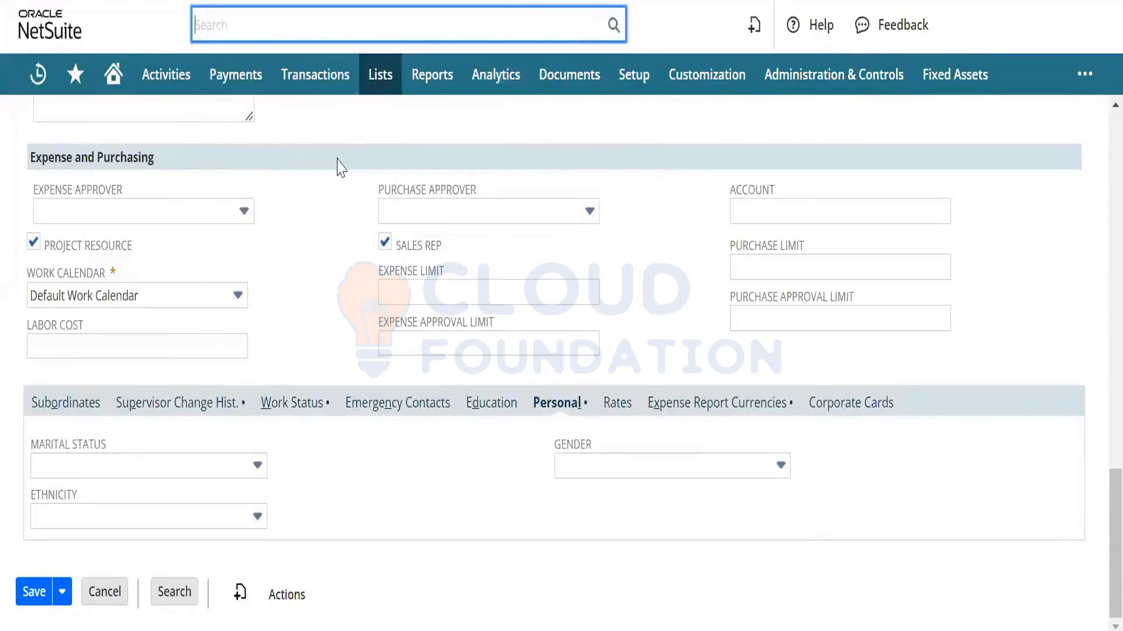
# - Search globally for "marital", open the Marital Status list separately, inspect its filters and Bachelor entry, and return to the employee record
pyautogui.write('marital')
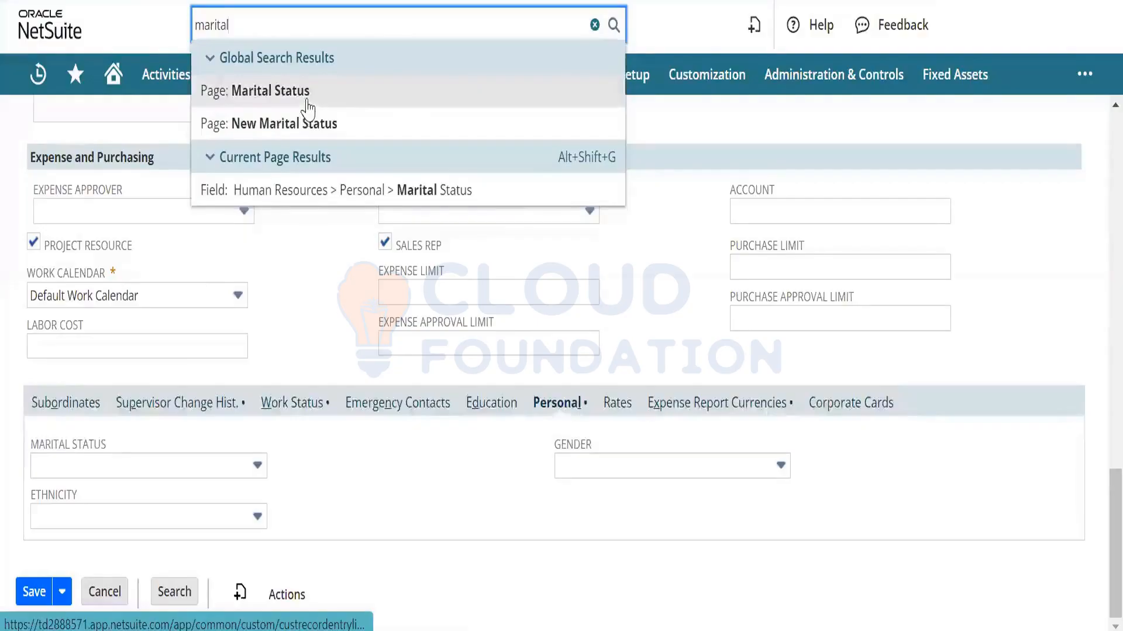
pyautogui.rightClick(307, 100)
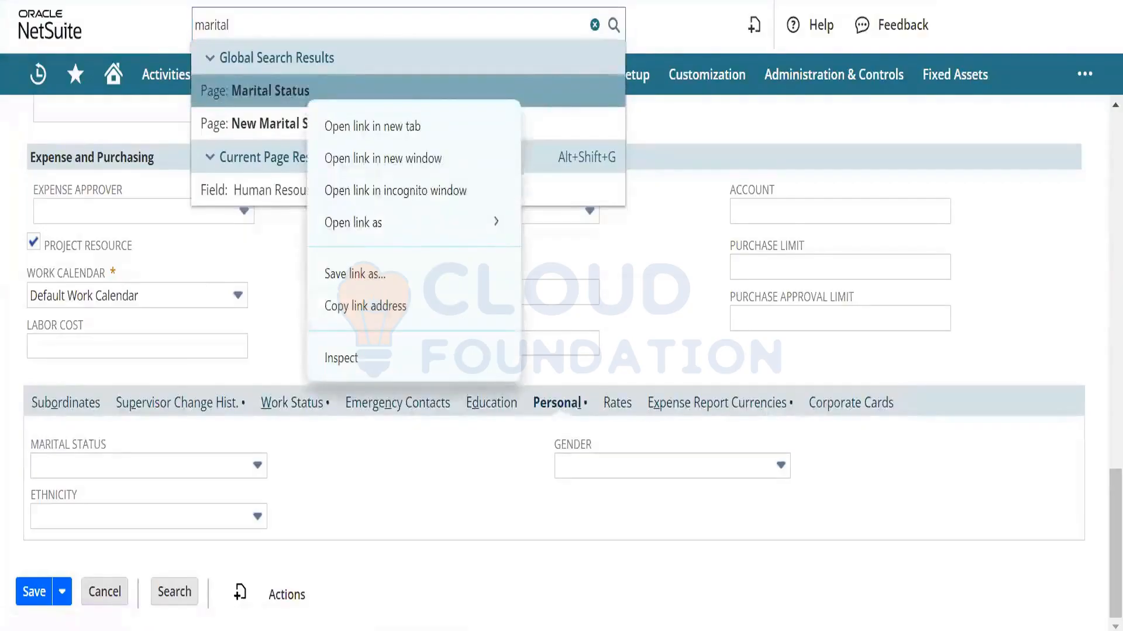
pyautogui.click(372, 126)
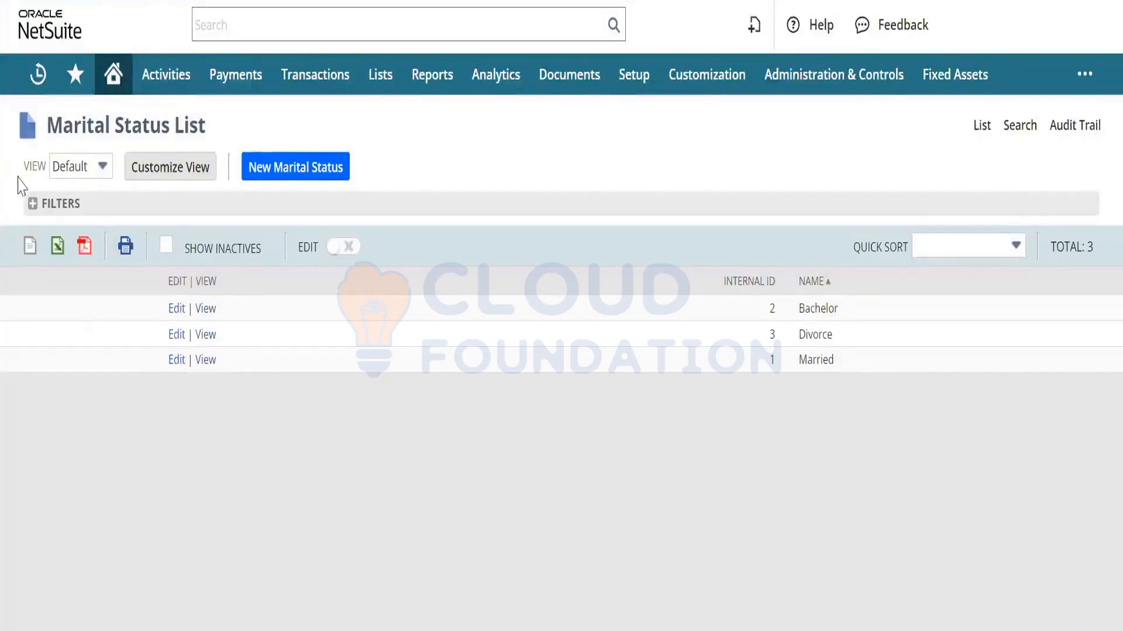
pyautogui.click(32, 203)
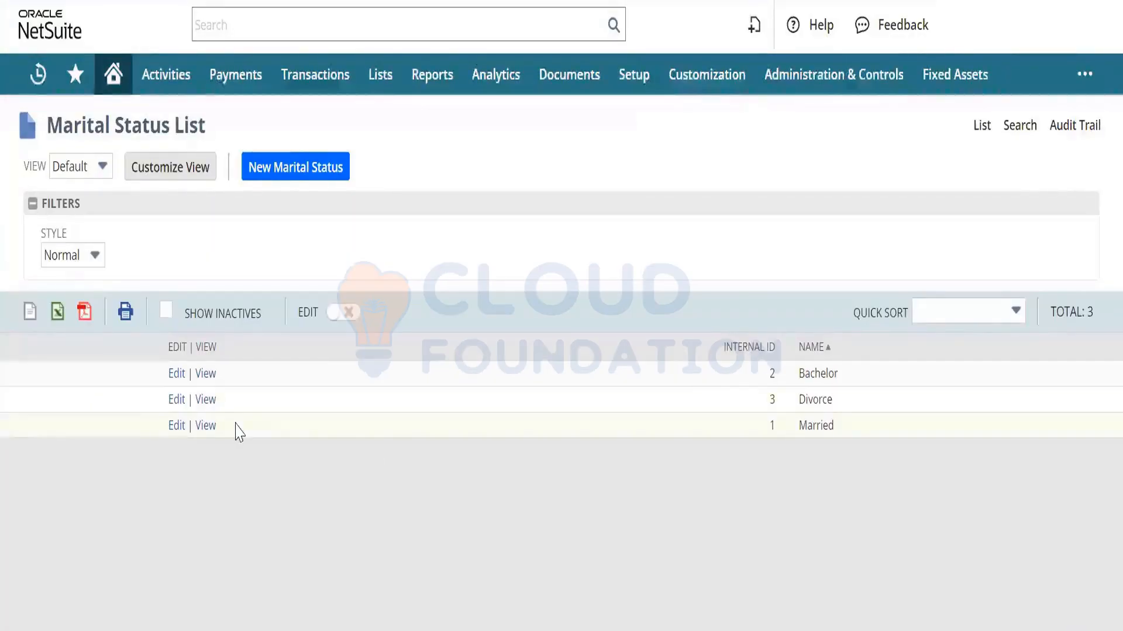
pyautogui.click(204, 380)
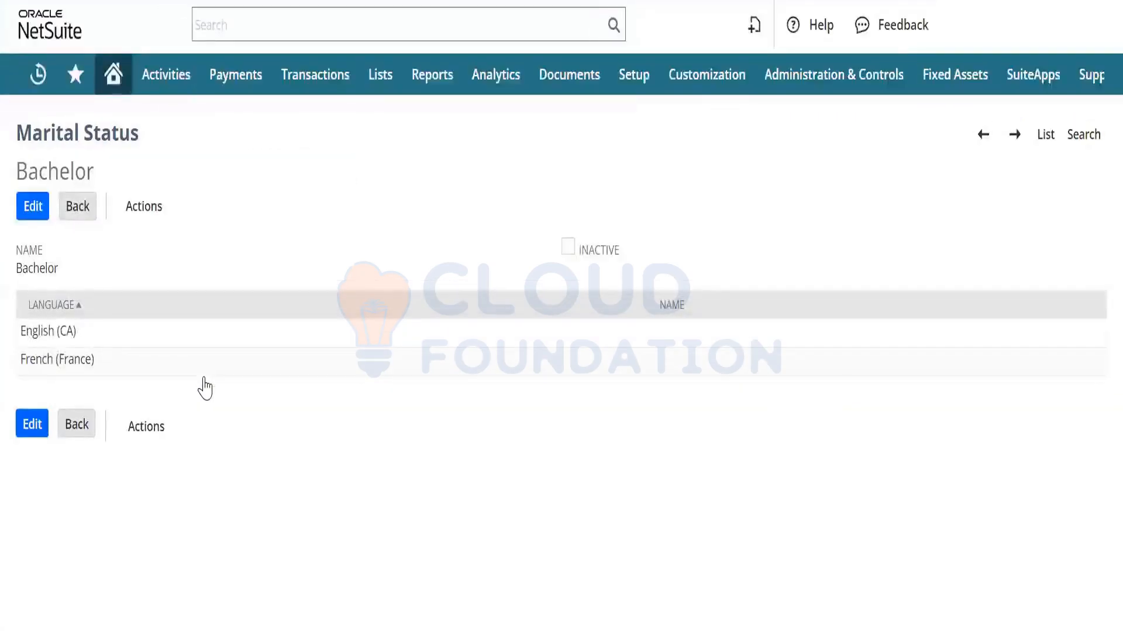
pyautogui.click(147, 210)
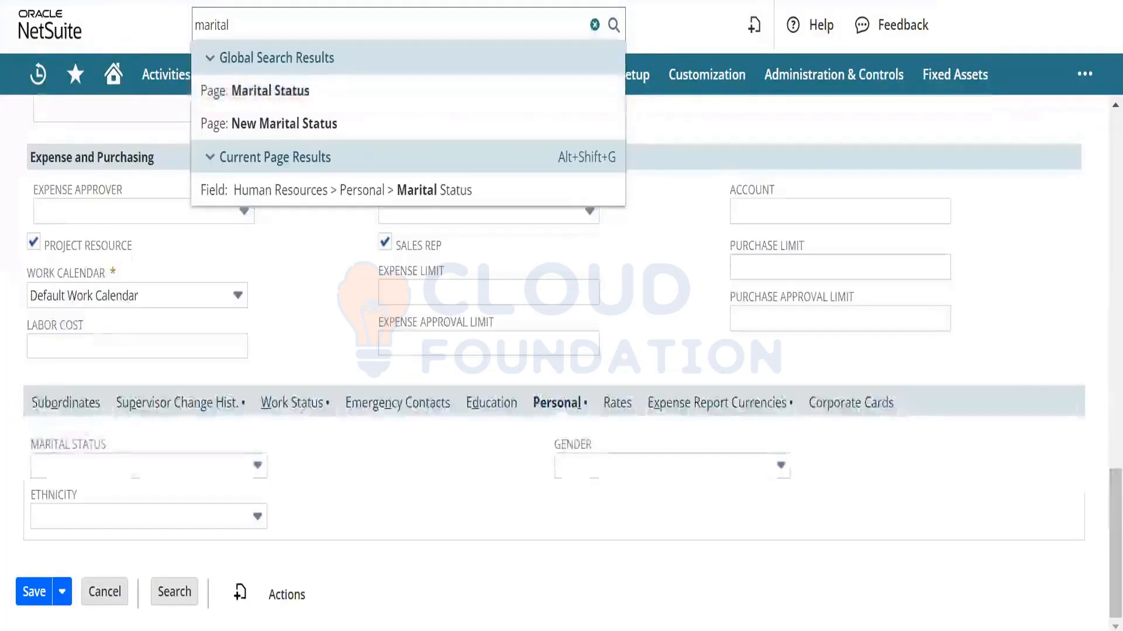
pyautogui.click(311, 493)
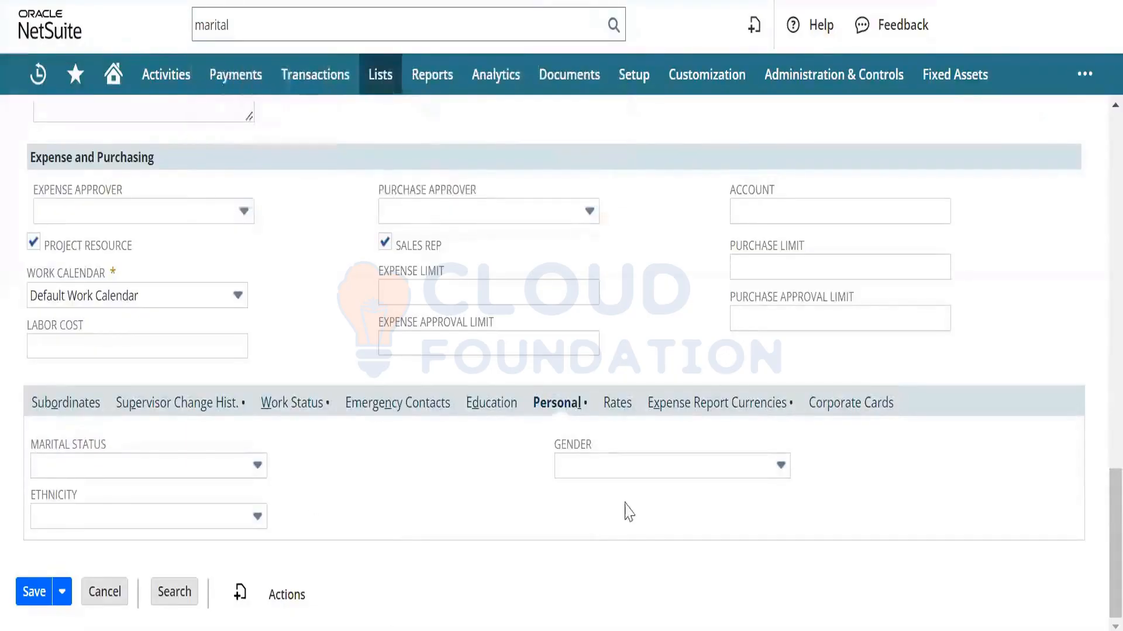
# - Check which employees are offered as expense approver in the Expense and Purchasing section, without choosing one
pyautogui.moveTo(1095, 493); pyautogui.dragTo(1095, 553)
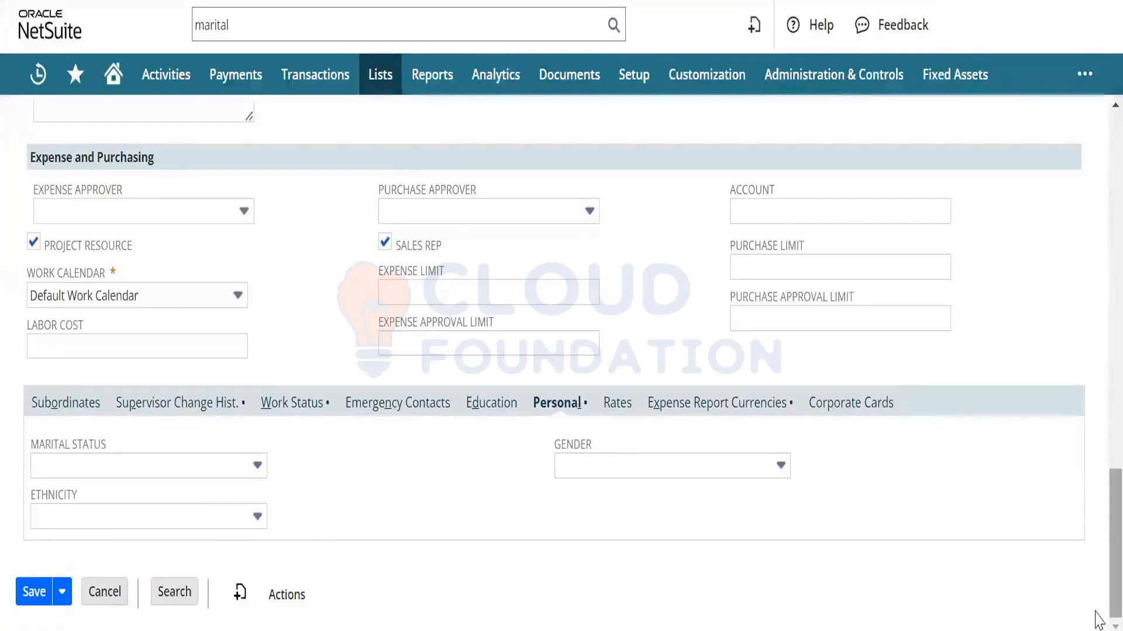
pyautogui.scroll(1, 772, 562)
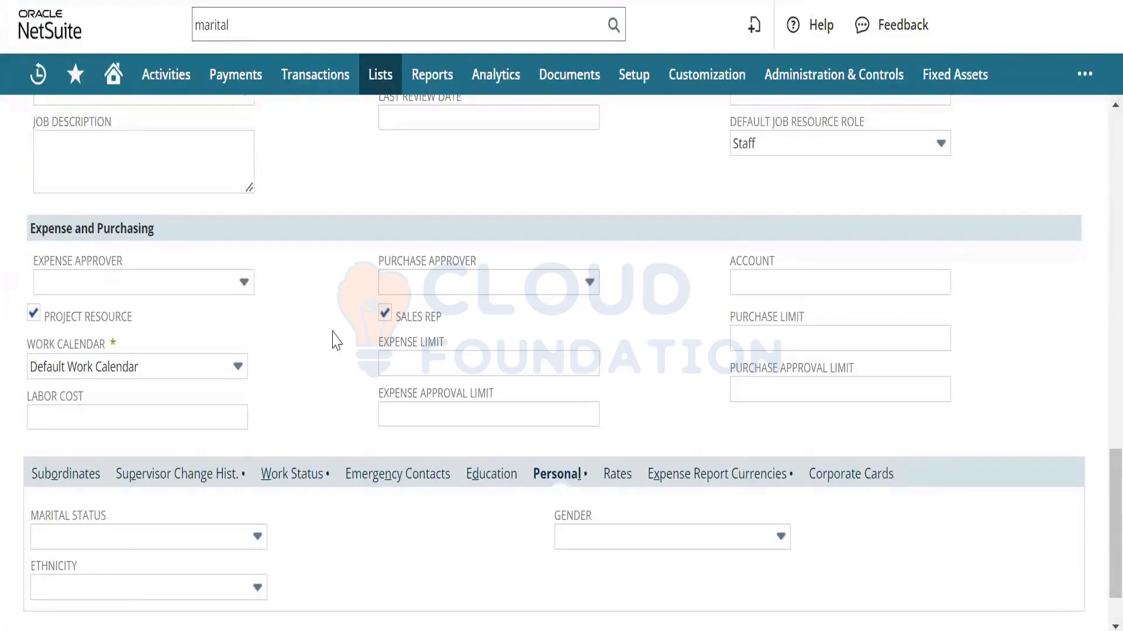
pyautogui.click(223, 294)
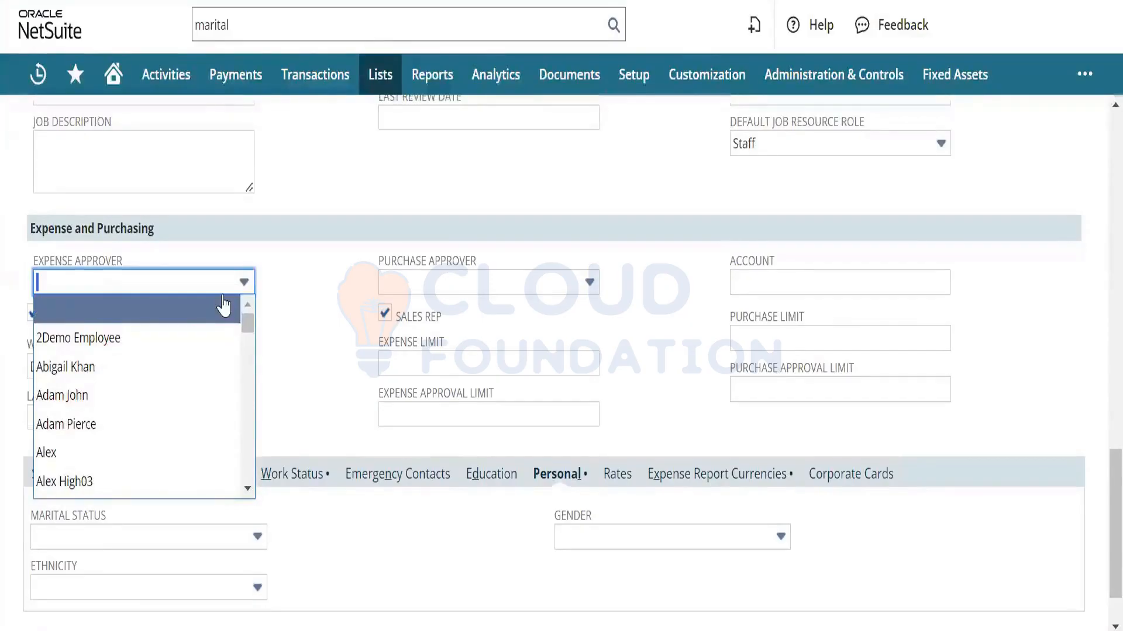
pyautogui.click(448, 290)
pyautogui.click(295, 327)
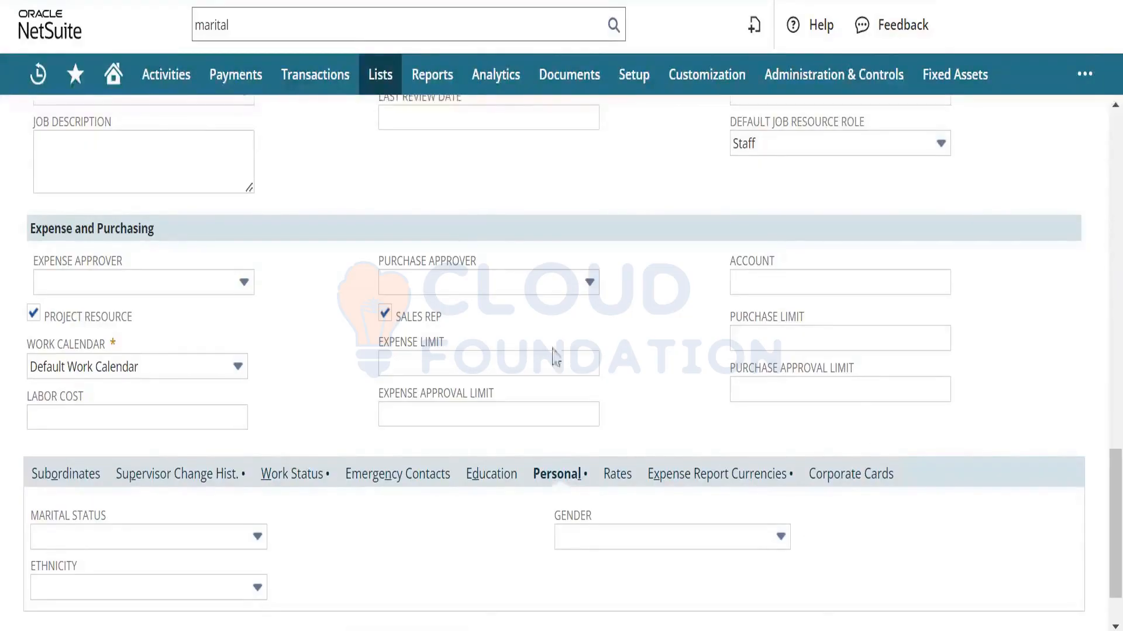
# - Assign the third listed employee as purchase approver and the second listed employee as expense approver
pyautogui.click(521, 291)
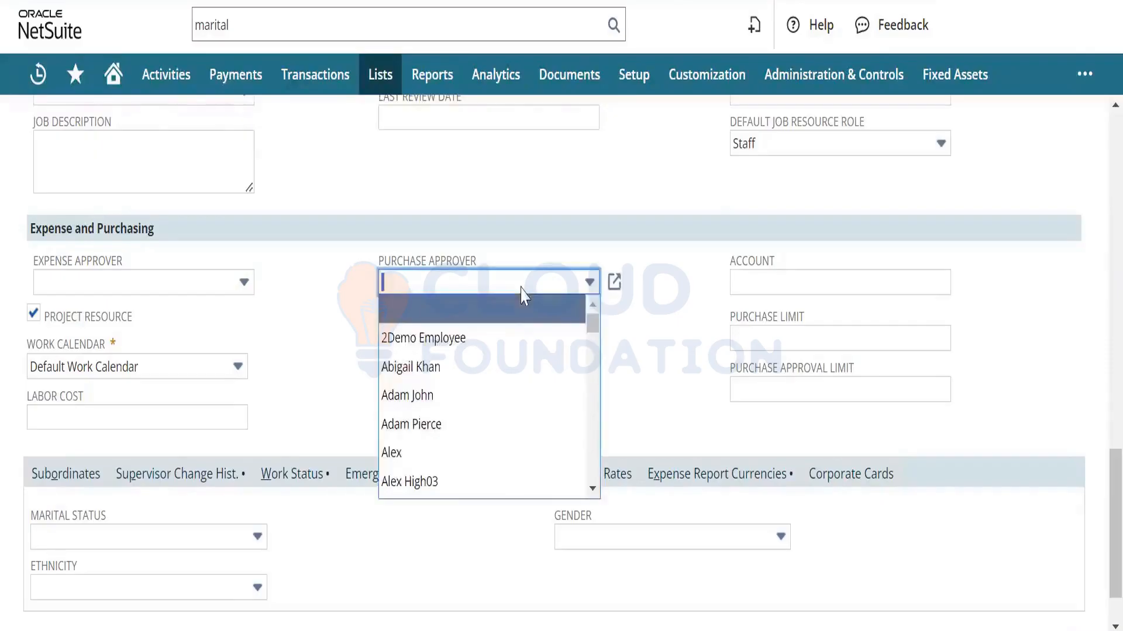
pyautogui.click(507, 396)
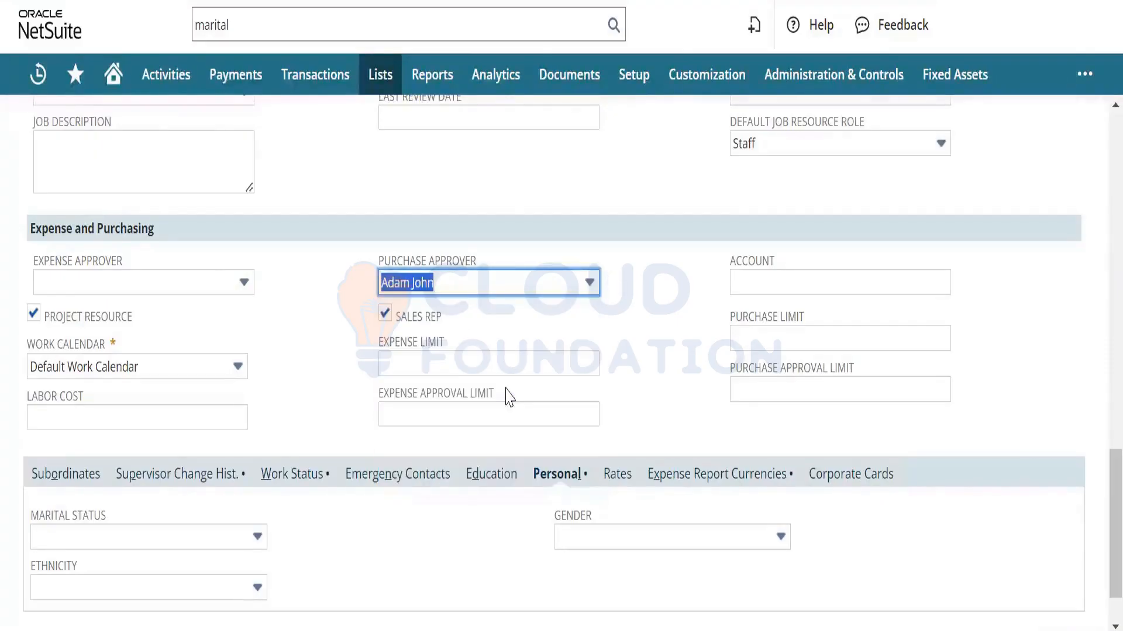
pyautogui.click(318, 374)
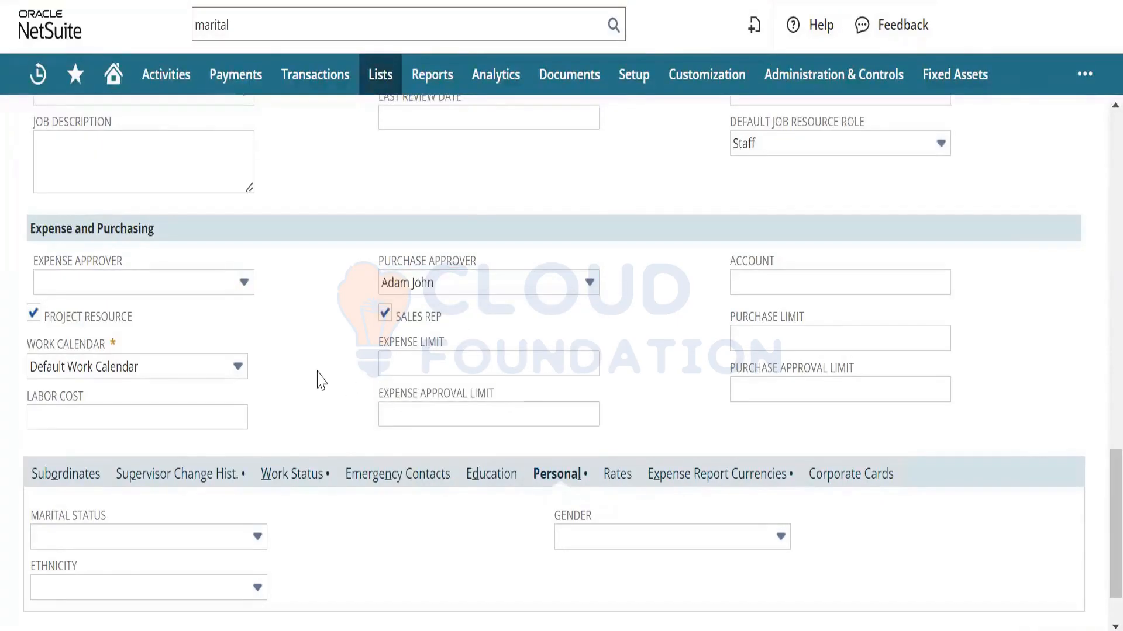
pyautogui.click(234, 292)
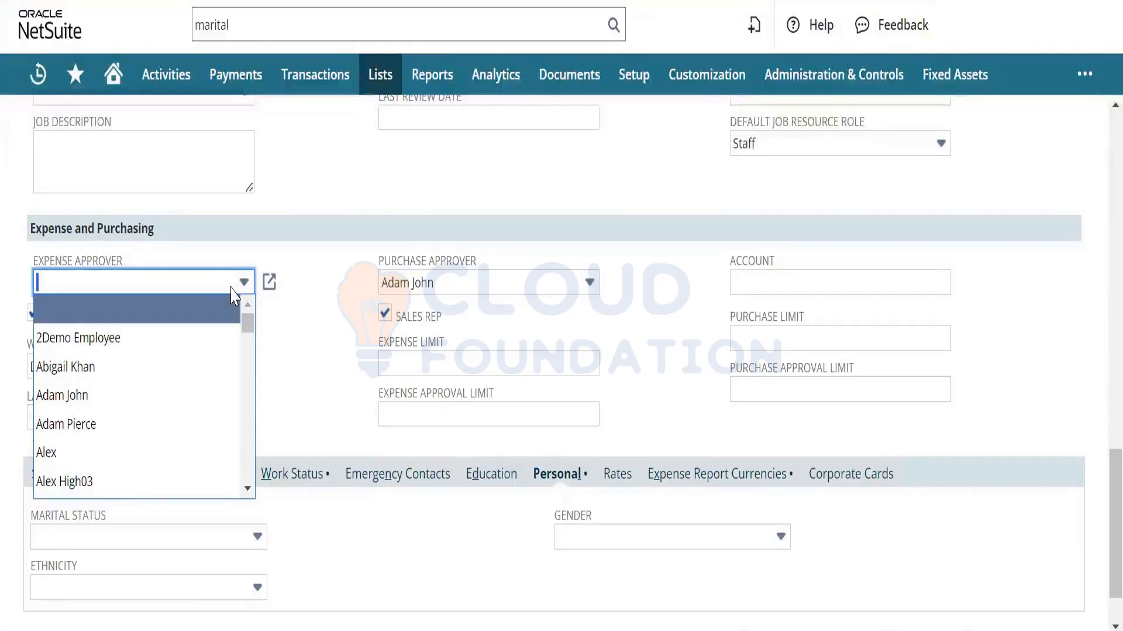
pyautogui.click(169, 380)
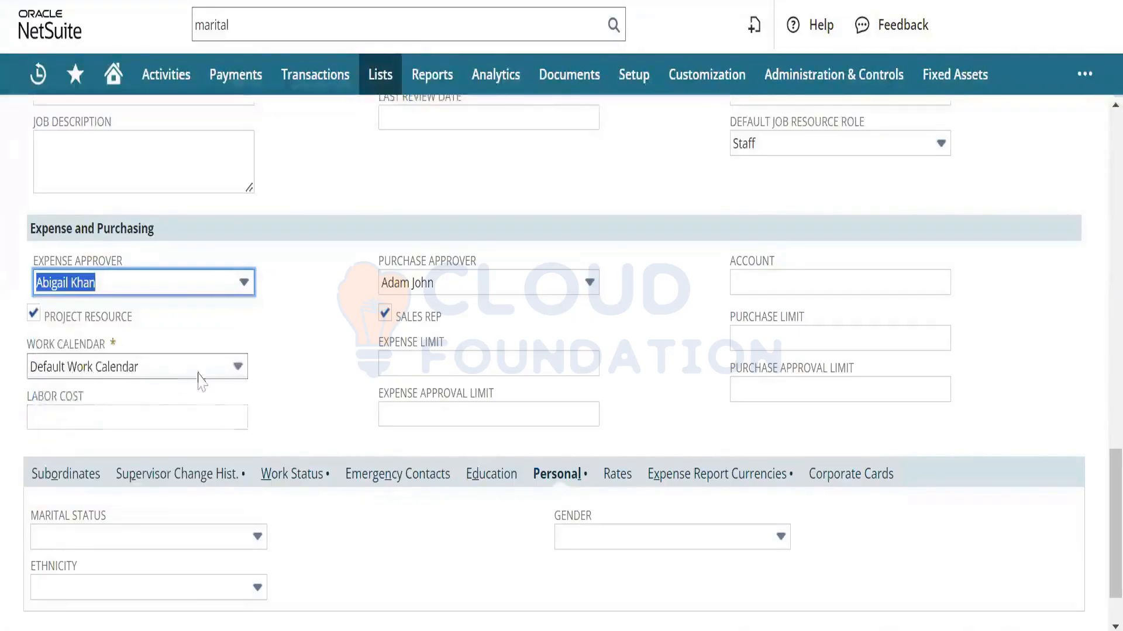
pyautogui.click(309, 372)
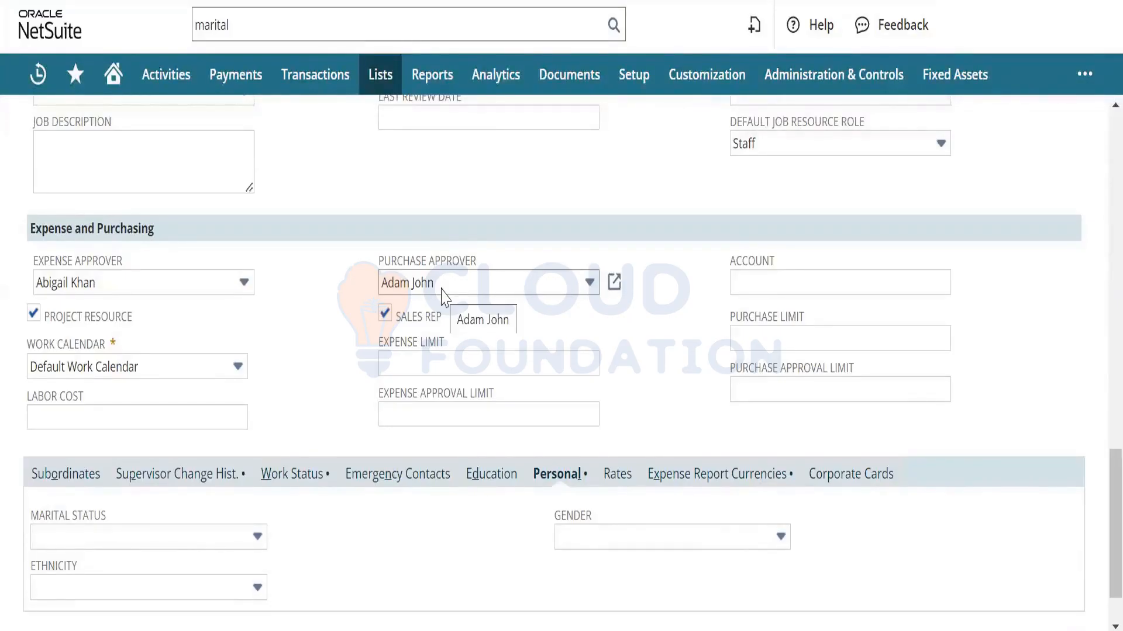
# - Enter an expense limit of 99 for the employee and replace it with 1
pyautogui.click(473, 357)
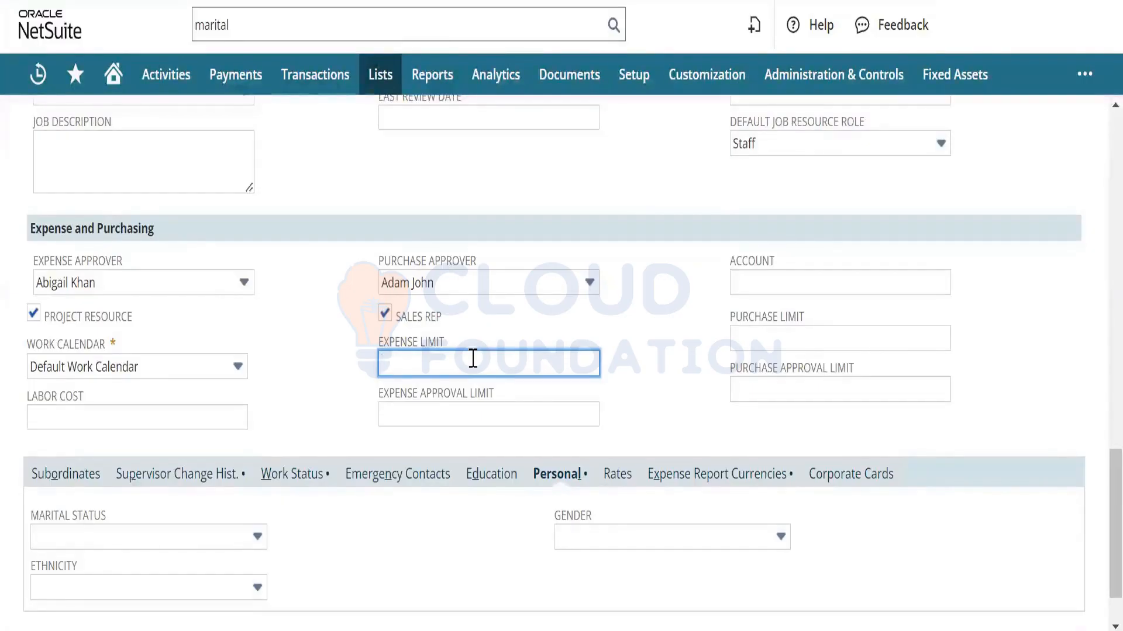
pyautogui.write('99')
pyautogui.click(352, 397)
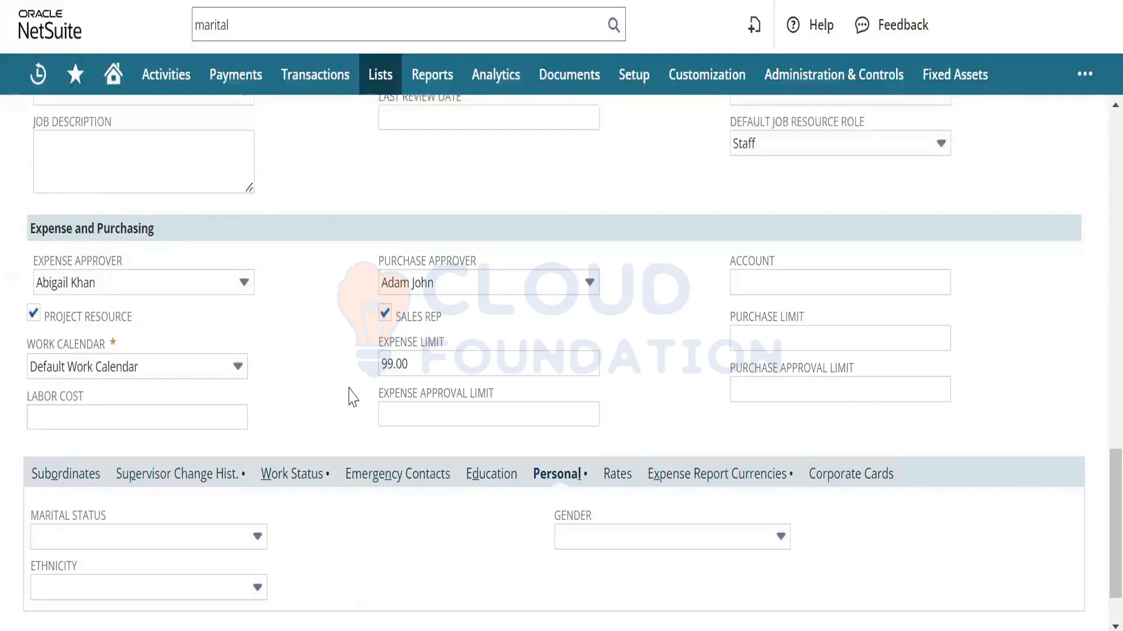
pyautogui.doubleClick(436, 364)
pyautogui.write('1')
pyautogui.press('Tab')
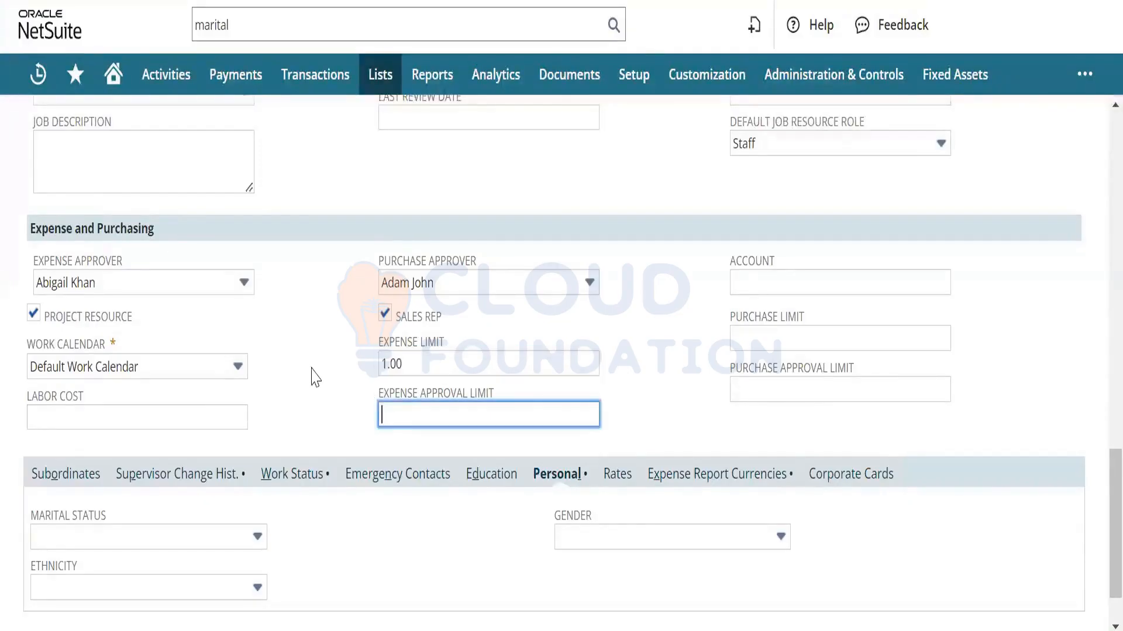
pyautogui.click(312, 368)
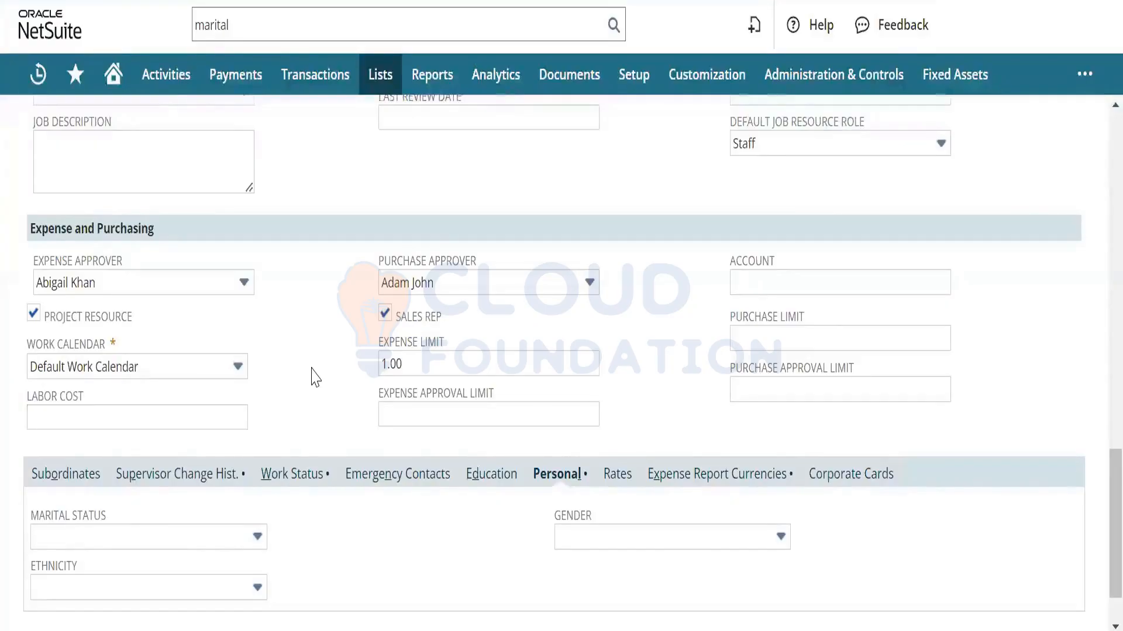
# - Set the employee's purchase limit to 1, leaving the purchase approval limit empty
pyautogui.click(770, 348)
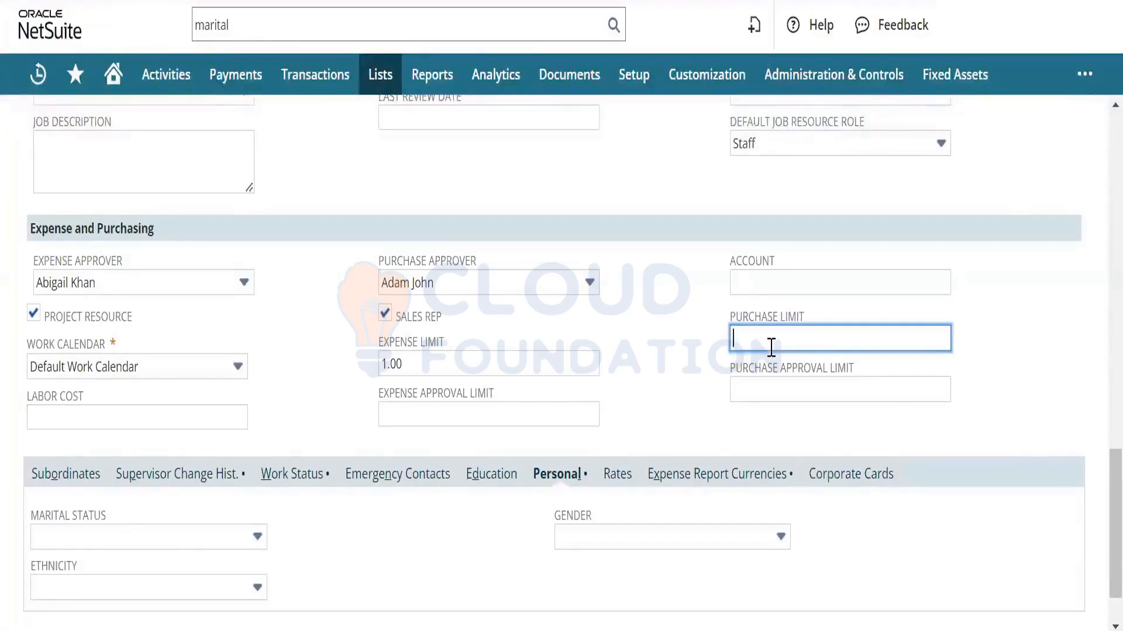
pyautogui.write('1')
pyautogui.press('Tab')
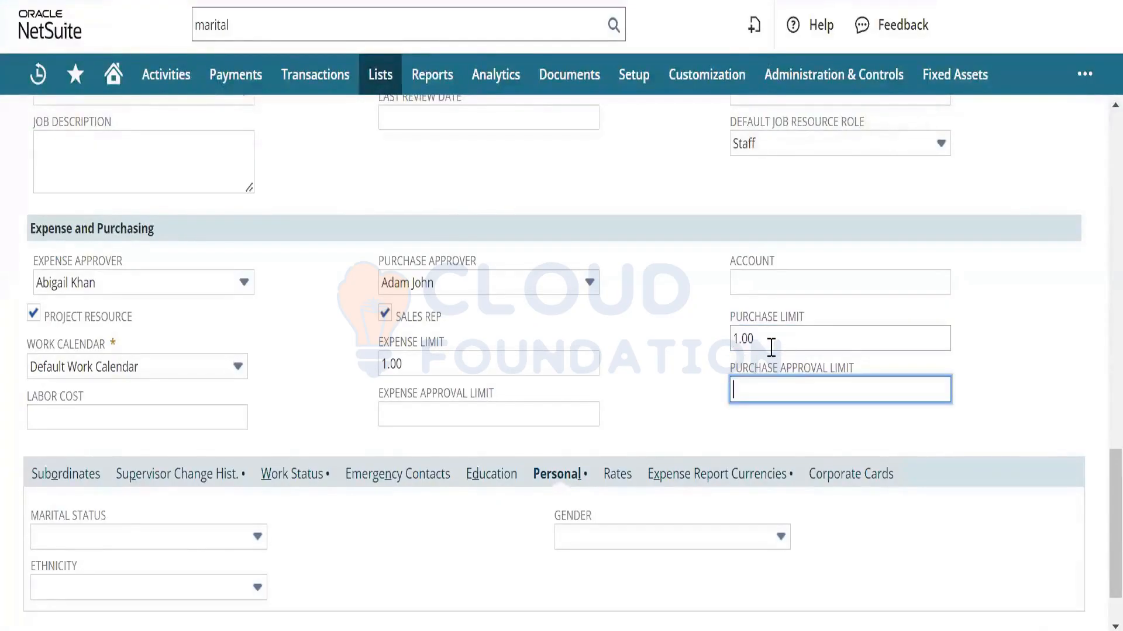
pyautogui.click(673, 351)
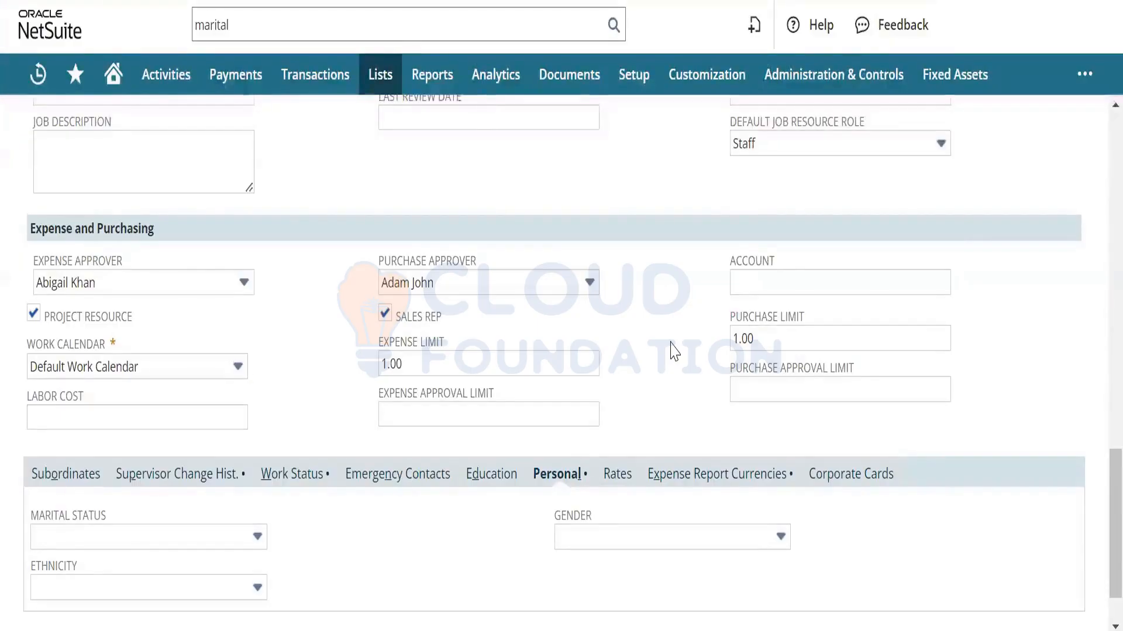
# - Set both the expense limit and the purchase limit of the employee to 1000
pyautogui.click(459, 362)
pyautogui.doubleClick(459, 362)
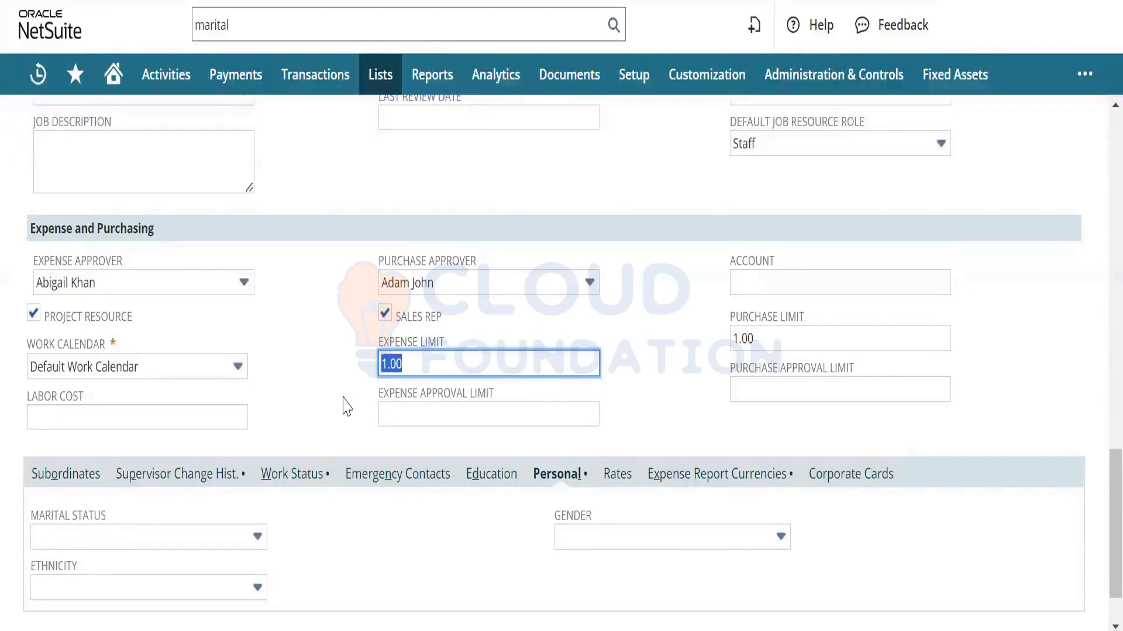
pyautogui.write('1000')
pyautogui.doubleClick(778, 342)
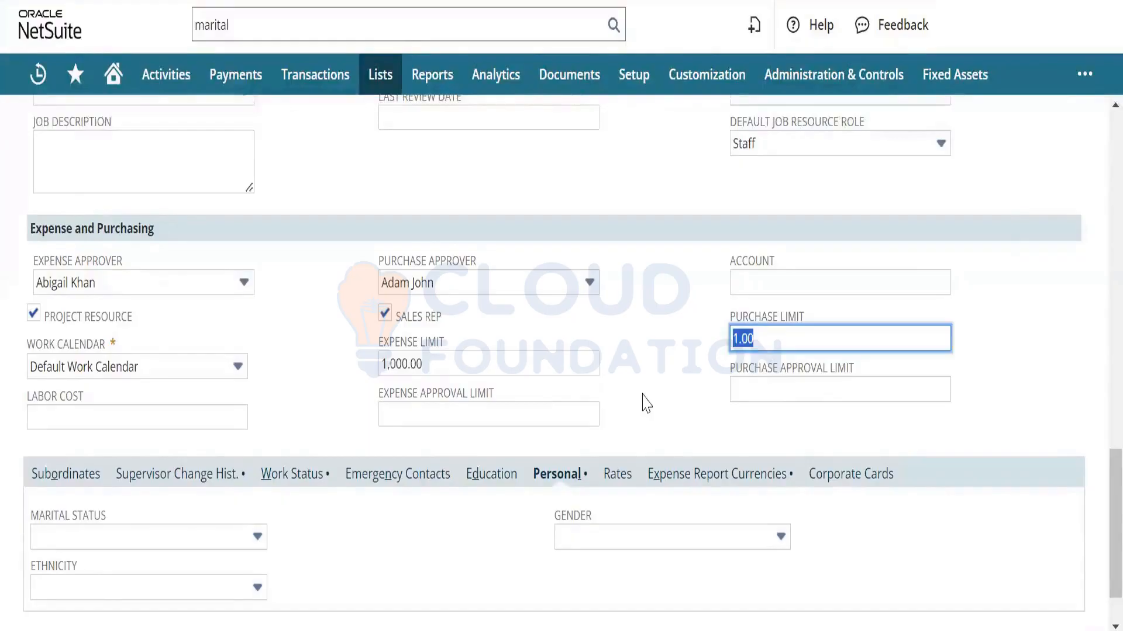
pyautogui.write('1,0')
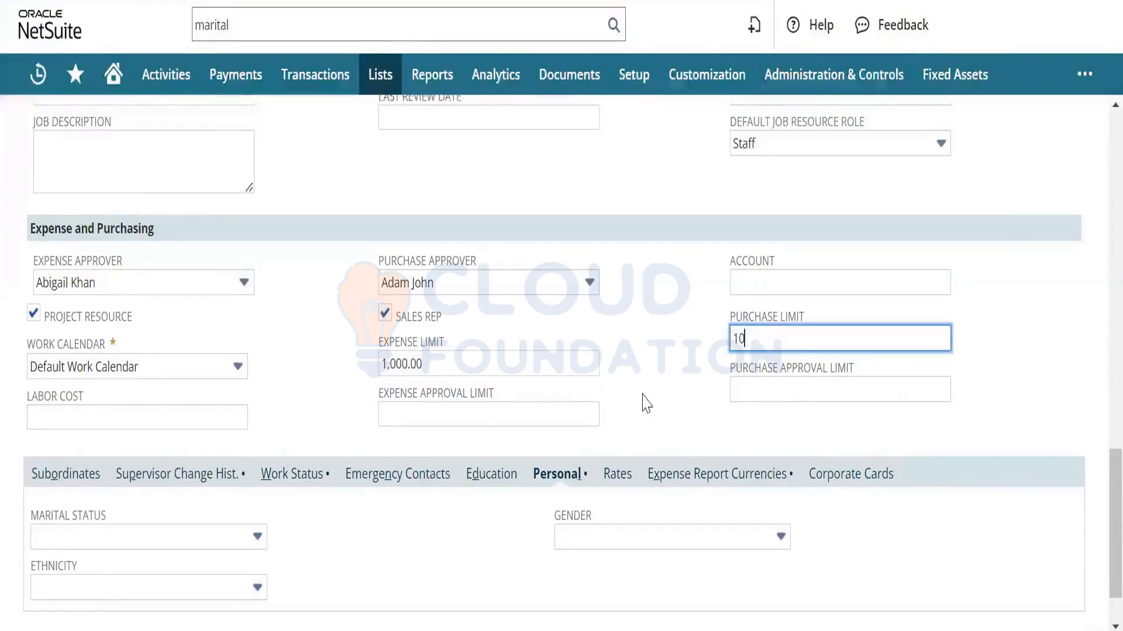
pyautogui.write('00')
pyautogui.click(637, 395)
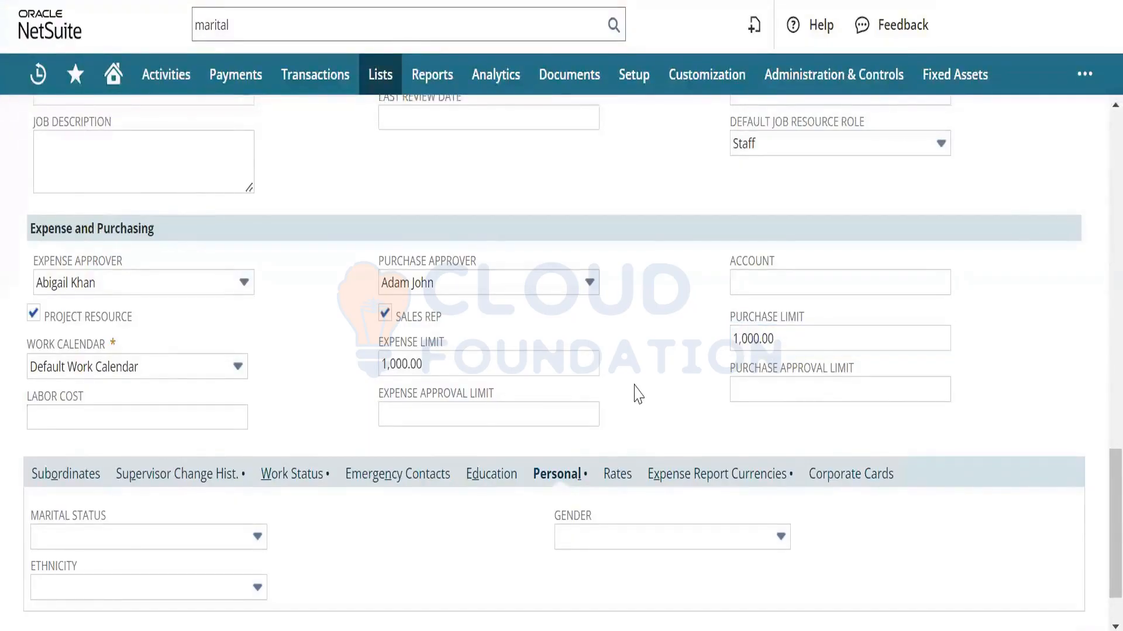
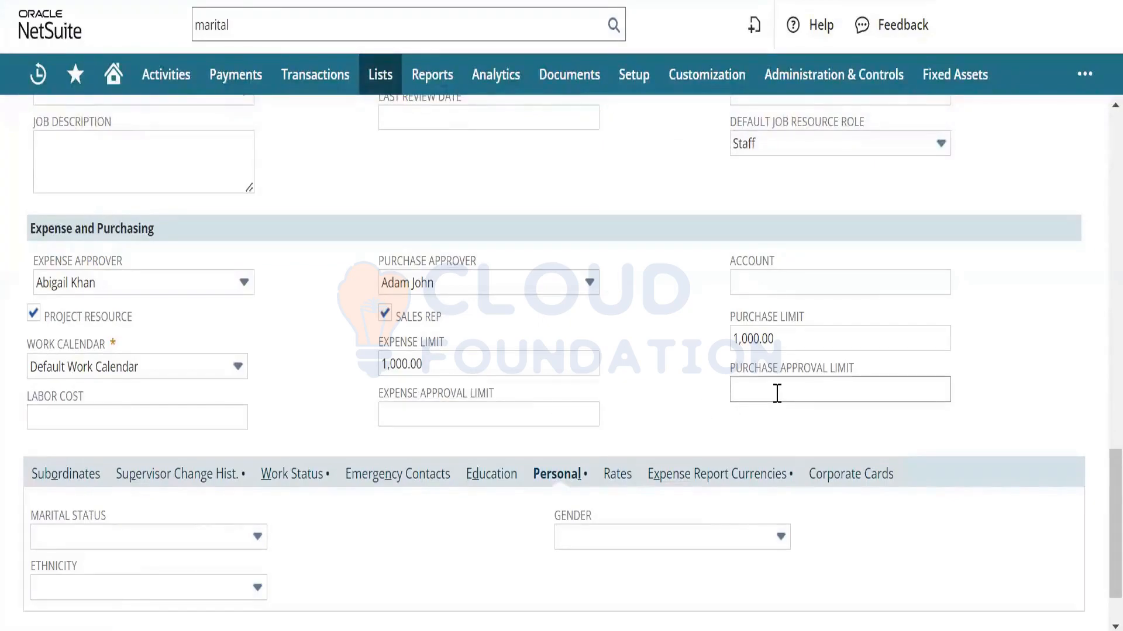
# - Set the employee's expense approval limit and purchase approval limit to 5000 each
pyautogui.click(542, 424)
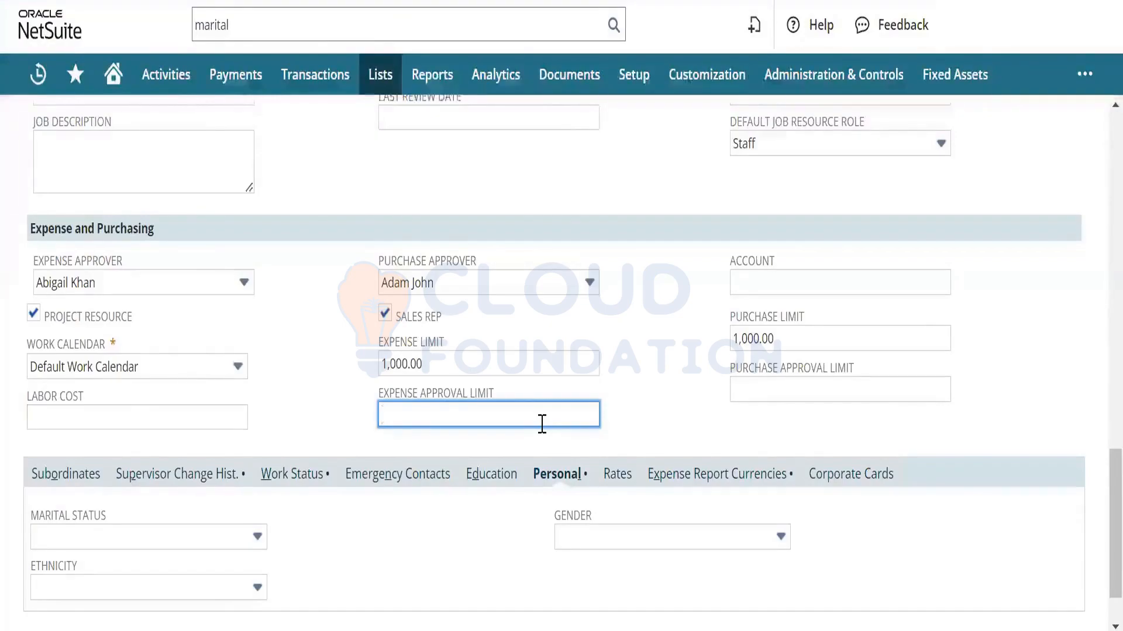
pyautogui.write('5000')
pyautogui.press('Tab')
pyautogui.press('Tab')
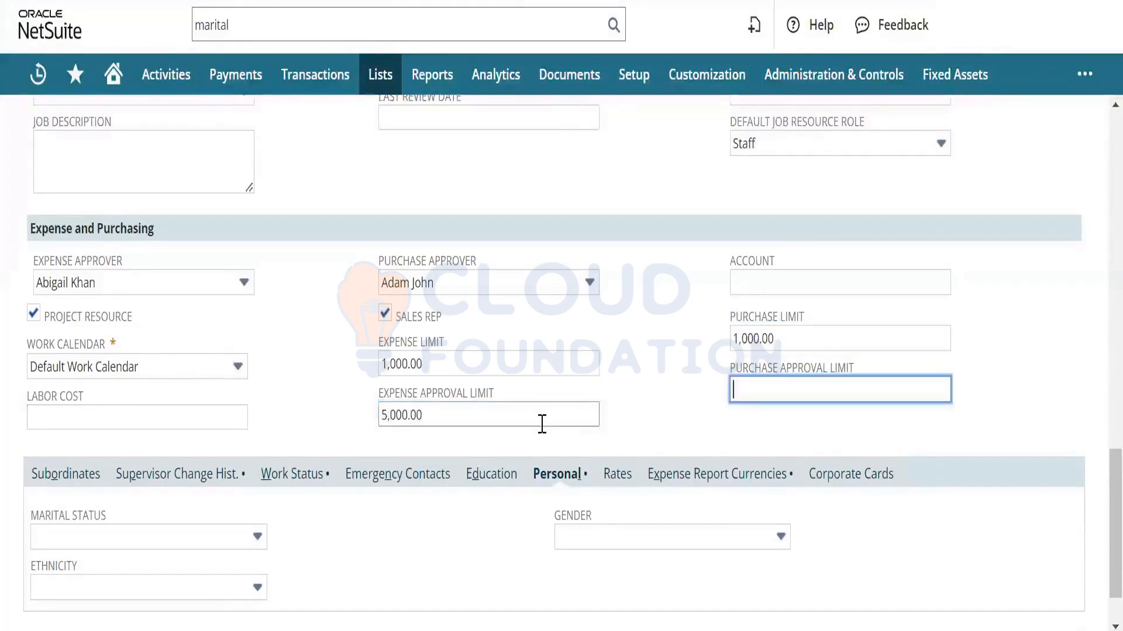
pyautogui.write('5,00')
pyautogui.write('000')
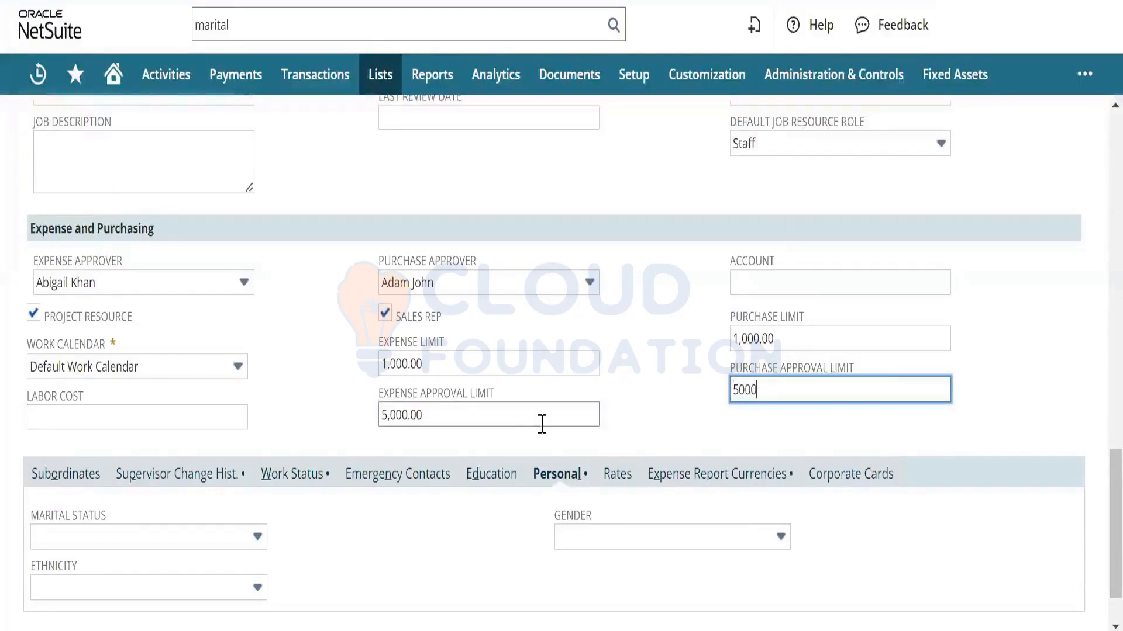
pyautogui.press('Tab')
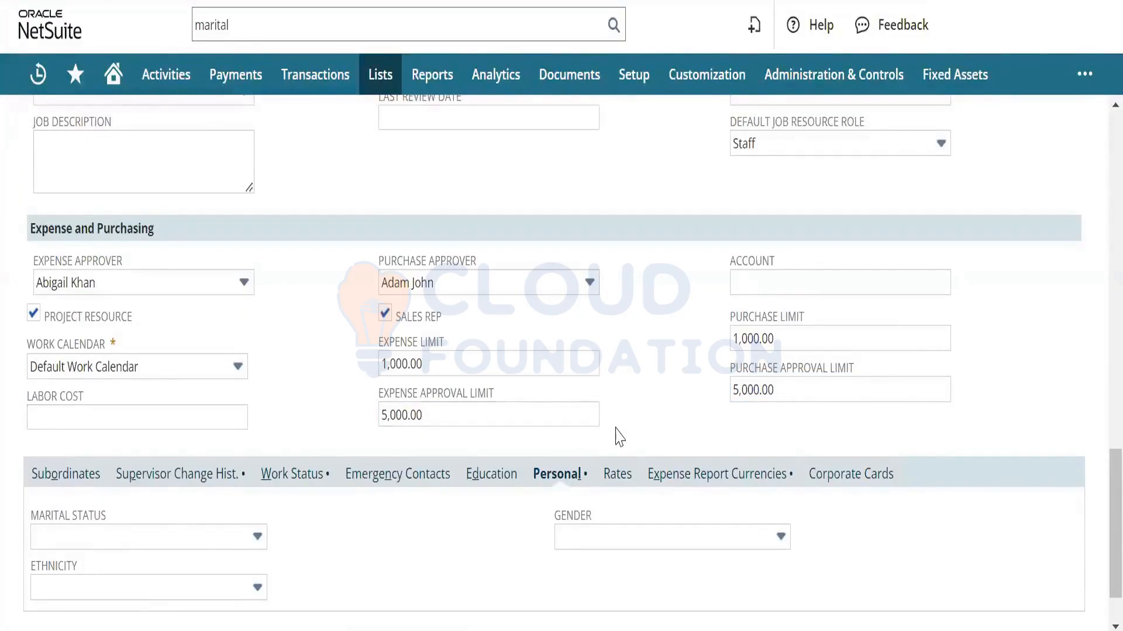
# - Switch to the Notepad notes and add the line "A - Employee" below the Reports heading, after blank lines
pyautogui.click(618, 630)
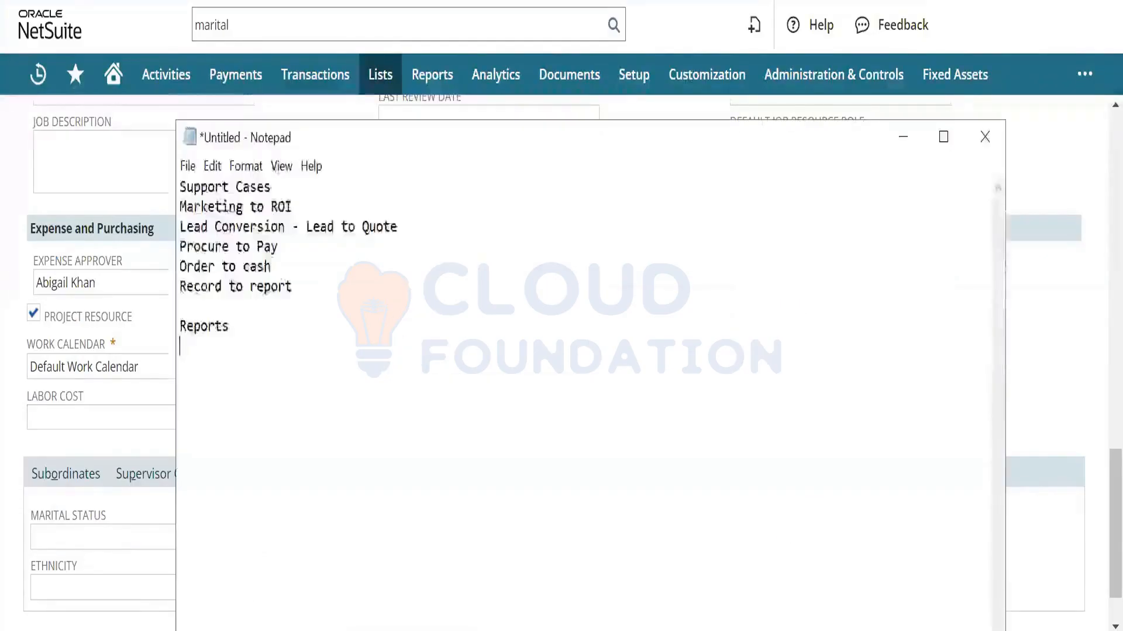
pyautogui.press('Return')
pyautogui.press('Return')
pyautogui.write('A')
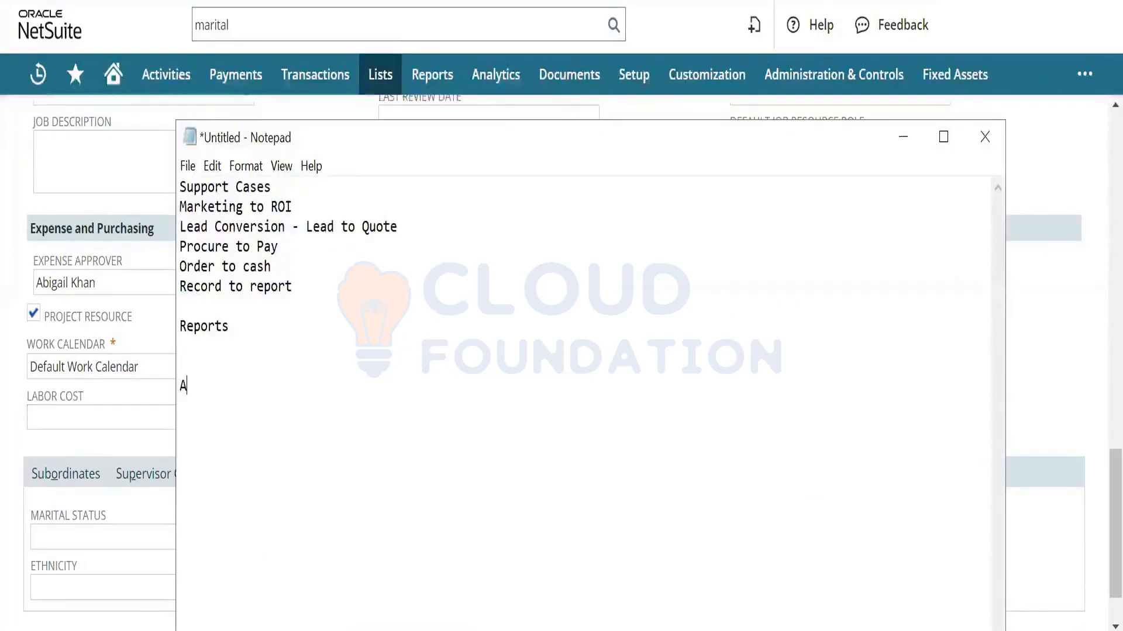
pyautogui.write(' - Employee')
pyautogui.press('Return')
# - Add the line "B - Approver - Supervisor" under the employee line in the notes
pyautogui.write('B-')
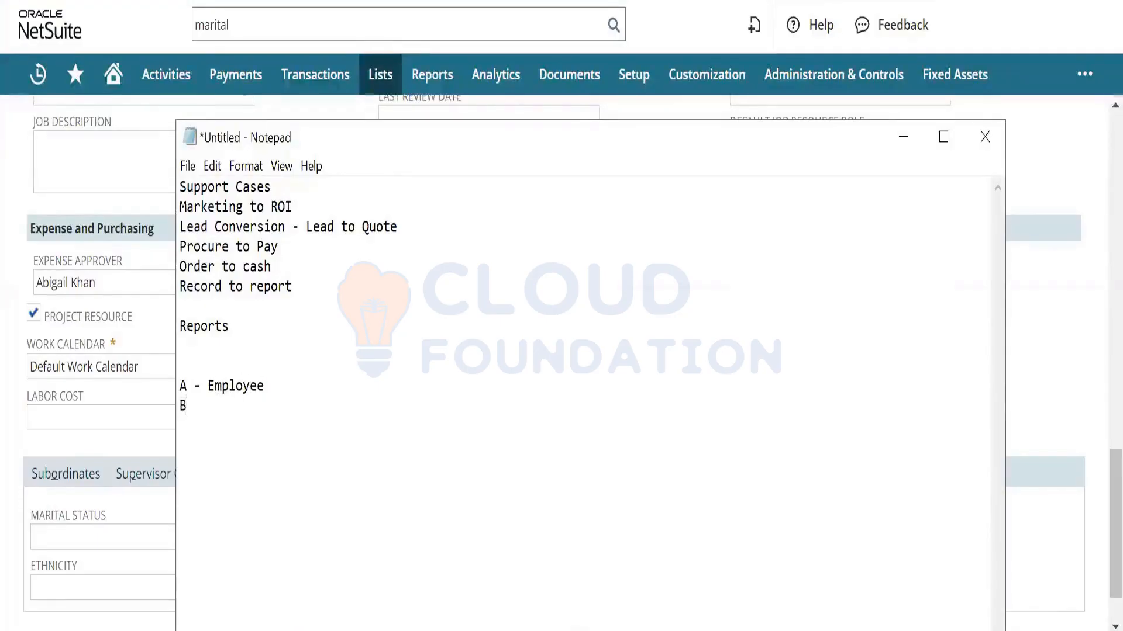
pyautogui.press('BackSpace')
pyautogui.press('BackSpace')
pyautogui.write('- A')
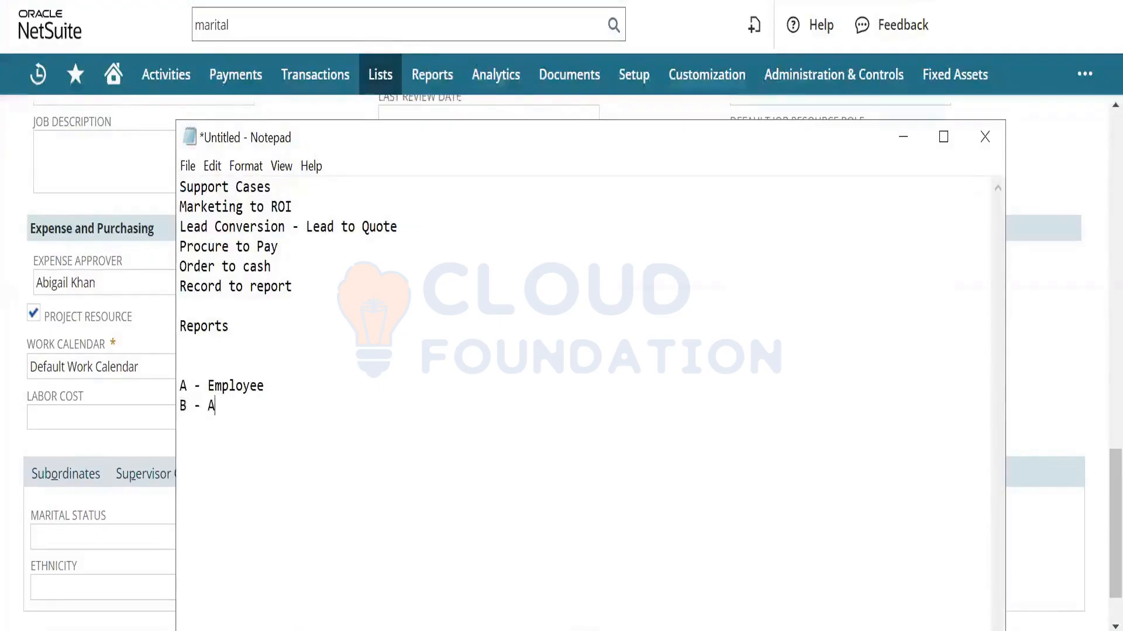
pyautogui.write('pprover - S')
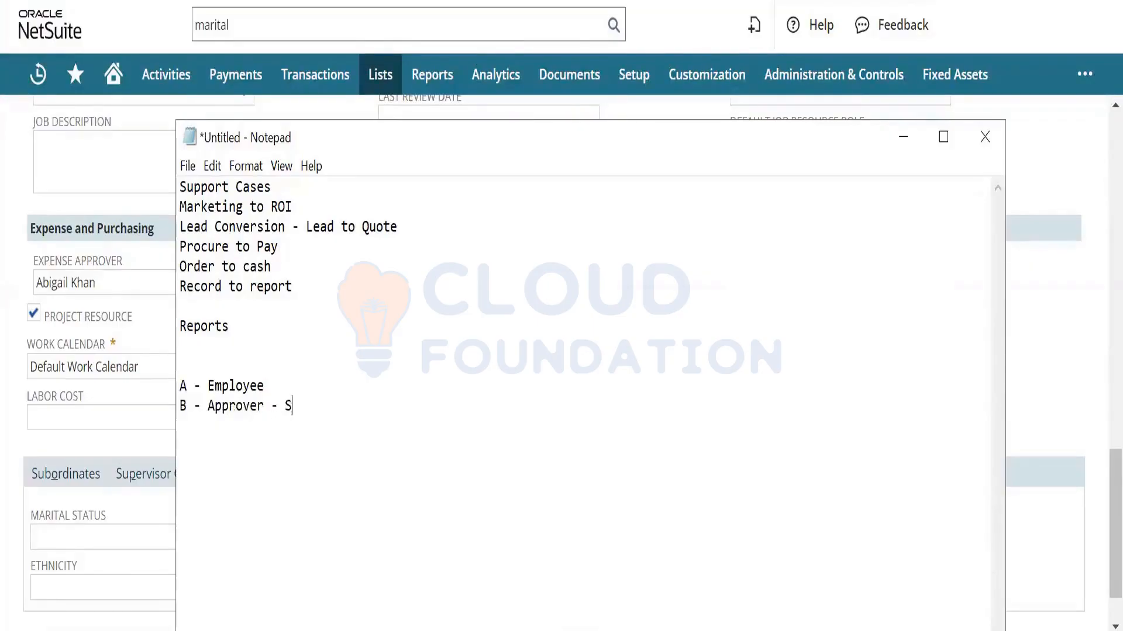
pyautogui.write('upervisor')
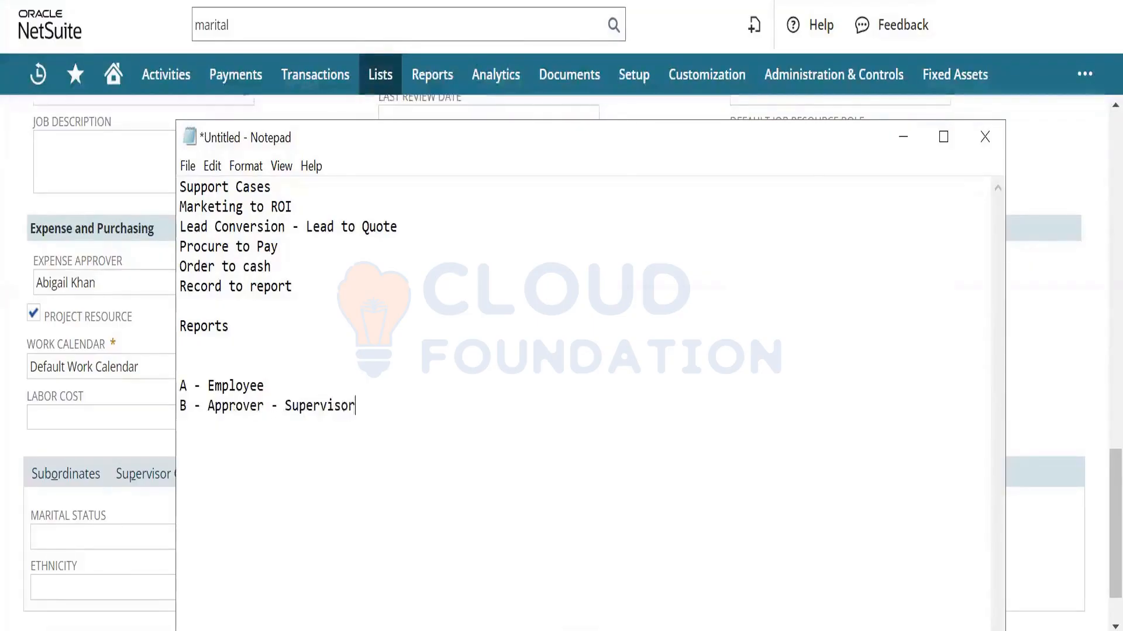
# - Leave a blank line and add "C - Approver's Supervisor" to the notes
pyautogui.press('Return')
pyautogui.press('Return')
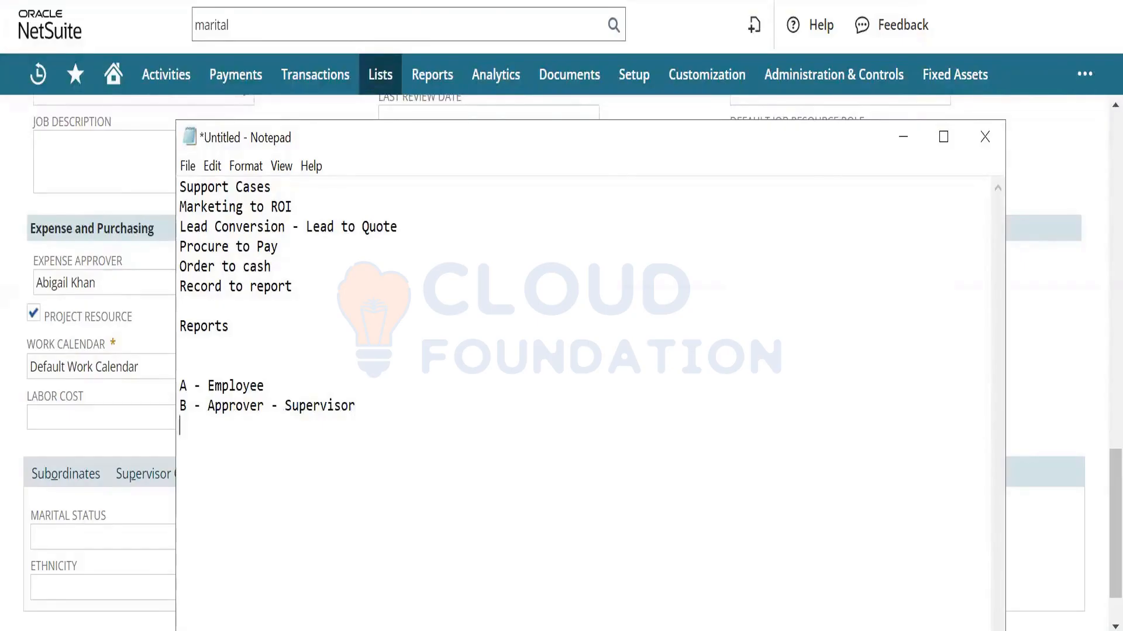
pyautogui.write('C - ')
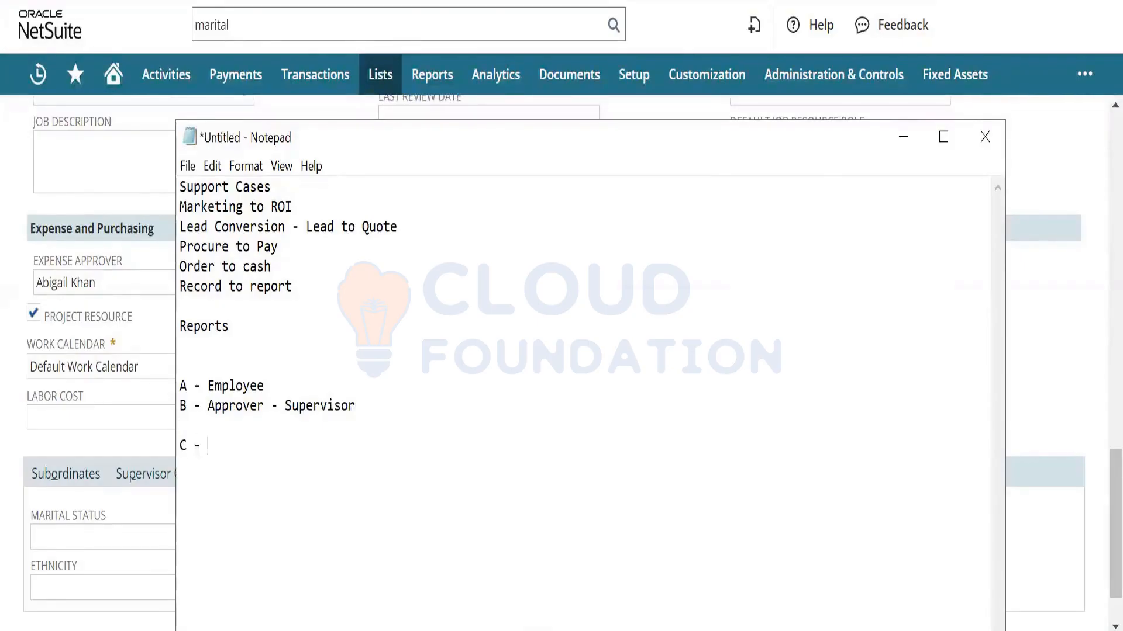
pyautogui.write('Approver')
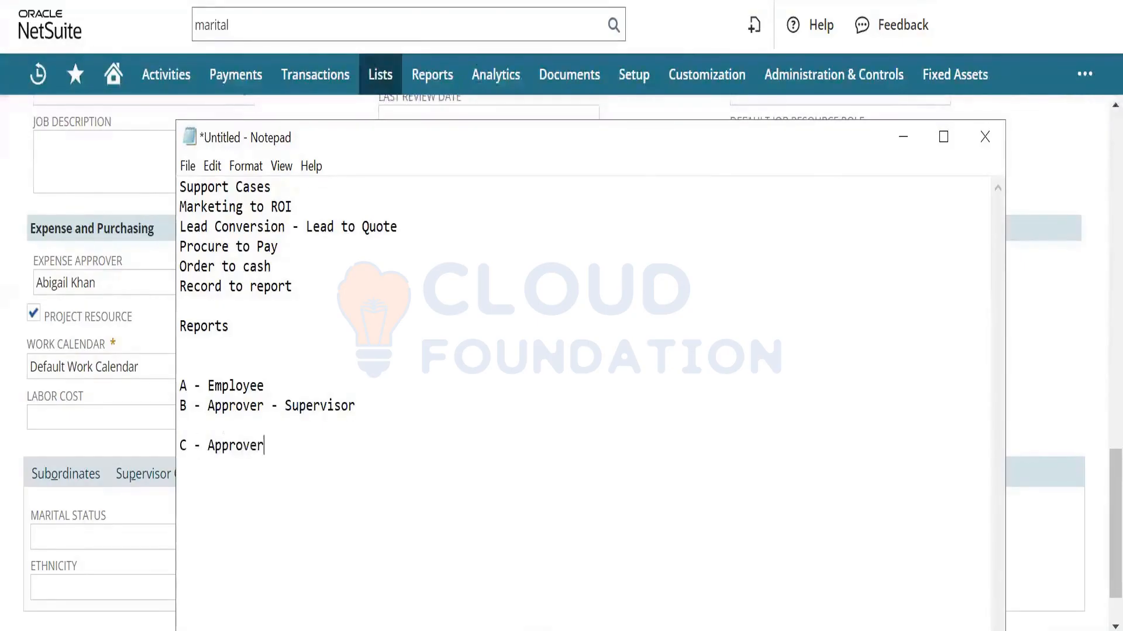
pyautogui.write("'s Super")
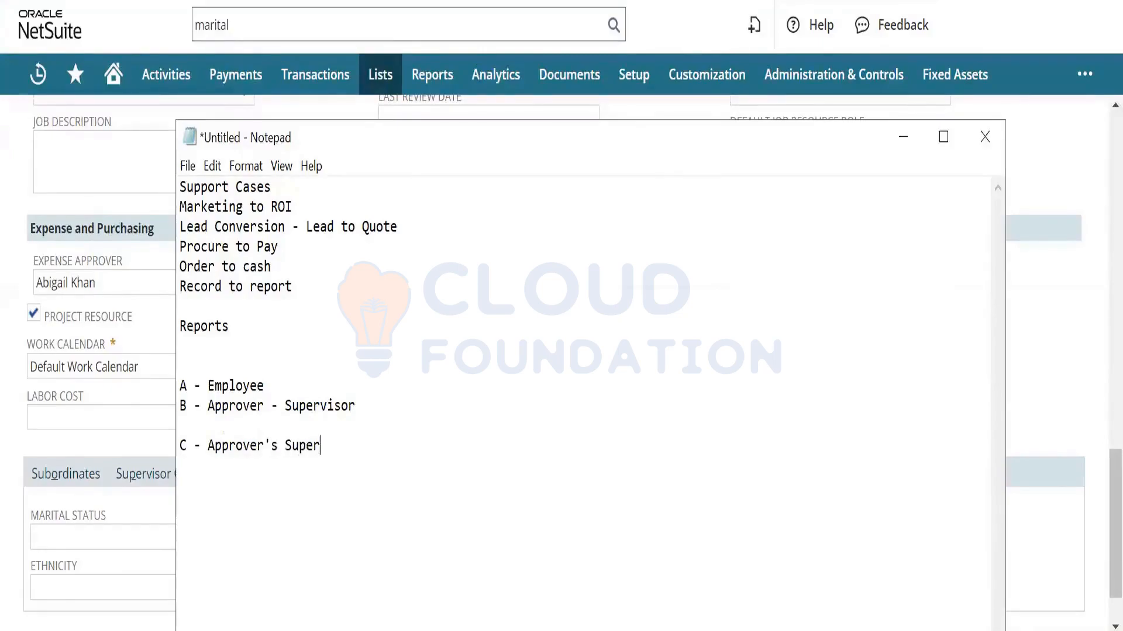
pyautogui.write('visor')
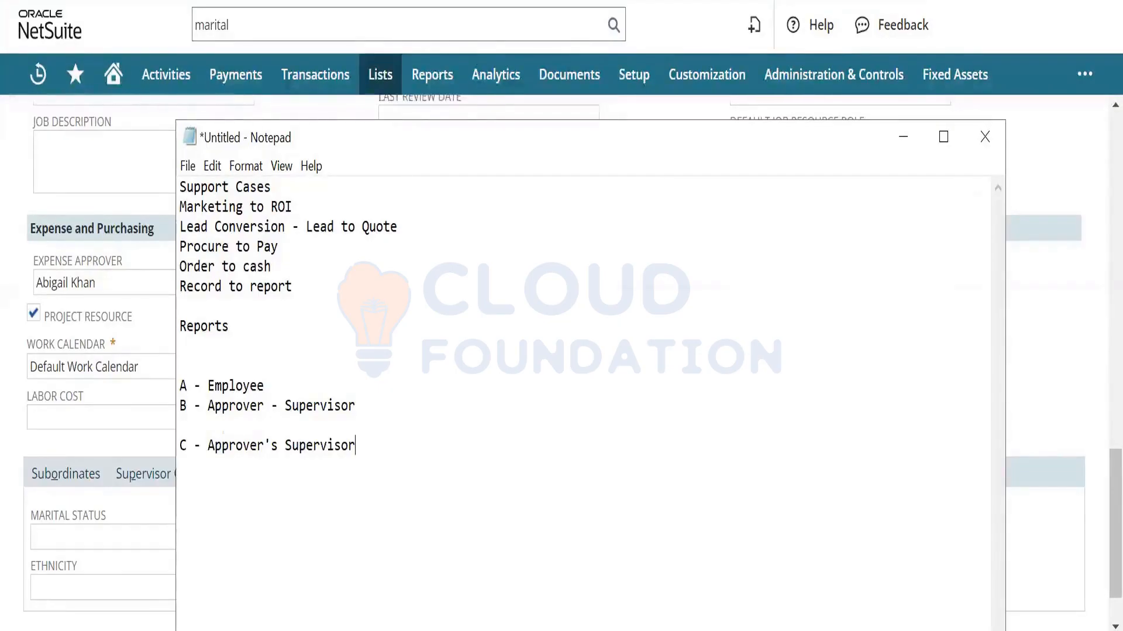
# - Append 4999 to the Employee line and "- APPROVER" to the B line of the notes
pyautogui.click(360, 372)
pyautogui.click(286, 384)
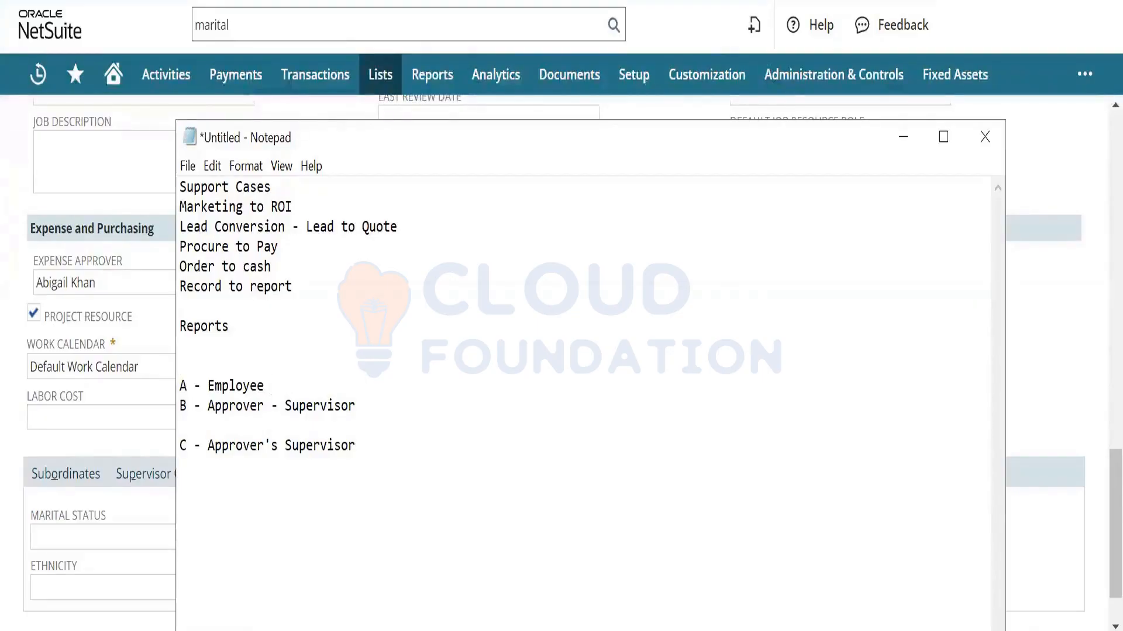
pyautogui.write('4999')
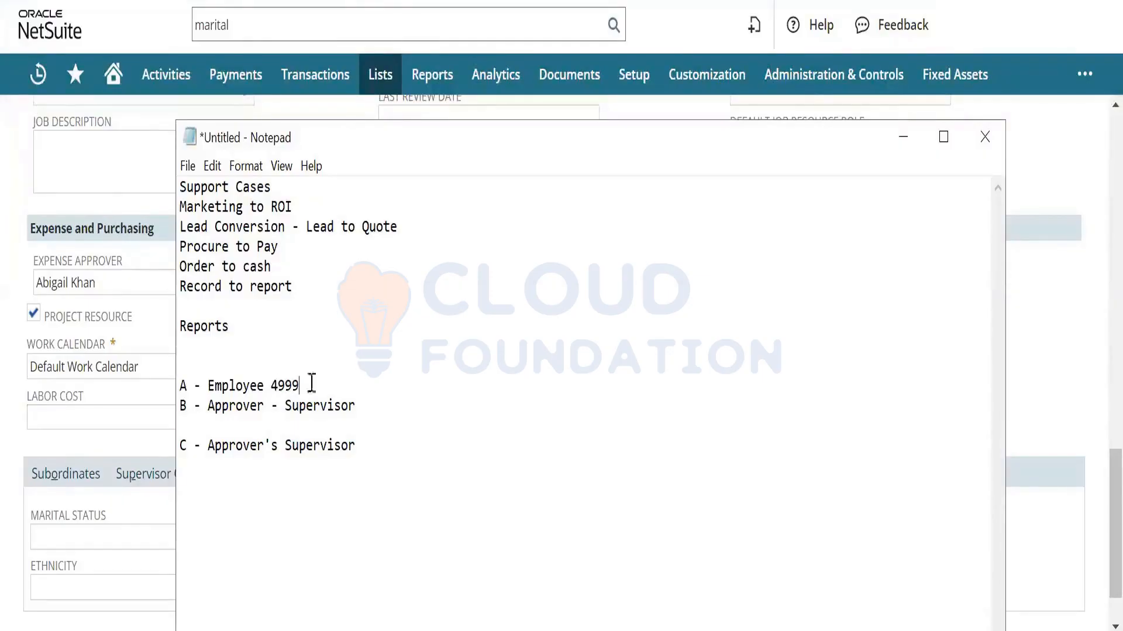
pyautogui.click(367, 401)
pyautogui.write('- AP')
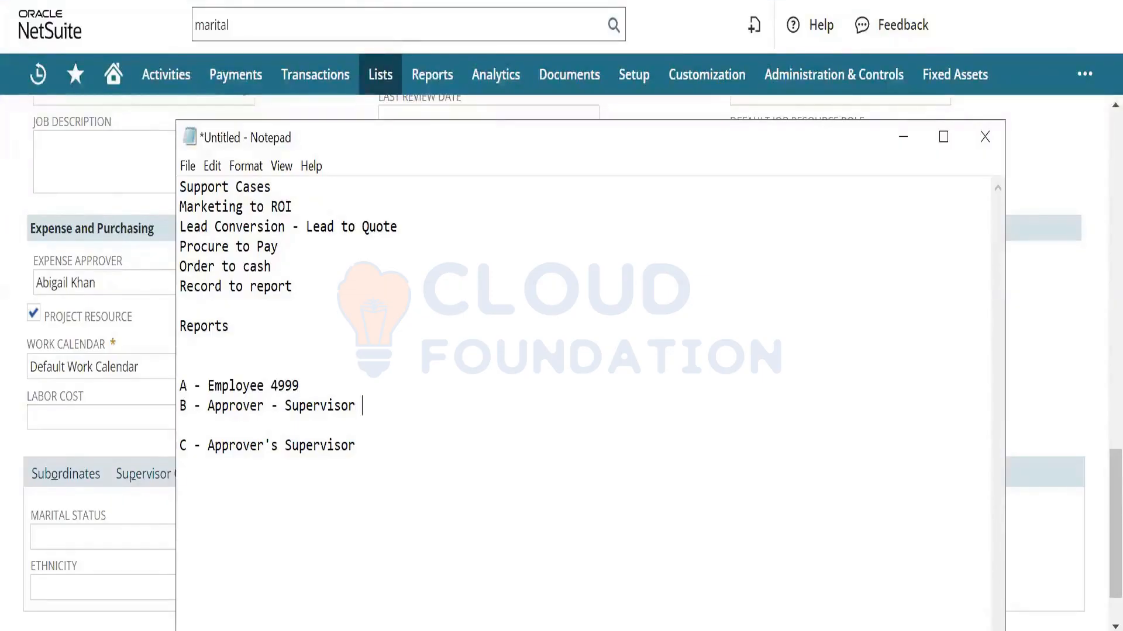
pyautogui.write('PROVER')
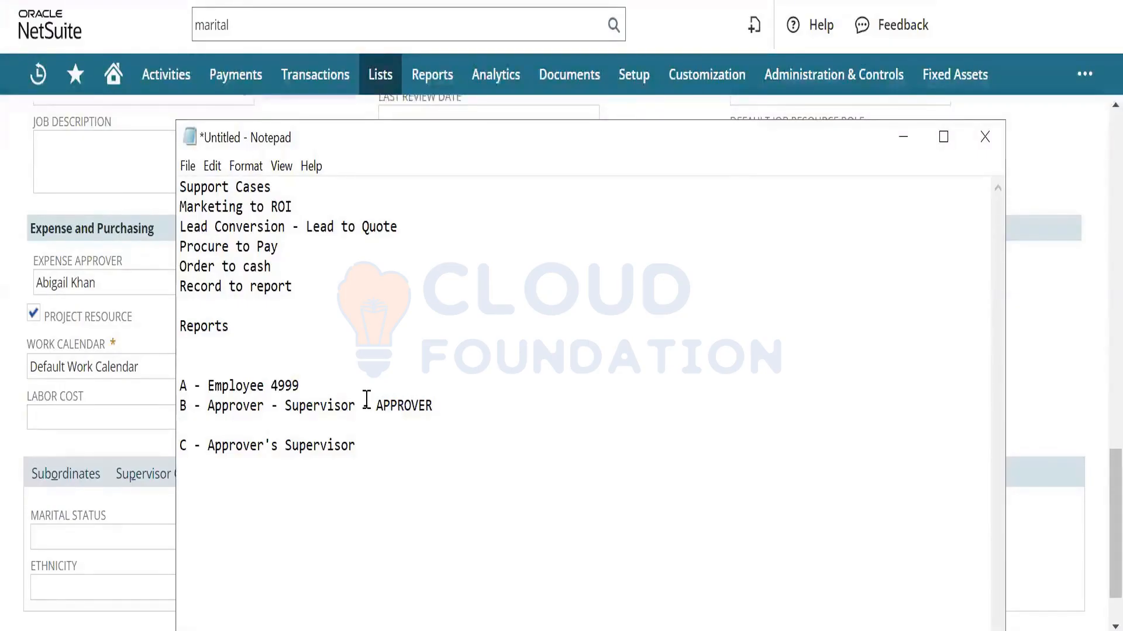
# - Append "- 2nd Approver" to the C line of the notes
pyautogui.click(376, 431)
pyautogui.write('- 2nd')
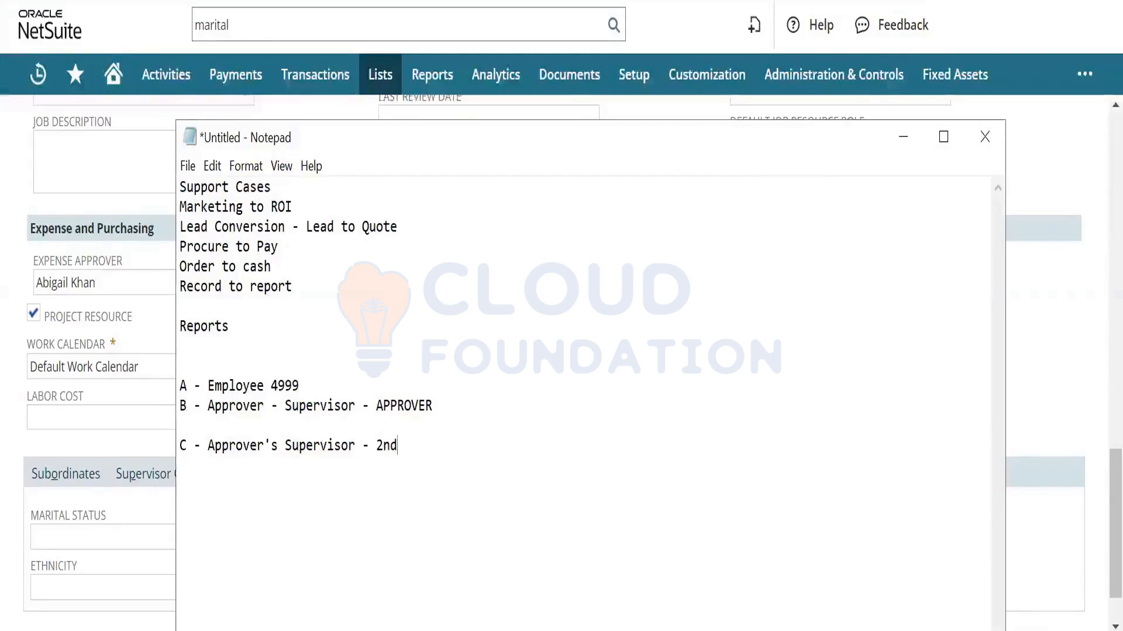
pyautogui.write(' Apprv')
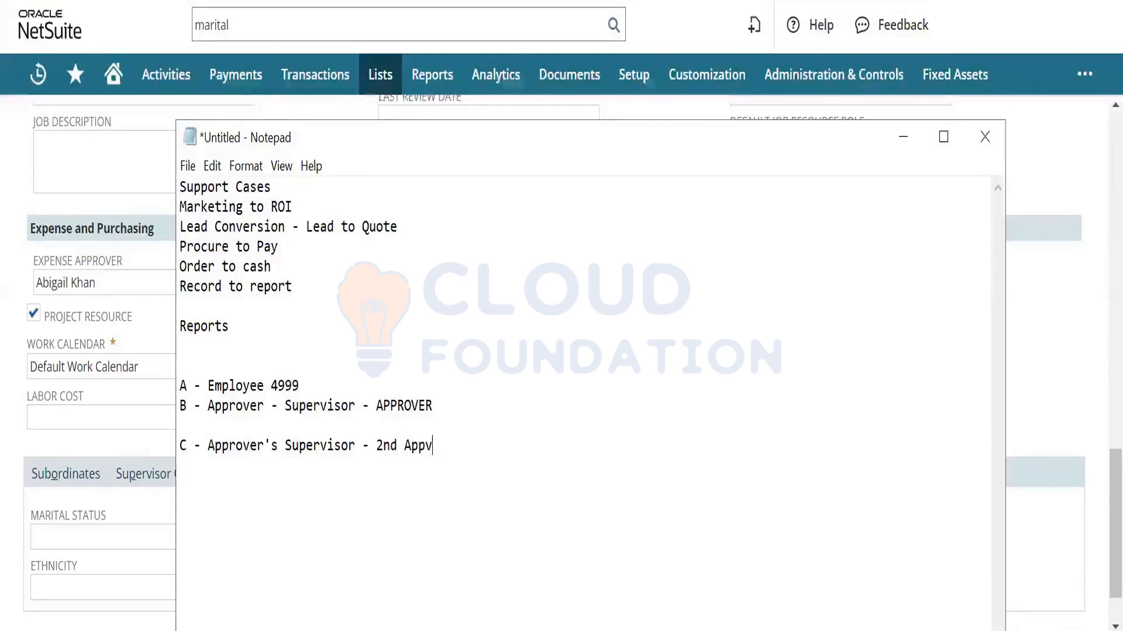
pyautogui.press('BackSpace')
pyautogui.press('BackSpace')
pyautogui.write('rover')
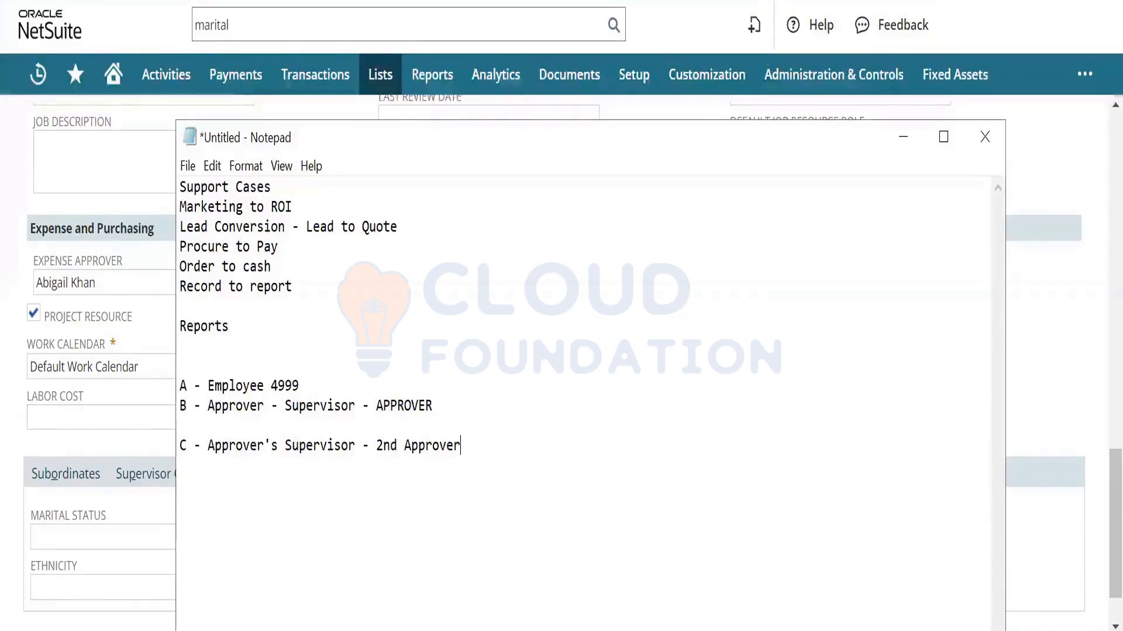
# - Check the purchase limit on the NetSuite employee record, then return to Notepad and add 1000 to the end of the B line
pyautogui.hotkey('alt', 'Tab')
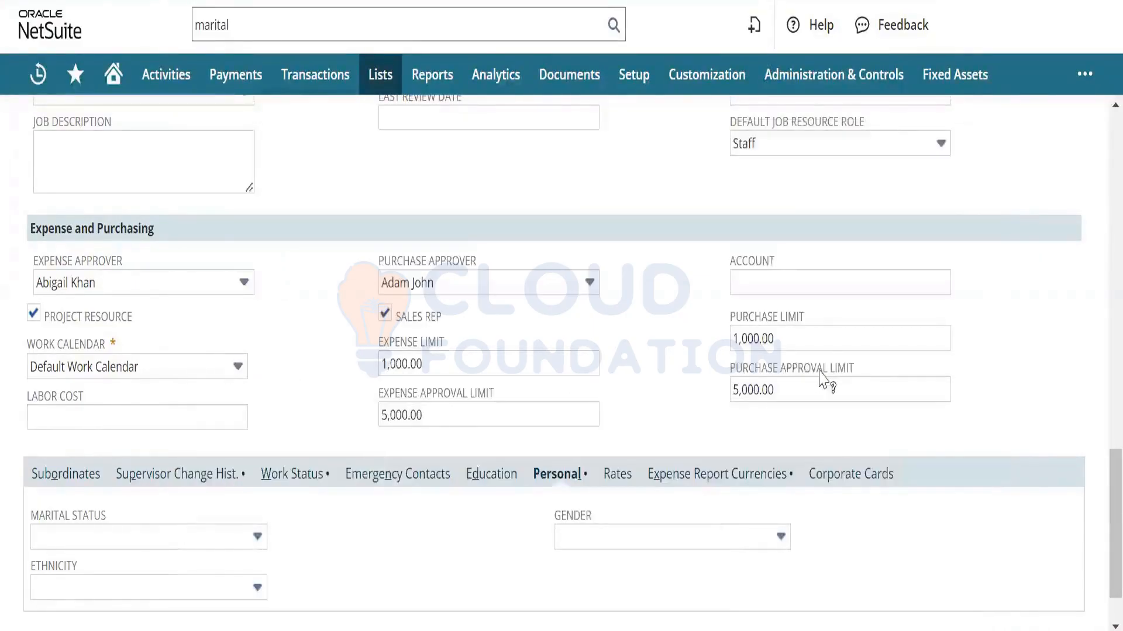
pyautogui.moveTo(798, 337); pyautogui.dragTo(726, 339)
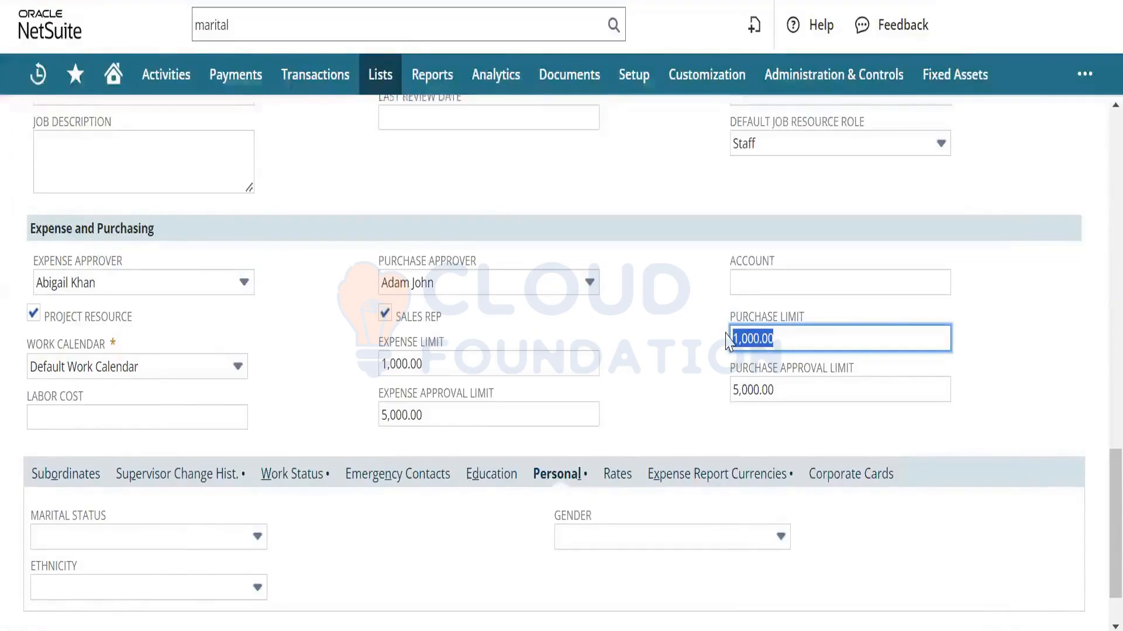
pyautogui.hotkey('alt', 'Tab')
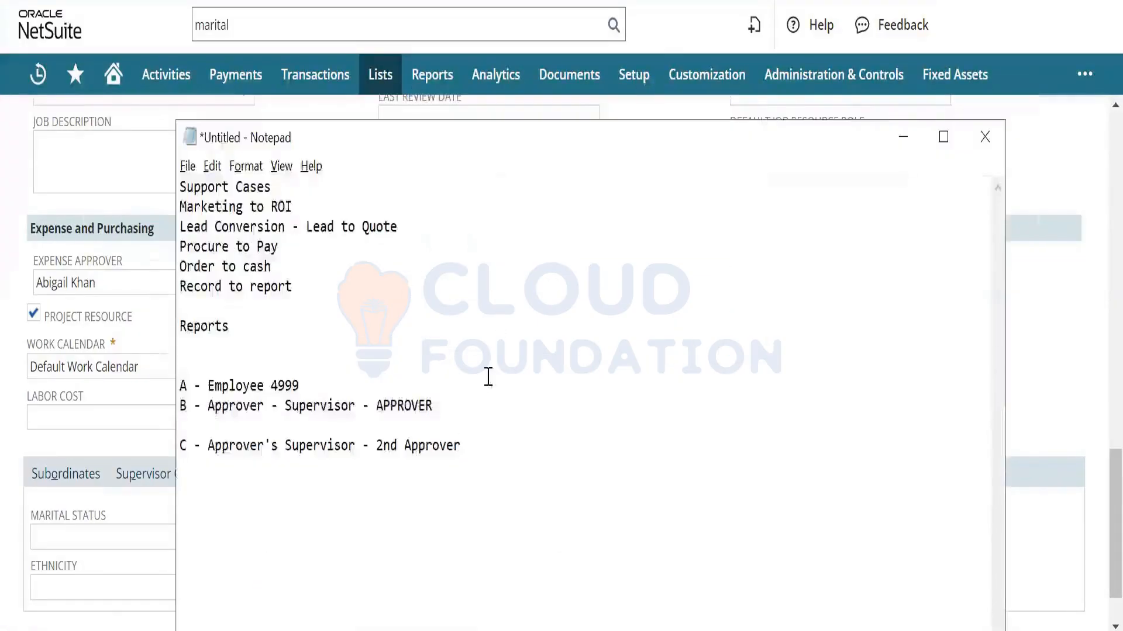
pyautogui.click(471, 407)
pyautogui.write('1000')
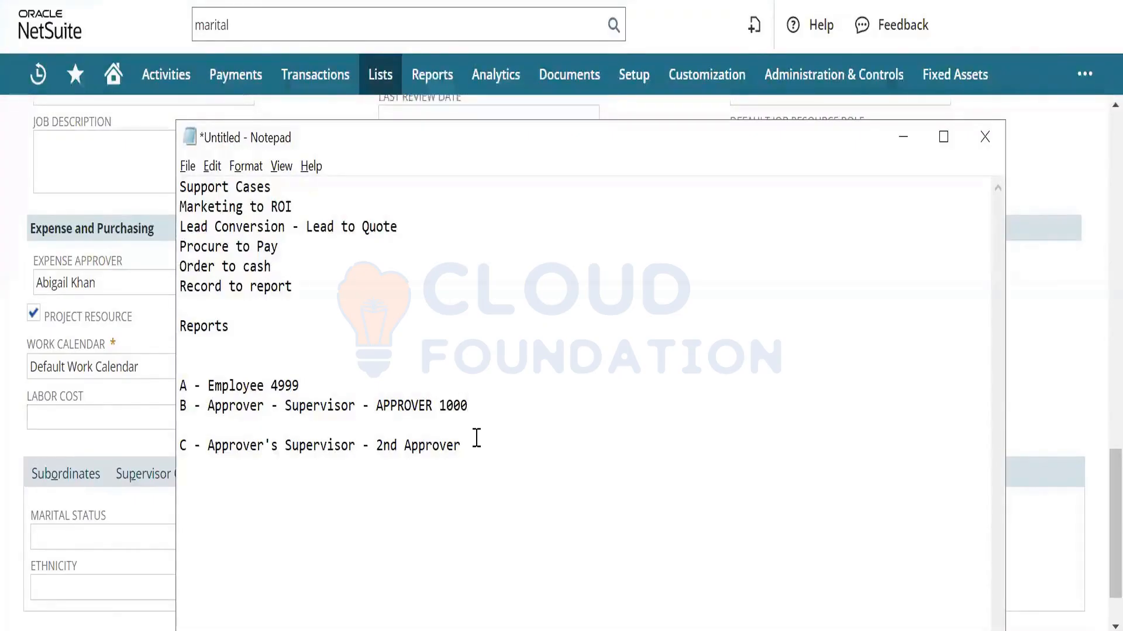
# - Switch back to the NetSuite employee record and set both the expense limit and the purchase limit to 5000
pyautogui.hotkey('alt', 'Tab')
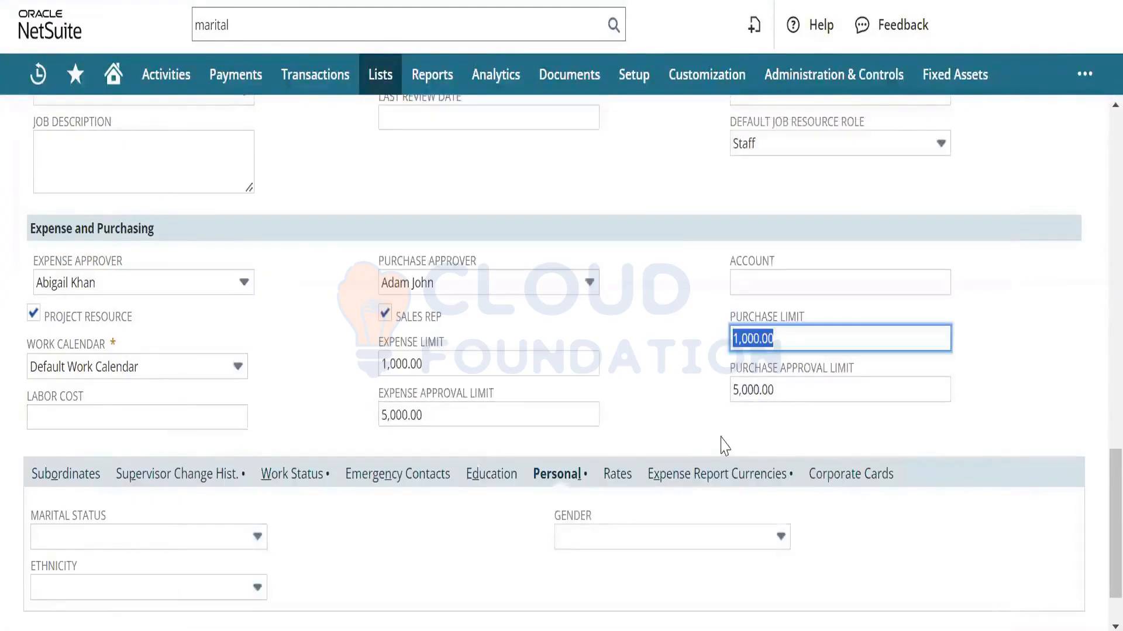
pyautogui.click(478, 361)
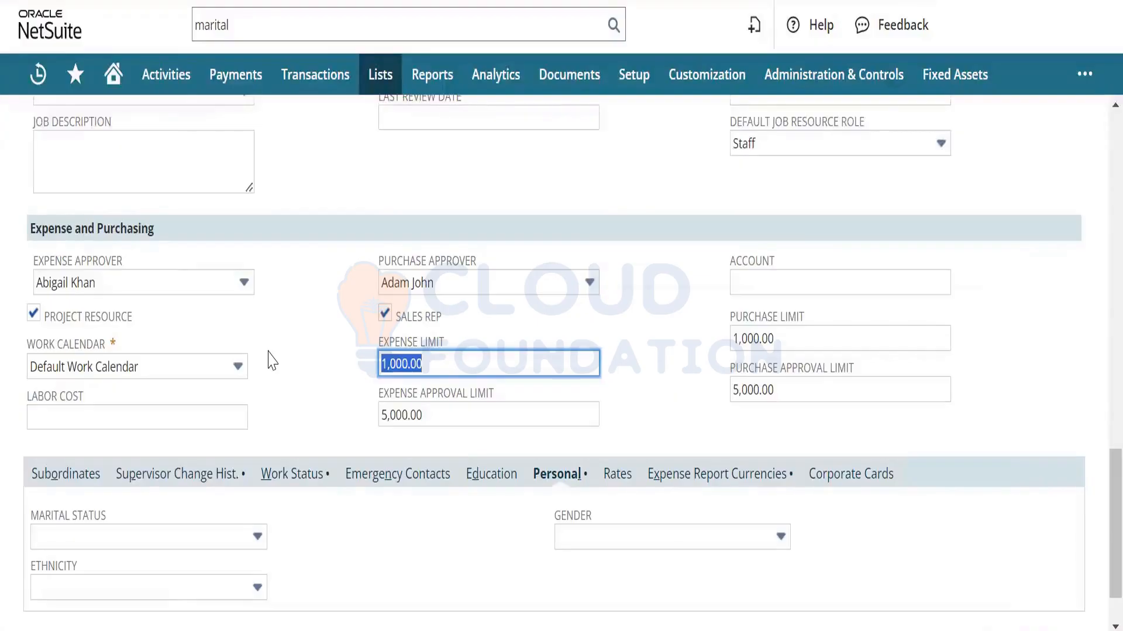
pyautogui.write('5000')
pyautogui.press('Tab')
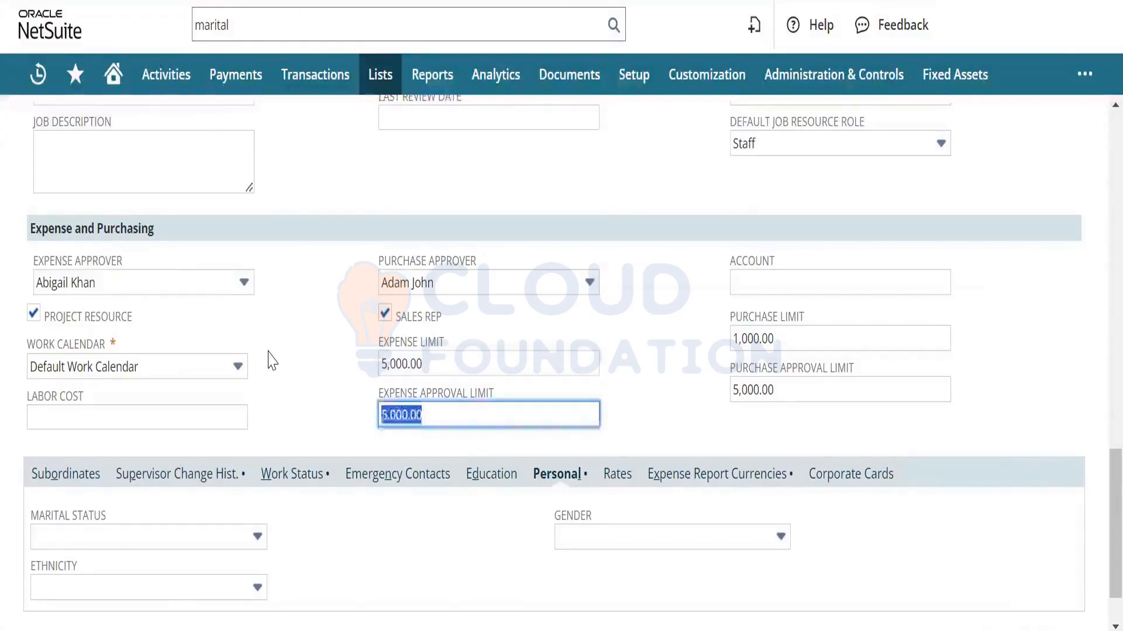
pyautogui.click(791, 341)
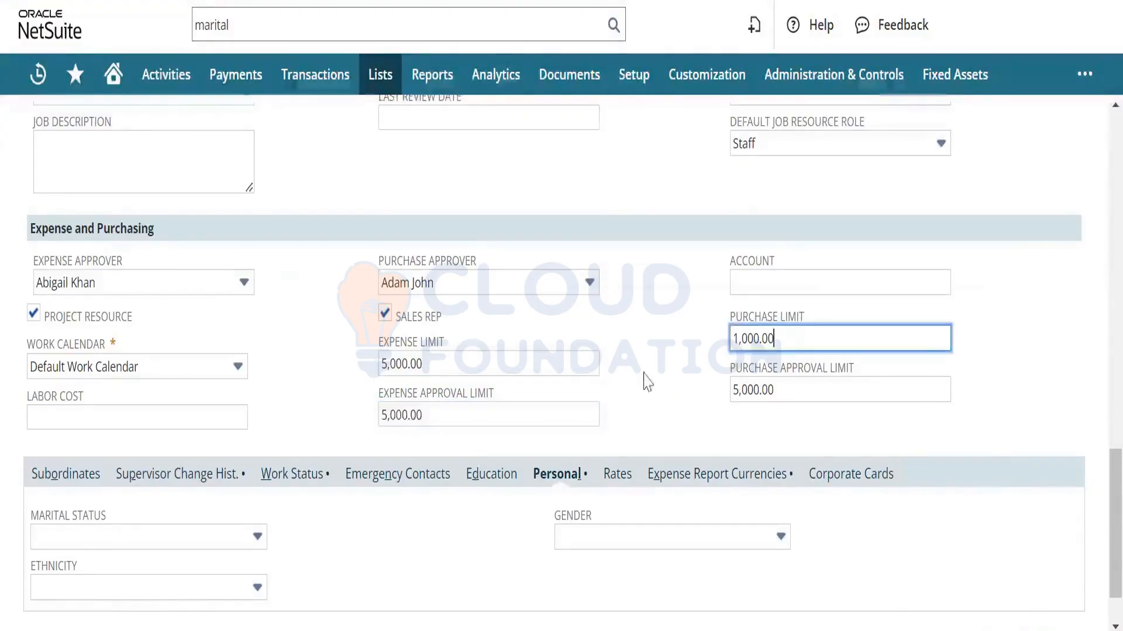
pyautogui.write('5000')
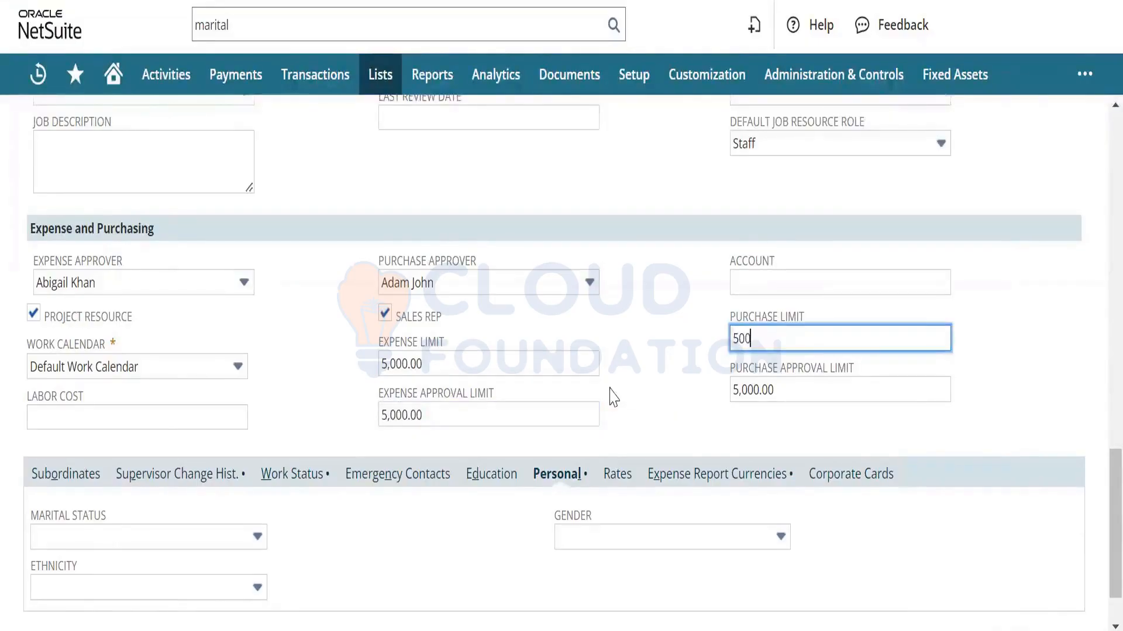
pyautogui.press('Tab')
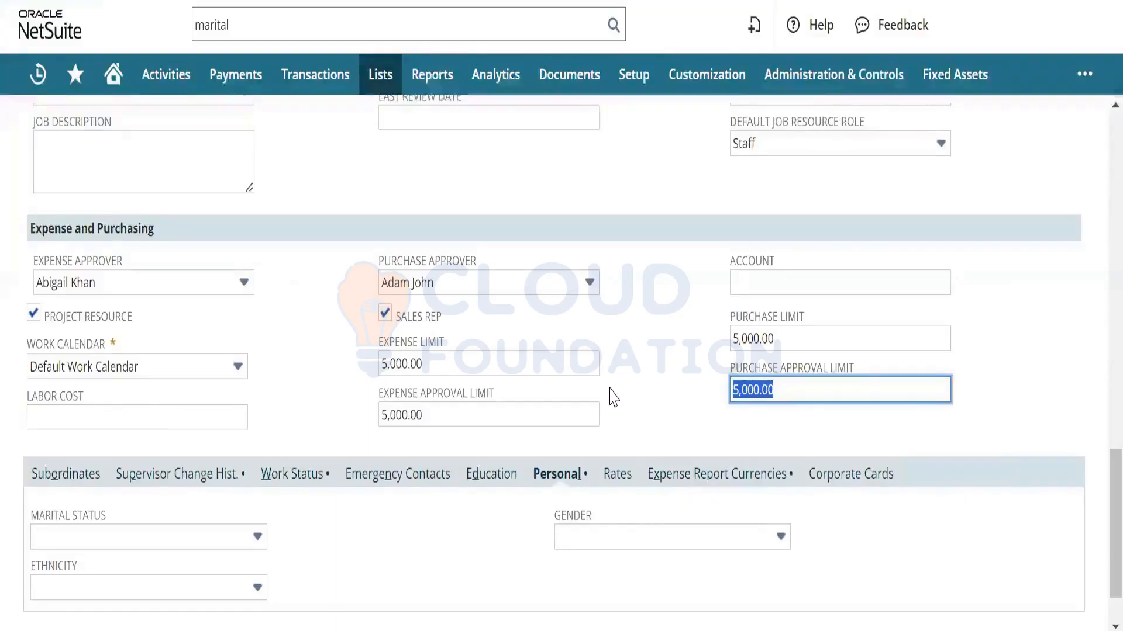
# - Compare the approval chain in the Notepad notes with the limits in the employee's Expense and Purchasing section
pyautogui.hotkey('alt', 'Tab')
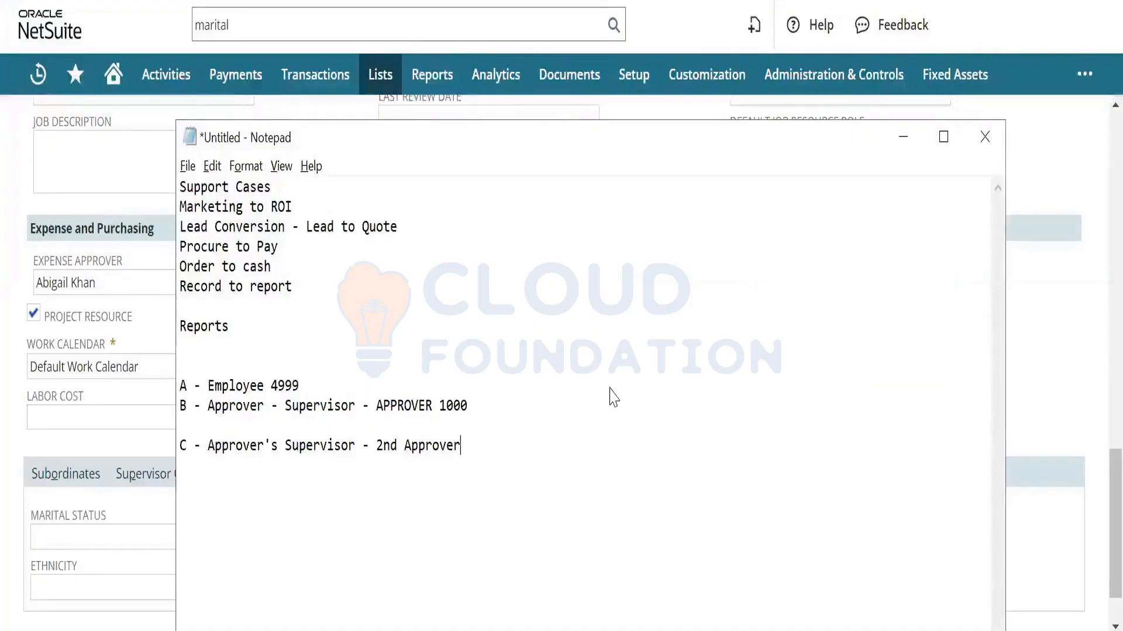
pyautogui.hotkey('alt', 'Tab')
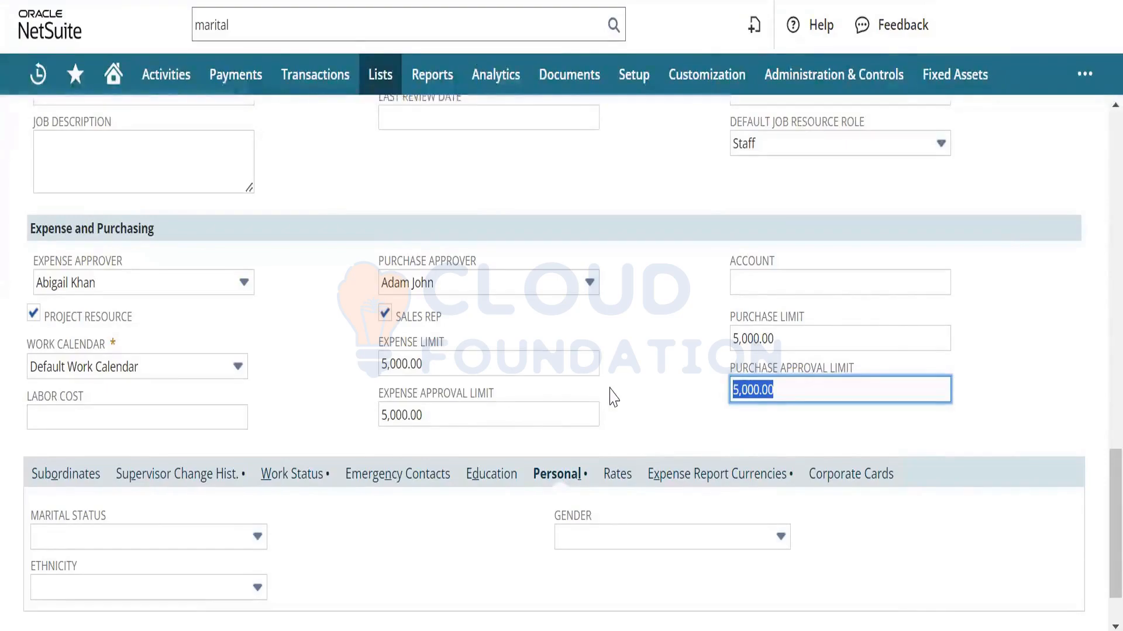
pyautogui.hotkey('alt', 'Tab')
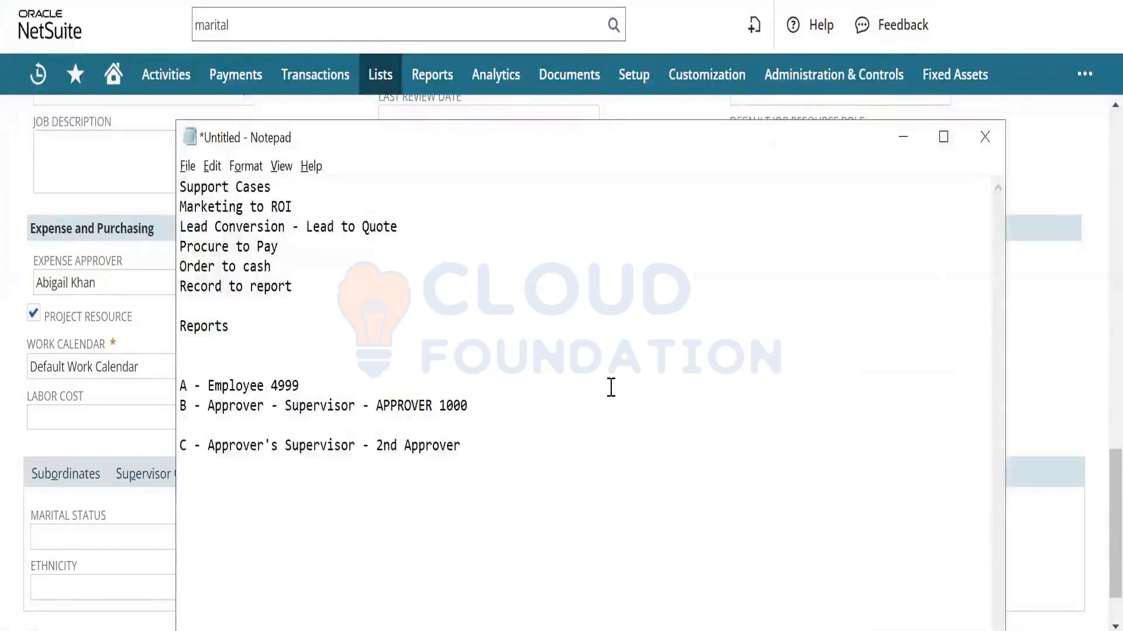
pyautogui.hotkey('alt', 'Tab')
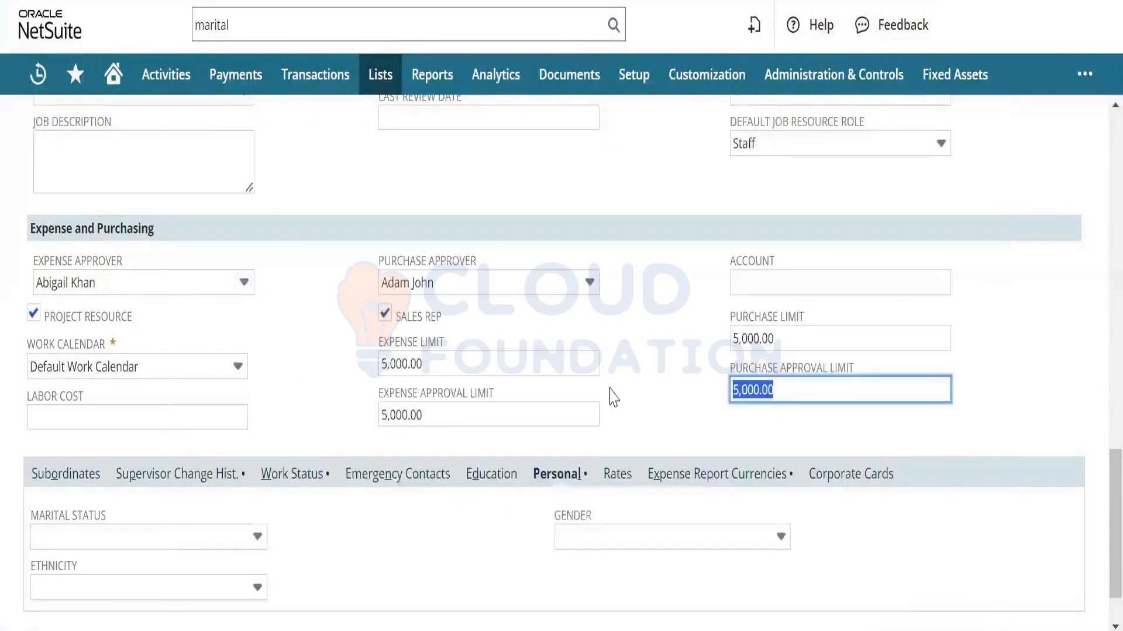
pyautogui.click(612, 397)
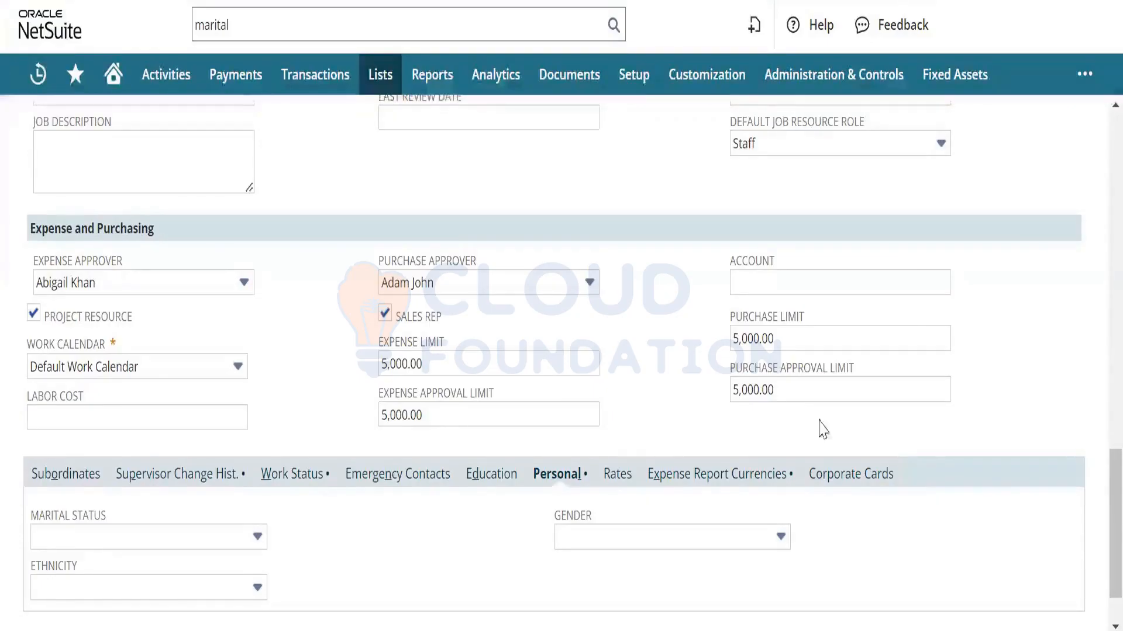
pyautogui.moveTo(1096, 531); pyautogui.dragTo(1098, 502)
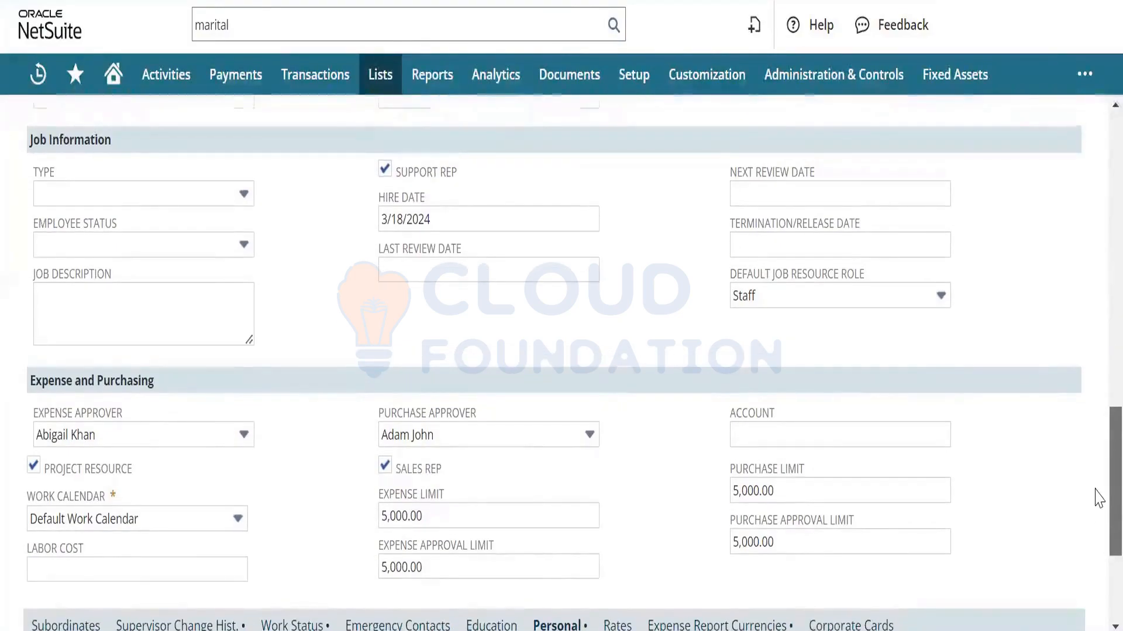
pyautogui.scroll(-1, 1098, 522)
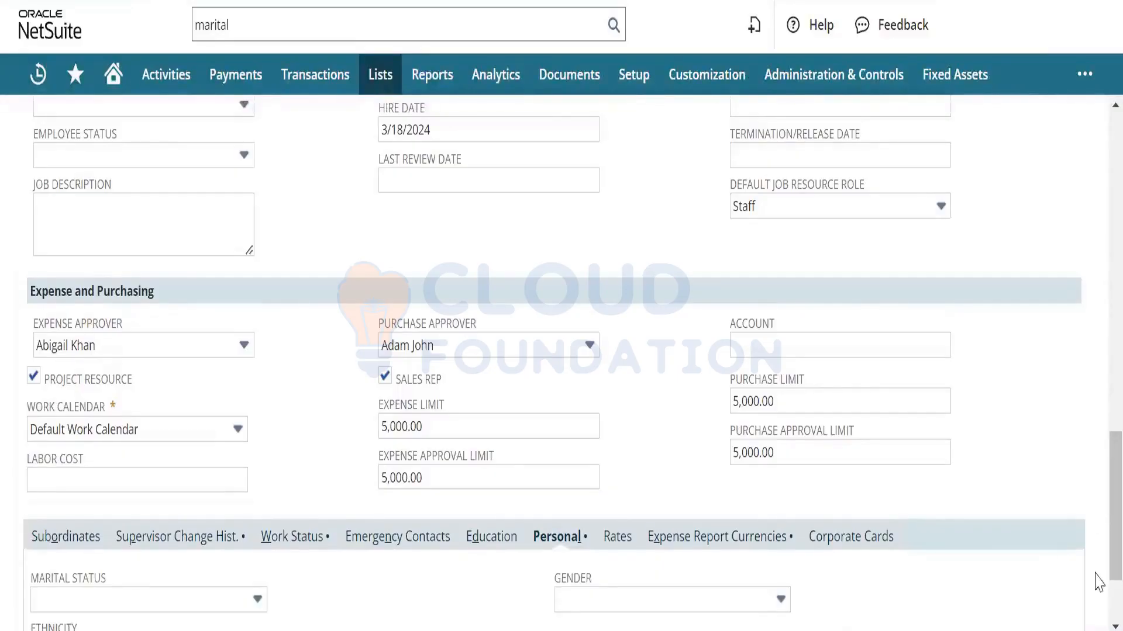
# - Review the Marketing subscriptions, access options and assigned roles on the employee record, keeping the page open without reloading it
pyautogui.moveTo(1095, 563); pyautogui.dragTo(1095, 475)
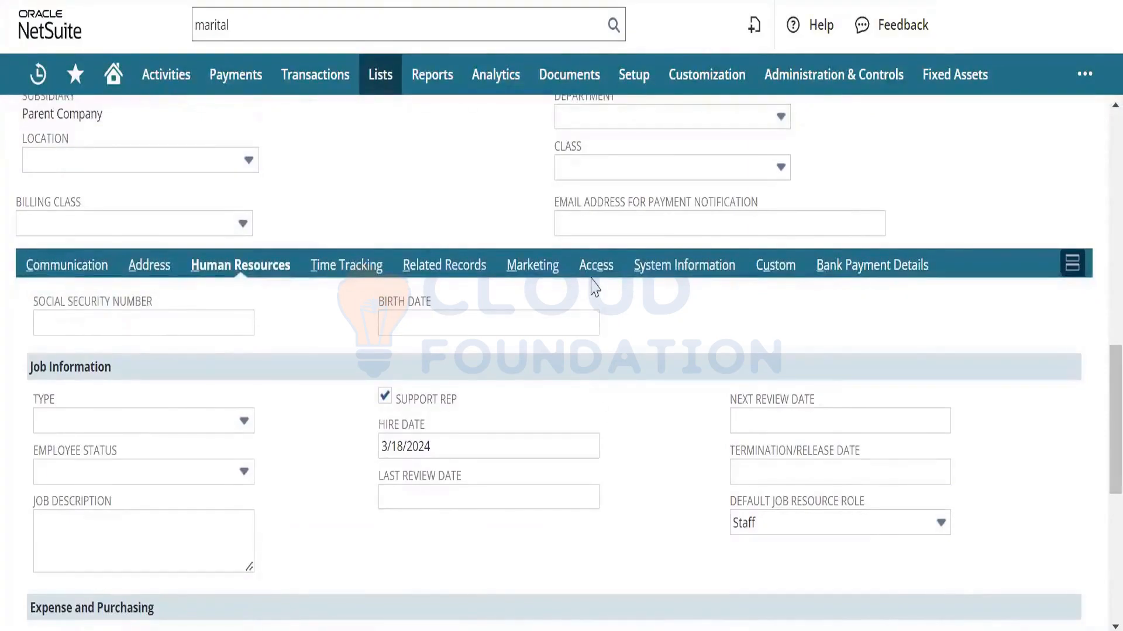
pyautogui.click(535, 285)
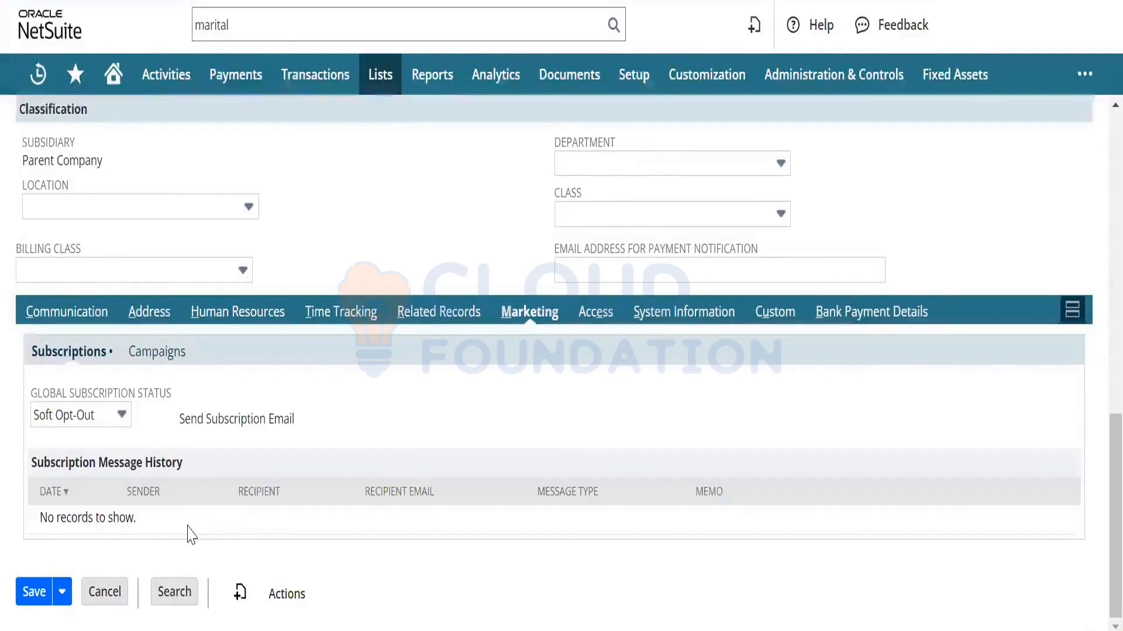
pyautogui.click(589, 319)
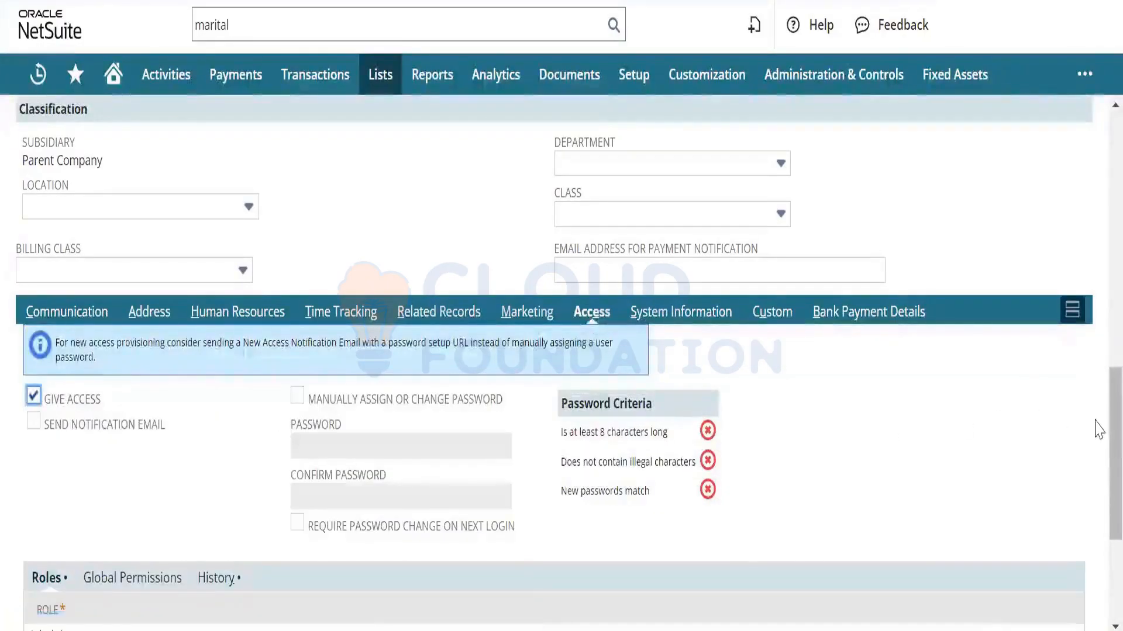
pyautogui.scroll(-3, 1094, 459)
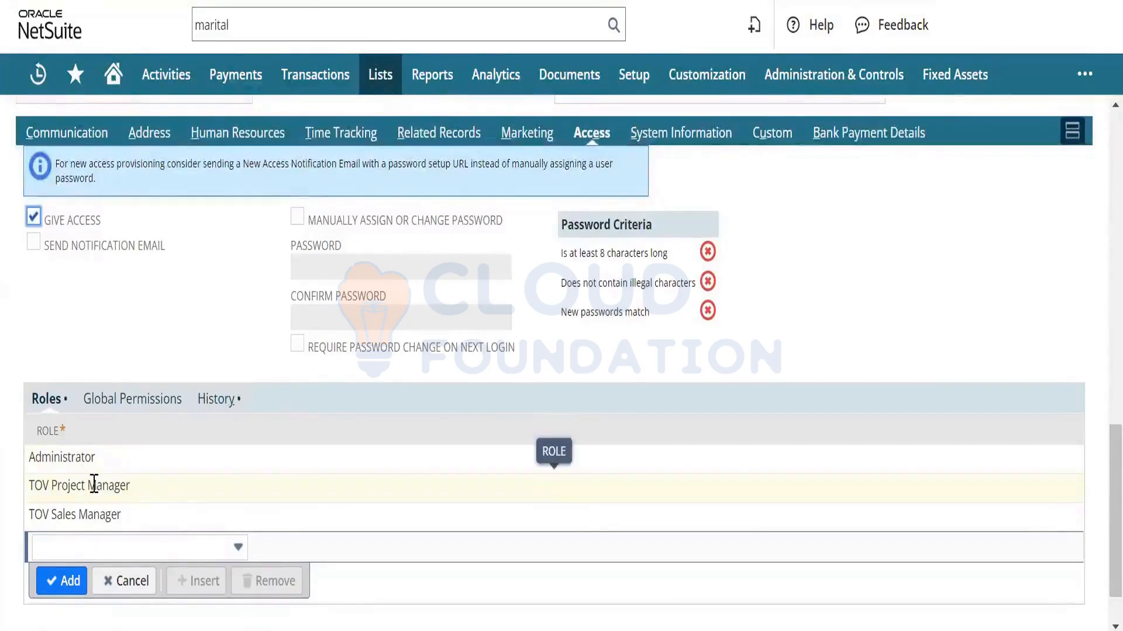
pyautogui.press('F5')
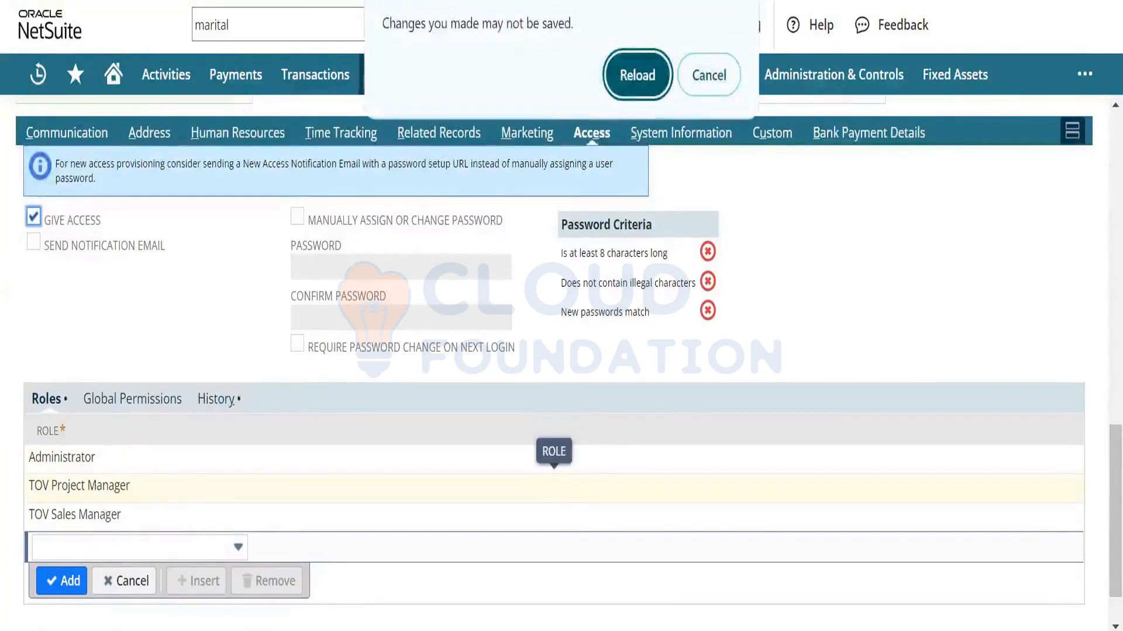
pyautogui.click(719, 74)
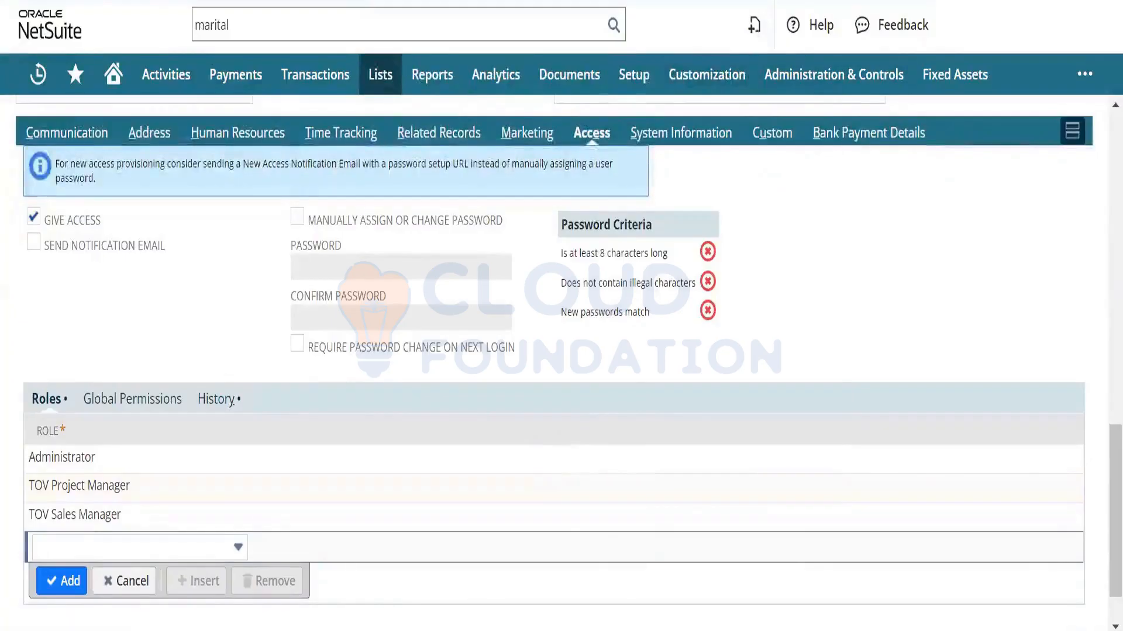
pyautogui.moveTo(1007, 102)
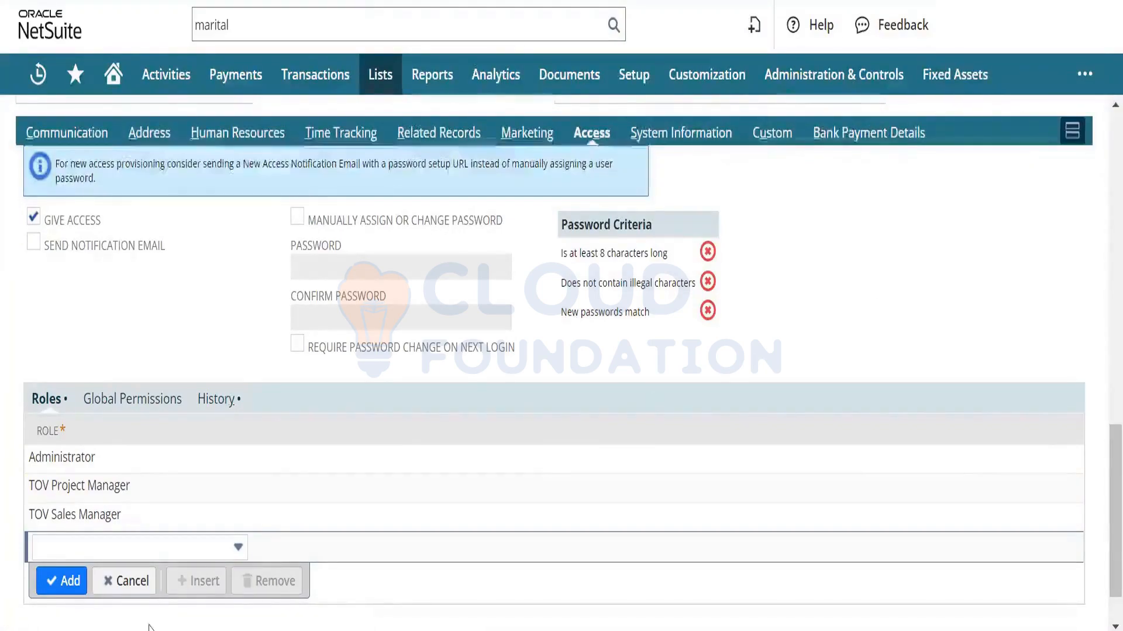
# - Add the A/P Clerk role to the employee's access roles and save the employee record
pyautogui.click(188, 551)
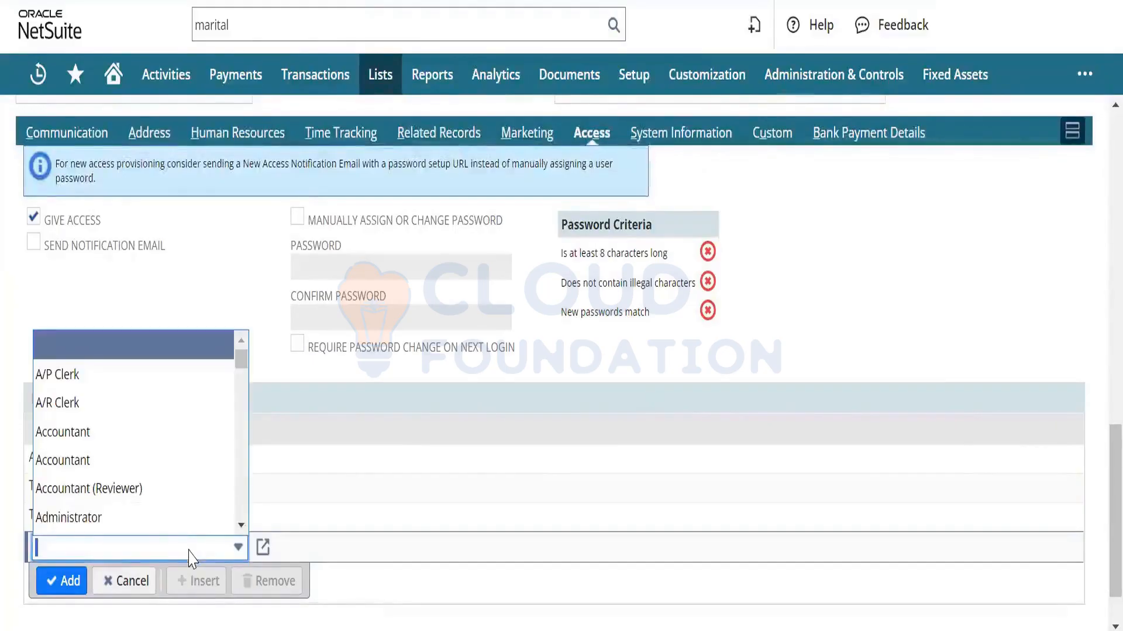
pyautogui.click(192, 383)
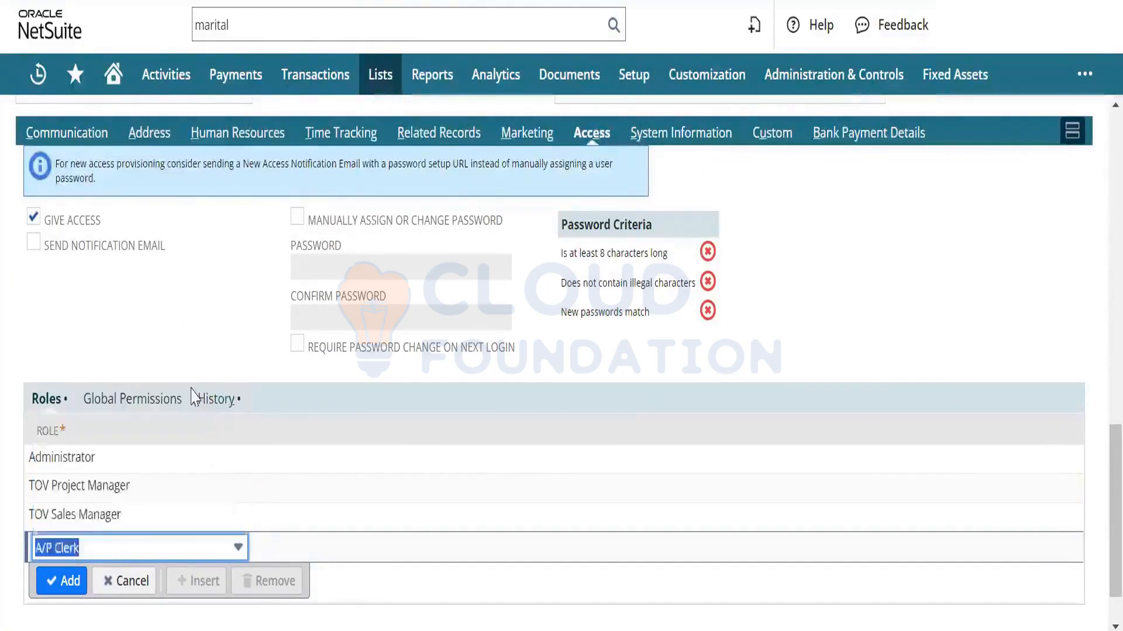
pyautogui.click(62, 581)
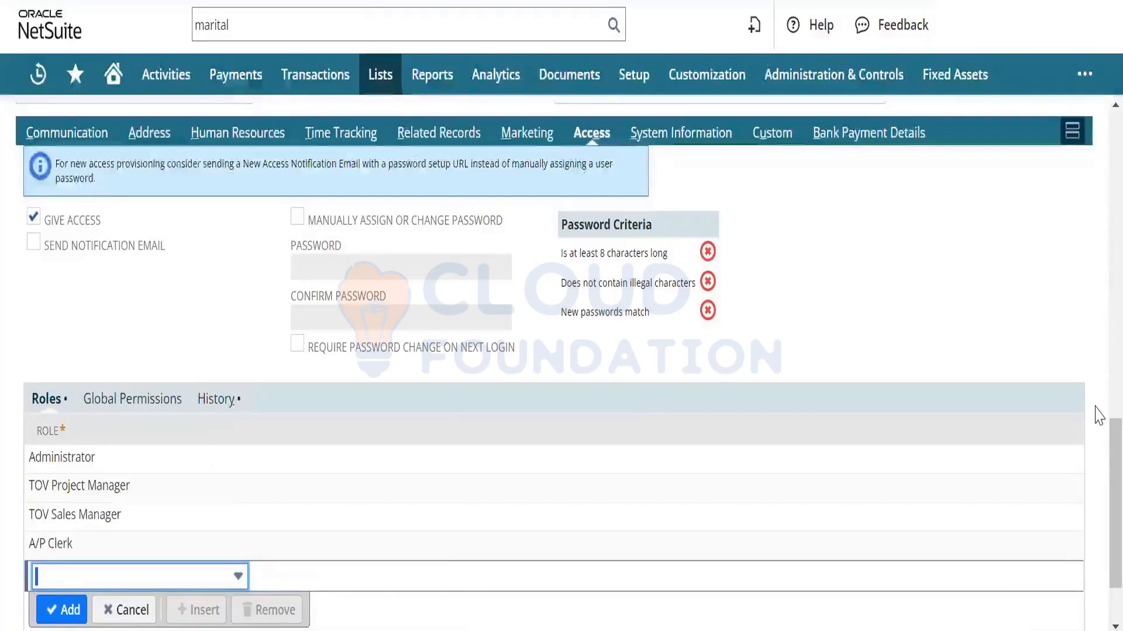
pyautogui.scroll(-2, 1098, 468)
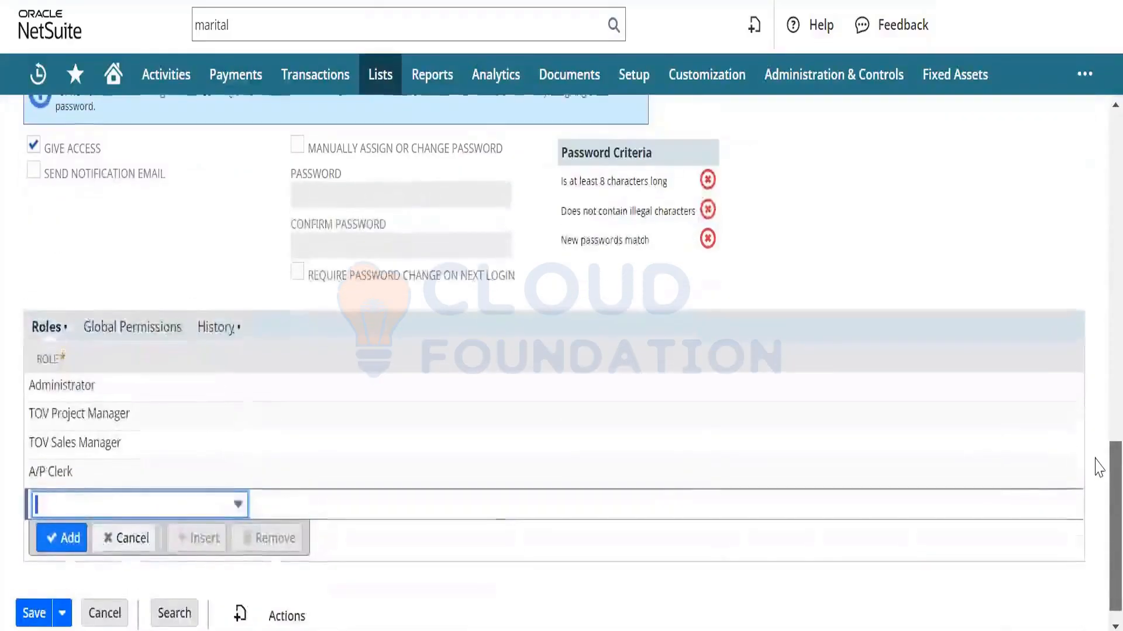
pyautogui.scroll(2, 1099, 462)
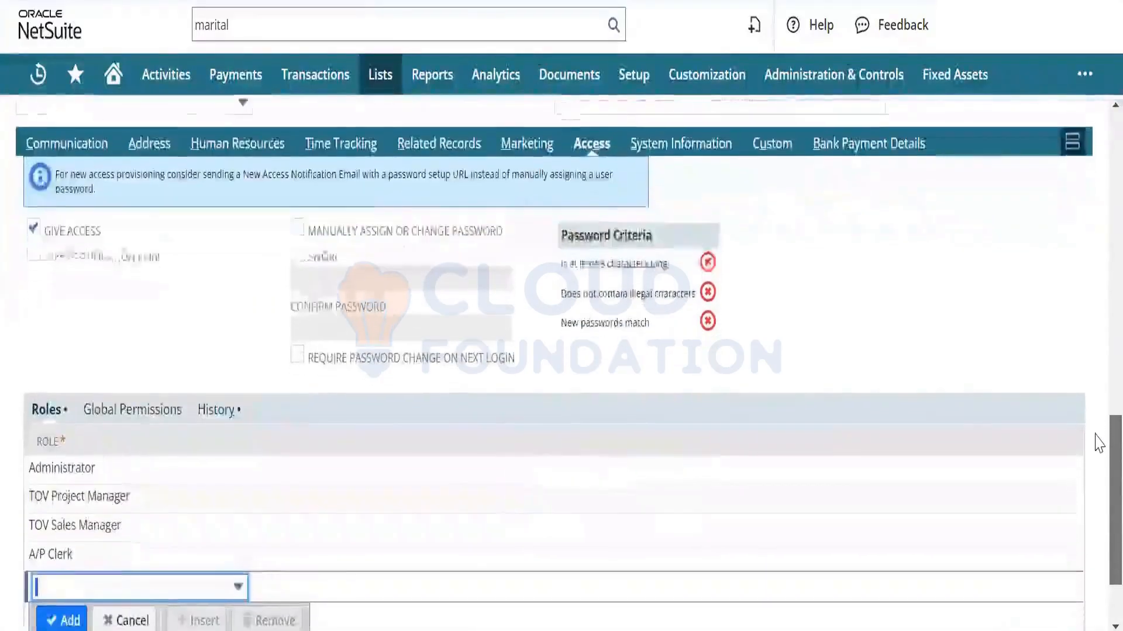
pyautogui.scroll(-2, 1097, 453)
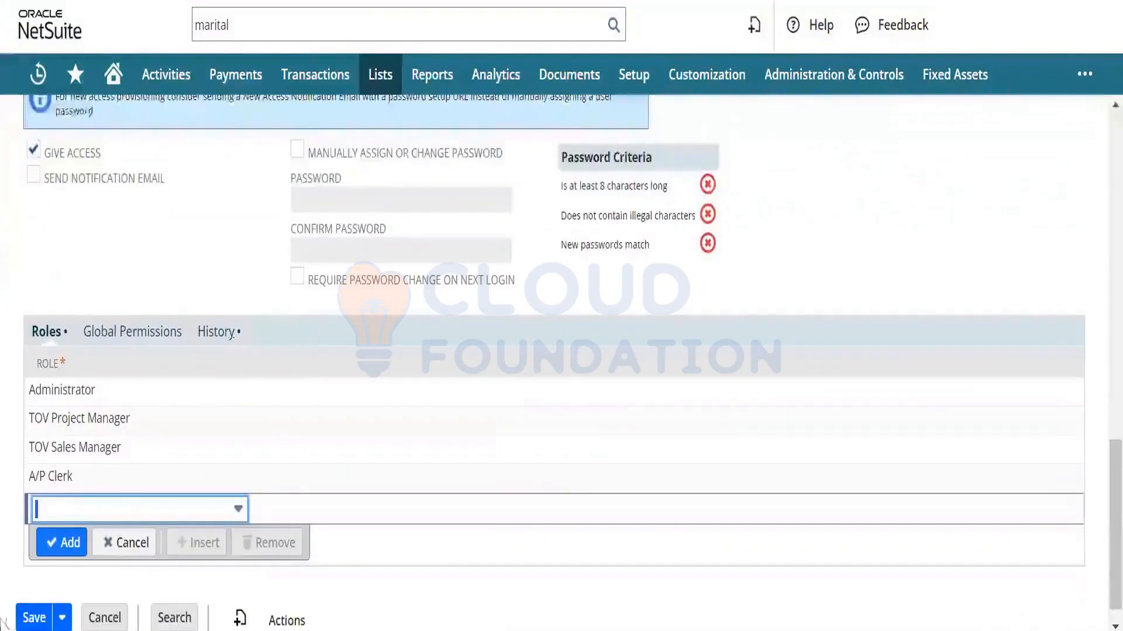
pyautogui.click(30, 624)
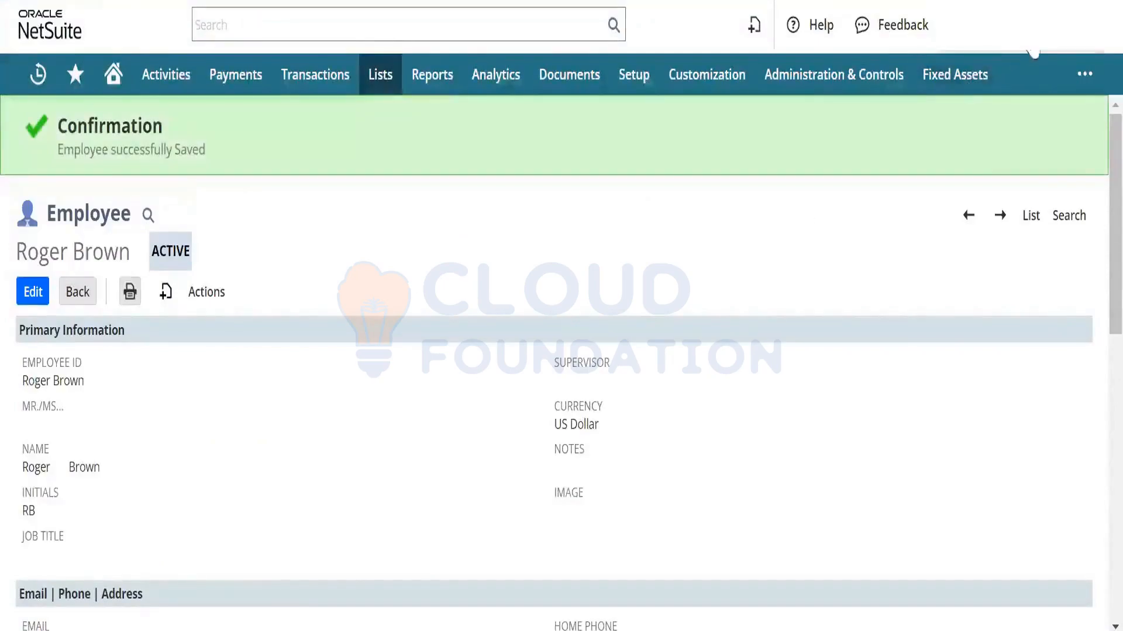
# - Switch the session to the TOV Project Manager role in the TOV Furniture production account
pyautogui.moveTo(1034, 52)
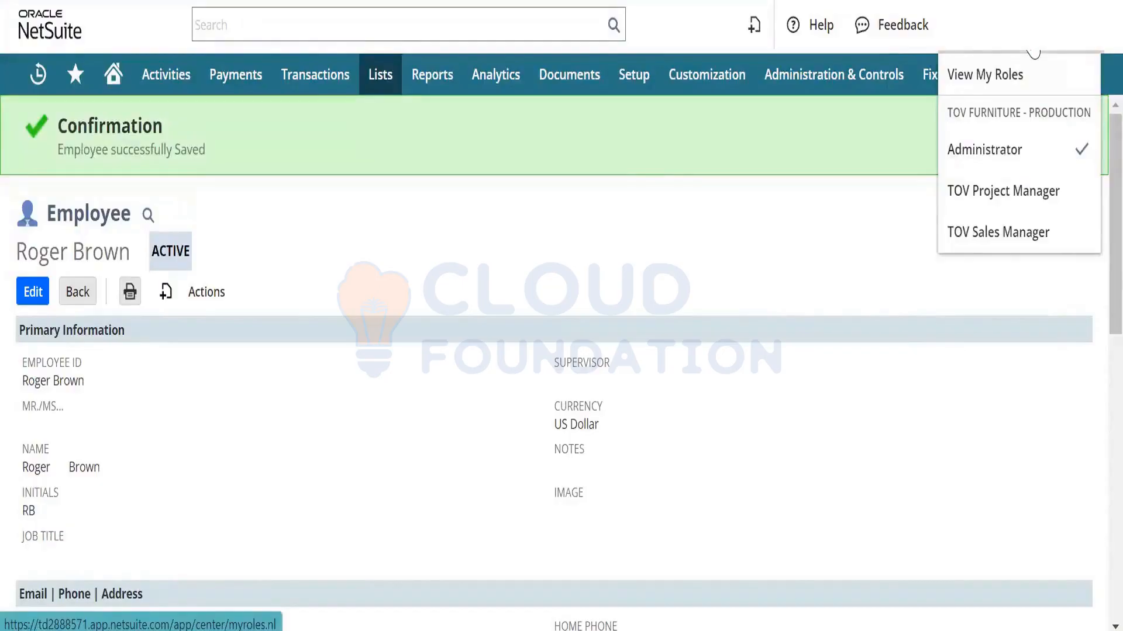
pyautogui.click(1017, 189)
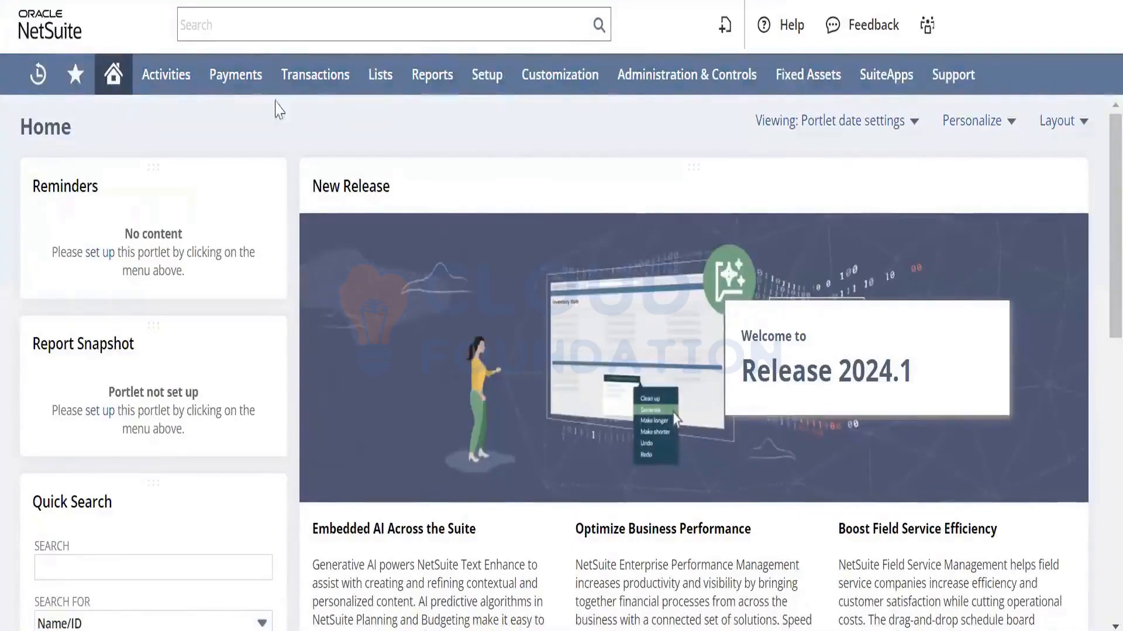
# - Examine which report and transaction options the TOV Project Manager role offers, including the customer, employee and management entries
pyautogui.moveTo(202, 88)
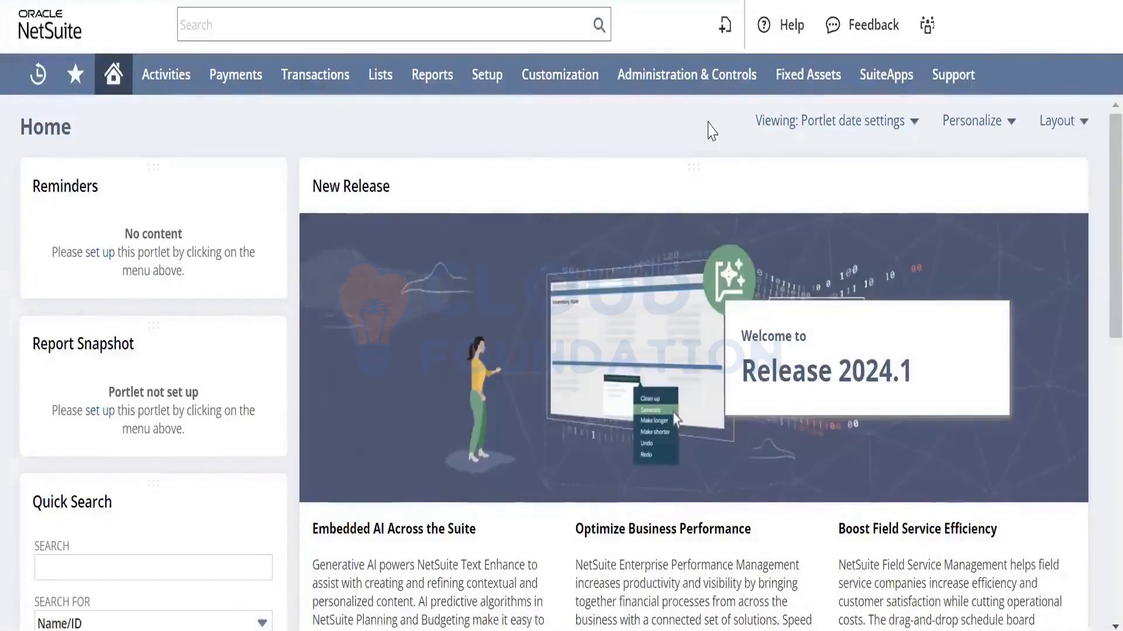
pyautogui.moveTo(330, 64)
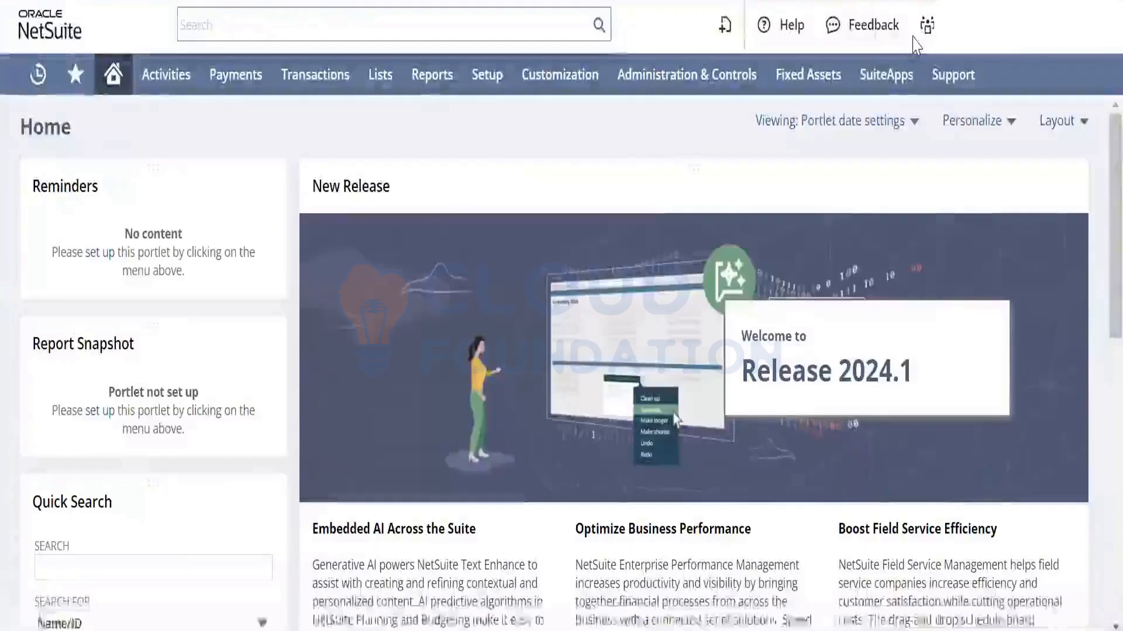
pyautogui.moveTo(1000, 51)
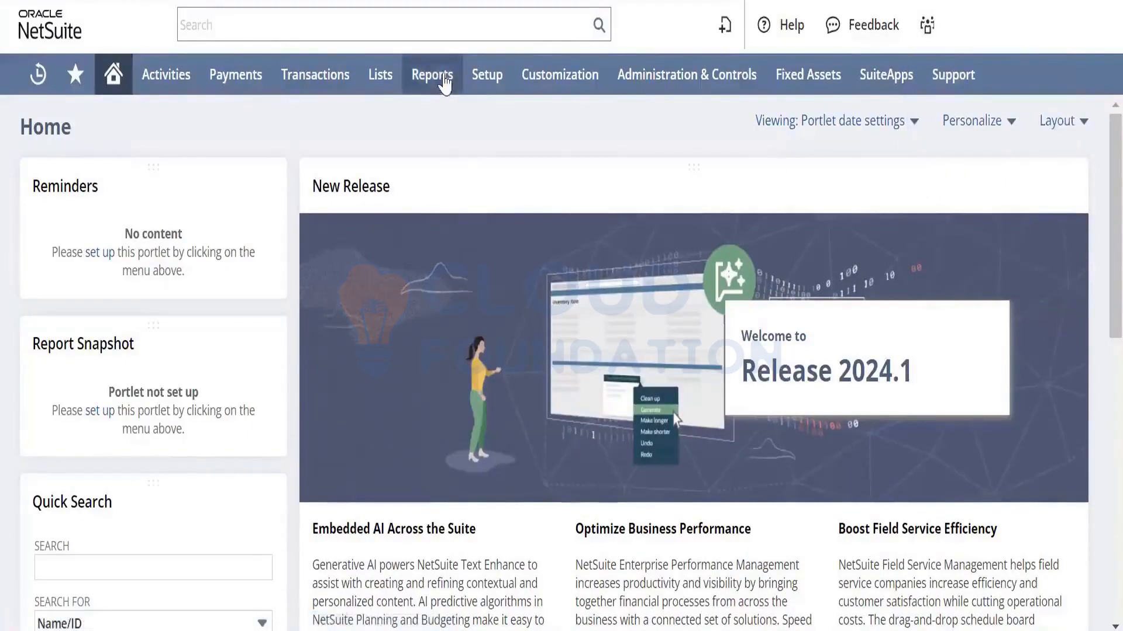
pyautogui.moveTo(443, 80)
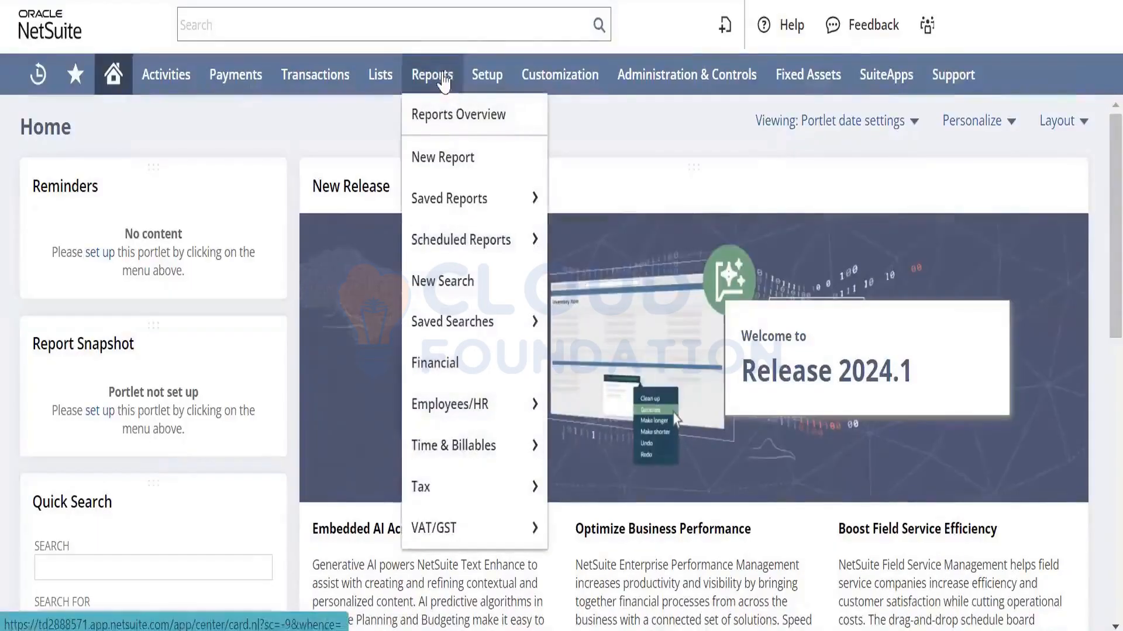
pyautogui.moveTo(703, 93)
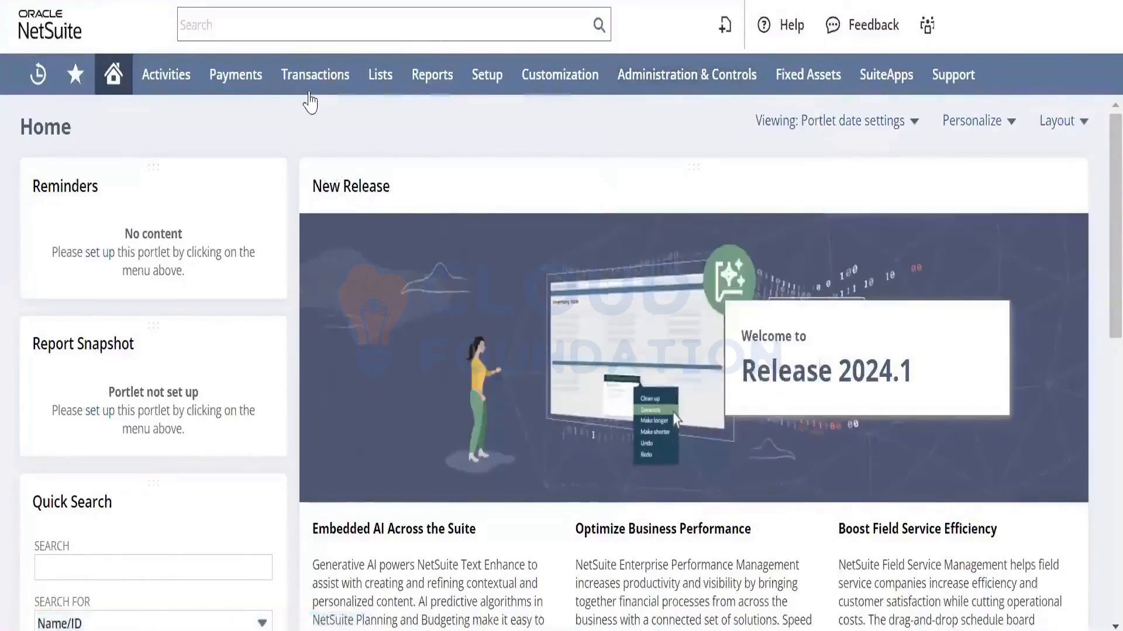
pyautogui.moveTo(313, 88)
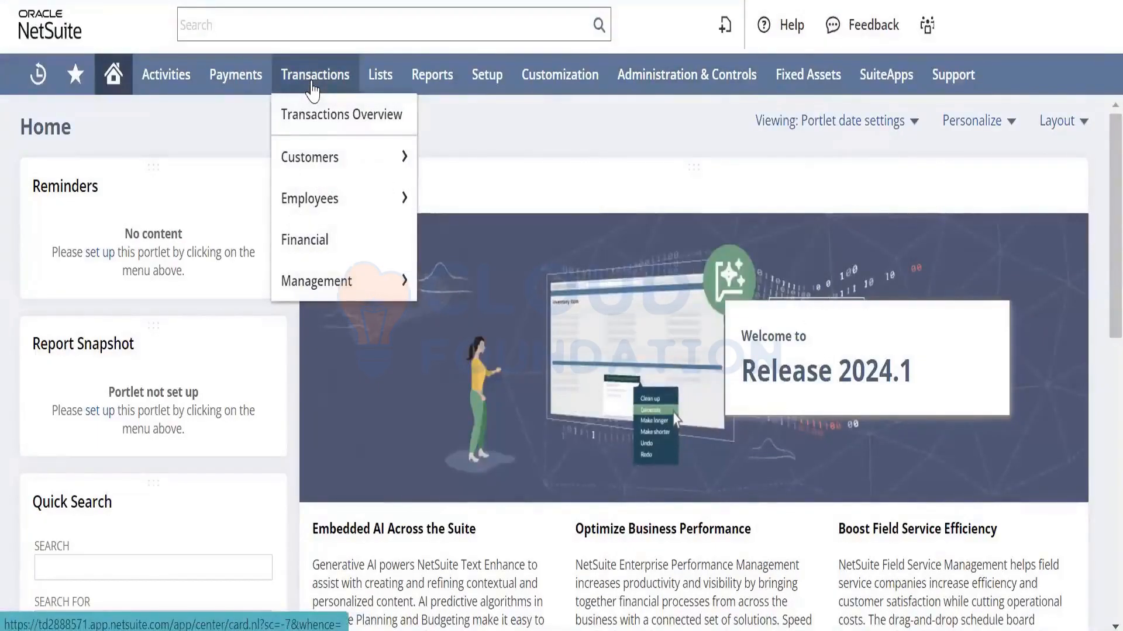
pyautogui.moveTo(326, 175)
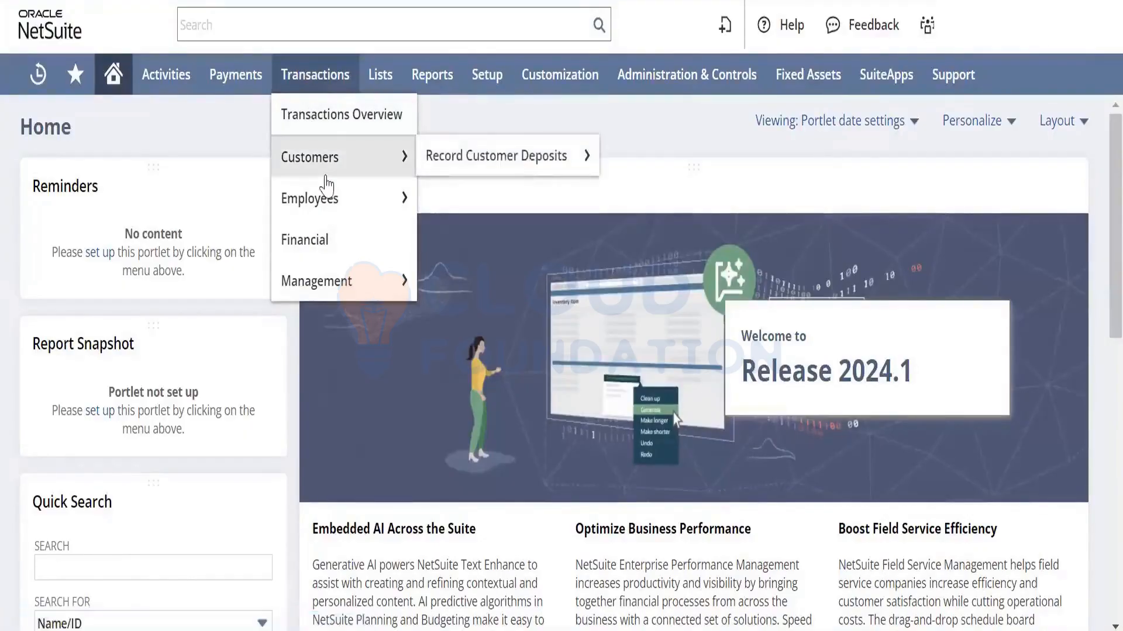
pyautogui.moveTo(335, 205)
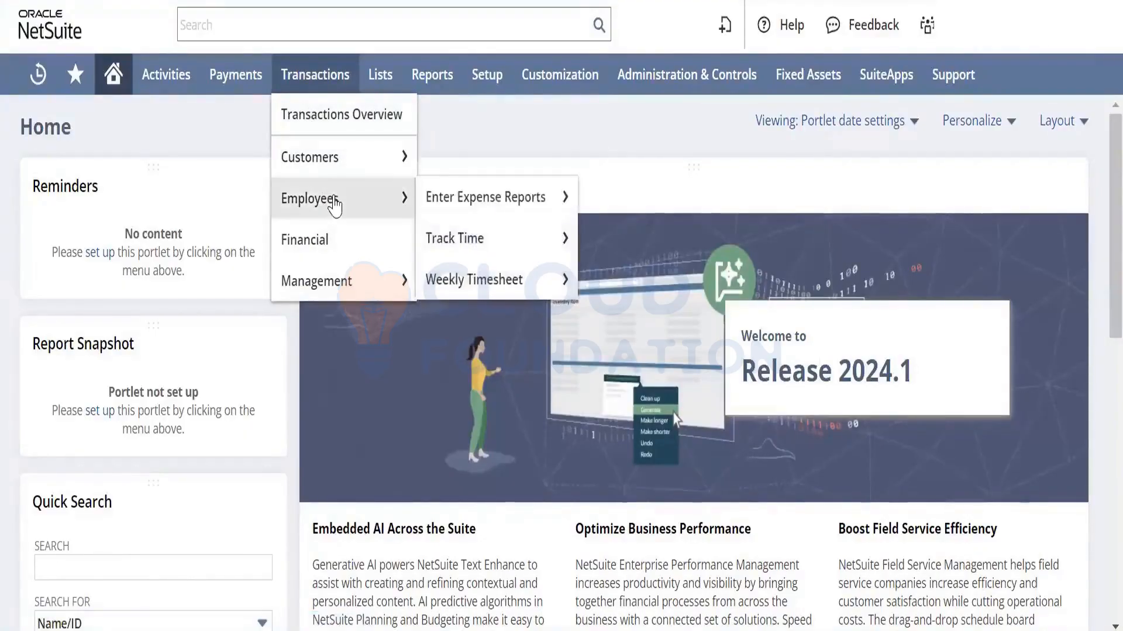
pyautogui.moveTo(341, 275)
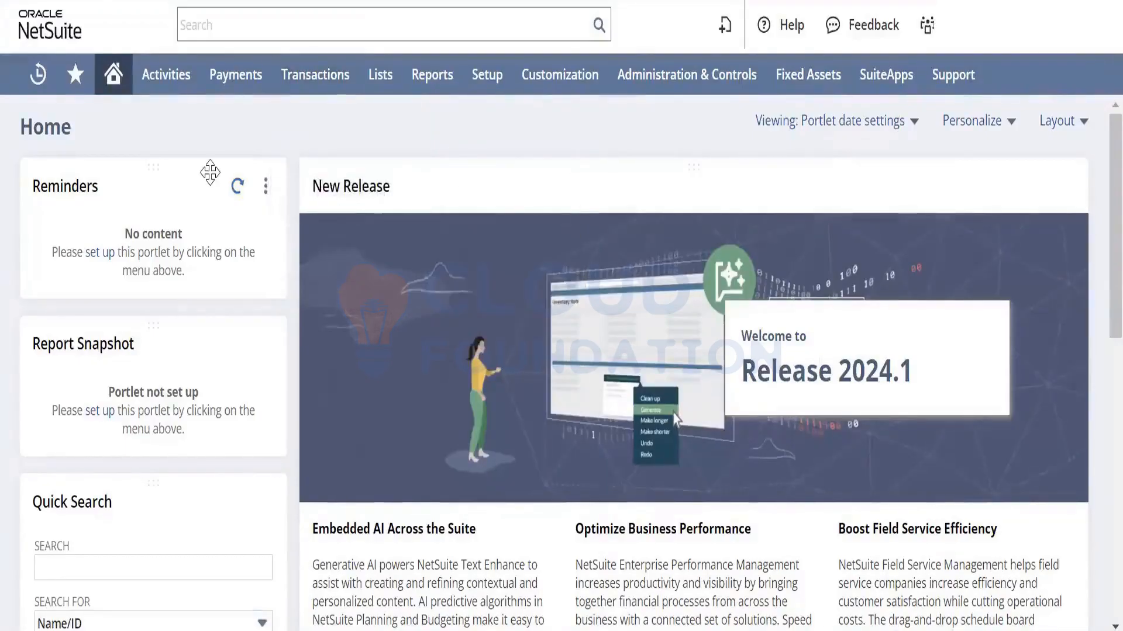
# - Enable Use Classic Interface in the Appearance preferences for the current role and save the preferences
pyautogui.moveTo(113, 84)
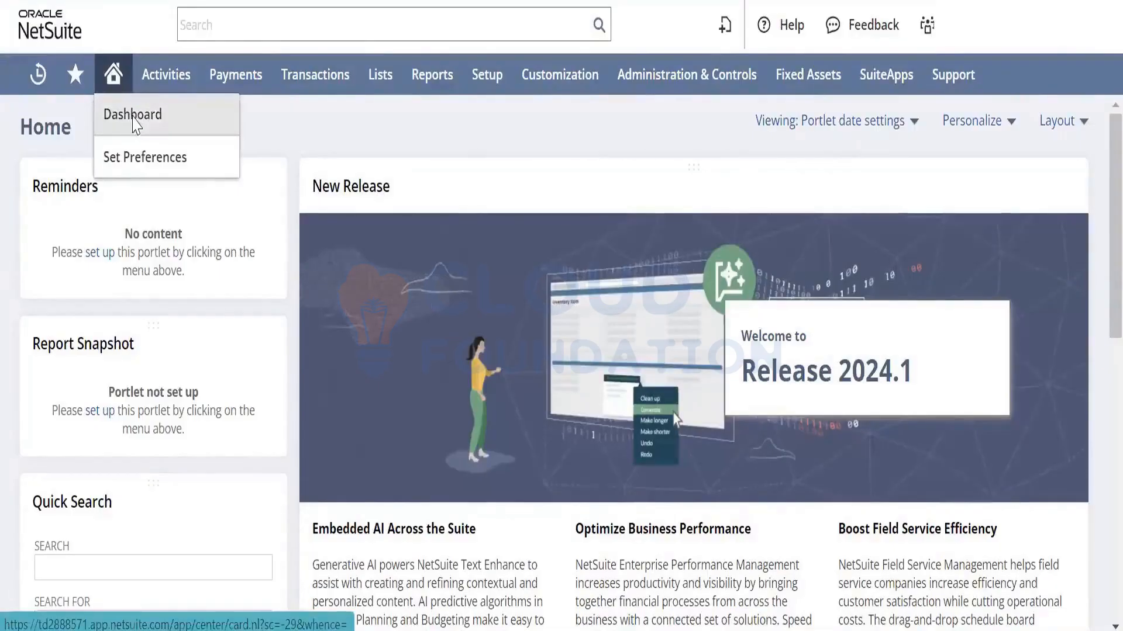
pyautogui.click(134, 115)
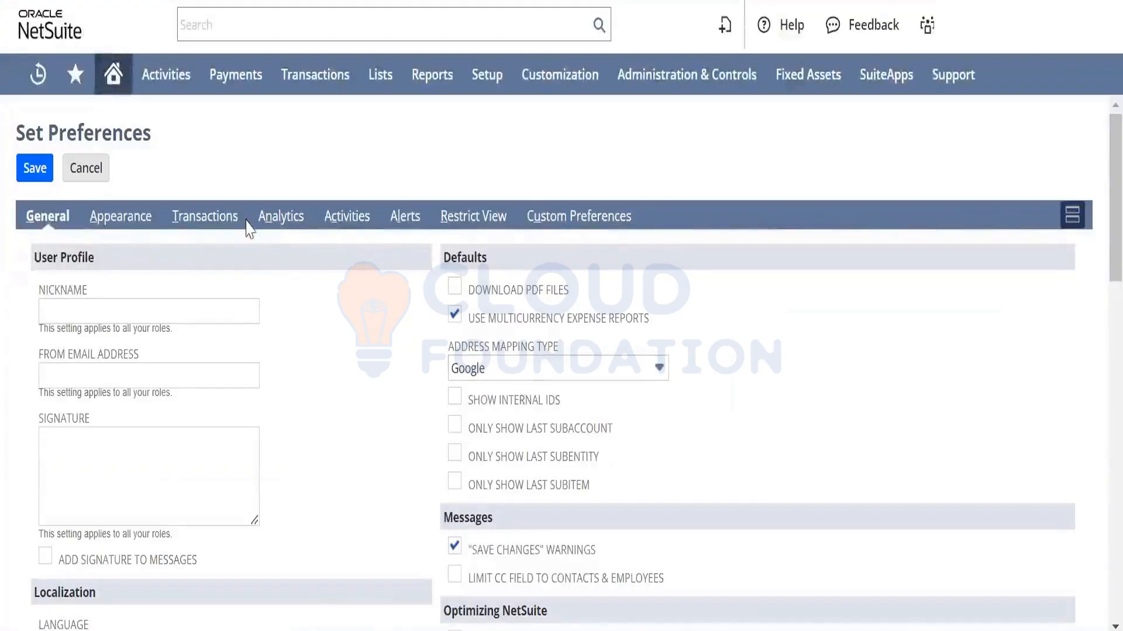
pyautogui.click(149, 225)
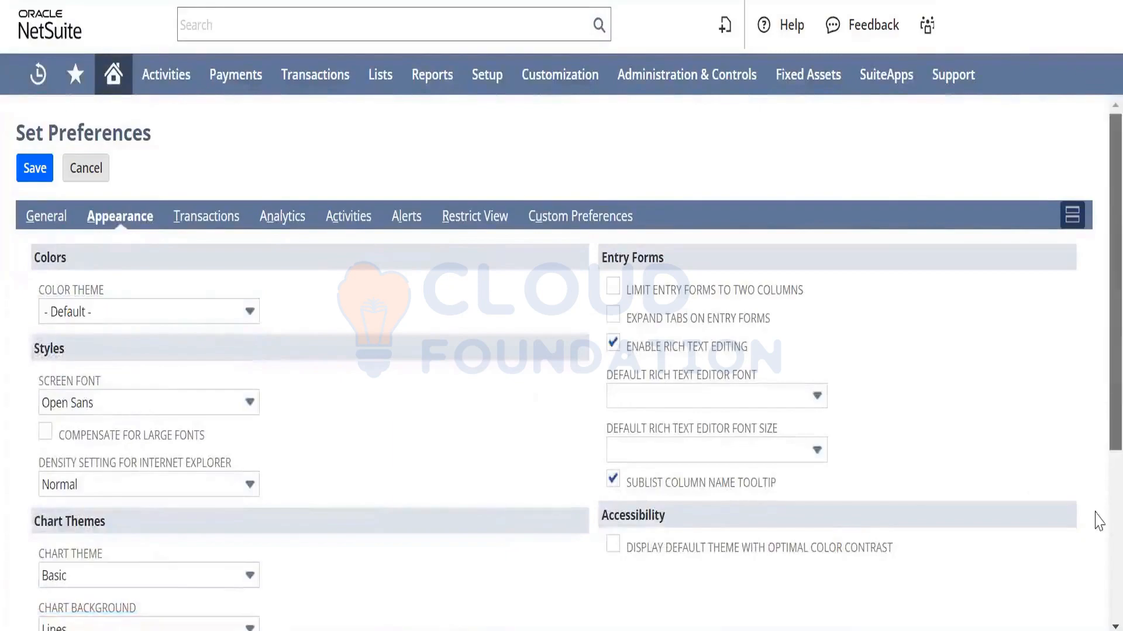
pyautogui.scroll(-3, 1097, 584)
pyautogui.scroll(-1, 1096, 585)
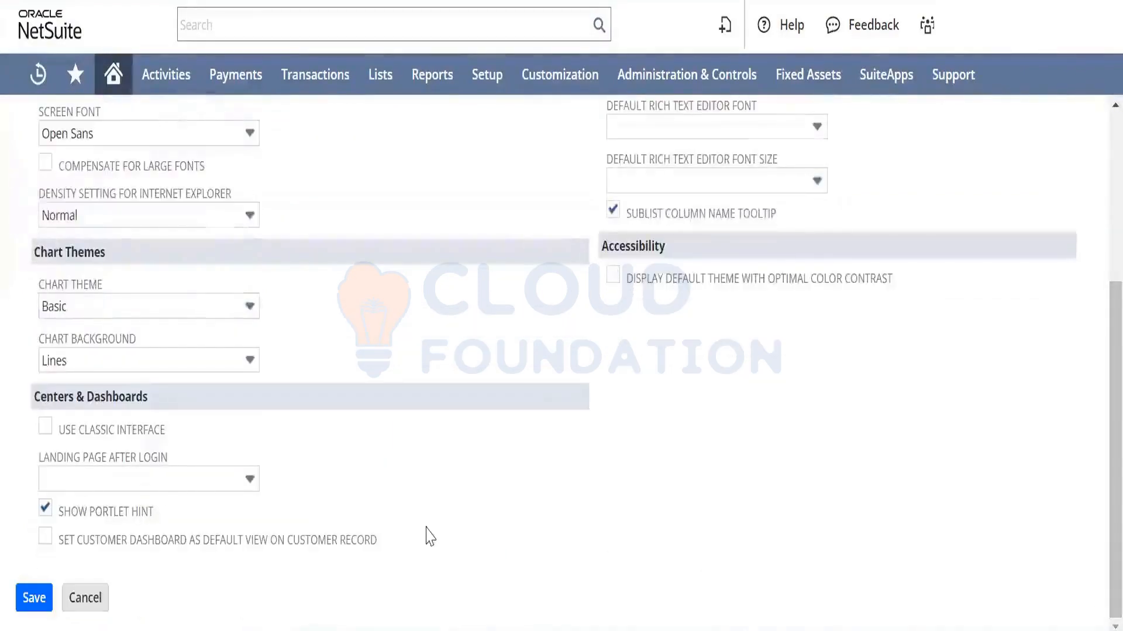
pyautogui.click(46, 435)
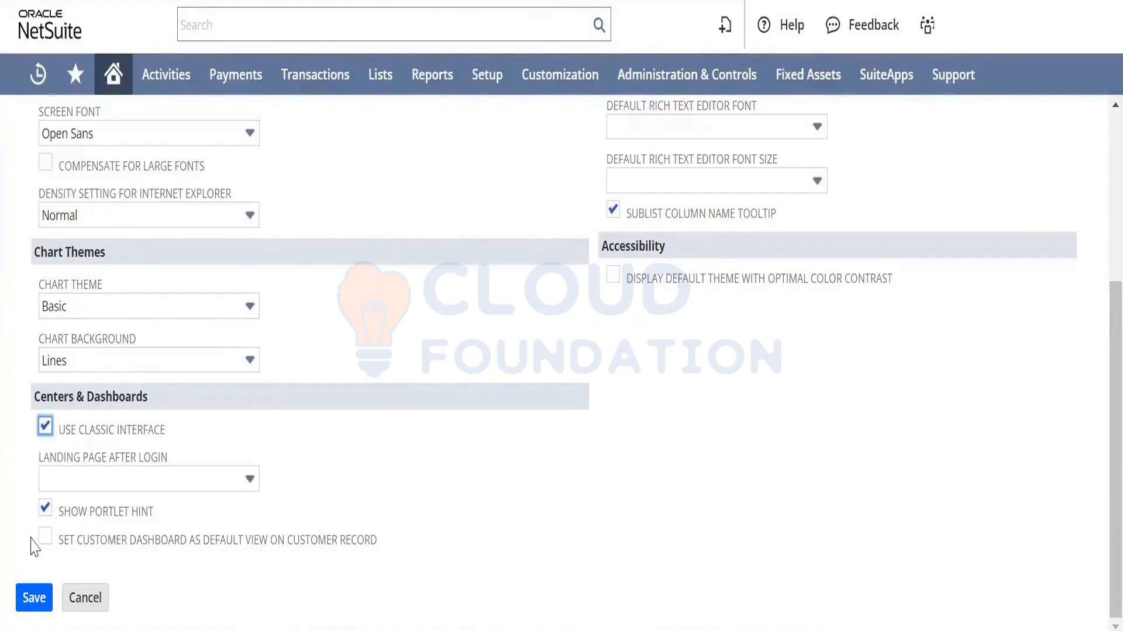
pyautogui.click(34, 596)
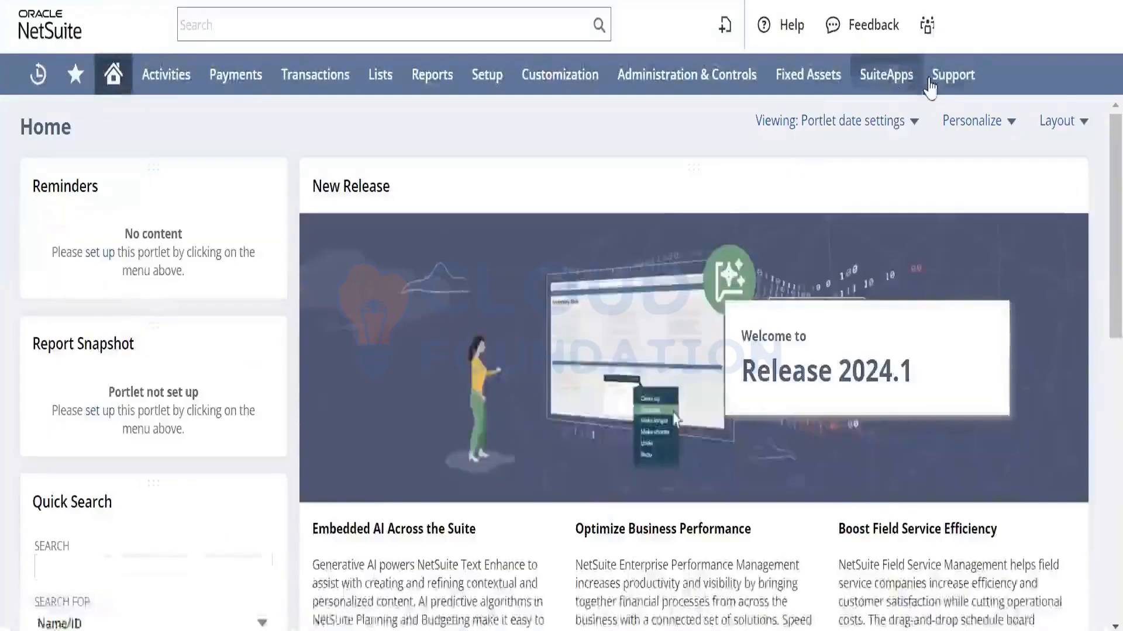
# - Switch the session to the A/P Clerk role and review its financial and vendor options
pyautogui.moveTo(926, 25)
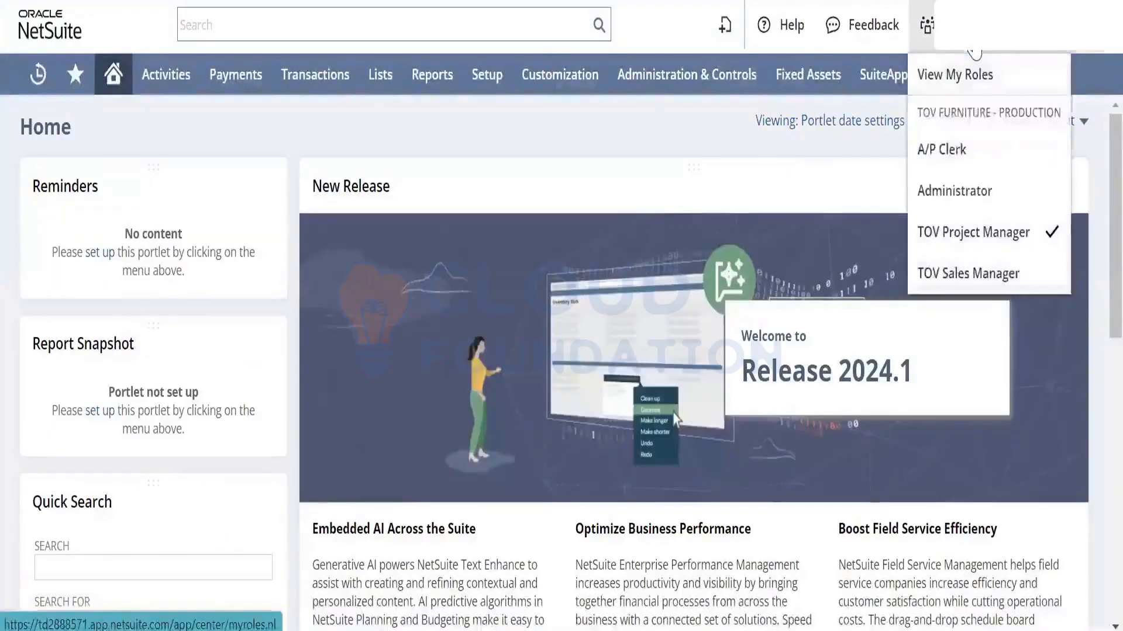
pyautogui.click(985, 149)
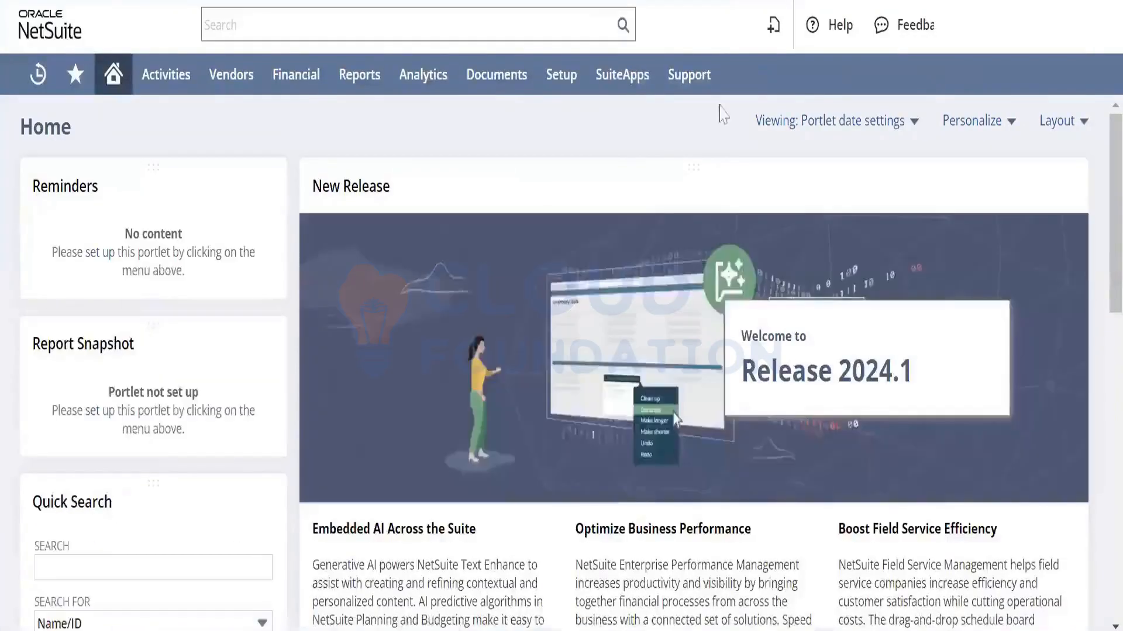
pyautogui.moveTo(494, 94)
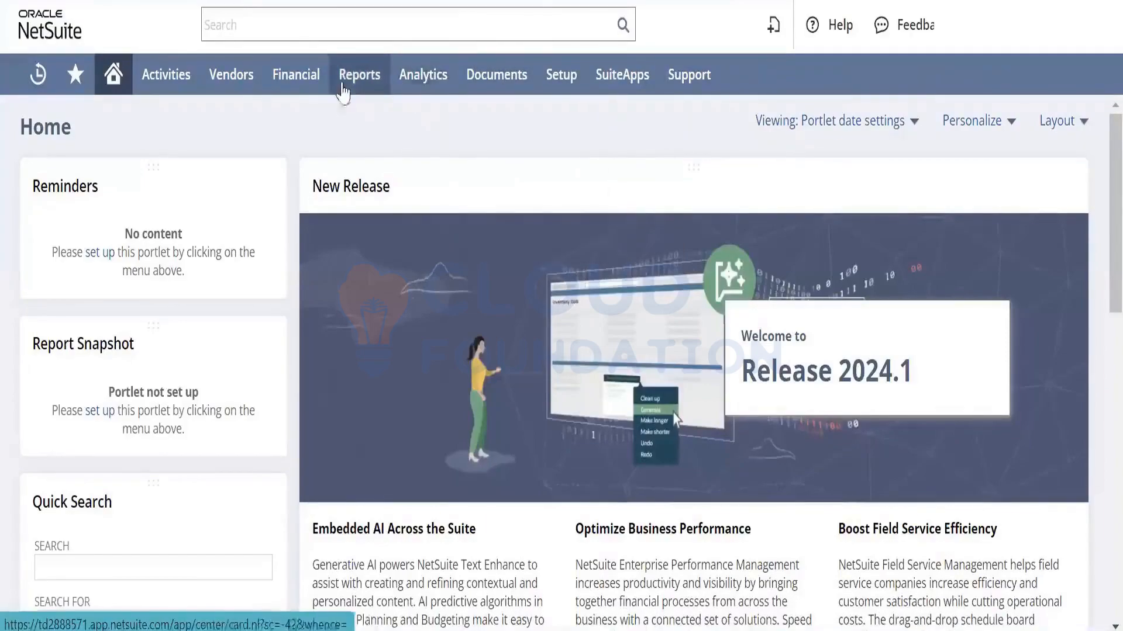
pyautogui.moveTo(308, 92)
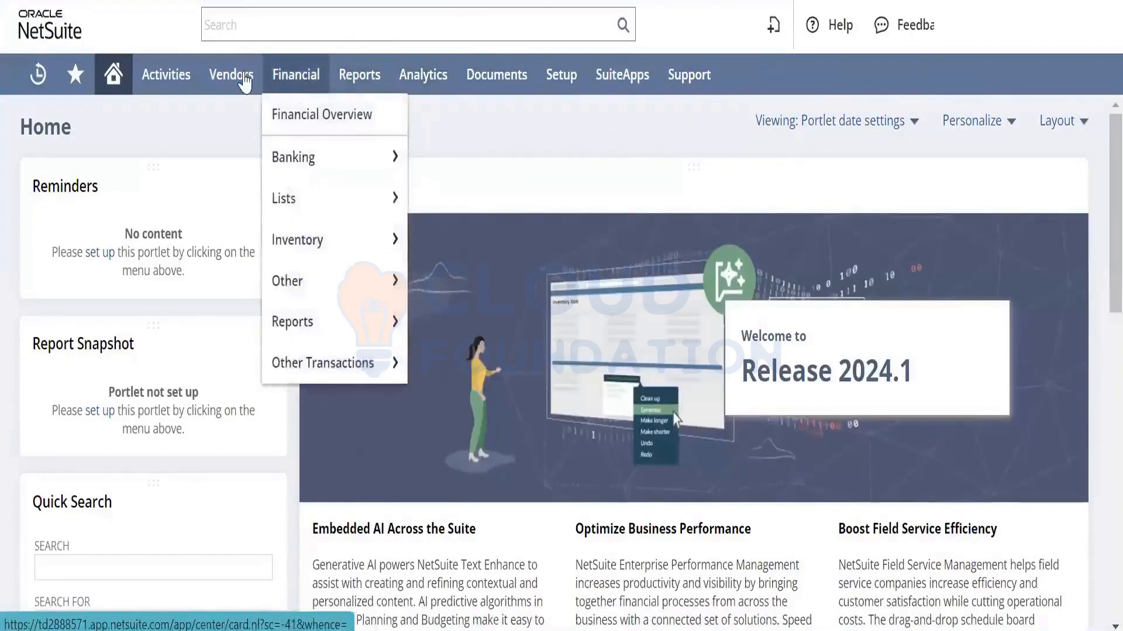
pyautogui.moveTo(244, 84)
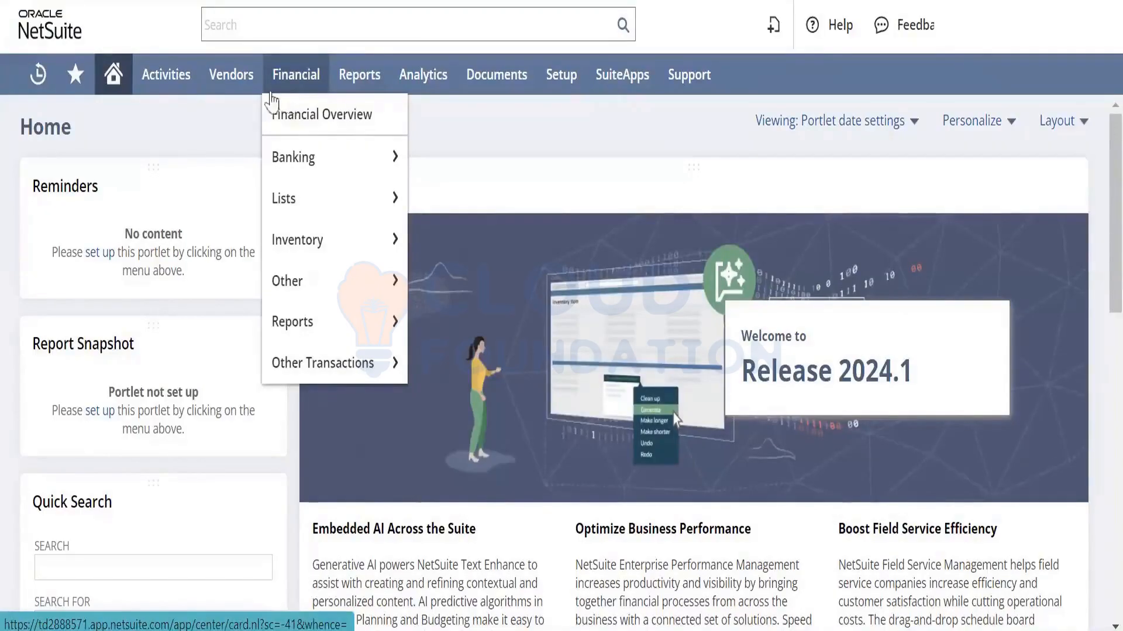
# - Enable Use Classic Interface in the A/P Clerk role's Appearance preferences, save them and return to the home dashboard
pyautogui.moveTo(113, 74)
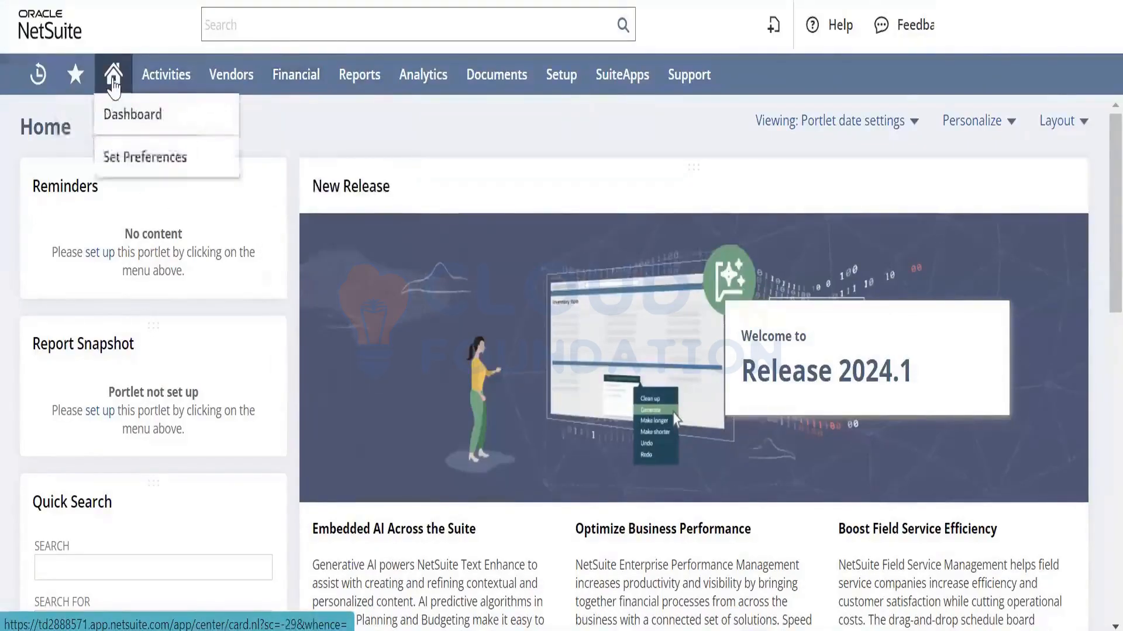
pyautogui.click(136, 153)
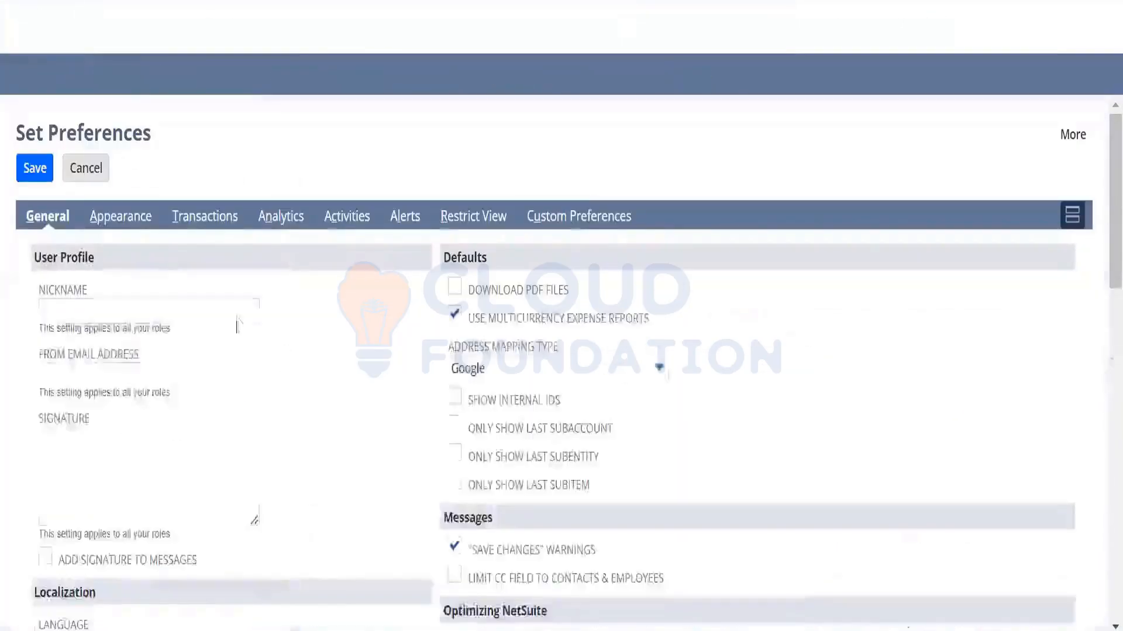
pyautogui.click(130, 231)
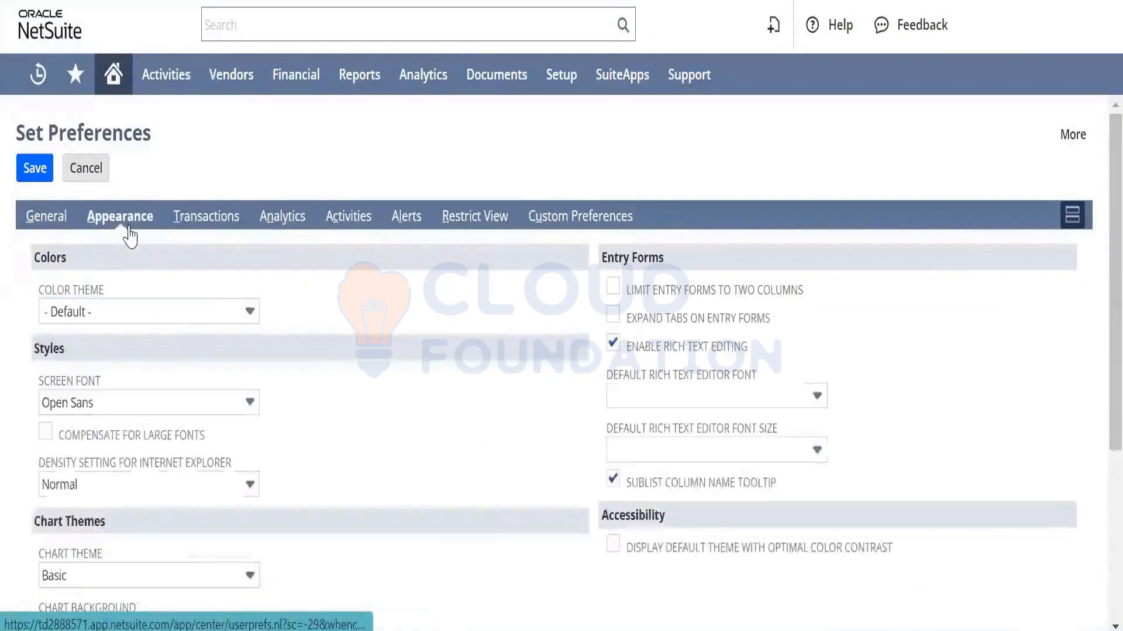
pyautogui.scroll(-5, 1096, 466)
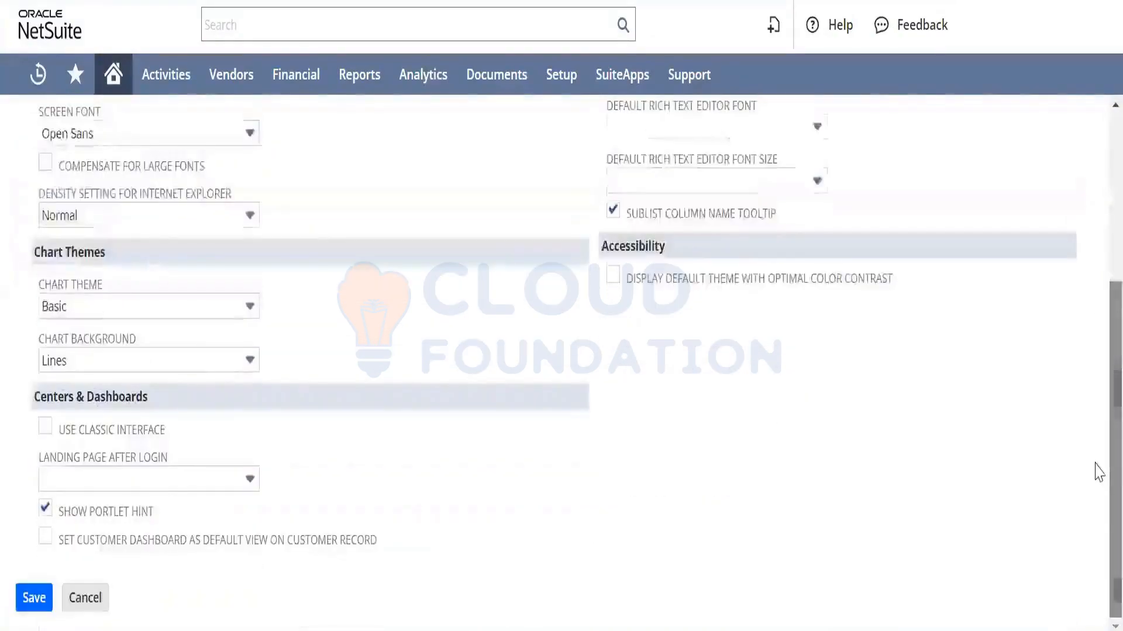
pyautogui.click(45, 426)
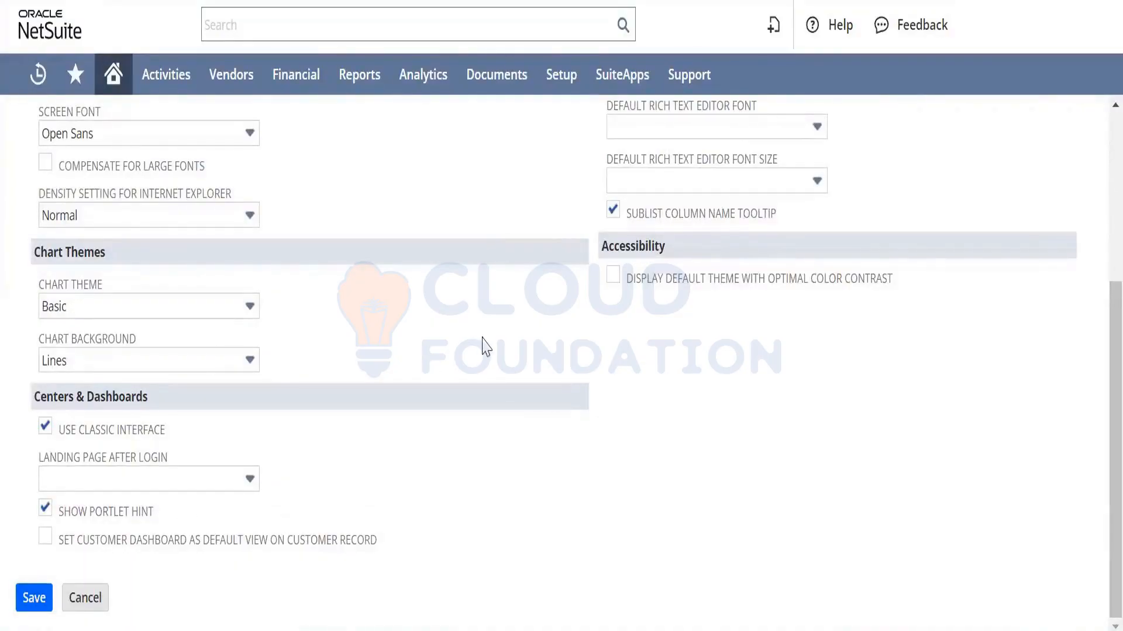
pyautogui.click(112, 89)
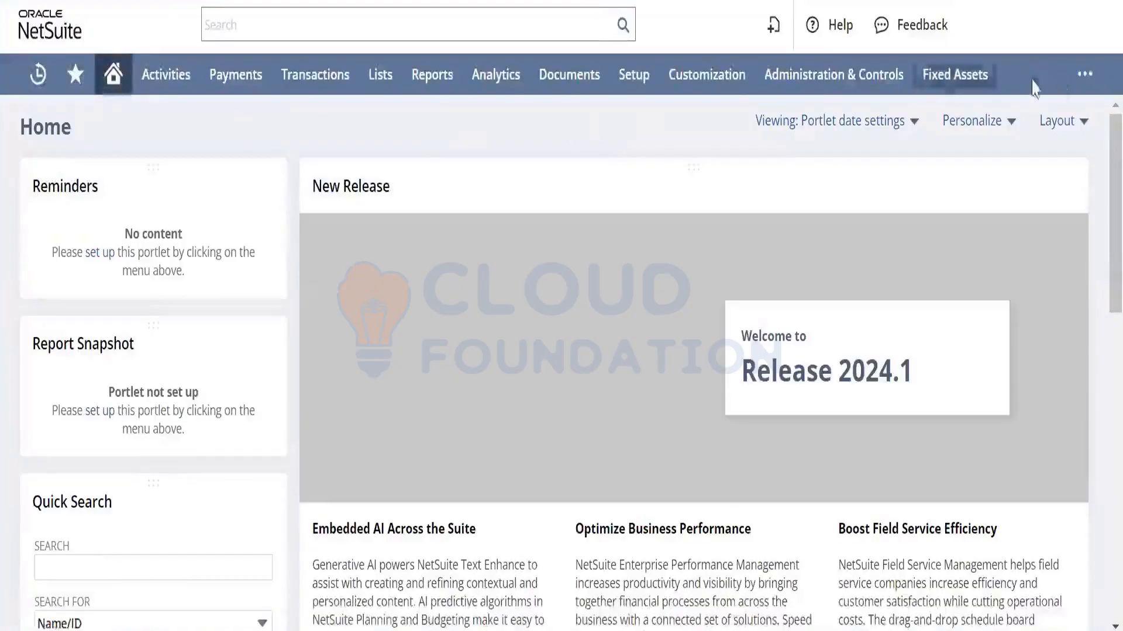
# - Examine which transaction options the A/P Clerk role offers, including the bank, purchases, payables and inventory entries
pyautogui.moveTo(719, 89)
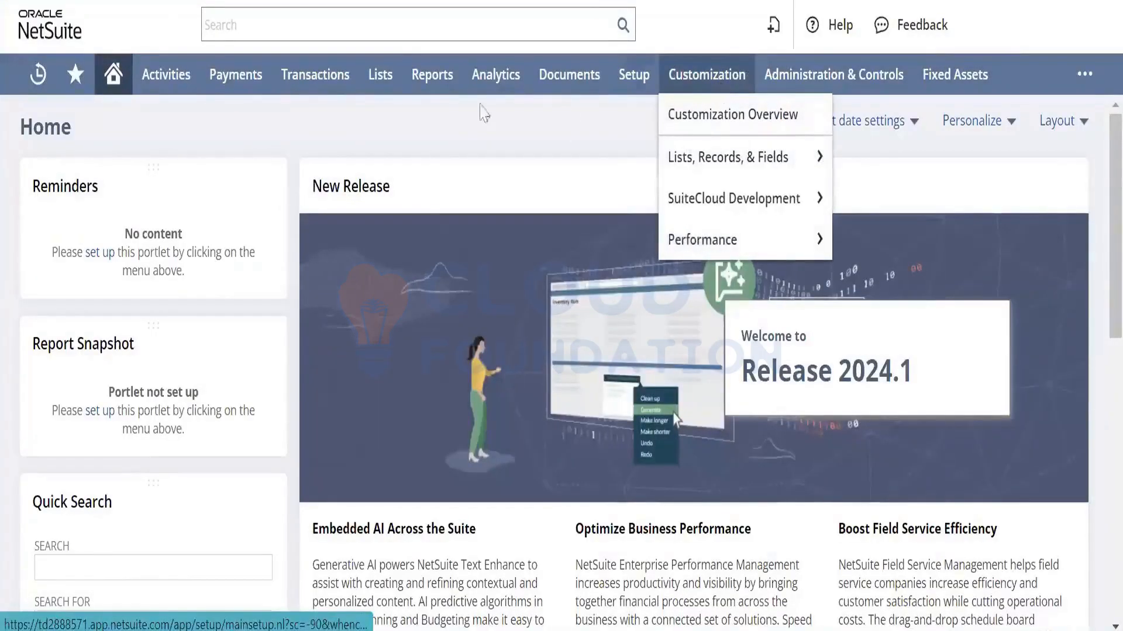
pyautogui.moveTo(327, 90)
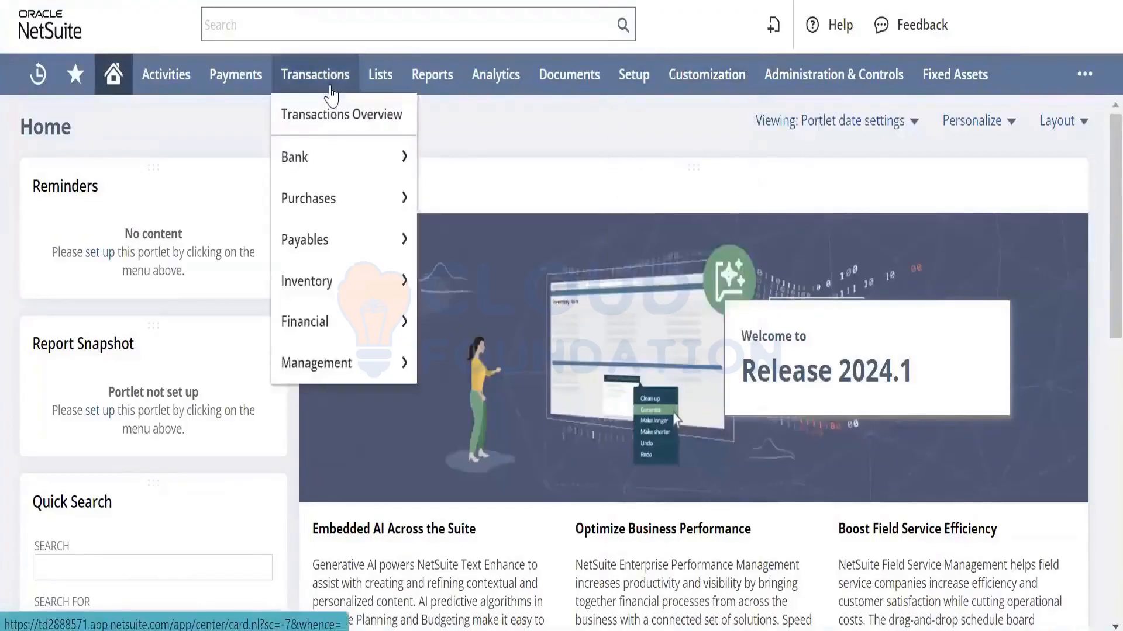
pyautogui.moveTo(342, 199)
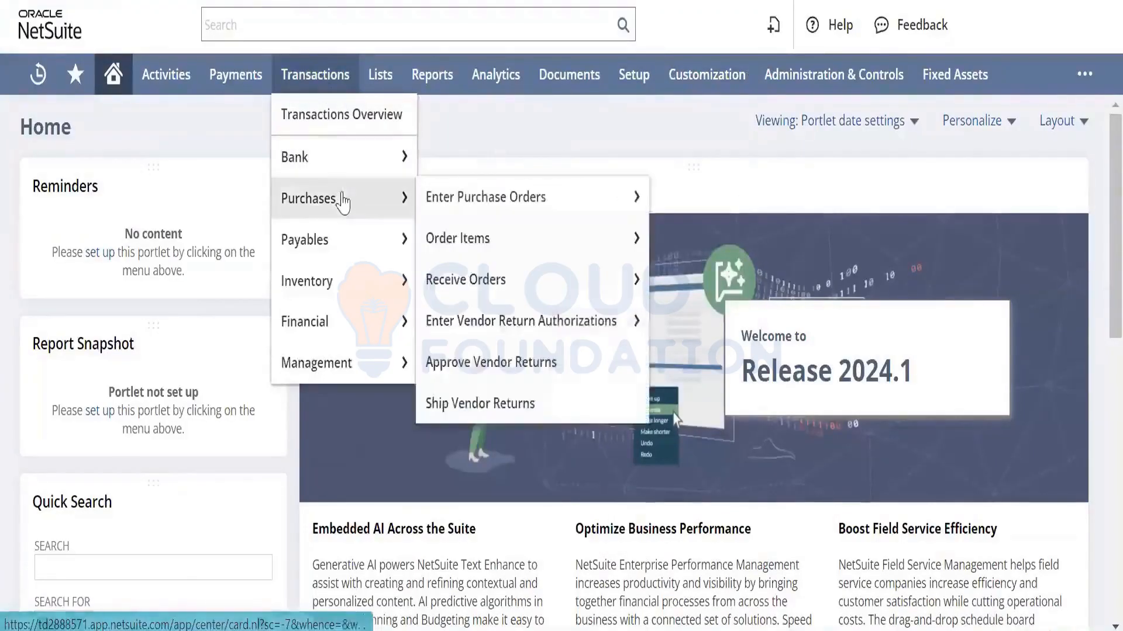
pyautogui.moveTo(481, 217)
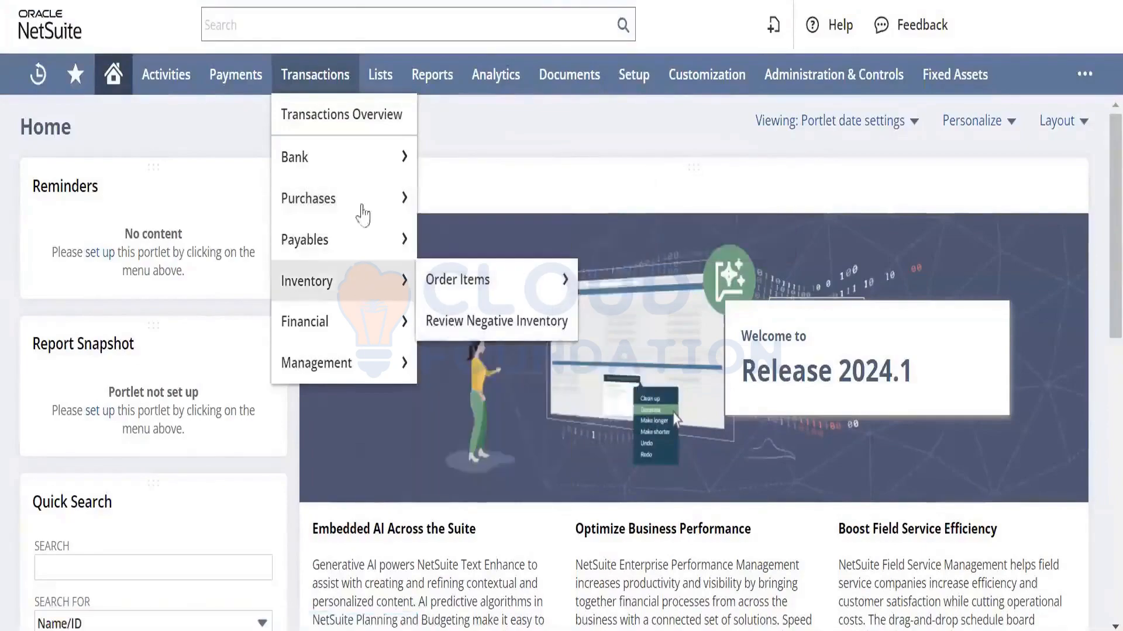
pyautogui.moveTo(411, 176)
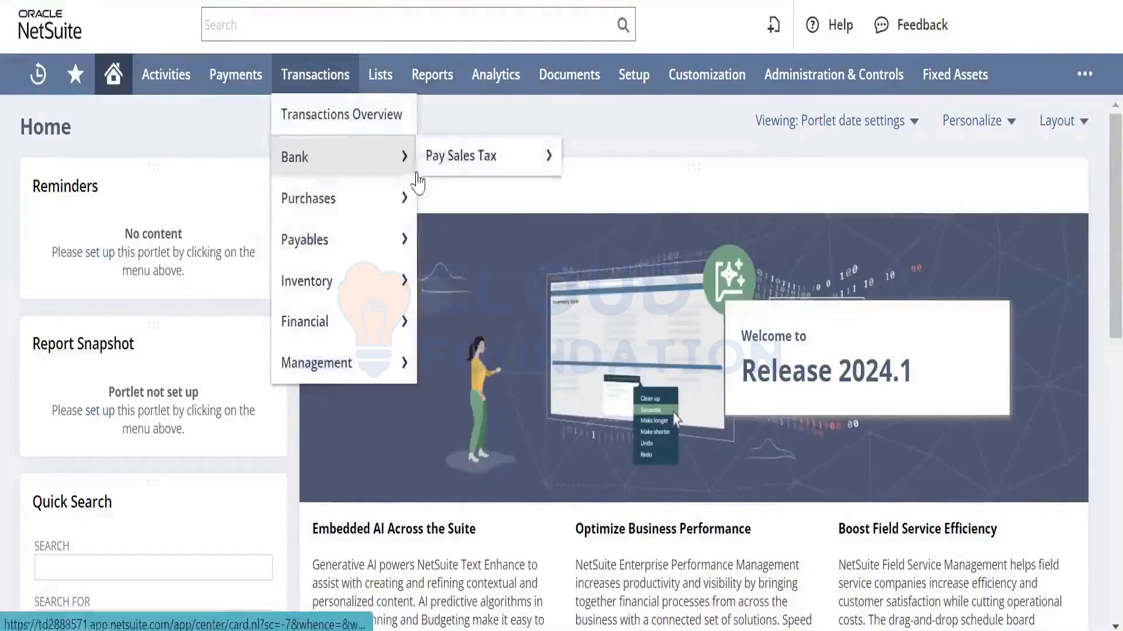
pyautogui.moveTo(415, 252)
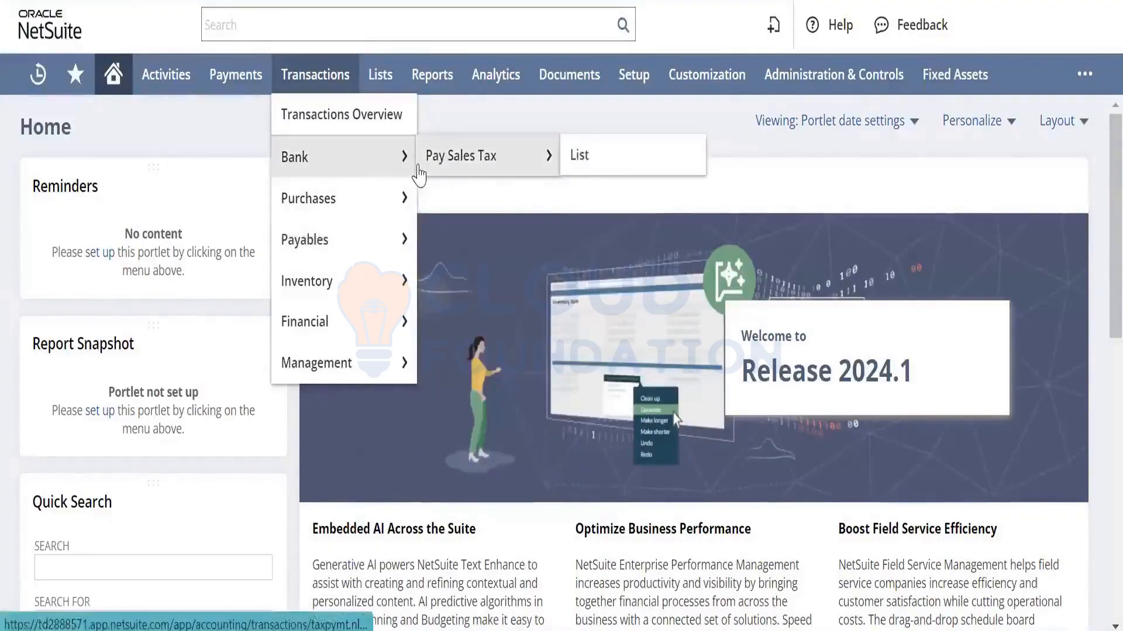
pyautogui.moveTo(392, 198)
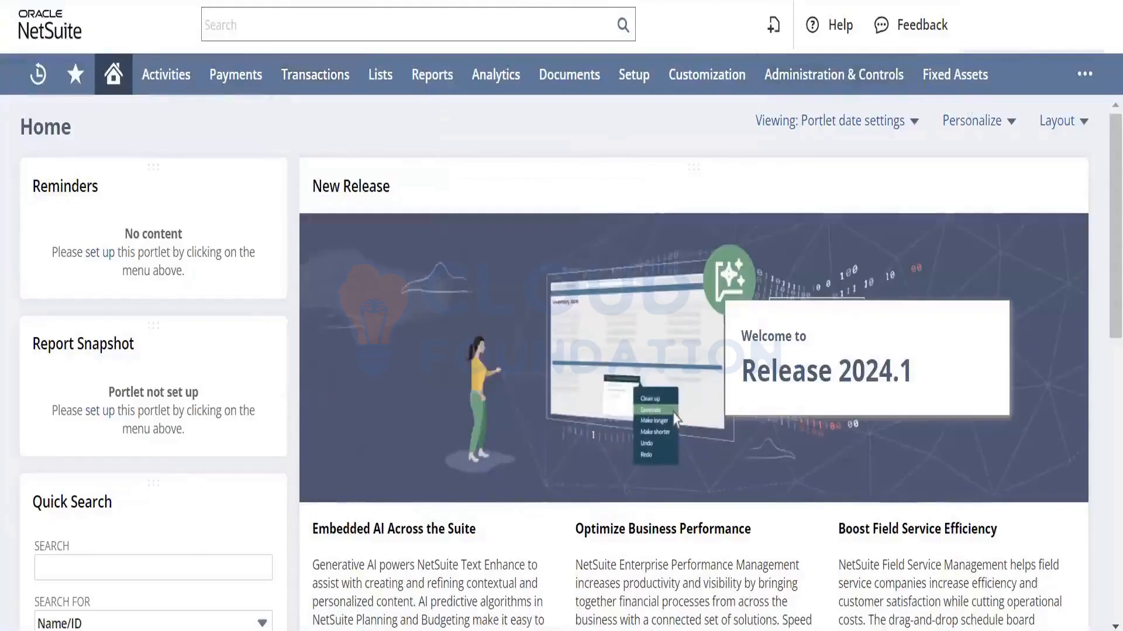
# - Switch the session to the Administrator role and open the Manage Roles list in a new tab
pyautogui.moveTo(1016, 34)
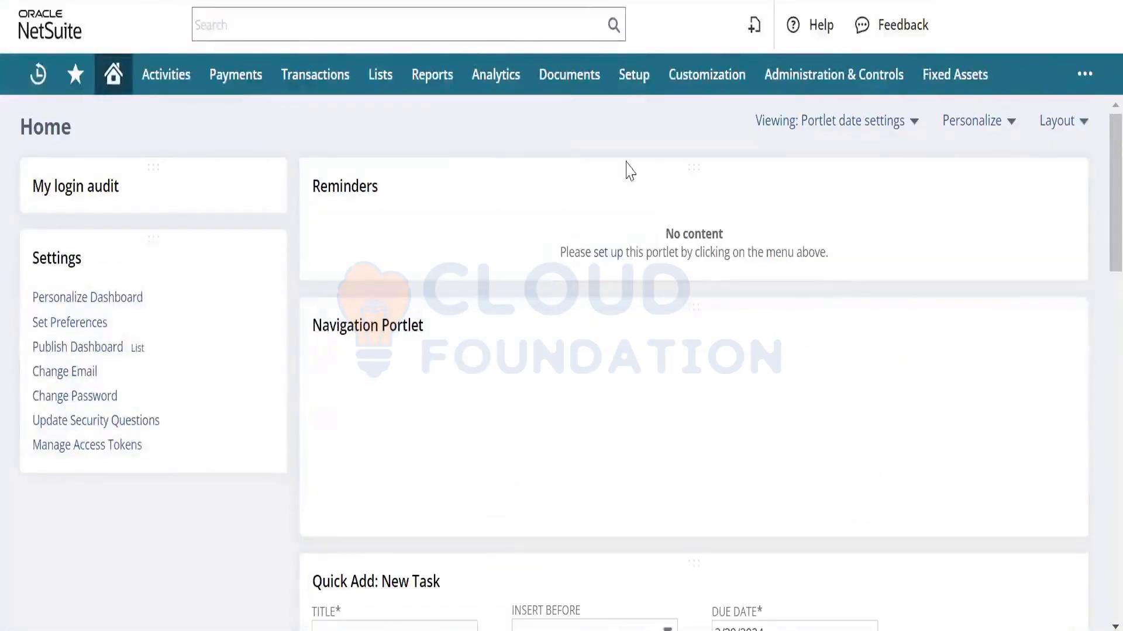
pyautogui.moveTo(635, 90)
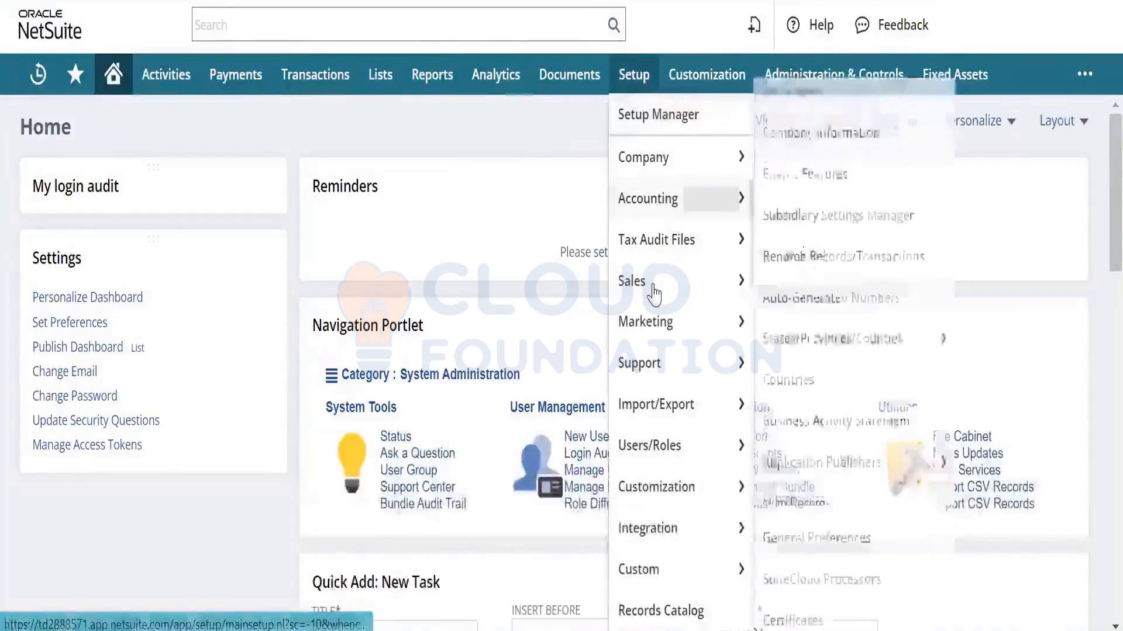
pyautogui.moveTo(735, 446)
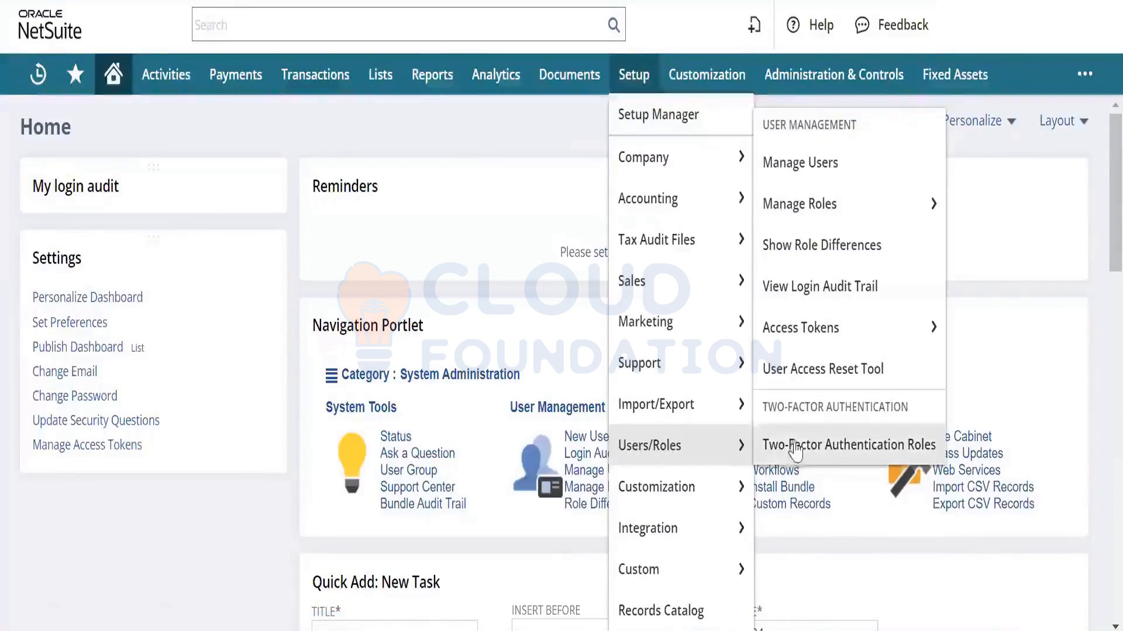
pyautogui.rightClick(851, 206)
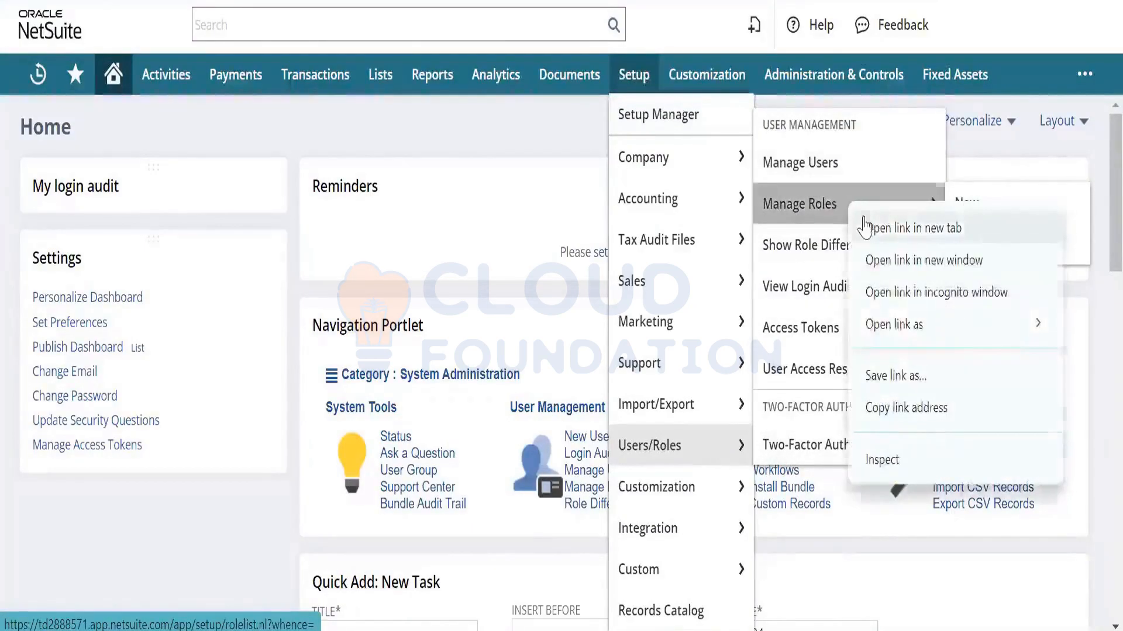
pyautogui.click(865, 226)
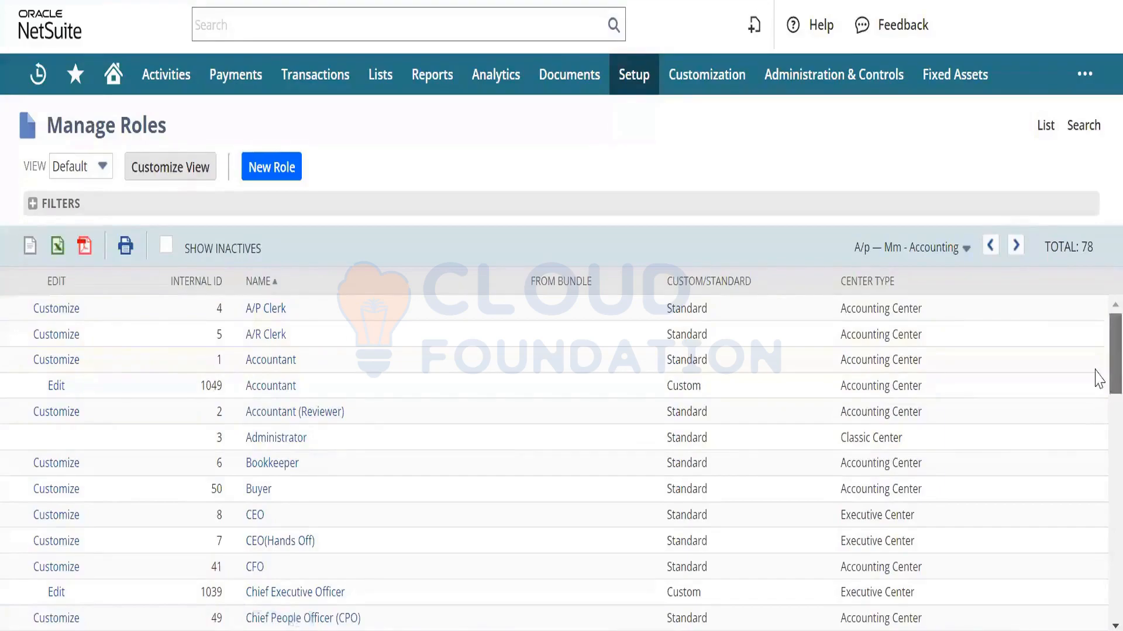
# - Look through the standard and custom roles, and start customizing the standard A/P Clerk role
pyautogui.moveTo(1111, 370); pyautogui.dragTo(1111, 452)
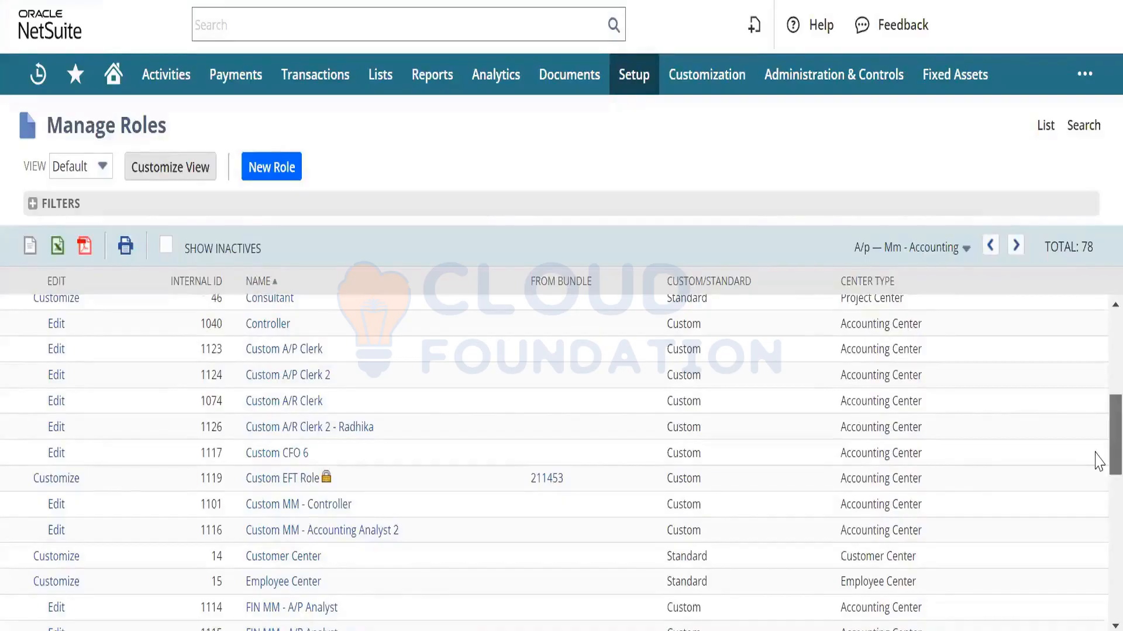
pyautogui.moveTo(1095, 452)
pyautogui.mouseDown()
pyautogui.moveTo(1098, 590)
pyautogui.moveTo(1091, 469)
pyautogui.mouseUp()
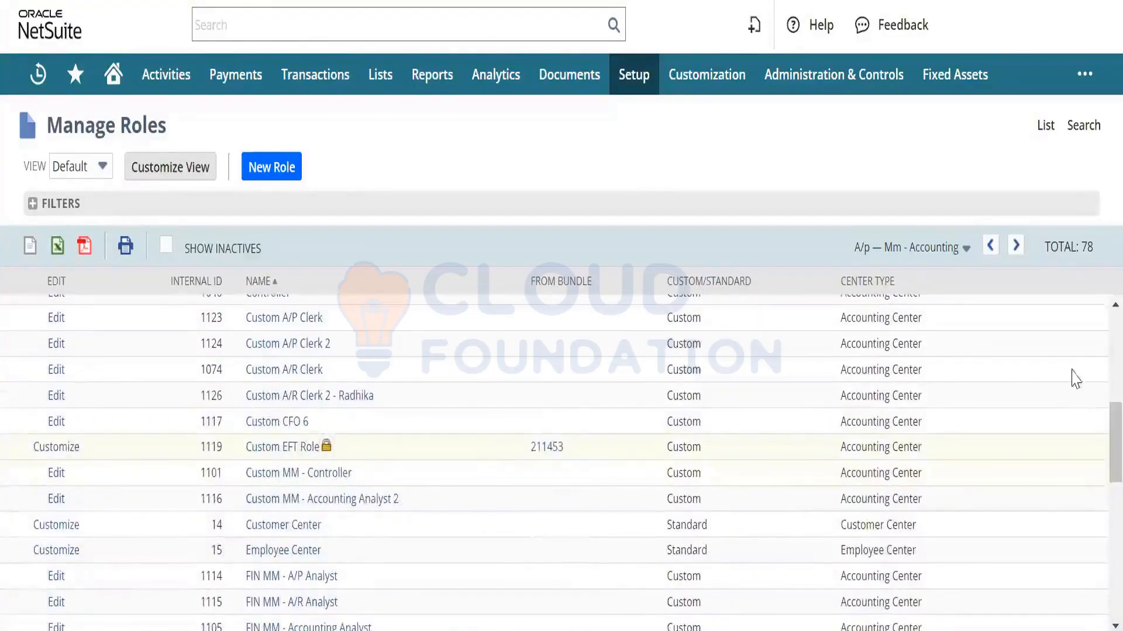
pyautogui.moveTo(1095, 421); pyautogui.dragTo(1095, 398)
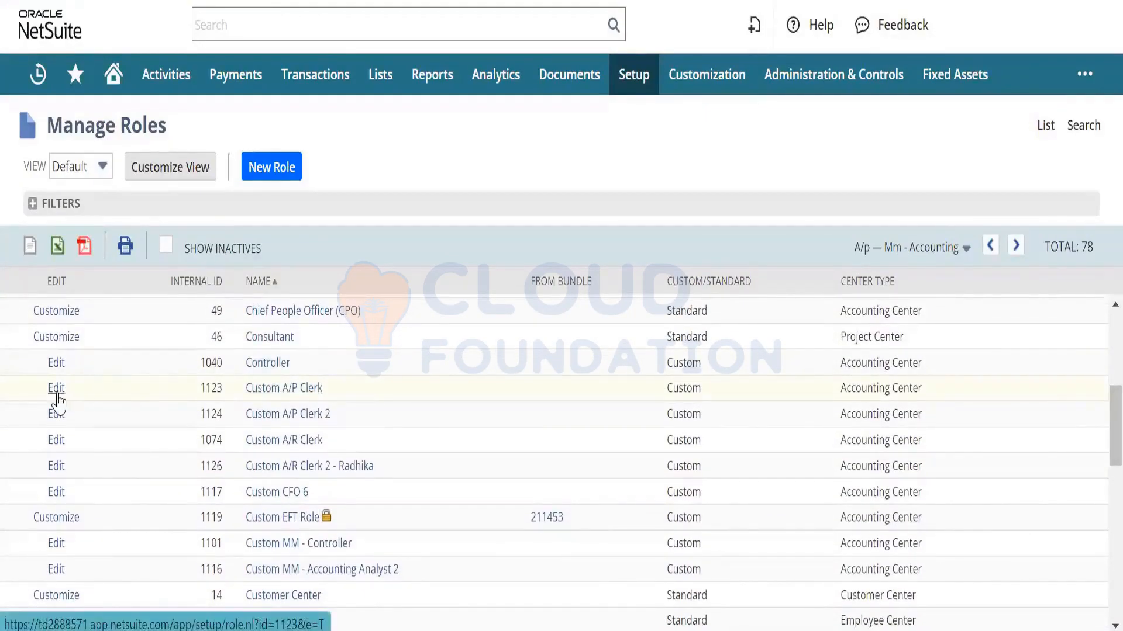
pyautogui.moveTo(1095, 393); pyautogui.dragTo(1095, 321)
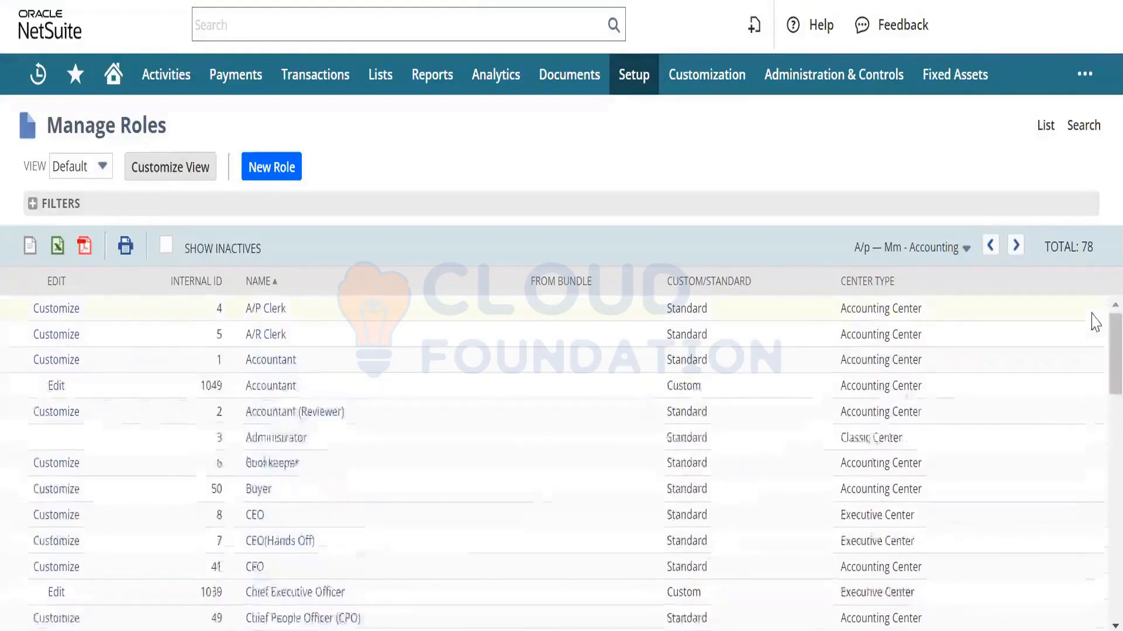
pyautogui.click(49, 316)
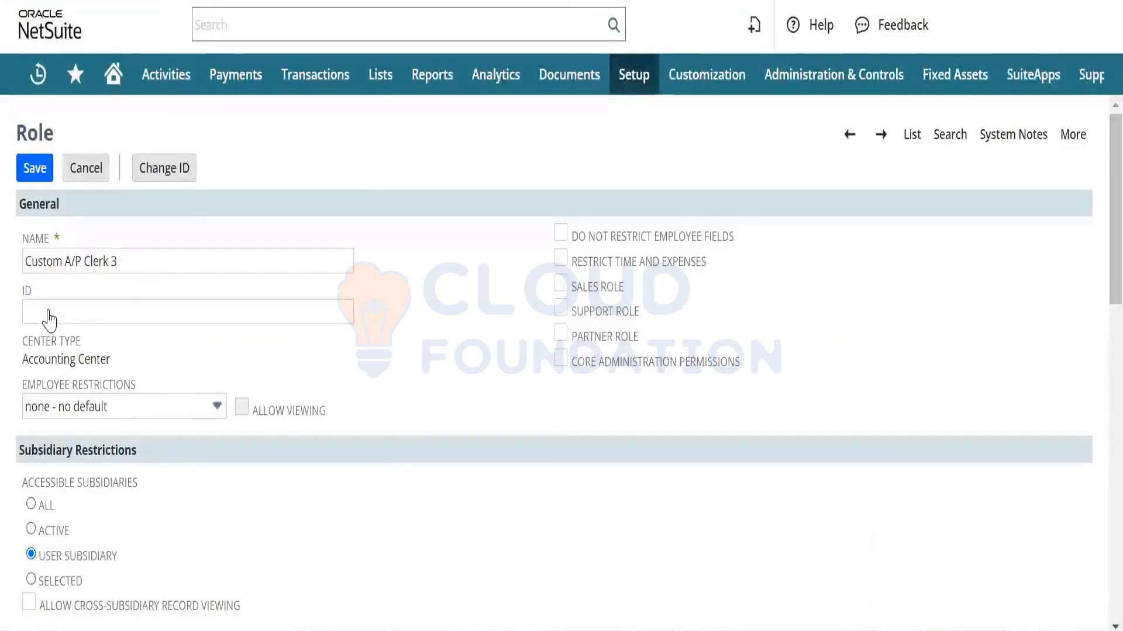
# - Rename the customized role as BMW A/P Clerk
pyautogui.doubleClick(48, 262)
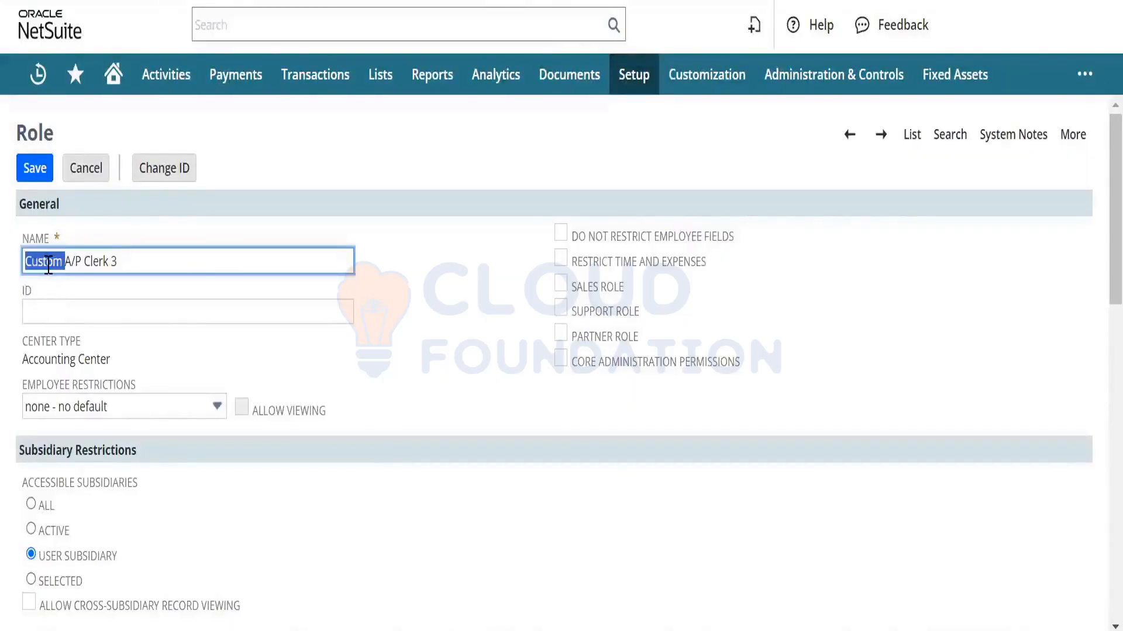
pyautogui.press('BackSpace')
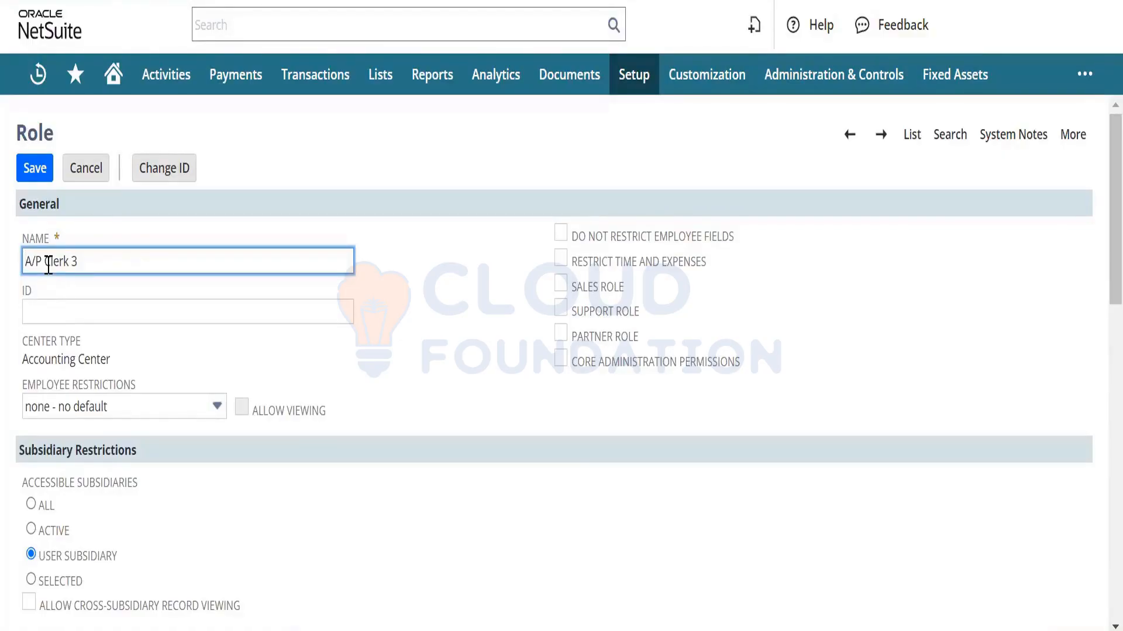
pyautogui.write('BMW')
pyautogui.click(116, 258)
pyautogui.press('BackSpace')
pyautogui.press('BackSpace')
# - Examine the role's transaction permissions and their levels, relating the permission categories to the Transactions, Lists, Reports and Setup areas
pyautogui.moveTo(1099, 237); pyautogui.dragTo(1095, 466)
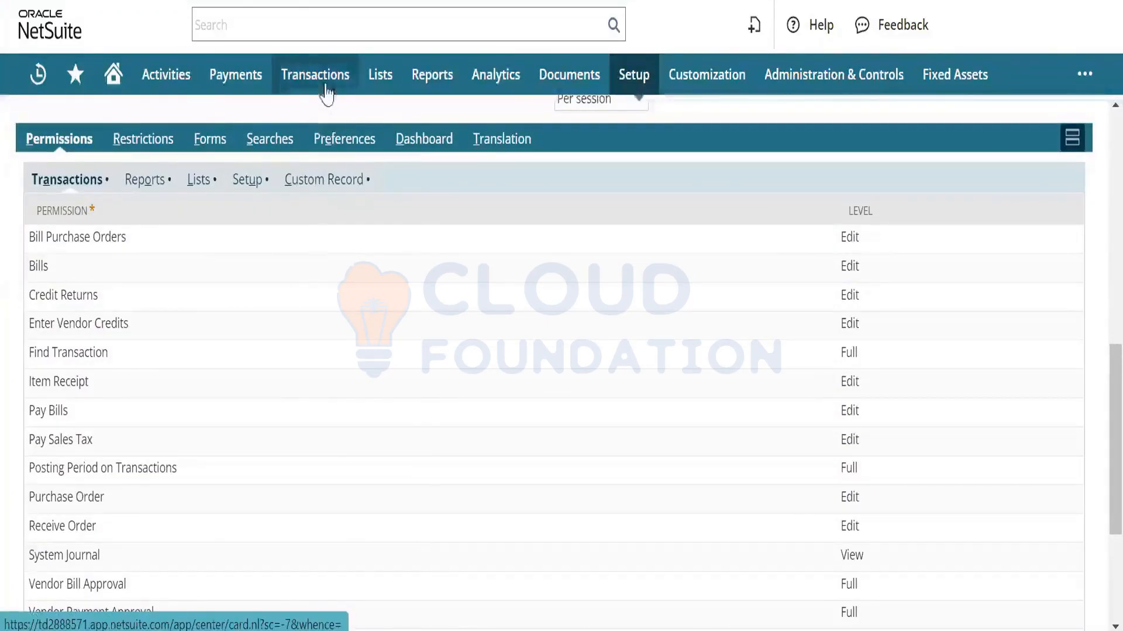
pyautogui.moveTo(327, 93)
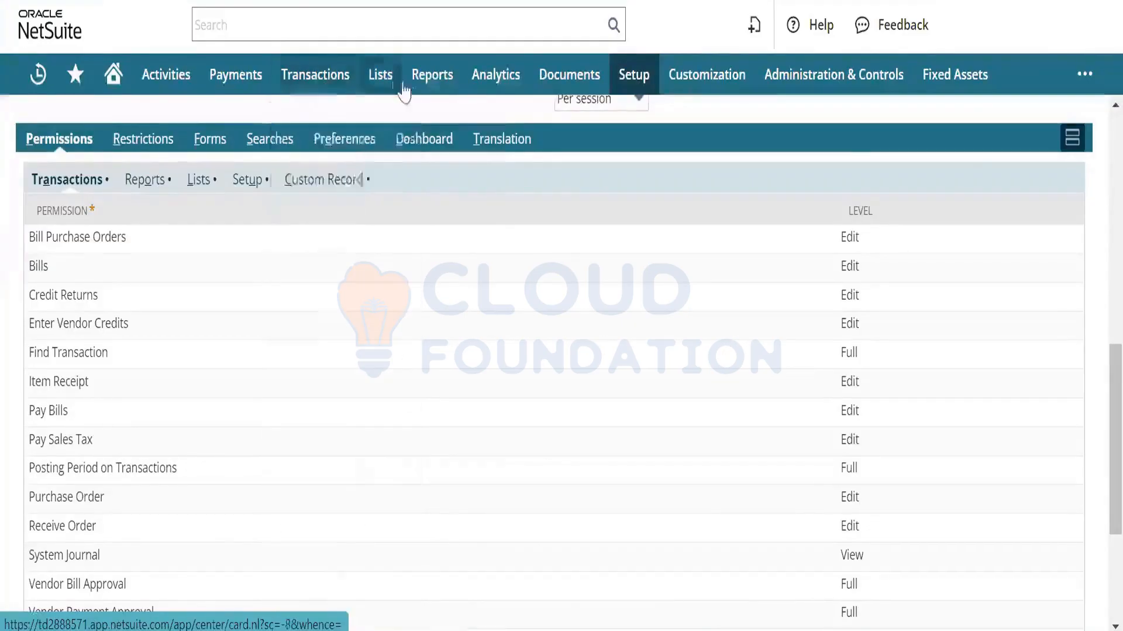
pyautogui.moveTo(416, 91)
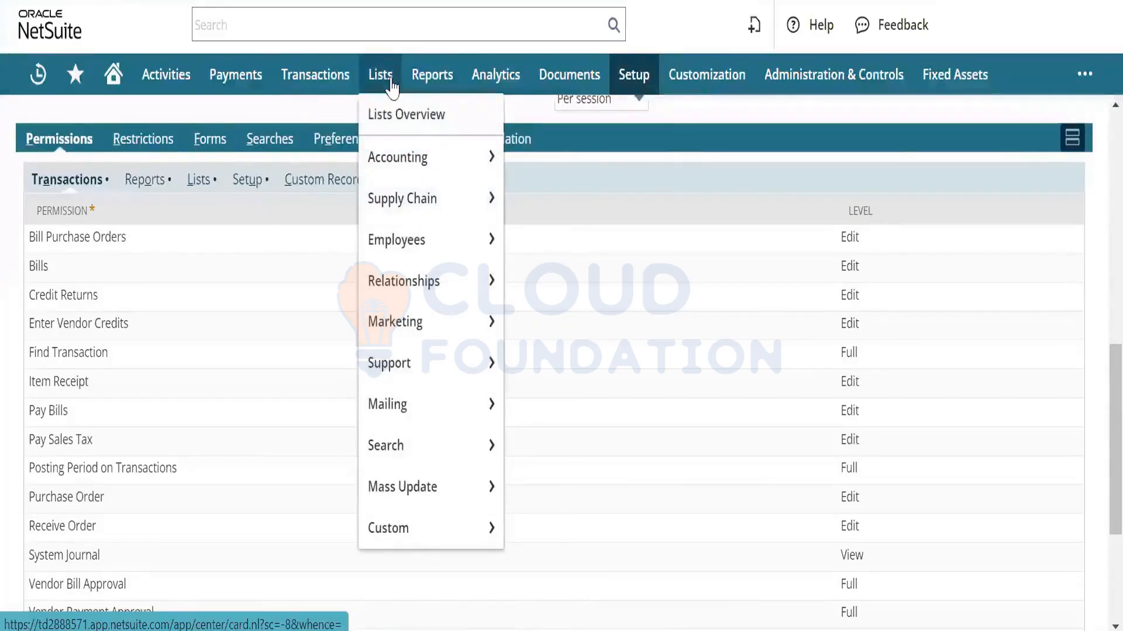
pyautogui.moveTo(621, 85)
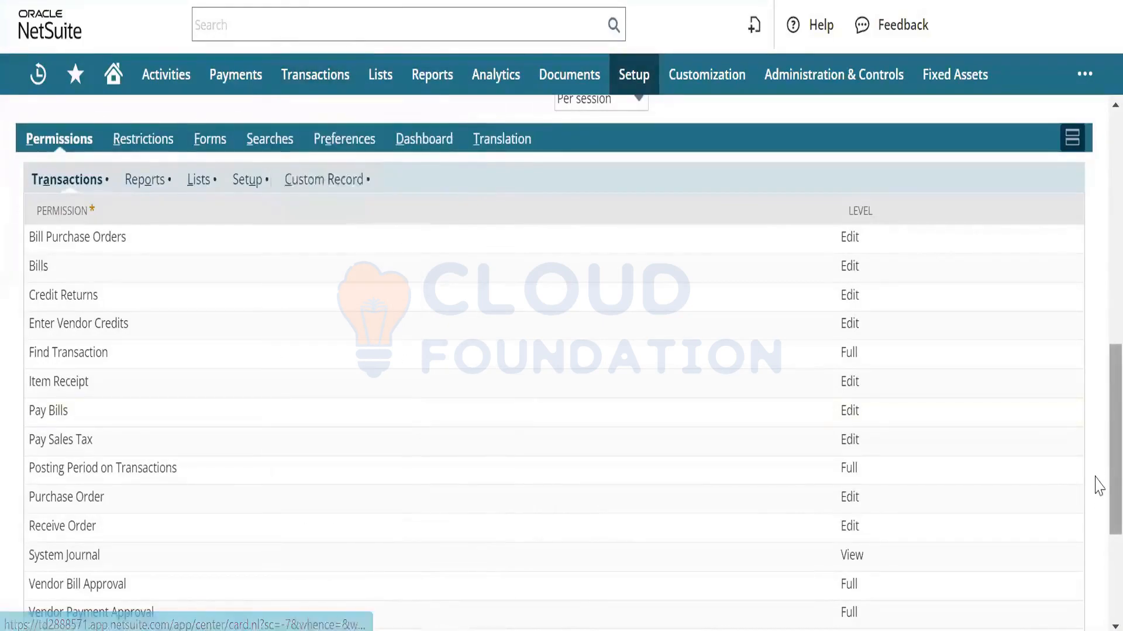
pyautogui.scroll(-1, 1098, 517)
pyautogui.scroll(-3, 1098, 516)
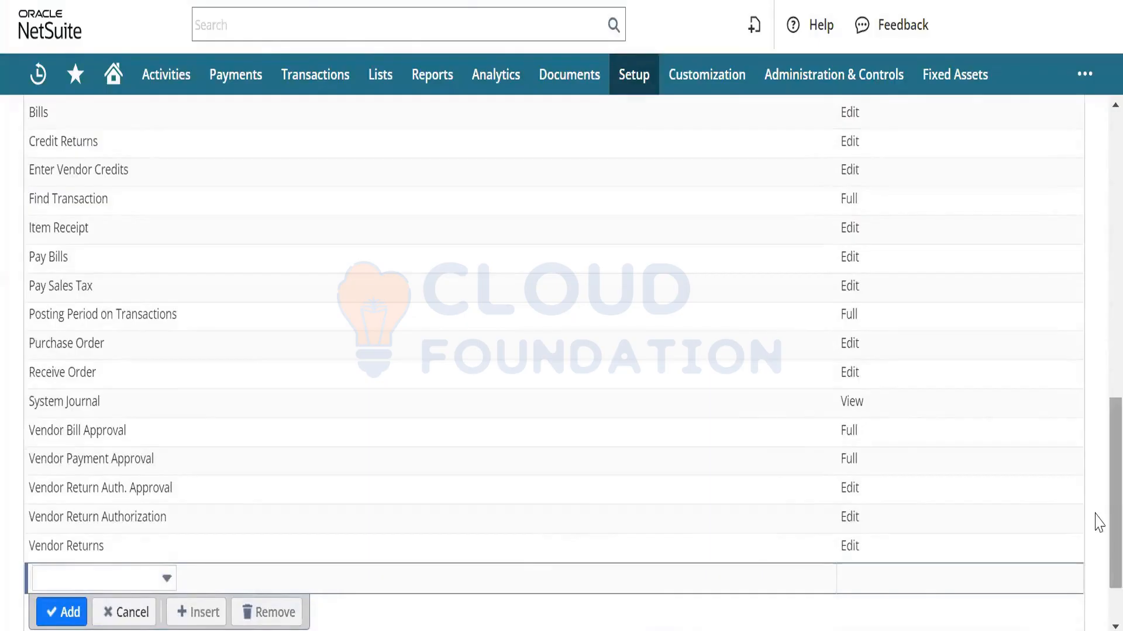
# - Add the Adjust Inventory permission to the role's transaction permissions at the View level
pyautogui.click(166, 580)
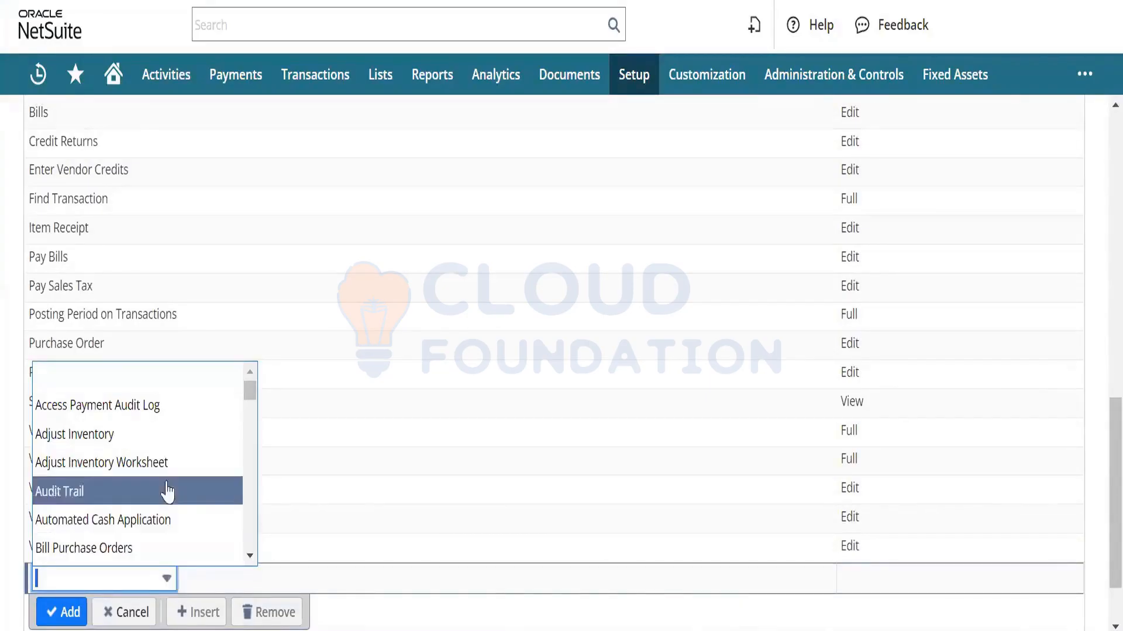
pyautogui.click(164, 434)
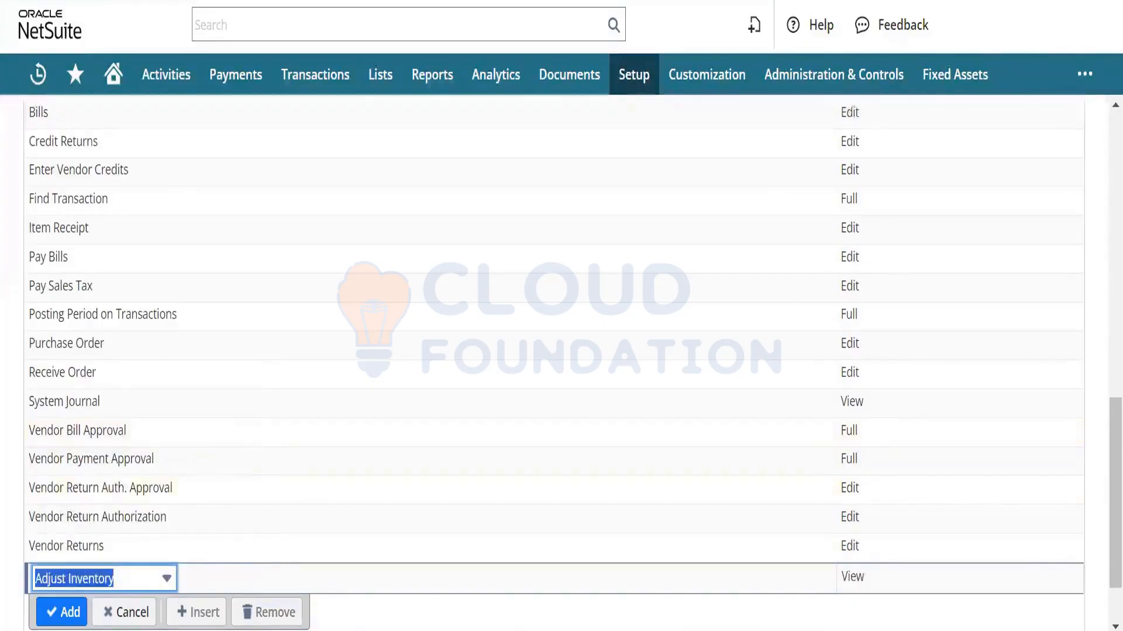
pyautogui.click(902, 583)
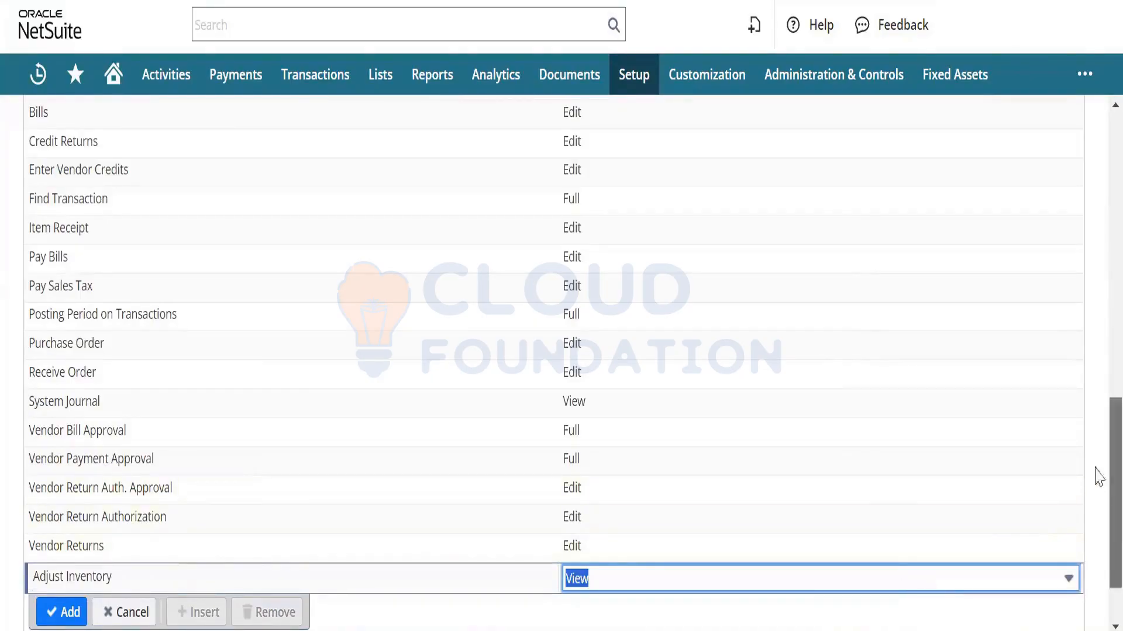
pyautogui.scroll(3, 1096, 445)
pyautogui.scroll(-3, 1095, 468)
pyautogui.scroll(4, 1053, 438)
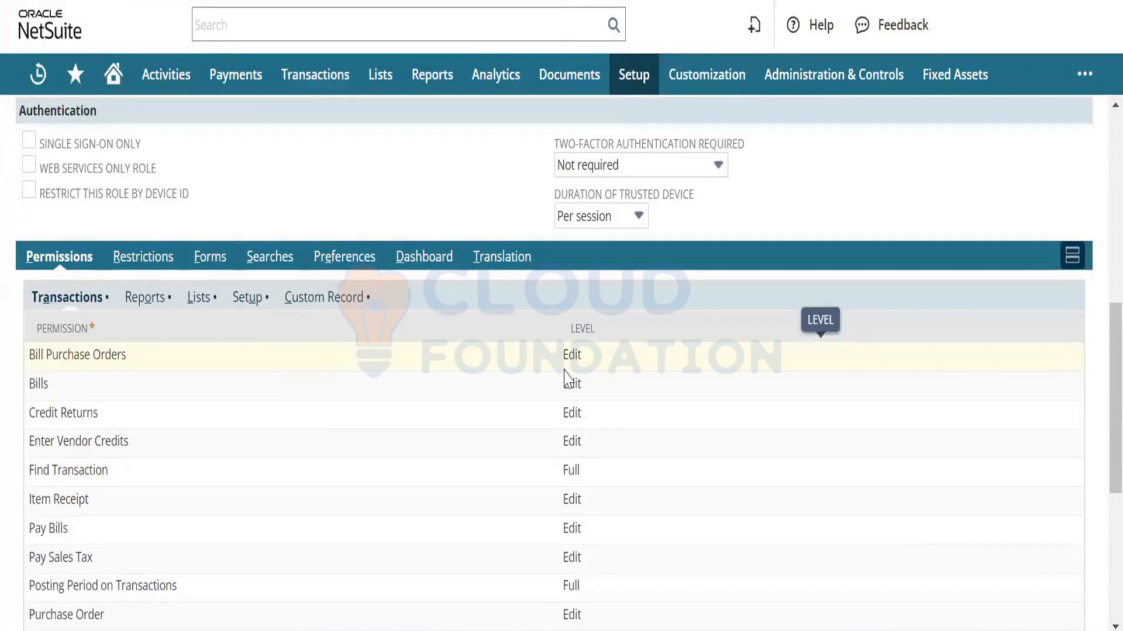
# - Show the level choices for the Bill Purchase Orders permission, and start a "VIEW -" line below the existing notes in Notepad
pyautogui.click(587, 369)
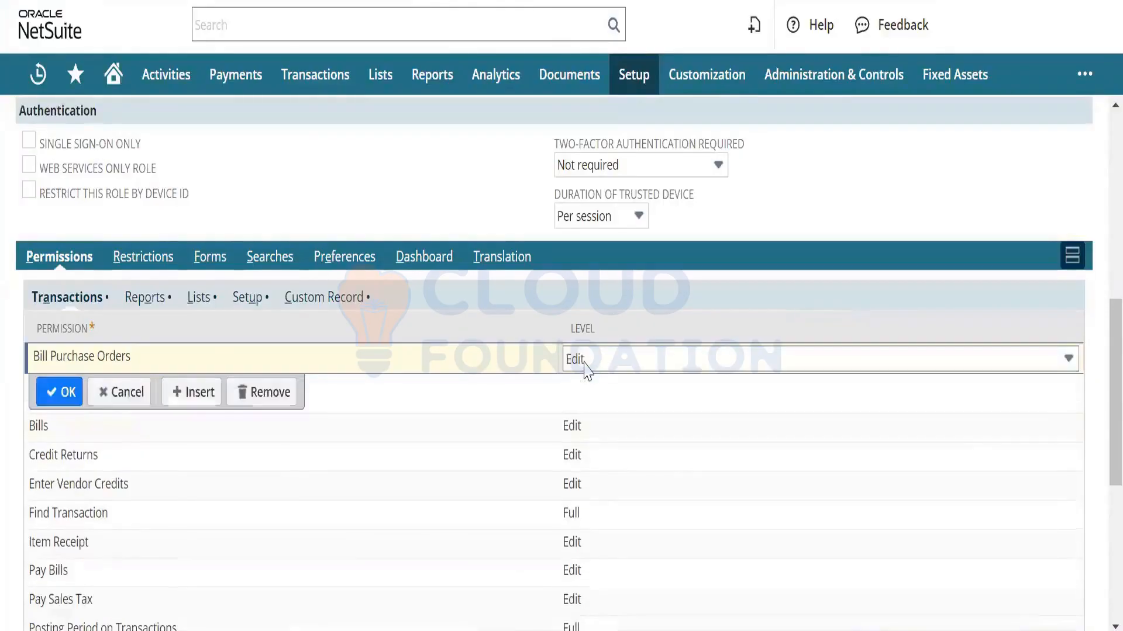
pyautogui.click(604, 373)
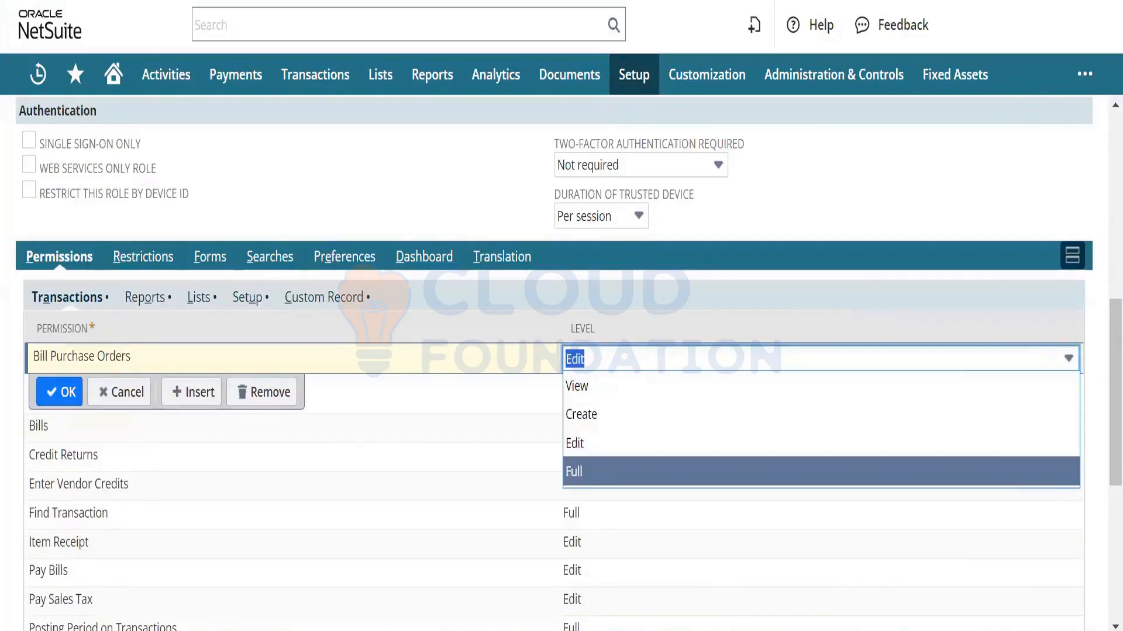
pyautogui.hotkey('alt', 'Tab')
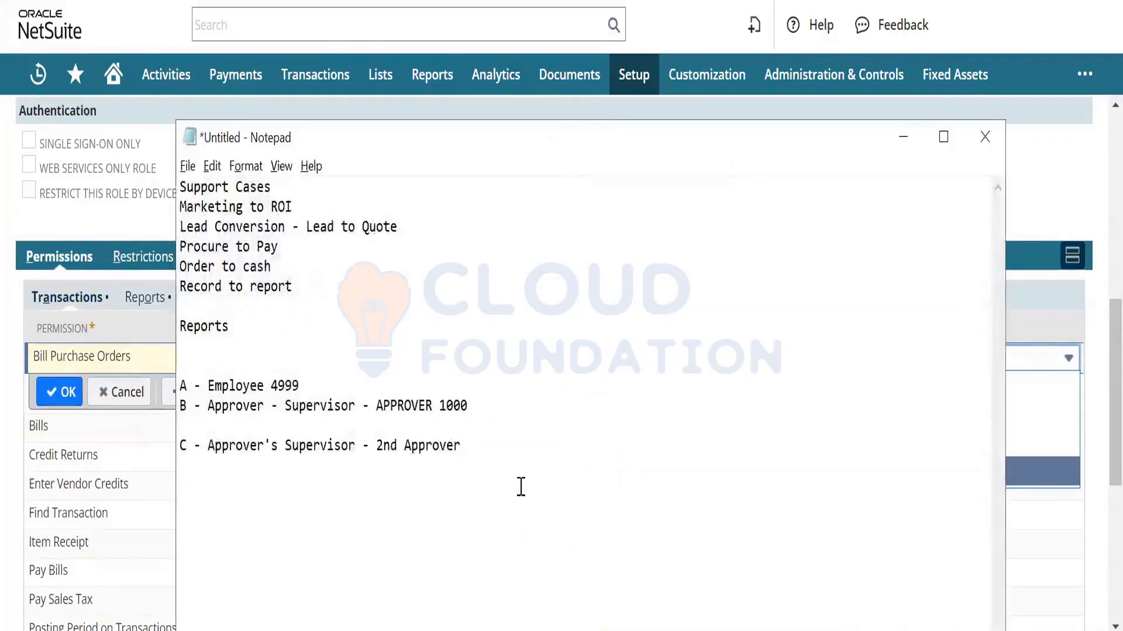
pyautogui.press('Return')
pyautogui.press('Return')
pyautogui.write('VIEW -')
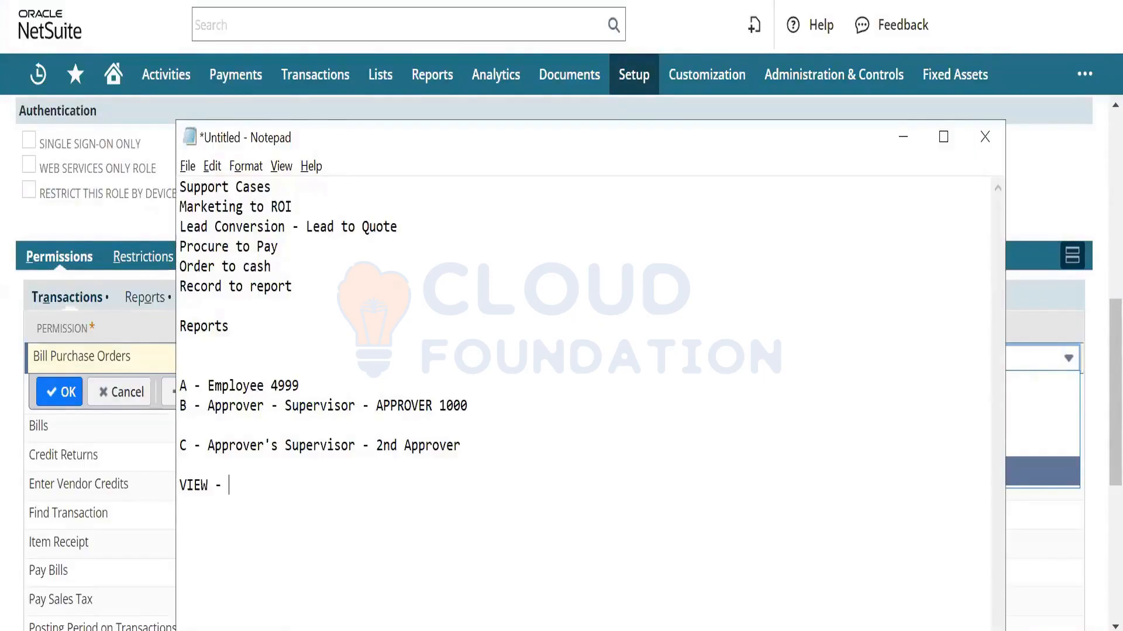
pyautogui.press('Return')
pyautogui.hotkey('alt', 'Tab')
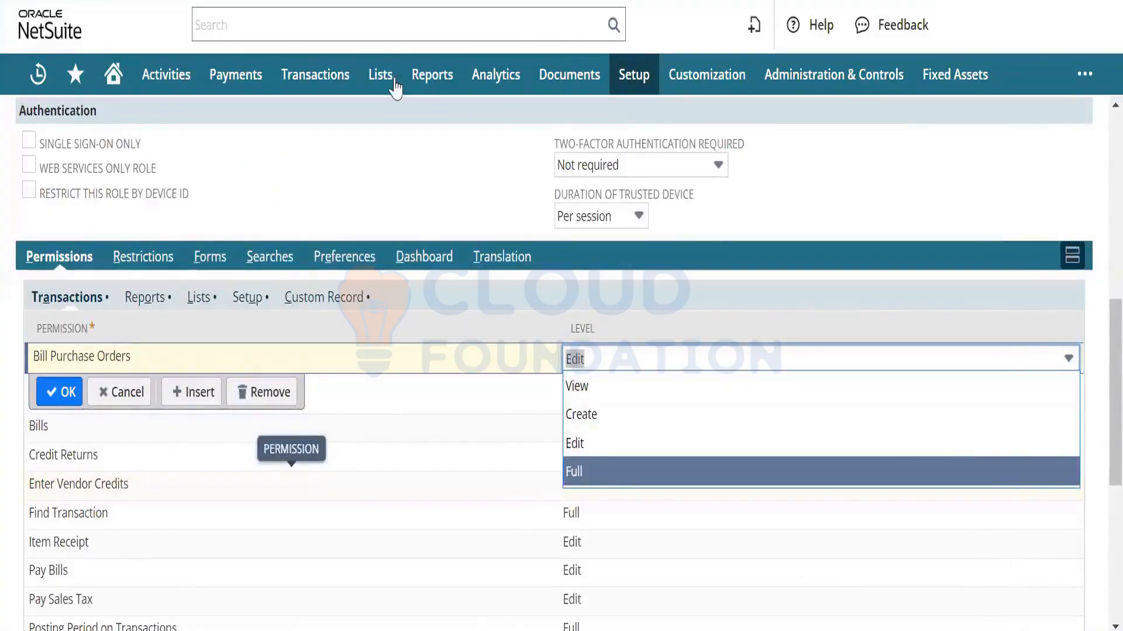
pyautogui.moveTo(383, 74)
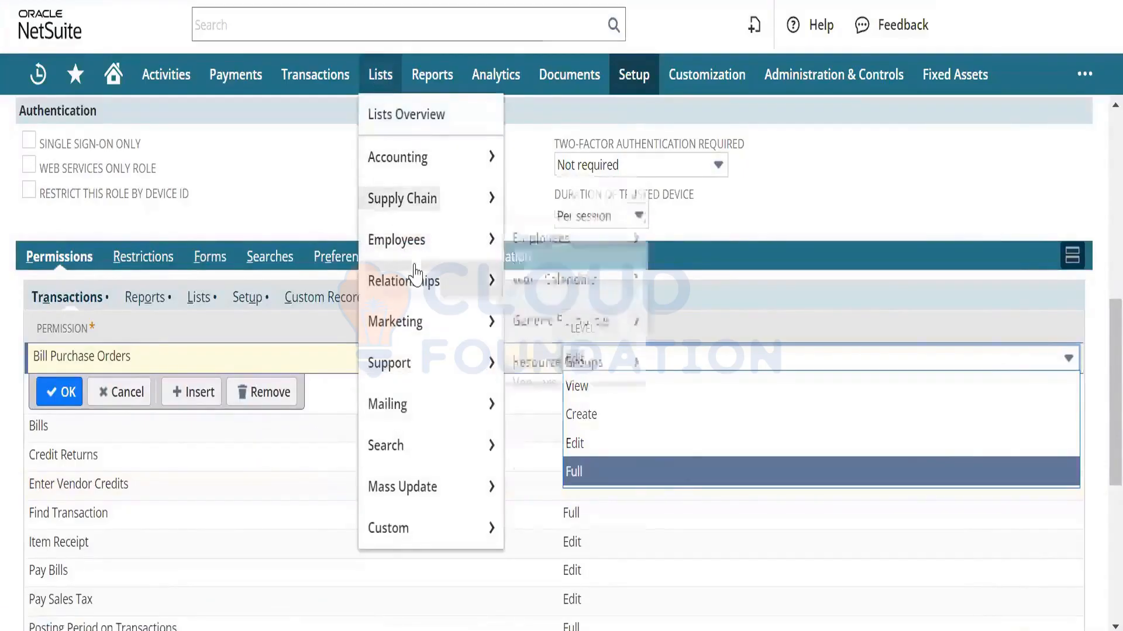
pyautogui.moveTo(414, 278)
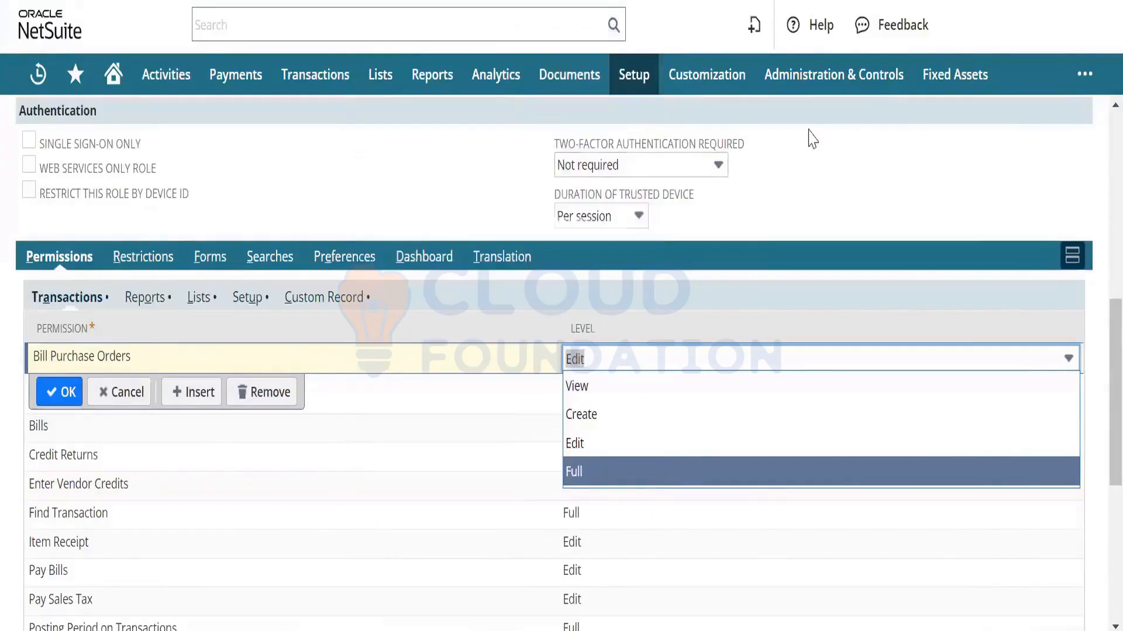
pyautogui.moveTo(653, 82)
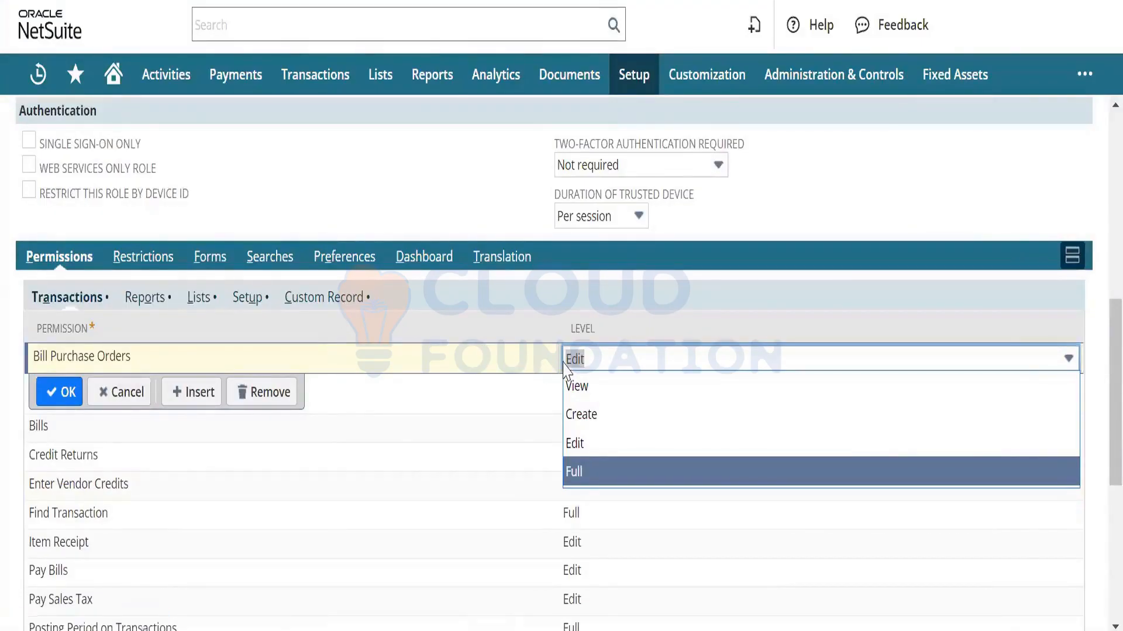
# - Switch to Notepad and add the line "CREATE - VIEW & CREATE" below the VIEW line
pyautogui.hotkey('alt', 'Tab')
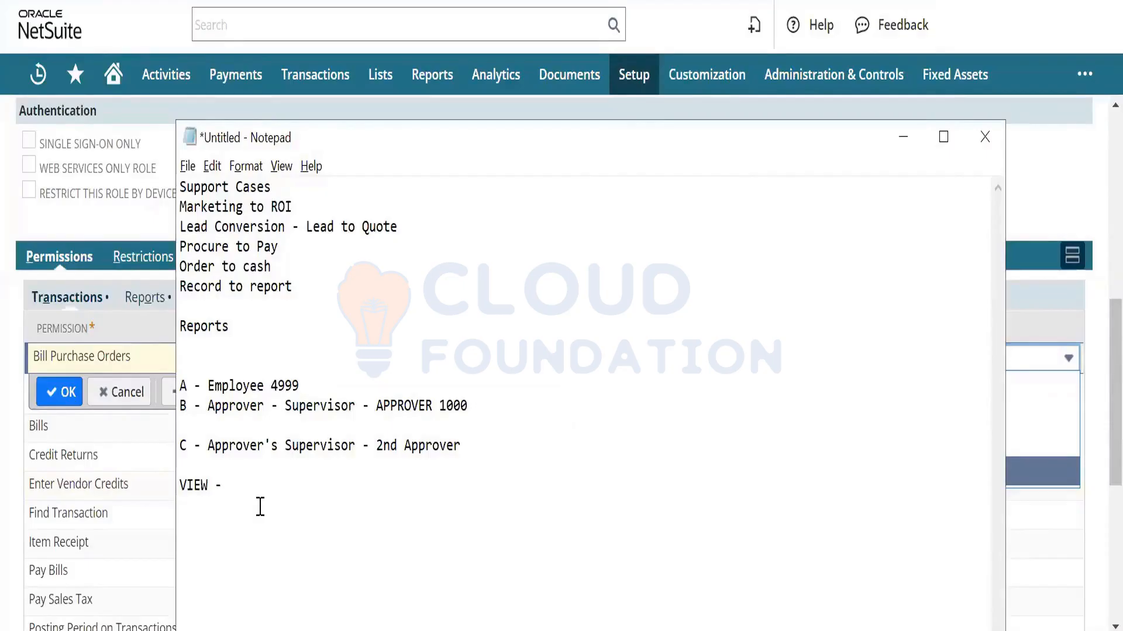
pyautogui.write('CREATE - VIE')
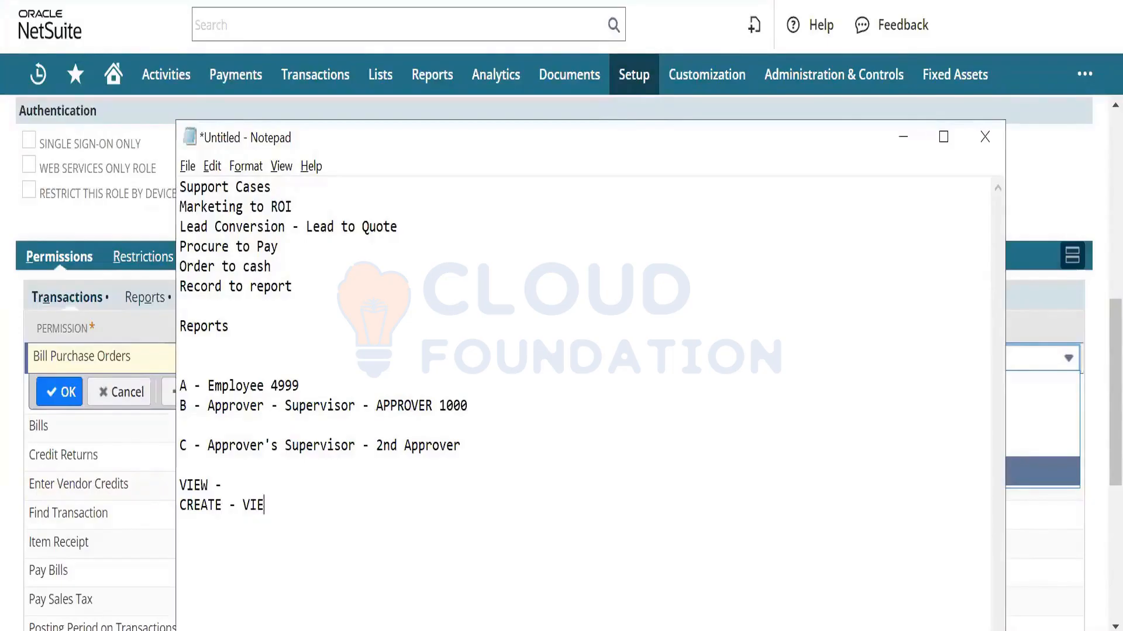
pyautogui.write('W & CREATE')
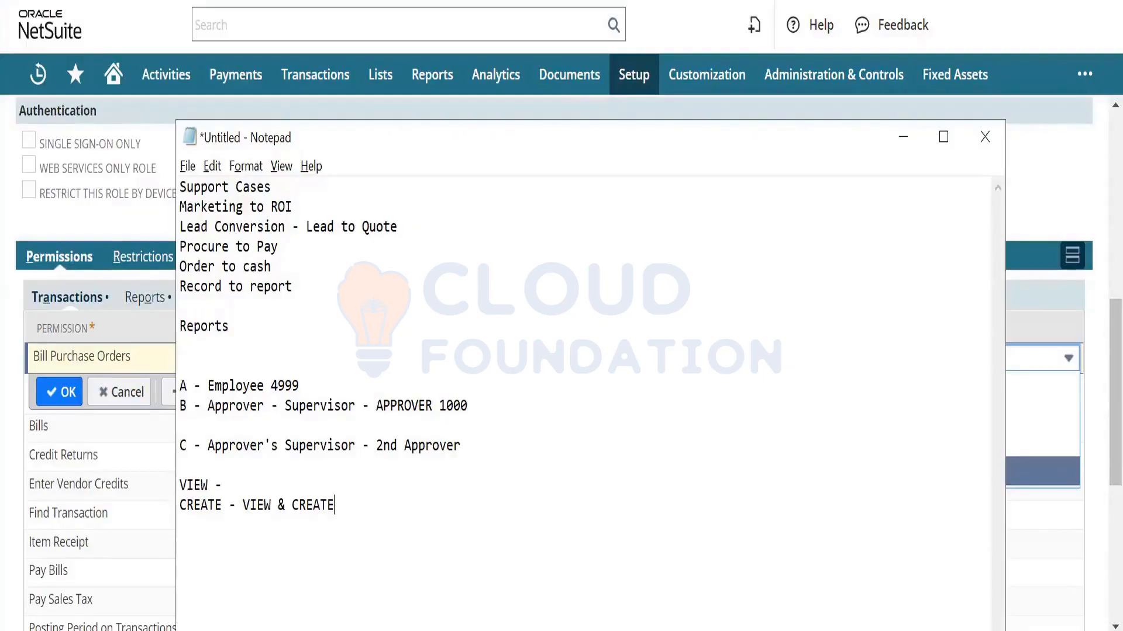
# - Add the lines "EDIT - VIEW & CREATE & EDIT" and "FULL - VIEW & CREATE & EDIT & DELETE" to the level notes
pyautogui.press('Return')
pyautogui.write('EDIT - VIEW ')
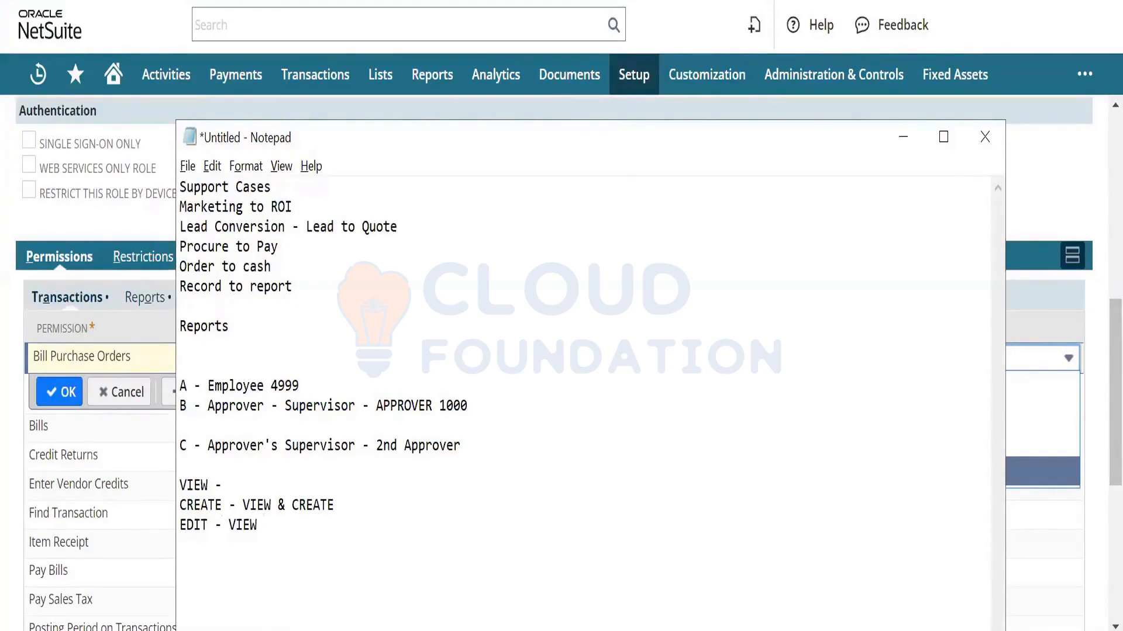
pyautogui.write('& CREATE & EDITR')
pyautogui.press('BackSpace')
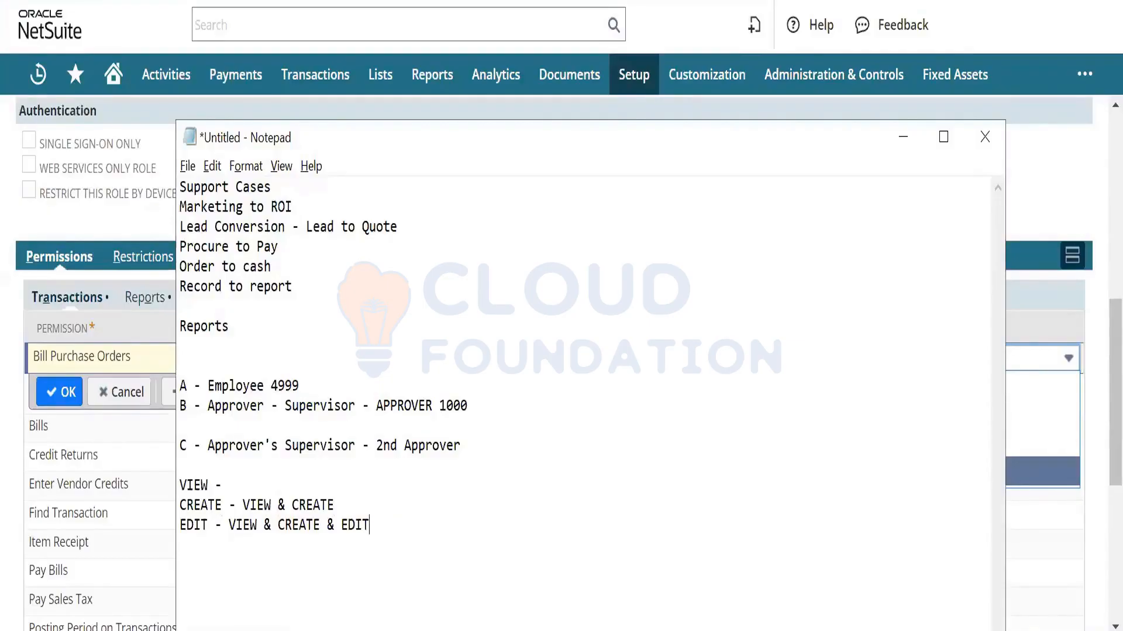
pyautogui.press('Return')
pyautogui.write('FULL - VIEW & CREATE ')
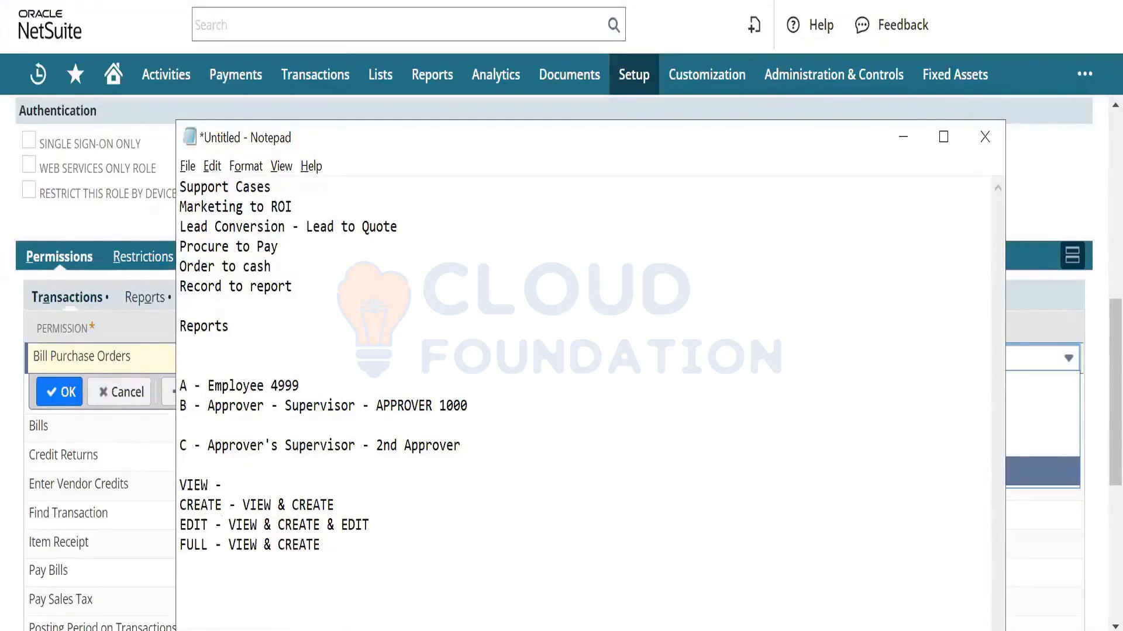
pyautogui.write('& EDIT & DELETE')
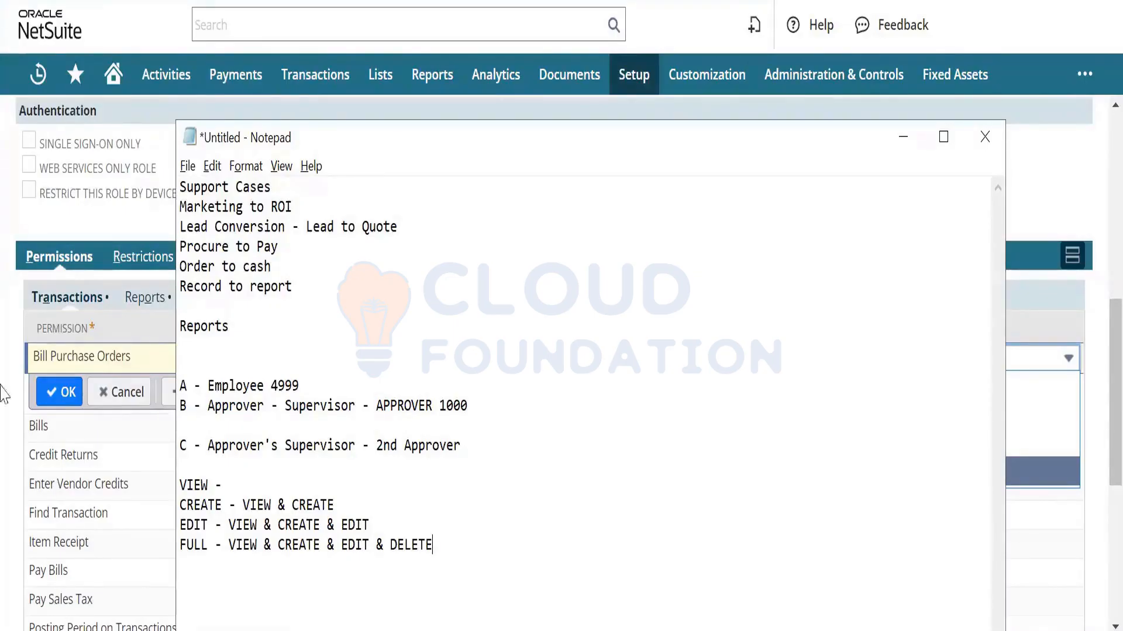
# - Complete the VIEW line of the notes with "VIEW(NO CREATE, NO EDIT, NO DELETE)"
pyautogui.click(233, 486)
pyautogui.write('VIEW(NO C')
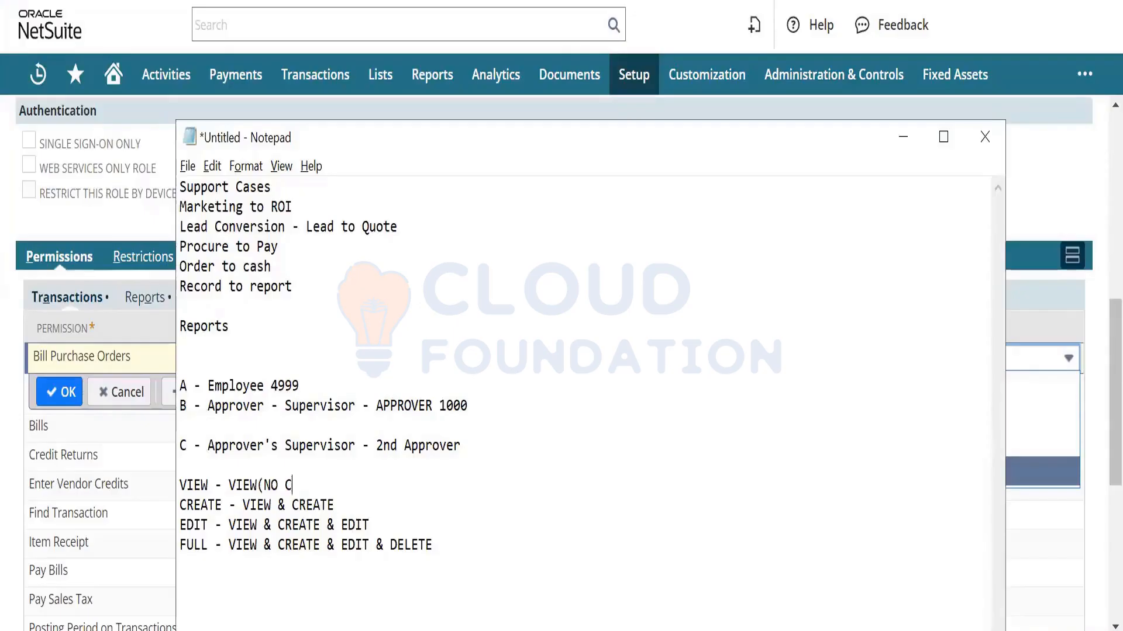
pyautogui.write('REATE, NO ED')
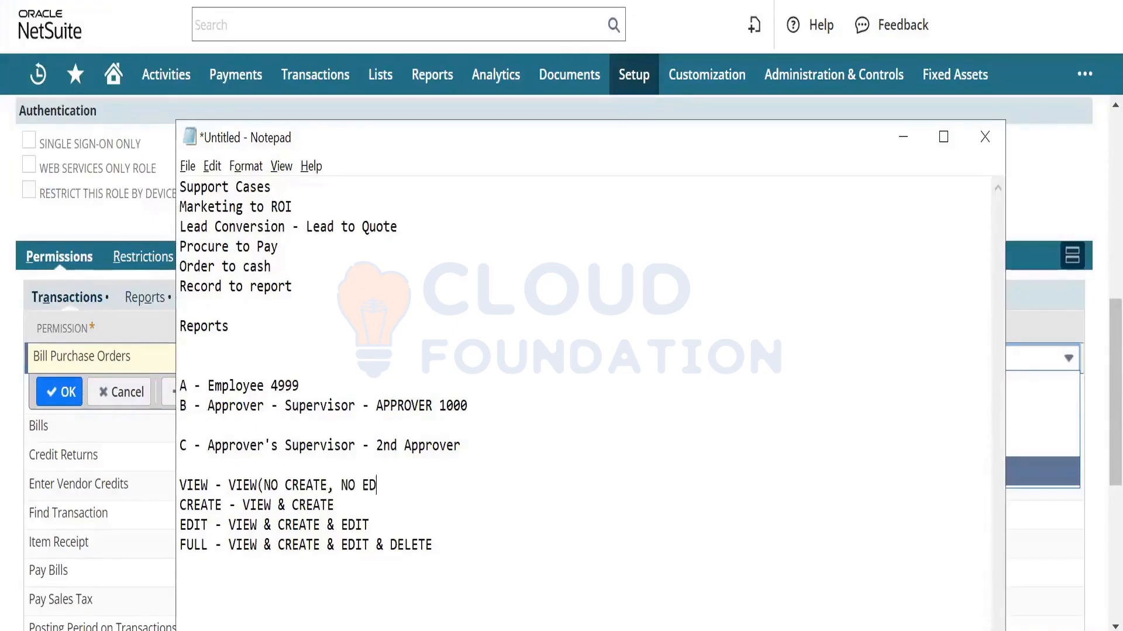
pyautogui.write('IT, NO DELETE)')
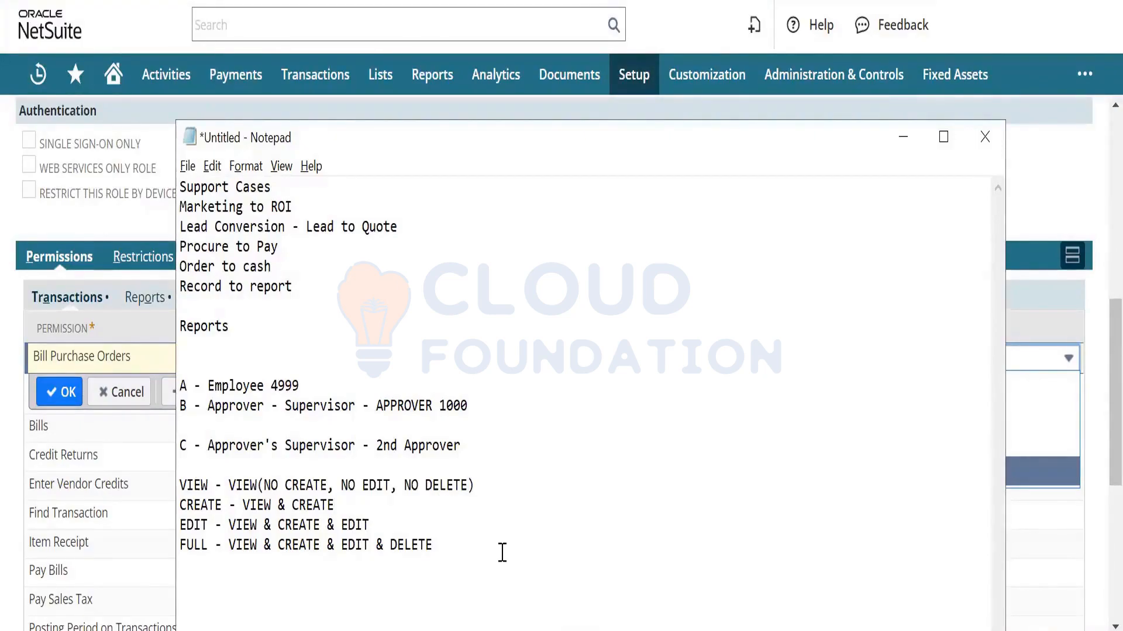
# - Append "(NO EDIT, NO DELETE)" to the CREATE line, "(NO DELETE)" to EDIT and "(FULL)" to FULL, and minimize Notepad
pyautogui.press('Down')
pyautogui.write('(NO EDIT, NO DEL')
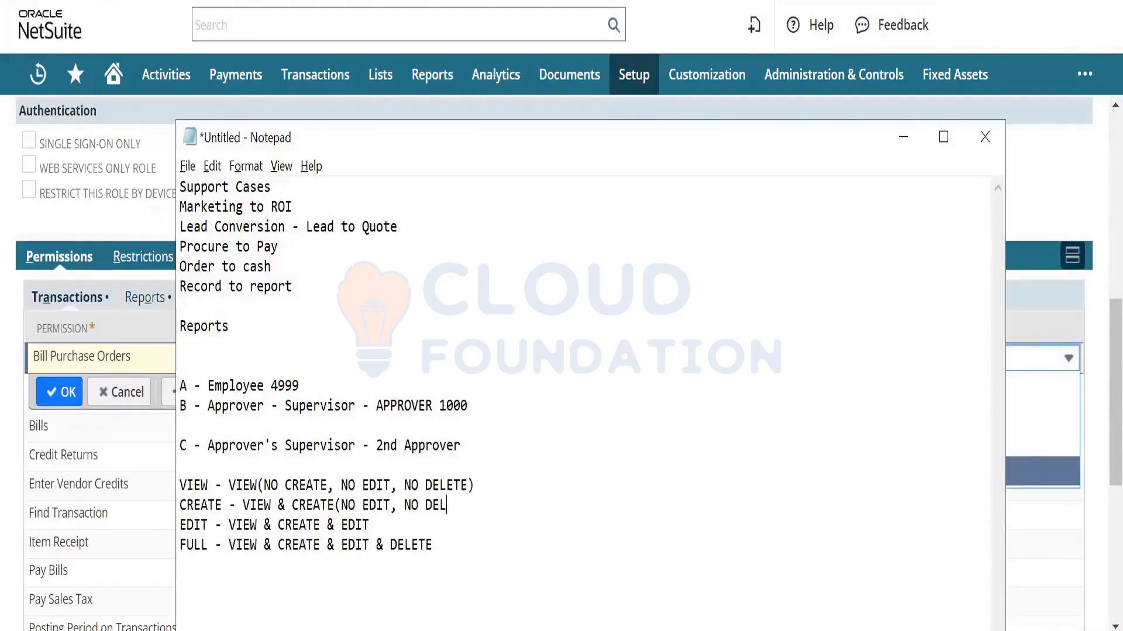
pyautogui.write('ETE)')
pyautogui.press('Down')
pyautogui.write('(NO DELETE')
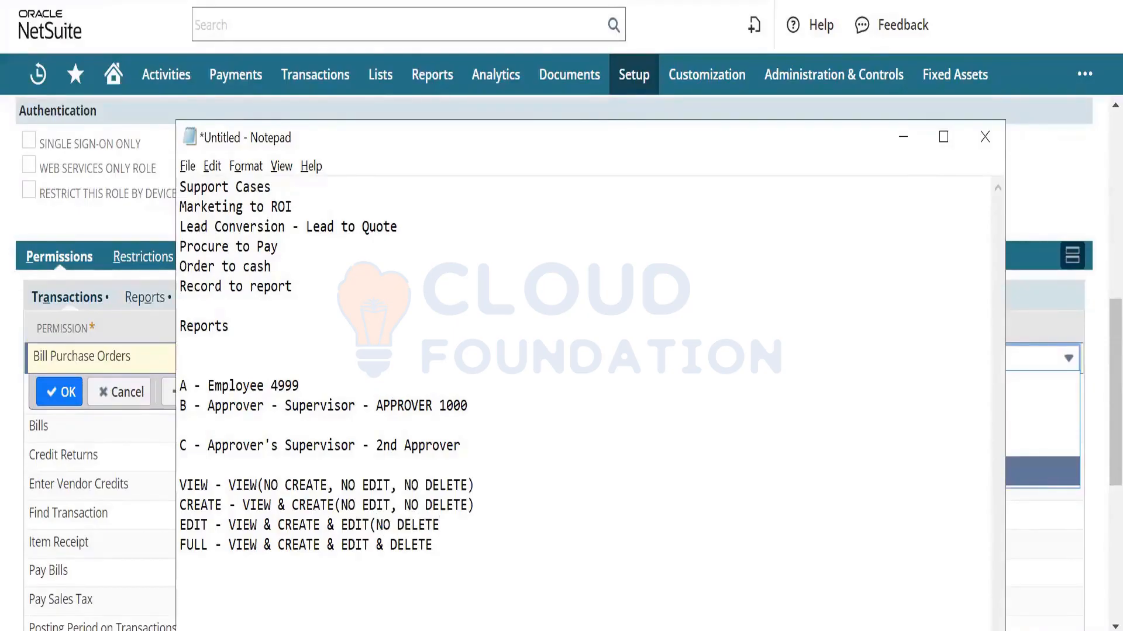
pyautogui.write(')')
pyautogui.click(501, 552)
pyautogui.write('(FULL)')
pyautogui.click(903, 137)
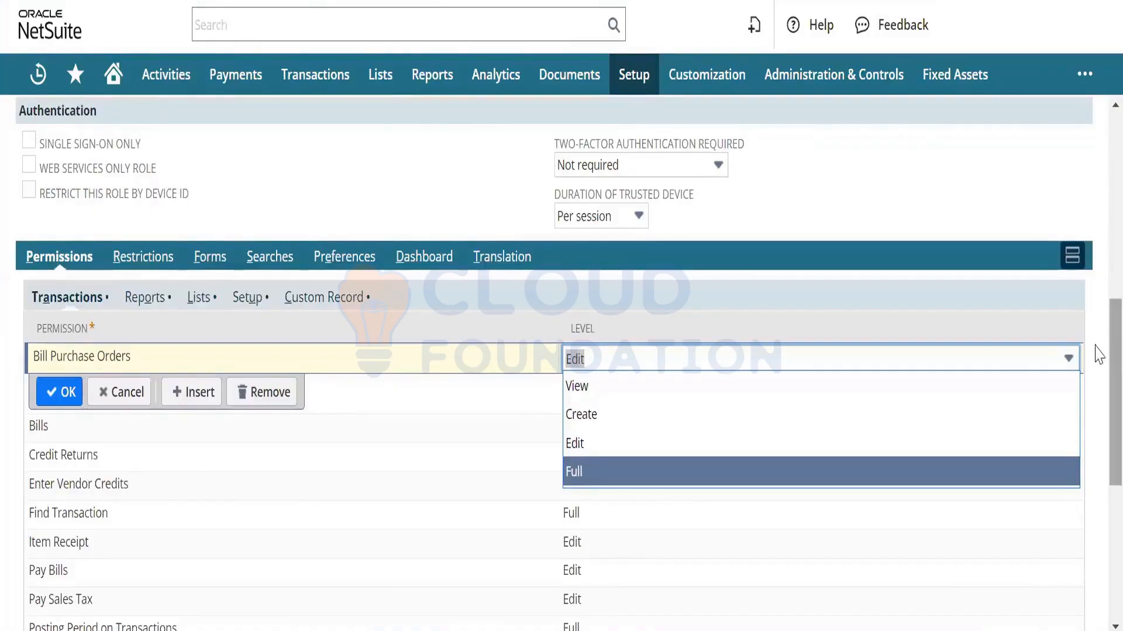
# - Leave the Bill Purchase Orders line unedited, and open the role's report permissions for review
pyautogui.moveTo(1098, 354); pyautogui.dragTo(1098, 377)
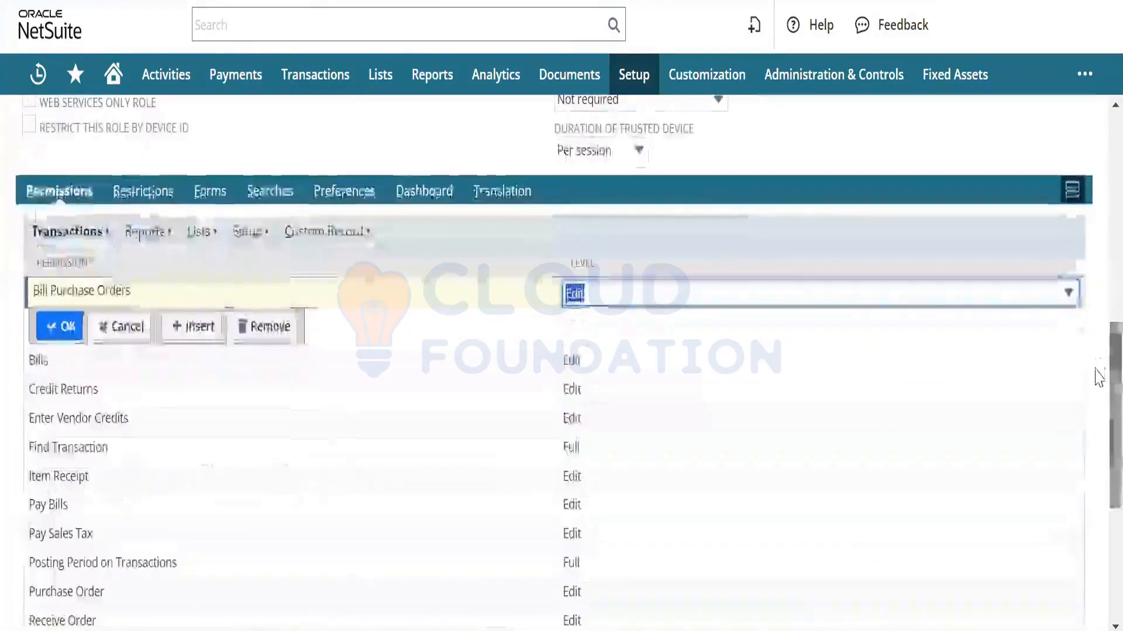
pyautogui.click(133, 339)
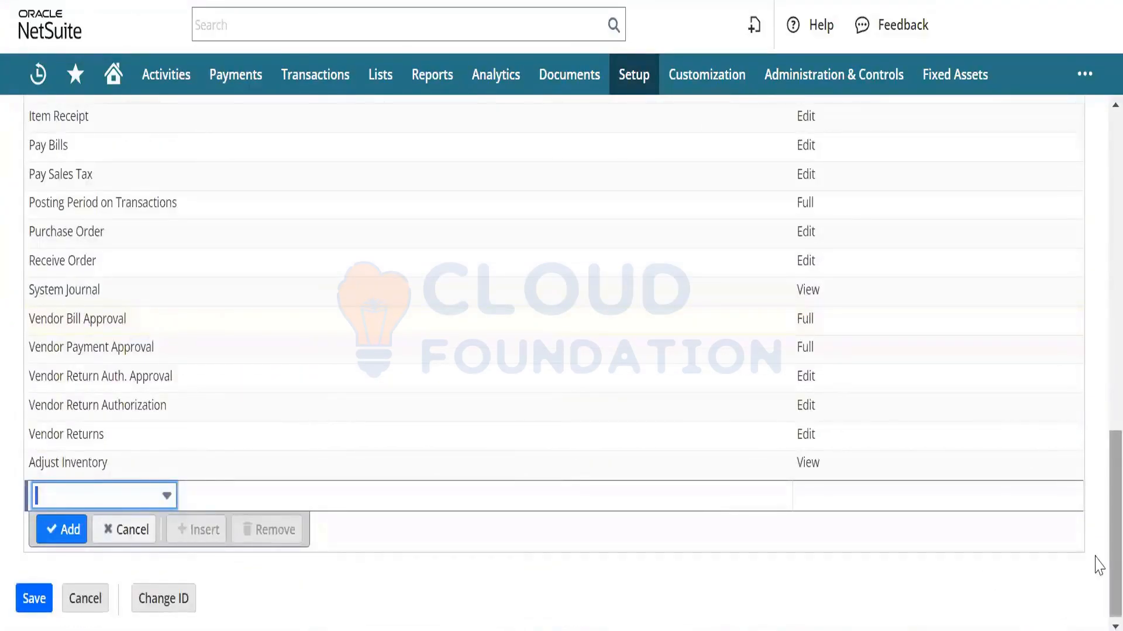
pyautogui.moveTo(1098, 564); pyautogui.dragTo(1095, 448)
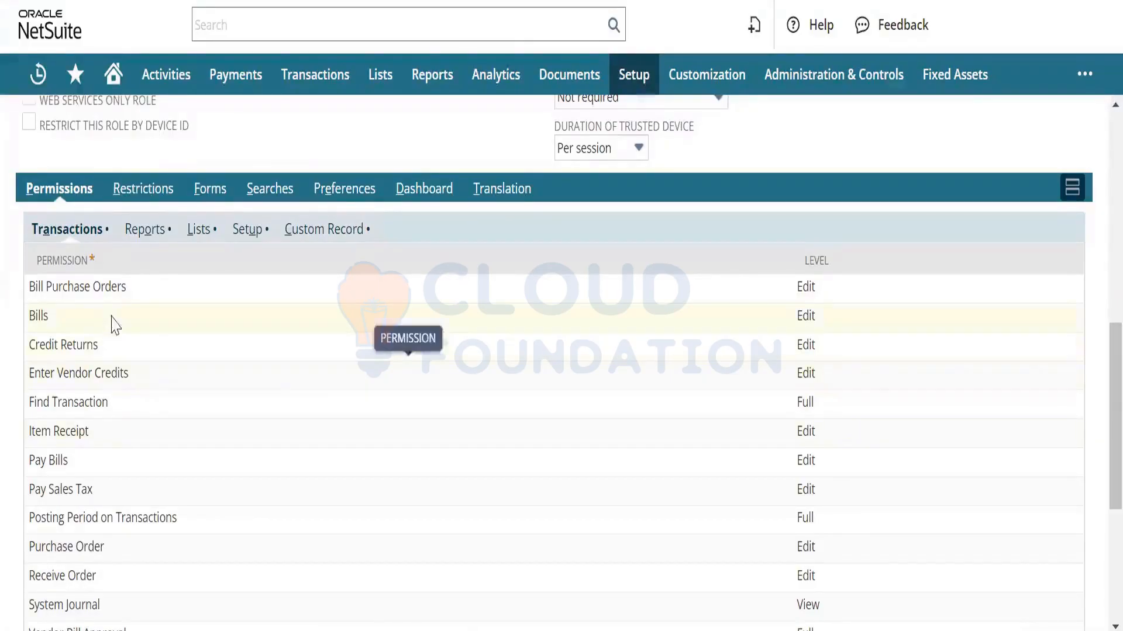
pyautogui.click(138, 233)
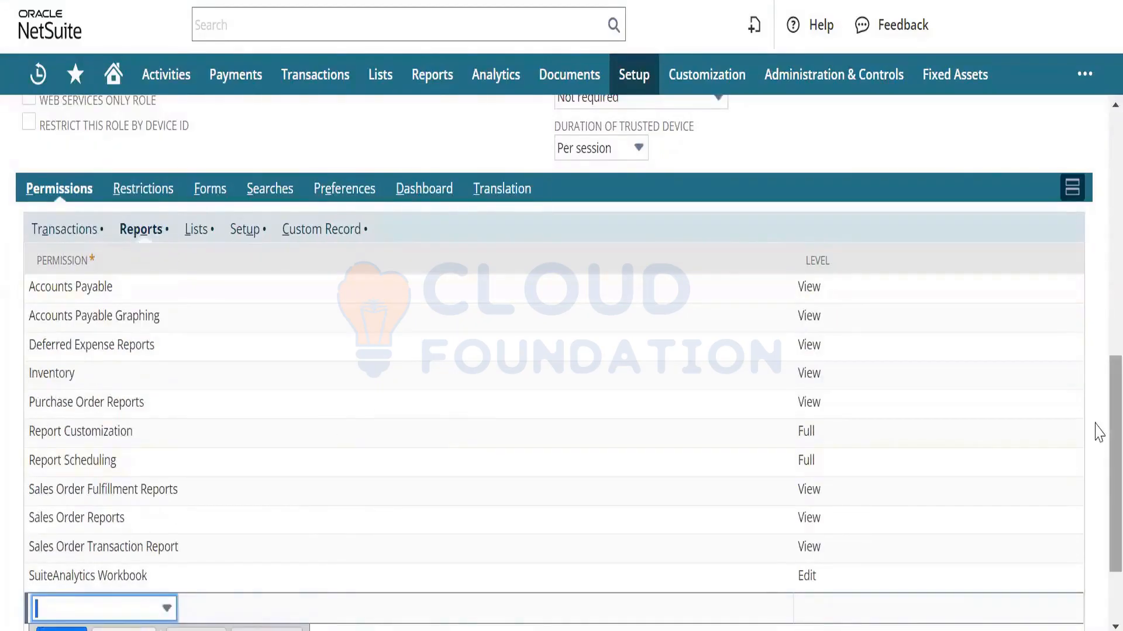
pyautogui.scroll(1, 1099, 433)
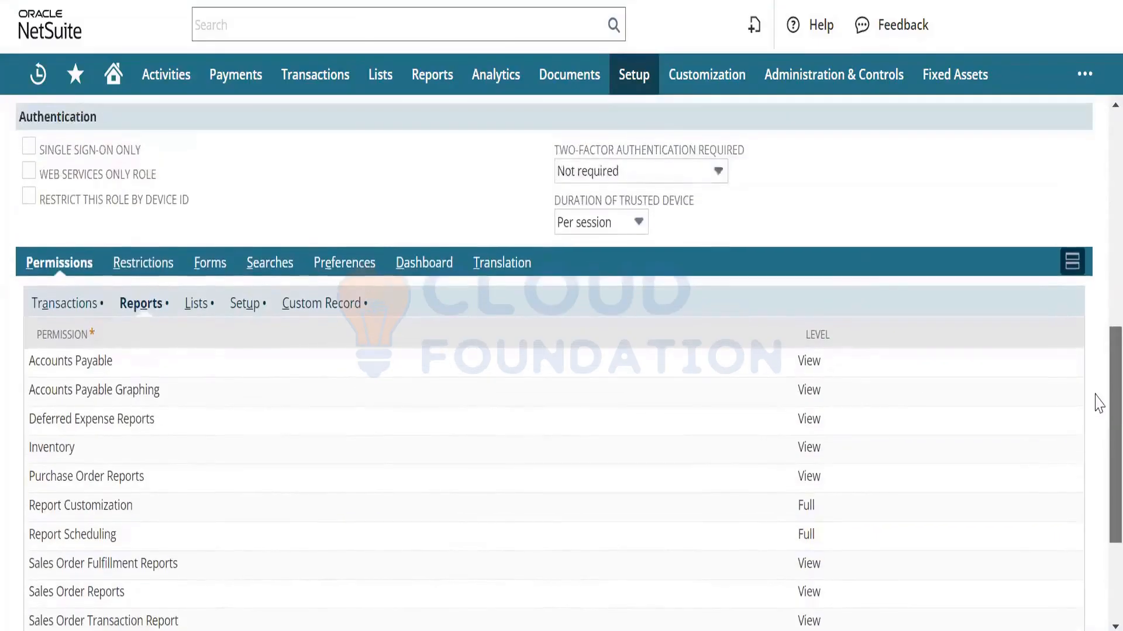
pyautogui.scroll(-1, 1099, 409)
pyautogui.moveTo(1095, 434); pyautogui.dragTo(1092, 442)
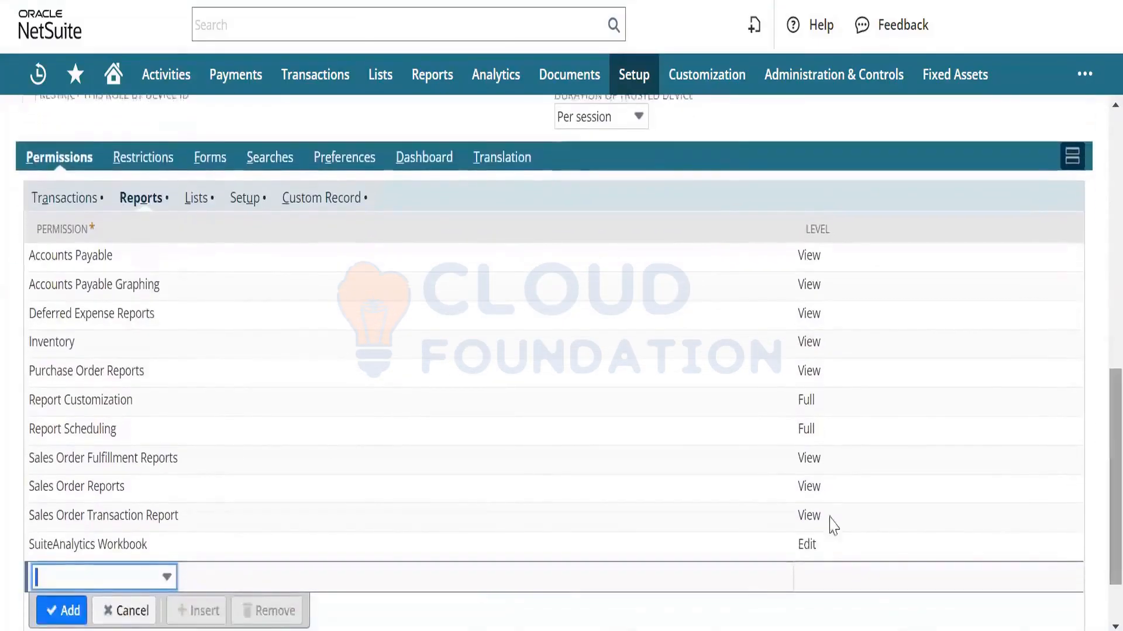
# - Try to add a Report Customization report permission at the Full level, and discard the new line
pyautogui.click(151, 577)
pyautogui.scroll(-5, 255, 438)
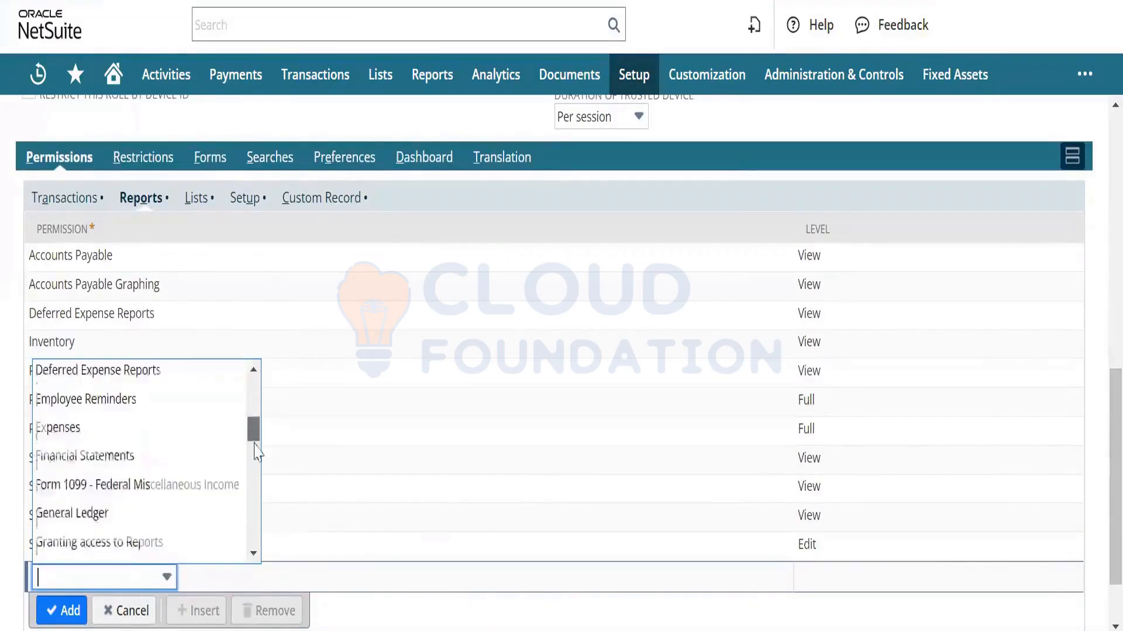
pyautogui.scroll(-6, 255, 468)
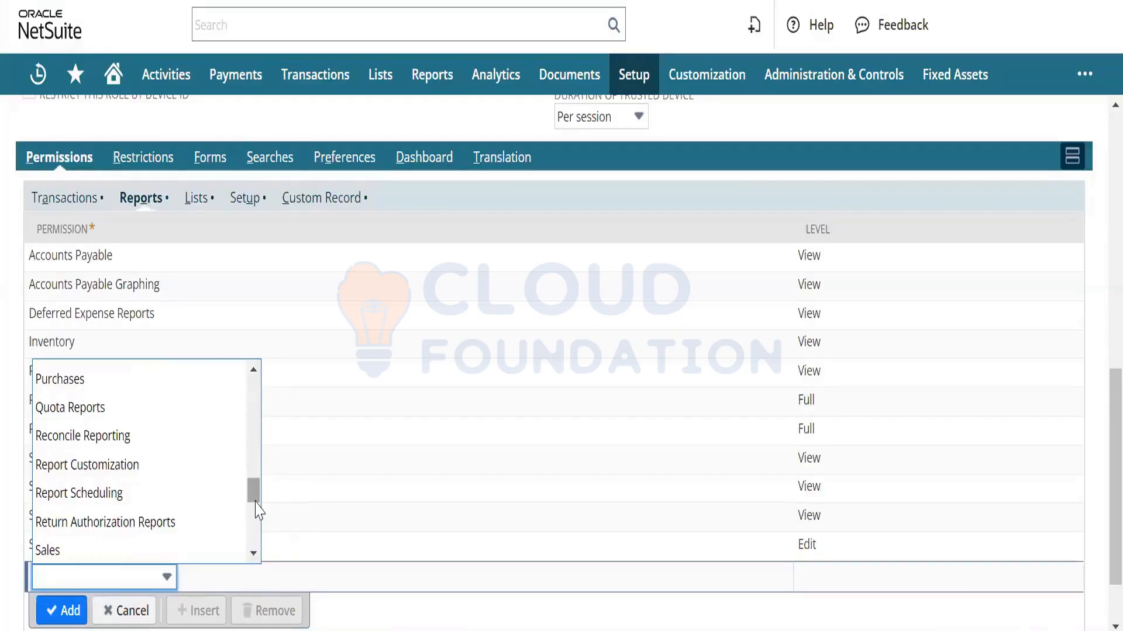
pyautogui.click(179, 471)
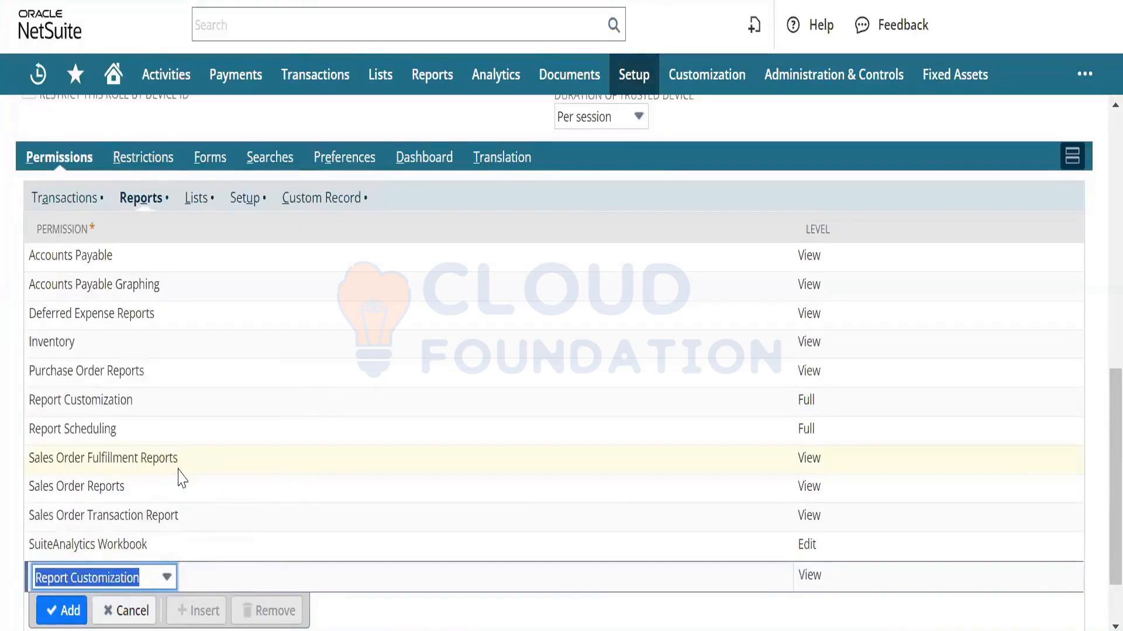
pyautogui.press('Tab')
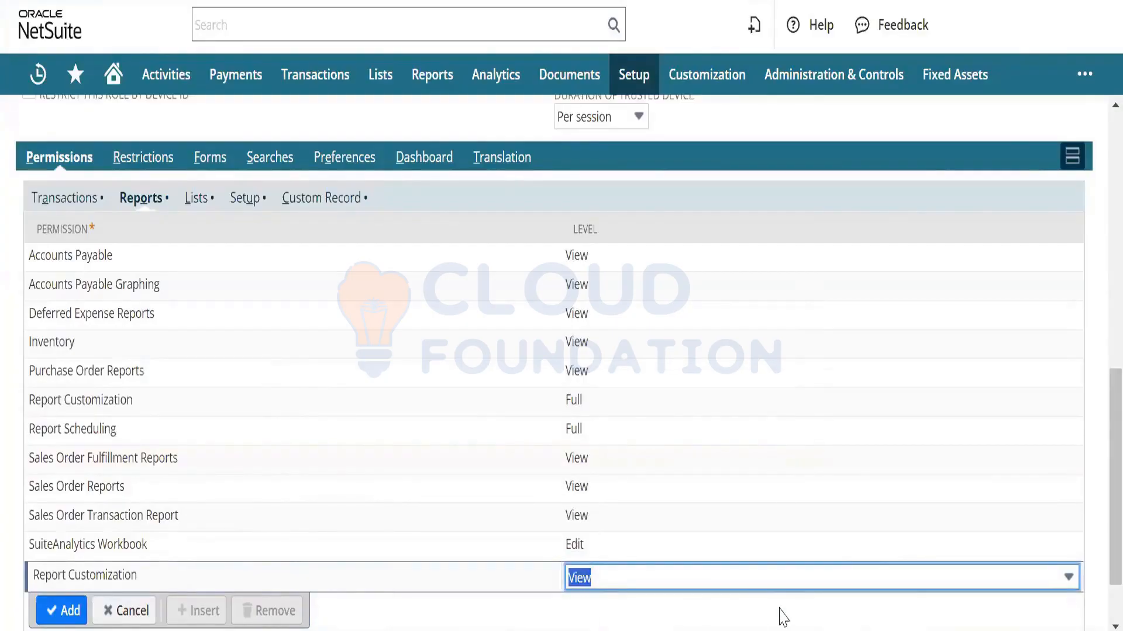
pyautogui.click(758, 586)
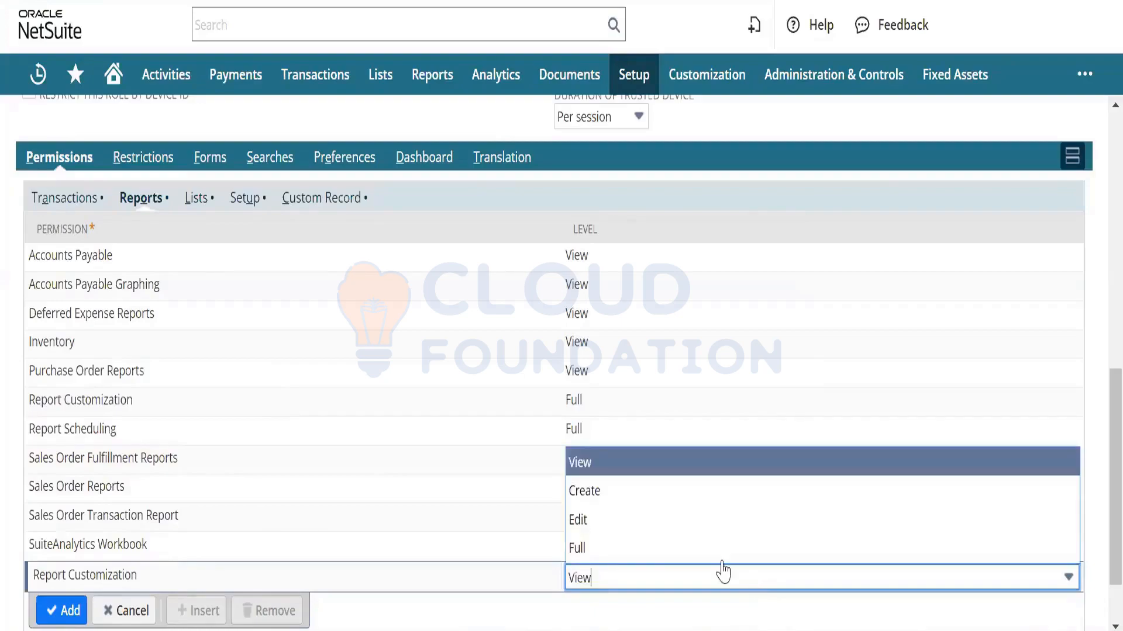
pyautogui.click(706, 550)
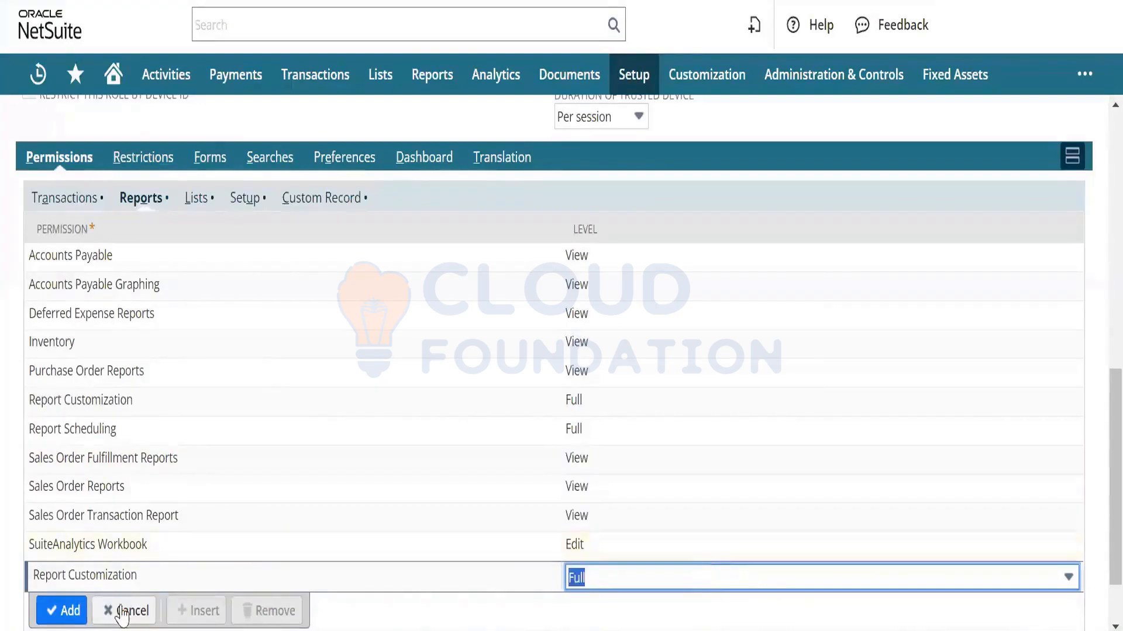
pyautogui.click(69, 611)
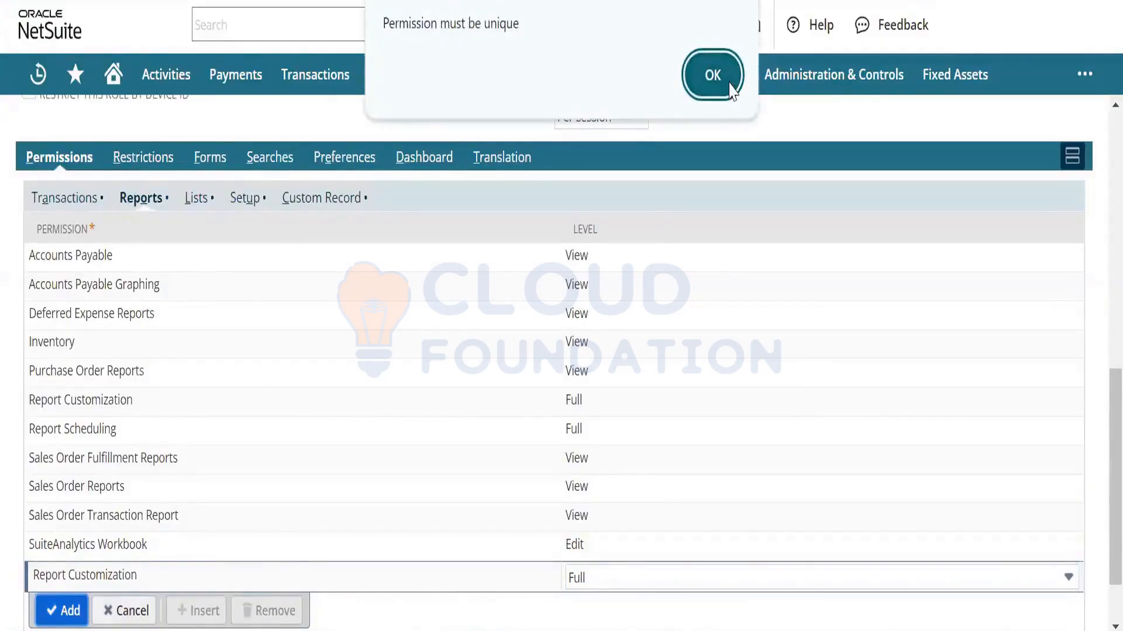
pyautogui.click(729, 90)
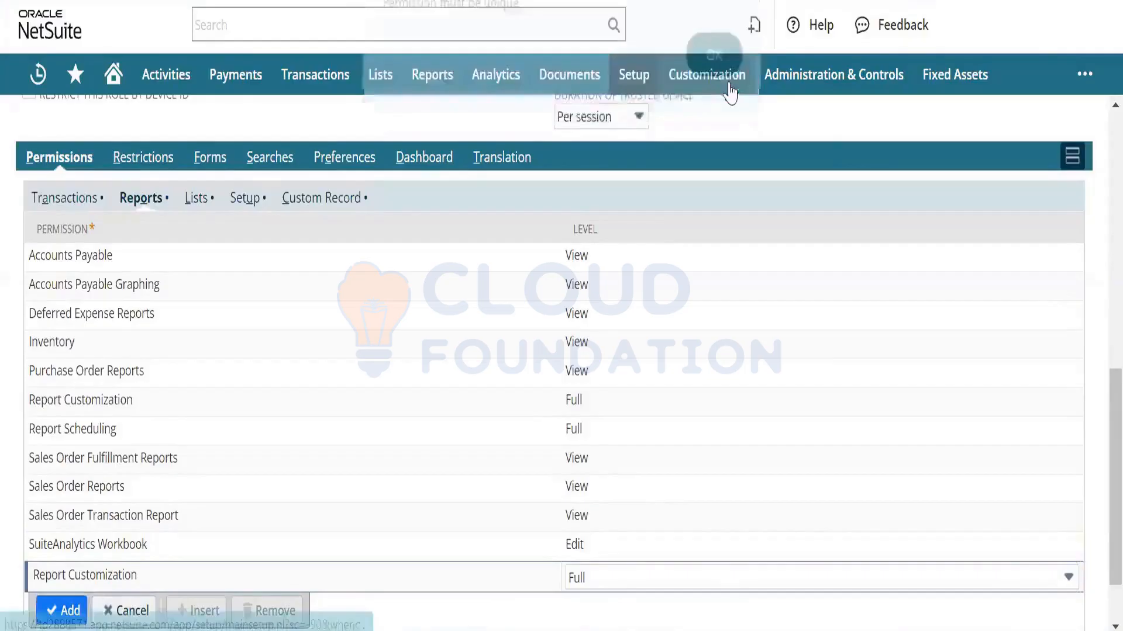
pyautogui.click(165, 414)
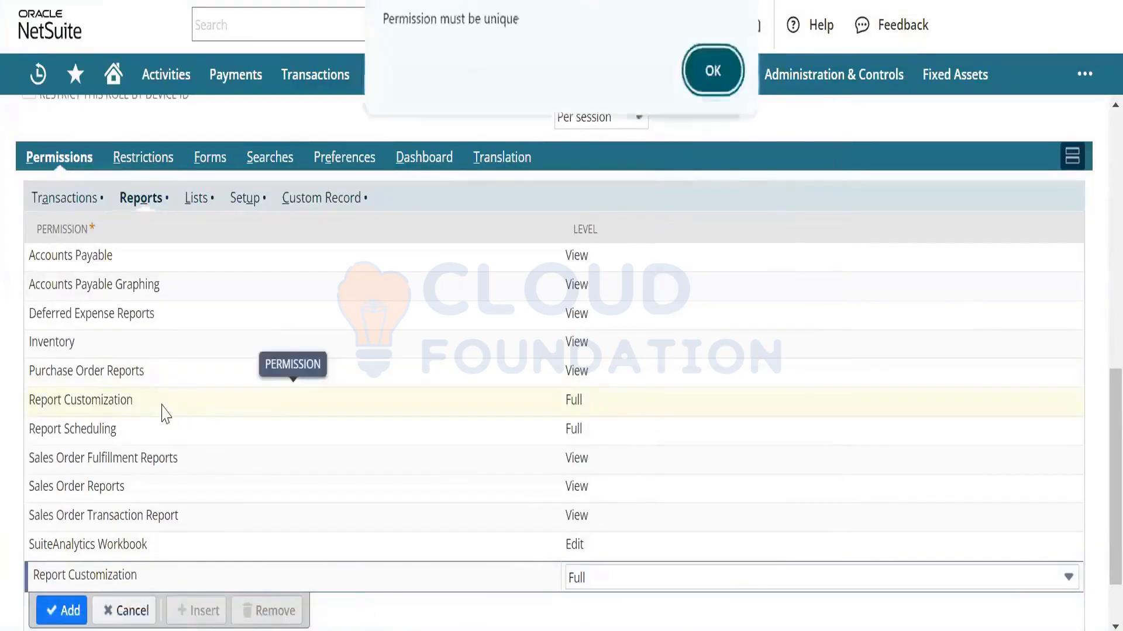
pyautogui.click(710, 72)
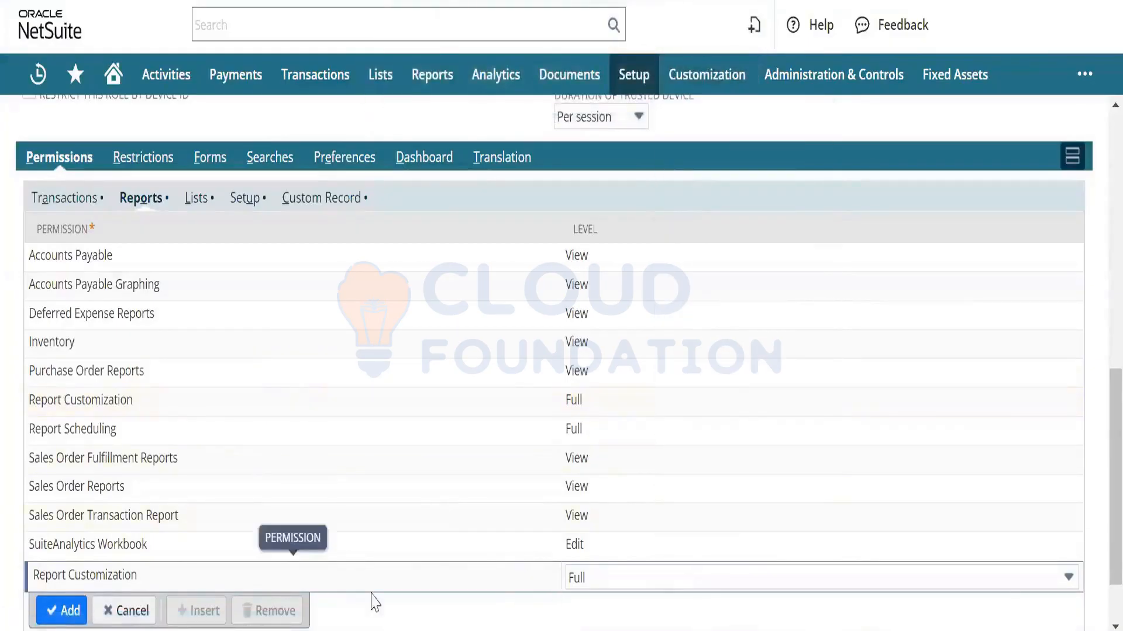
pyautogui.click(116, 623)
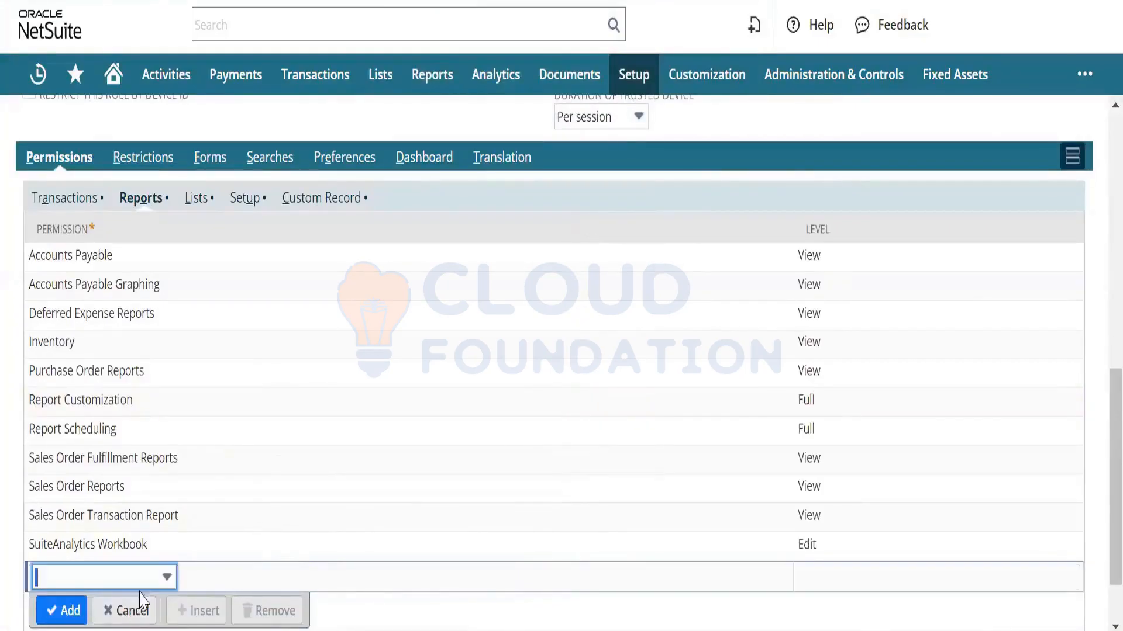
# - Fill a new report permission line with Accounts Receivable at the View level
pyautogui.click(153, 580)
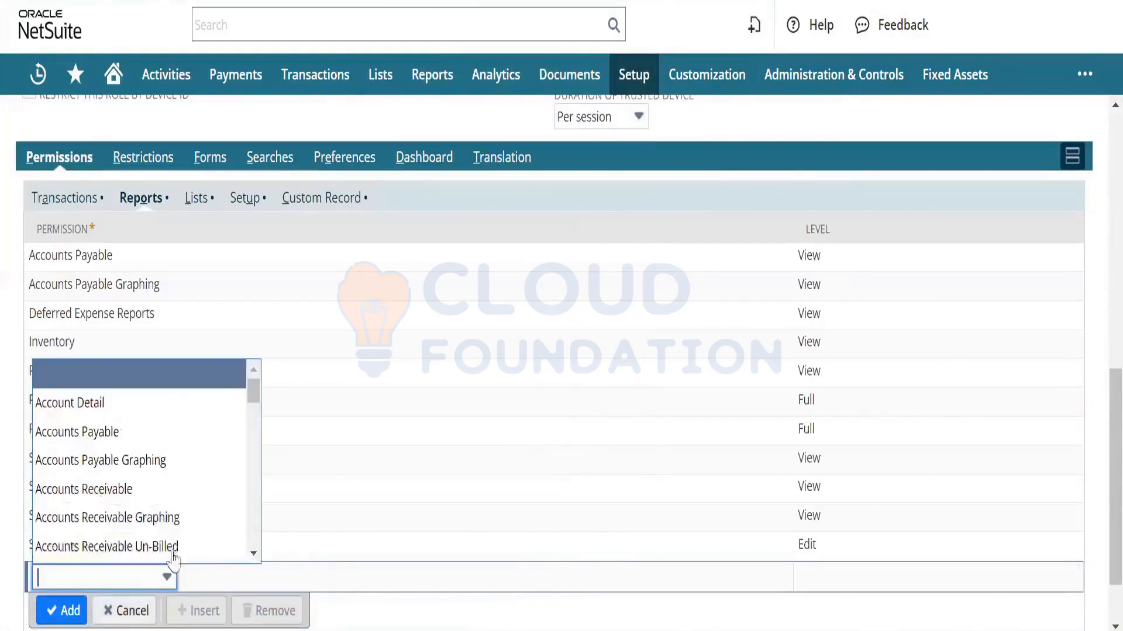
pyautogui.click(181, 491)
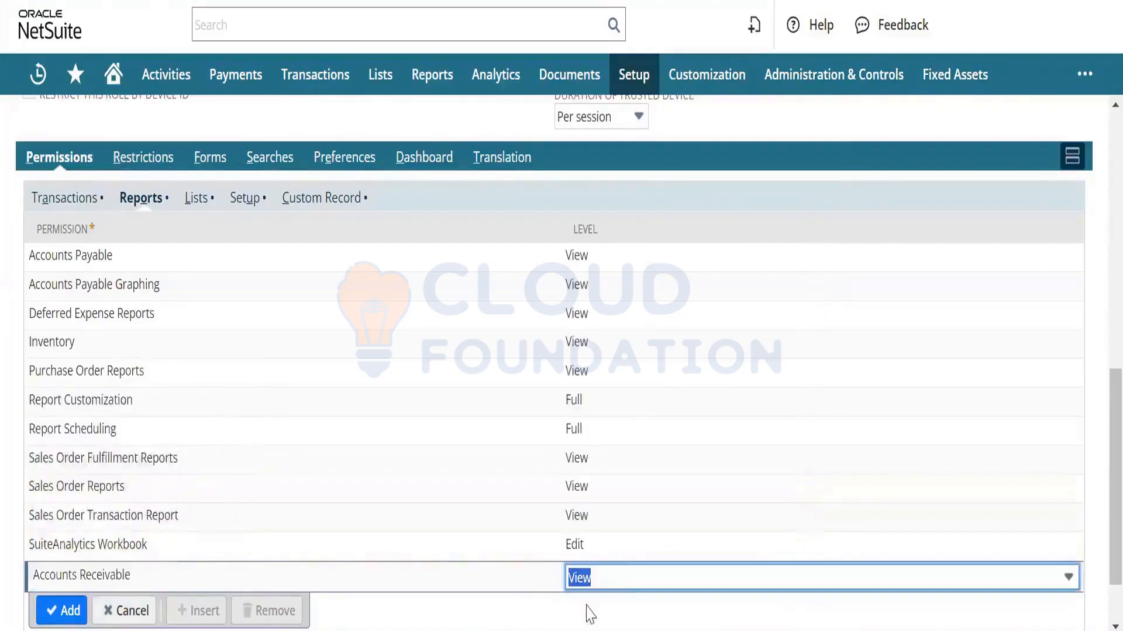
pyautogui.click(623, 580)
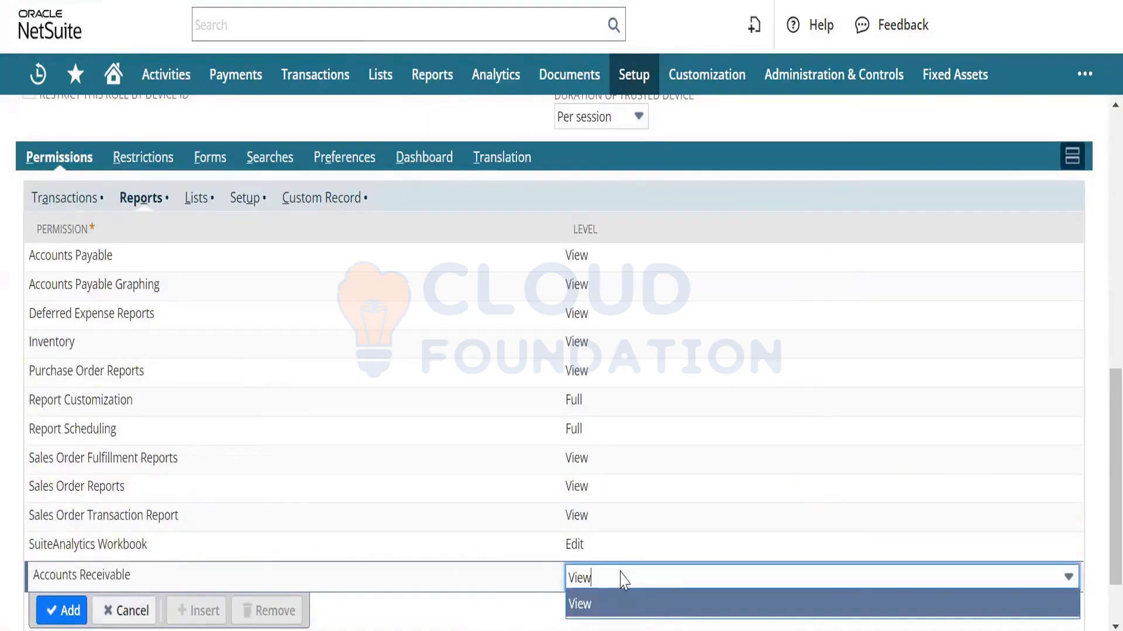
pyautogui.click(623, 579)
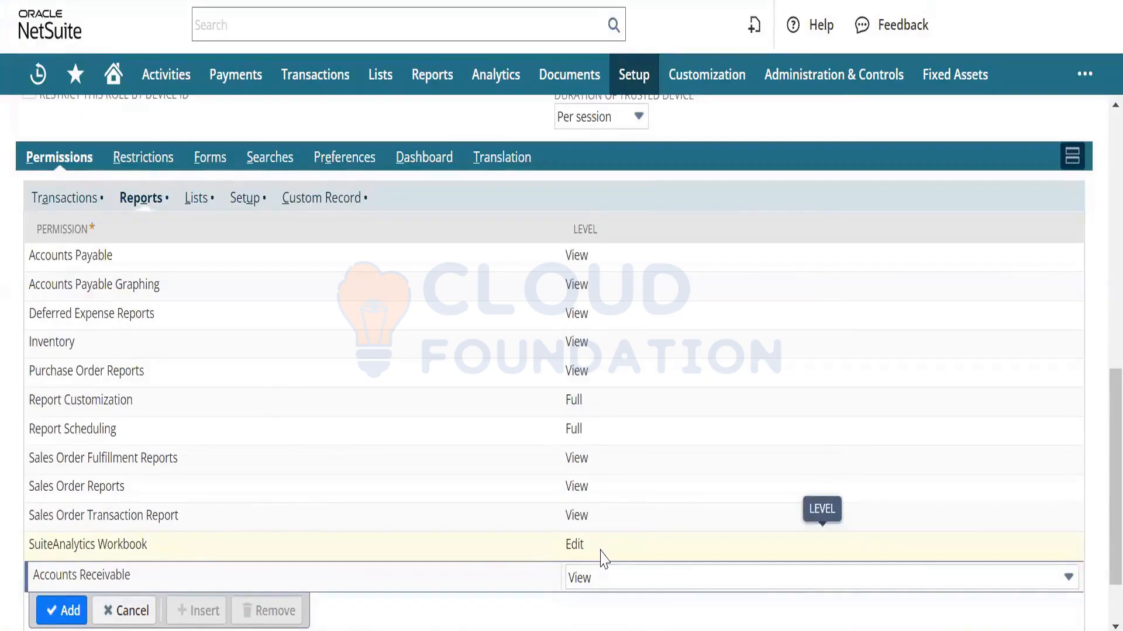
# - Open the role's list permissions and review their access levels
pyautogui.click(193, 205)
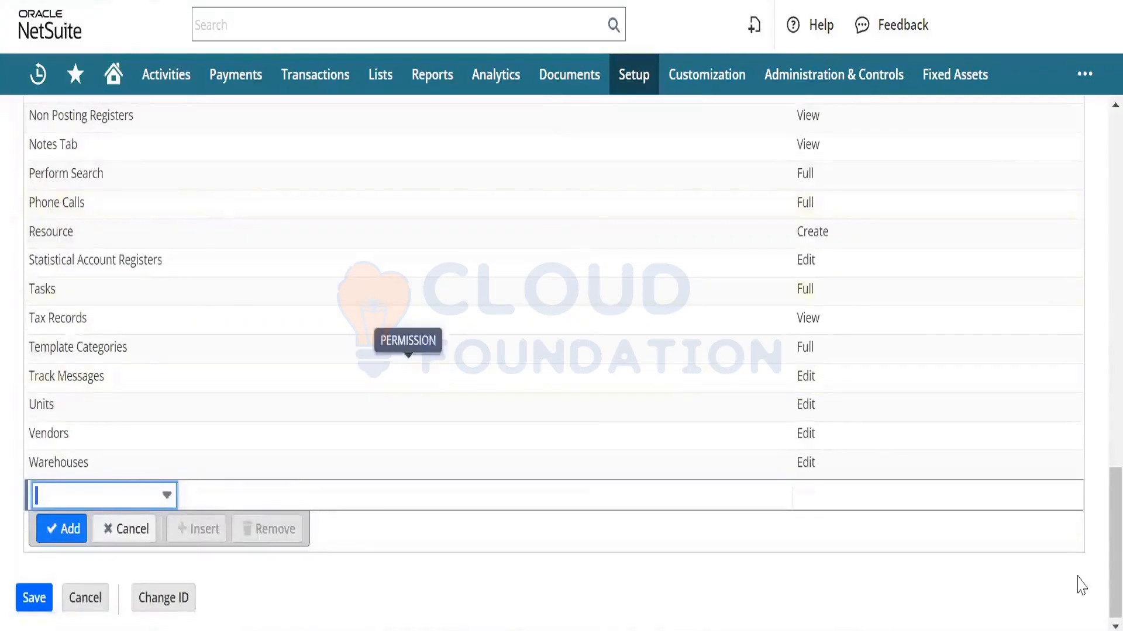
pyautogui.moveTo(1098, 548); pyautogui.dragTo(1096, 519)
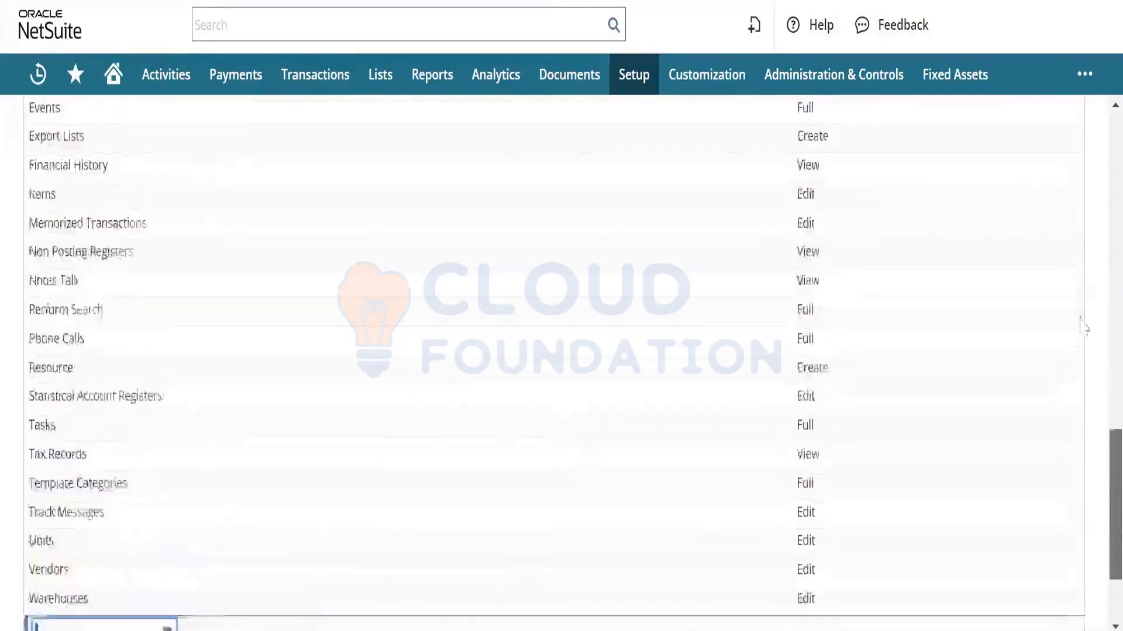
pyautogui.scroll(15, 1082, 324)
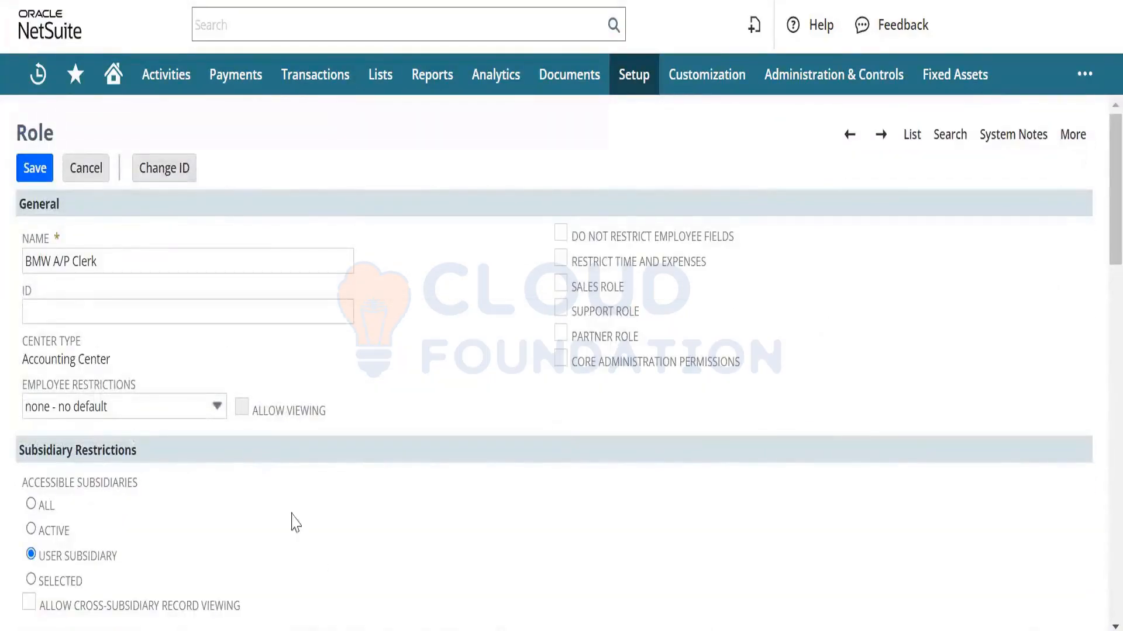
# - Examine the Purchase Order line's level in the role's transaction permissions, and leave the line unedited
pyautogui.moveTo(321, 87)
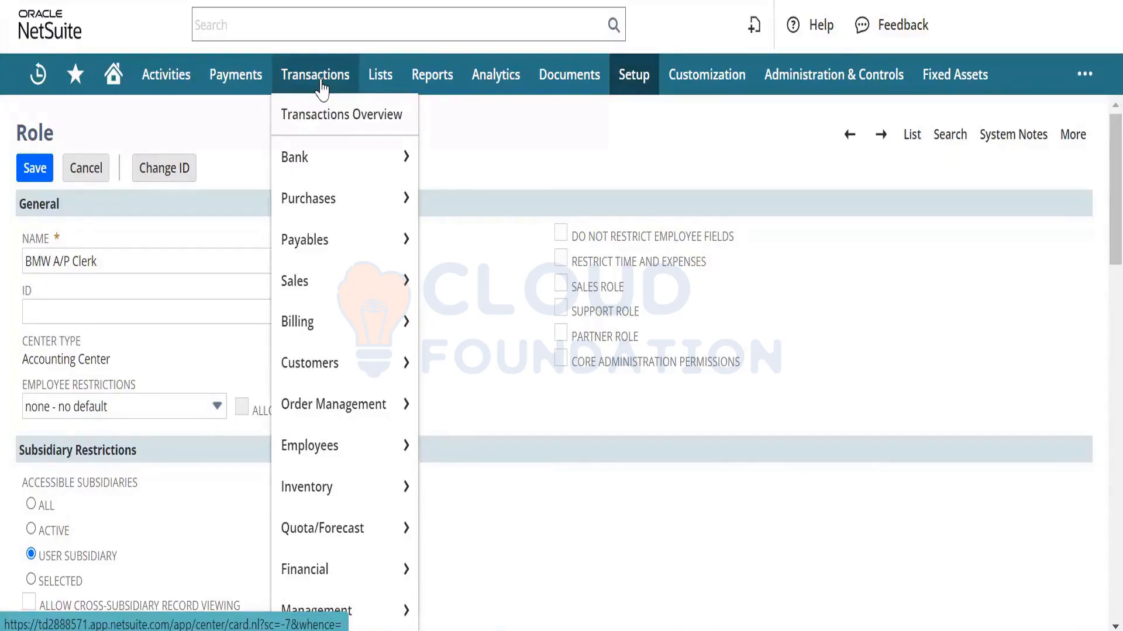
pyautogui.moveTo(341, 220)
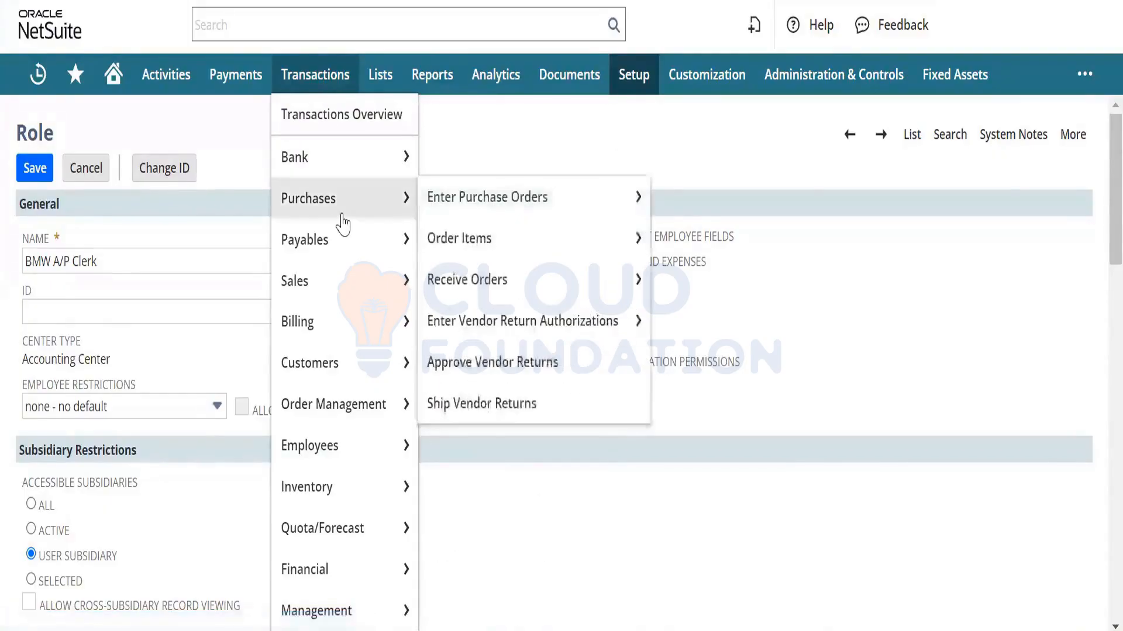
pyautogui.moveTo(510, 196)
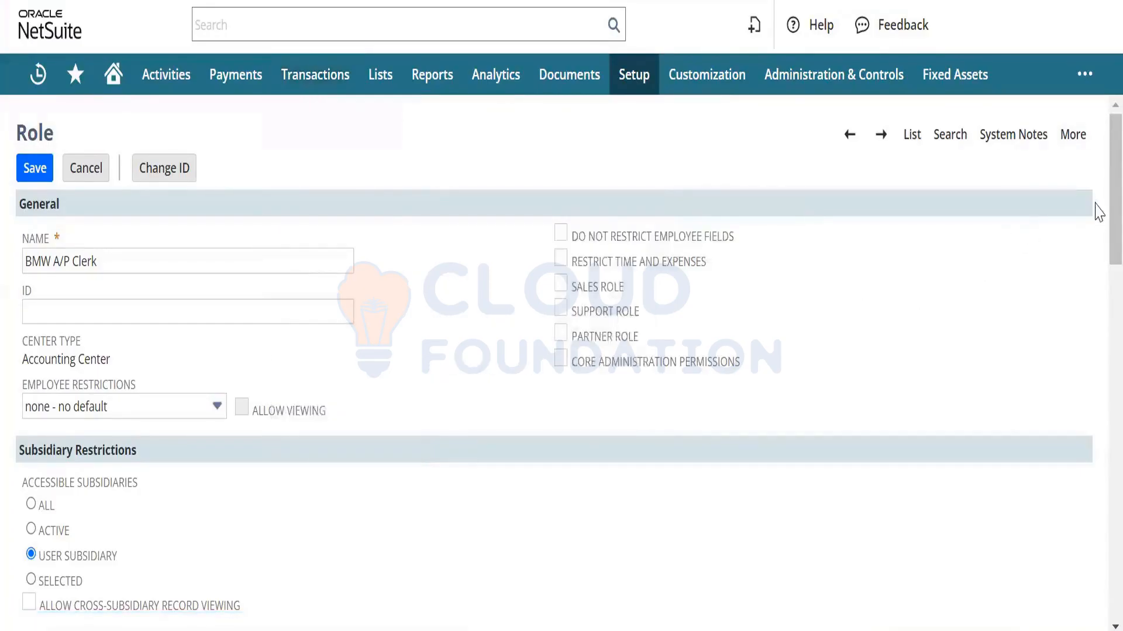
pyautogui.scroll(-10, 1097, 403)
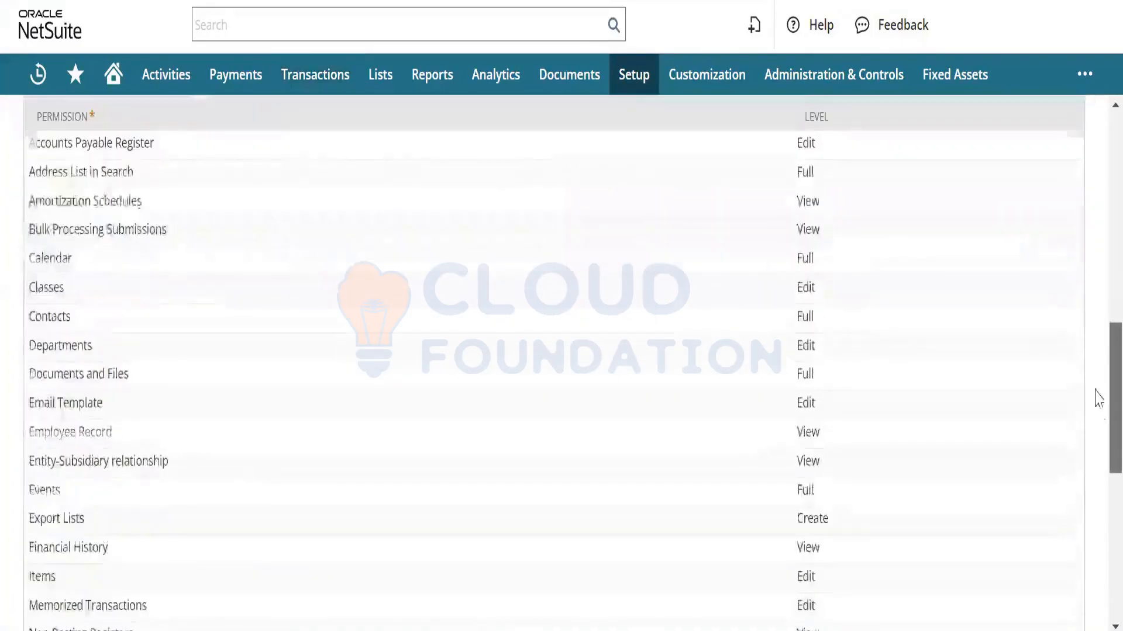
pyautogui.scroll(3, 1098, 400)
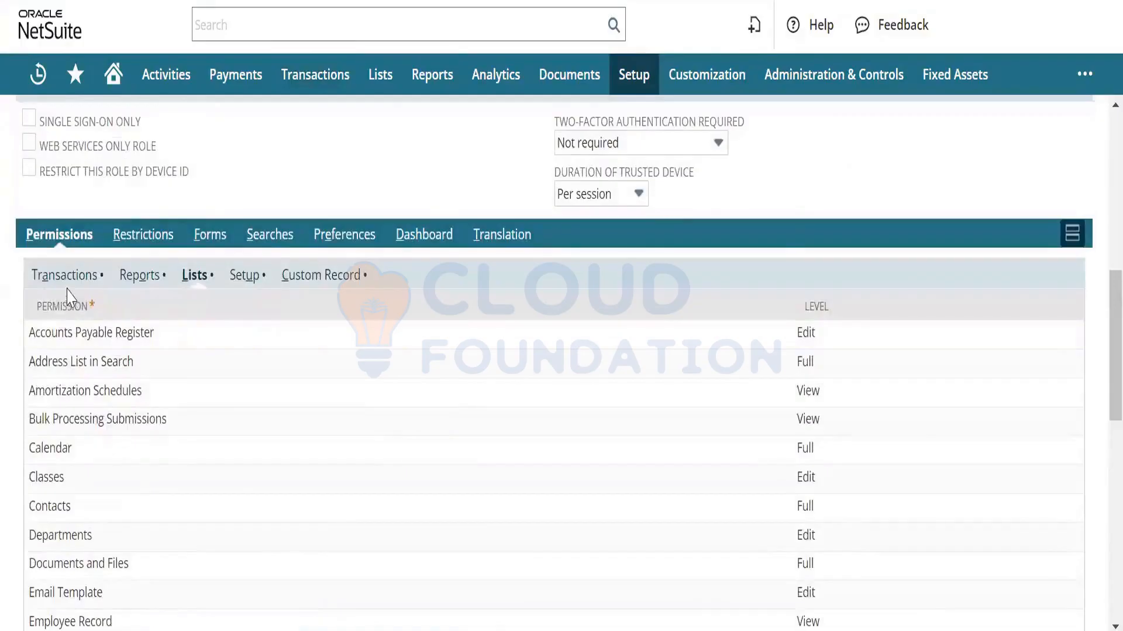
pyautogui.click(65, 276)
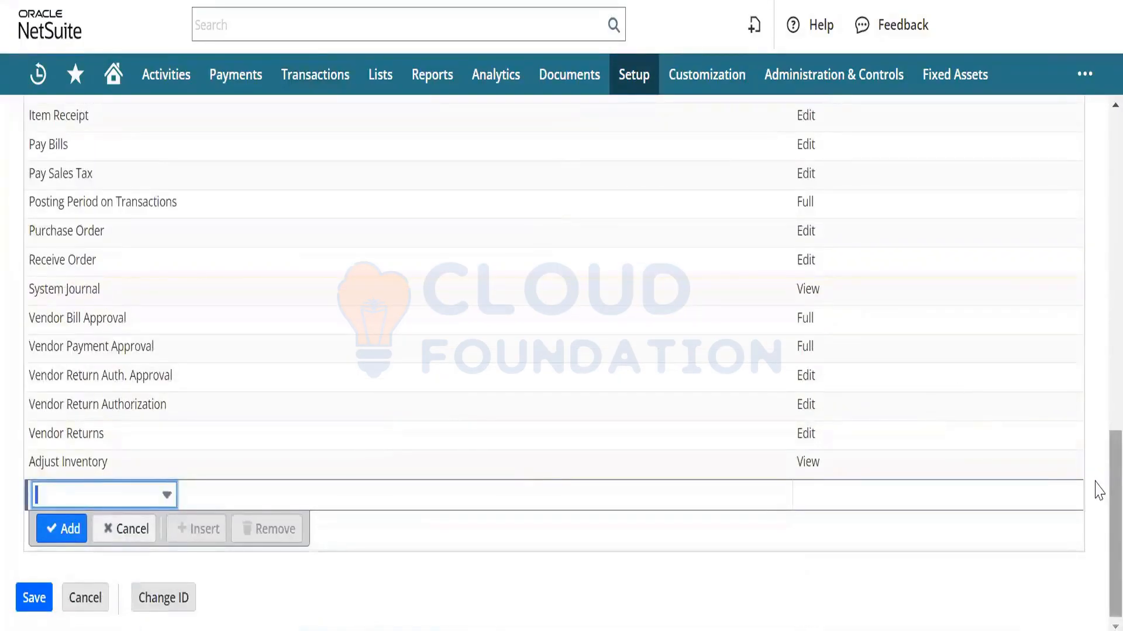
pyautogui.scroll(3, 1096, 486)
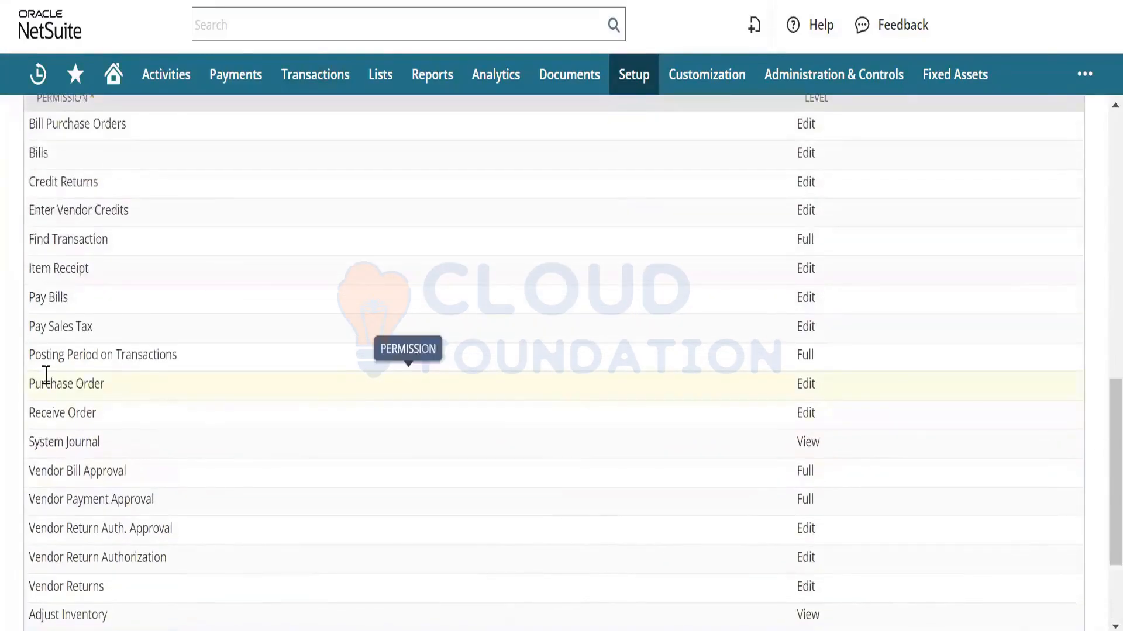
pyautogui.click(805, 383)
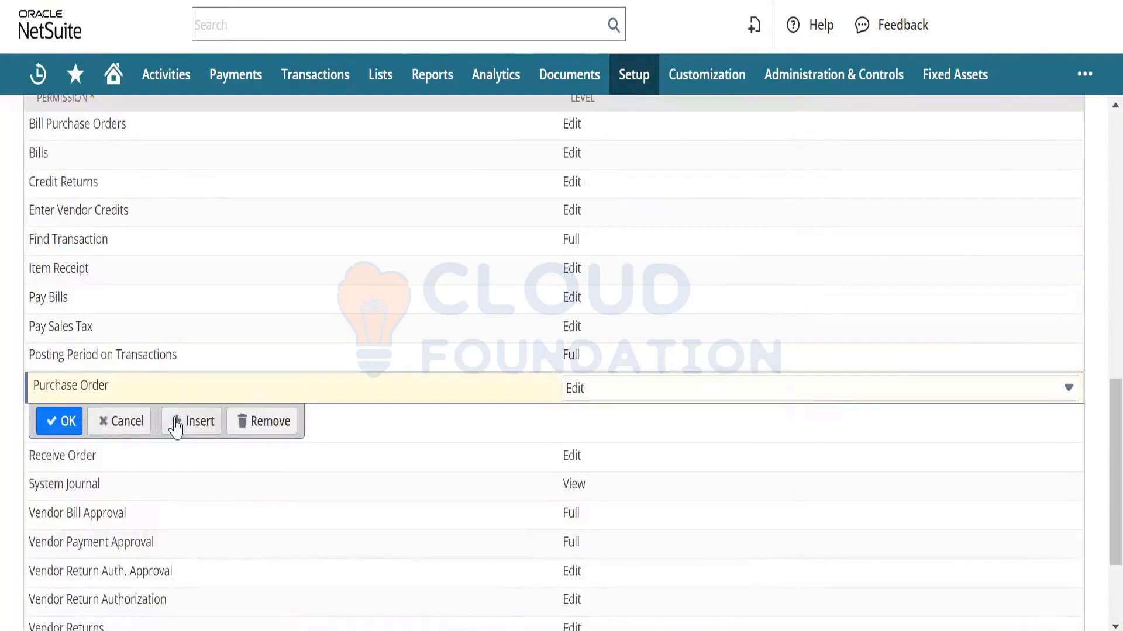
pyautogui.click(130, 435)
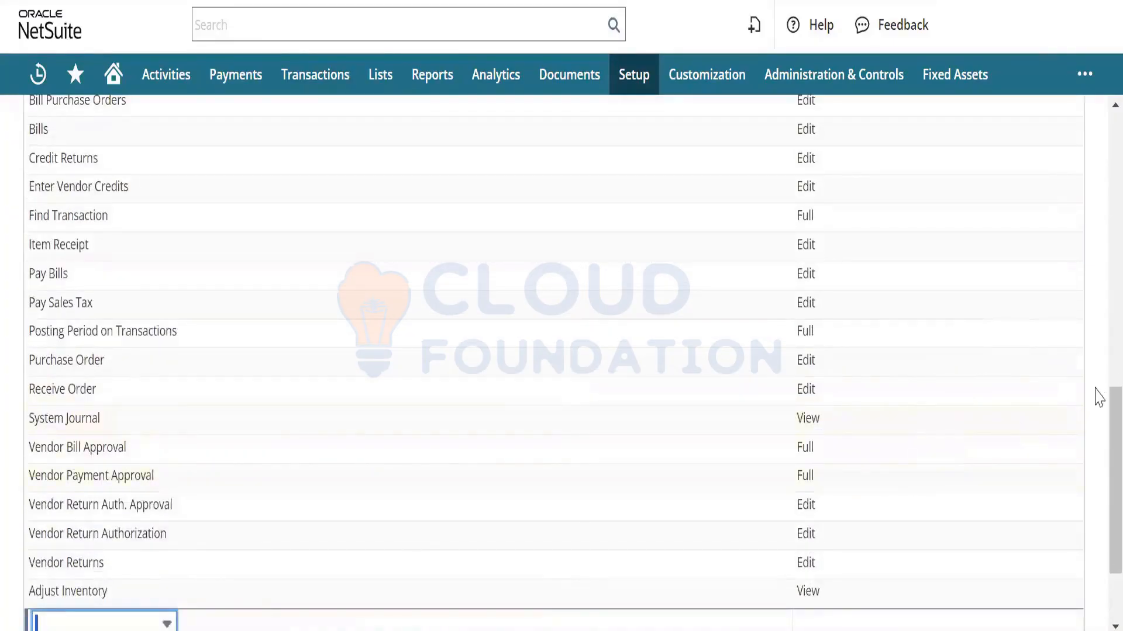
pyautogui.scroll(5, 1082, 339)
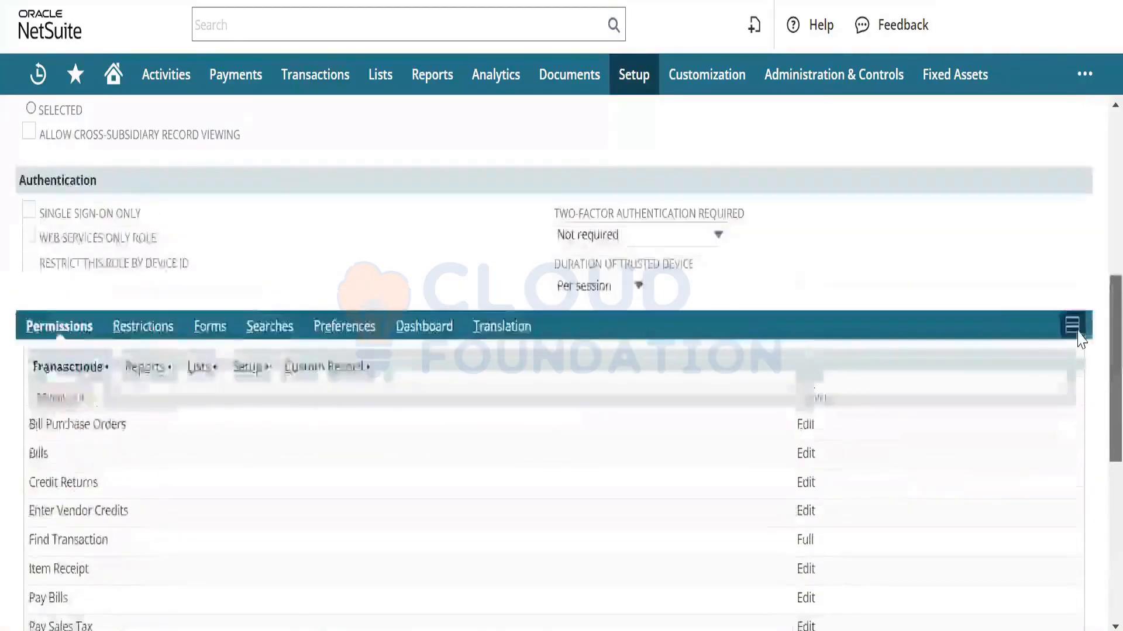
pyautogui.scroll(4, 1063, 263)
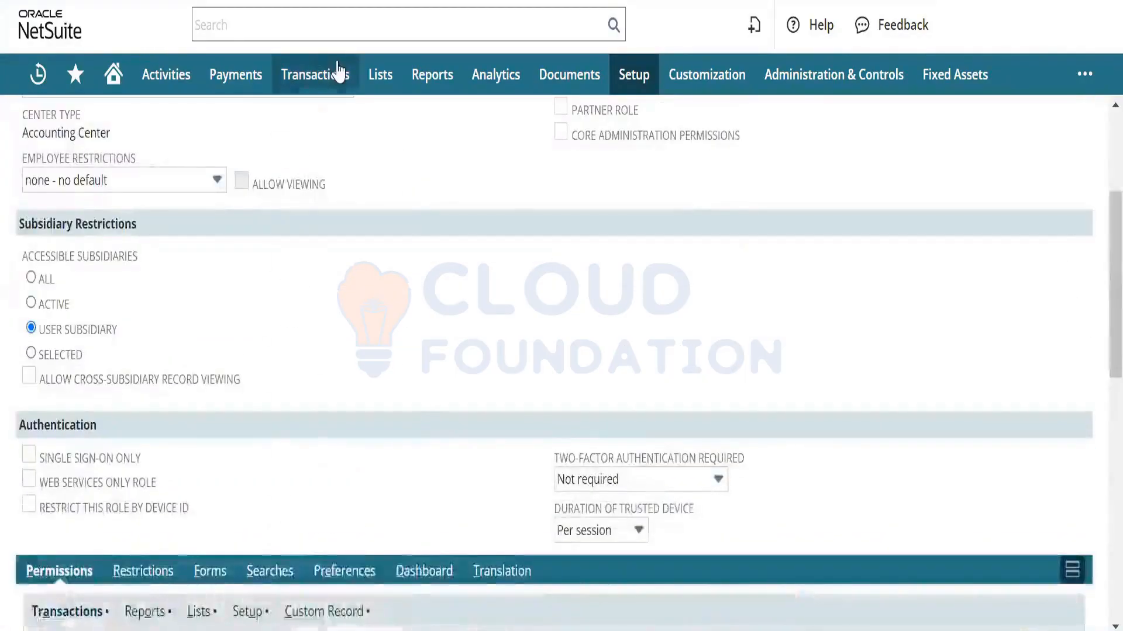
# - Examine the Transactions menu categories and the BMW A/P Clerk role's transaction permissions with their access levels
pyautogui.moveTo(338, 69)
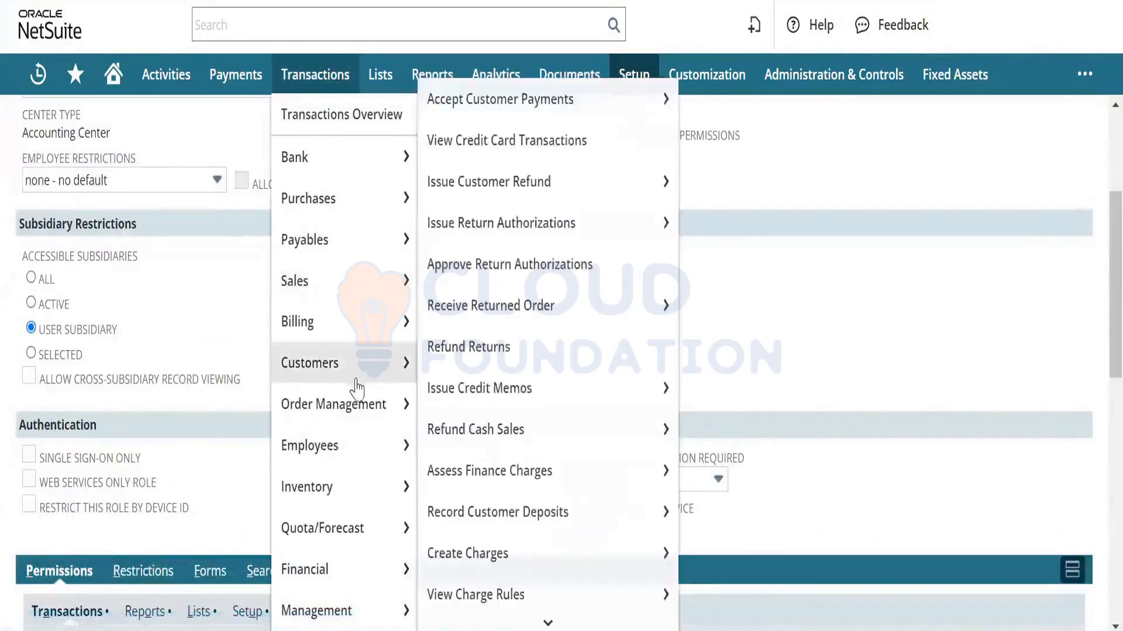
pyautogui.moveTo(360, 407)
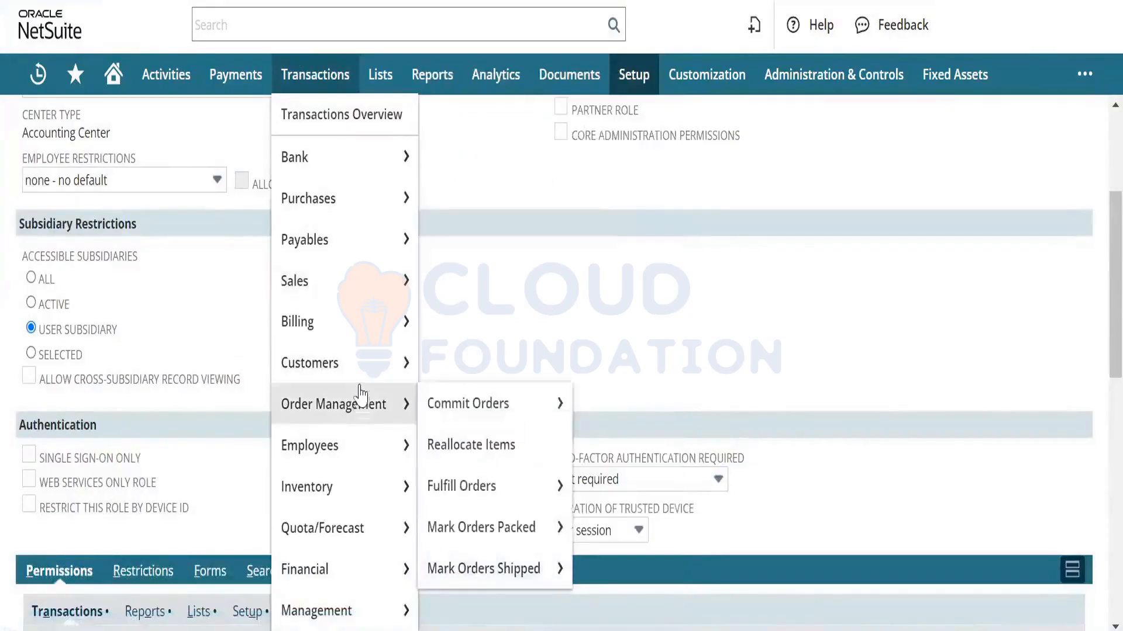
pyautogui.moveTo(328, 302)
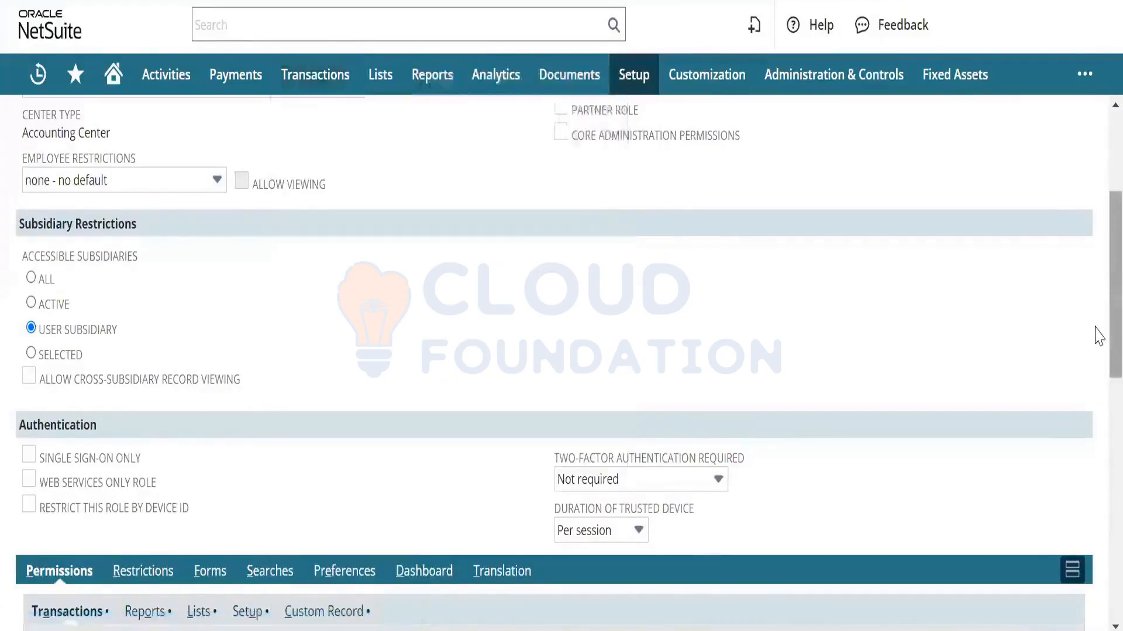
pyautogui.moveTo(1109, 328); pyautogui.dragTo(1109, 525)
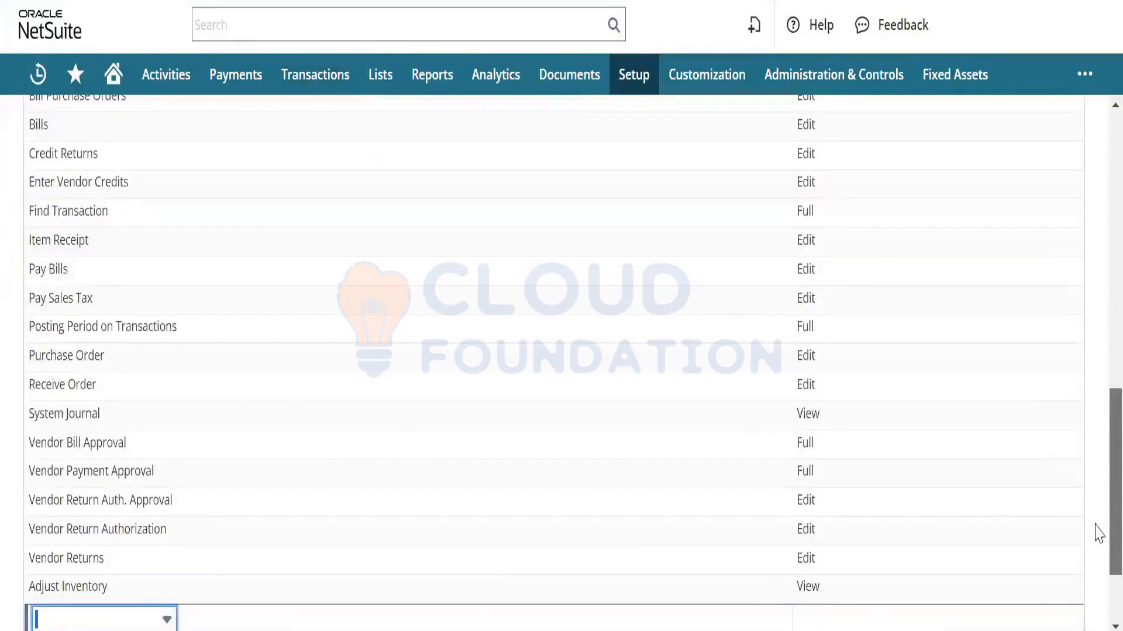
pyautogui.scroll(10, 1096, 525)
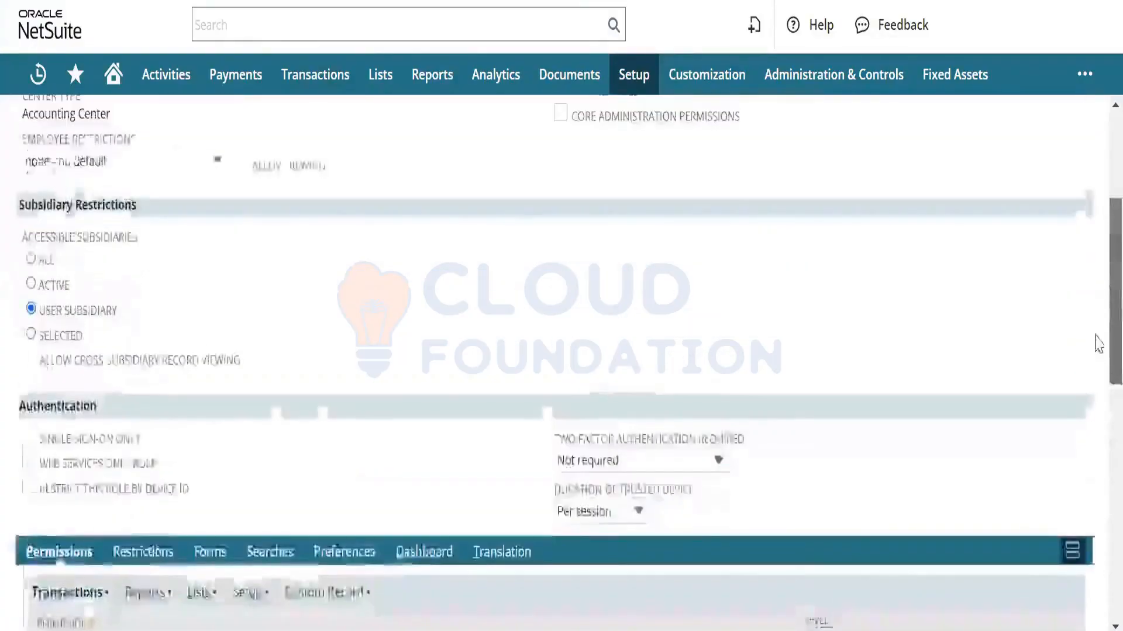
pyautogui.scroll(3, 1097, 301)
pyautogui.scroll(-8, 1081, 269)
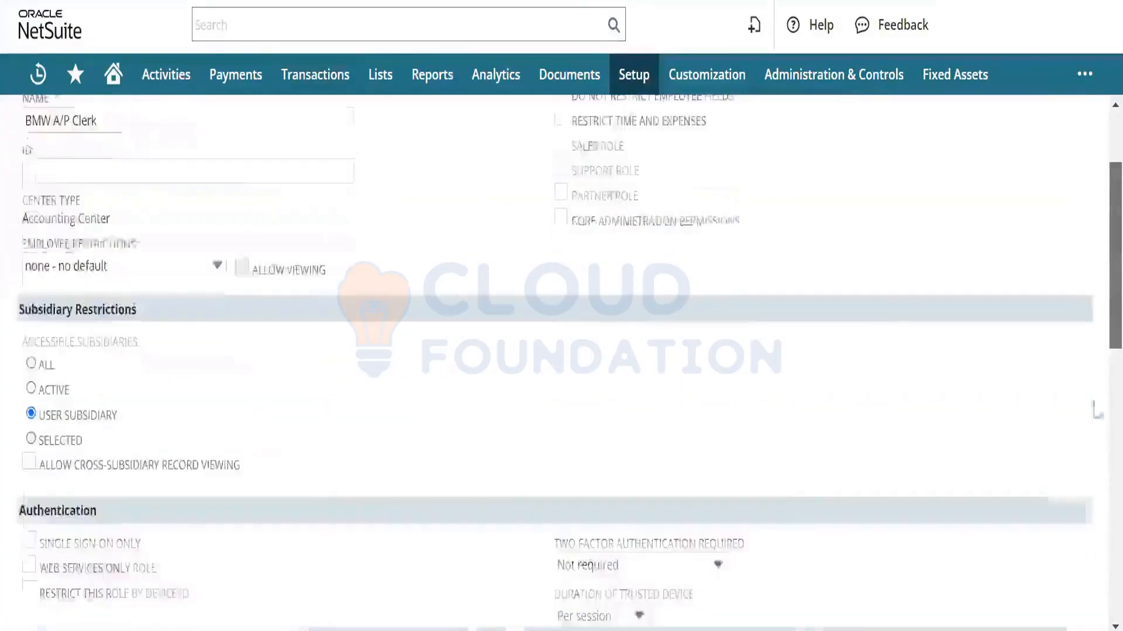
pyautogui.scroll(-10, 1093, 526)
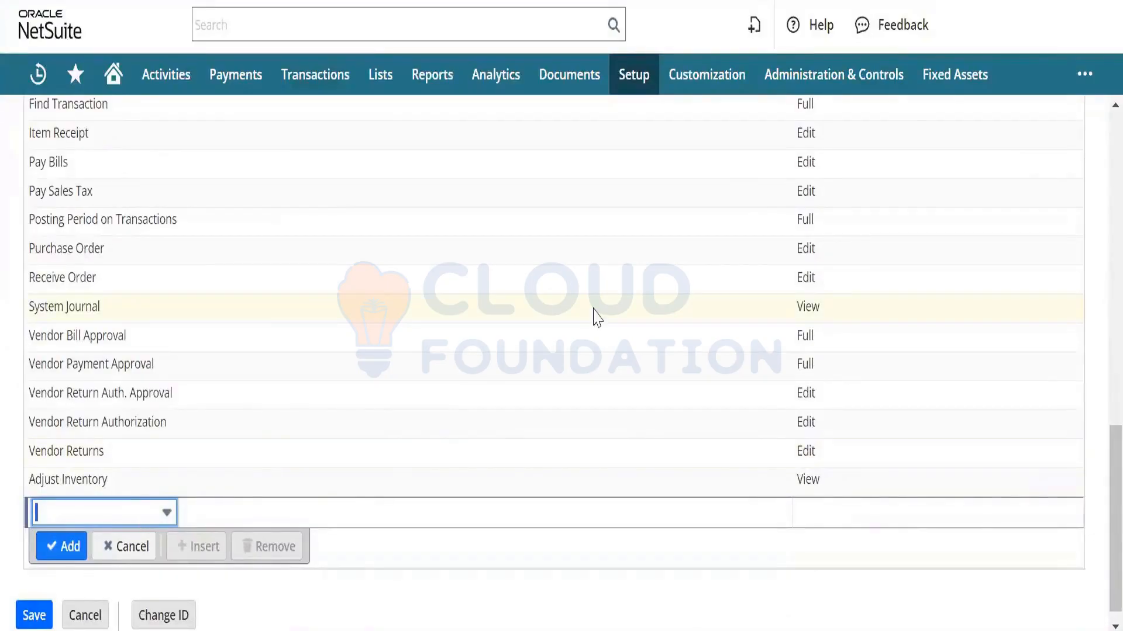
# - Examine the roles available to the account and the Purchases, Payables and Sales commands among the transactions
pyautogui.moveTo(944, 82)
pyautogui.moveTo(1017, 76)
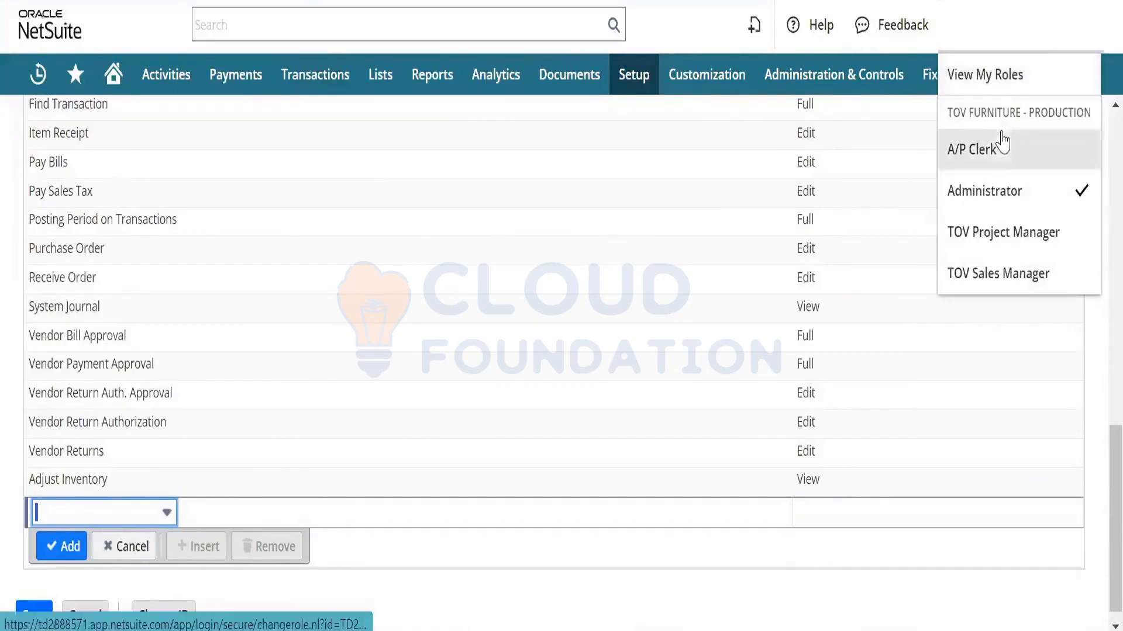
pyautogui.moveTo(325, 69)
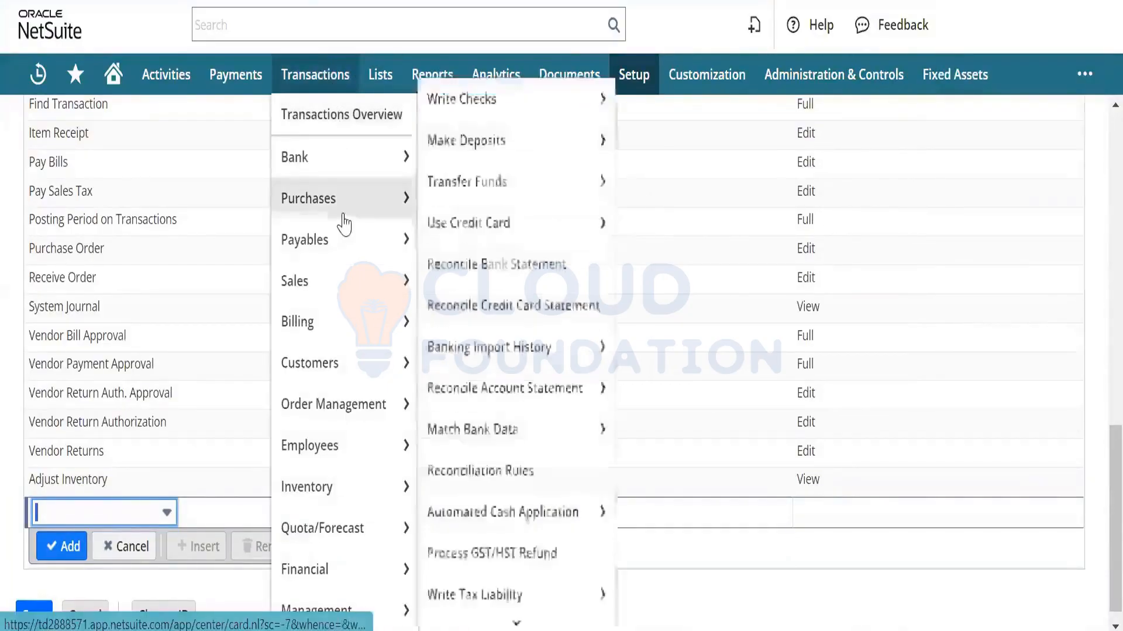
pyautogui.moveTo(344, 230)
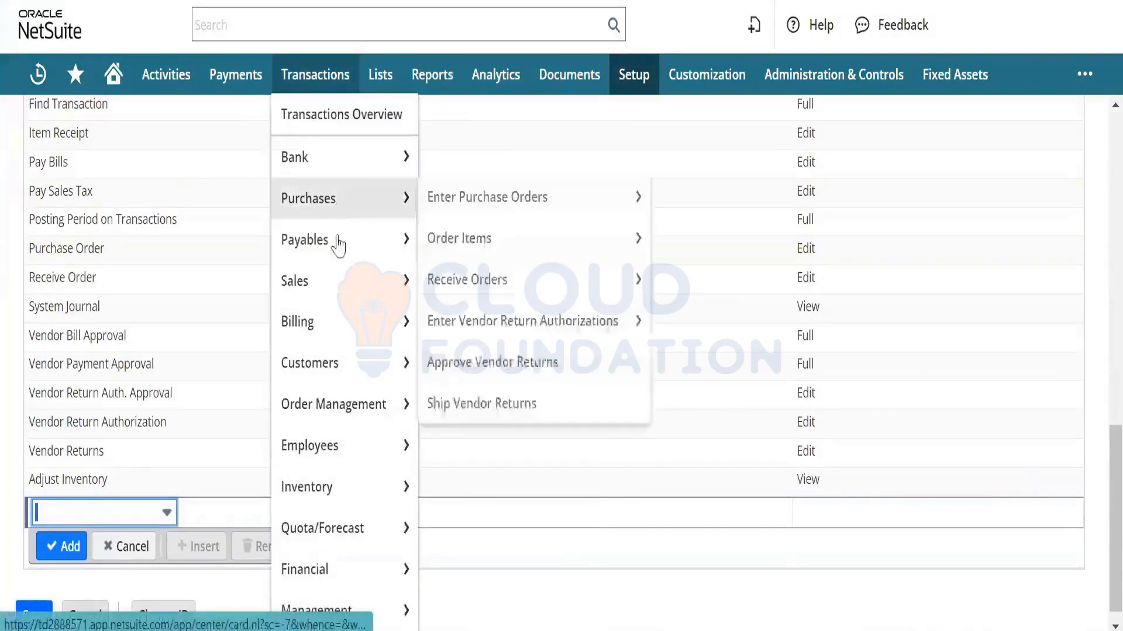
pyautogui.moveTo(344, 275)
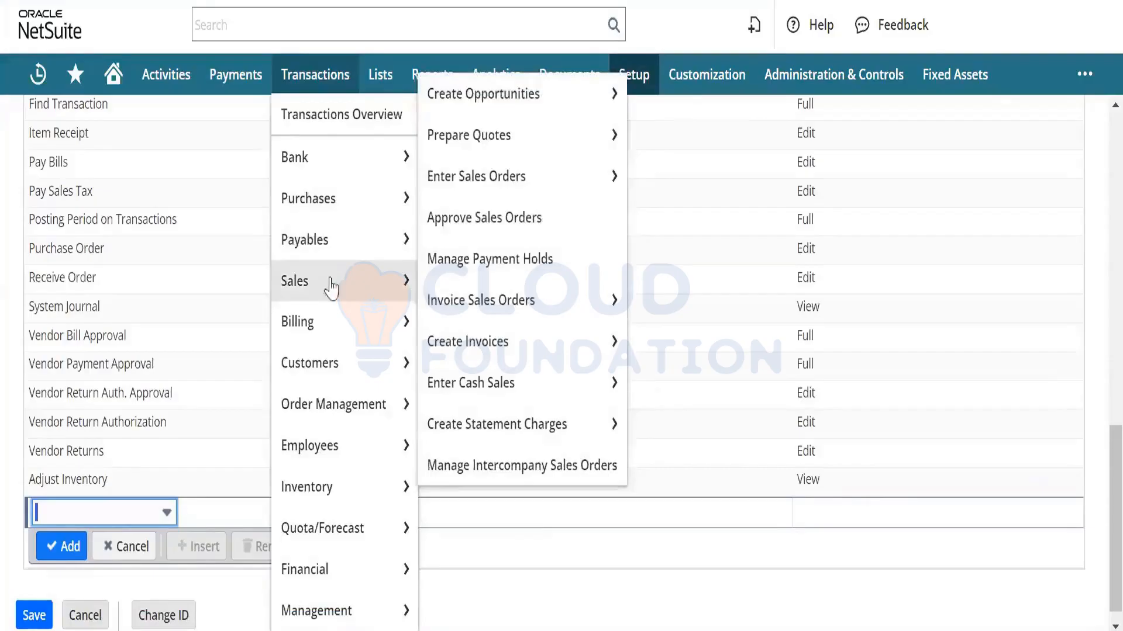
pyautogui.moveTo(495, 287)
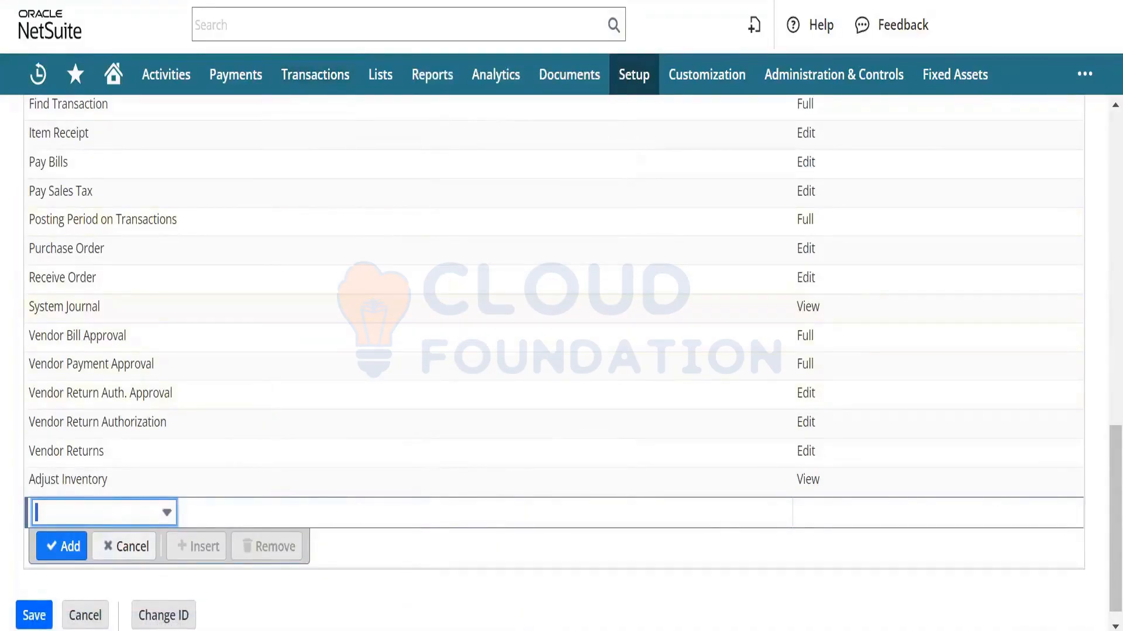
pyautogui.scroll(10, 1099, 573)
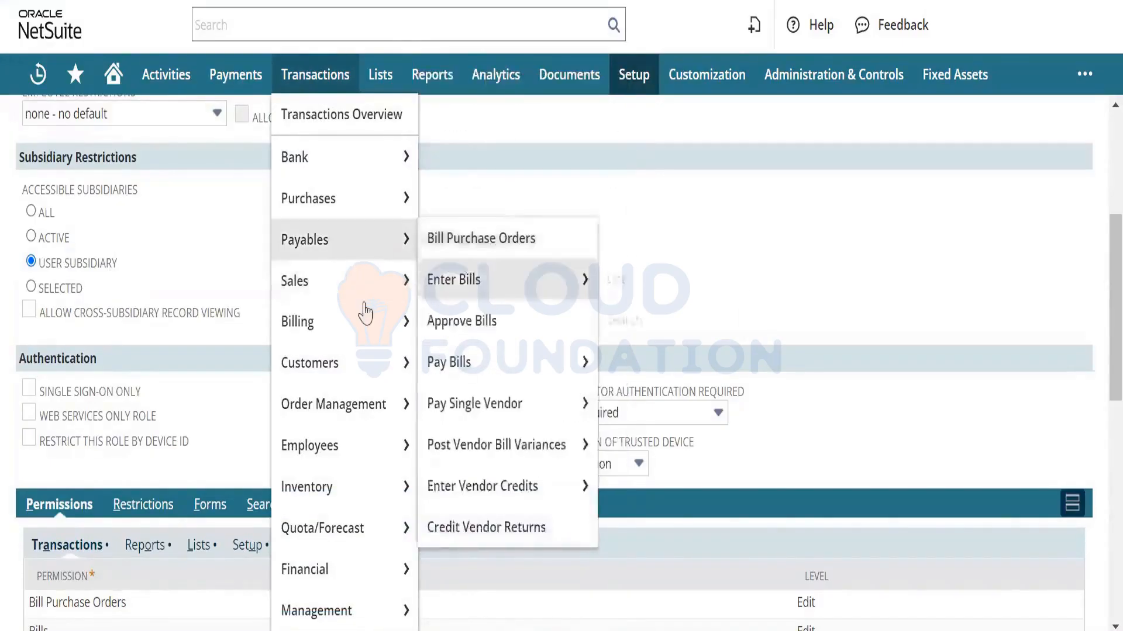
pyautogui.moveTo(367, 312)
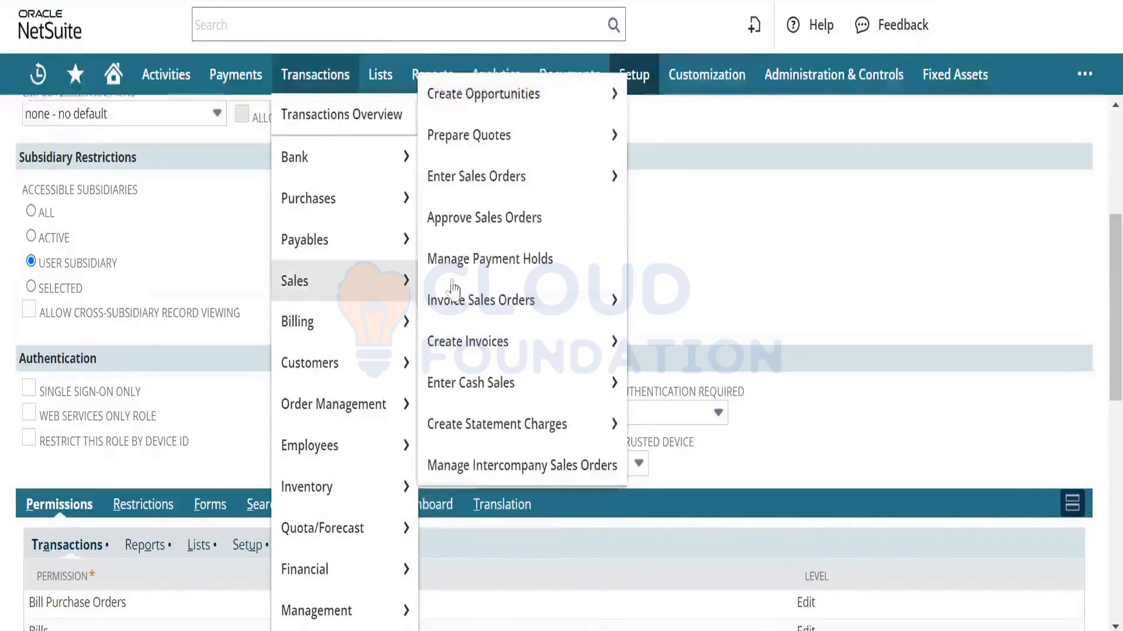
pyautogui.moveTo(520, 188)
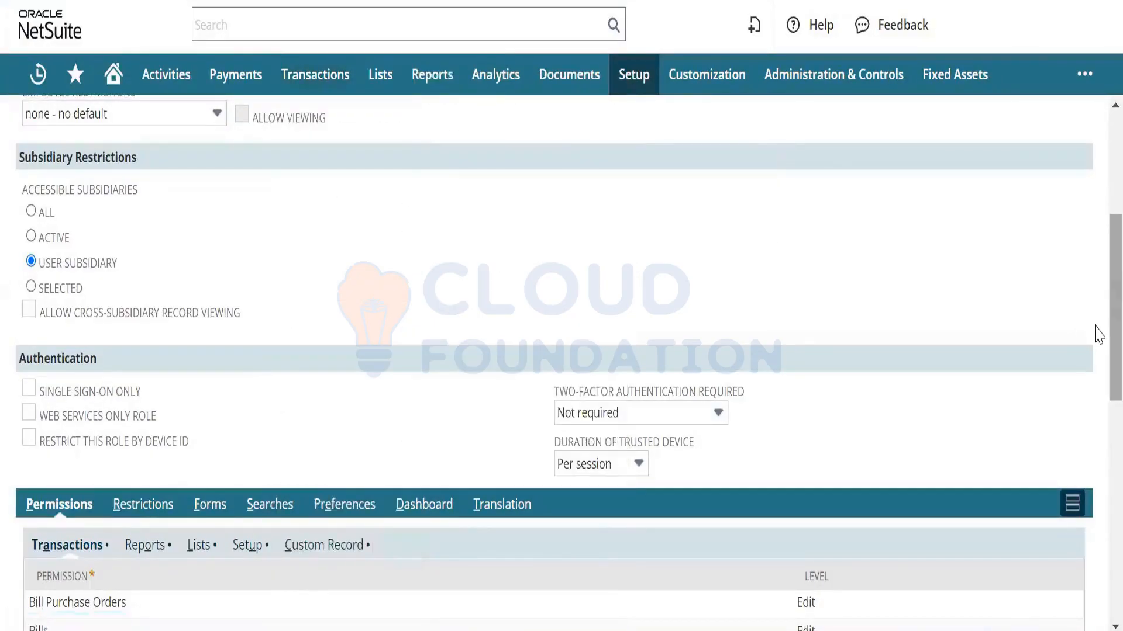
# - Cancel the page reload and review the BMW A/P Clerk role's general settings, subsidiary restrictions and transaction permissions
pyautogui.scroll(-8, 1098, 358)
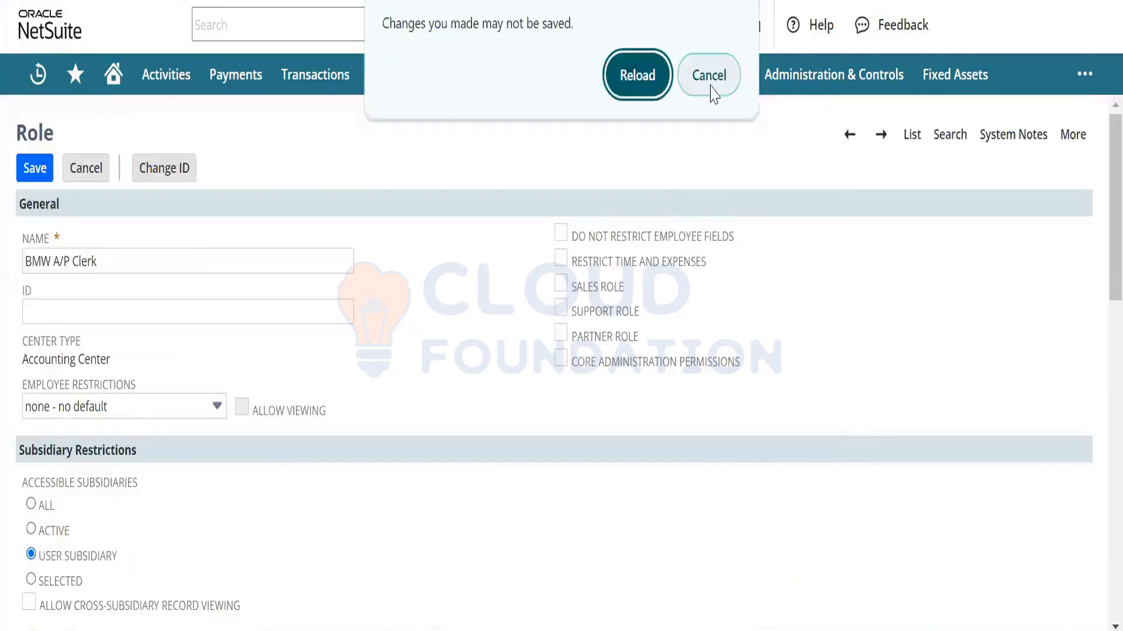
pyautogui.click(708, 77)
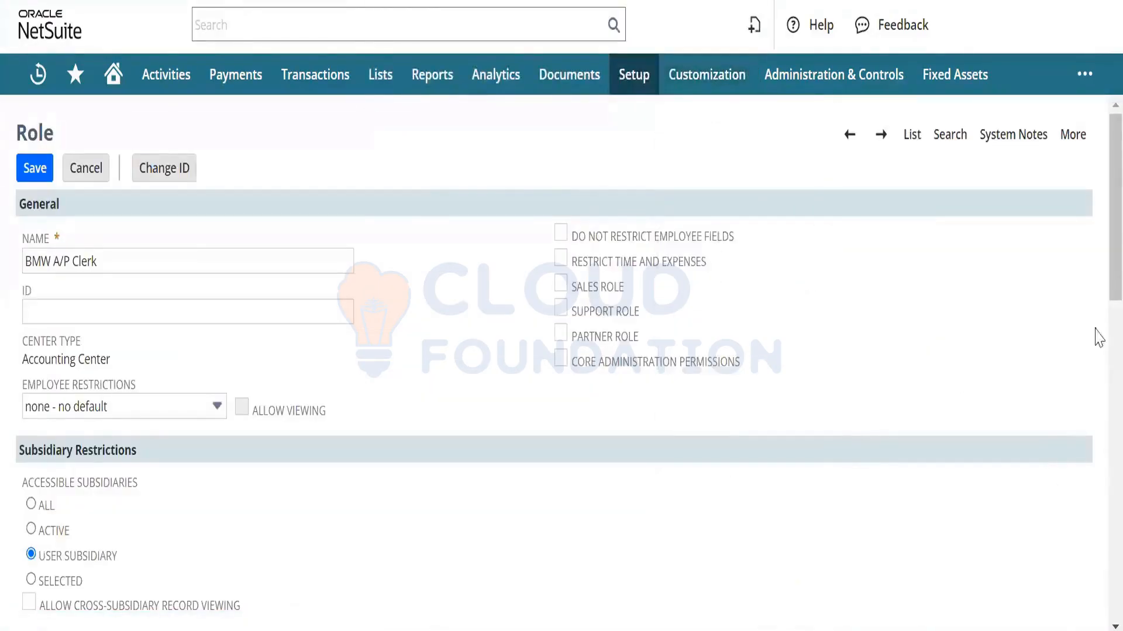
pyautogui.scroll(-8, 1098, 280)
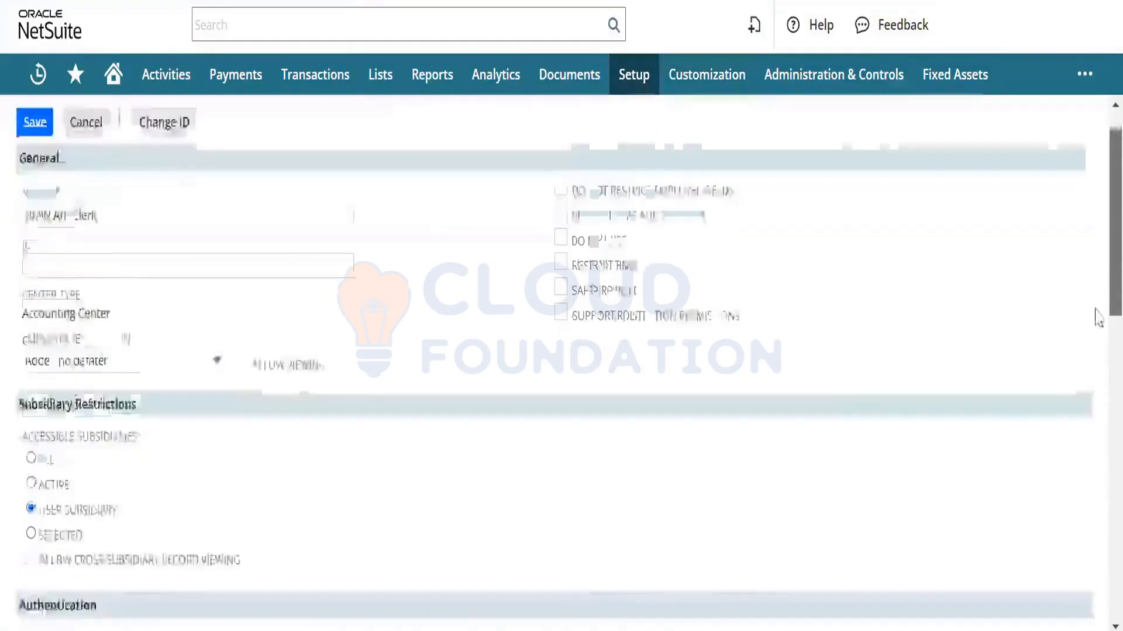
pyautogui.scroll(-4, 1096, 477)
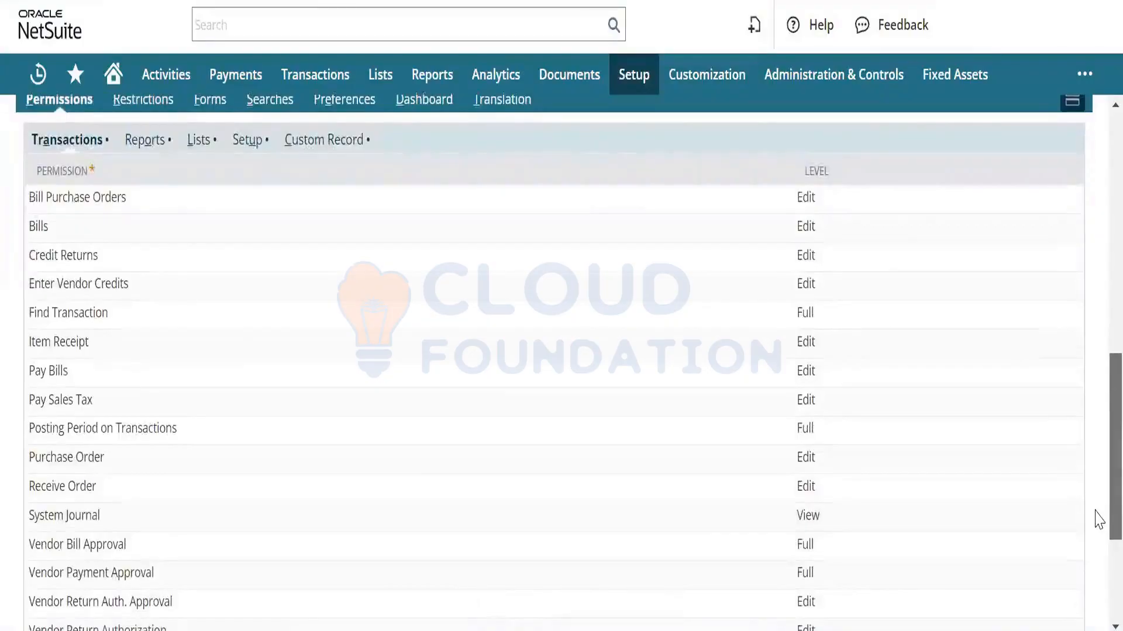
pyautogui.scroll(-1, 1096, 522)
pyautogui.scroll(4, 1097, 468)
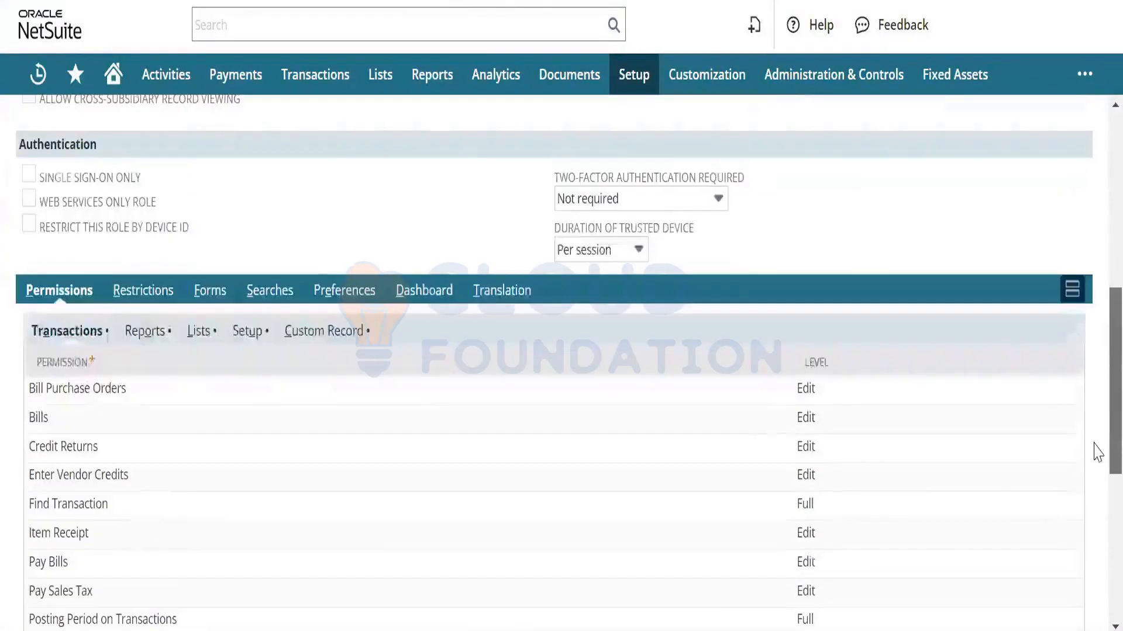
pyautogui.scroll(6, 1097, 452)
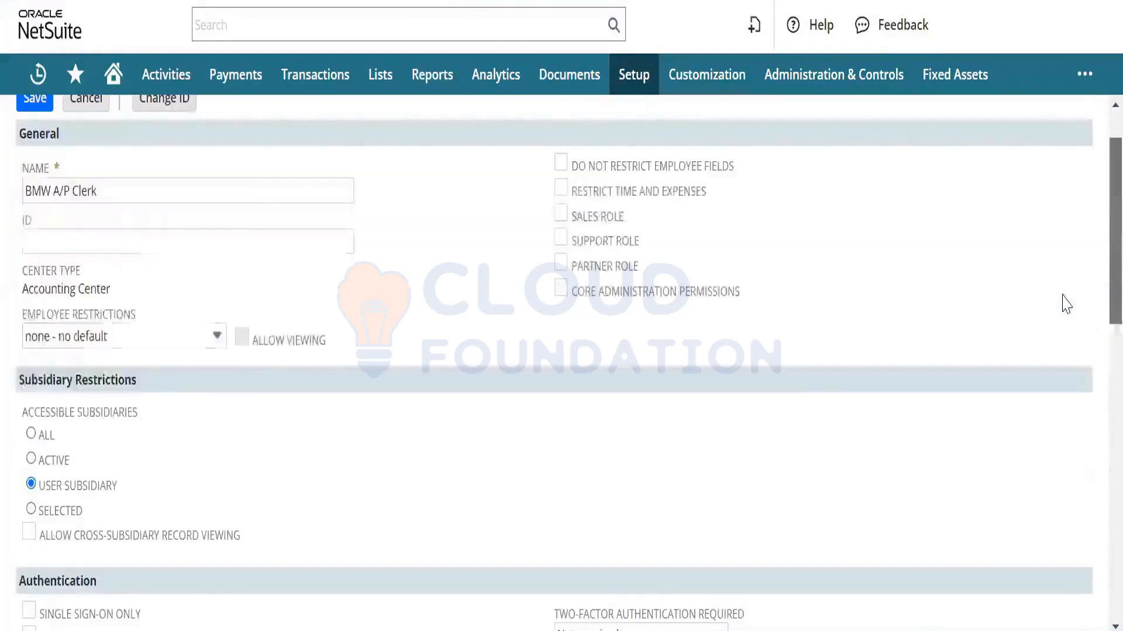
pyautogui.scroll(1, 1065, 301)
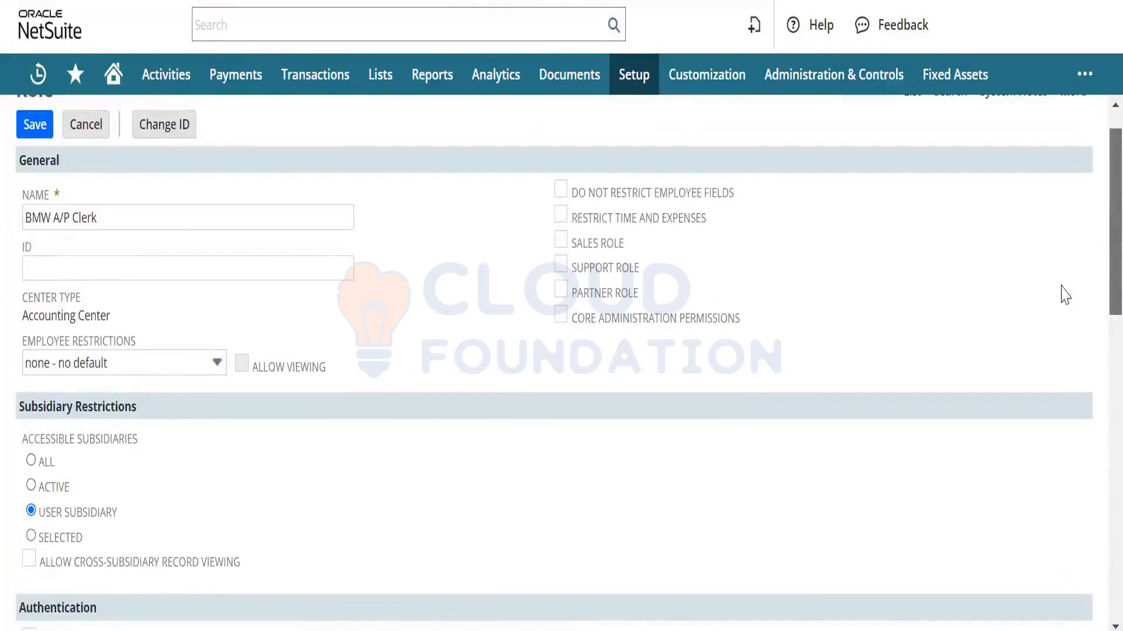
pyautogui.scroll(-1, 1064, 296)
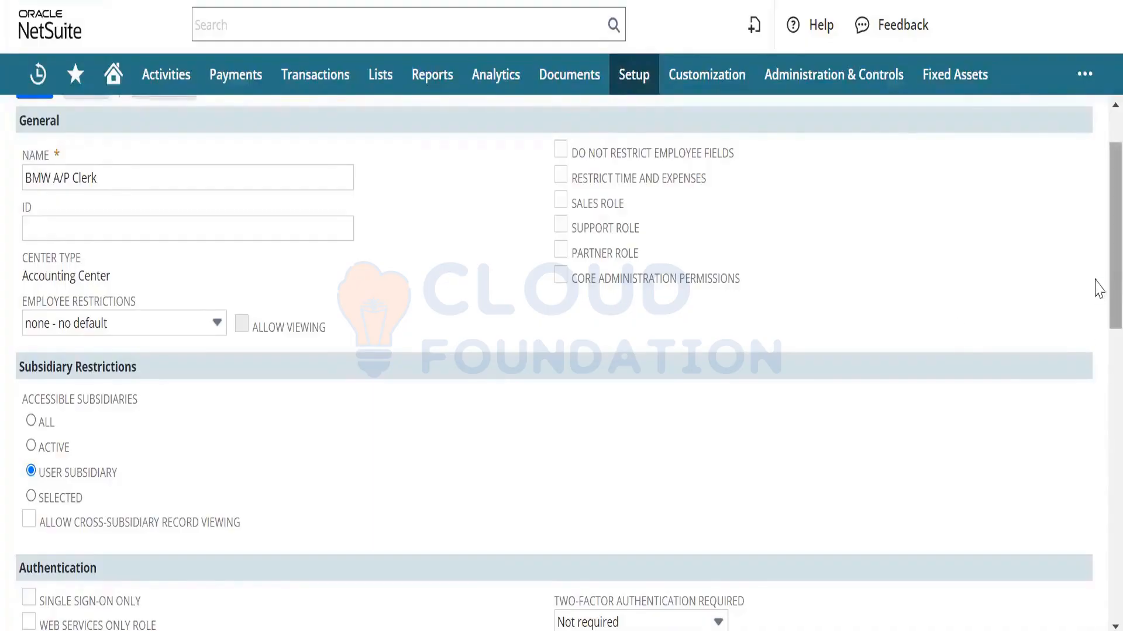
pyautogui.scroll(-8, 1098, 447)
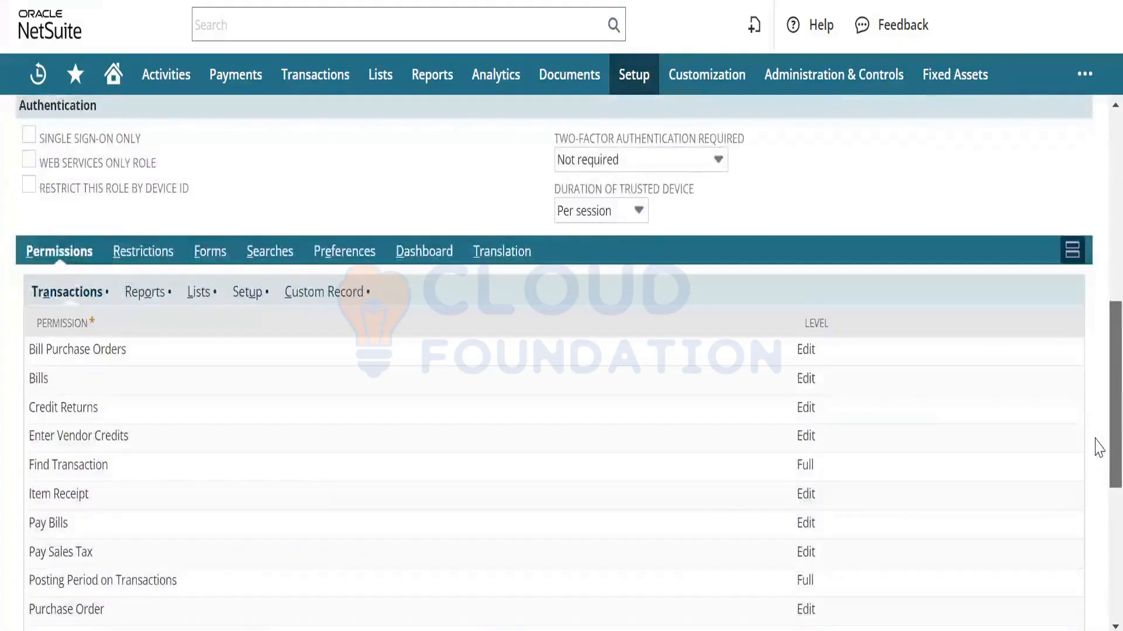
pyautogui.scroll(5, 1098, 448)
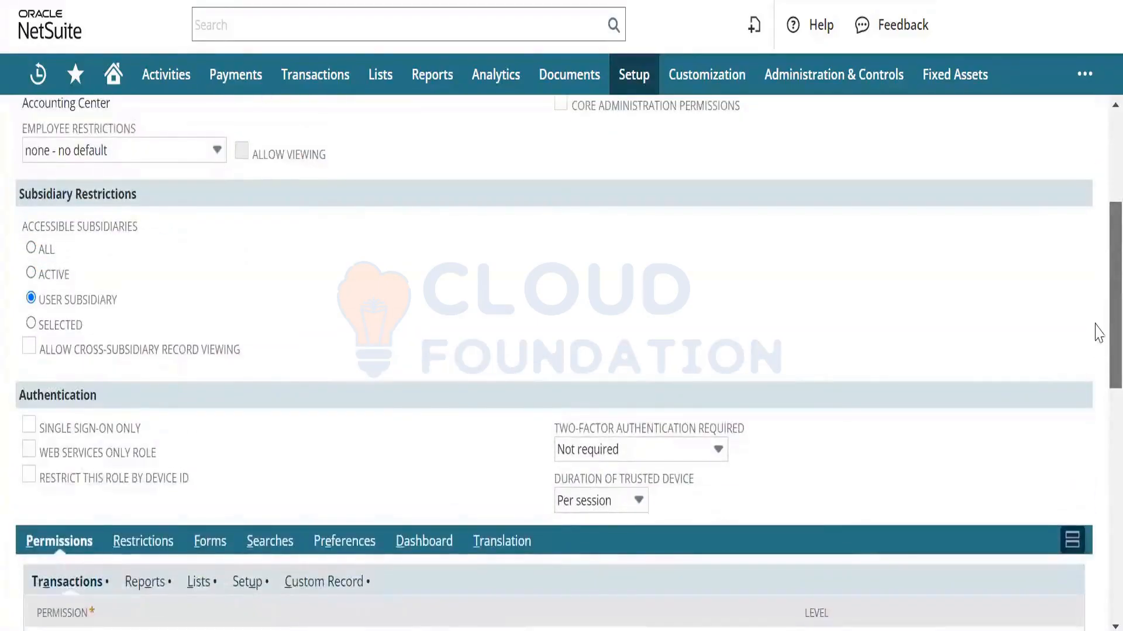
# - Set the accessible subsidiaries of the BMW A/P Clerk role to All
pyautogui.scroll(3, 1095, 328)
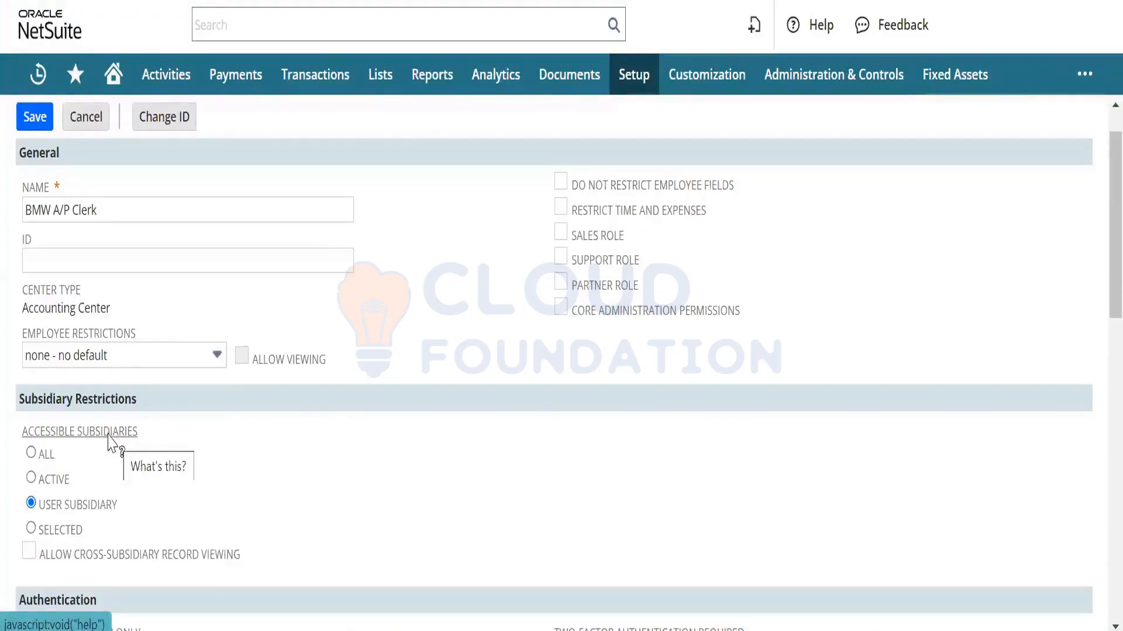
pyautogui.click(32, 454)
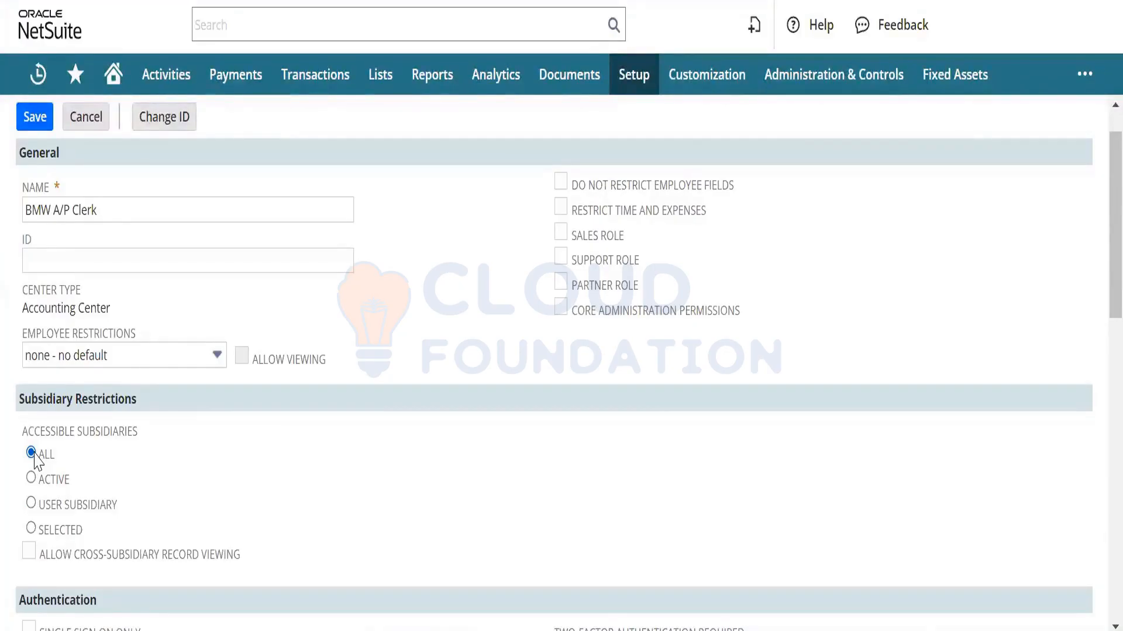
# - Switch to the untitled Notepad notes and add the line "EMPLOYEE A - SUB 2" below the access level definitions
pyautogui.moveTo(580, 630)
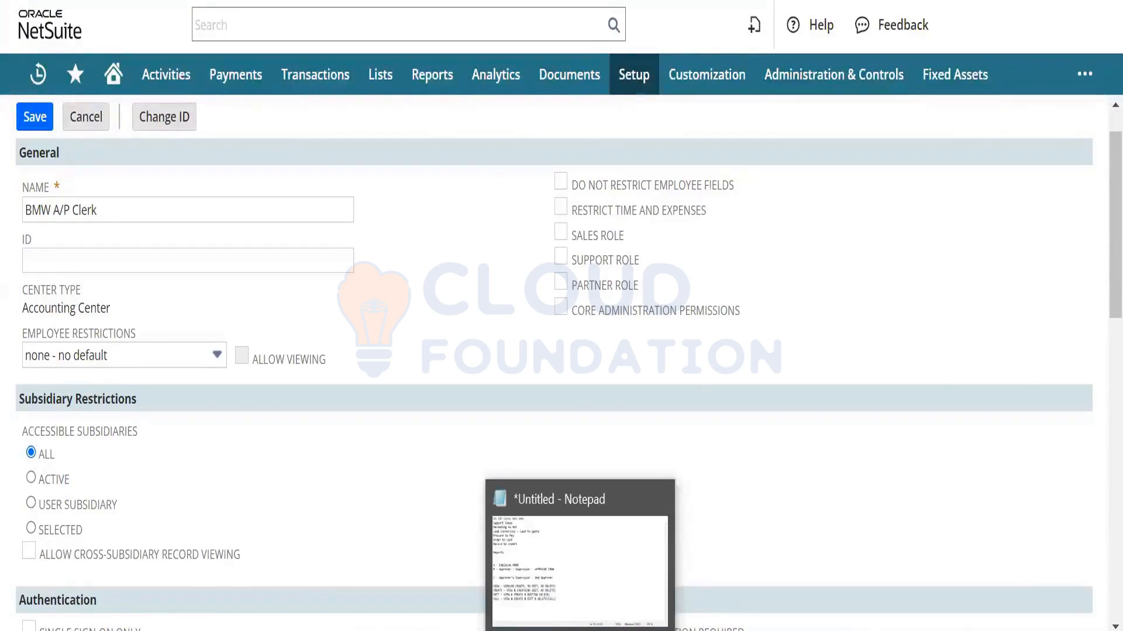
pyautogui.click(583, 593)
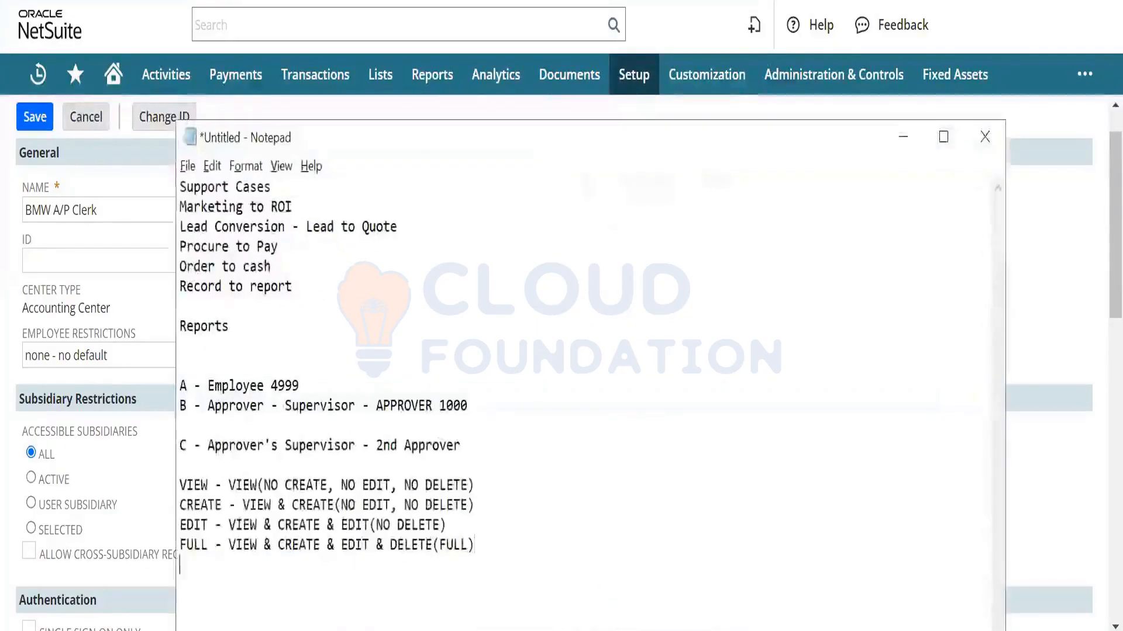
pyautogui.press('Return')
pyautogui.write('e')
pyautogui.press('BackSpace')
pyautogui.write('EP')
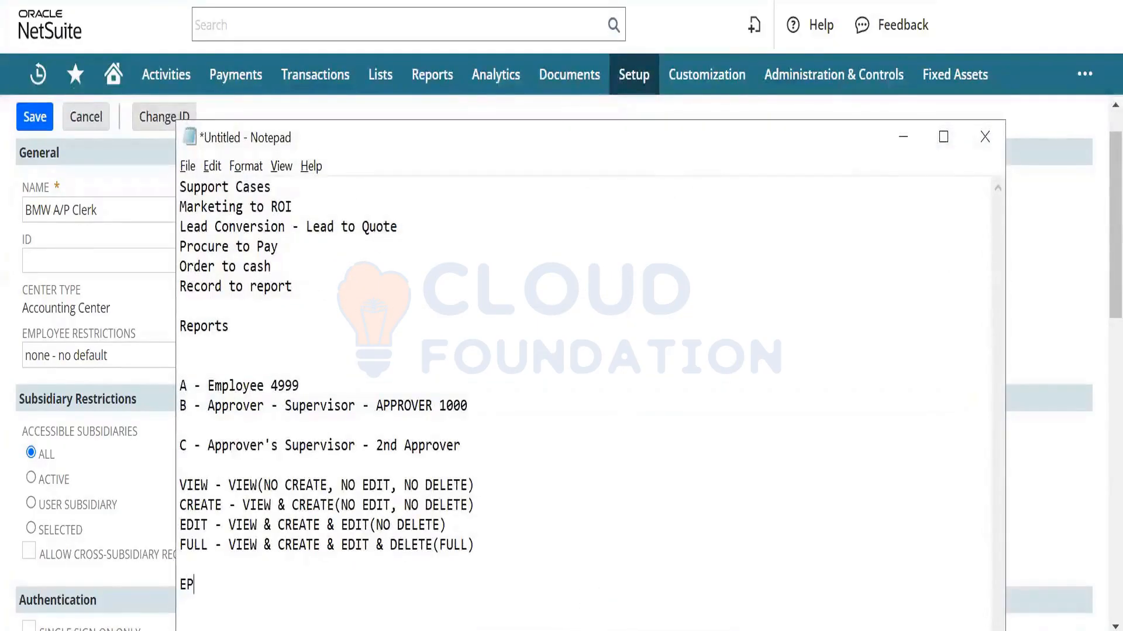
pyautogui.press('BackSpace')
pyautogui.write('MPLOYEE A -')
pyautogui.write('SUB 2')
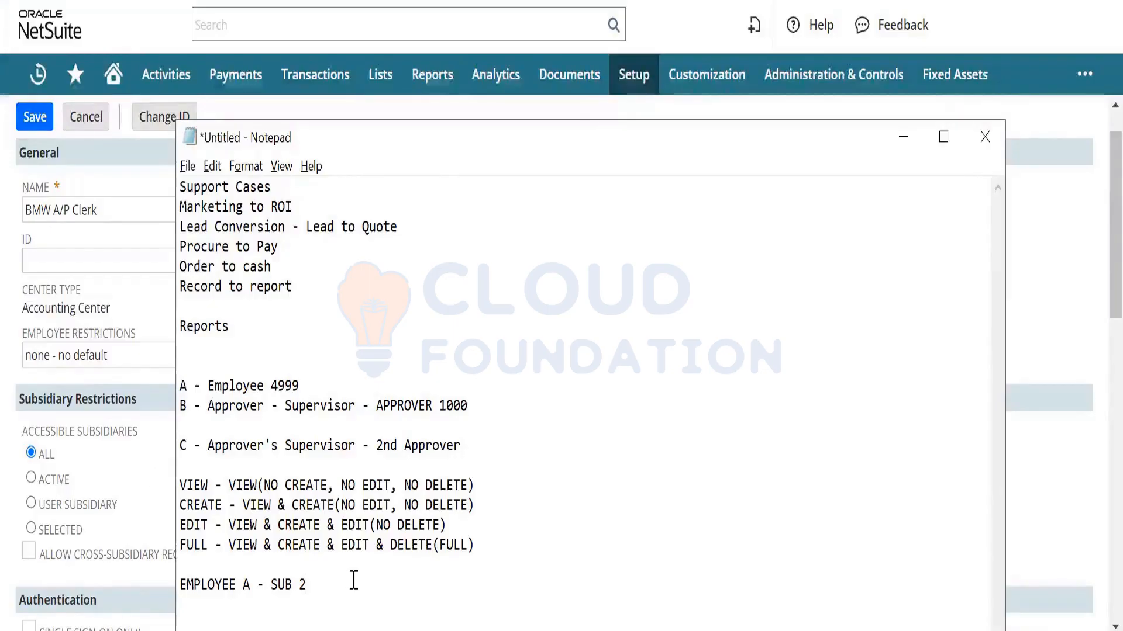
# - Extend the EMPLOYEE A line with ", 1234 - 3 INACTIVE"
pyautogui.write(', ')
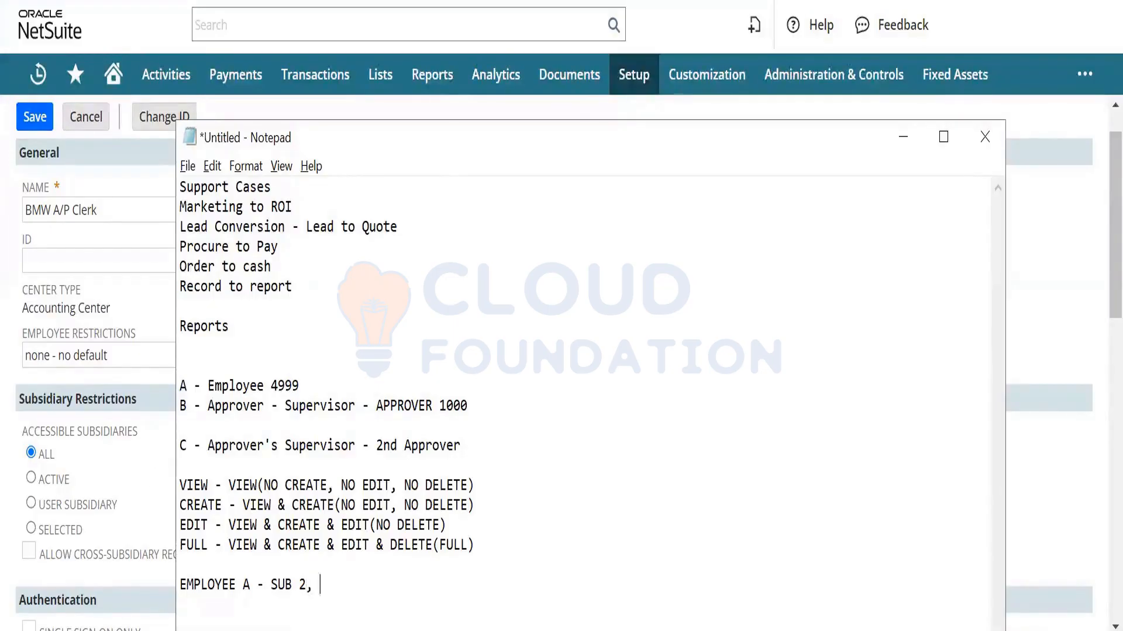
pyautogui.write('1')
pyautogui.write('4')
pyautogui.write('- 3 INA')
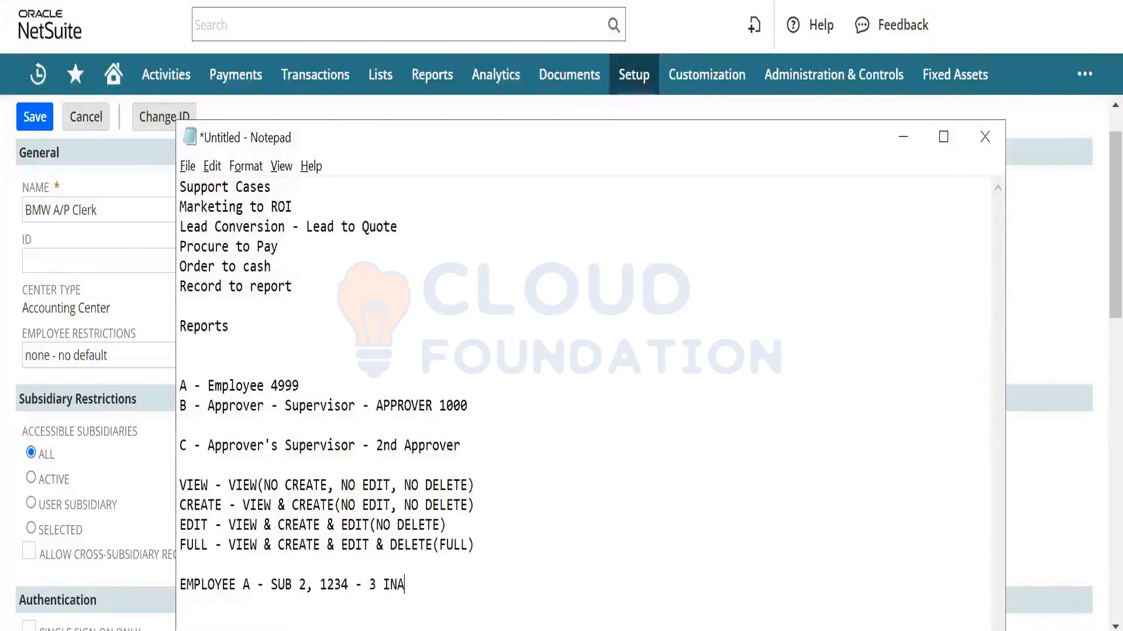
pyautogui.write('CTIVE')
# - Enclose the 3 within 1234 on the EMPLOYEE A line in parentheses, giving "12(3)4"
pyautogui.press('Left')
pyautogui.press('Left')
pyautogui.press('Left')
pyautogui.press('Left')
pyautogui.press('Left')
pyautogui.press('Left')
pyautogui.press('Left')
pyautogui.press('Left')
pyautogui.press('Left')
pyautogui.press('Left')
pyautogui.press('Left')
pyautogui.press('Left')
pyautogui.press('Left')
pyautogui.press('Left')
pyautogui.press('Left')
pyautogui.write('(')
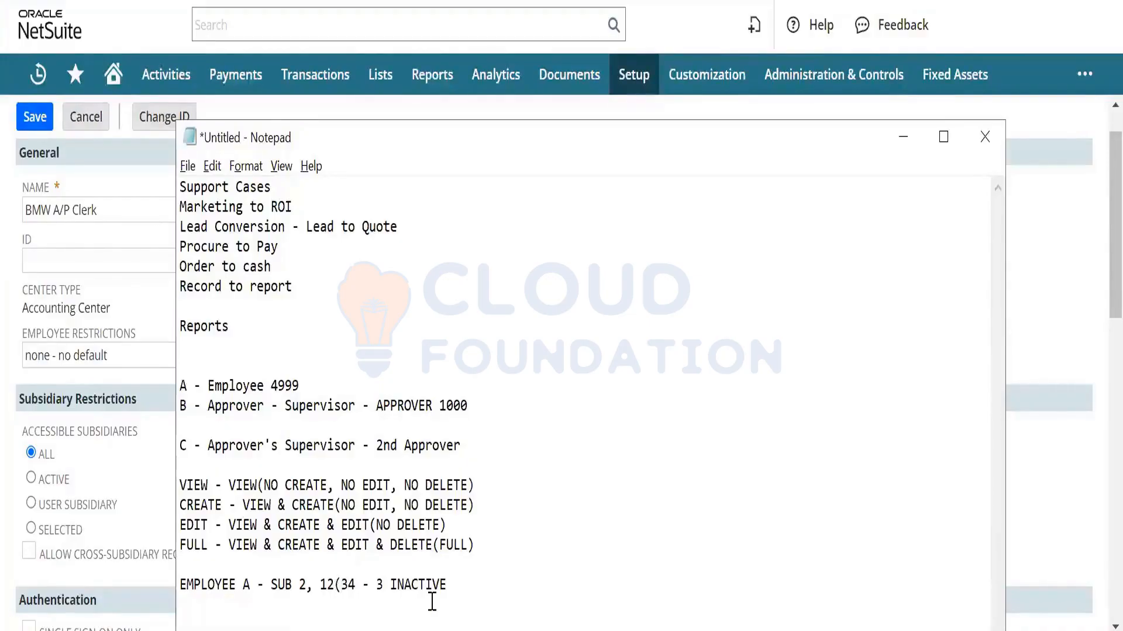
pyautogui.press('Right')
pyautogui.write(')')
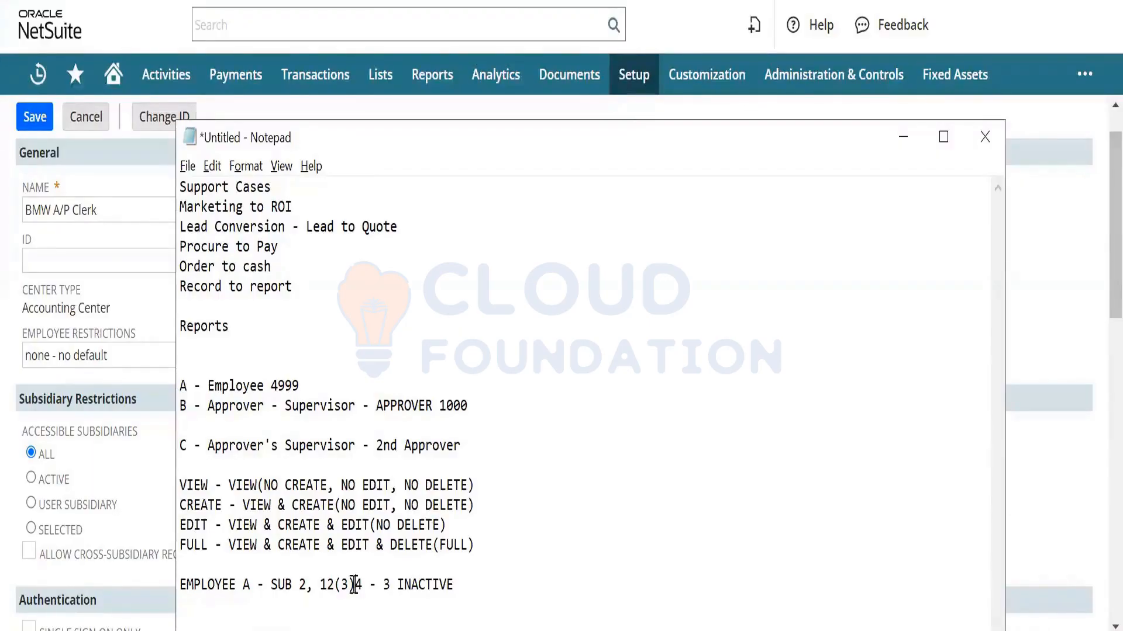
# - Set the role's accessible subsidiaries to User Subsidiary and, in Notepad, replace everything after "SUB 2," on the EMPLOYEE A line with "2"
pyautogui.click(32, 506)
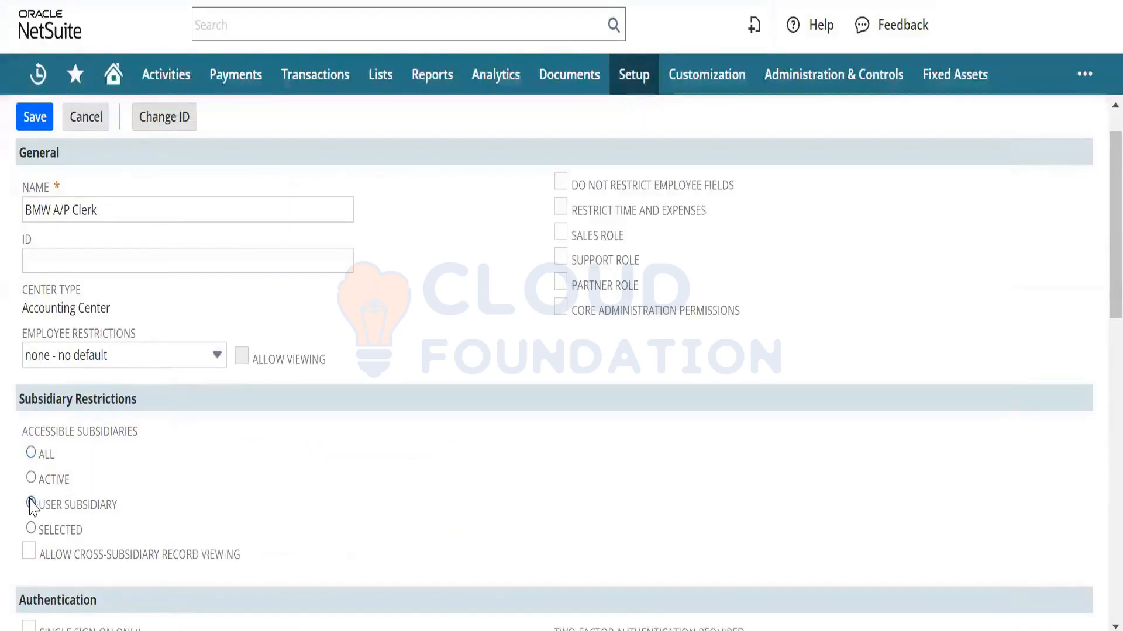
pyautogui.hotkey('alt', 'Tab')
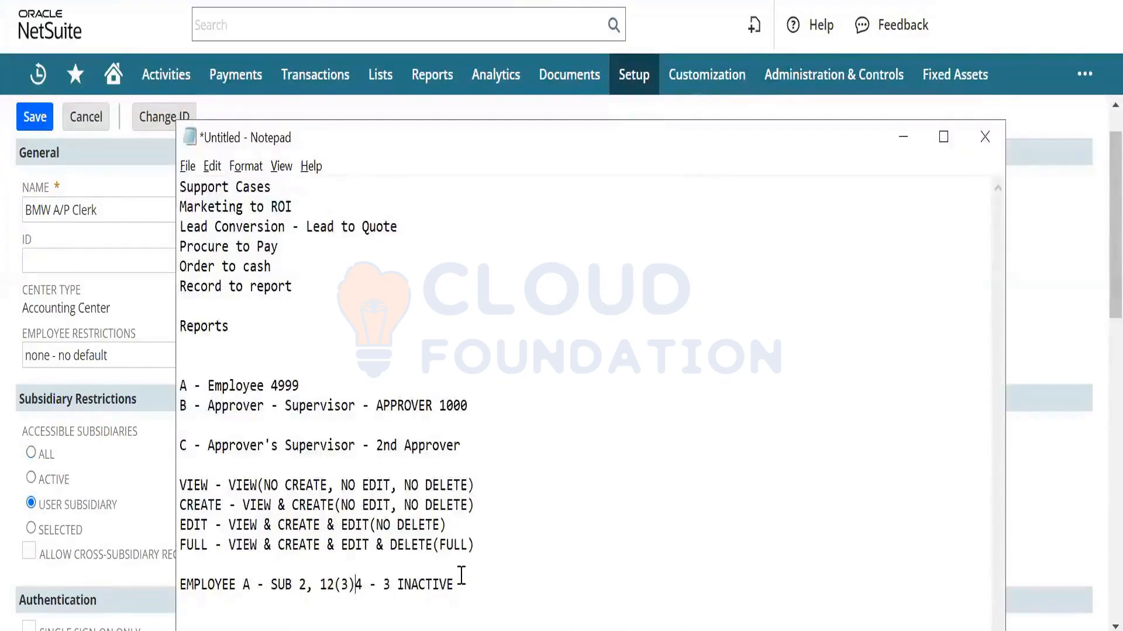
pyautogui.moveTo(462, 579); pyautogui.dragTo(322, 584)
pyautogui.write('2')
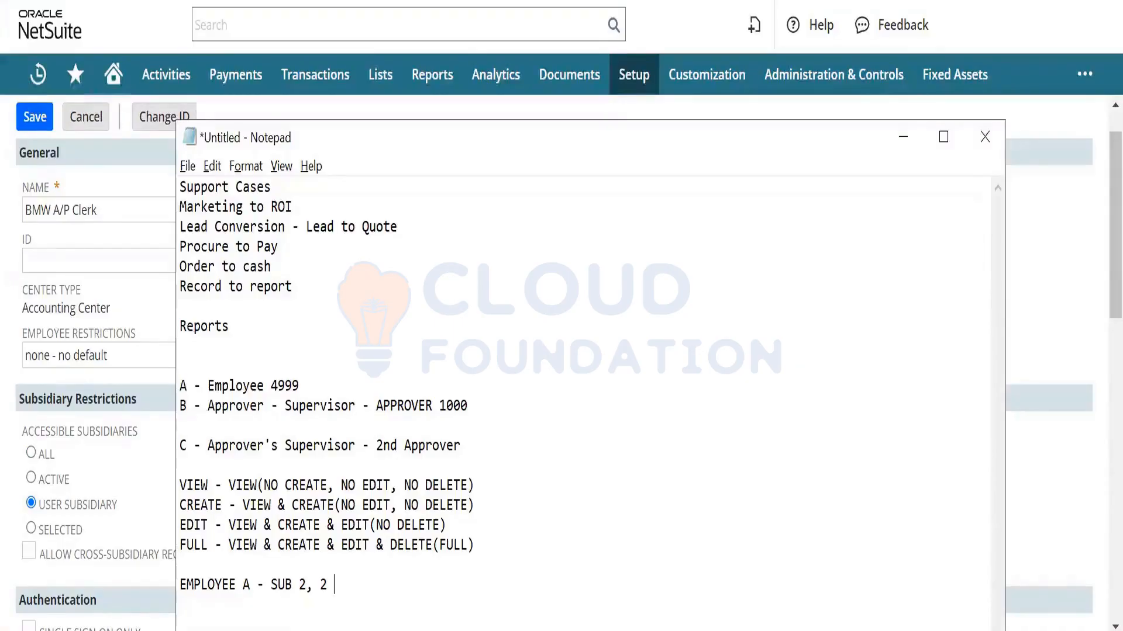
# - Add the lines "VENDORS - 12,3,4" and "CUSTOMERS - 12,3,4" directly below the EMPLOYEE A line
pyautogui.press('Return')
pyautogui.press('Return')
pyautogui.press('Return')
pyautogui.press('Return')
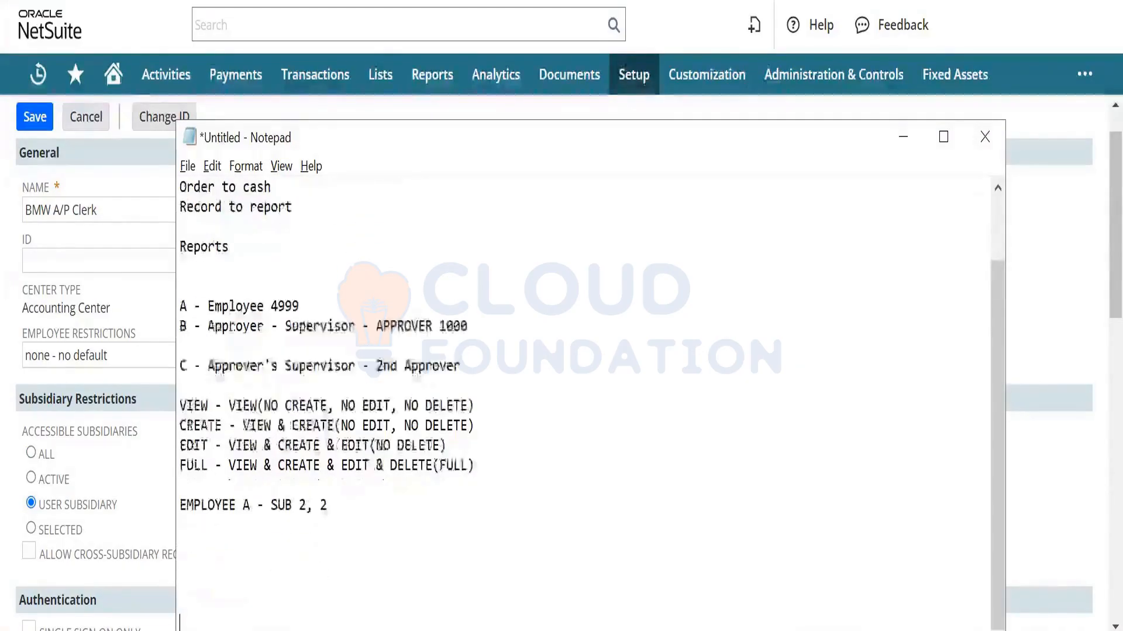
pyautogui.press('BackSpace')
pyautogui.press('BackSpace')
pyautogui.press('BackSpace')
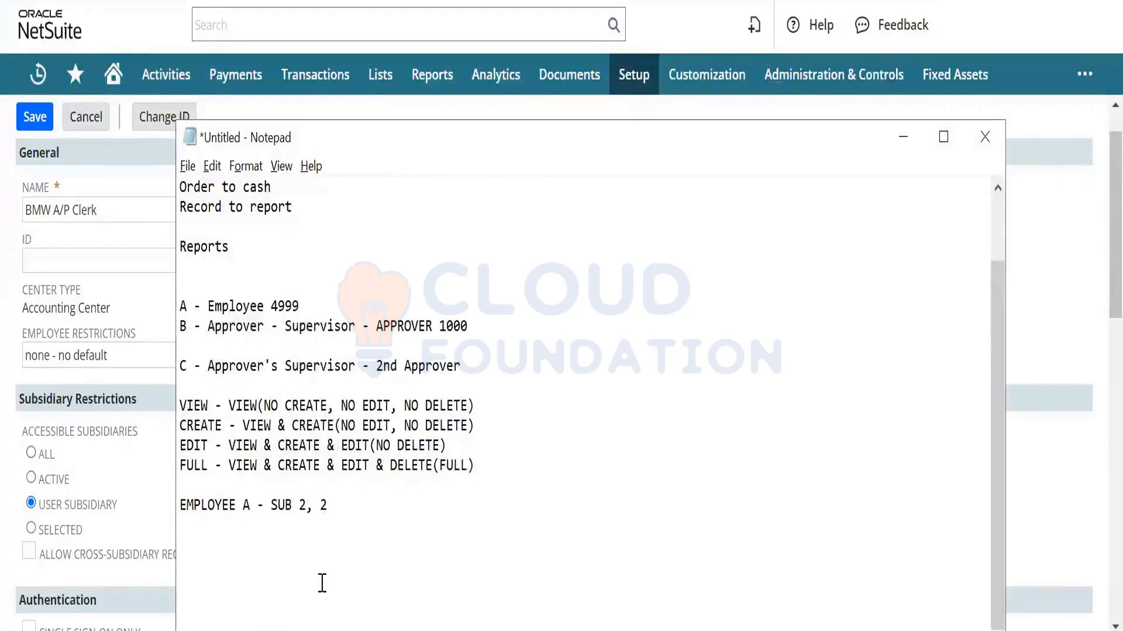
pyautogui.write('VENDORS - 12,3,4')
pyautogui.press('Return')
pyautogui.write('CU')
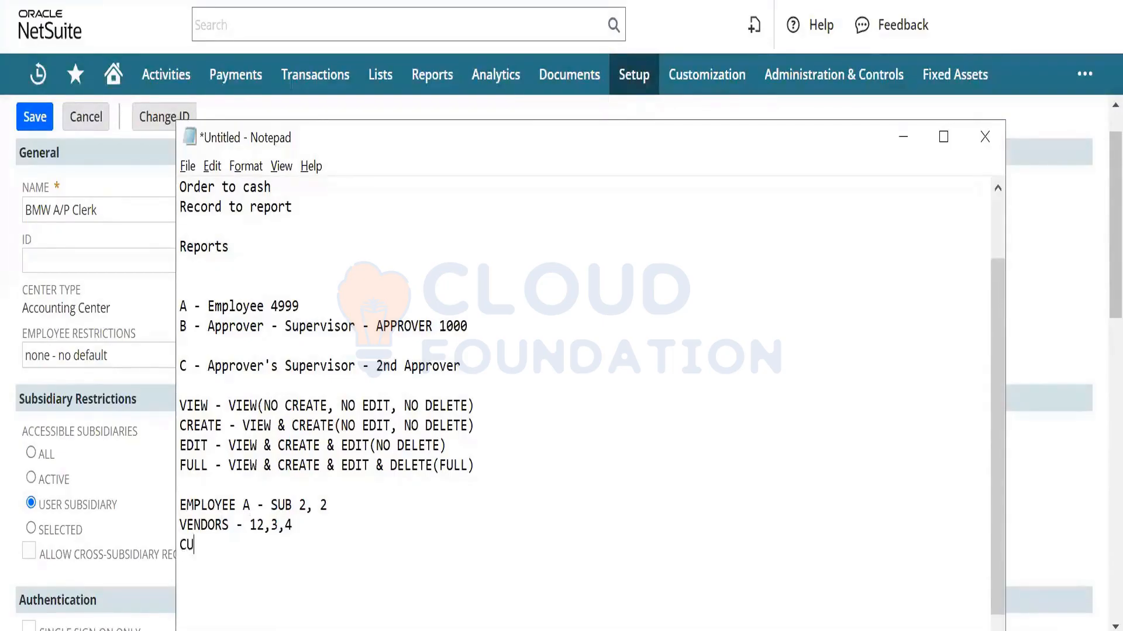
pyautogui.write('STOMERS - 12,3,4')
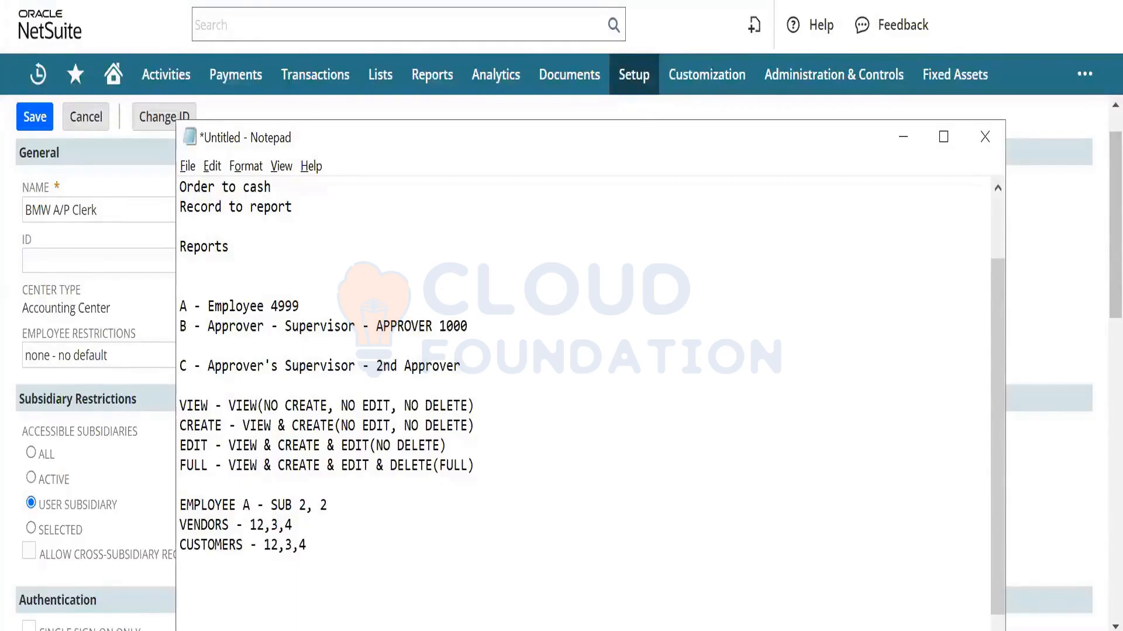
# - Insert the missing comma on the CUSTOMERS line so that it reads "1,2,3,4"
pyautogui.press('Left')
pyautogui.press('Left')
pyautogui.press('Left')
pyautogui.press('Left')
pyautogui.press('Left')
pyautogui.write(',')
# - Insert the missing comma between 1 and 2 on the VENDORS line, giving "VENDORS - 1,2,3,4"
pyautogui.click(322, 583)
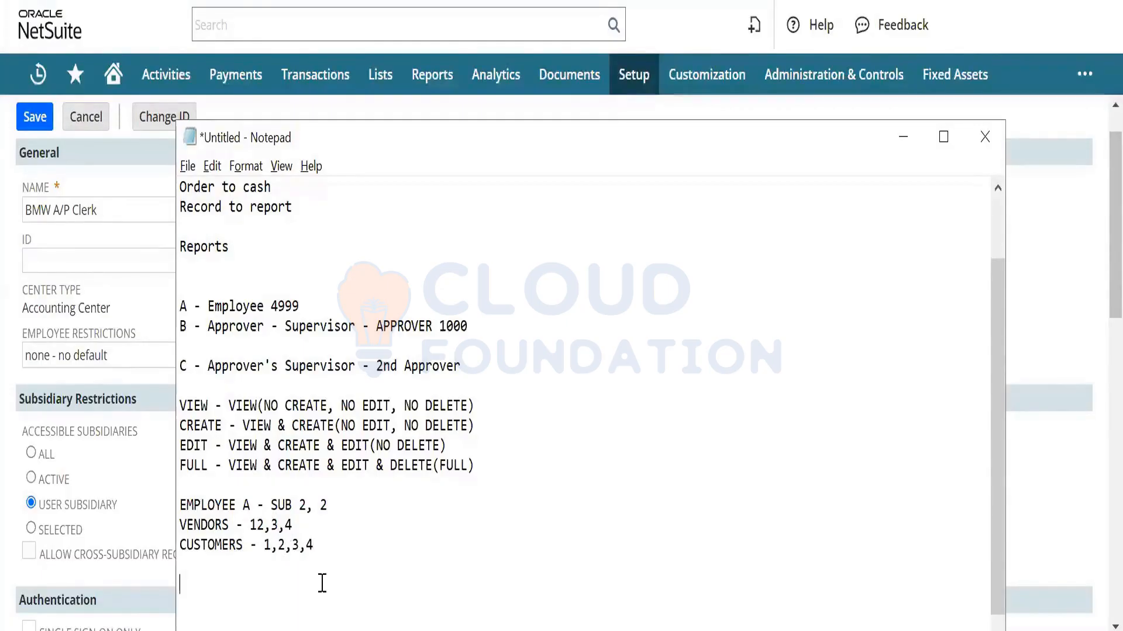
pyautogui.press('Up')
pyautogui.press('Up')
pyautogui.press('Right')
pyautogui.press('Right')
pyautogui.press('Right')
pyautogui.press('Right')
pyautogui.press('Right')
pyautogui.press('Right')
pyautogui.press('Right')
pyautogui.press('Right')
pyautogui.press('Right')
pyautogui.press('Right')
pyautogui.press('Right')
pyautogui.press('Right')
pyautogui.press('Right')
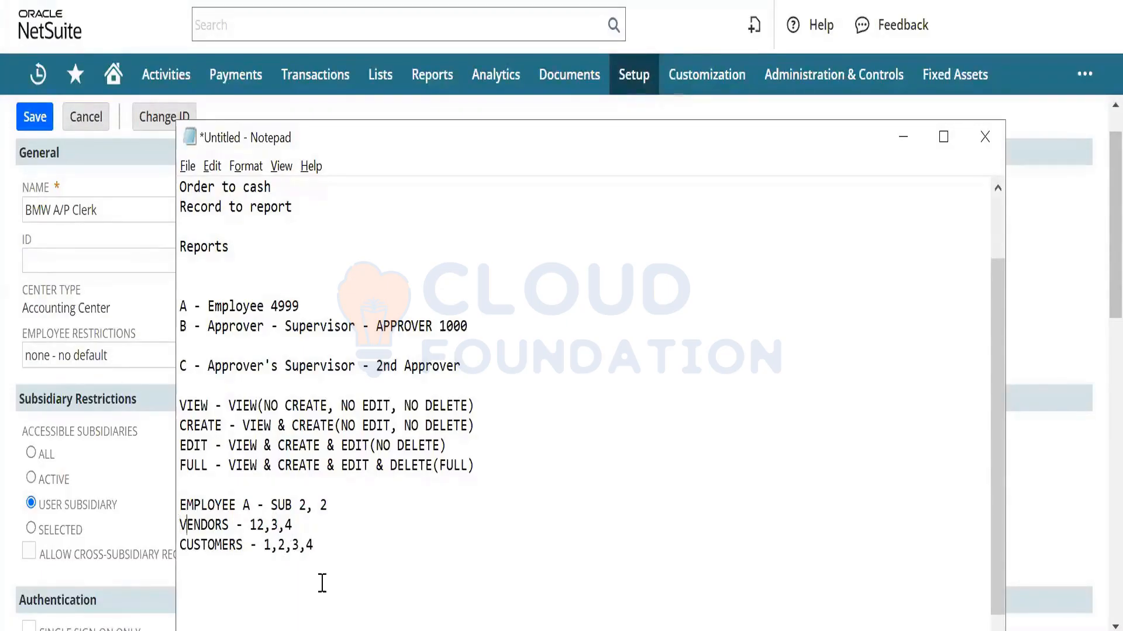
pyautogui.press('Left')
pyautogui.press('Left')
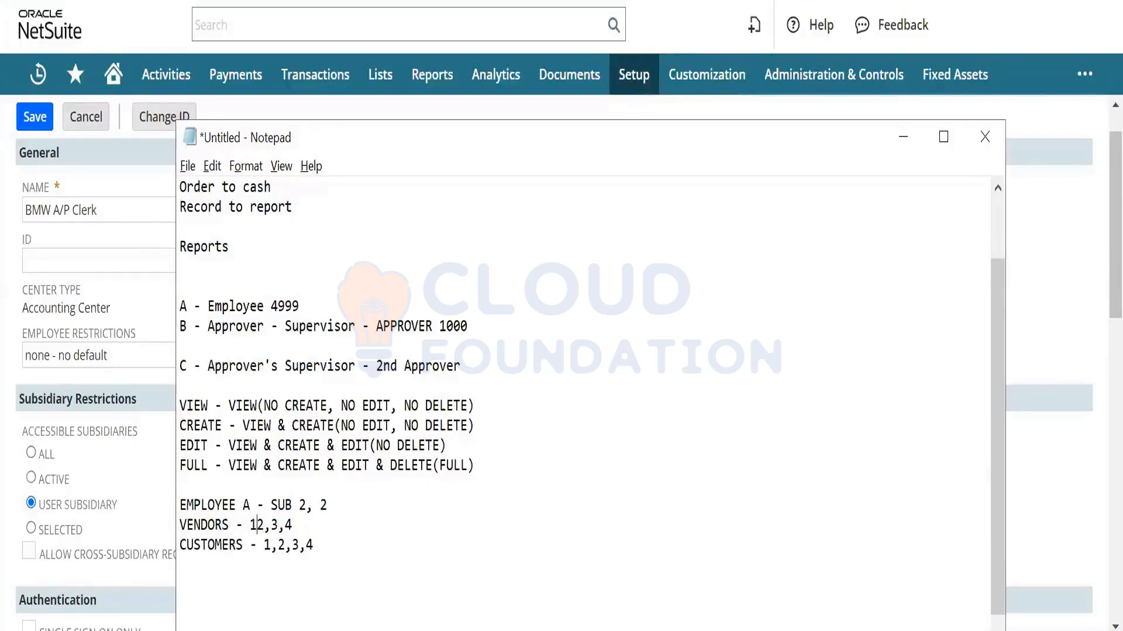
pyautogui.write(',')
# - Add the line "PURCAHSE ORDERS - 1,2,3,4" directly below the CUSTOMERS line
pyautogui.click(344, 549)
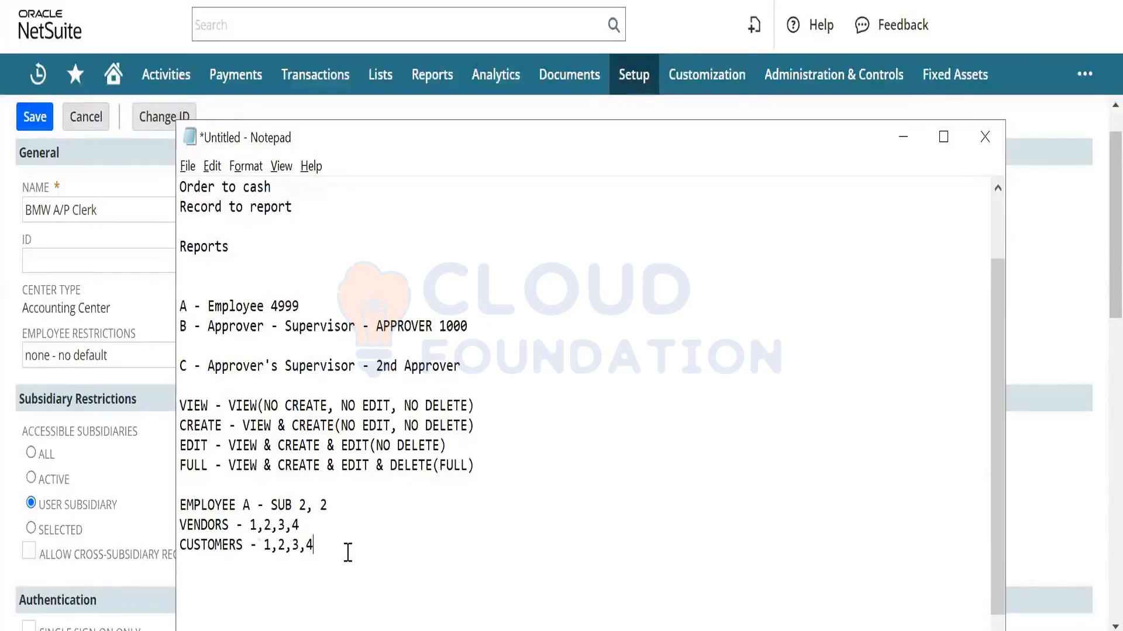
pyautogui.press('Return')
pyautogui.write('[')
pyautogui.press('BackSpace')
pyautogui.write('PURH')
pyautogui.press('BackSpace')
pyautogui.write('CAHS')
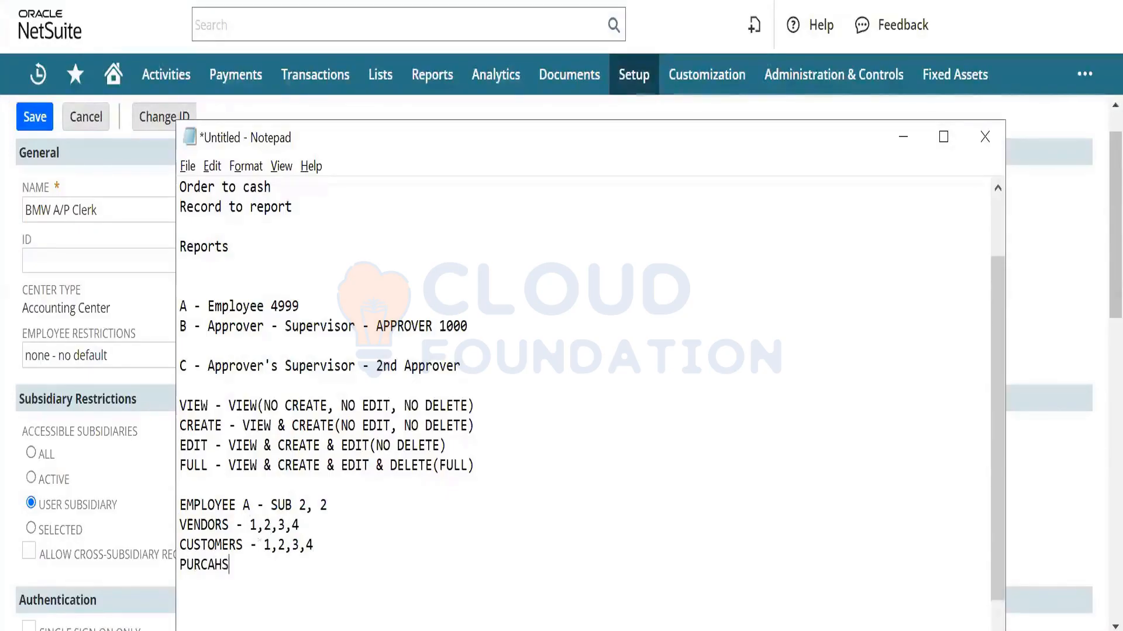
pyautogui.write('E ORDERS ')
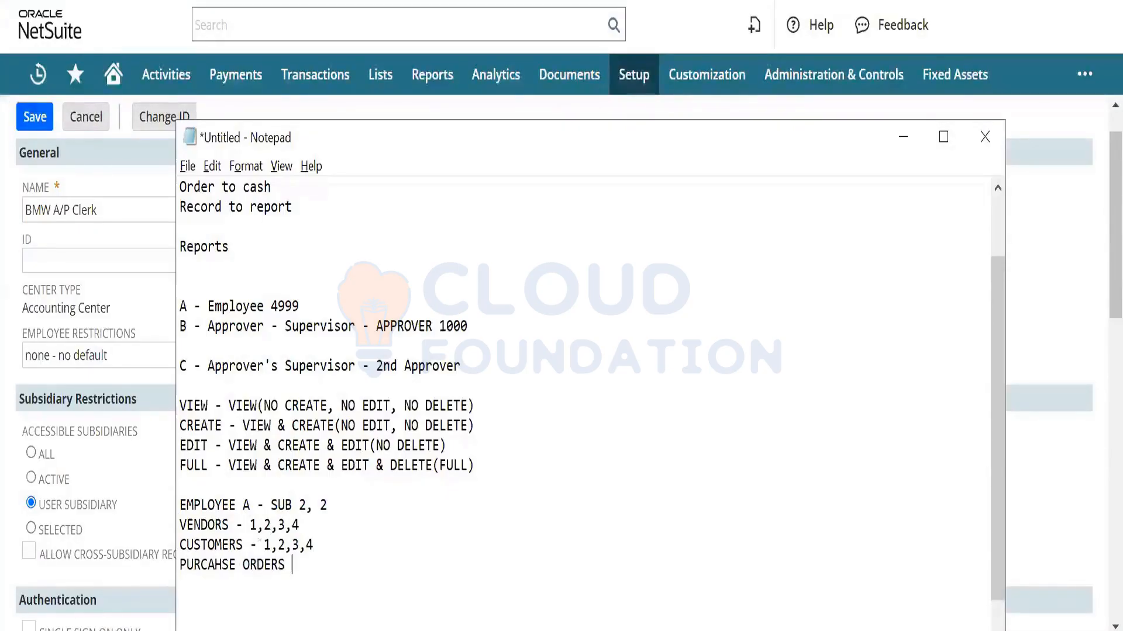
pyautogui.write('- 1,2,3,4')
# - Enclose the 2 on the VENDORS line in parentheses, giving "VENDORS - 1,(2),3,4"
pyautogui.press('Up')
pyautogui.press('Up')
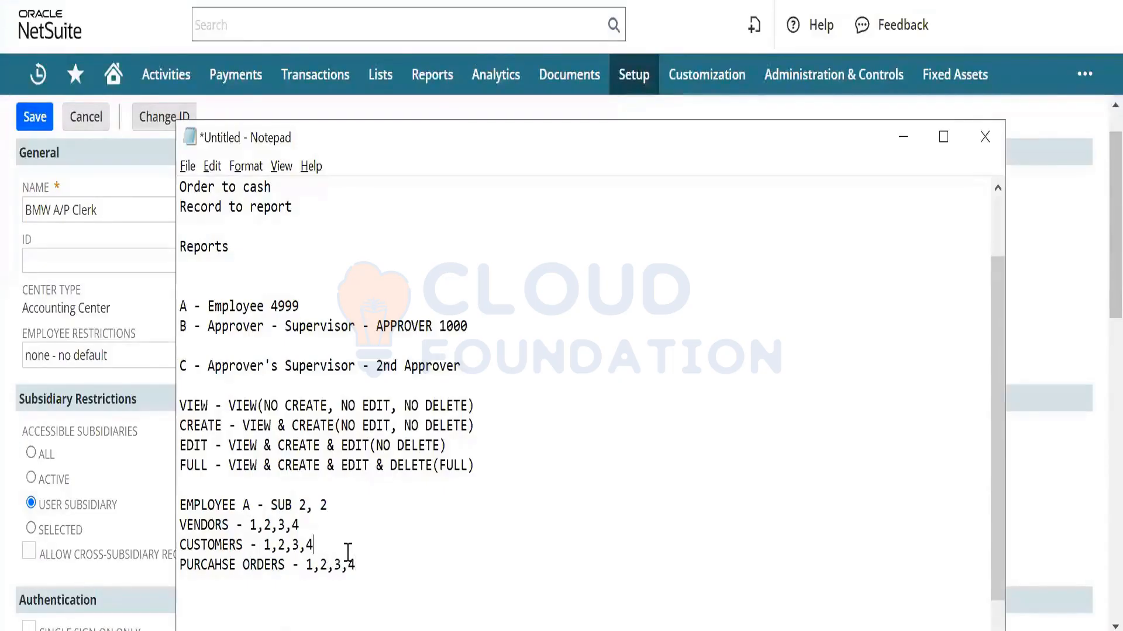
pyautogui.press('Left')
pyautogui.press('Left')
pyautogui.press('Left')
pyautogui.press('Left')
pyautogui.press('Left')
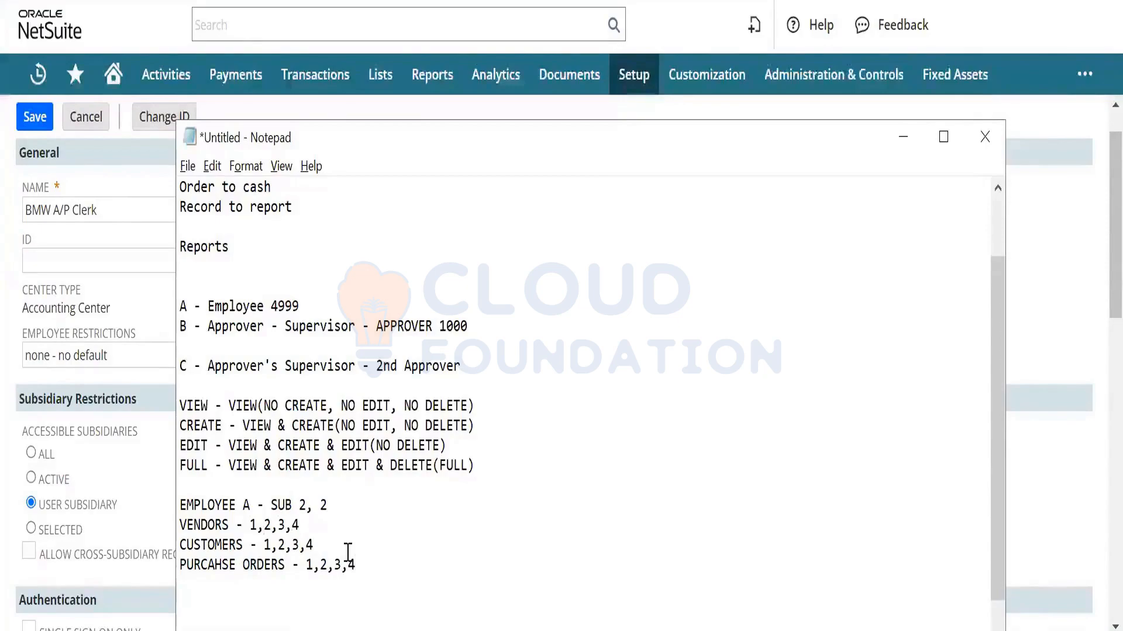
pyautogui.write('(')
pyautogui.scroll(-1, 346, 552)
pyautogui.press('Down')
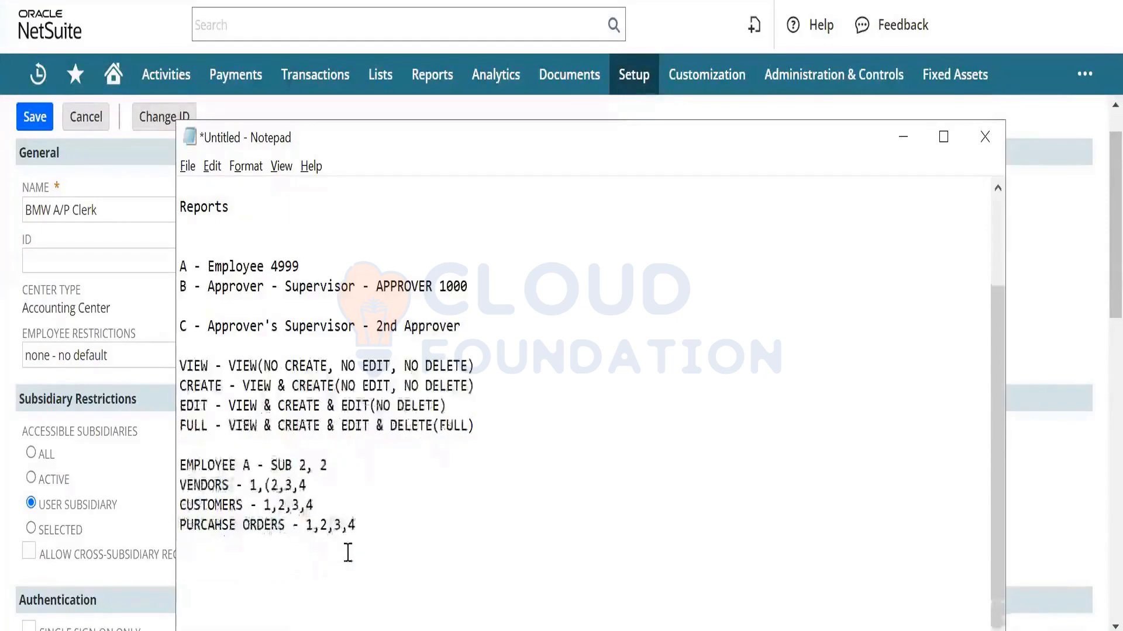
pyautogui.press('Right')
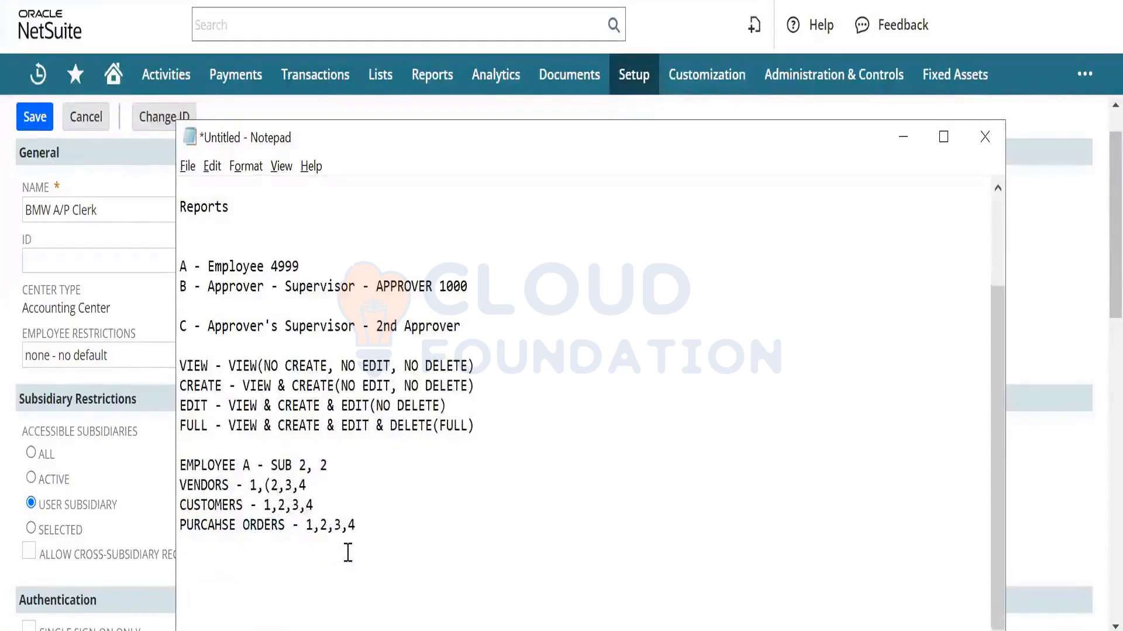
pyautogui.press('Up')
pyautogui.write(')')
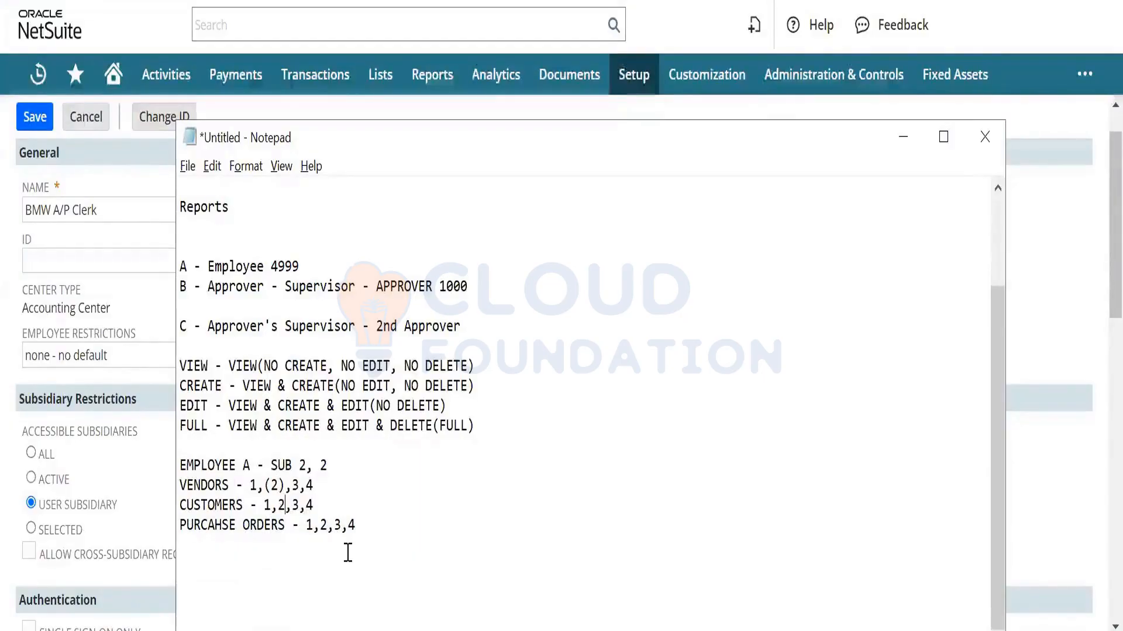
# - Enclose the 2 on the CUSTOMERS line in parentheses, giving "CUSTOMERS - 1,(2),3,4"
pyautogui.press('Down')
pyautogui.write(')')
pyautogui.press('Left')
pyautogui.press('Left')
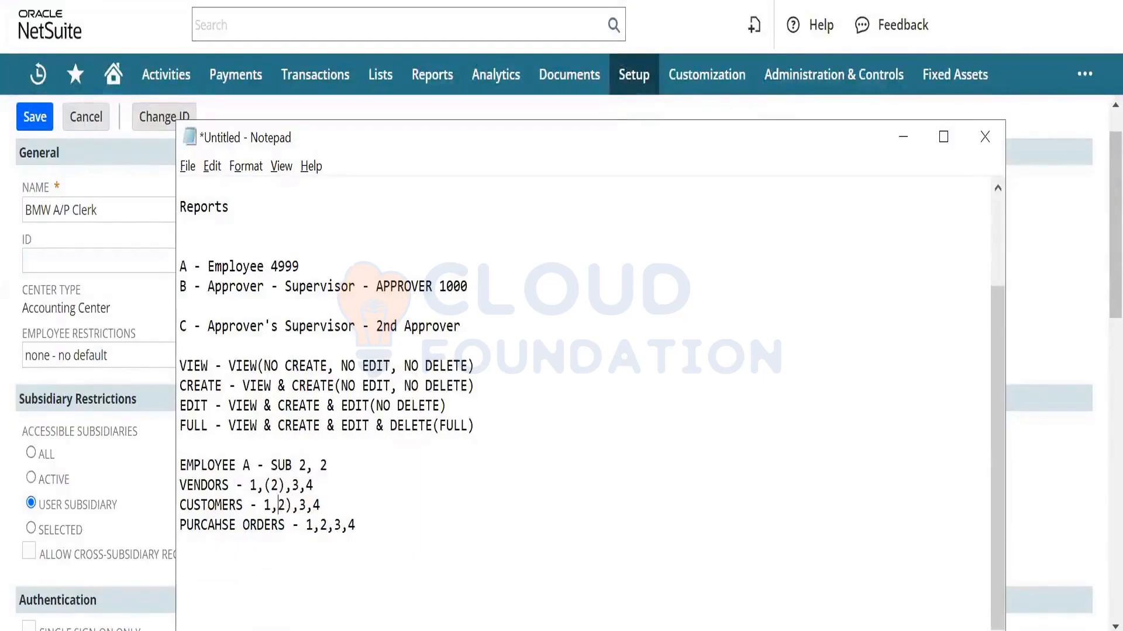
pyautogui.write('(')
# - Enclose the 2 on the PURCAHSE ORDERS line in parentheses, giving "1,(2),3,4"
pyautogui.press('Down')
pyautogui.press('Right')
pyautogui.press('Right')
pyautogui.press('Right')
pyautogui.press('Right')
pyautogui.press('Right')
pyautogui.press('Right')
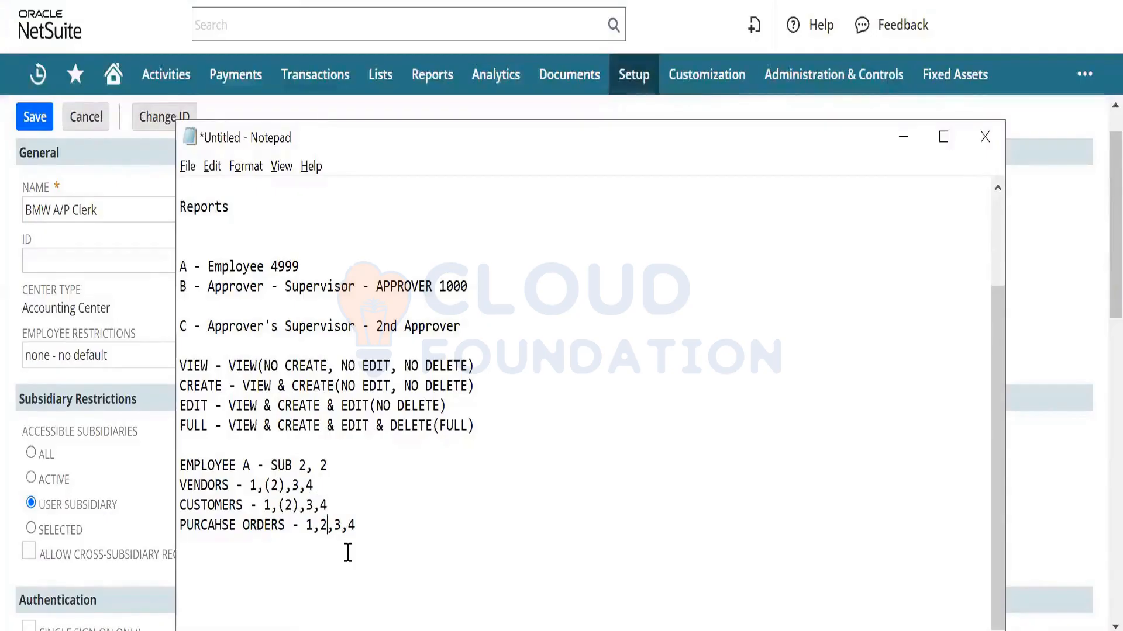
pyautogui.write(')')
pyautogui.press('Left')
pyautogui.press('Left')
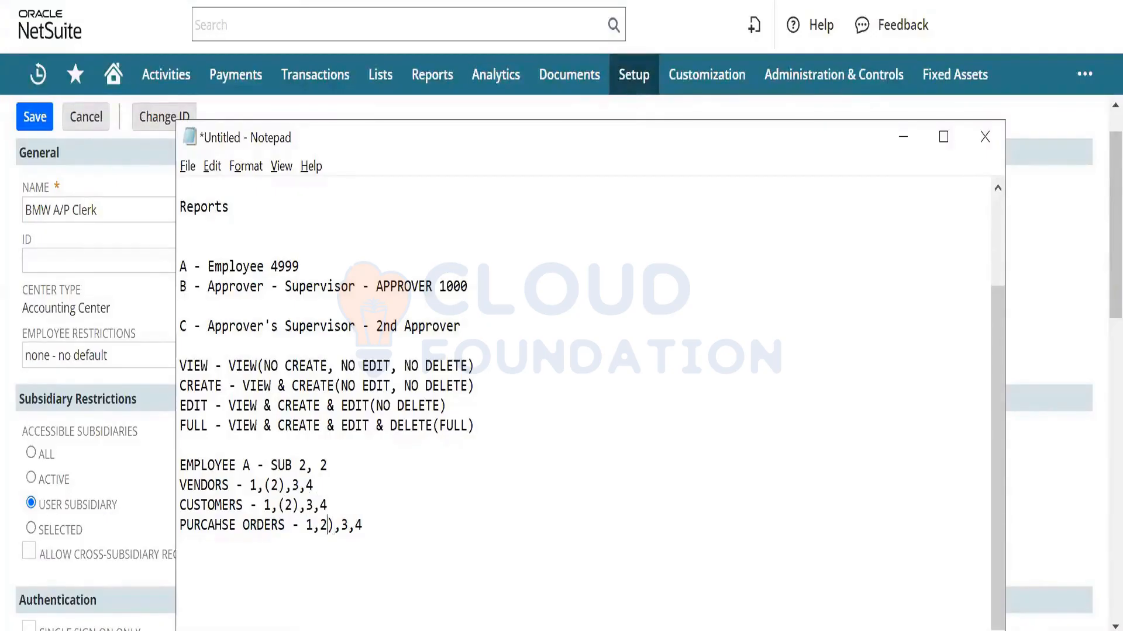
pyautogui.write('(')
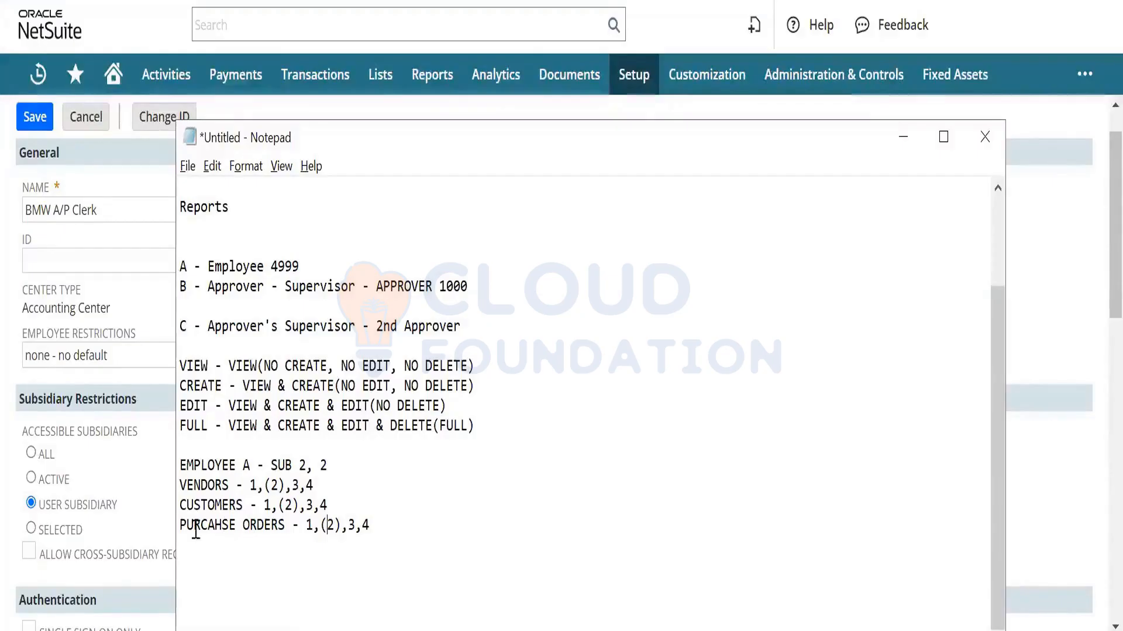
# - Return to the BMW A/P Clerk role form in NetSuite and allow cross-subsidiary record viewing
pyautogui.click(153, 513)
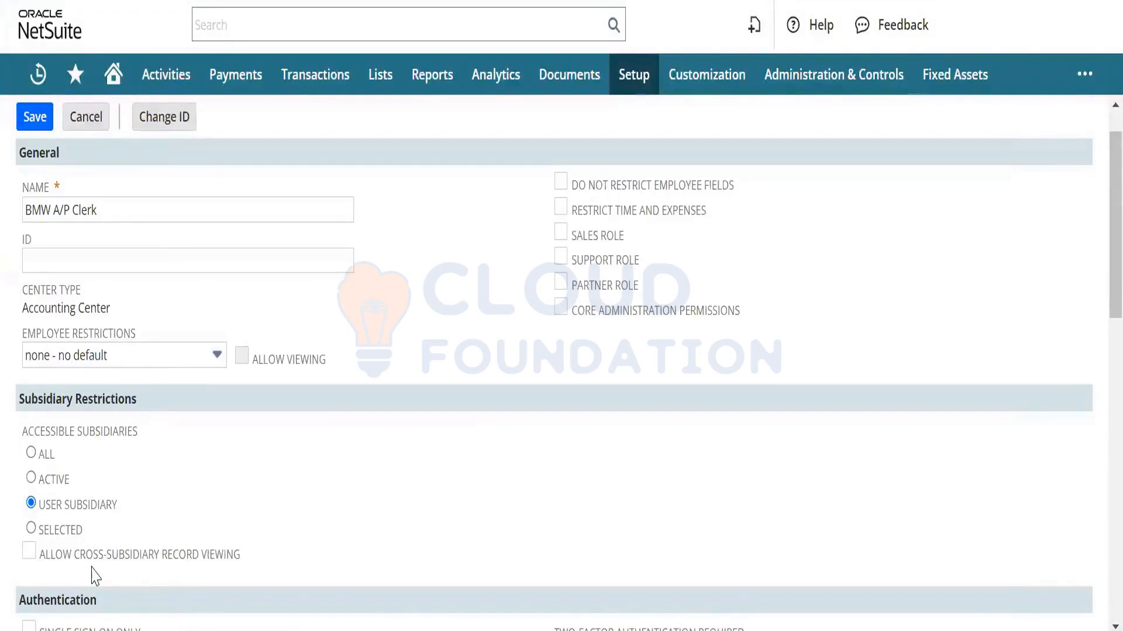
pyautogui.click(29, 552)
# - Switch to Notepad, examine the bracketed subsidiary 2 on the VENDORS and CUSTOMERS lines, and return to the NetSuite role form
pyautogui.hotkey('alt', 'Tab')
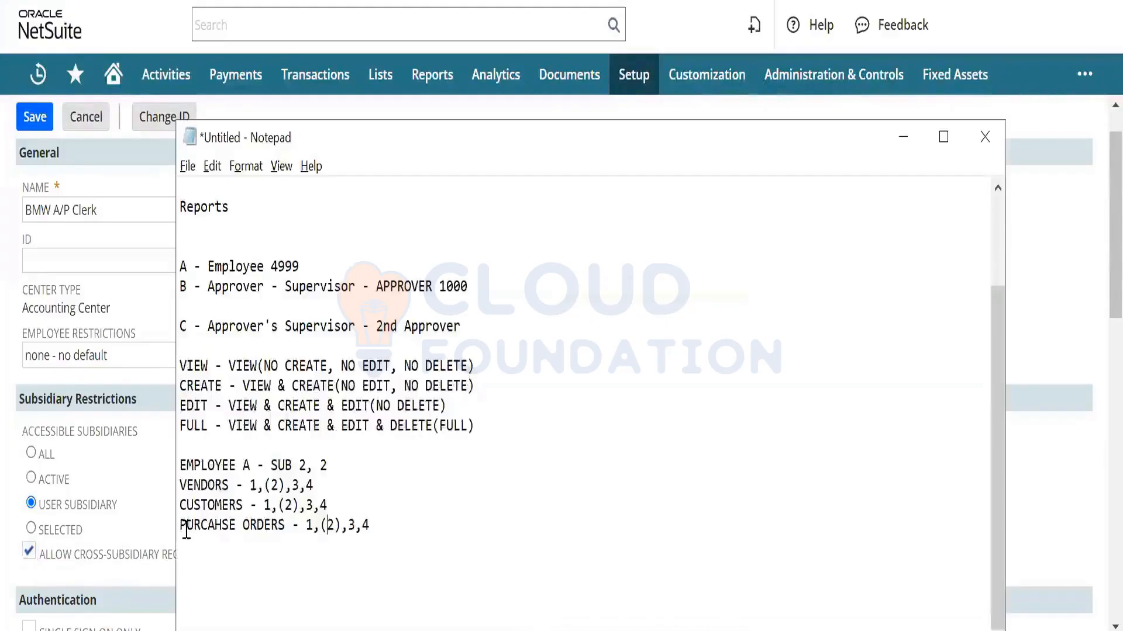
pyautogui.press('Up')
pyautogui.press('Left')
pyautogui.press('Left')
pyautogui.press('Left')
pyautogui.press('Left')
pyautogui.hotkey('shift', 'Left')
pyautogui.hotkey('shift', 'Left')
pyautogui.hotkey('shift', 'Left')
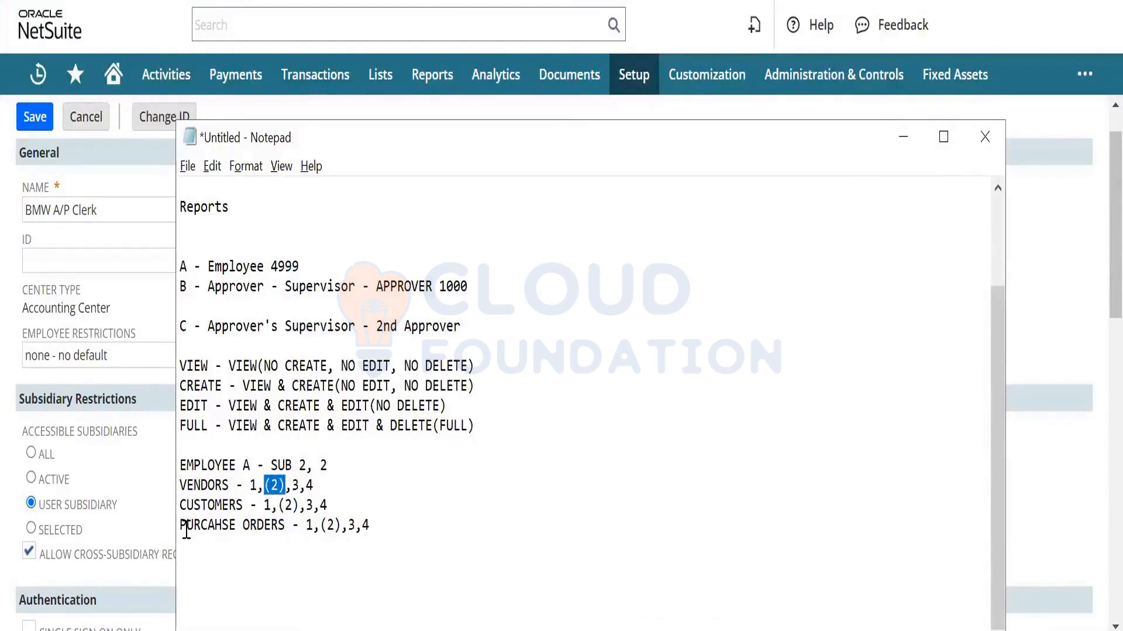
pyautogui.press('Left')
pyautogui.press('Left')
pyautogui.press('Down')
pyautogui.press('Right')
pyautogui.press('Right')
pyautogui.press('Right')
pyautogui.hotkey('alt', 'Tab')
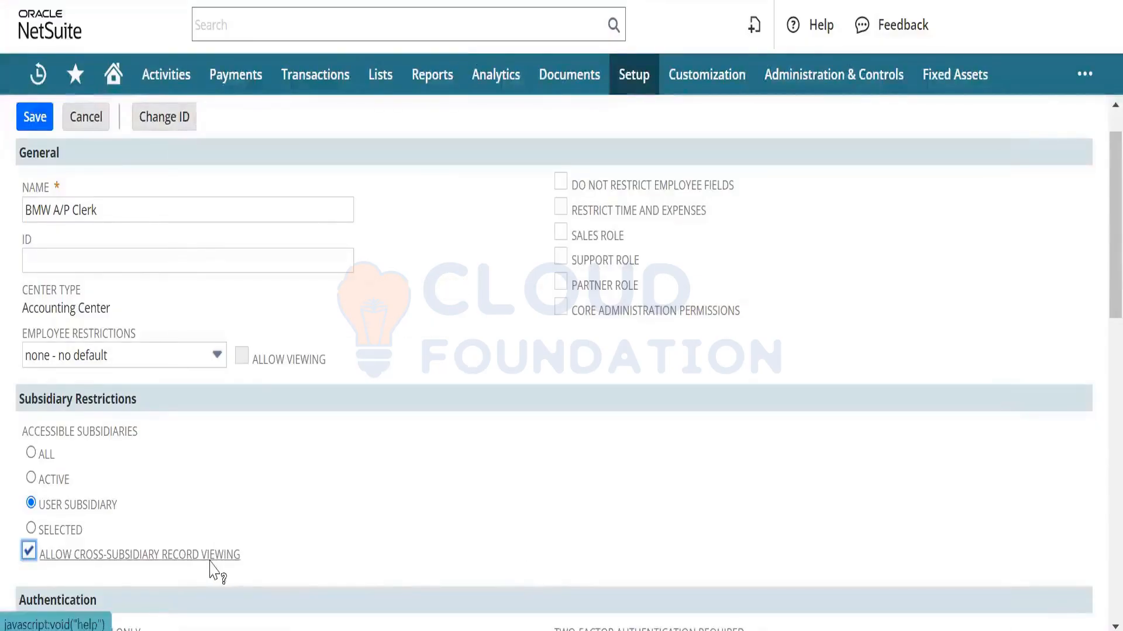
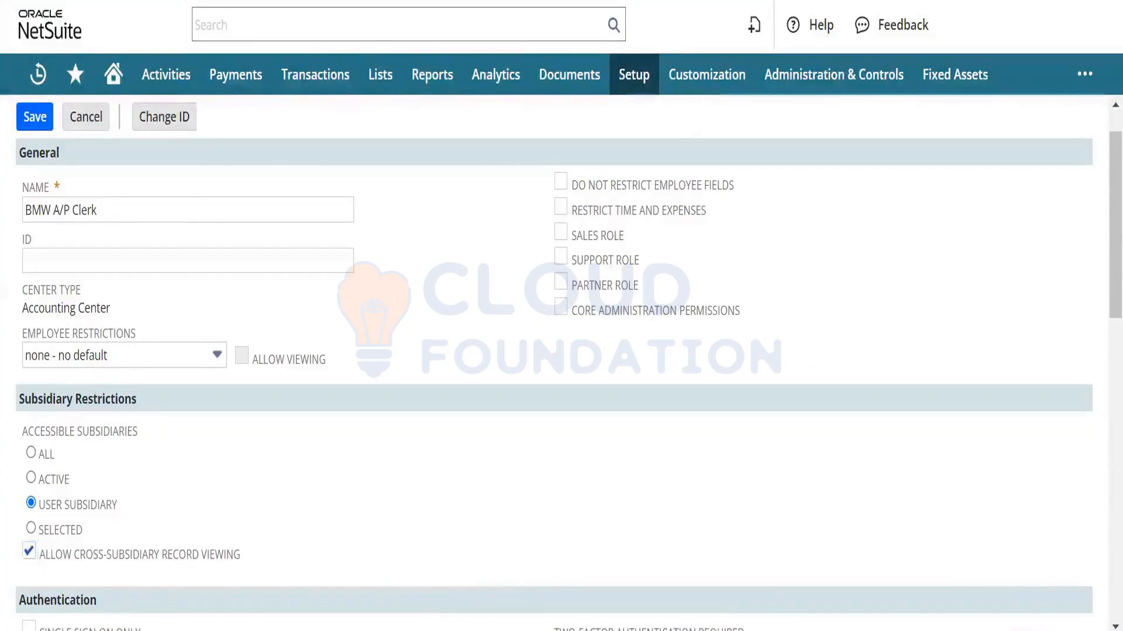
# - Switch to Notepad and add the line "12,3,4" below the PURCAHSE ORDERS line, separated by a blank line
pyautogui.hotkey('alt', 'Tab')
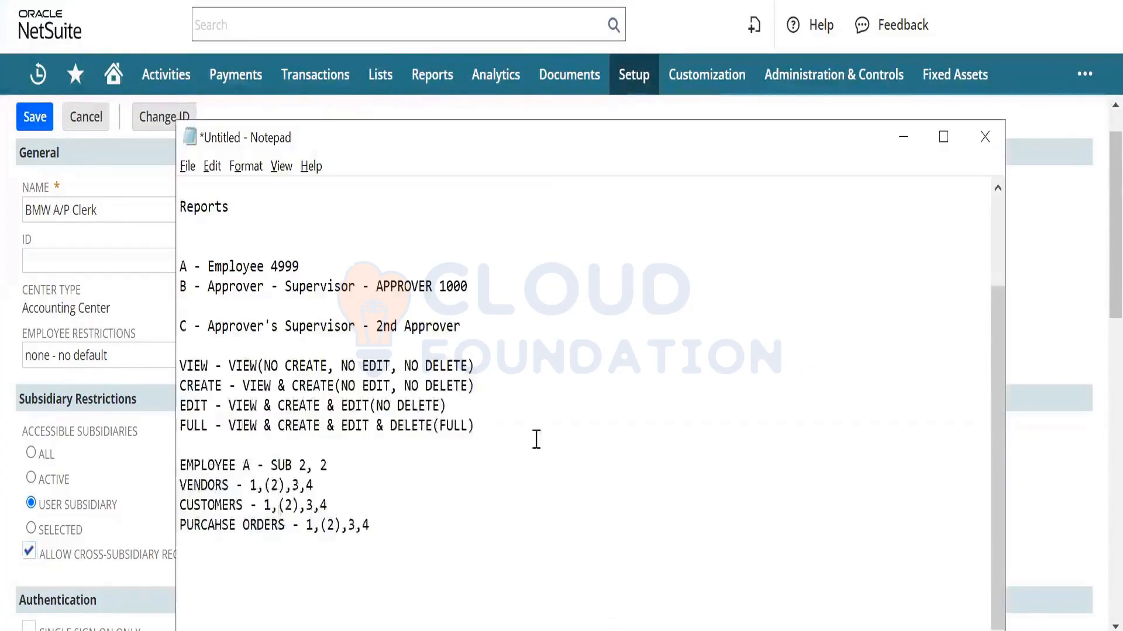
pyautogui.click(383, 467)
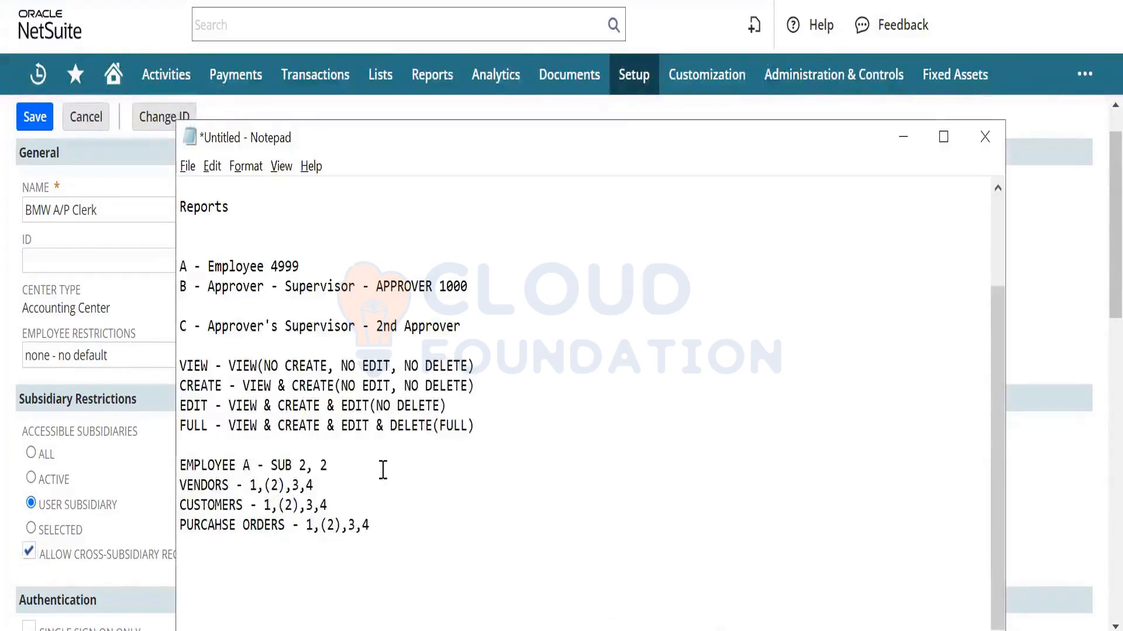
pyautogui.click(394, 518)
pyautogui.press('Return')
pyautogui.press('Return')
pyautogui.write('1')
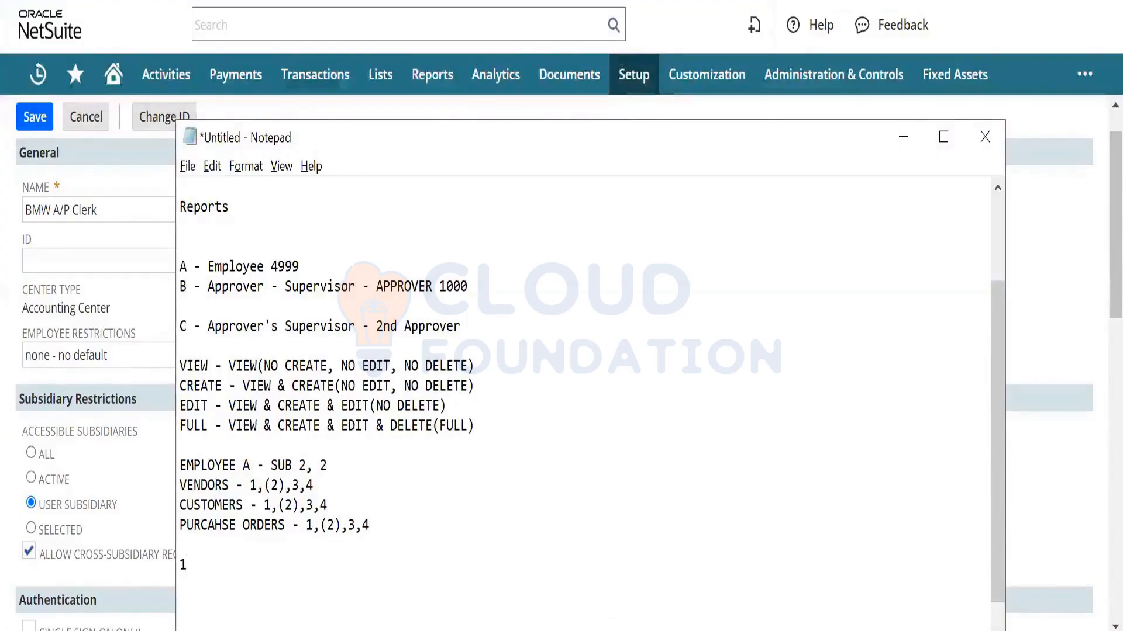
pyautogui.write('2,3,4')
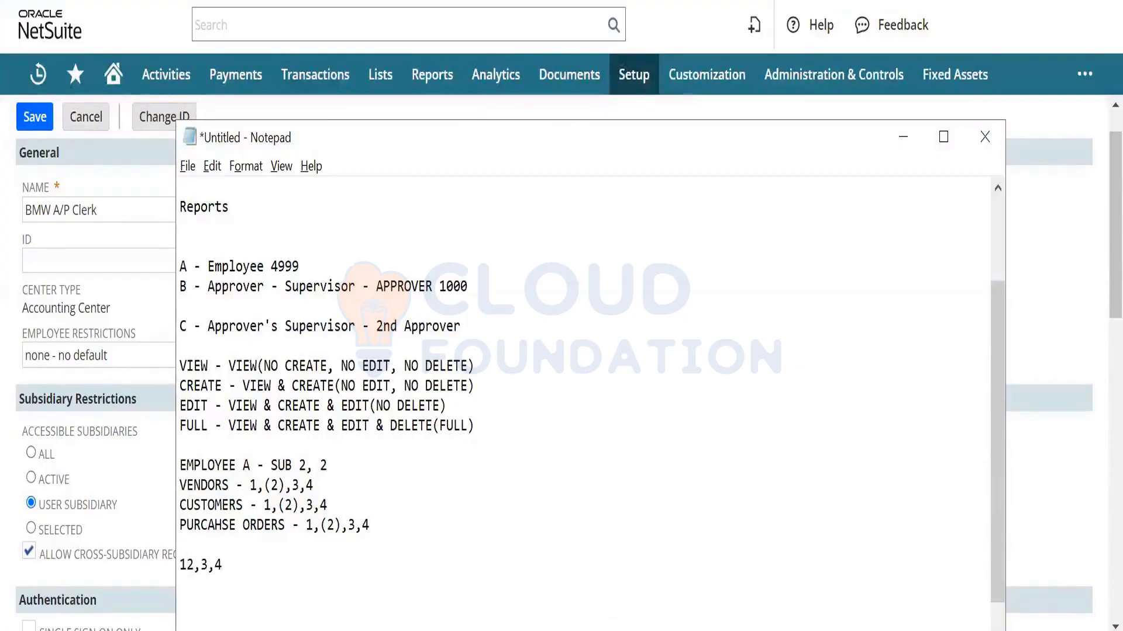
# - Edit the last line of the notes to read "1,2,(3),4" and return to the NetSuite role form
pyautogui.press('Left')
pyautogui.press('Left')
pyautogui.write(')')
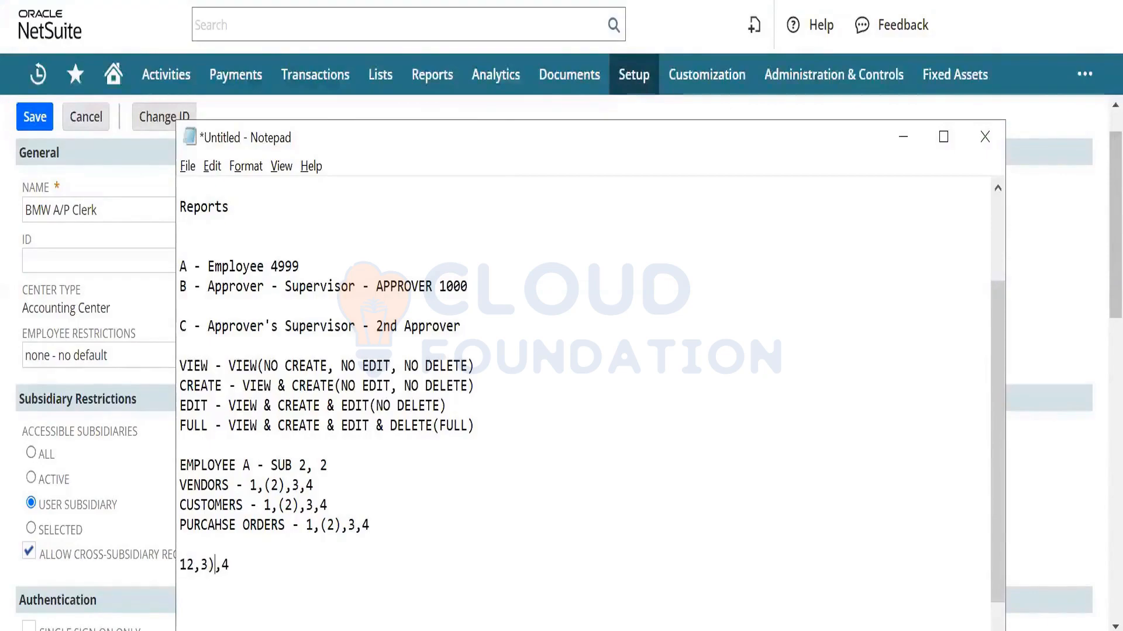
pyautogui.press('Left')
pyautogui.press('Left')
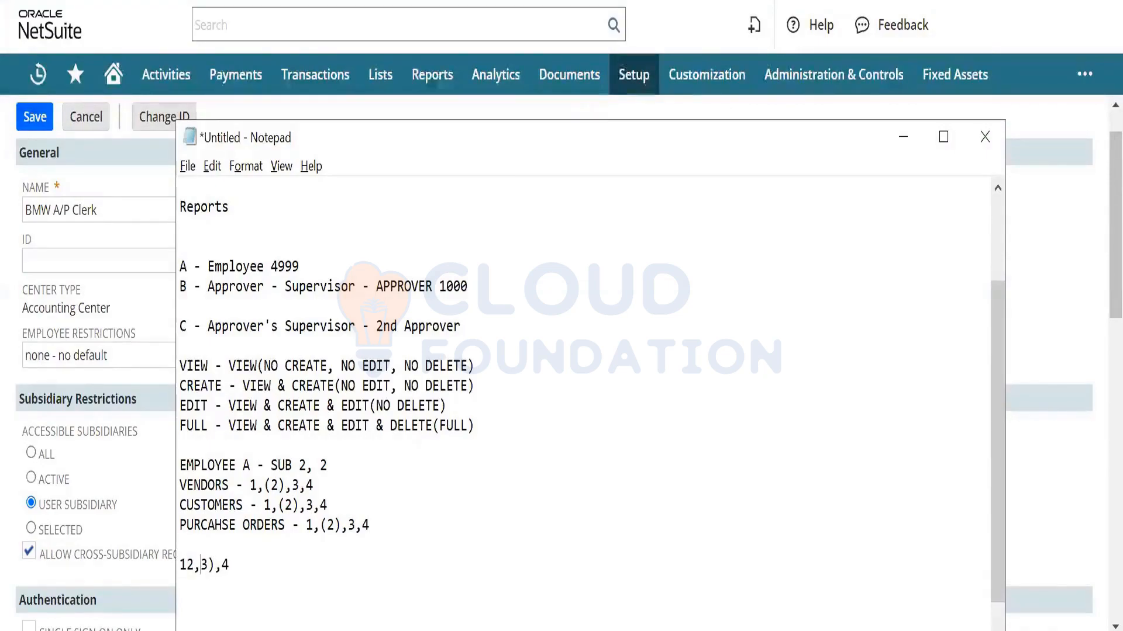
pyautogui.write('(')
pyautogui.press('Left')
pyautogui.press('Left')
pyautogui.press('Left')
pyautogui.write(',')
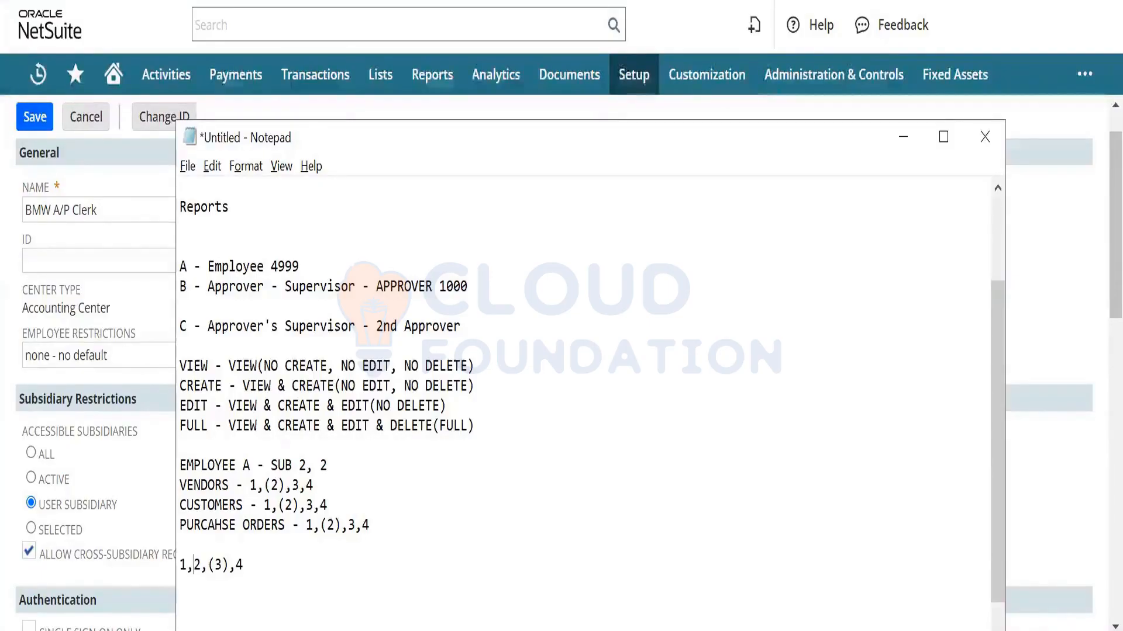
pyautogui.click(140, 494)
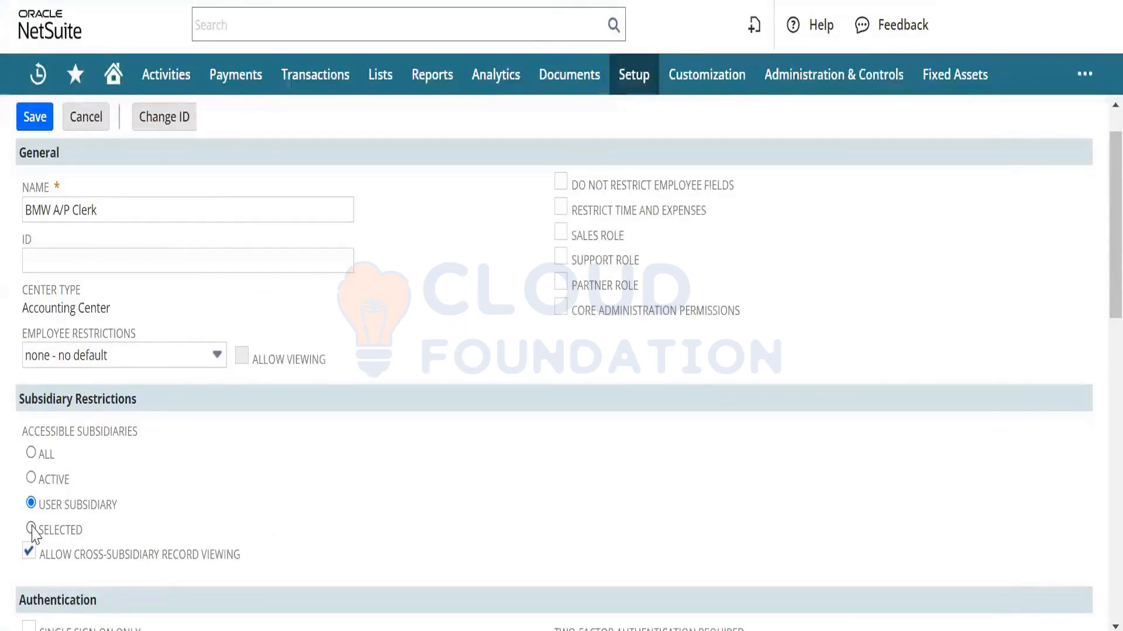
# - Limit the role to the selected subsidiaries Parent Company : Australia and Parent Company : BK Canada, and disallow cross-subsidiary record viewing
pyautogui.click(31, 529)
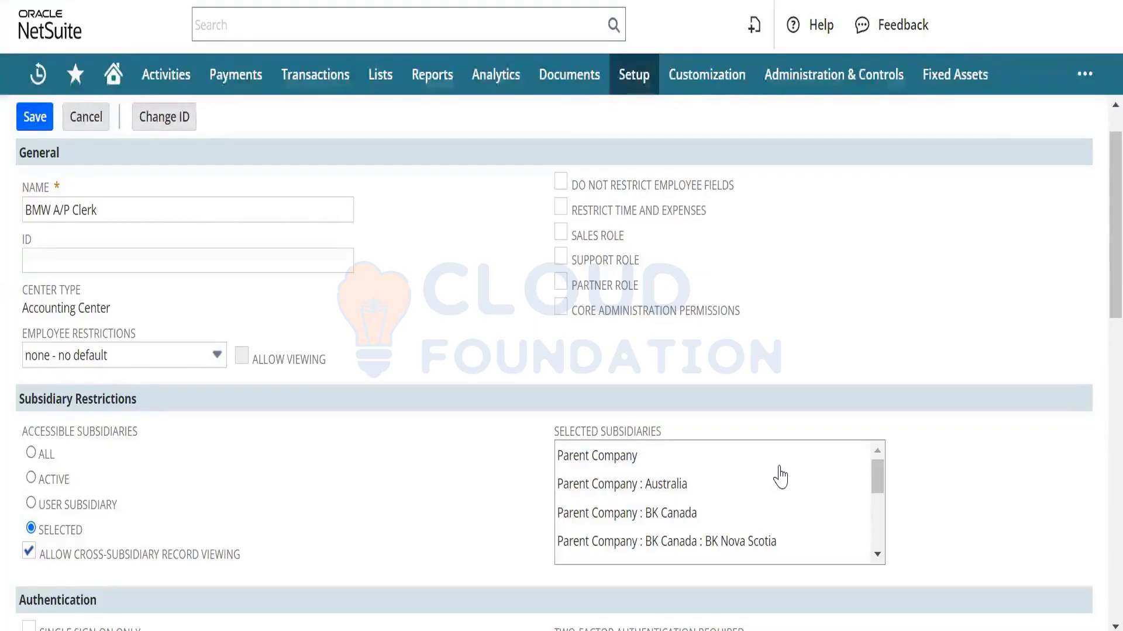
pyautogui.click(723, 483)
pyautogui.keyDown('ctrl'); pyautogui.click(722, 514); pyautogui.keyUp('ctrl')
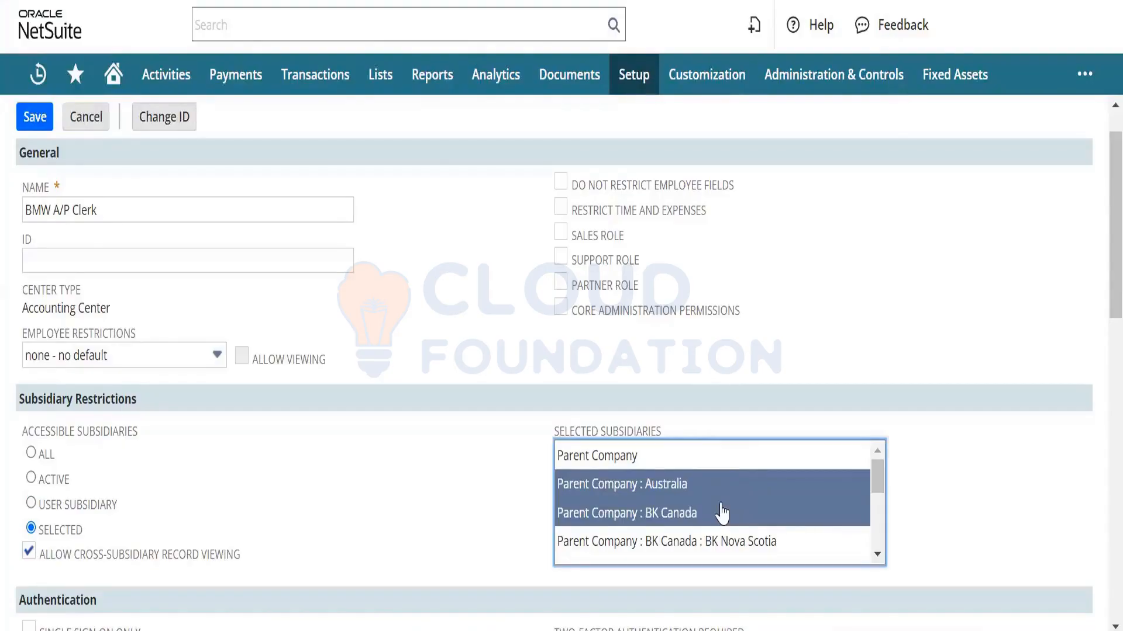
pyautogui.click(723, 513)
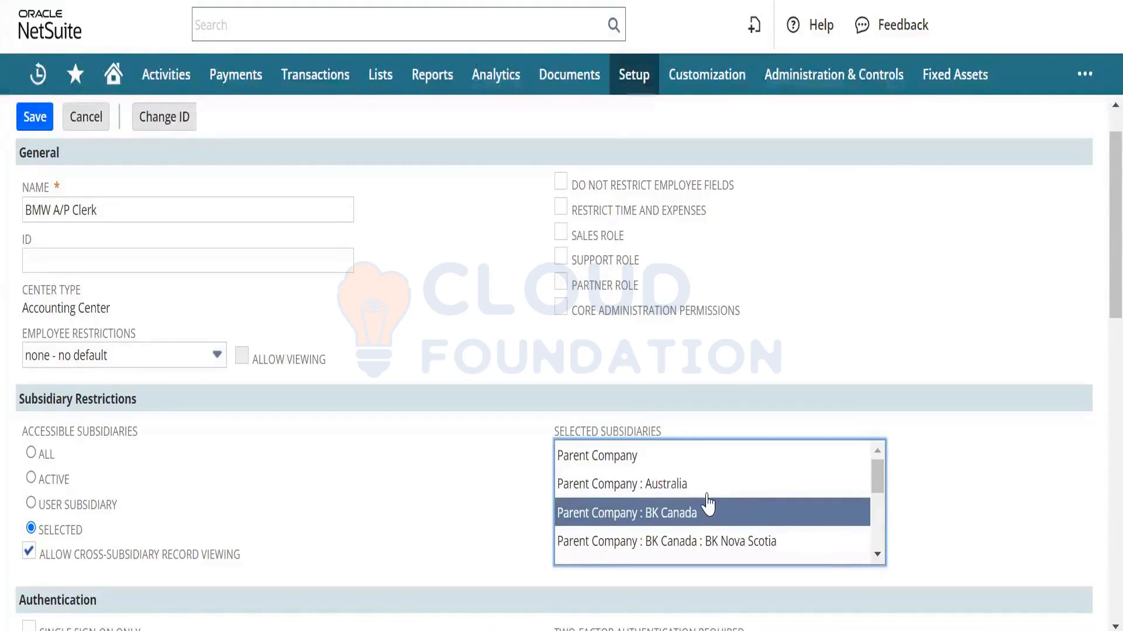
pyautogui.keyDown('ctrl'); pyautogui.click(707, 495); pyautogui.keyUp('ctrl')
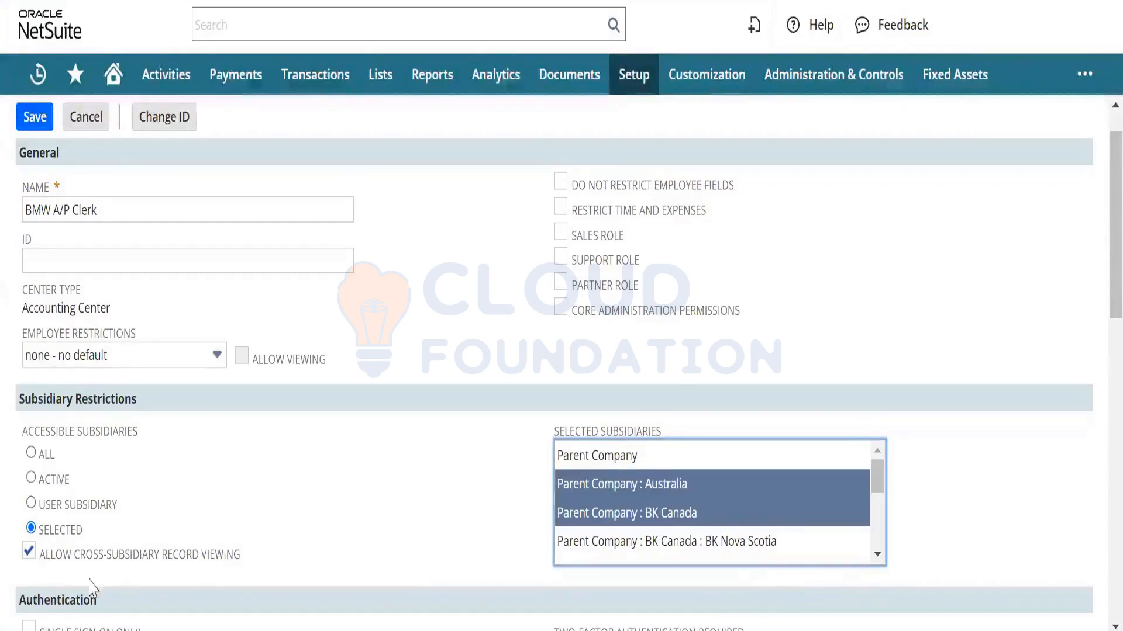
pyautogui.click(29, 556)
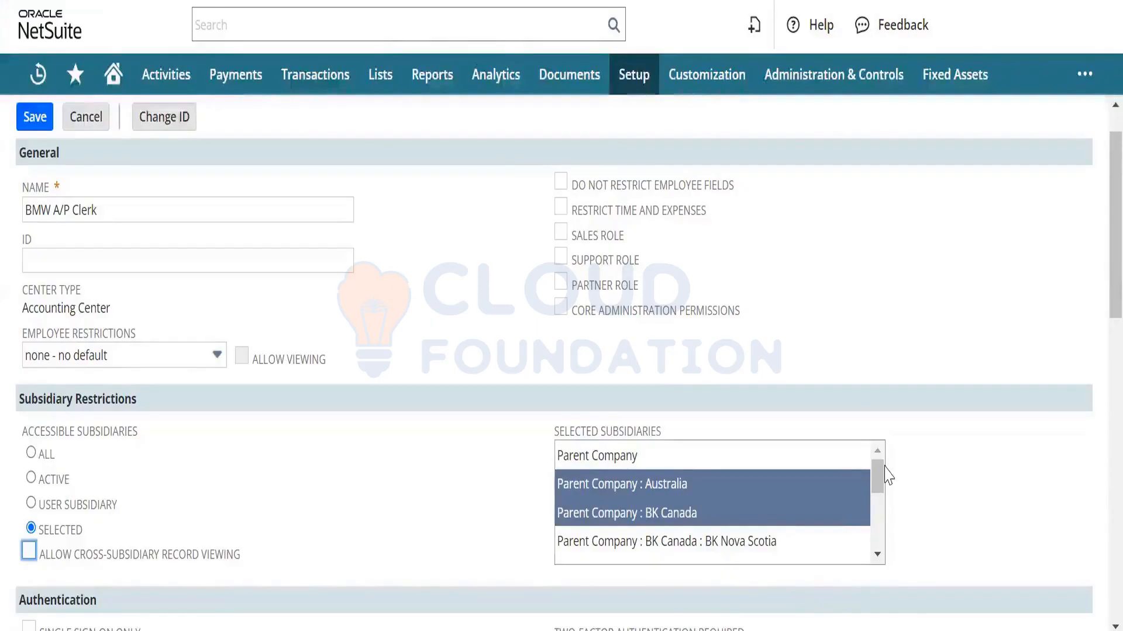
pyautogui.moveTo(878, 476)
pyautogui.mouseDown()
pyautogui.moveTo(882, 517)
pyautogui.moveTo(880, 484)
pyautogui.mouseUp()
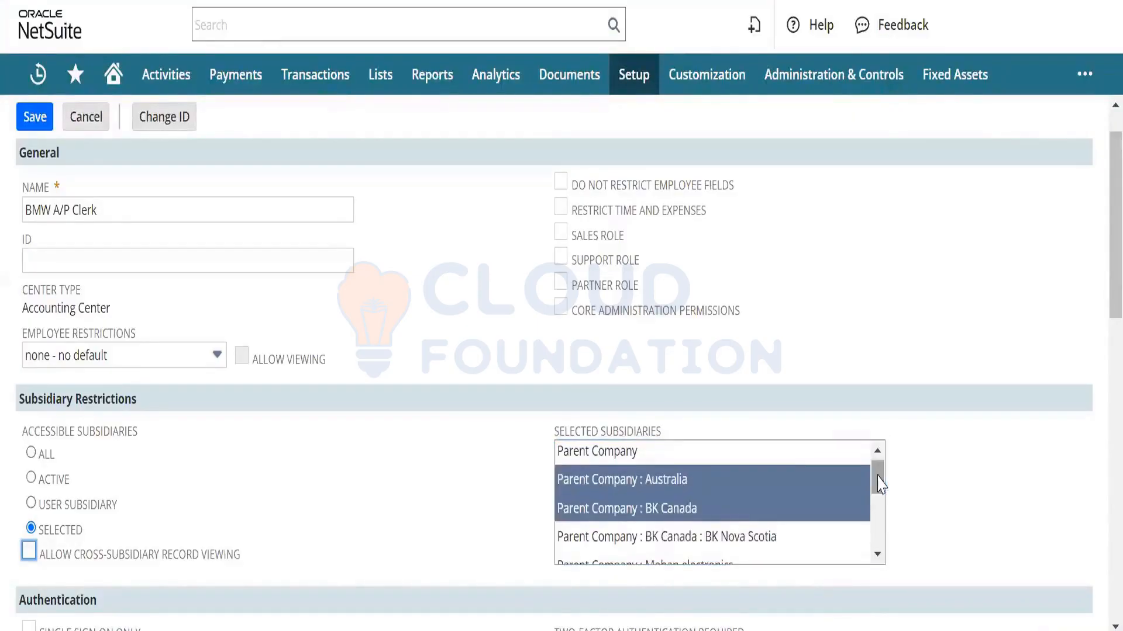
# - Set the role's employee restrictions to "none - default to own"
pyautogui.scroll(-1, 1098, 222)
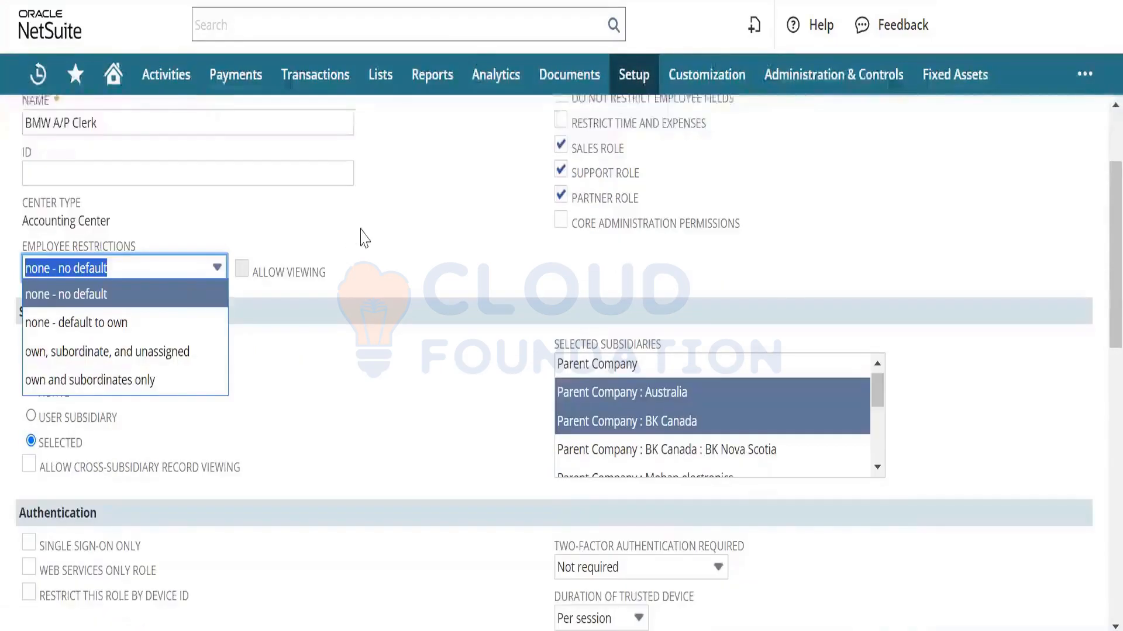
pyautogui.click(363, 238)
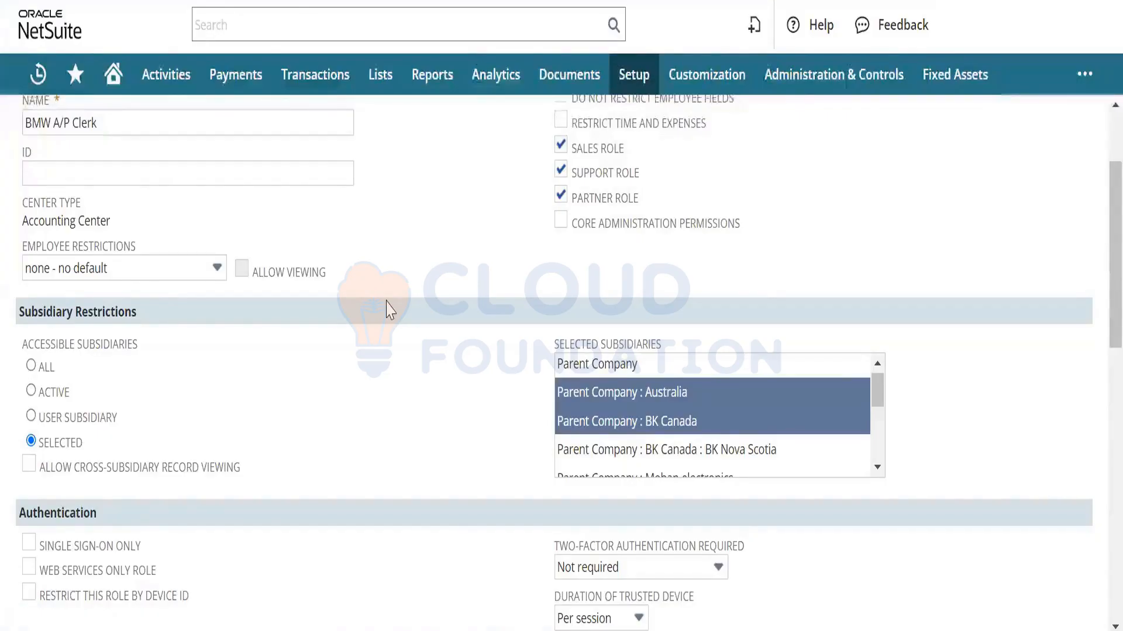
pyautogui.click(183, 271)
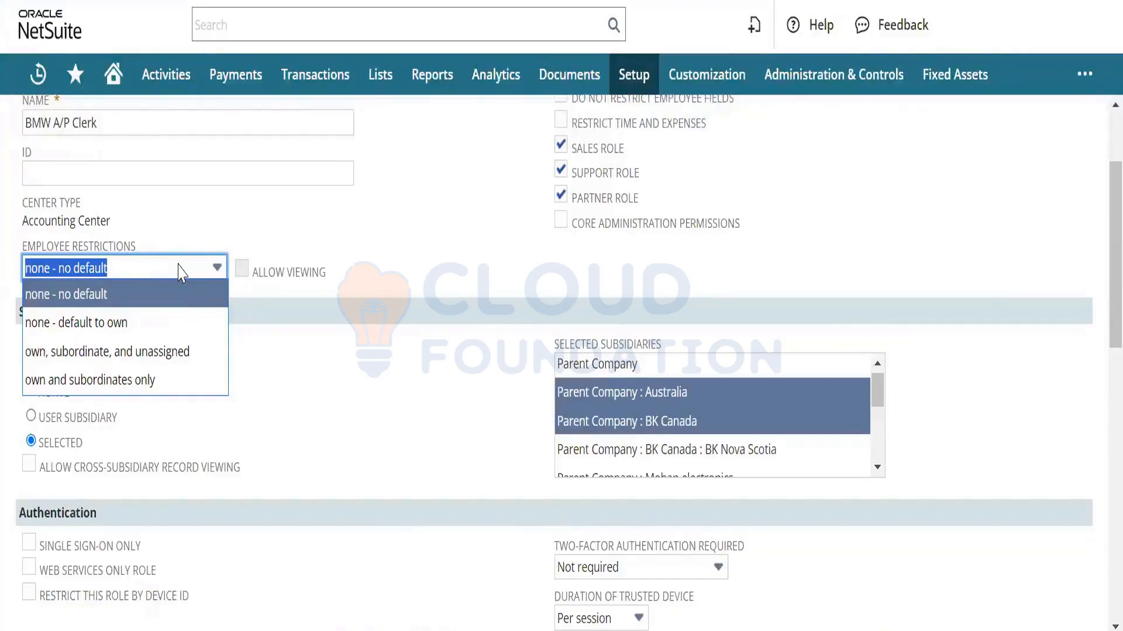
pyautogui.click(174, 321)
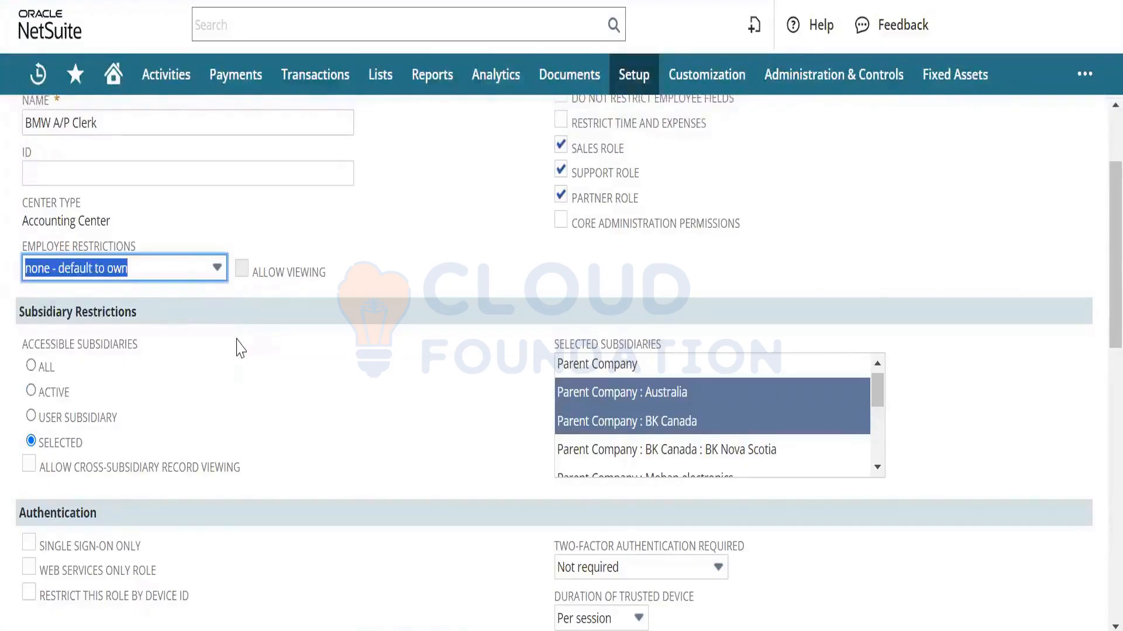
# - Set the employee restrictions to "own, subordinate, and unassigned" with viewing allowed, and switch them to "own and subordinates only"
pyautogui.click(205, 271)
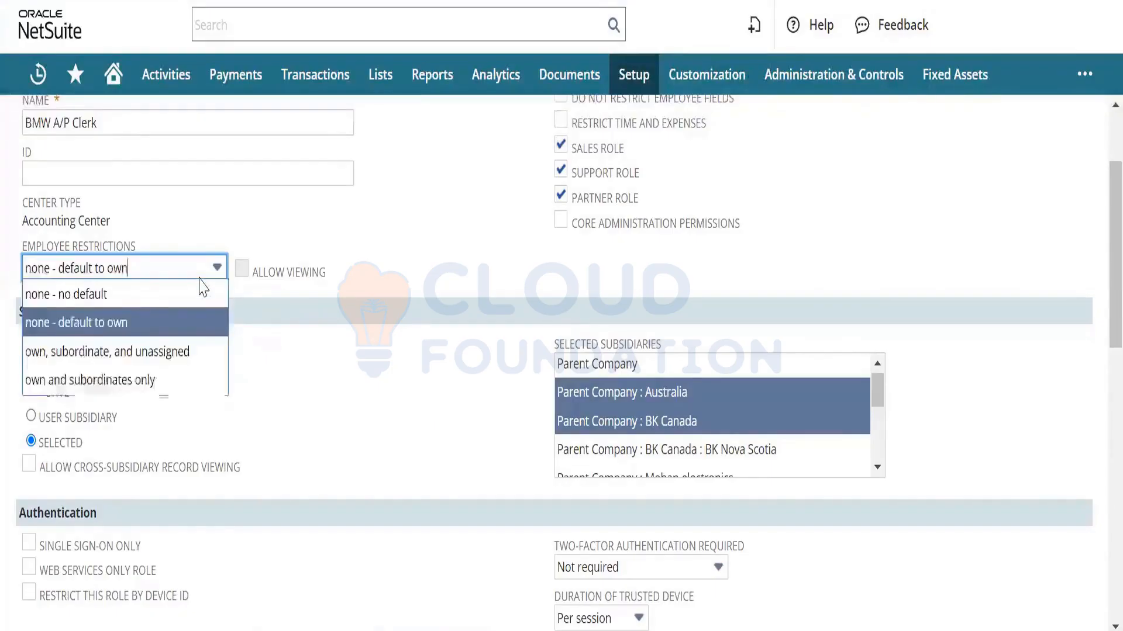
pyautogui.click(178, 358)
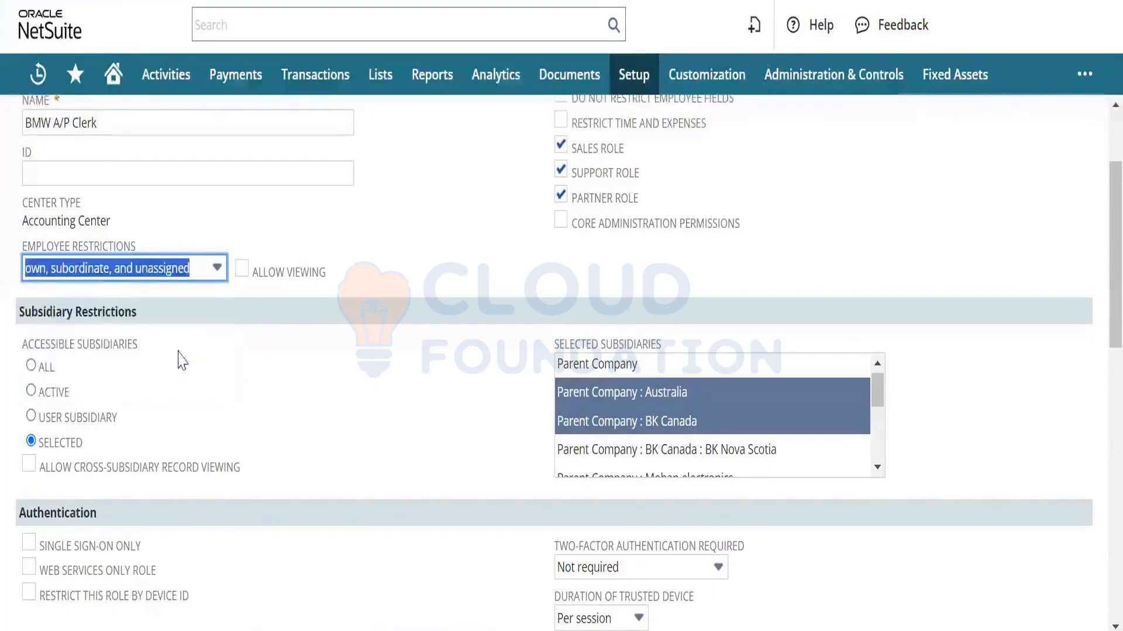
pyautogui.click(445, 270)
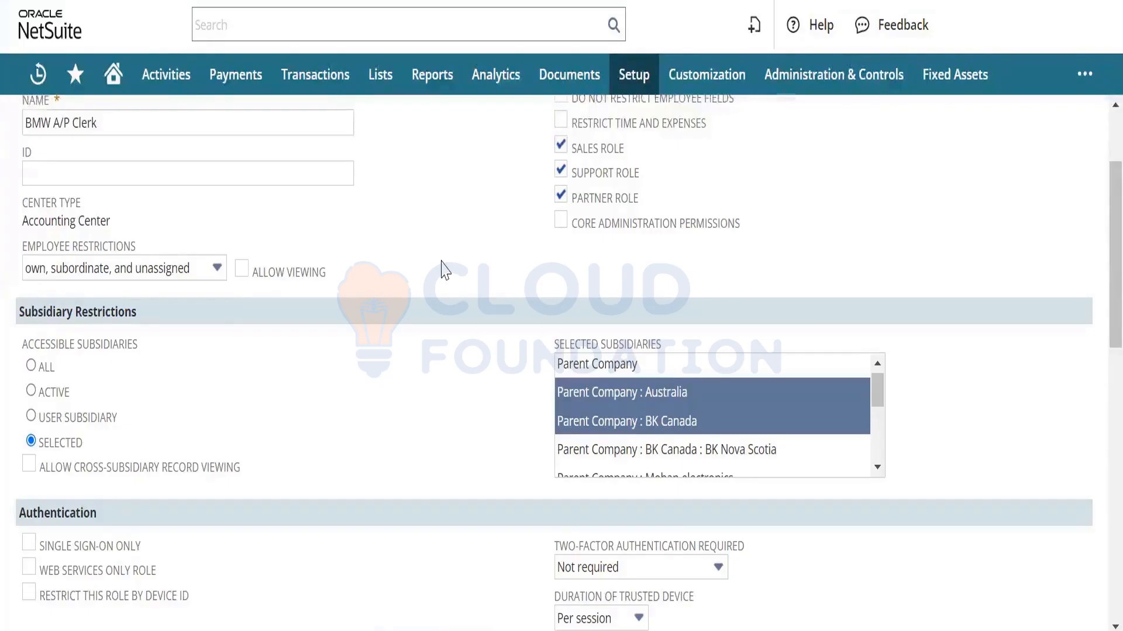
pyautogui.click(241, 273)
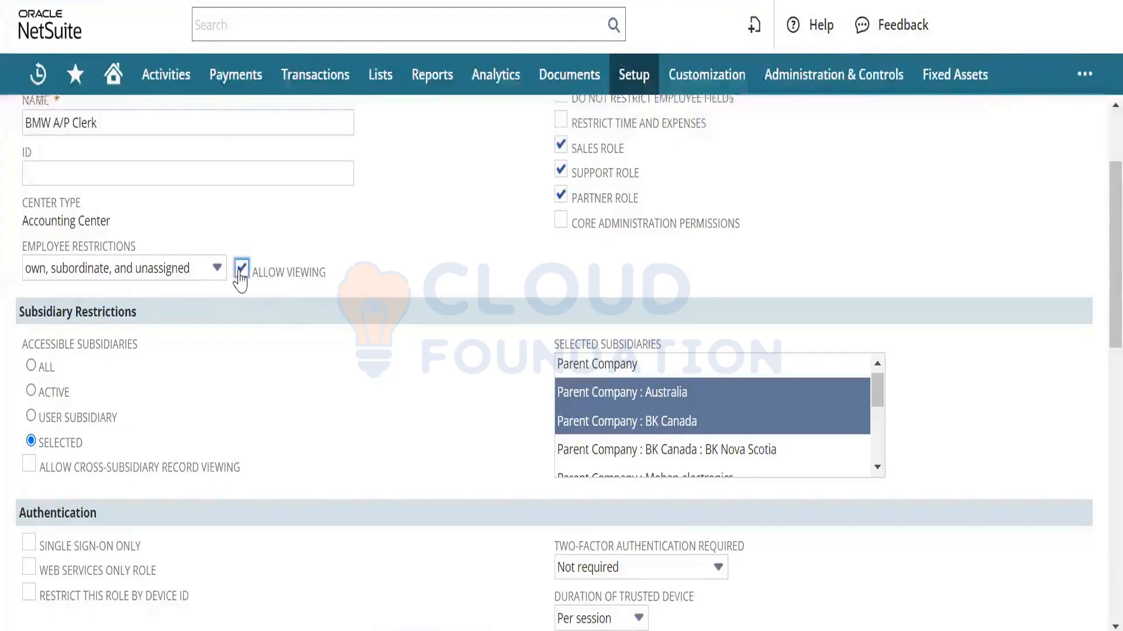
pyautogui.click(176, 275)
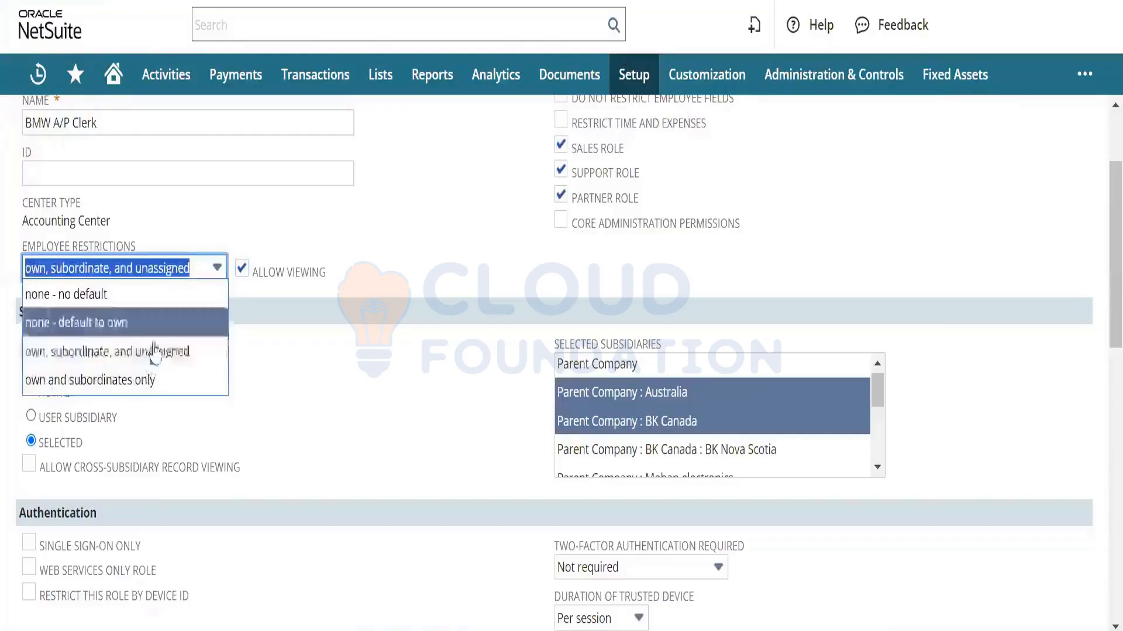
pyautogui.click(146, 383)
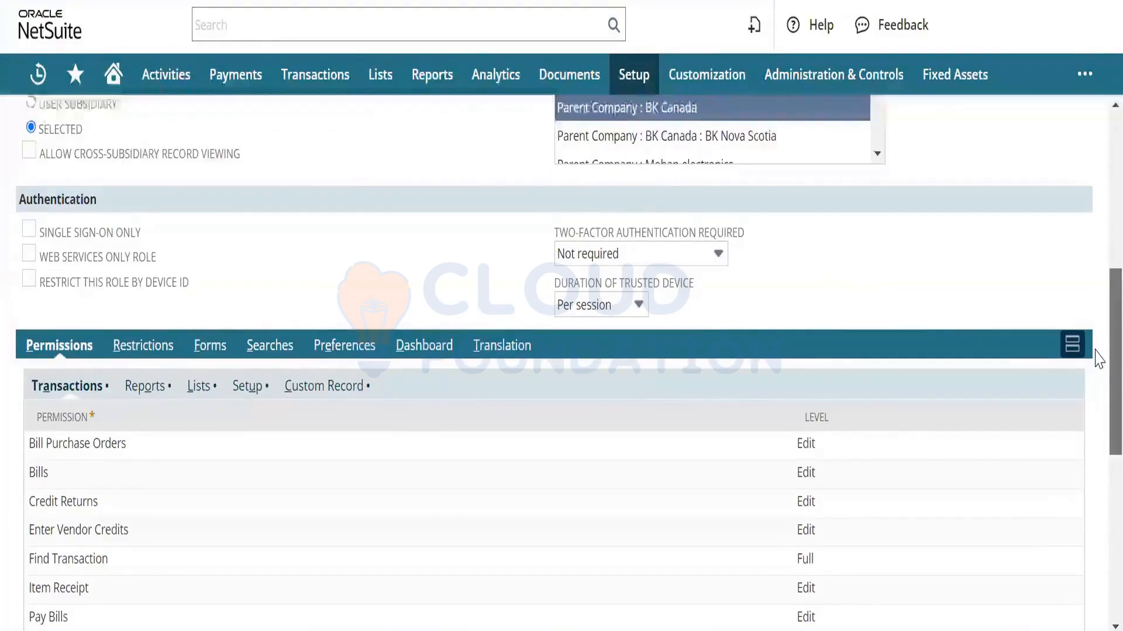
# - Examine which segments are available for the role's restrictions
pyautogui.scroll(-1, 1097, 362)
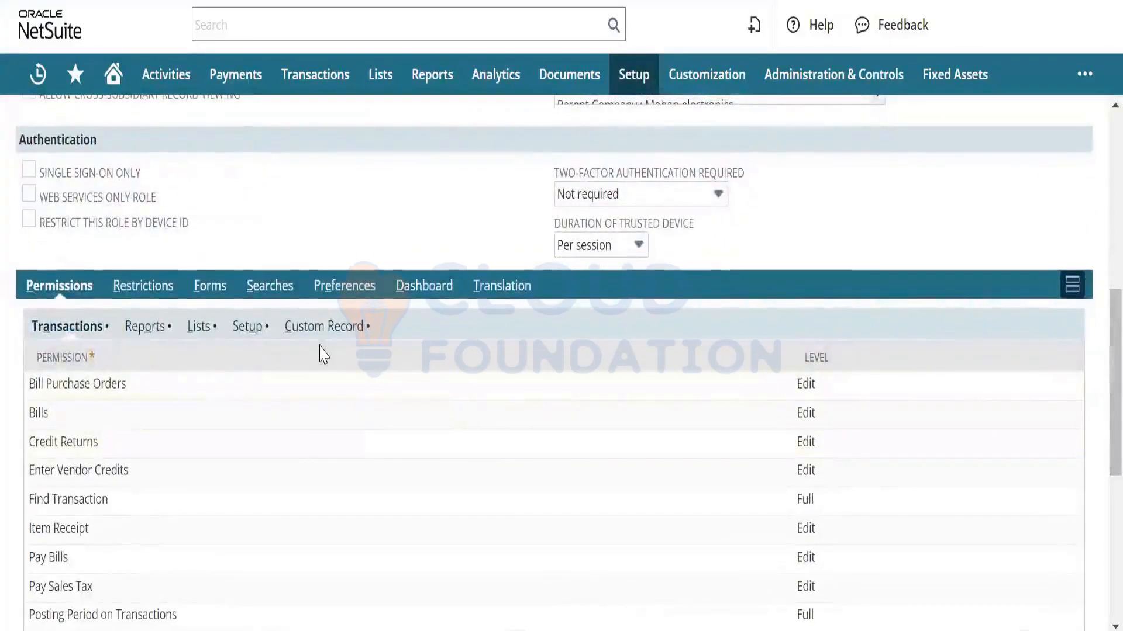
pyautogui.click(156, 292)
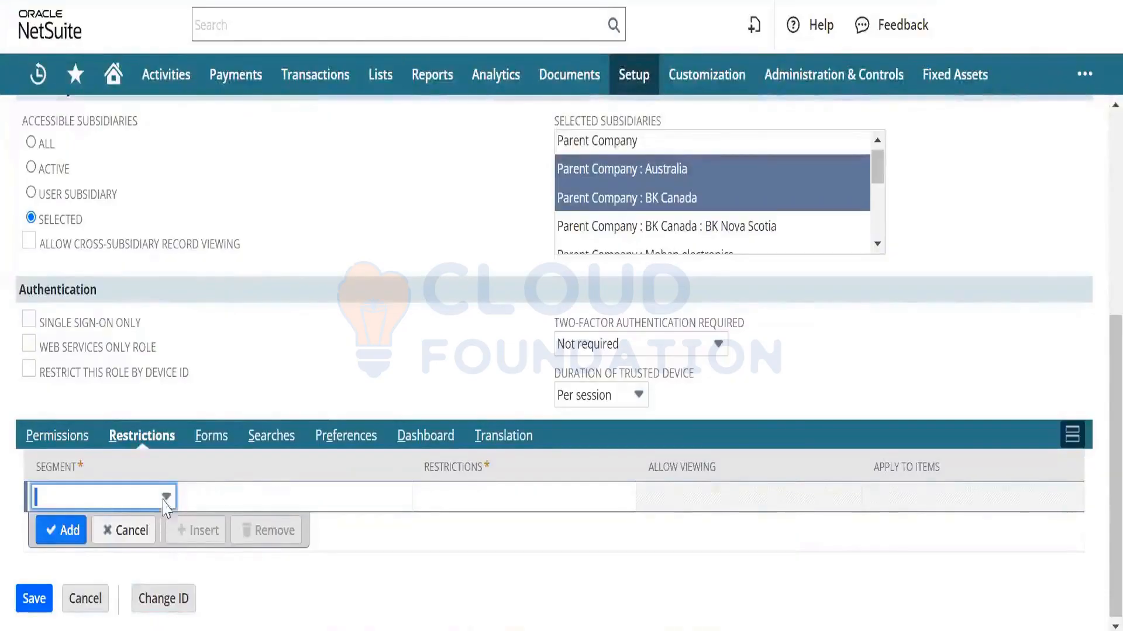
pyautogui.click(142, 501)
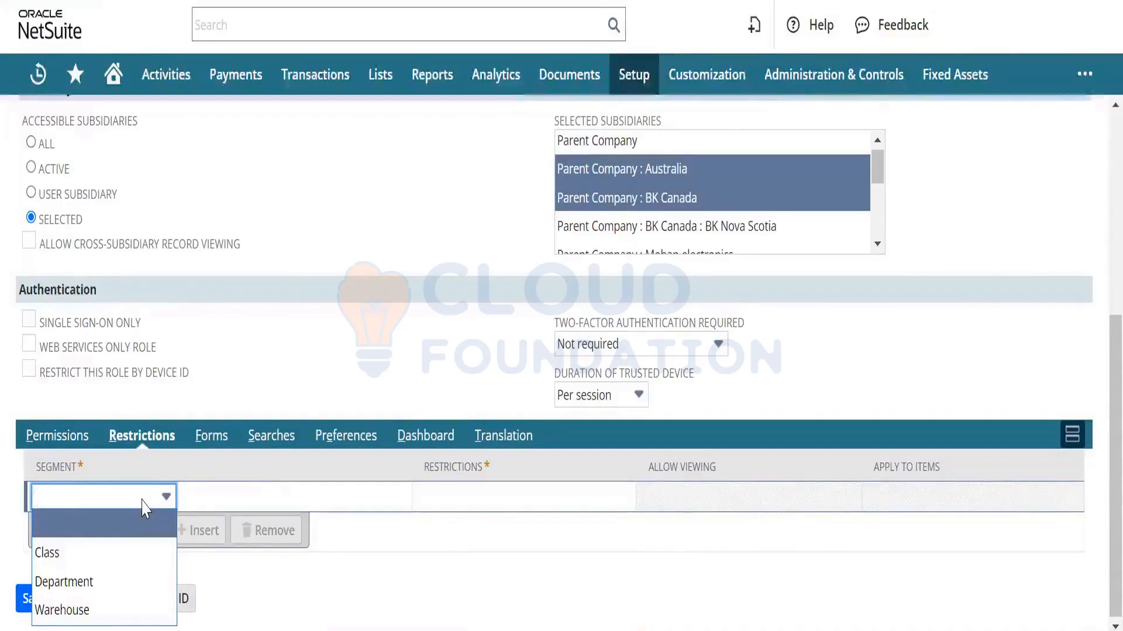
# - Review the role's enabled forms for transactions, items, custom records and bills of materials
pyautogui.click(222, 445)
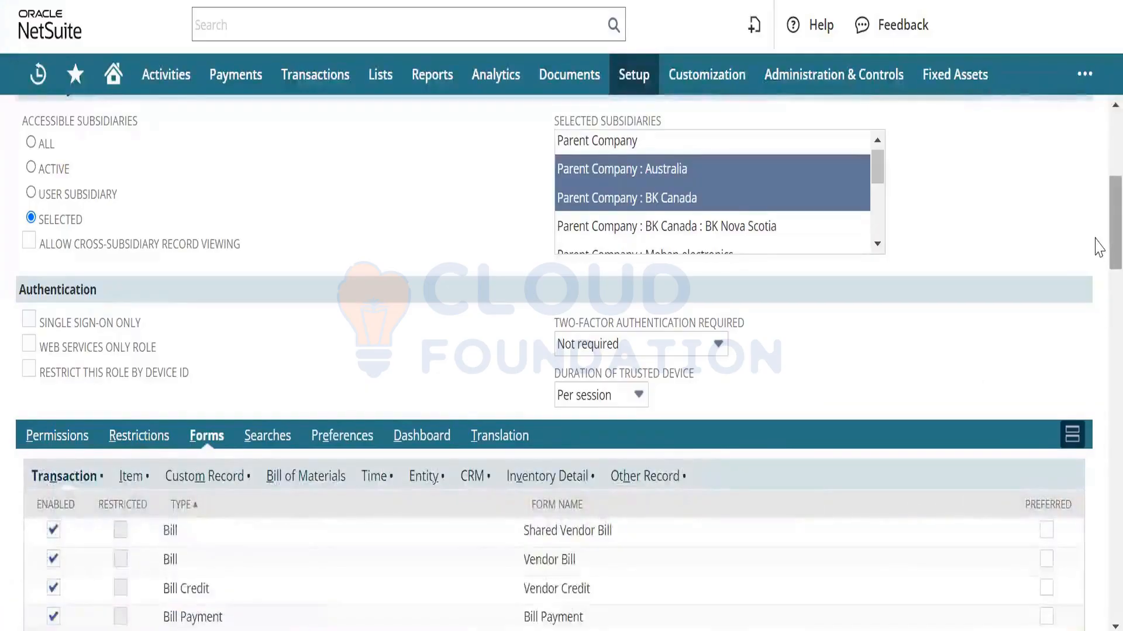
pyautogui.scroll(-13, 1096, 296)
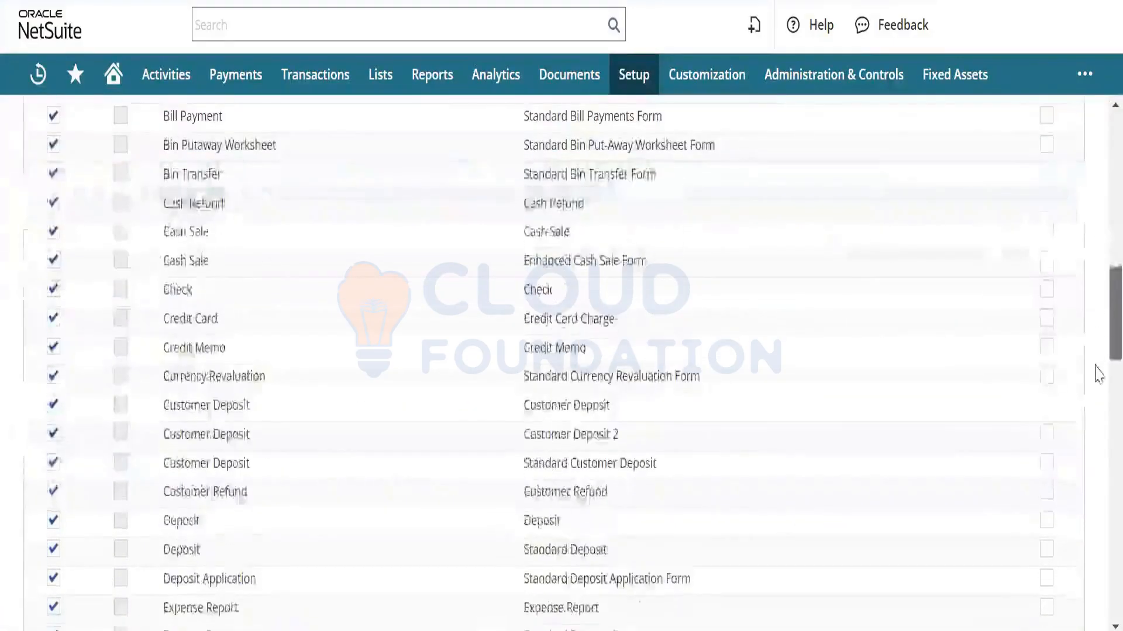
pyautogui.scroll(-3, 1098, 406)
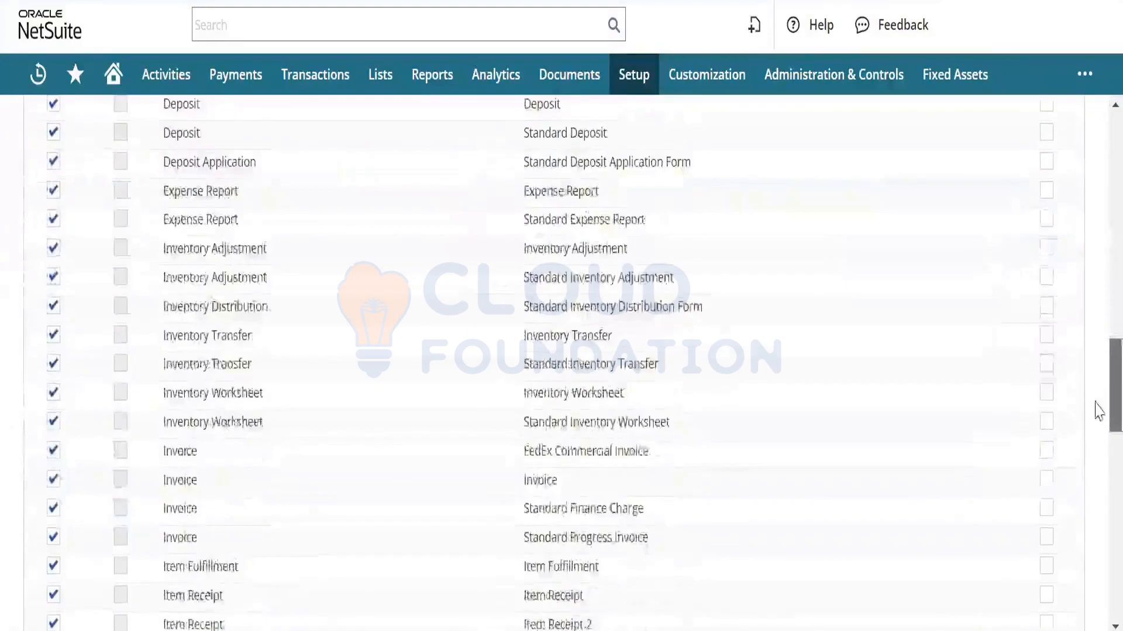
pyautogui.scroll(-5, 1098, 409)
pyautogui.scroll(10, 1098, 462)
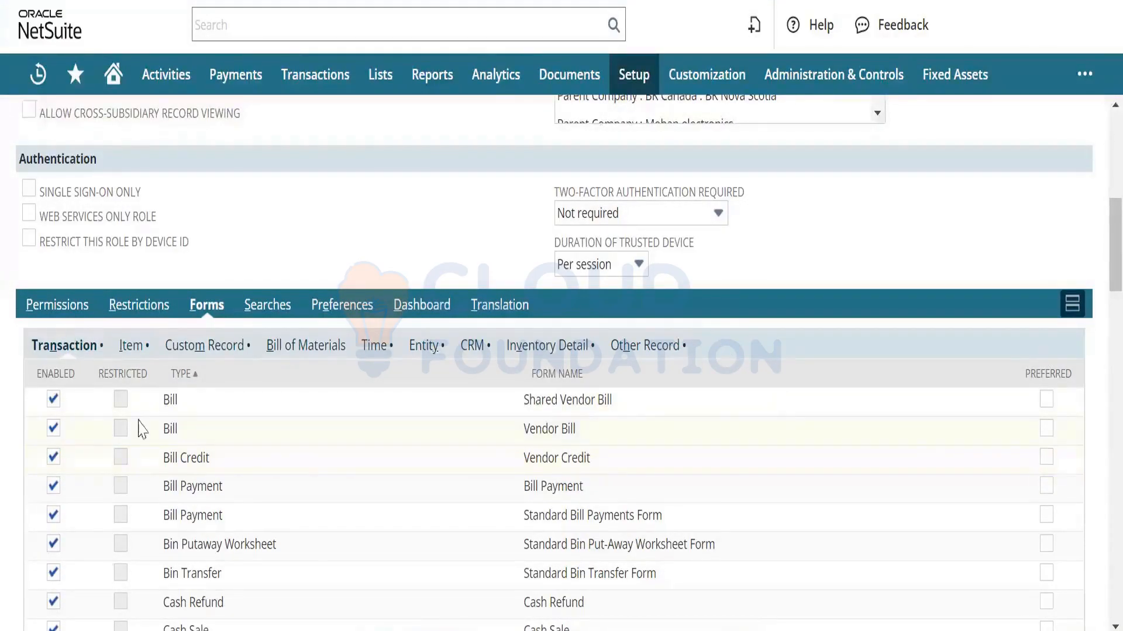
pyautogui.click(130, 346)
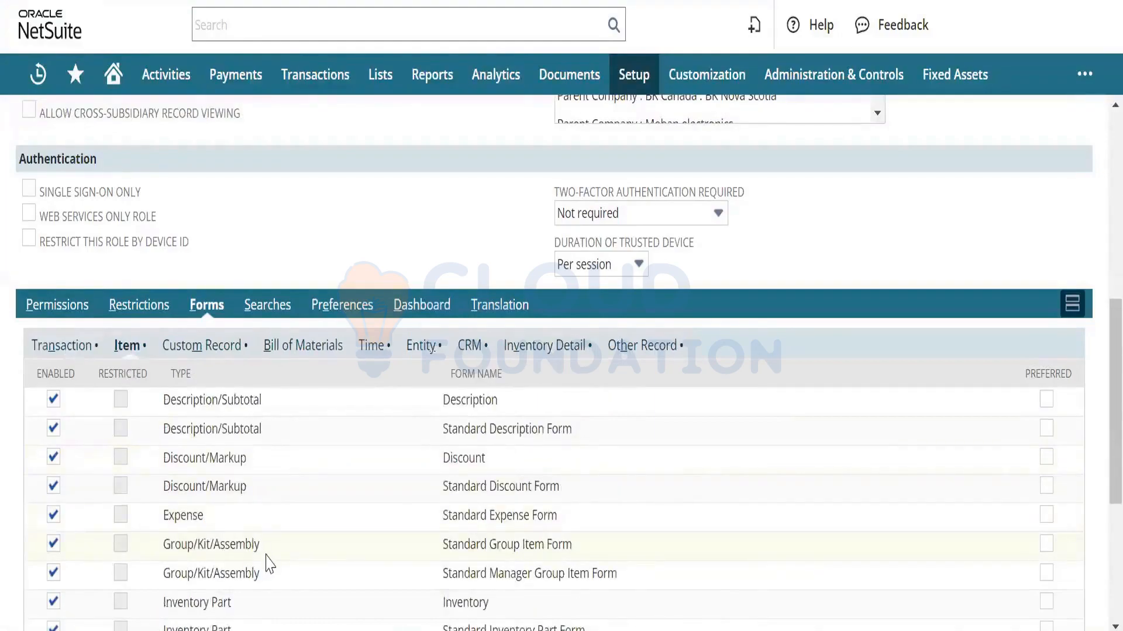
pyautogui.click(212, 347)
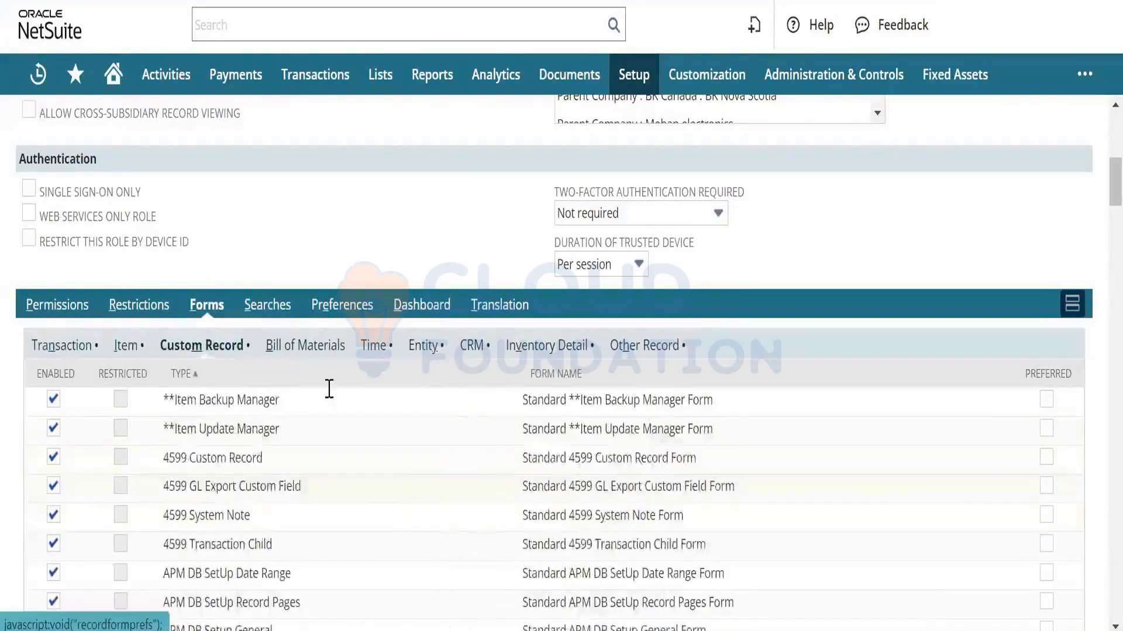
pyautogui.click(307, 347)
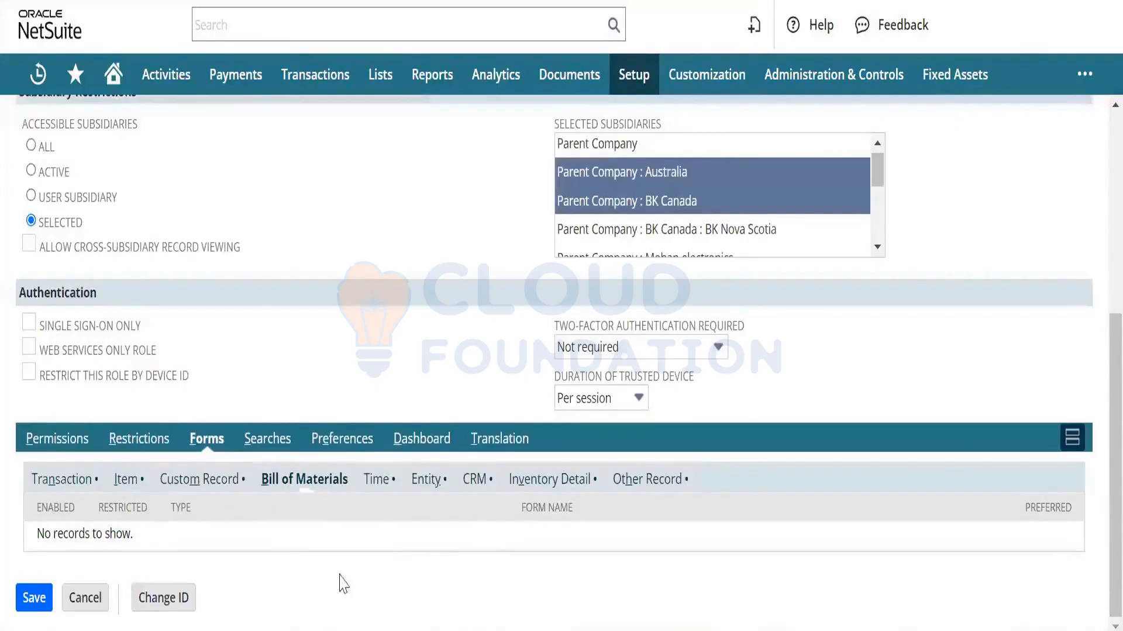
# - Review the role's search, preference, published dashboard and transaction permission settings, and return to its general details
pyautogui.click(283, 453)
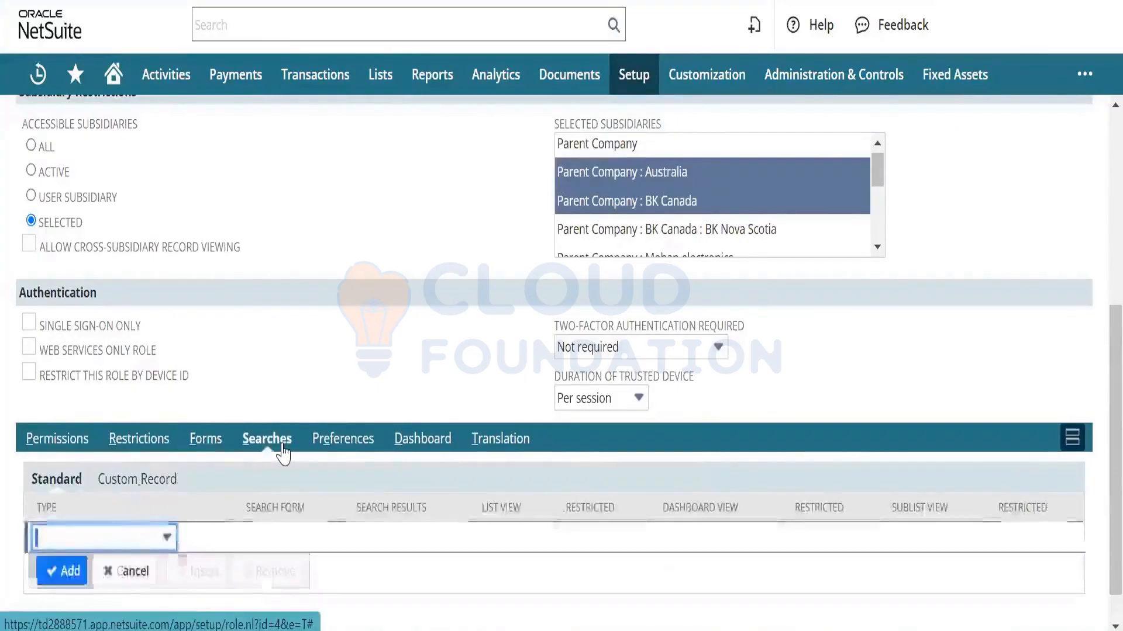
pyautogui.click(353, 451)
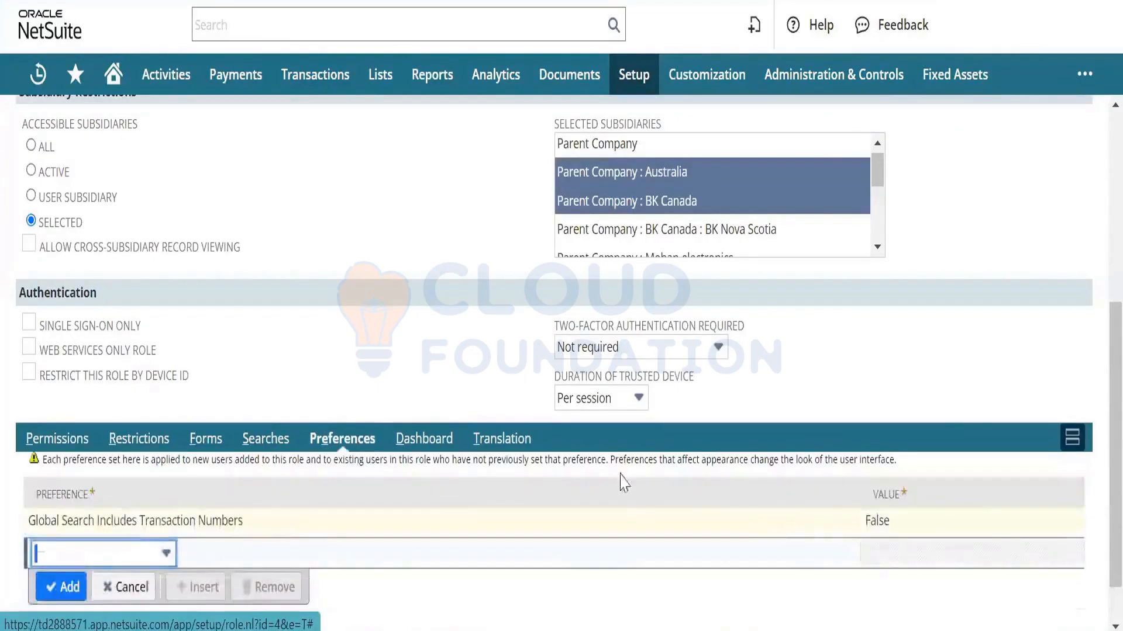
pyautogui.click(416, 449)
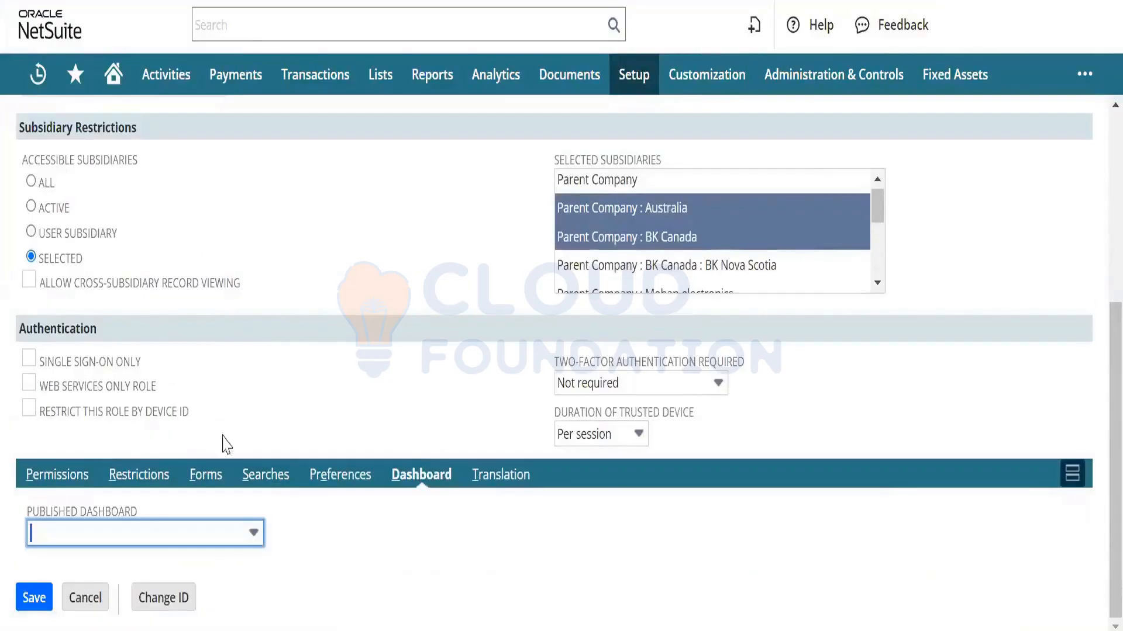
pyautogui.click(58, 476)
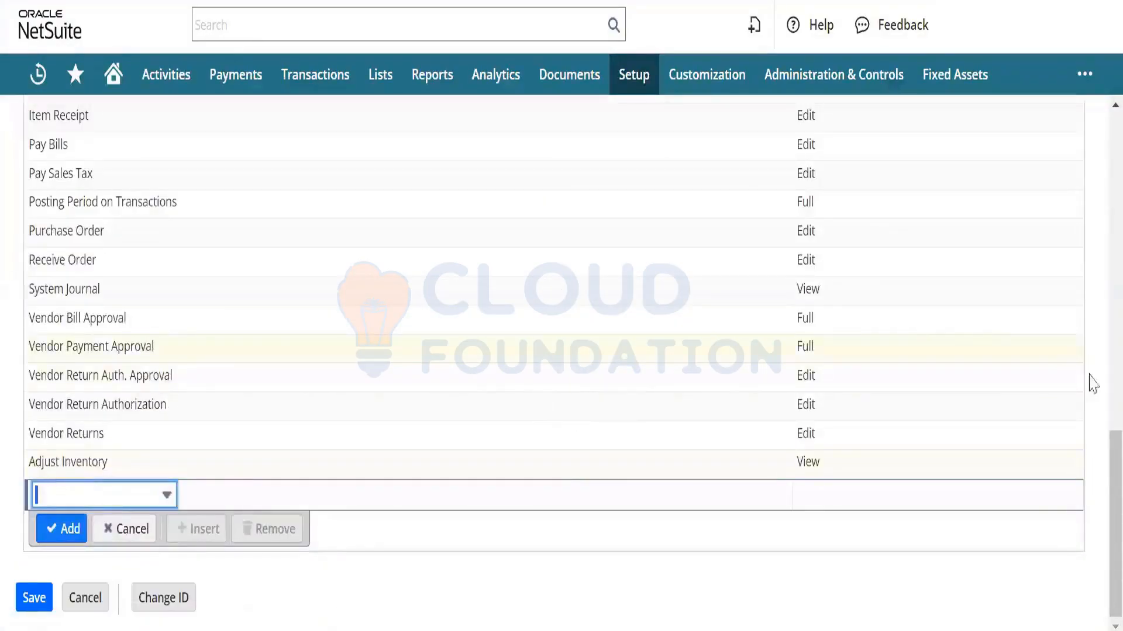
pyautogui.scroll(10, 1095, 484)
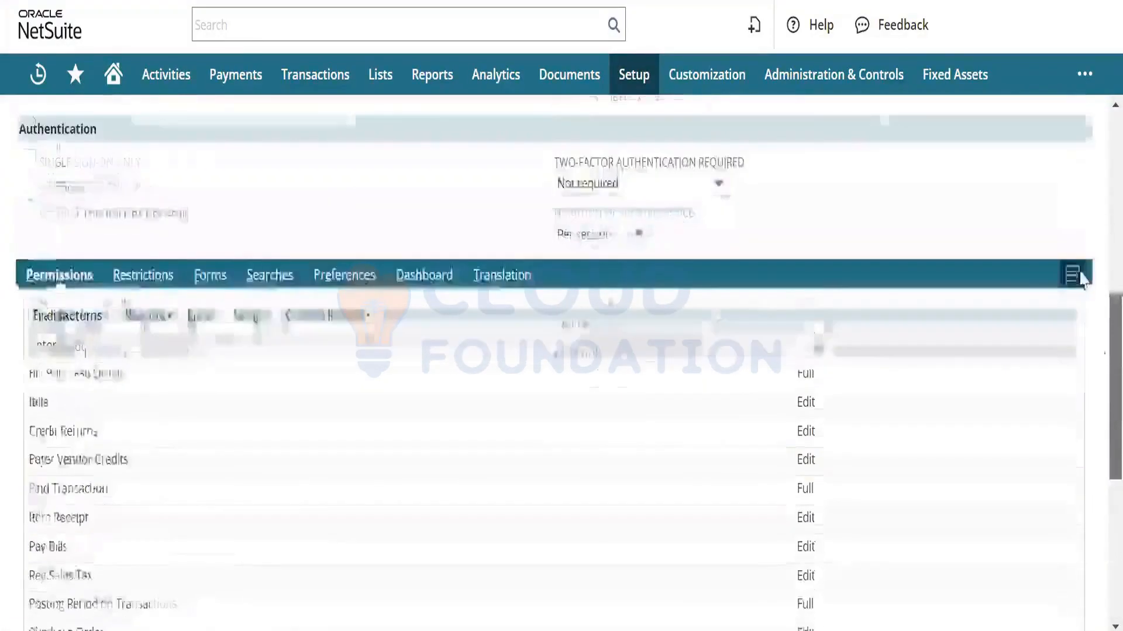
pyautogui.scroll(5, 1080, 273)
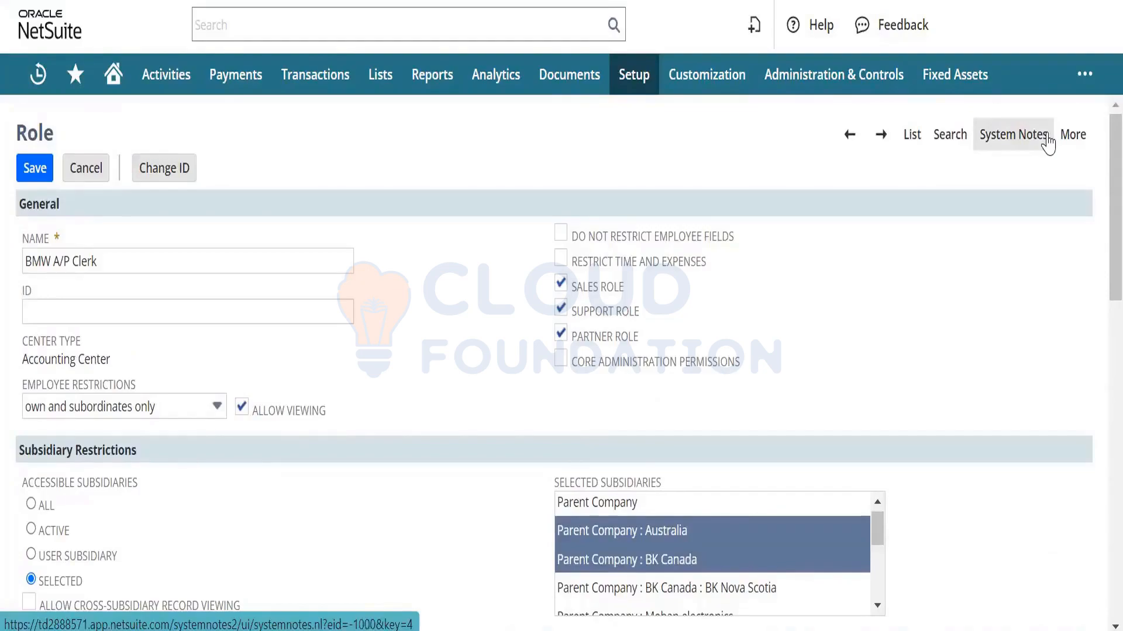
# - Open the Show Role Differences tool for comparing permissions between roles
pyautogui.moveTo(639, 75)
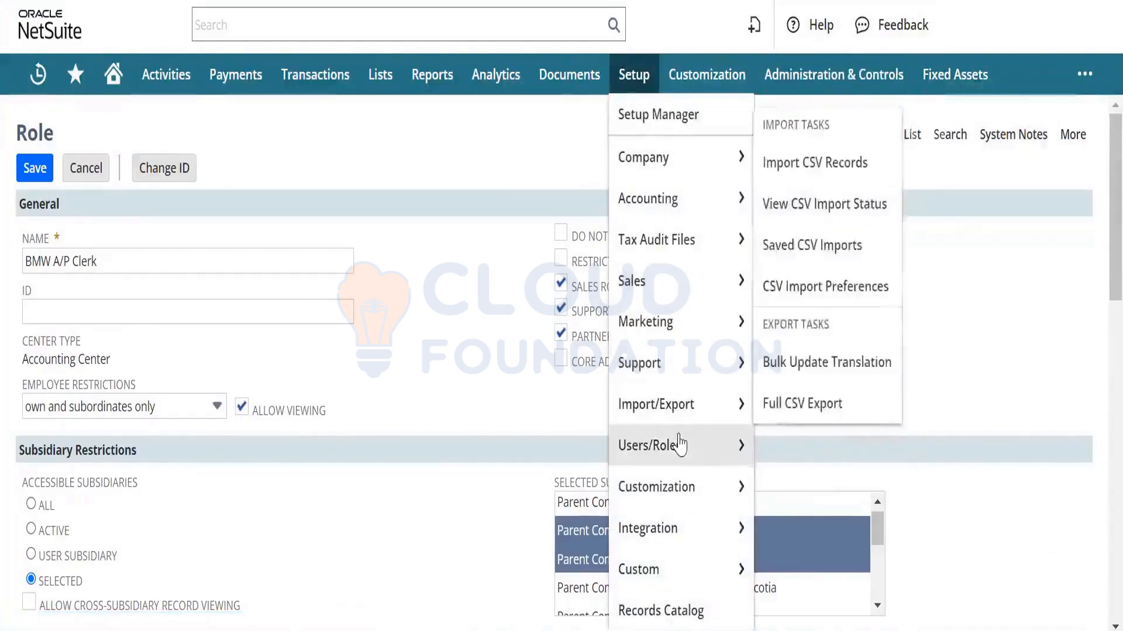
pyautogui.moveTo(711, 453)
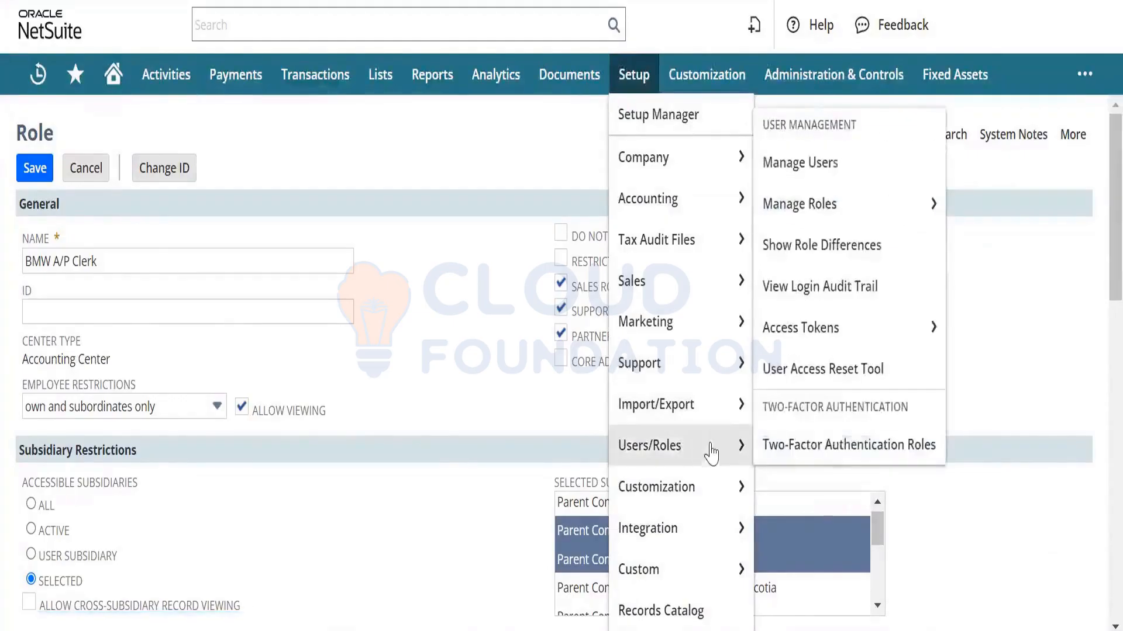
pyautogui.rightClick(828, 240)
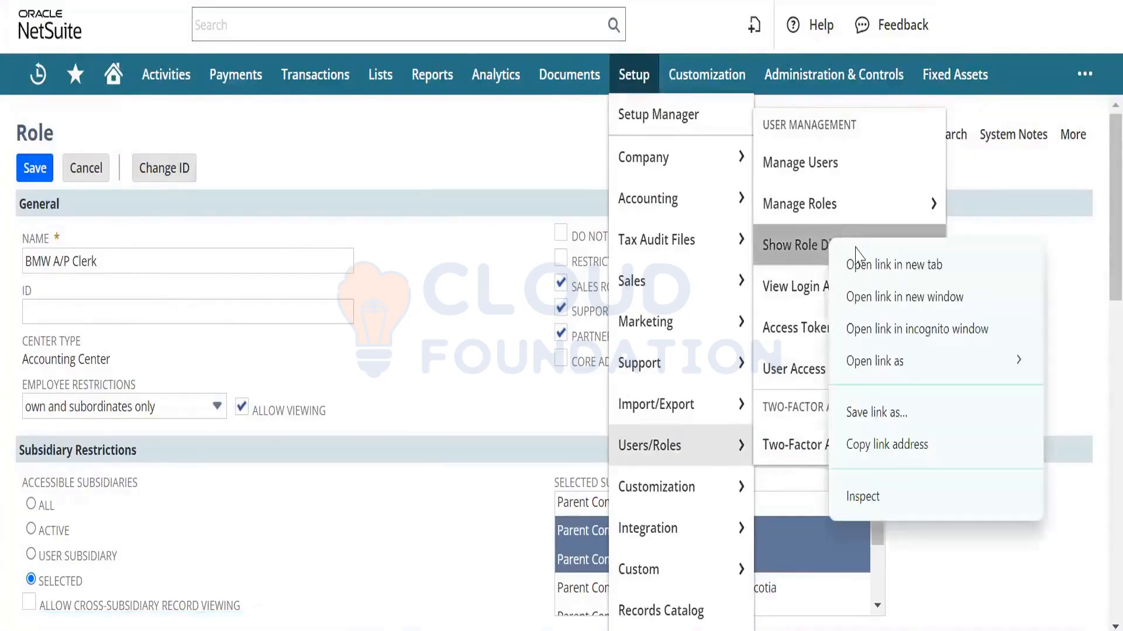
pyautogui.press('Escape')
pyautogui.moveTo(848, 204)
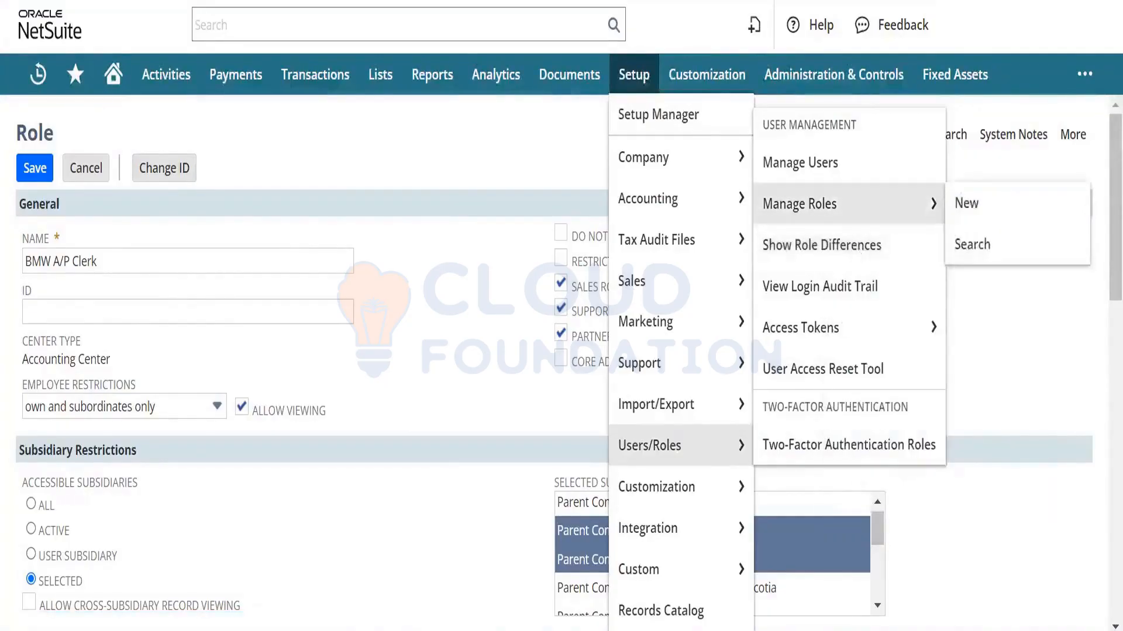
pyautogui.click(832, 245)
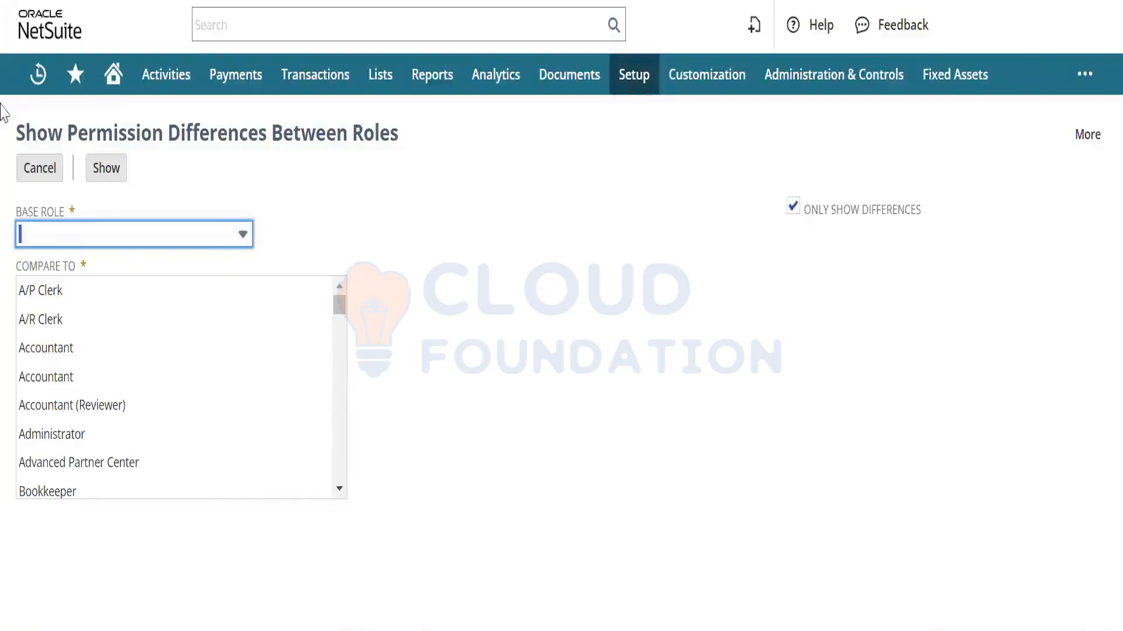
# - Show the permission differences between A/P Clerk and A/R Clerk, and compare their access to the Accounts Payable and Accounts Receivable registers
pyautogui.click(122, 242)
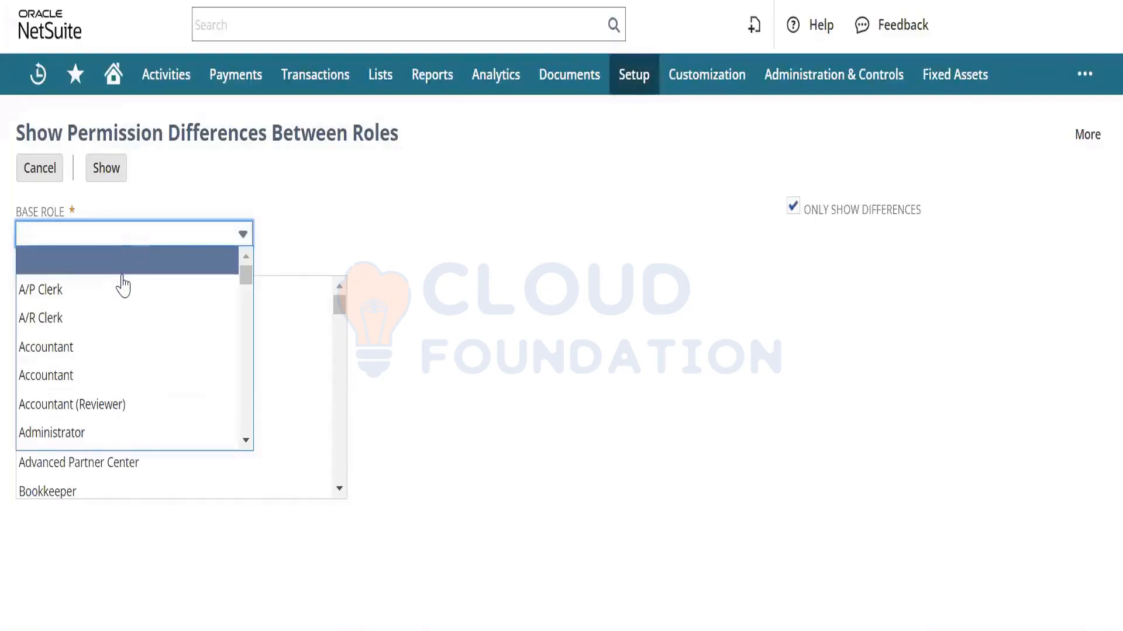
pyautogui.click(122, 288)
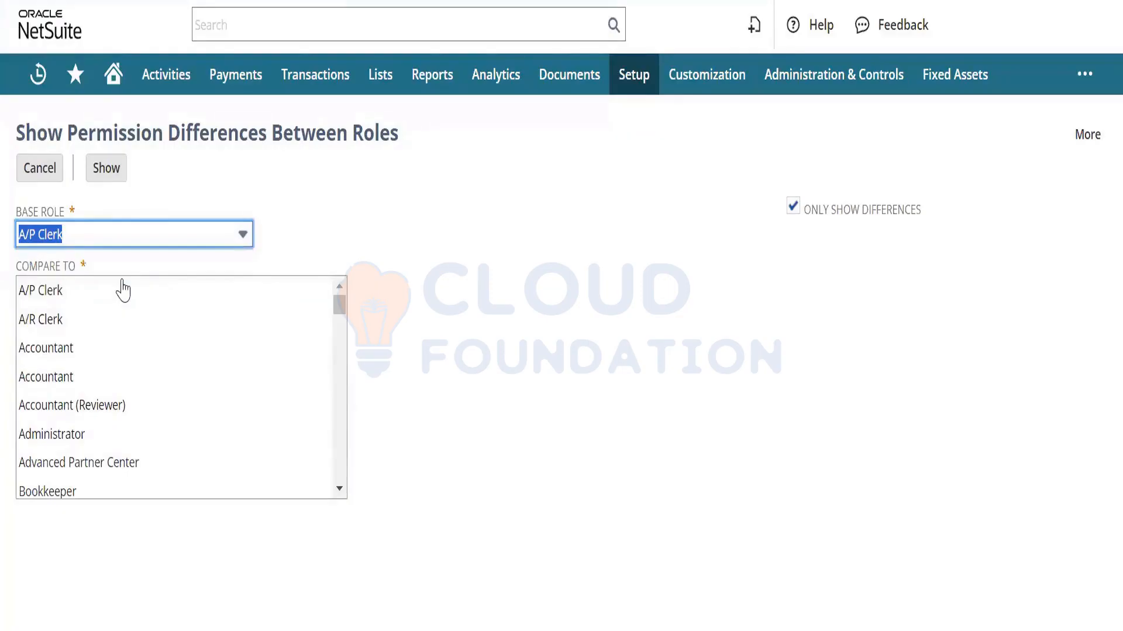
pyautogui.click(129, 326)
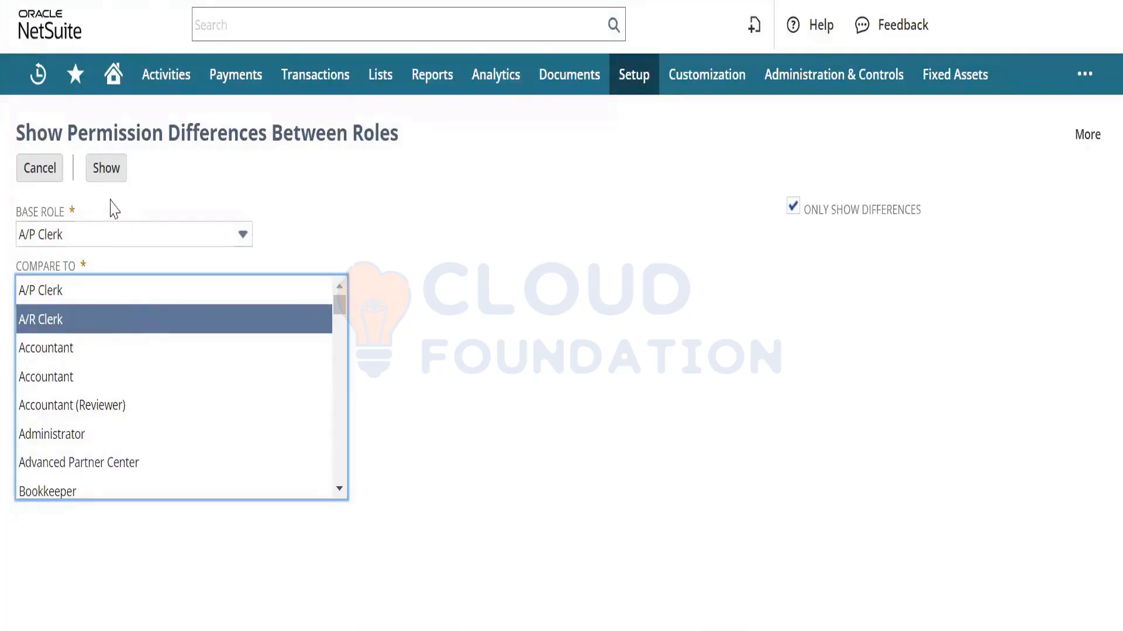
pyautogui.click(108, 175)
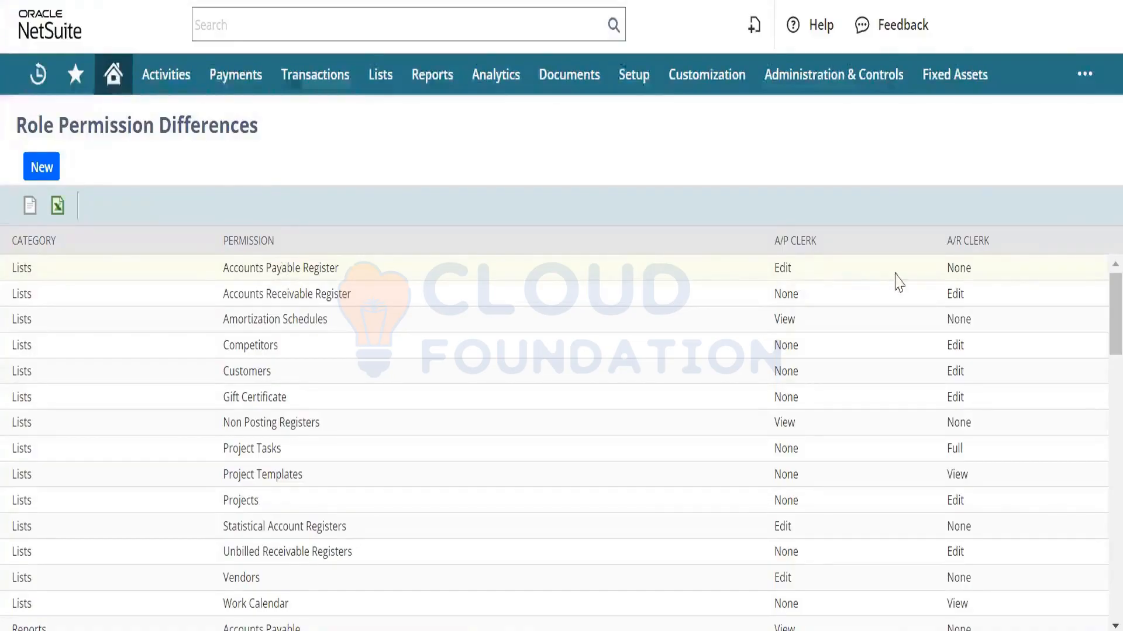
pyautogui.doubleClick(950, 270)
pyautogui.doubleClick(786, 296)
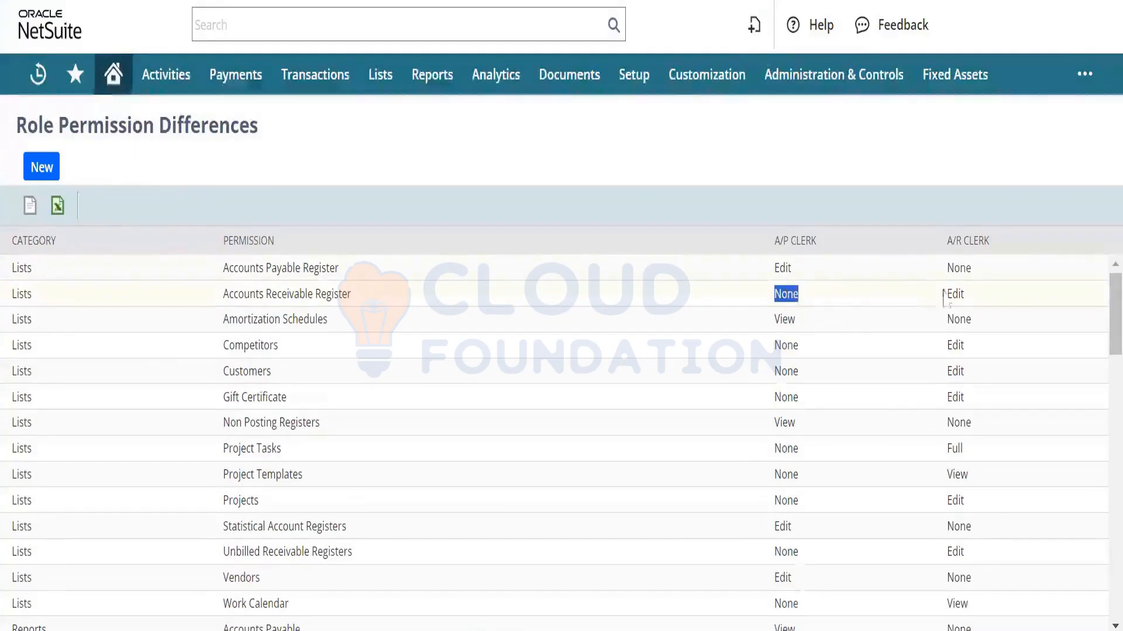
pyautogui.click(962, 292)
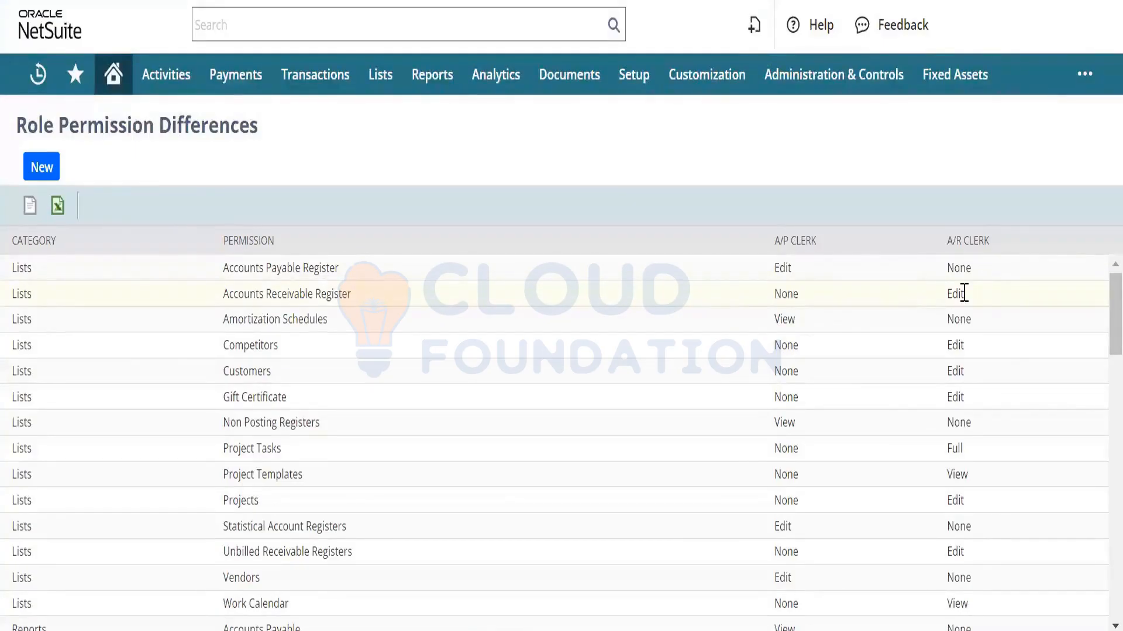
pyautogui.doubleClick(964, 293)
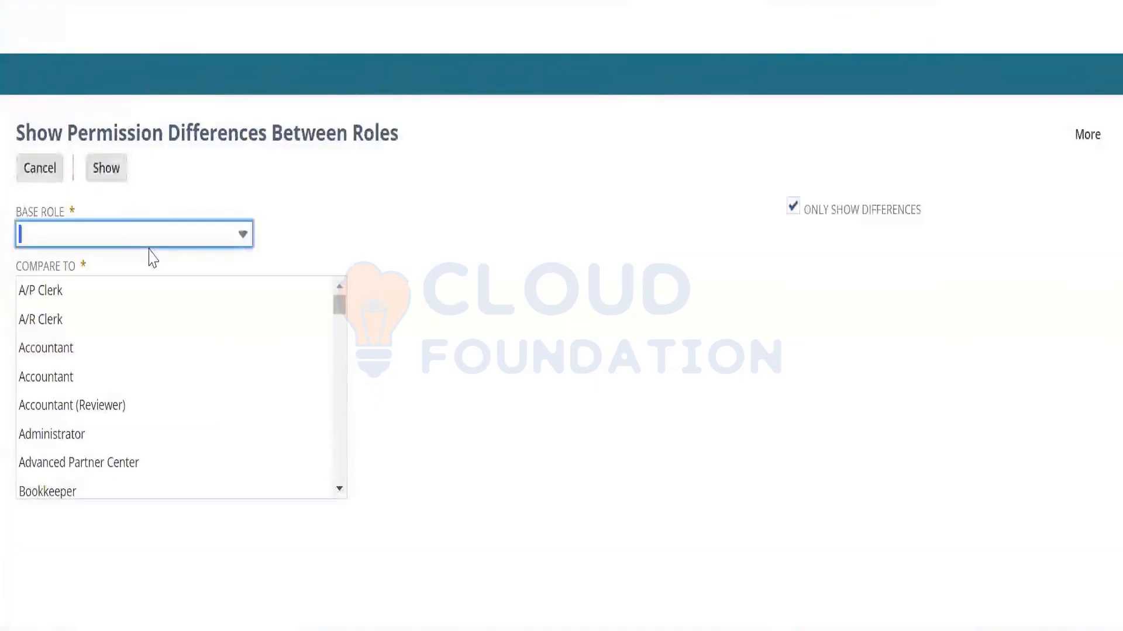
# - Compare base role A/P Clerk against A/R Clerk, the first Accountant role and Administrator, and check the clerks' Accounts Payable Register permission
pyautogui.click(150, 241)
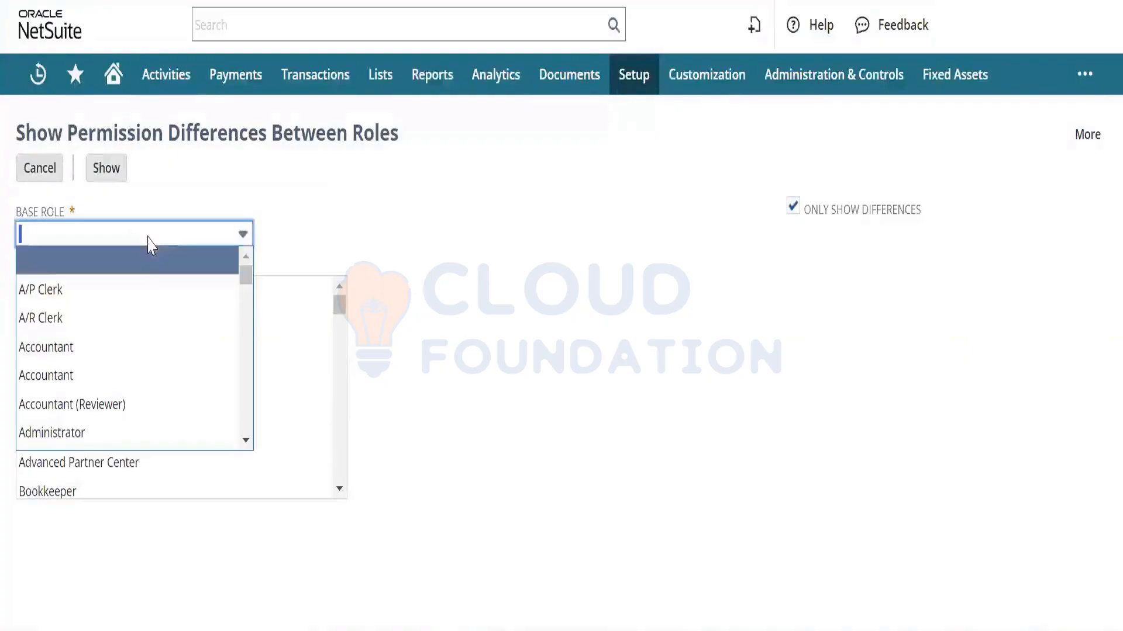
pyautogui.click(149, 291)
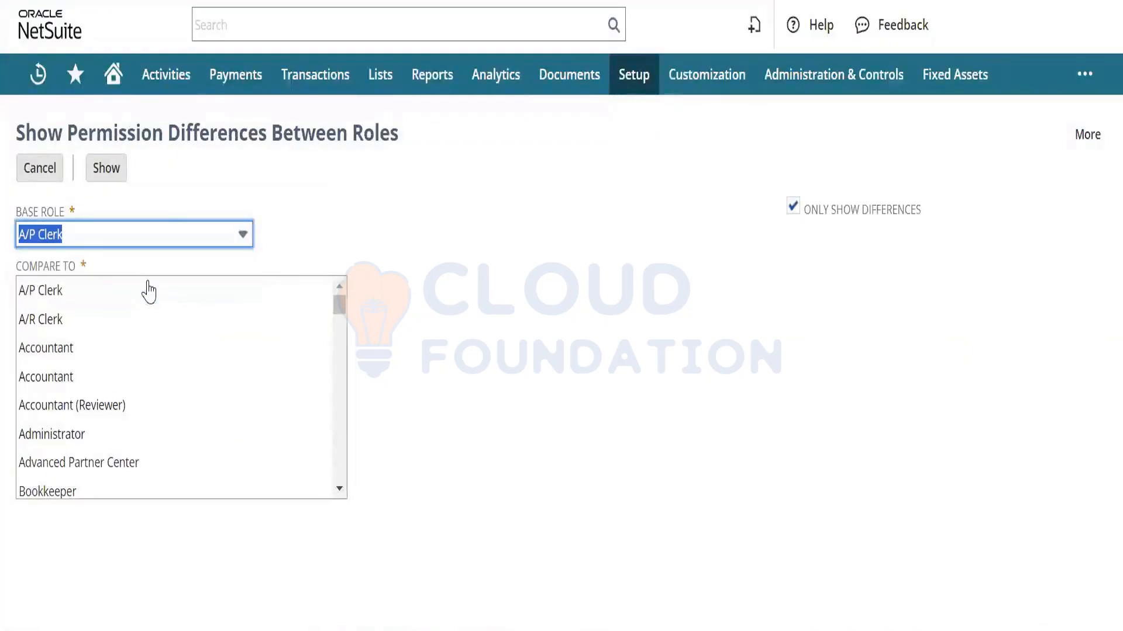
pyautogui.click(135, 330)
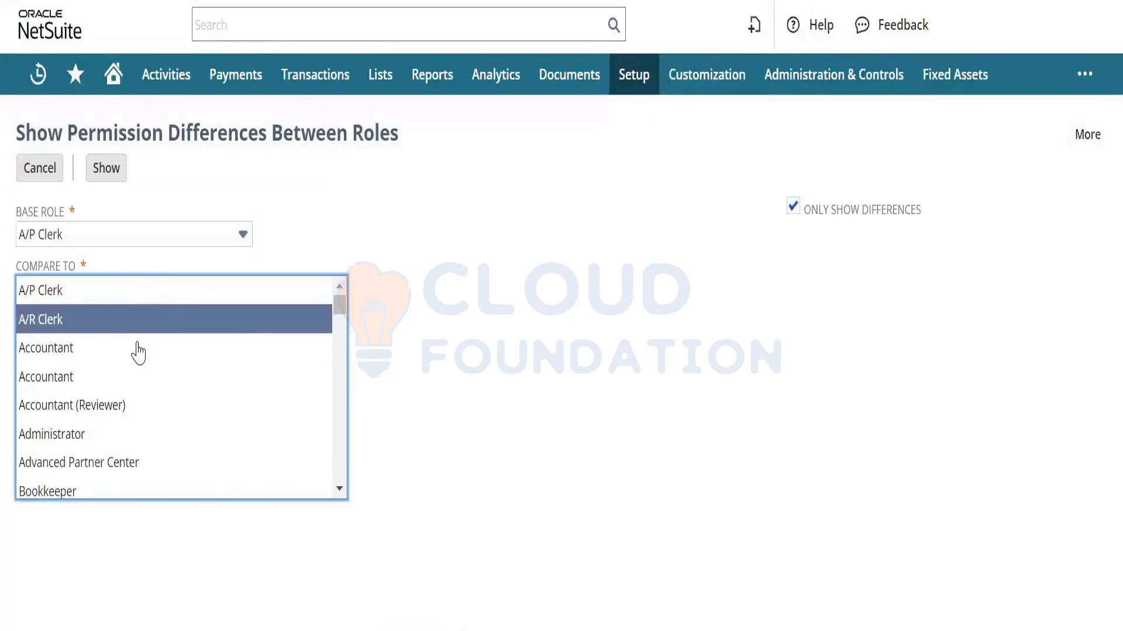
pyautogui.keyDown('ctrl'); pyautogui.click(136, 350); pyautogui.keyUp('ctrl')
pyautogui.keyDown('ctrl'); pyautogui.click(117, 437); pyautogui.keyUp('ctrl')
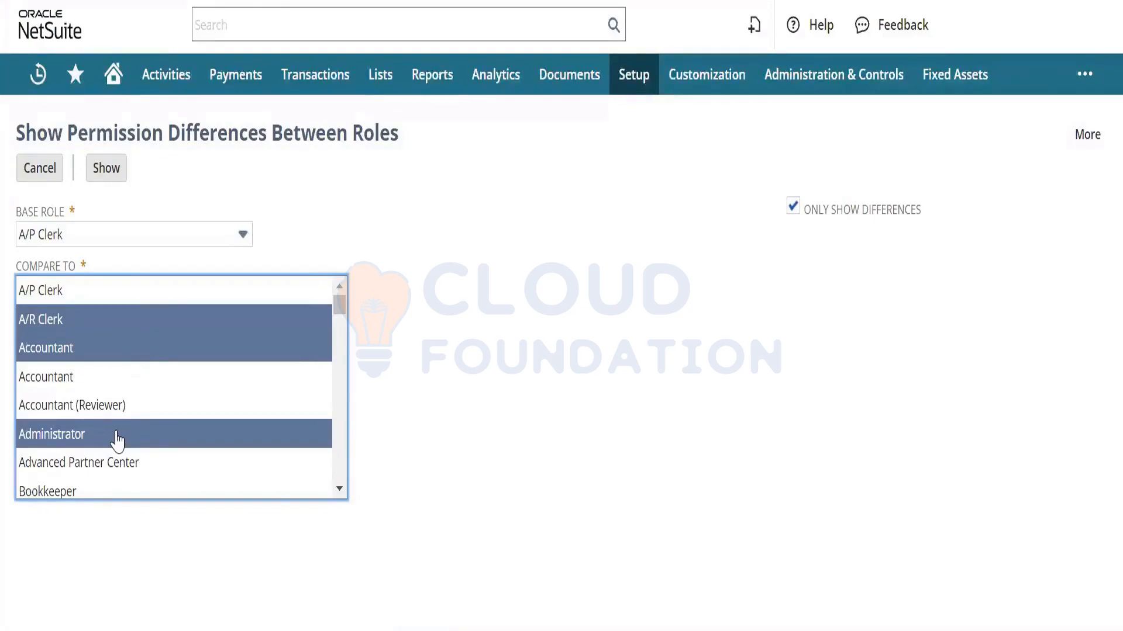
pyautogui.click(116, 178)
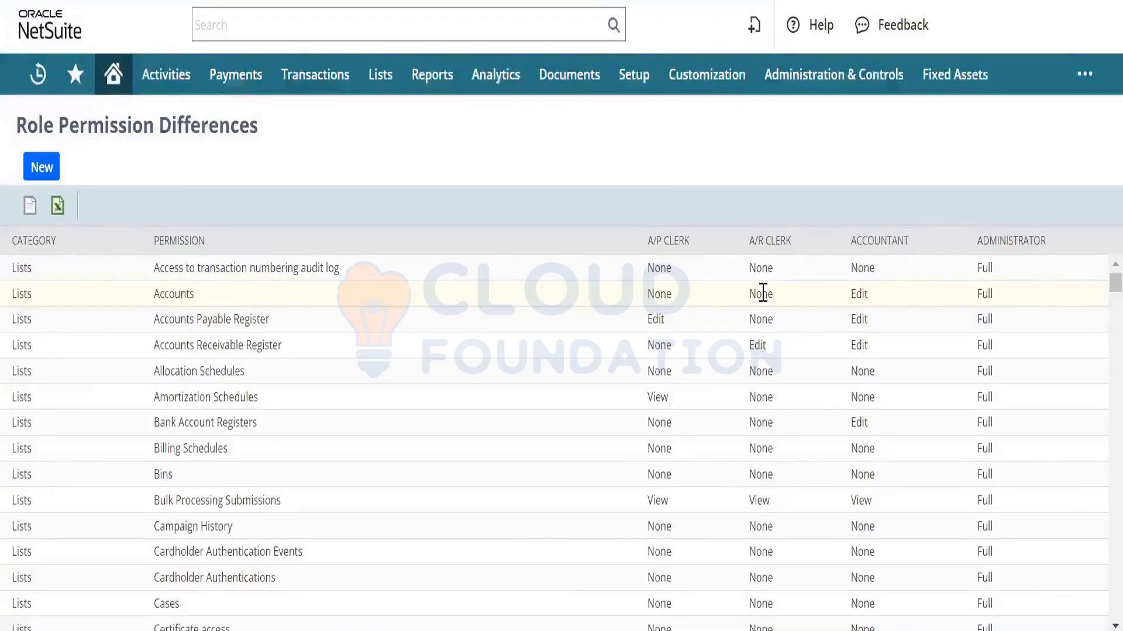
pyautogui.doubleClick(236, 319)
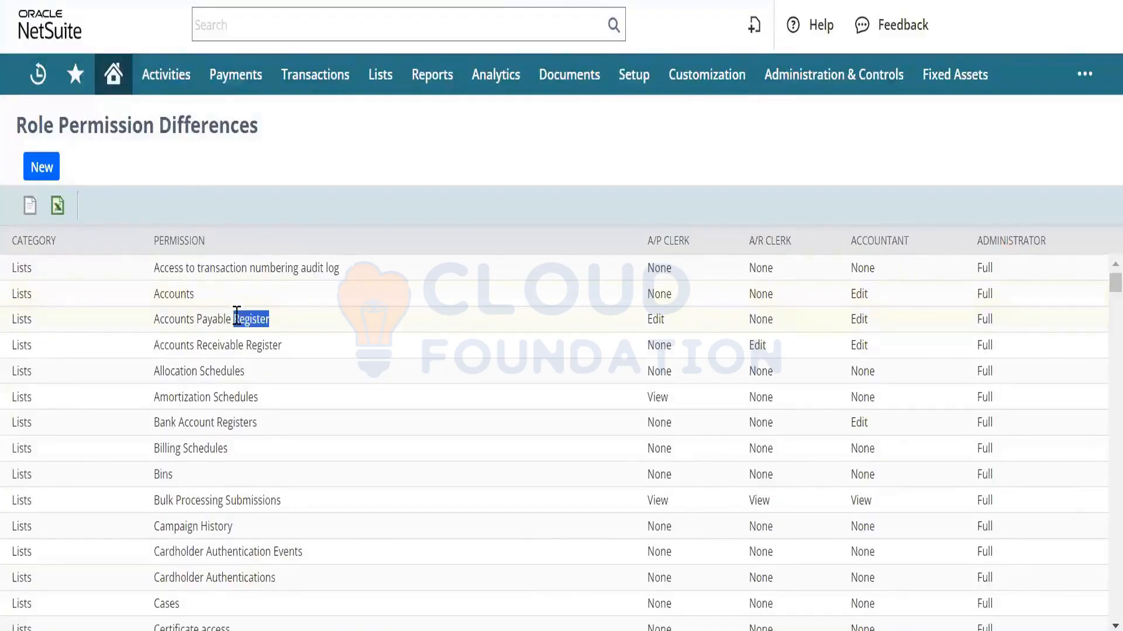
pyautogui.tripleClick(236, 319)
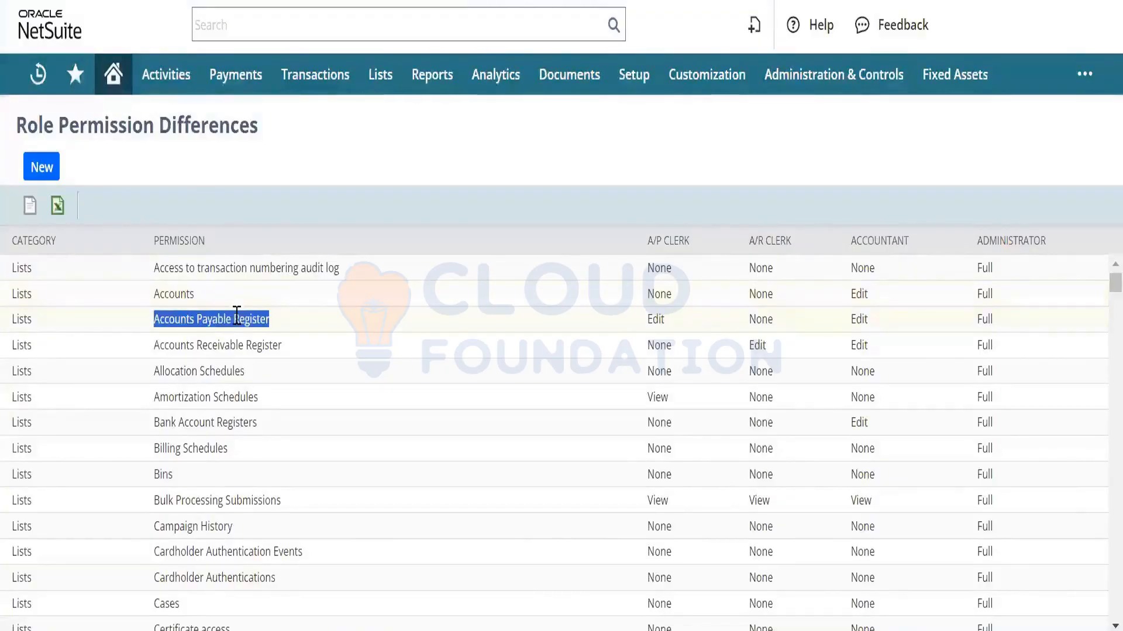
pyautogui.click(659, 322)
pyautogui.doubleClick(659, 323)
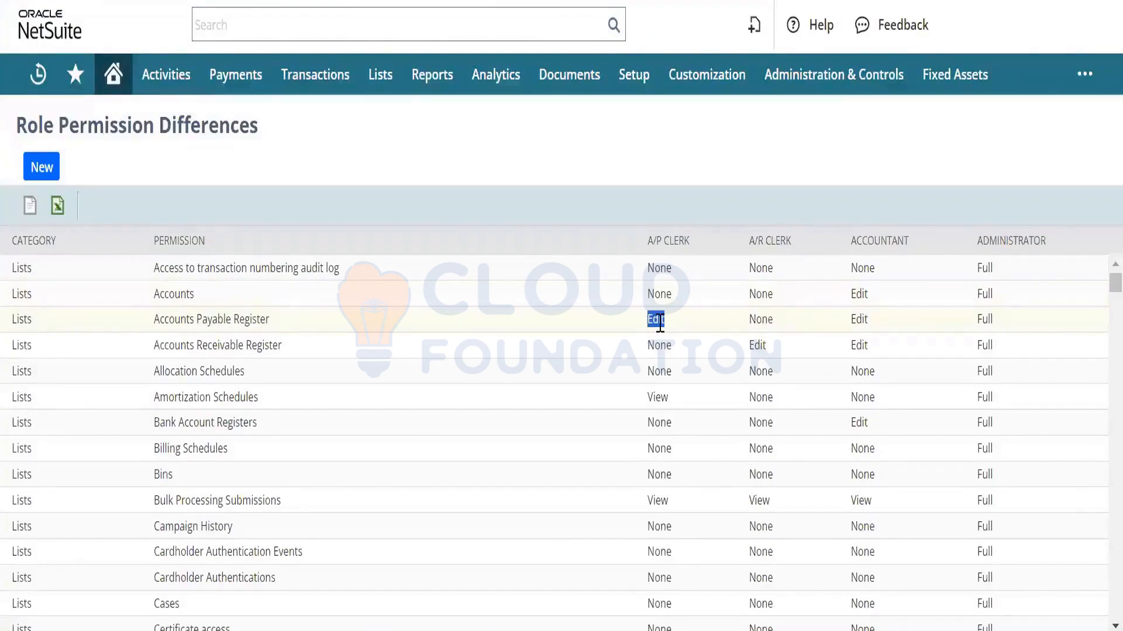
pyautogui.doubleClick(765, 322)
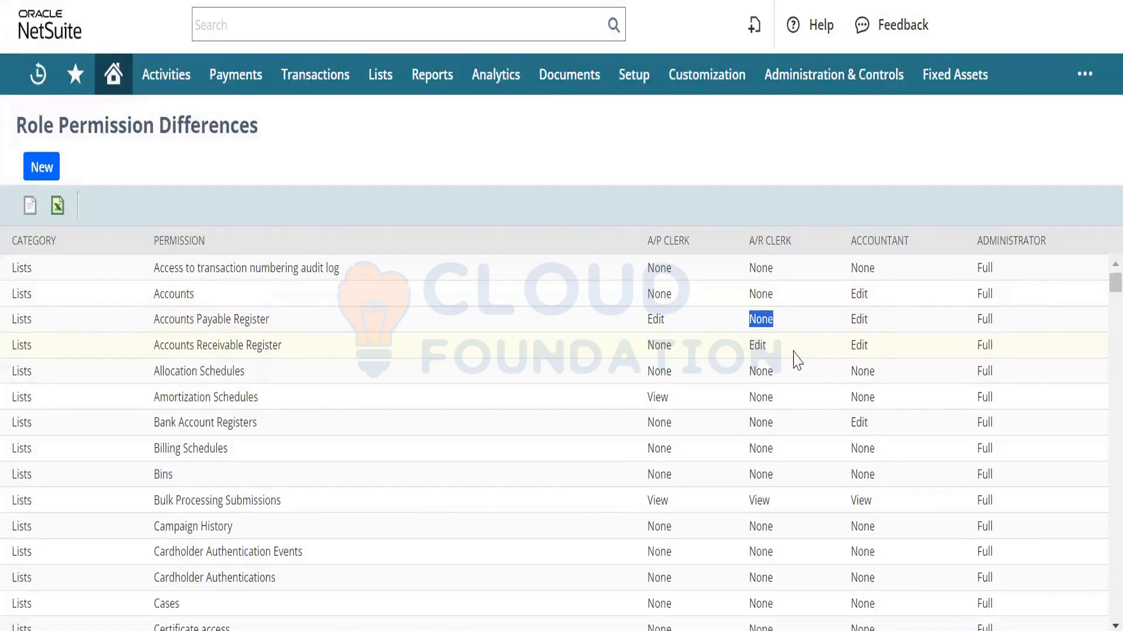
# - Export the role permission differences to Excel, open the downloaded RolePermissionDifferences642.xls file and enable editing
pyautogui.click(57, 212)
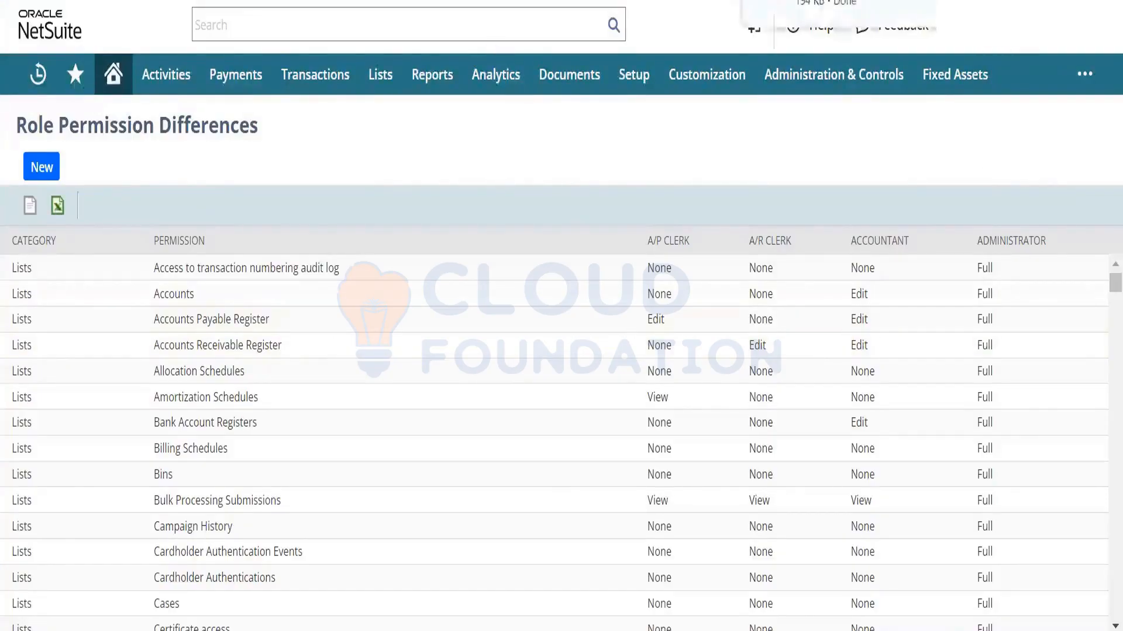
pyautogui.click(825, 4)
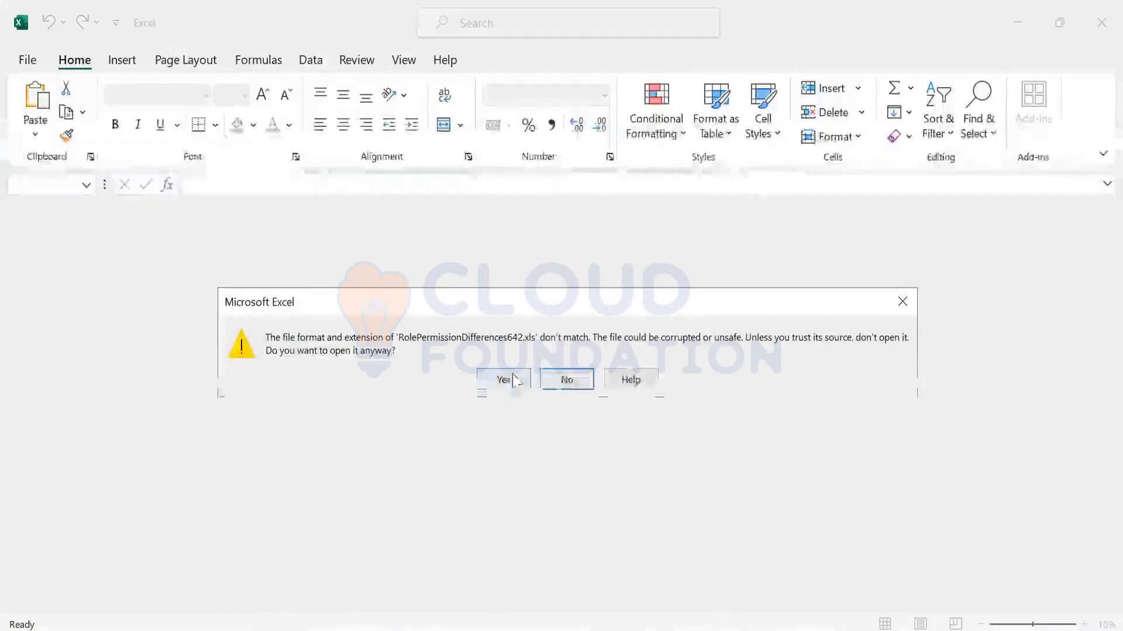
pyautogui.click(502, 381)
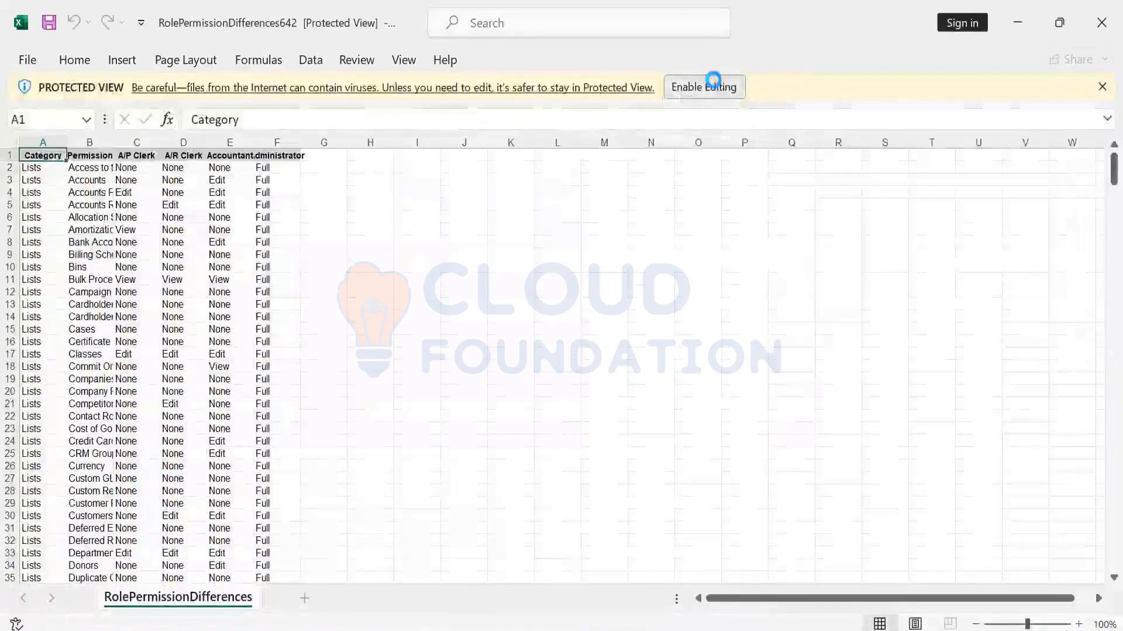
pyautogui.click(713, 80)
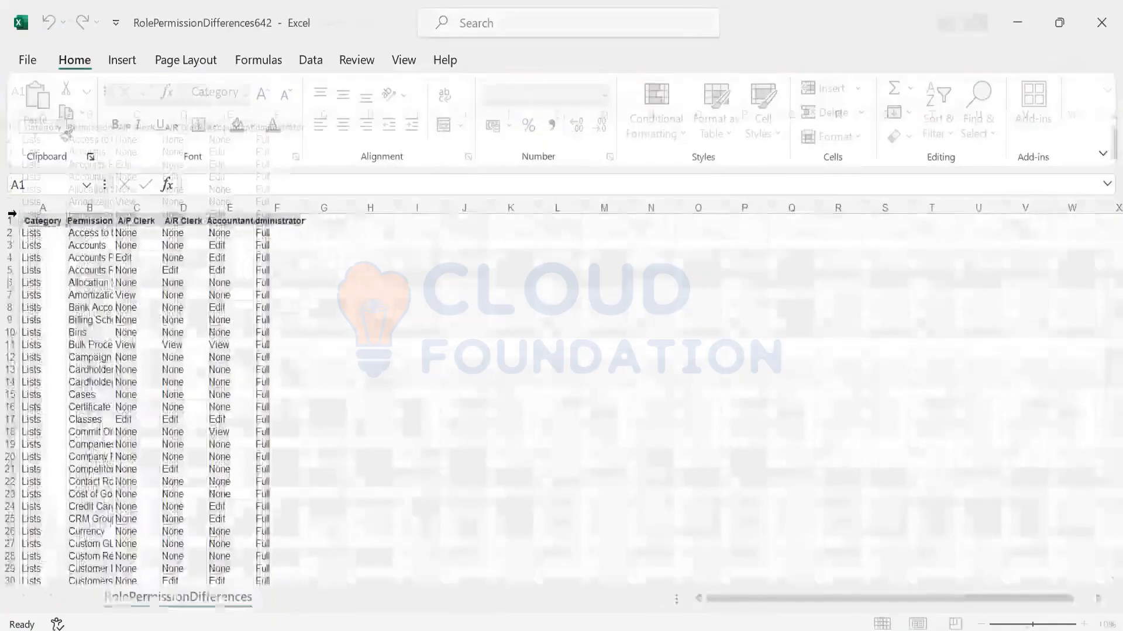
# - Change the A/R Clerk permission for Accounts in cell D3 to "Edit" and fill the cell yellow
pyautogui.click(12, 216)
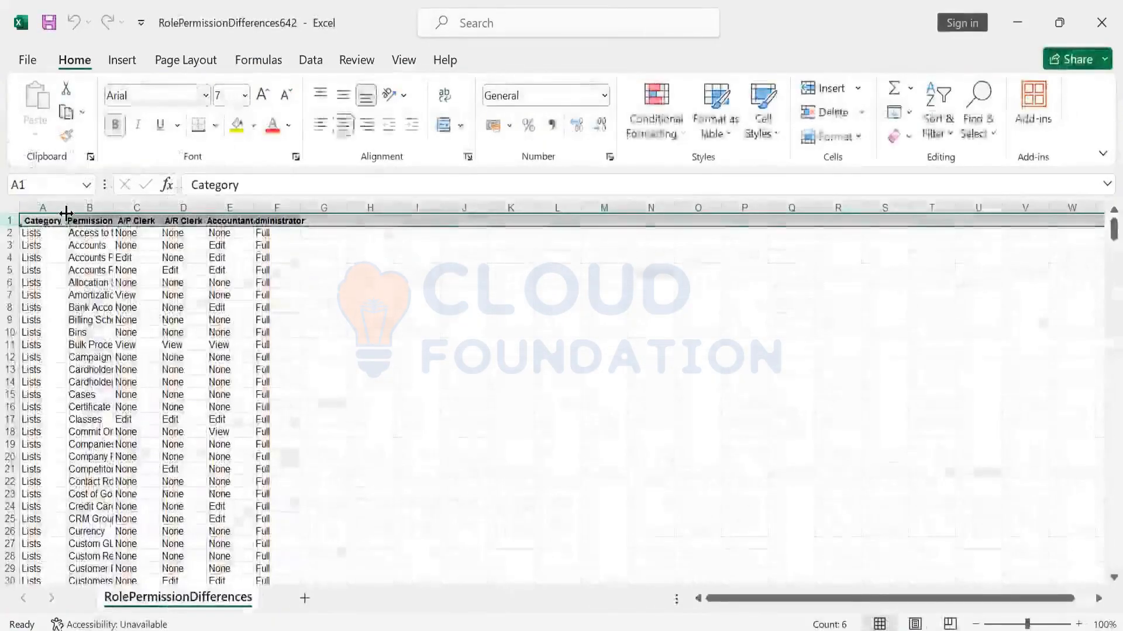
pyautogui.press('Down')
pyautogui.press('Down')
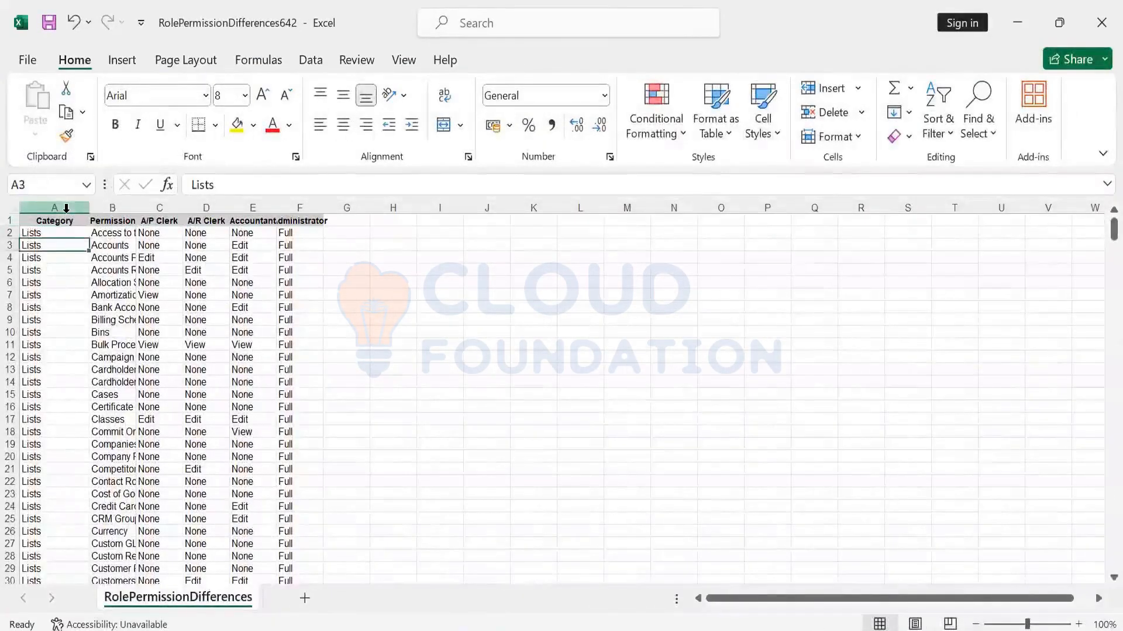
pyautogui.press('Right')
pyautogui.press('Right')
pyautogui.press('Right')
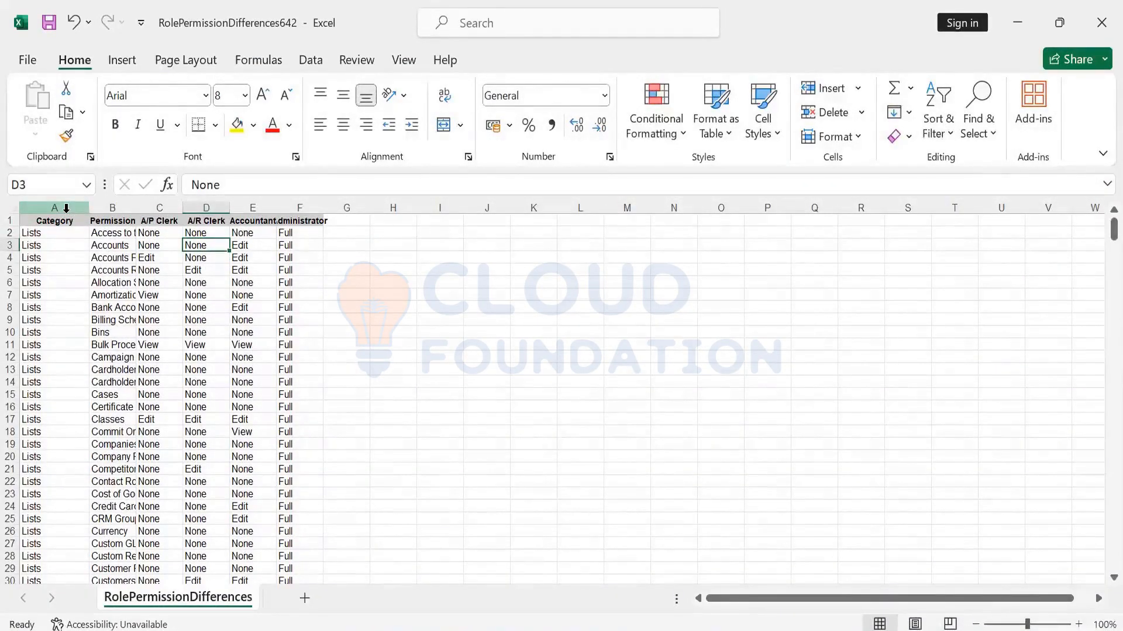
pyautogui.write('Edit')
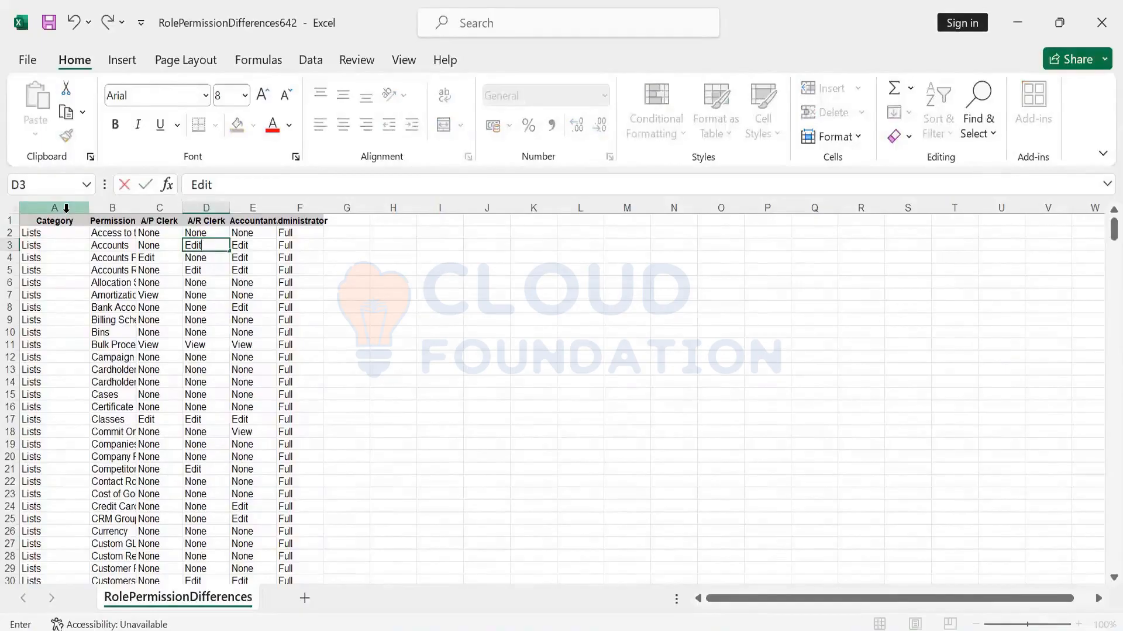
pyautogui.hotkey('ctrl', 'Return')
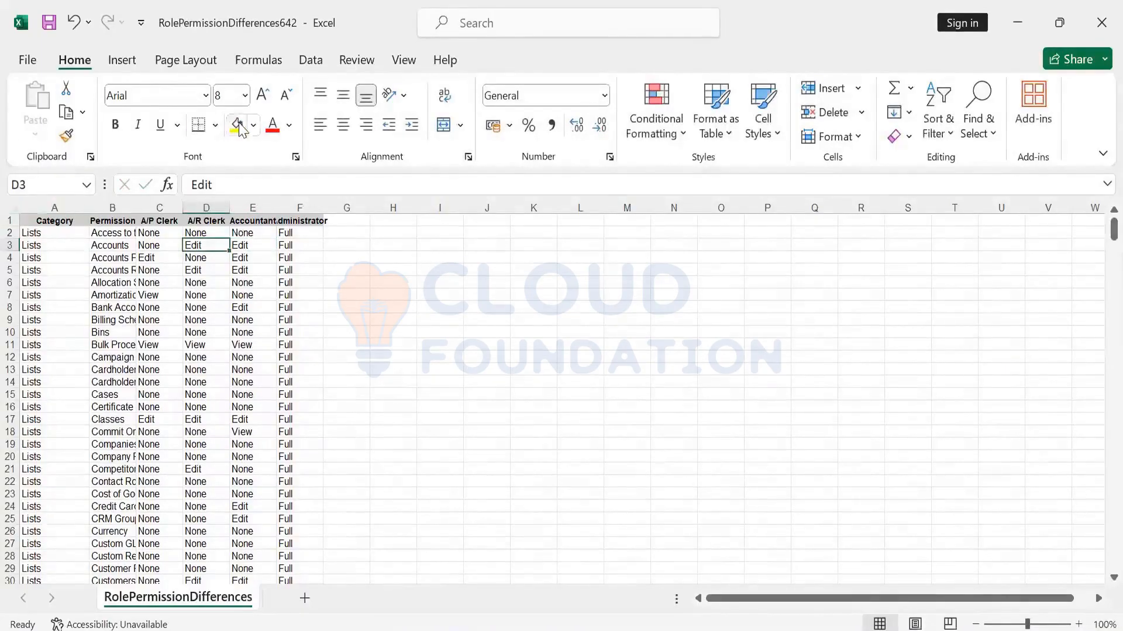
pyautogui.click(236, 125)
# - Change the A/R Clerk permission for Billing Schedules in D9 to "Full", fill it yellow, and switch back to NetSuite
pyautogui.press('Down')
pyautogui.press('Down')
pyautogui.press('Down')
pyautogui.press('Down')
pyautogui.press('Down')
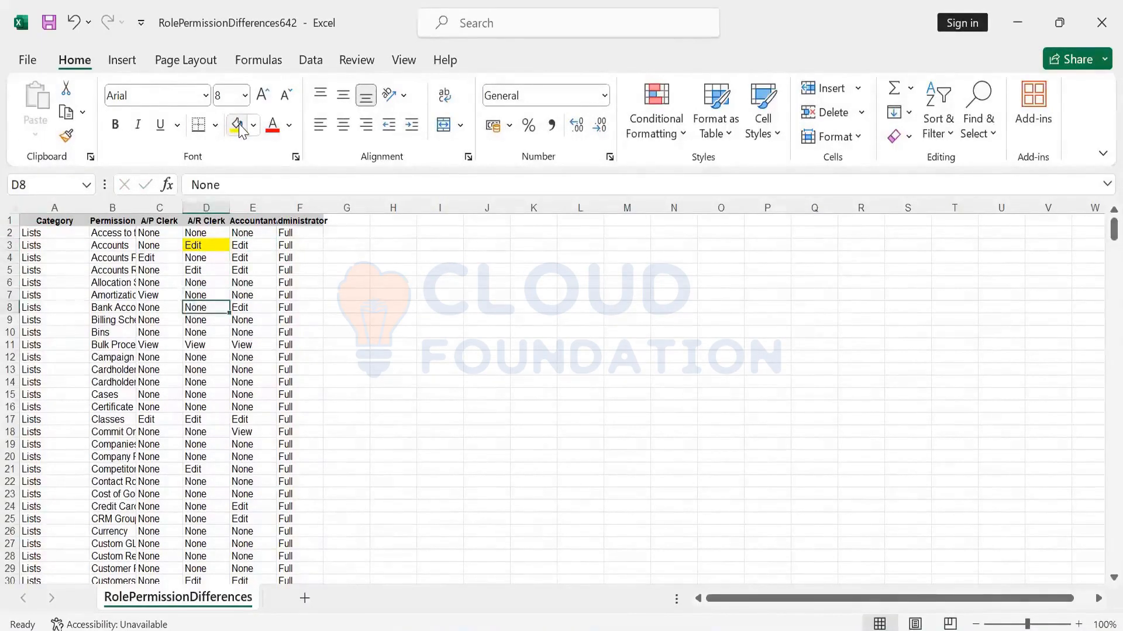
pyautogui.press('Down')
pyautogui.write('FULL')
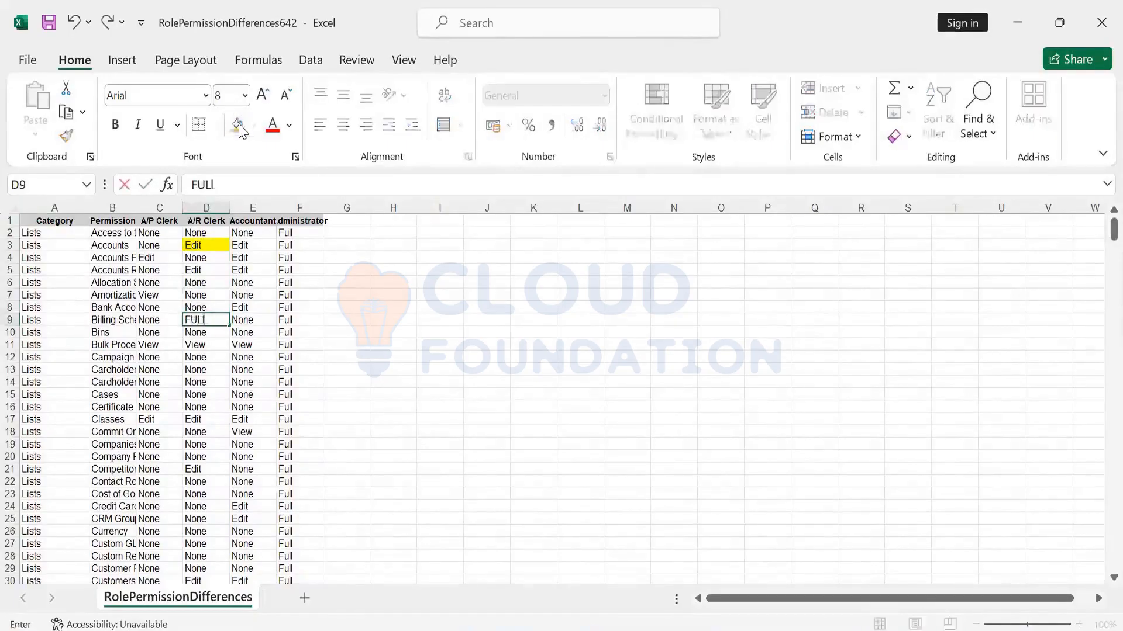
pyautogui.press('BackSpace')
pyautogui.press('BackSpace')
pyautogui.press('BackSpace')
pyautogui.write('ull')
pyautogui.press('Tab')
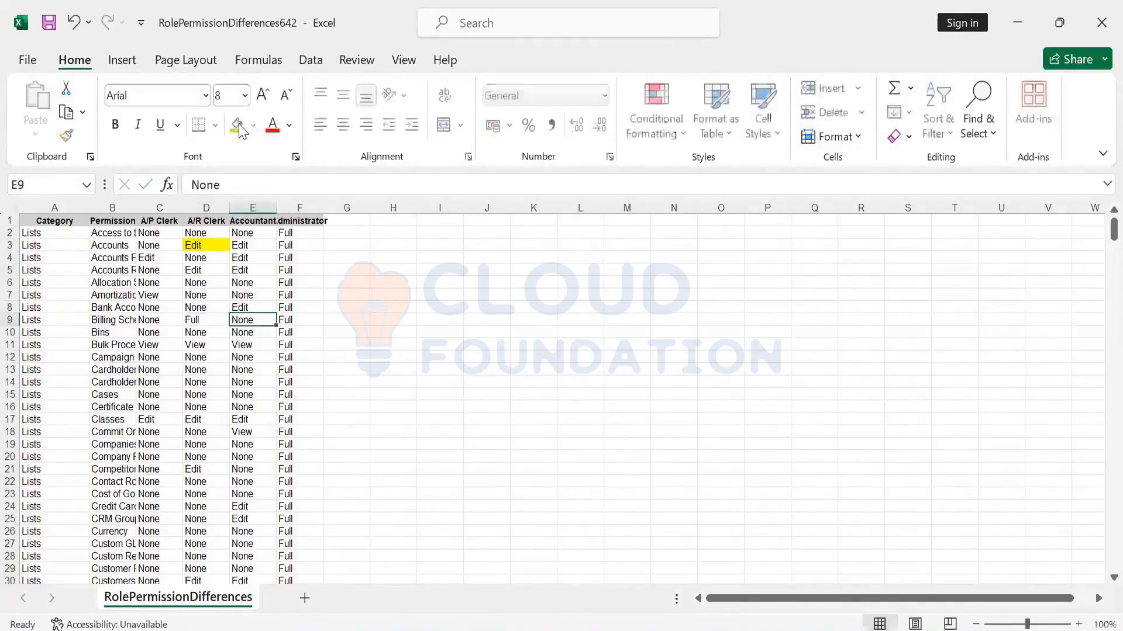
pyautogui.press('Left')
pyautogui.click(237, 125)
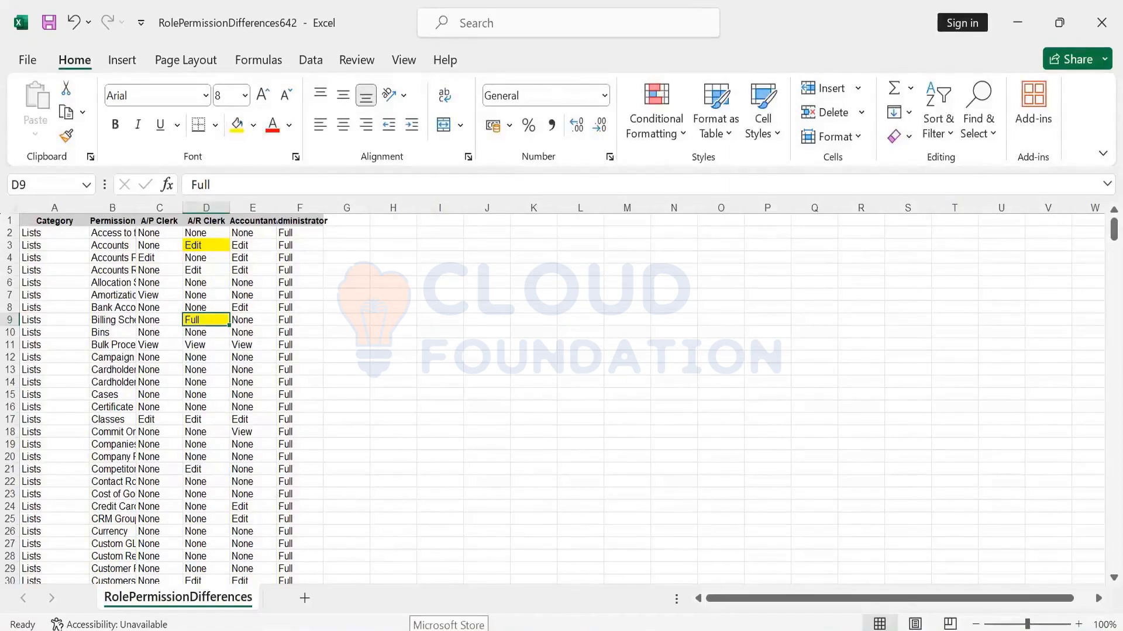
pyautogui.click(449, 630)
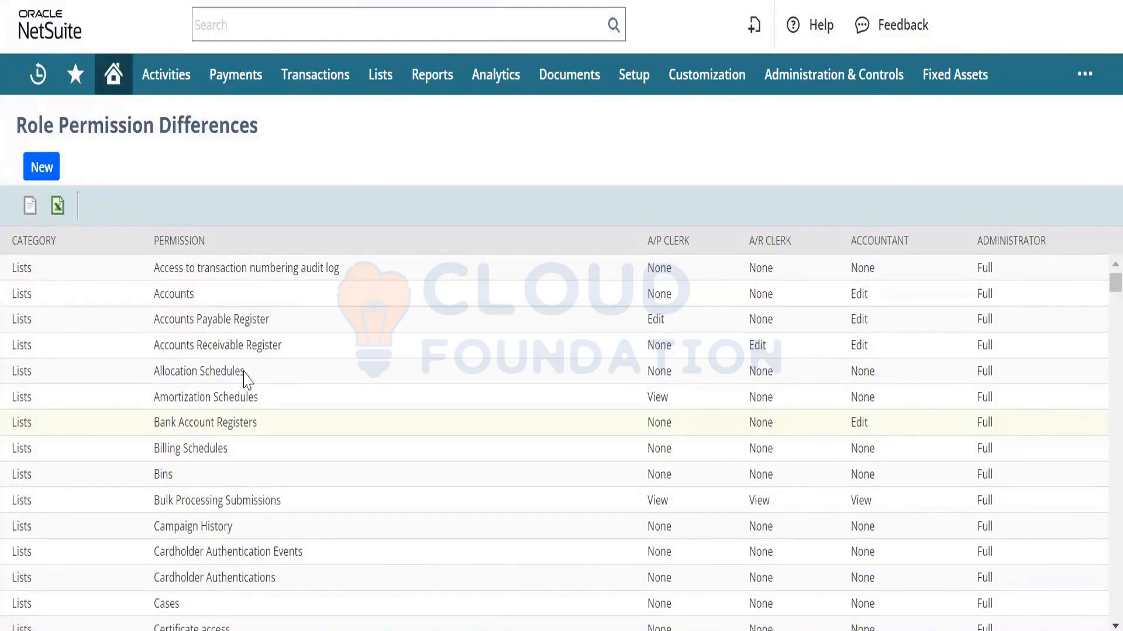
# - Show the permission comparison of base role A/P Clerk against A/R Clerk with Only Show Differences turned off
pyautogui.moveTo(635, 92)
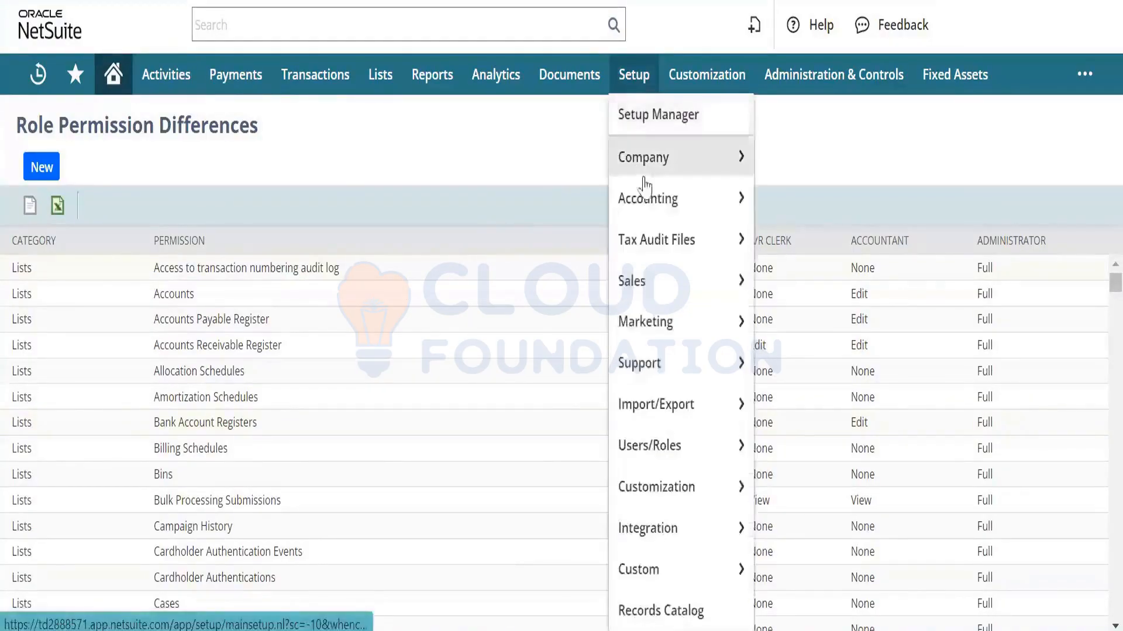
pyautogui.moveTo(643, 444)
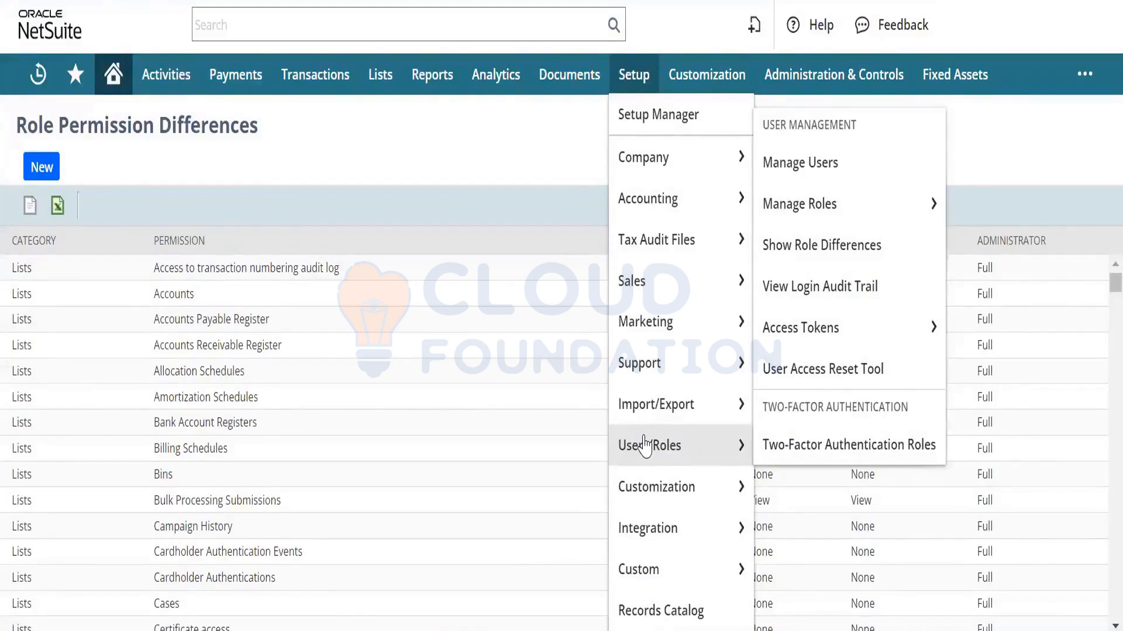
pyautogui.moveTo(696, 409)
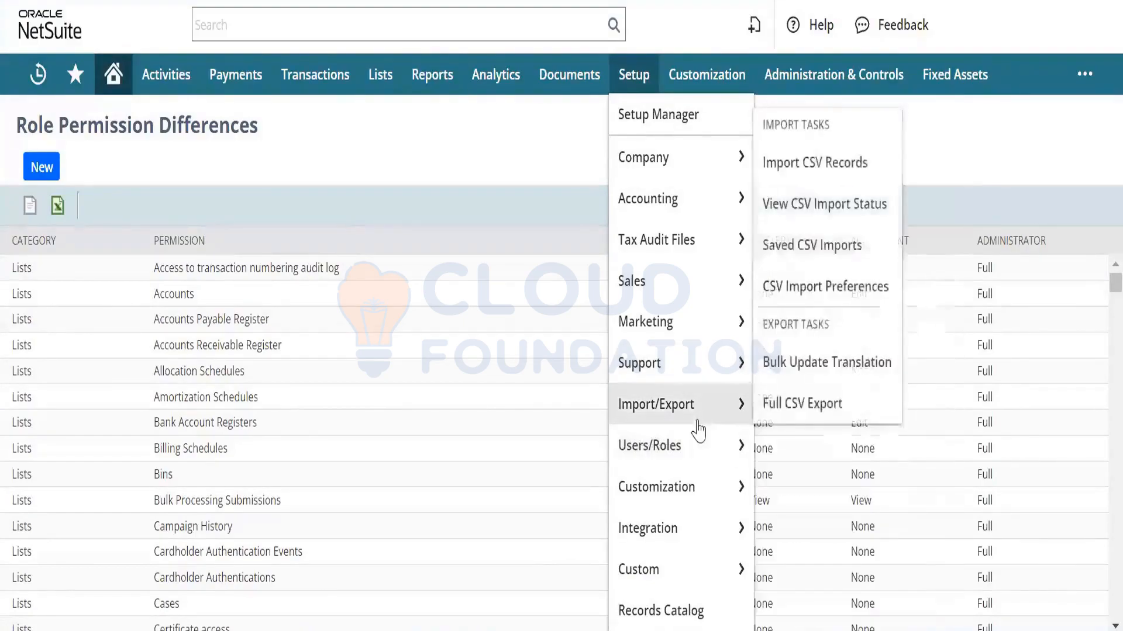
pyautogui.moveTo(714, 453)
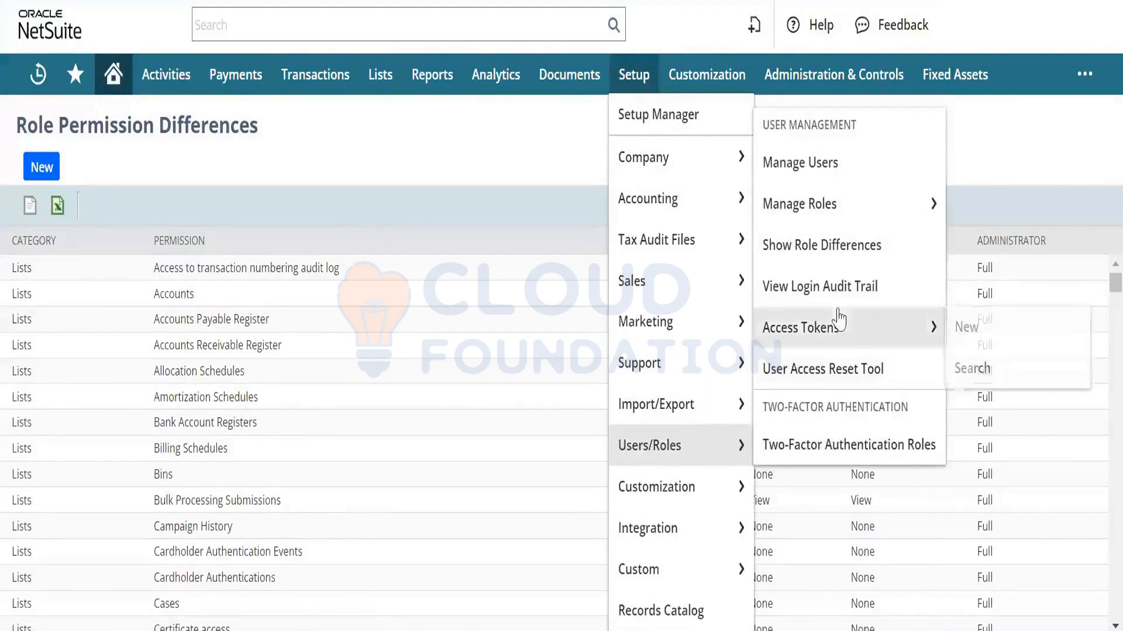
pyautogui.moveTo(842, 208)
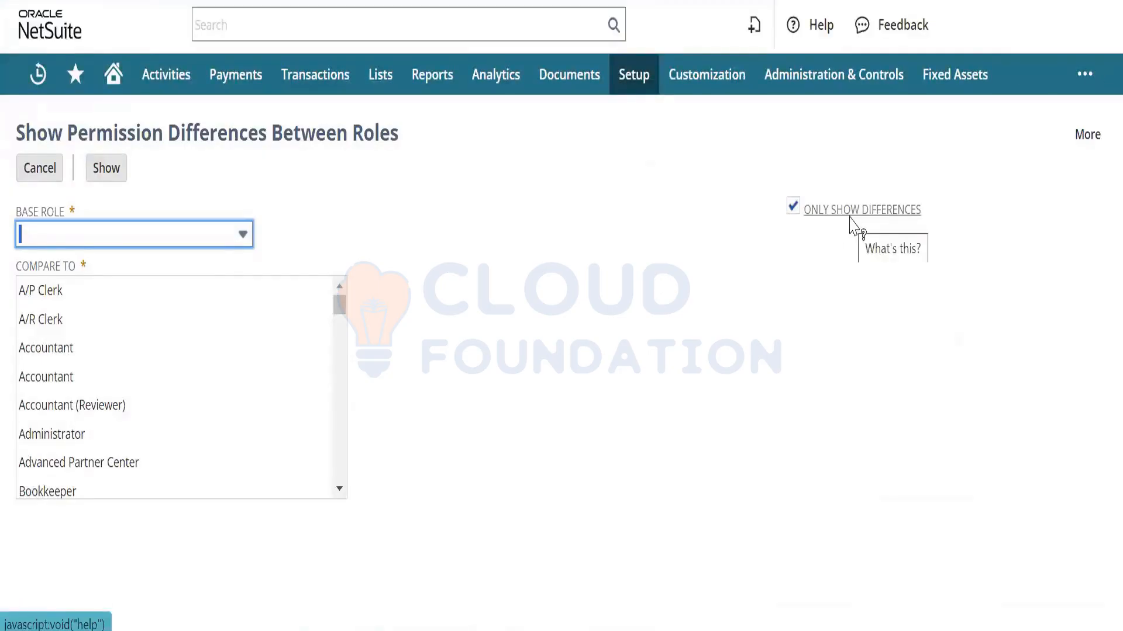
pyautogui.click(199, 245)
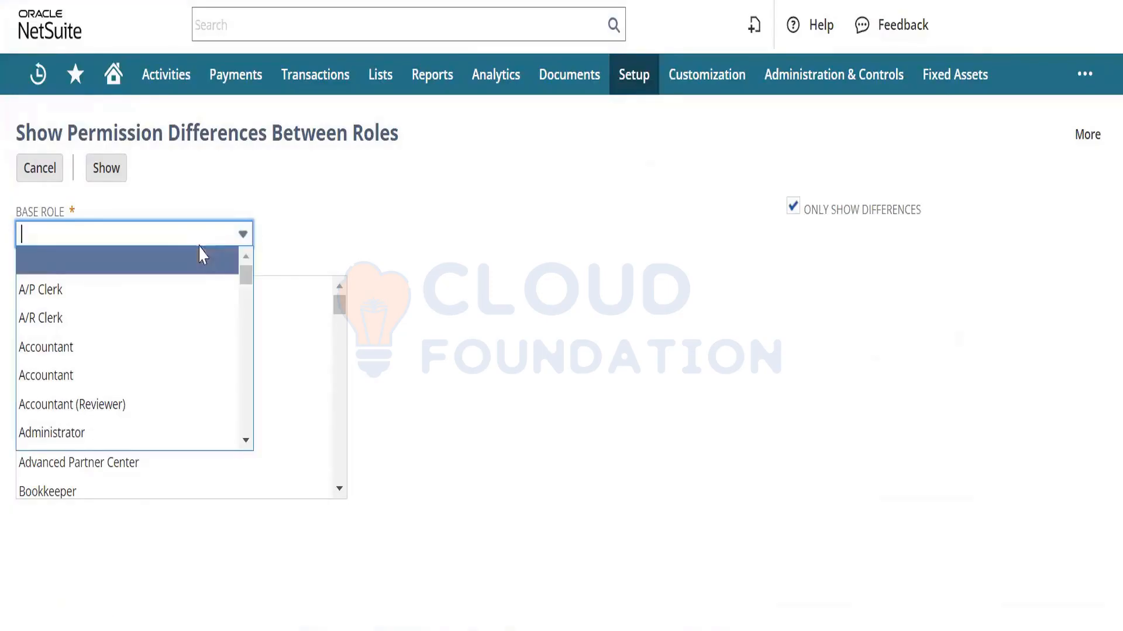
pyautogui.click(197, 290)
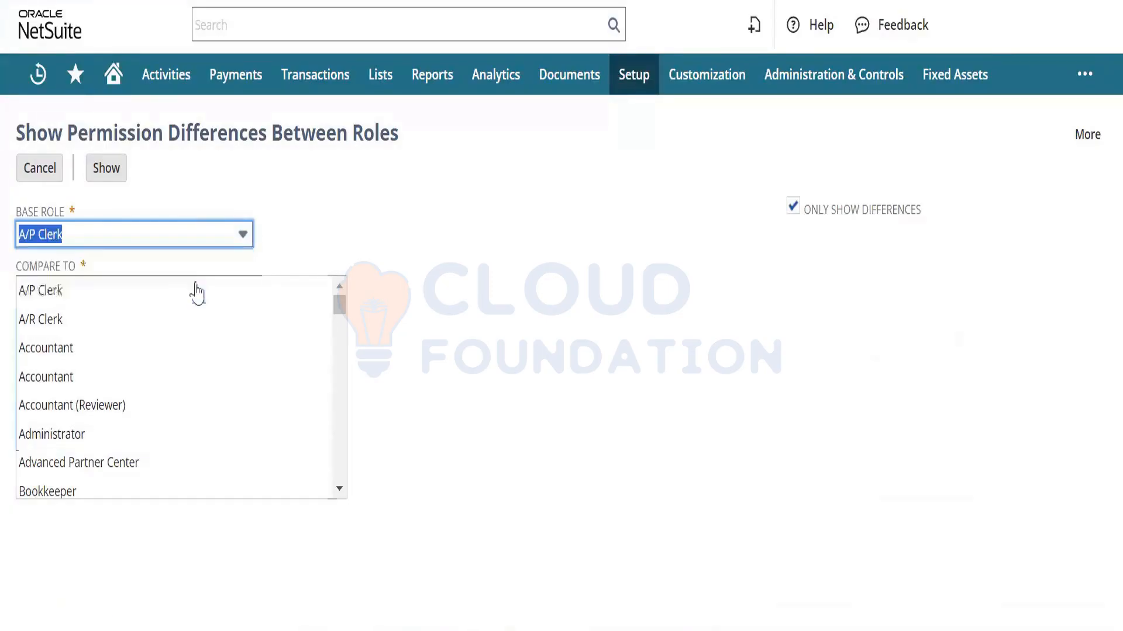
pyautogui.click(137, 295)
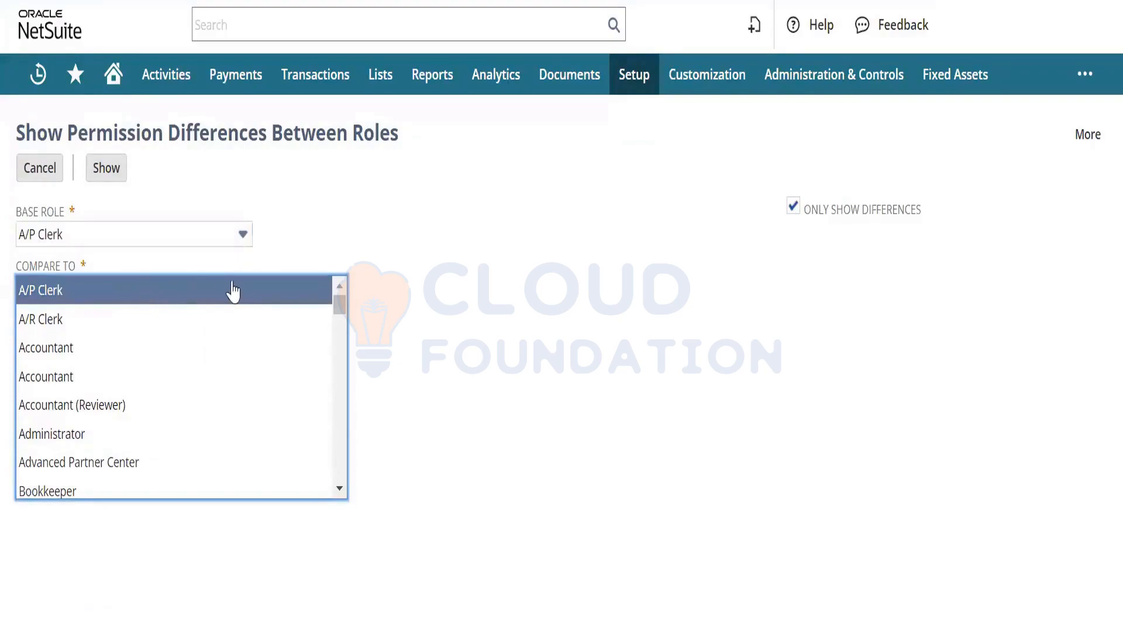
pyautogui.click(116, 322)
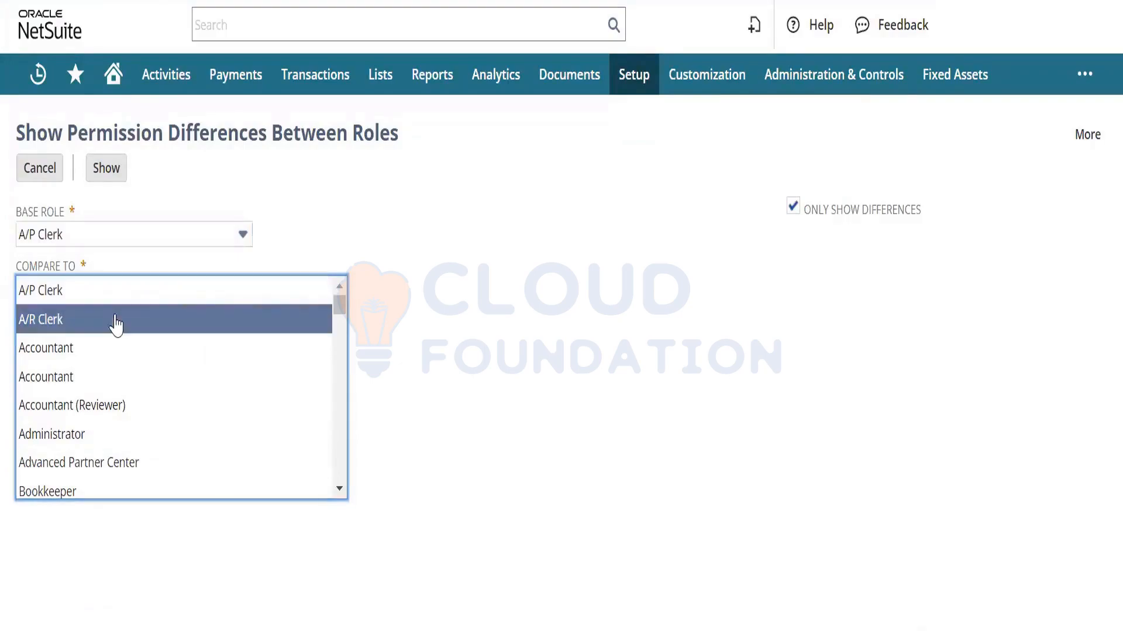
pyautogui.click(793, 206)
pyautogui.click(104, 170)
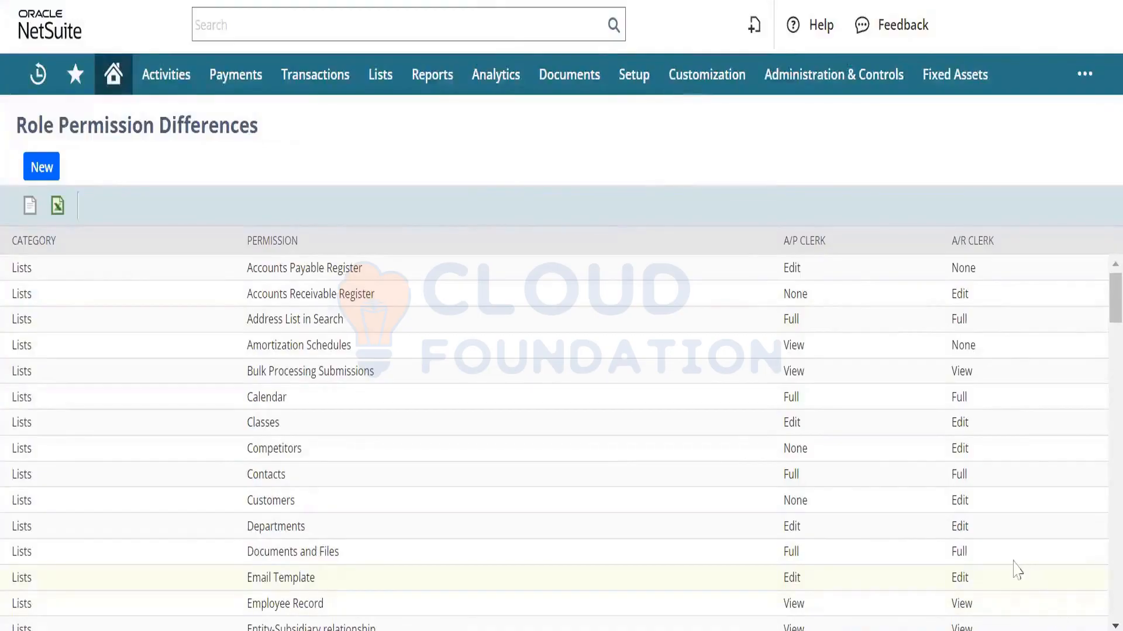
# - Compare the clerks' Departments and Documents and Files permissions, and check how far the Permission column extends in the RolePermissionDifferences642 workbook
pyautogui.moveTo(973, 529); pyautogui.dragTo(248, 529)
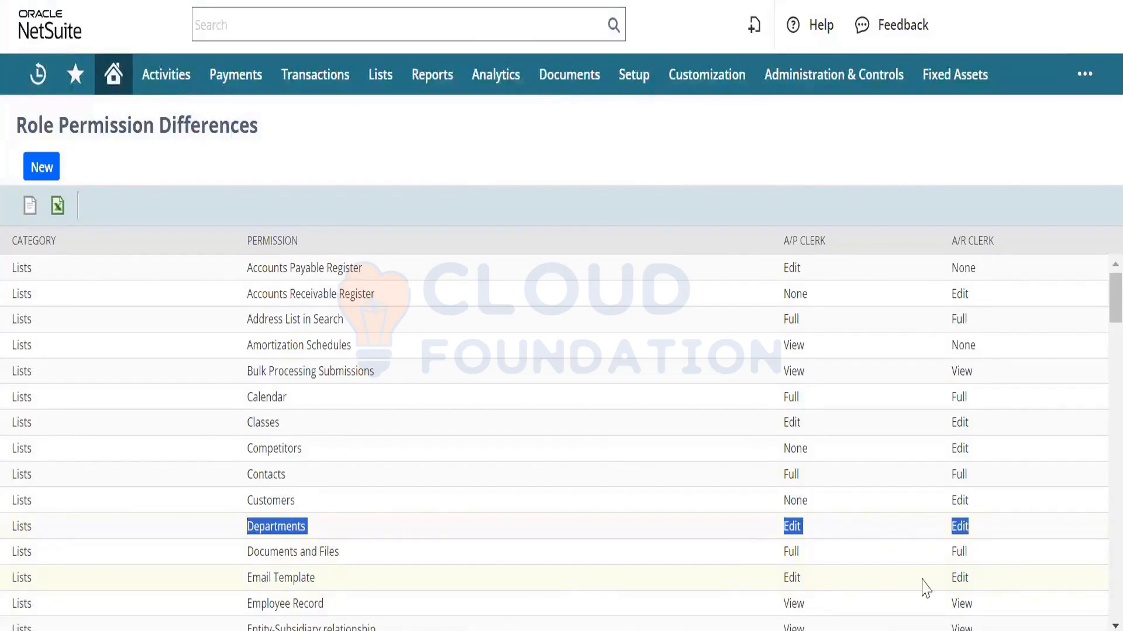
pyautogui.moveTo(974, 559); pyautogui.dragTo(251, 552)
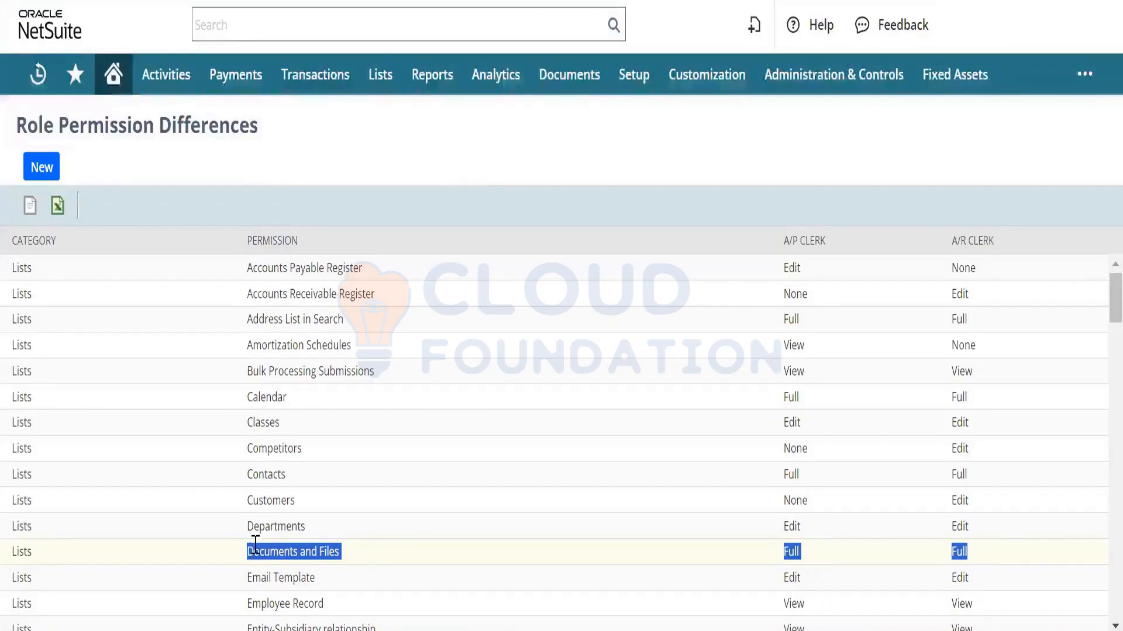
pyautogui.click(624, 630)
pyautogui.click(623, 573)
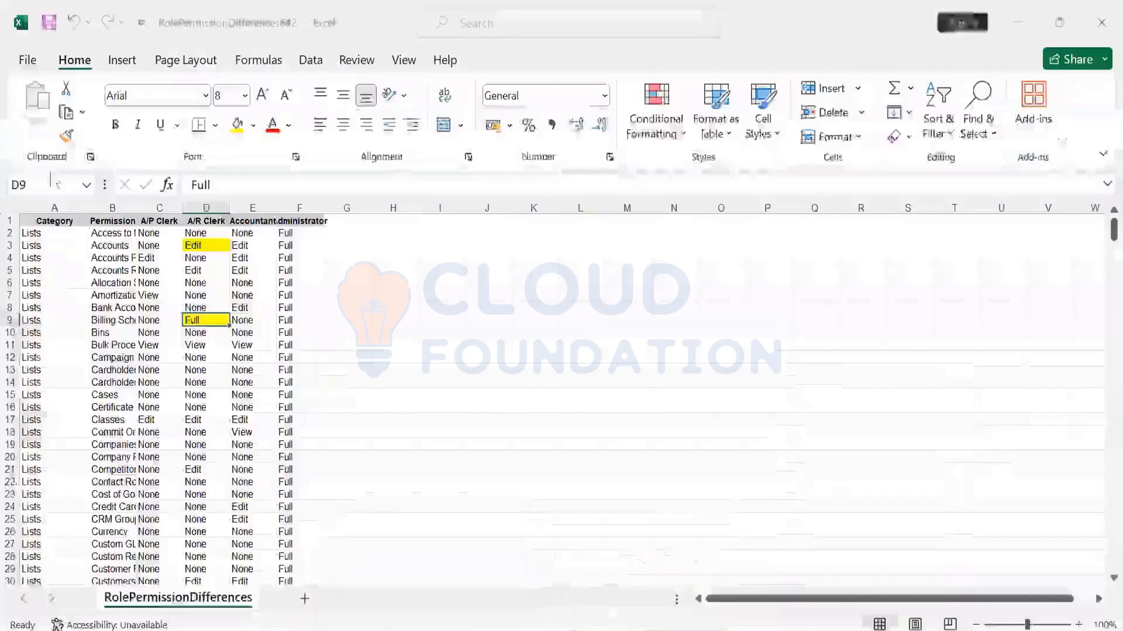
pyautogui.click(104, 237)
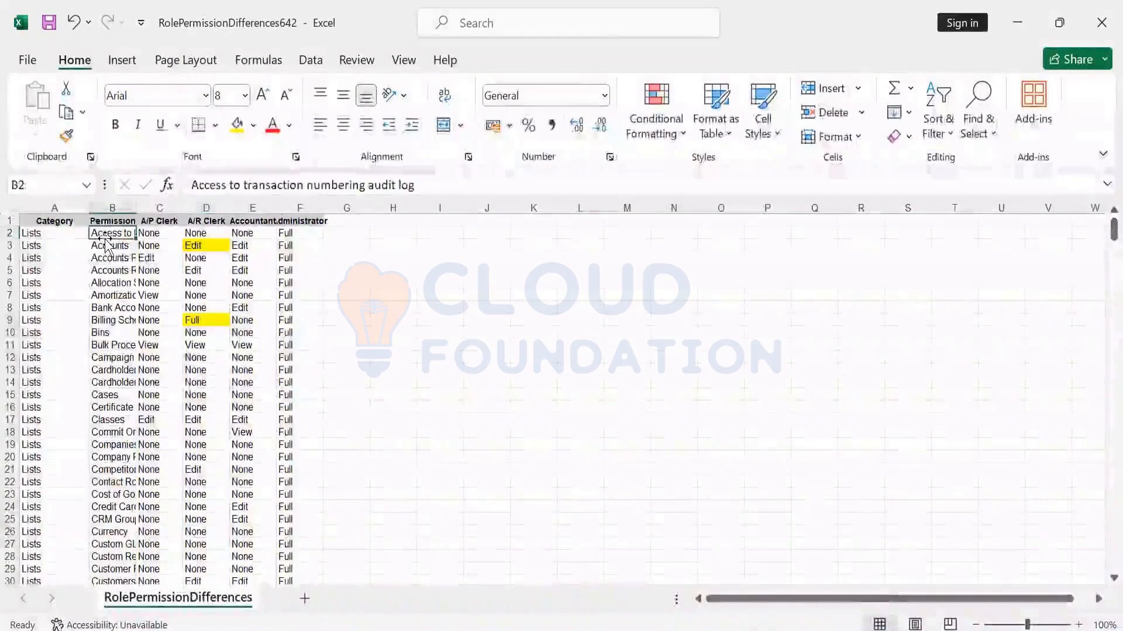
pyautogui.hotkey('ctrl', 'shift', 'Down')
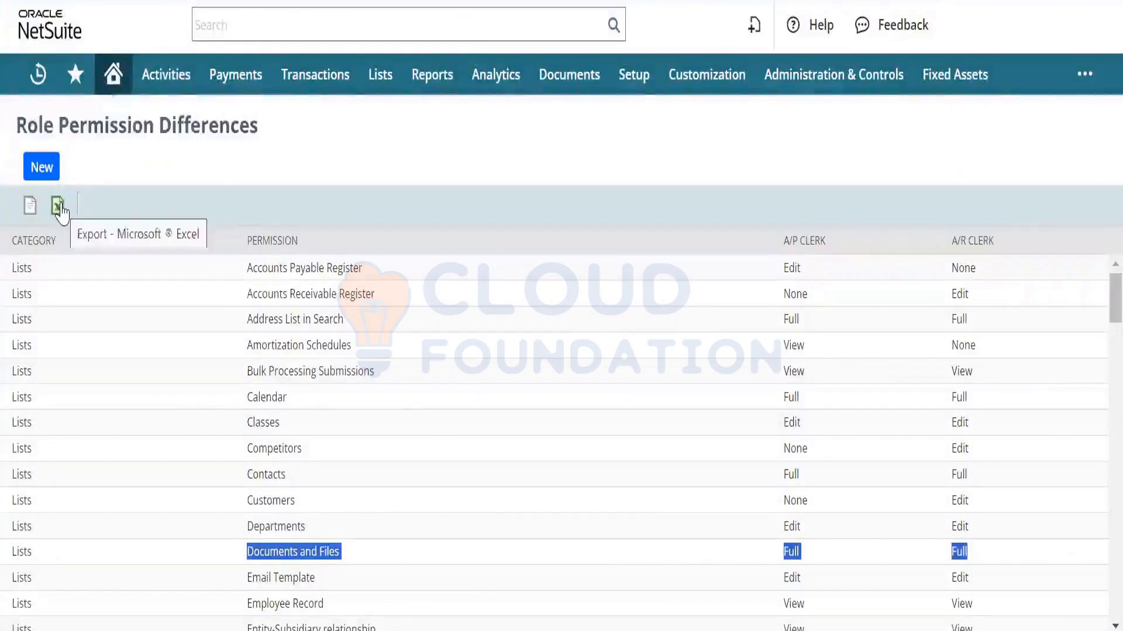
# - Export the two-role comparison to Excel, open the downloaded RolePermissionDifferences139.xls and select the first permission in B2
pyautogui.click(59, 207)
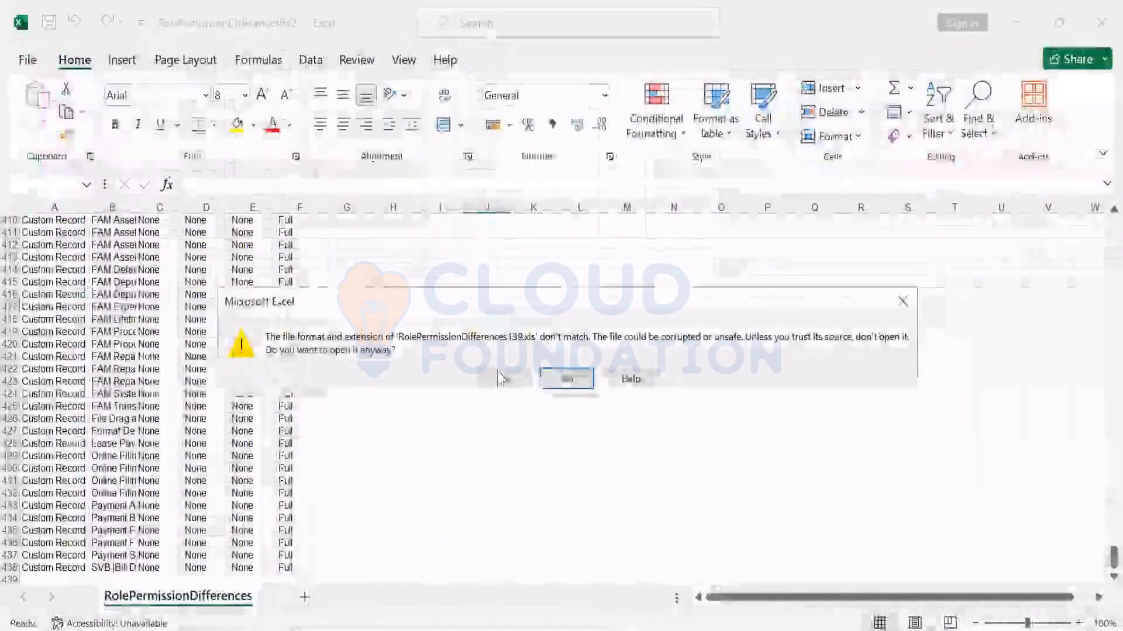
pyautogui.click(495, 374)
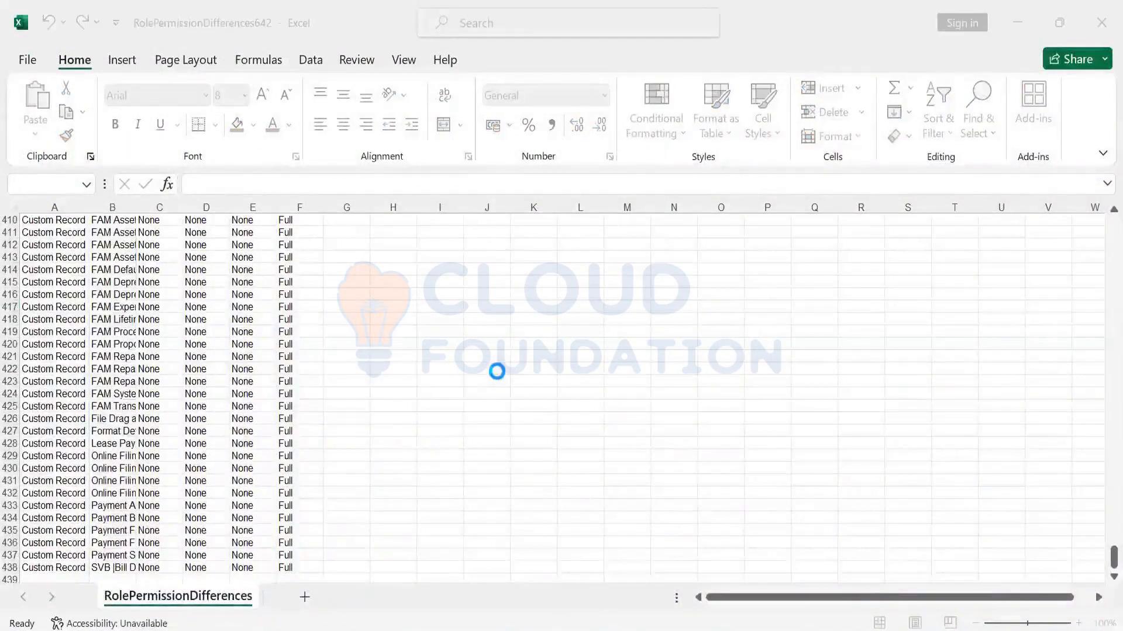
pyautogui.press('Right')
pyautogui.press('Down')
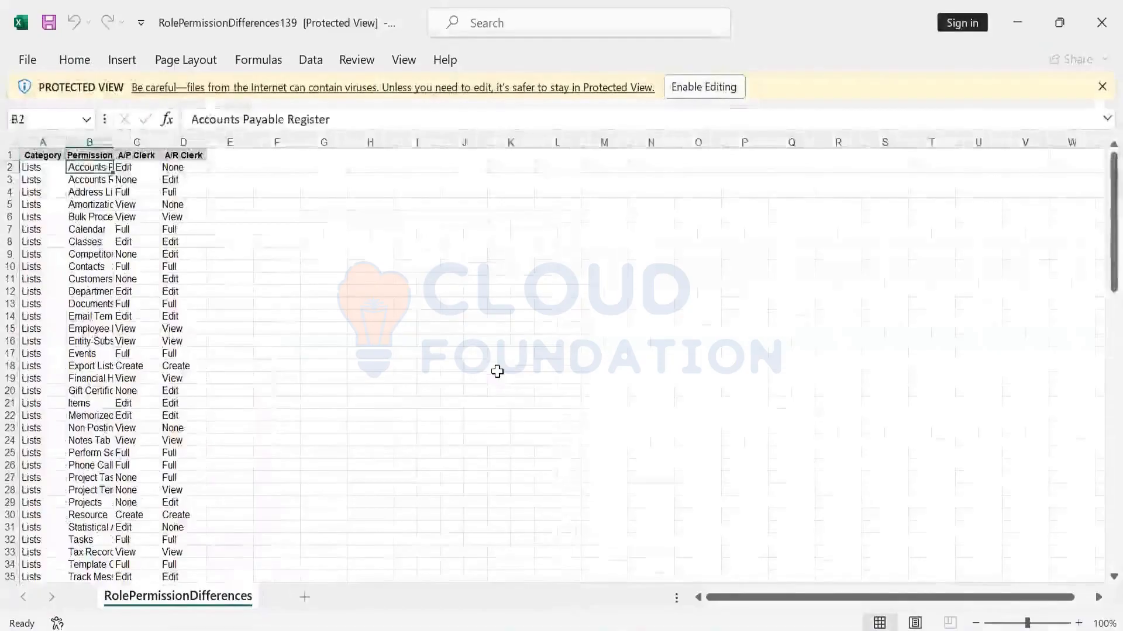
# - Select the whole Permission list from B2 down to check how many rows it covers, and return to its first entry
pyautogui.hotkey('shift', 'Down')
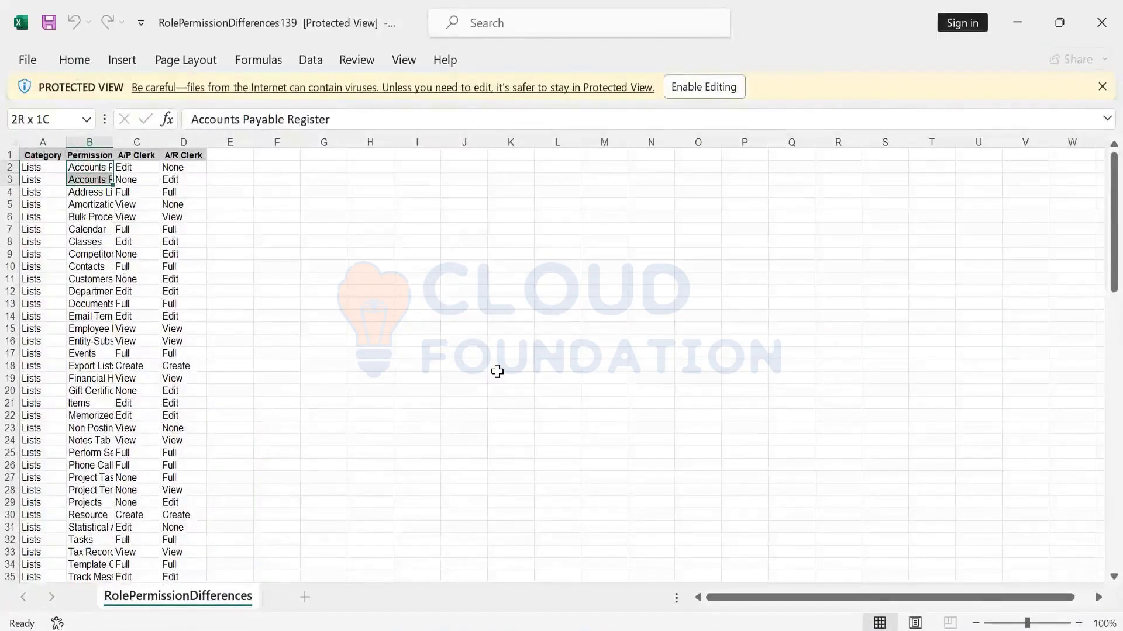
pyautogui.hotkey('ctrl', 'shift', 'Down')
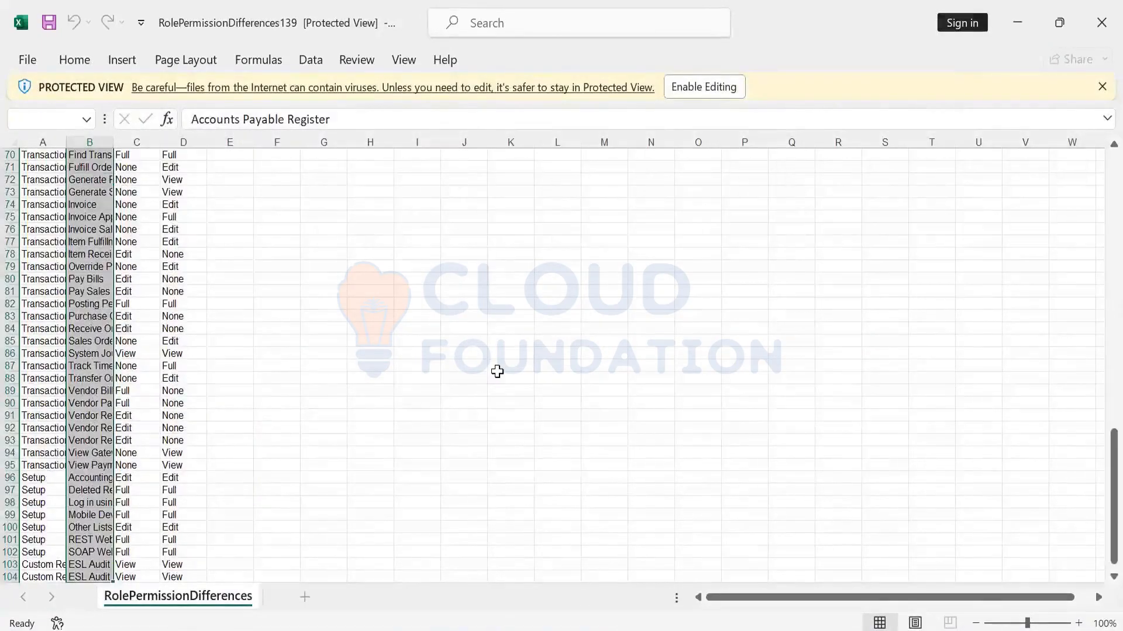
pyautogui.hotkey('ctrl', 'shift', 'Down')
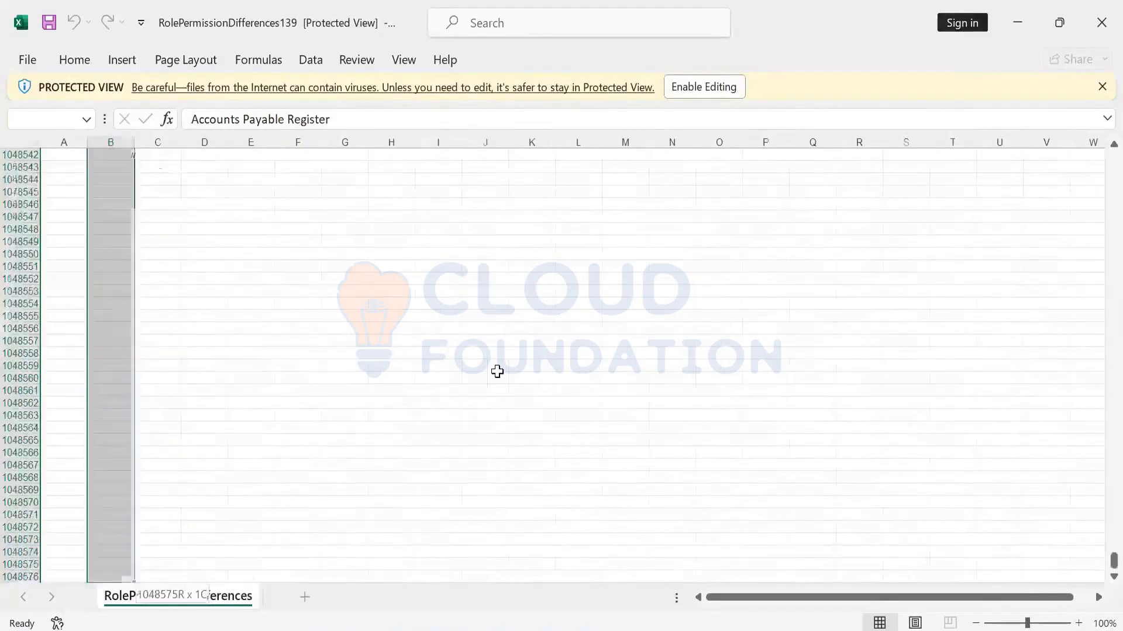
pyautogui.hotkey('ctrl', 'shift', 'Up')
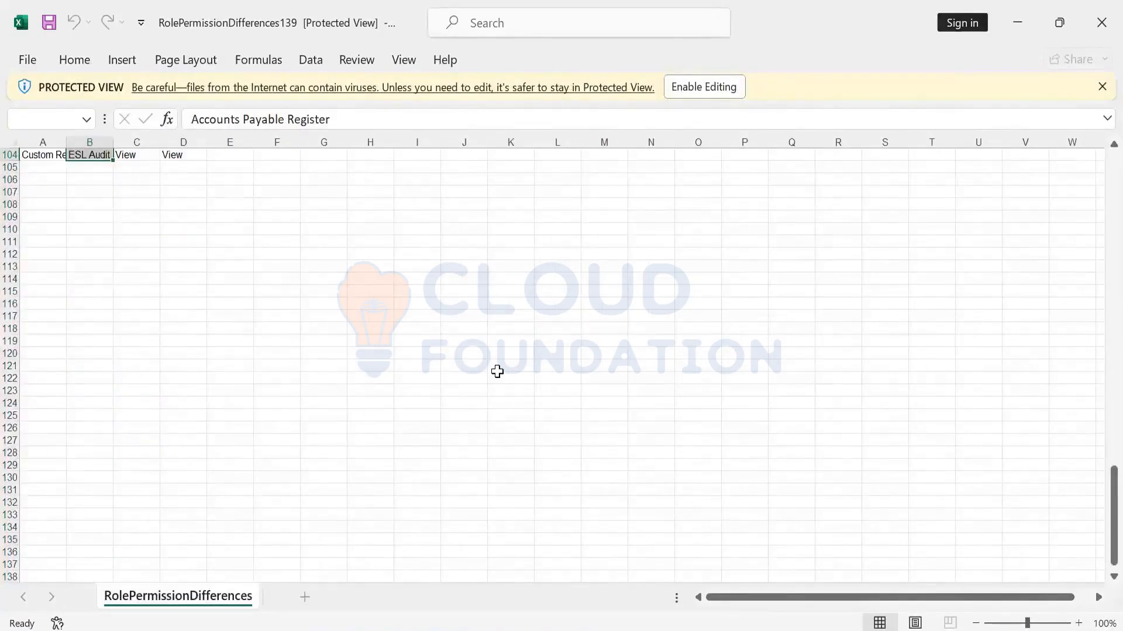
pyautogui.hotkey('ctrl', 'Up')
pyautogui.press('Down')
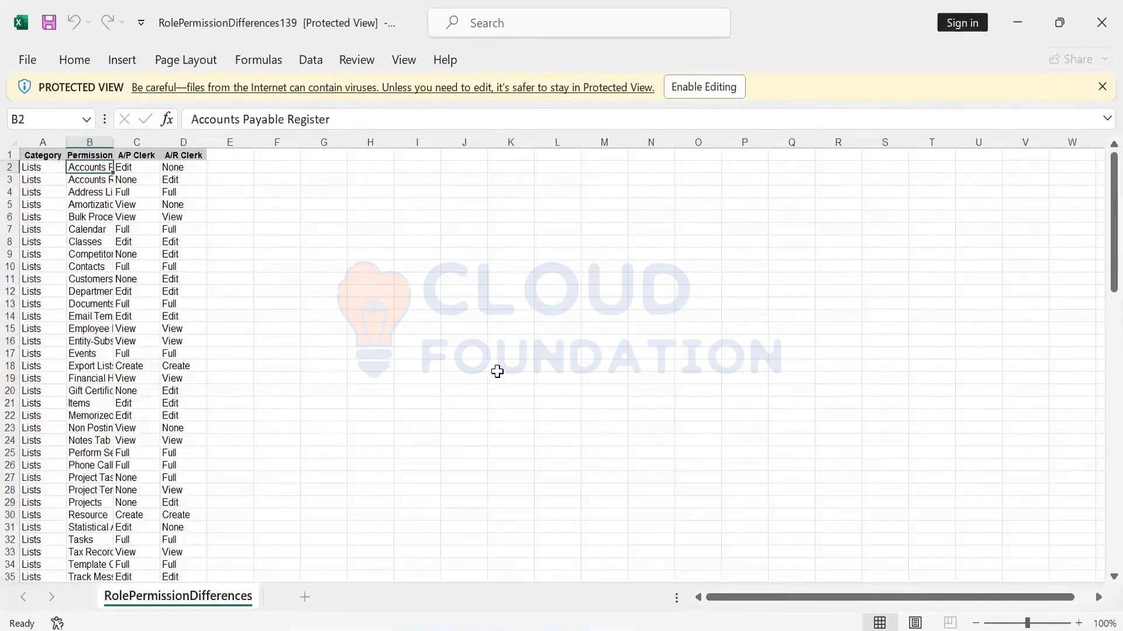
pyautogui.hotkey('ctrl', 'shift', 'Down')
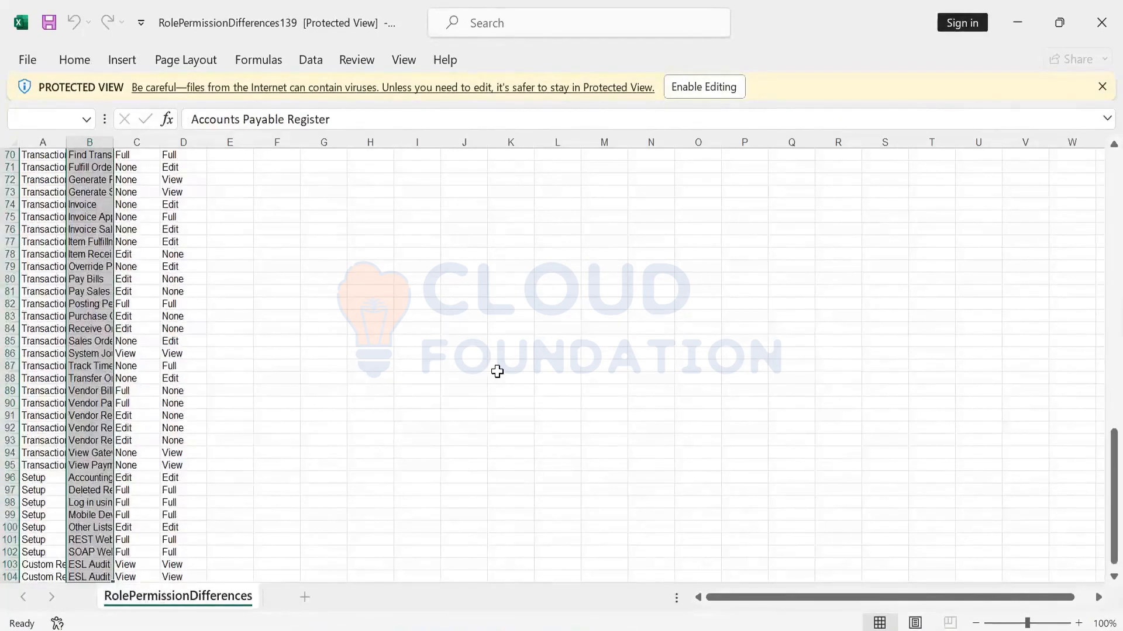
pyautogui.hotkey('ctrl', 'Up')
pyautogui.press('Down')
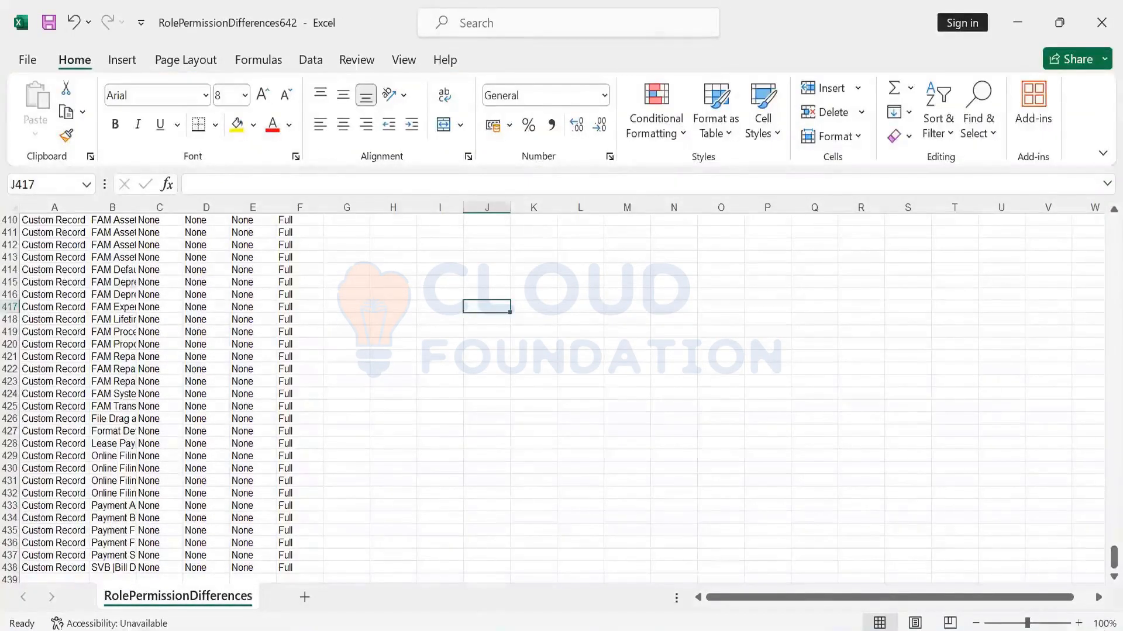
# - Review the highlighted A/R Clerk permissions near the beginning of the RolePermissionDifferences642 workbook and switch back to NetSuite
pyautogui.moveTo(1114, 558); pyautogui.dragTo(1098, 196)
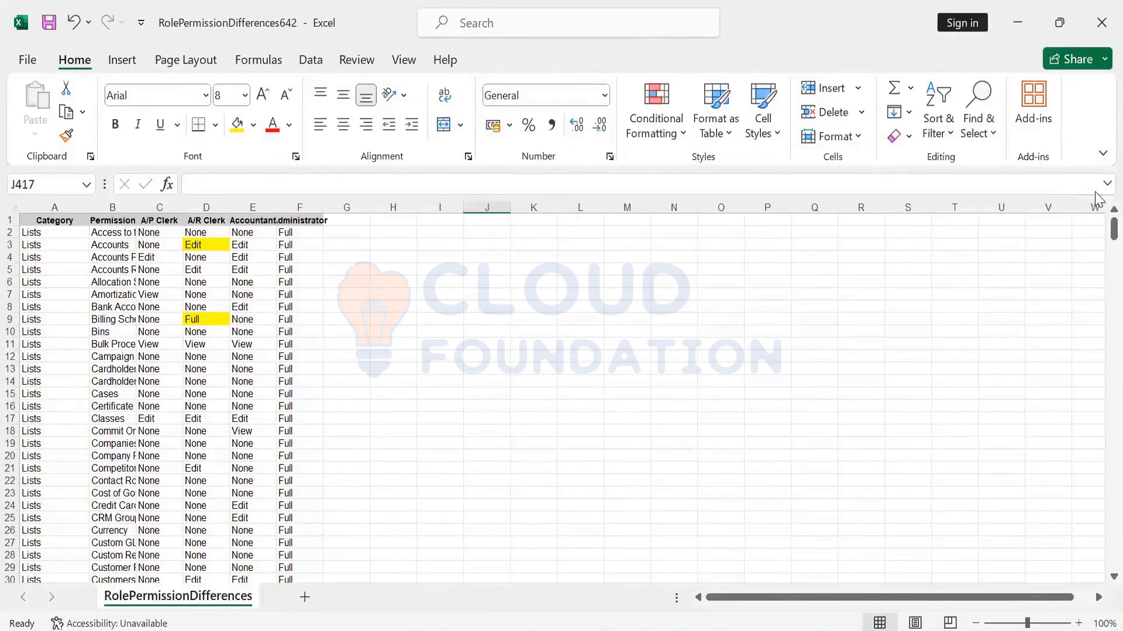
pyautogui.click(952, 340)
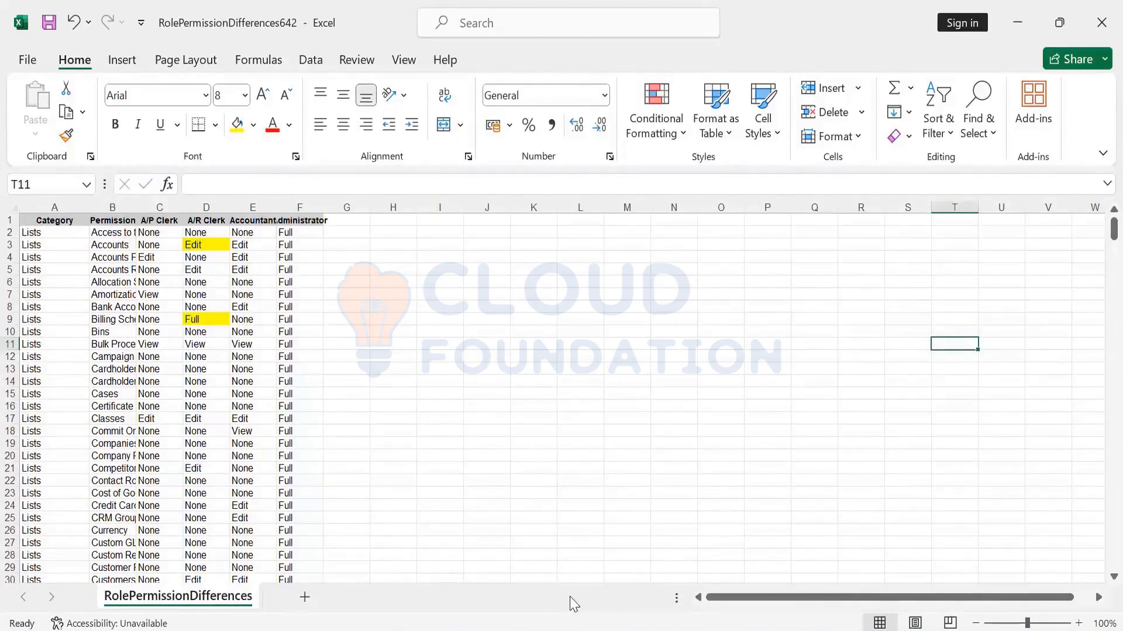
pyautogui.click(524, 630)
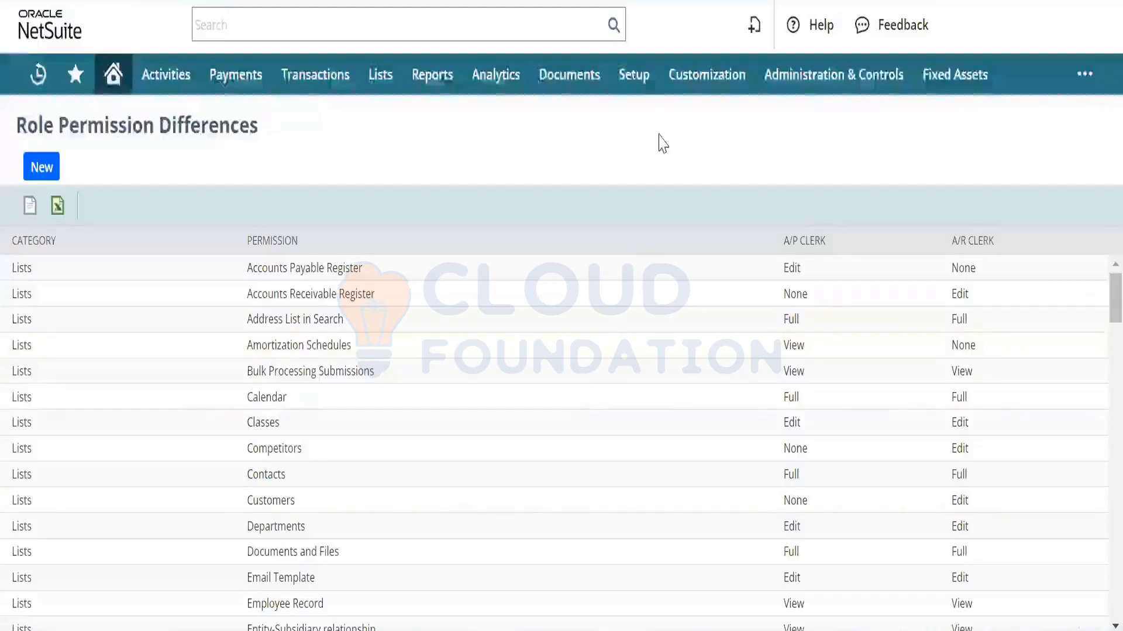
# - Open the Bulk Update Translation page in a new browser tab
pyautogui.moveTo(637, 91)
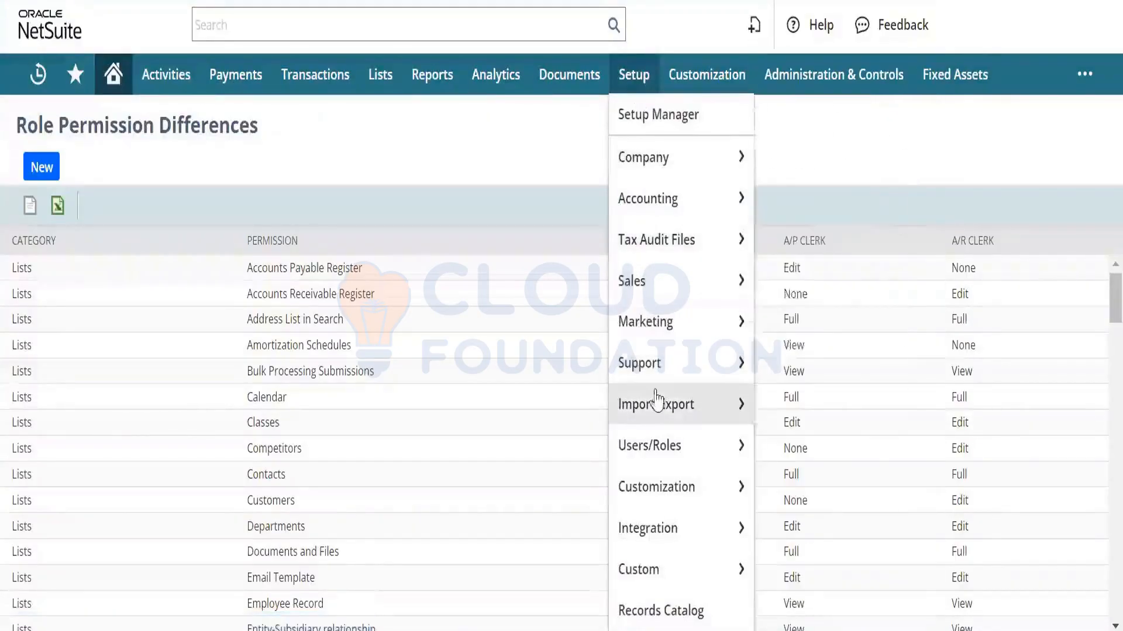
pyautogui.moveTo(704, 403)
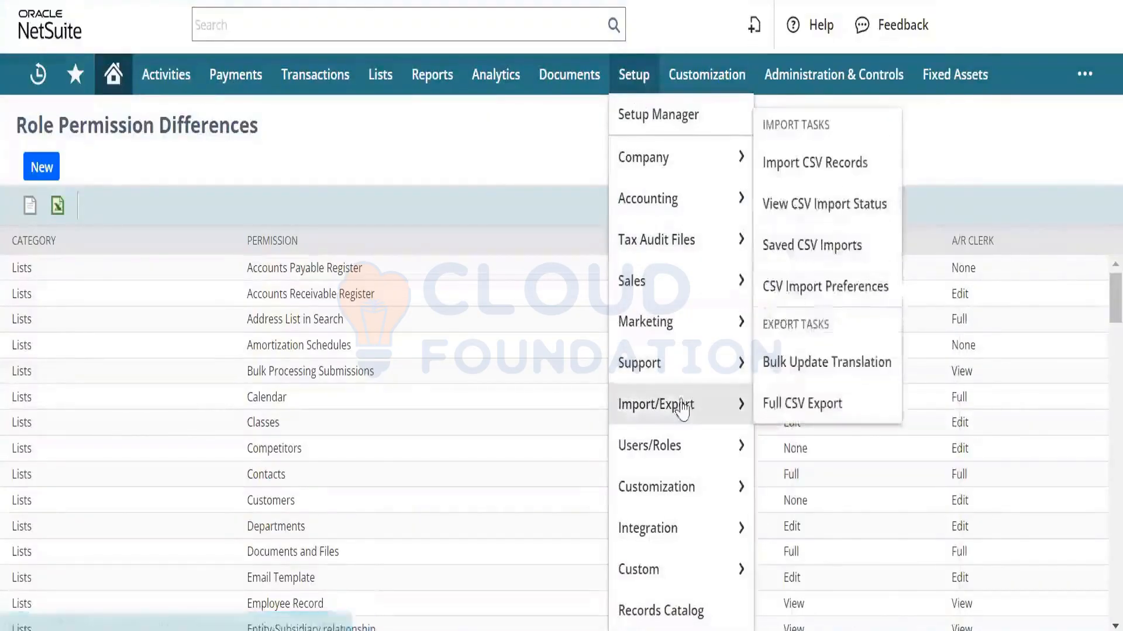
pyautogui.rightClick(826, 365)
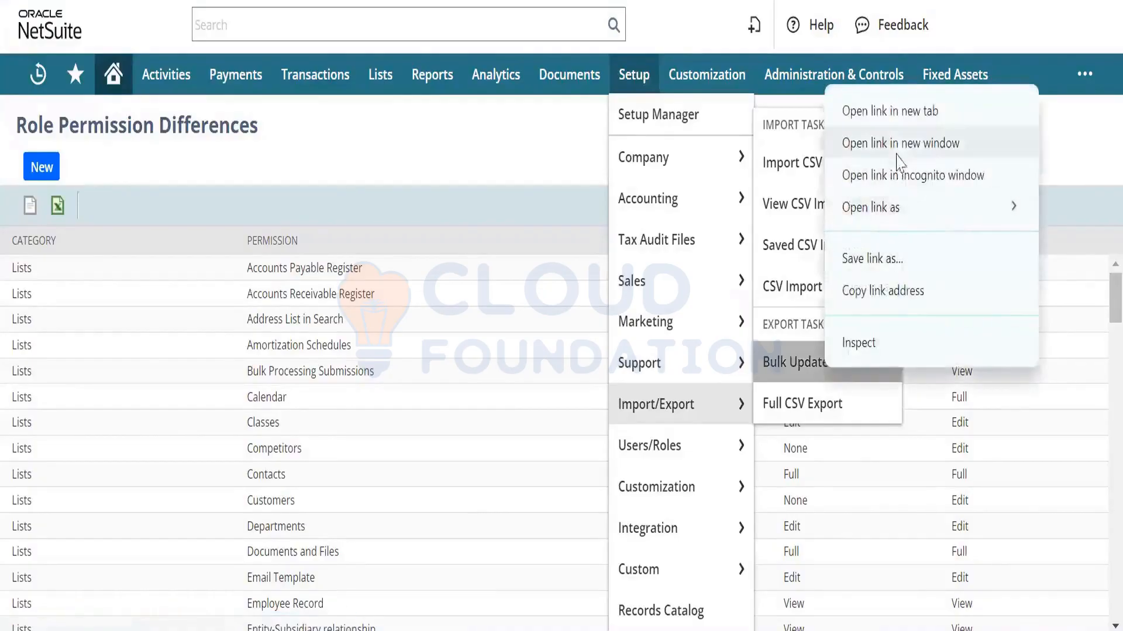
pyautogui.click(901, 115)
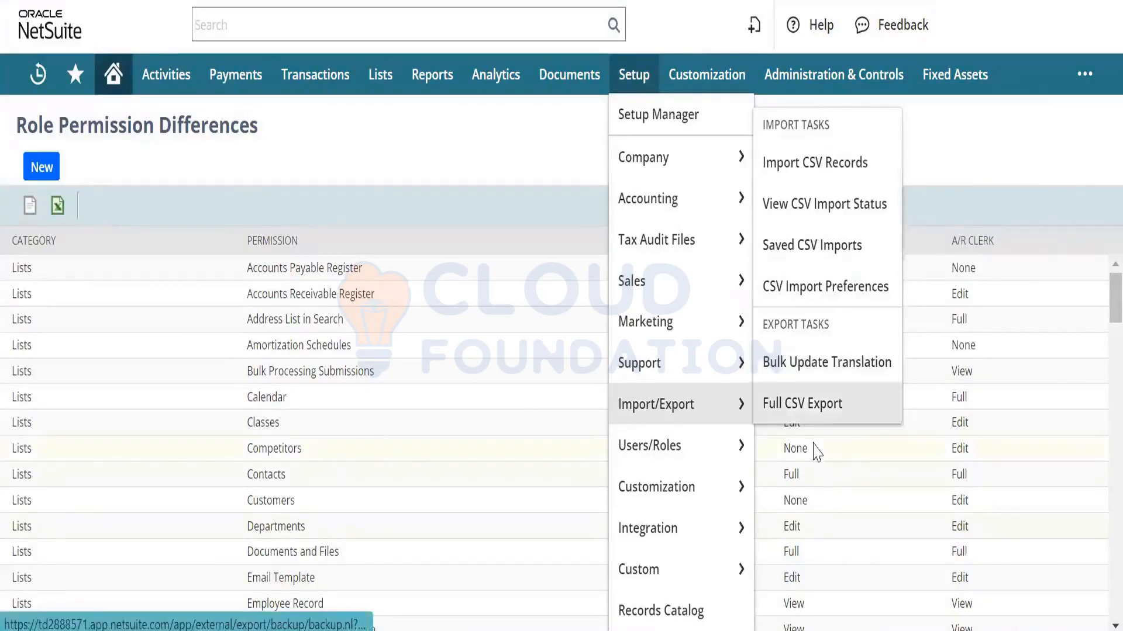
pyautogui.moveTo(707, 75)
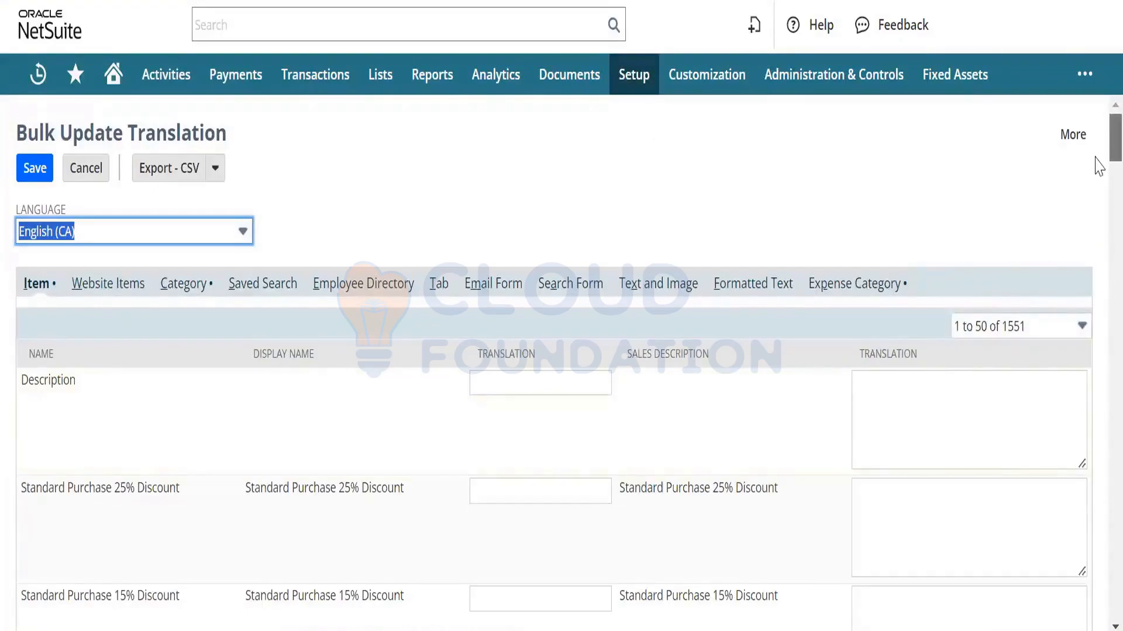
# - Look over the Bulk Update Translation page and return to the BMW A/P Clerk role record
pyautogui.scroll(-2, 1095, 168)
pyautogui.scroll(2, 1097, 146)
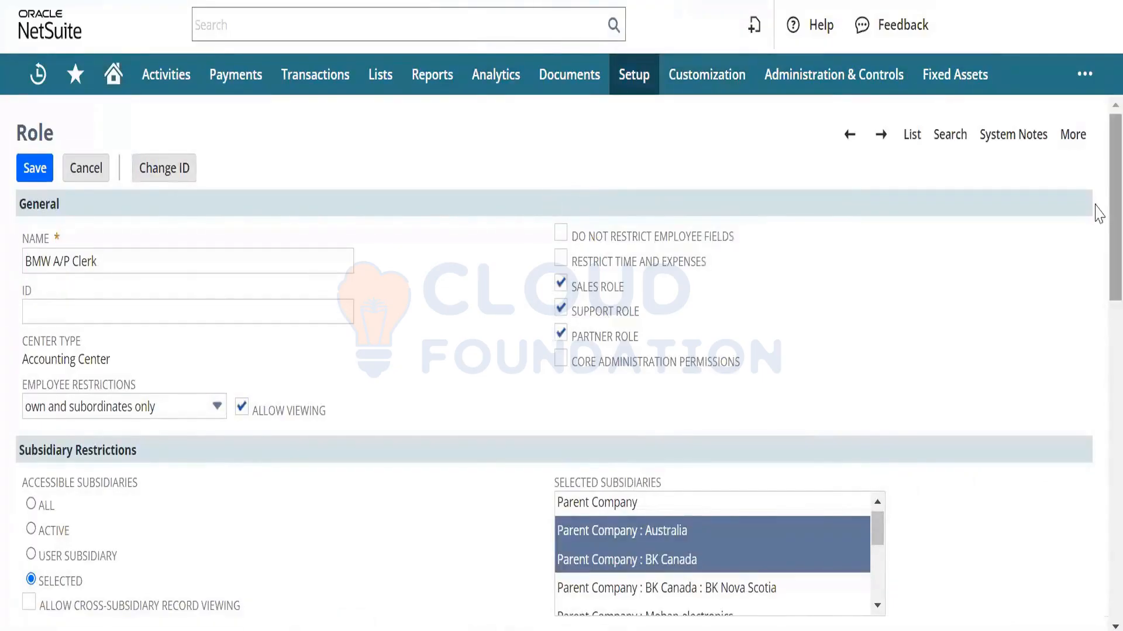
pyautogui.moveTo(1095, 212)
pyautogui.mouseDown()
pyautogui.moveTo(1096, 449)
pyautogui.moveTo(1096, 233)
pyautogui.mouseUp()
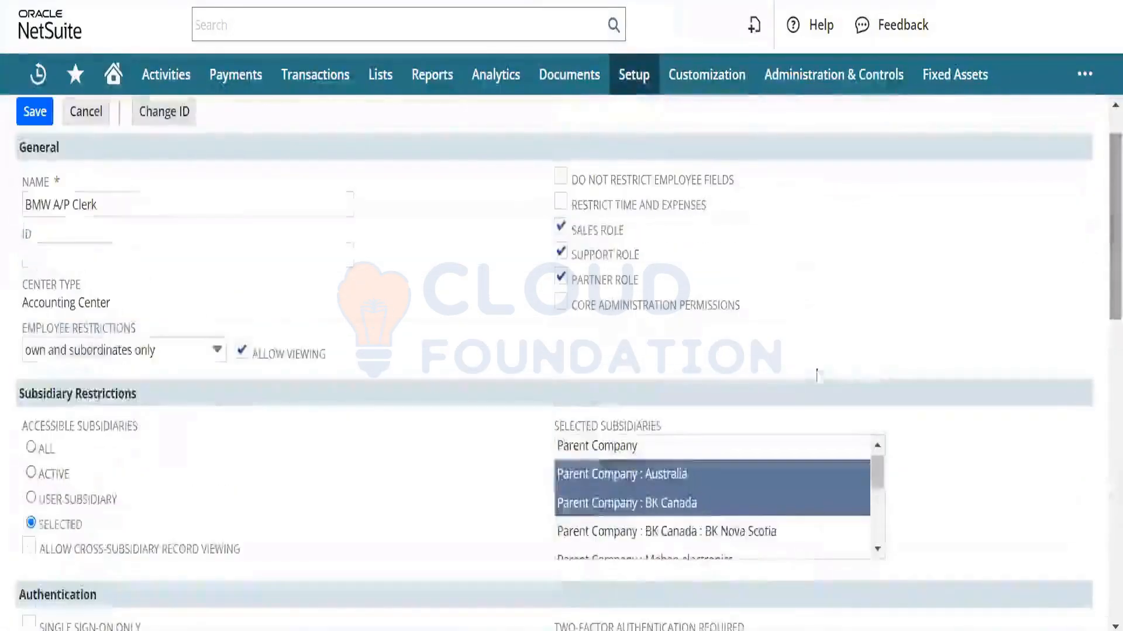
# - Open the Marketing Preferences page in a new browser tab
pyautogui.moveTo(634, 76)
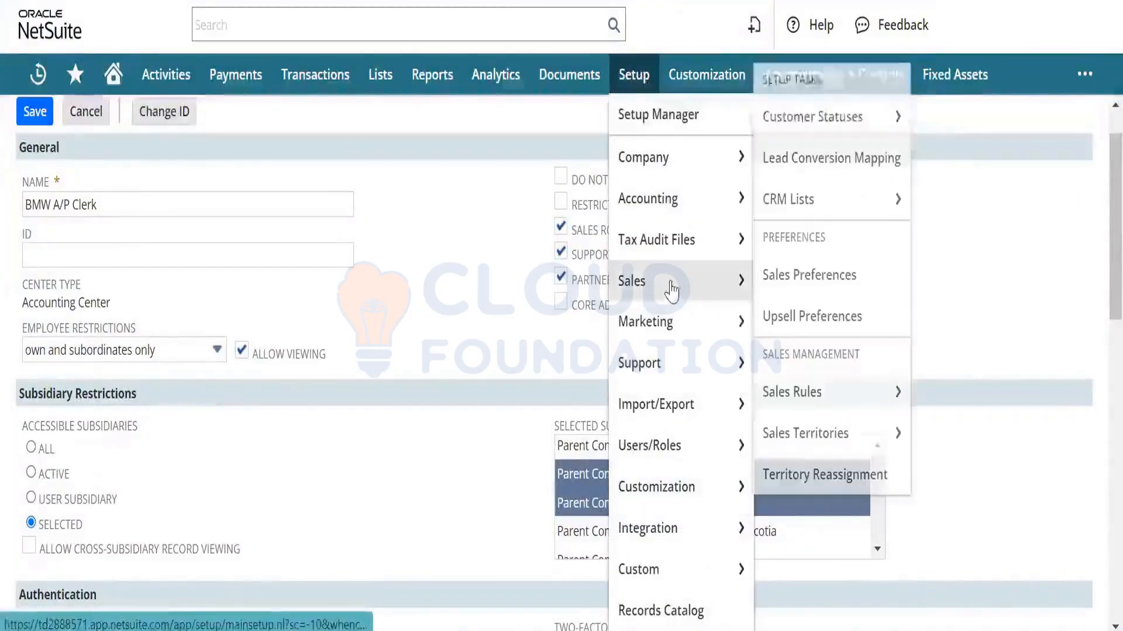
pyautogui.moveTo(678, 346)
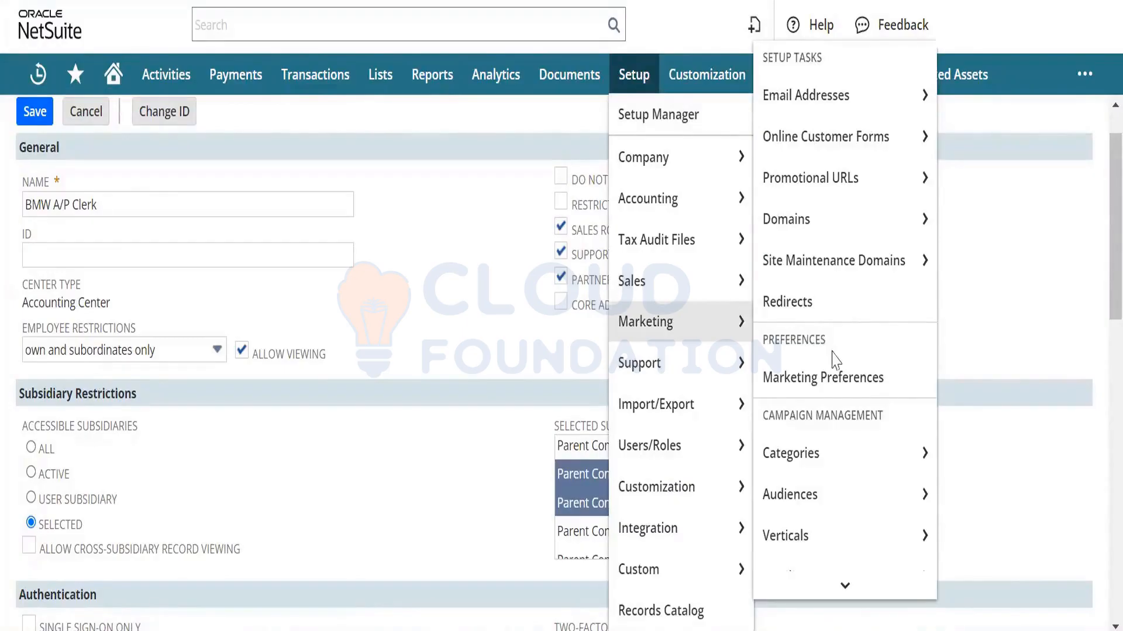
pyautogui.rightClick(840, 377)
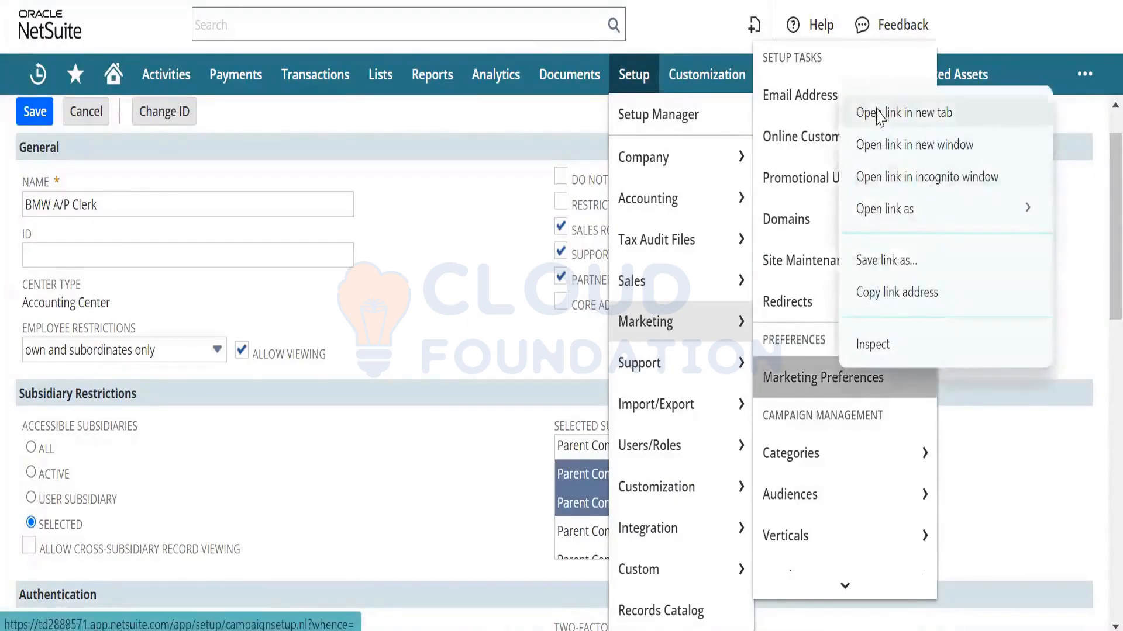
pyautogui.click(903, 113)
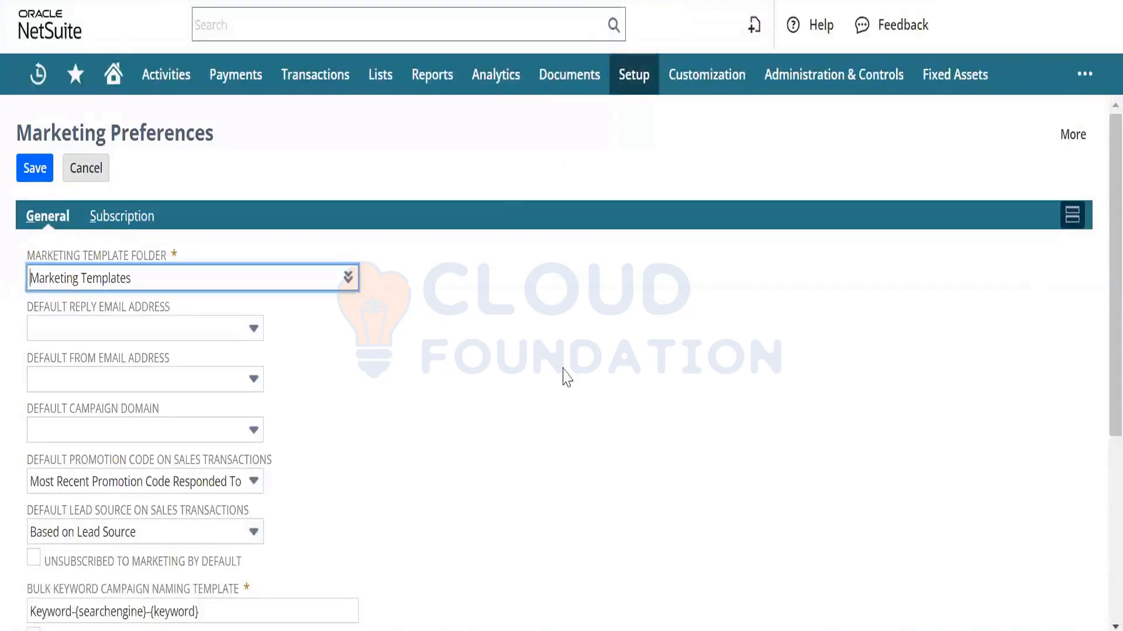
# - Review the General settings on the Marketing Preferences page, from the template folder down to the sales rep notification templates
pyautogui.scroll(-4, 1098, 286)
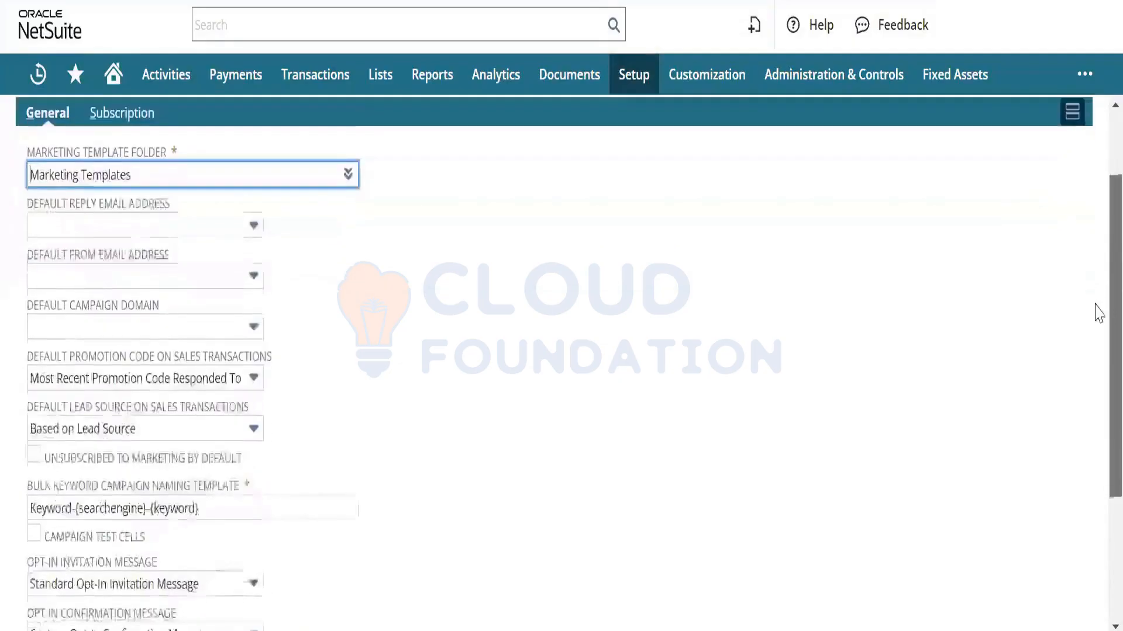
pyautogui.scroll(-1, 1097, 403)
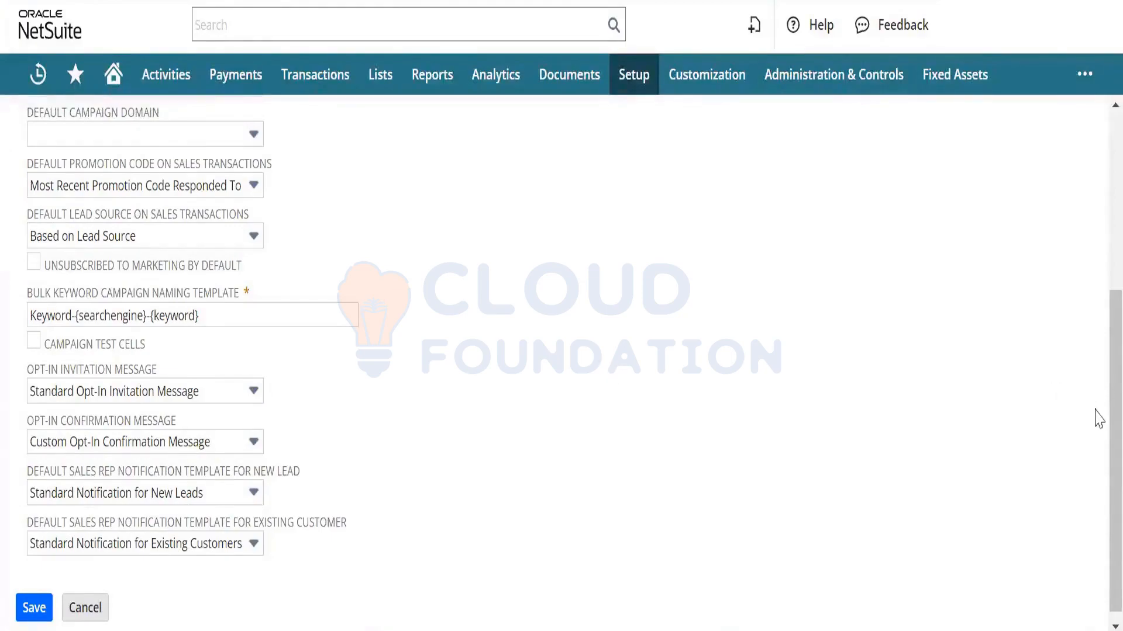
pyautogui.scroll(1, 1098, 424)
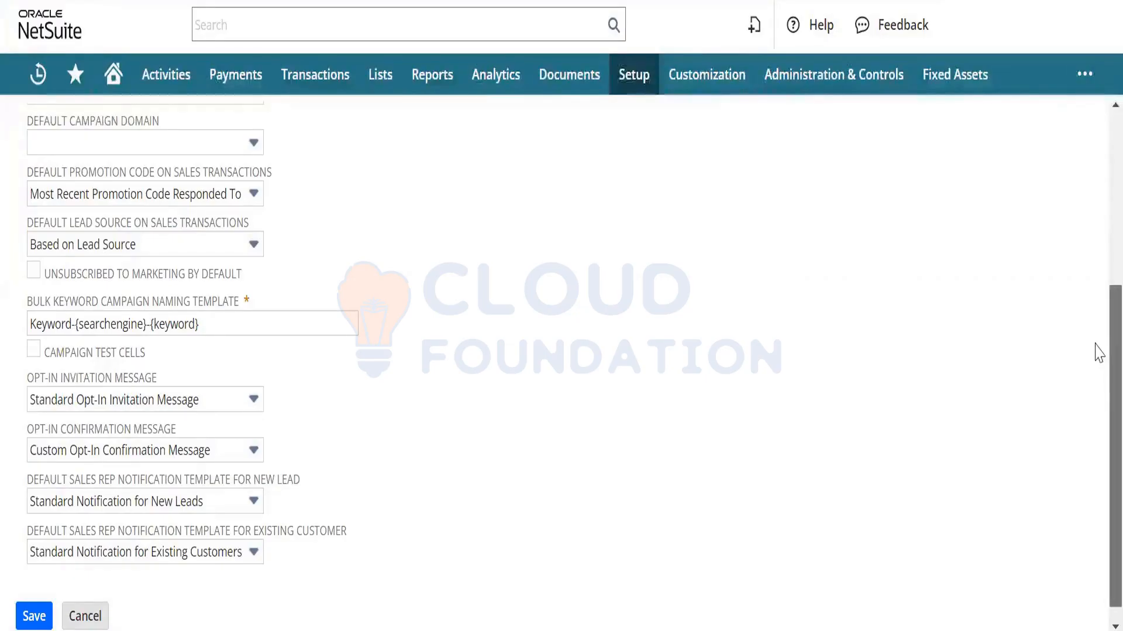
pyautogui.scroll(5, 1095, 351)
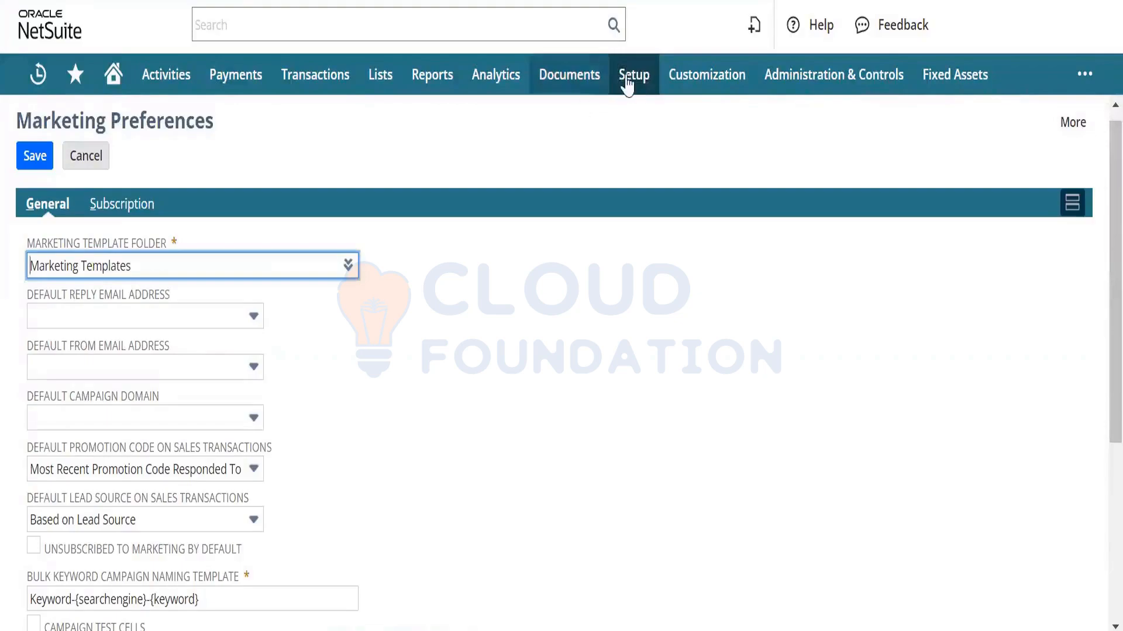
# - Open the Online Customer Forms list from the marketing setup tasks in a new browser tab
pyautogui.moveTo(634, 79)
pyautogui.moveTo(710, 318)
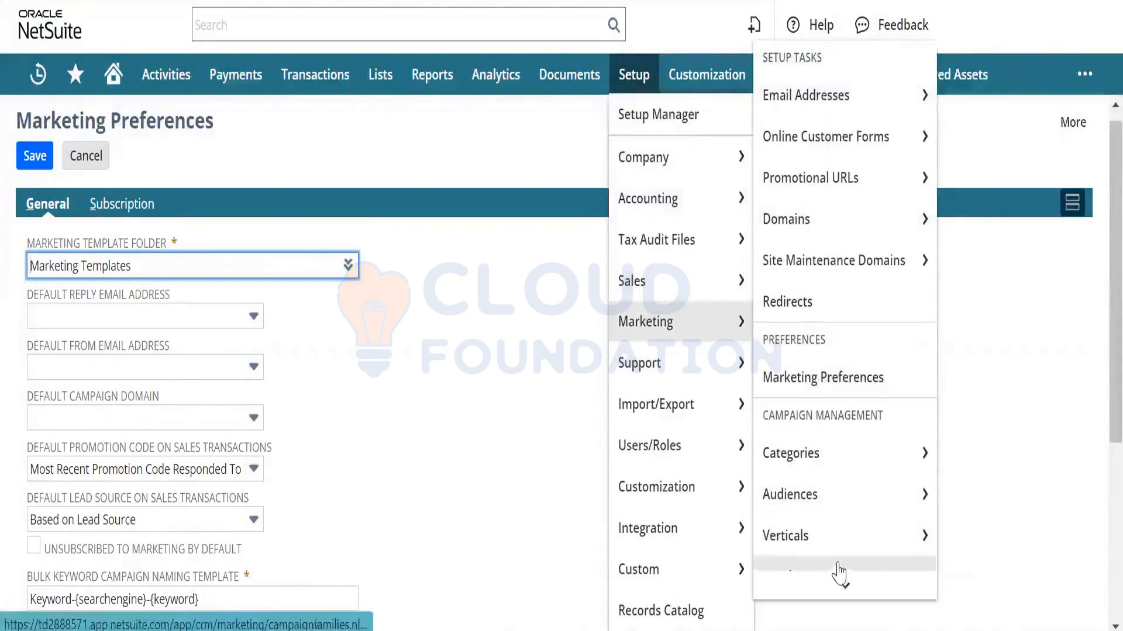
pyautogui.moveTo(840, 577)
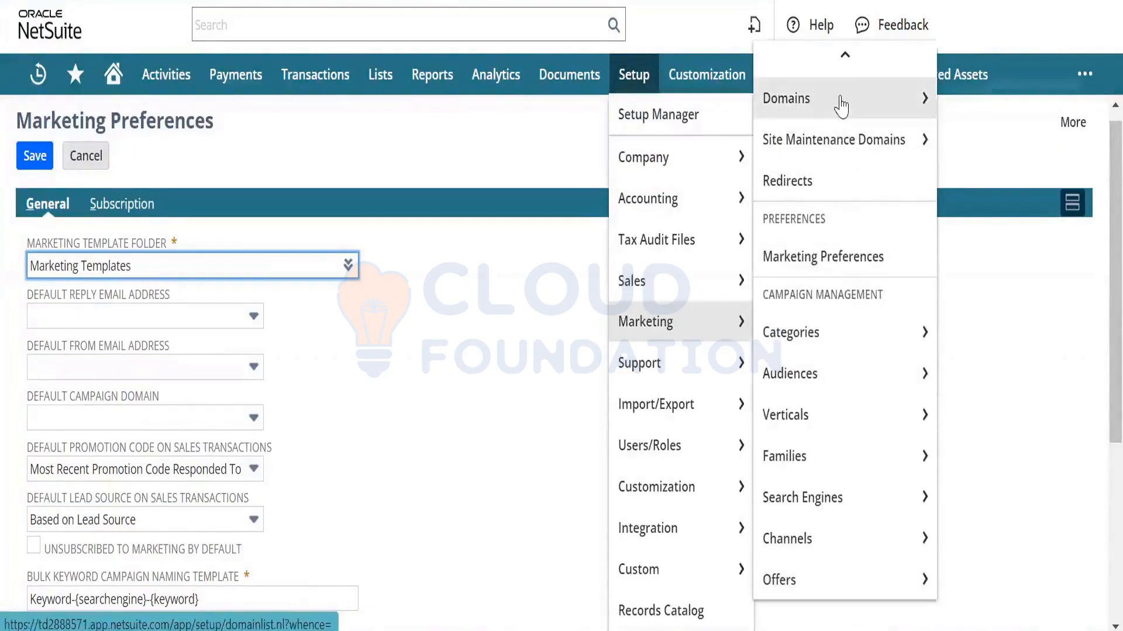
pyautogui.moveTo(845, 64)
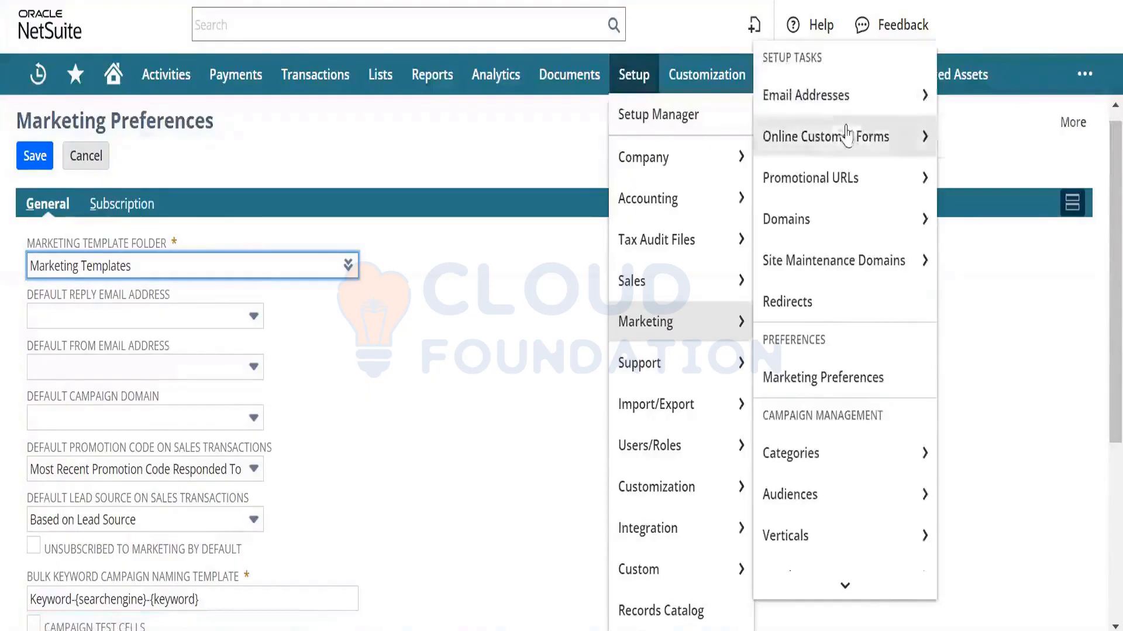
pyautogui.moveTo(848, 133)
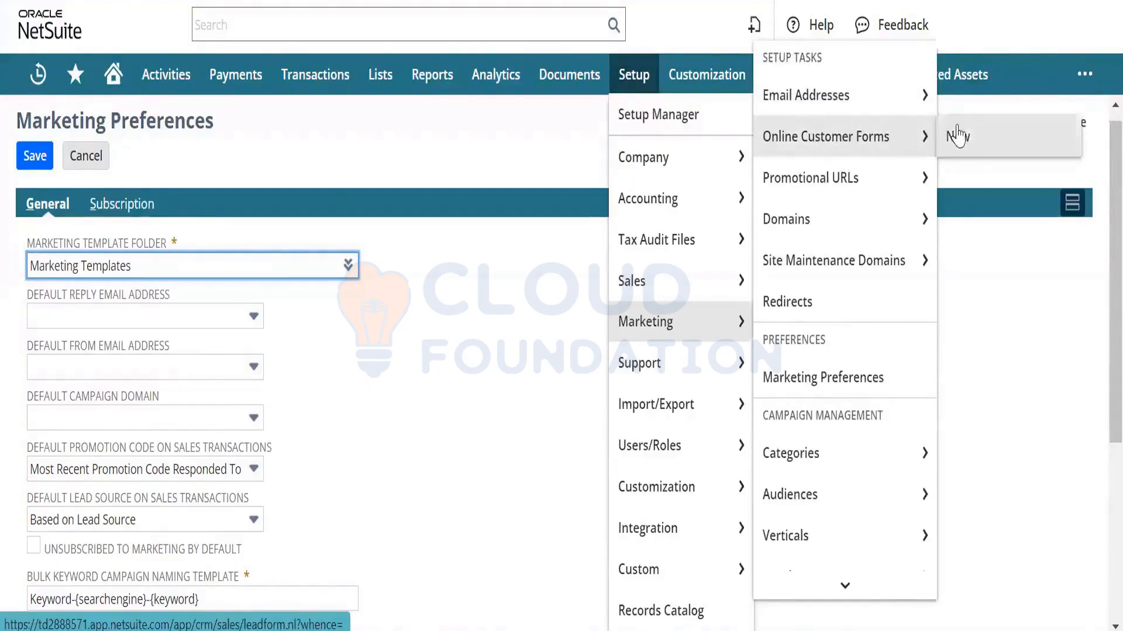
pyautogui.rightClick(876, 140)
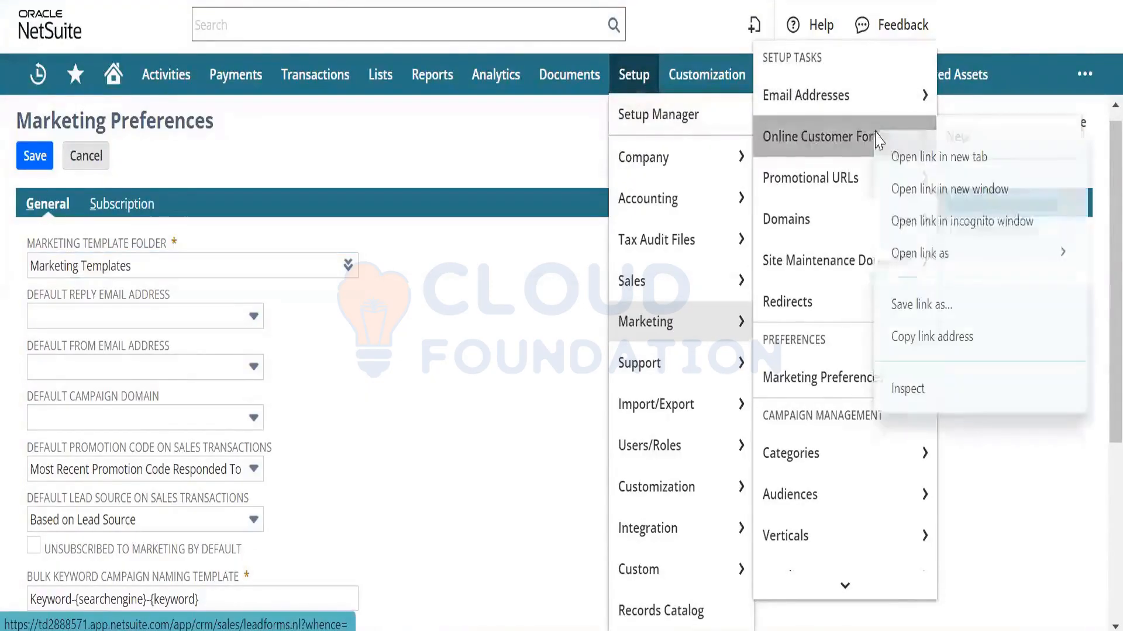
pyautogui.click(893, 153)
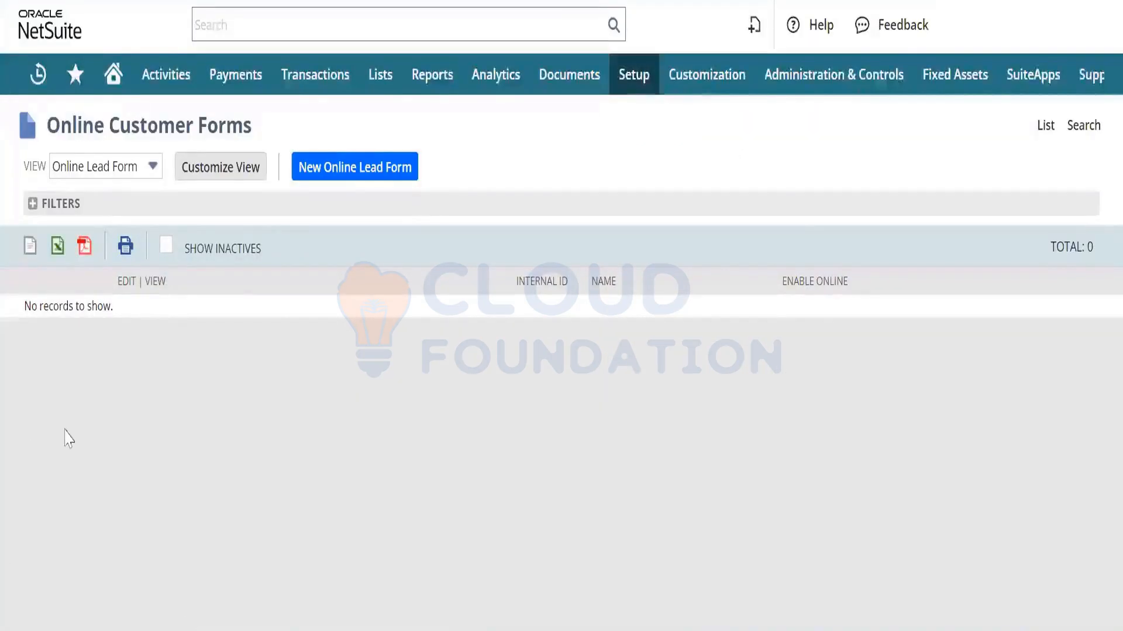
# - Start a new online lead form and title it "Lead Generation Form"
pyautogui.click(344, 169)
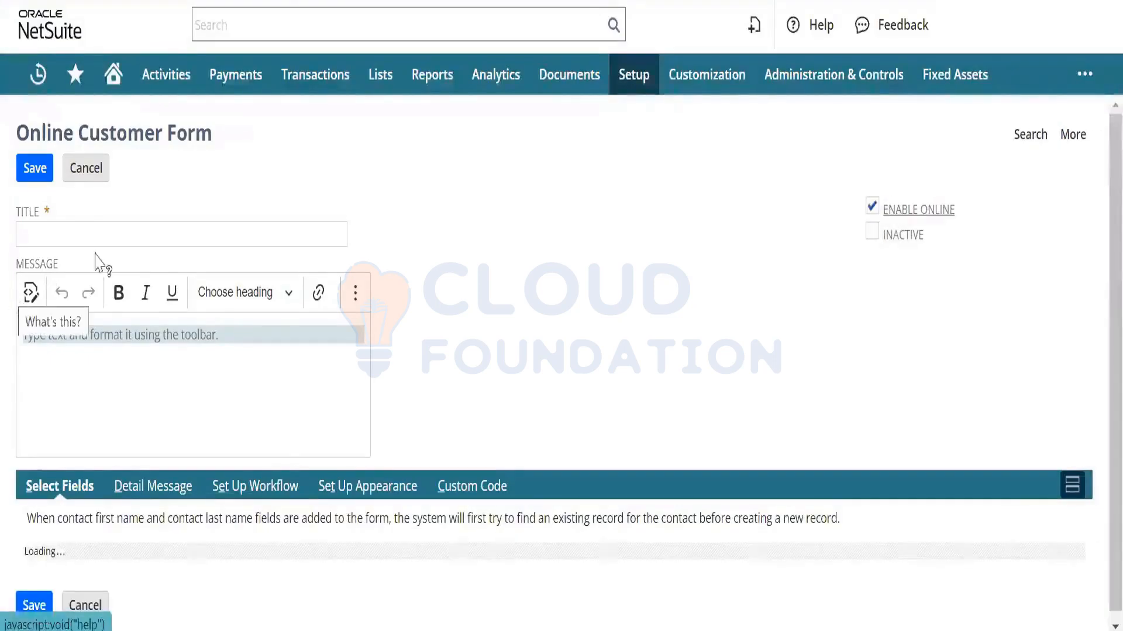
pyautogui.click(122, 235)
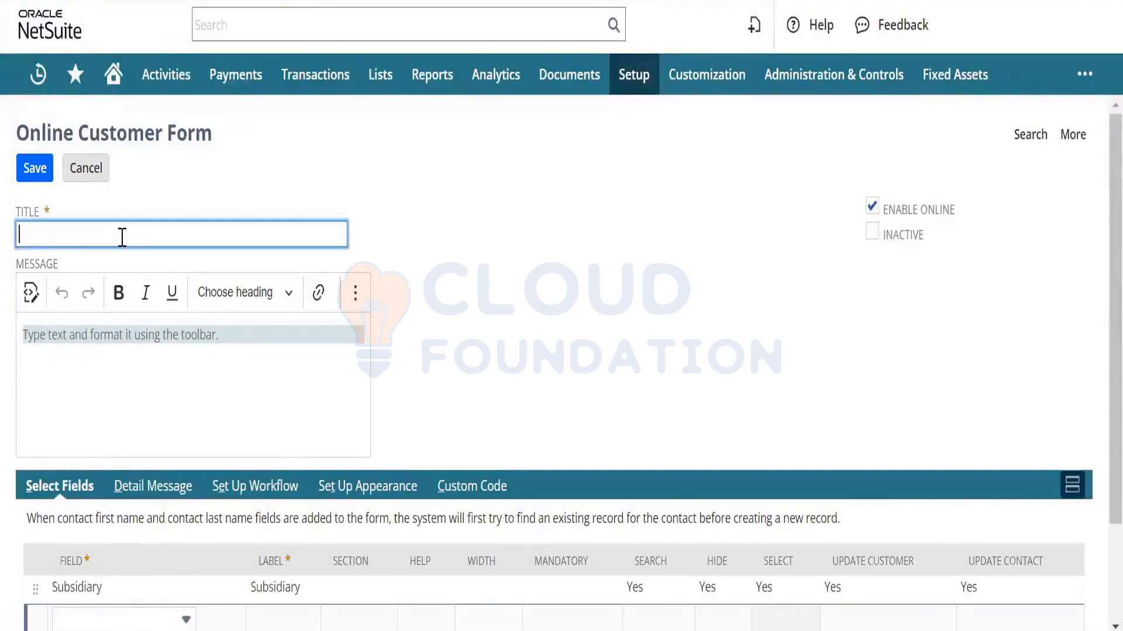
pyautogui.write('Lead Generat')
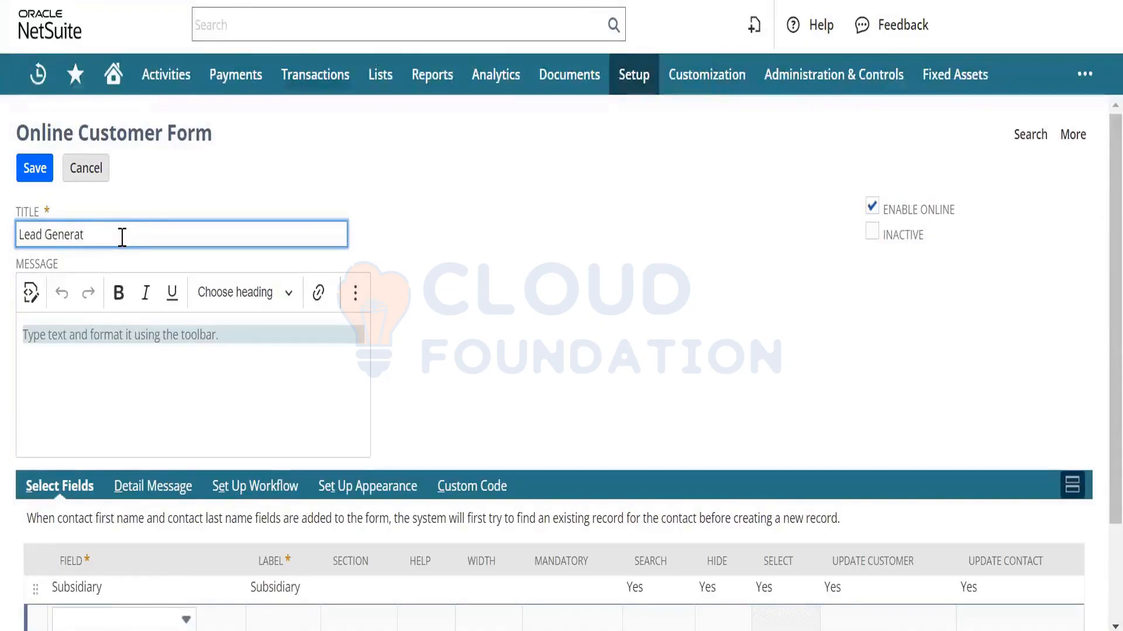
pyautogui.write('ion Form')
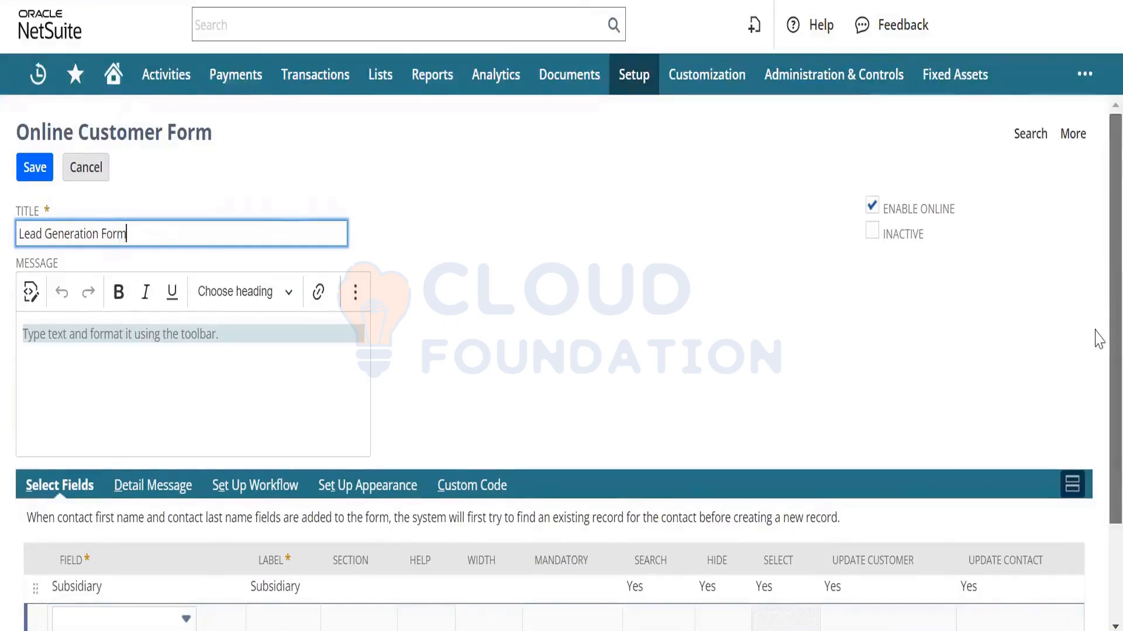
# - Enter "Thank you for your interest in our product" as the form's message
pyautogui.scroll(-2, 1098, 281)
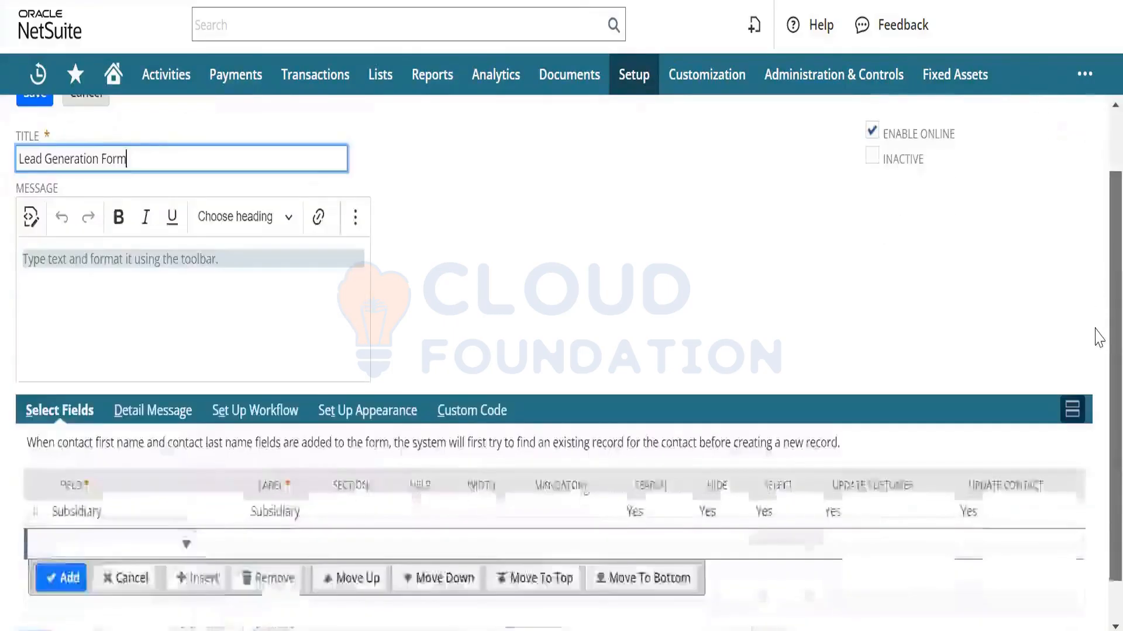
pyautogui.click(174, 283)
pyautogui.write('Thank ')
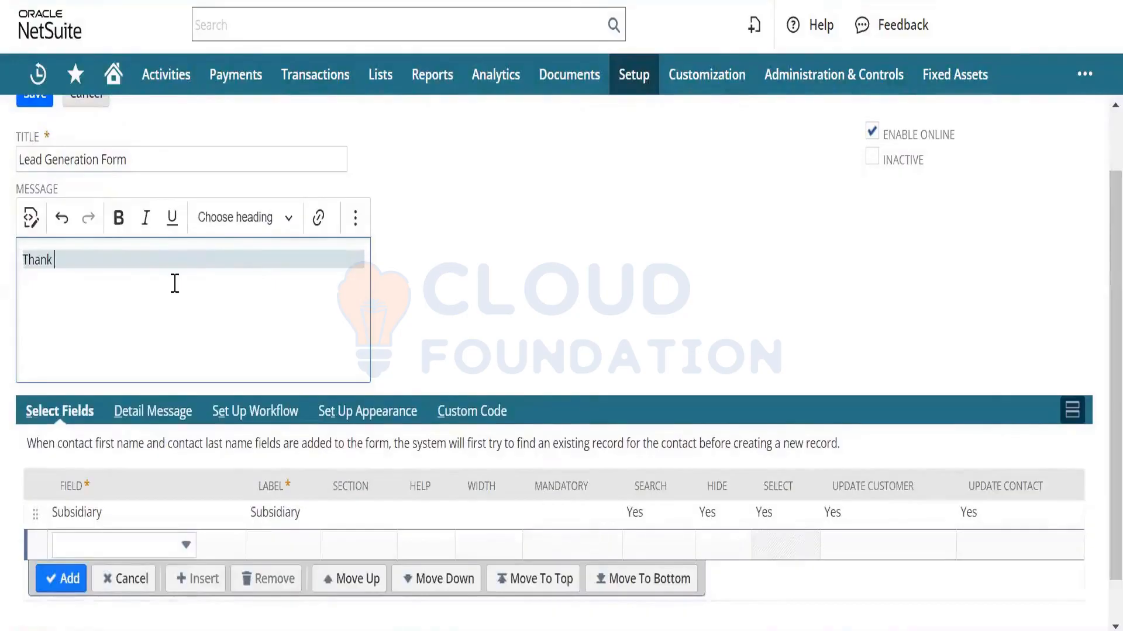
pyautogui.write('you for your interest i')
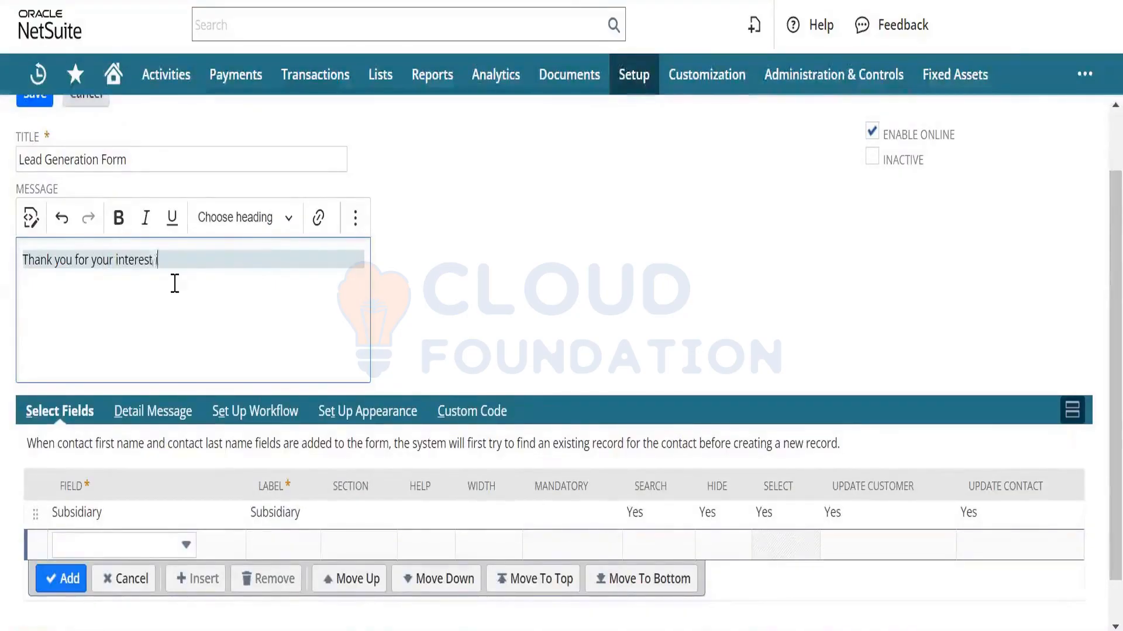
pyautogui.write('n our produt')
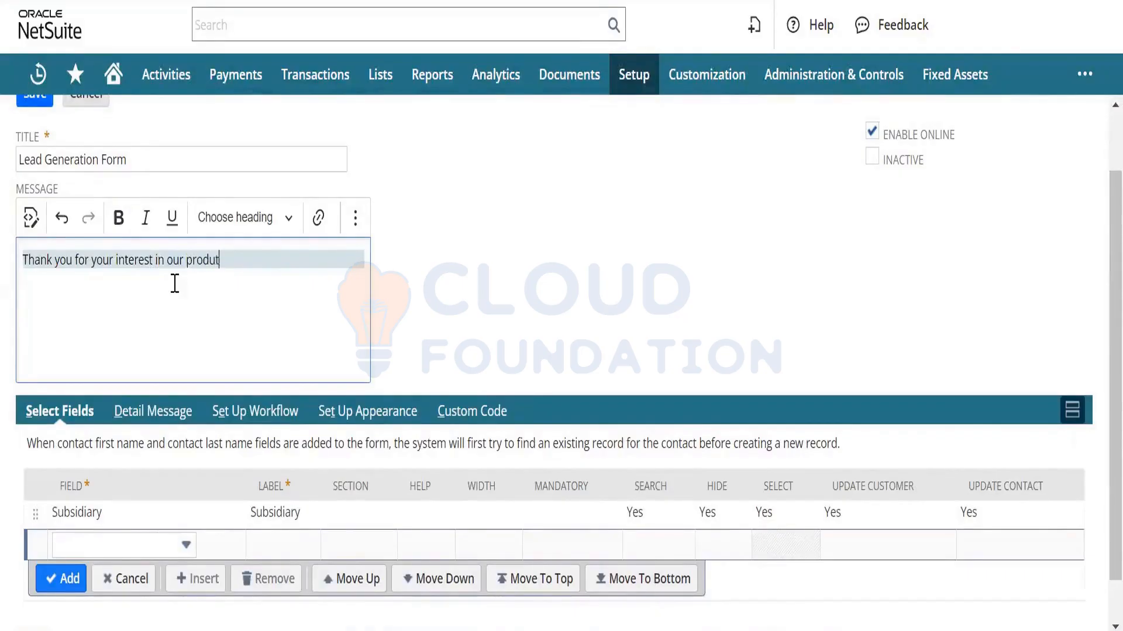
pyautogui.press('BackSpace')
pyautogui.write('c')
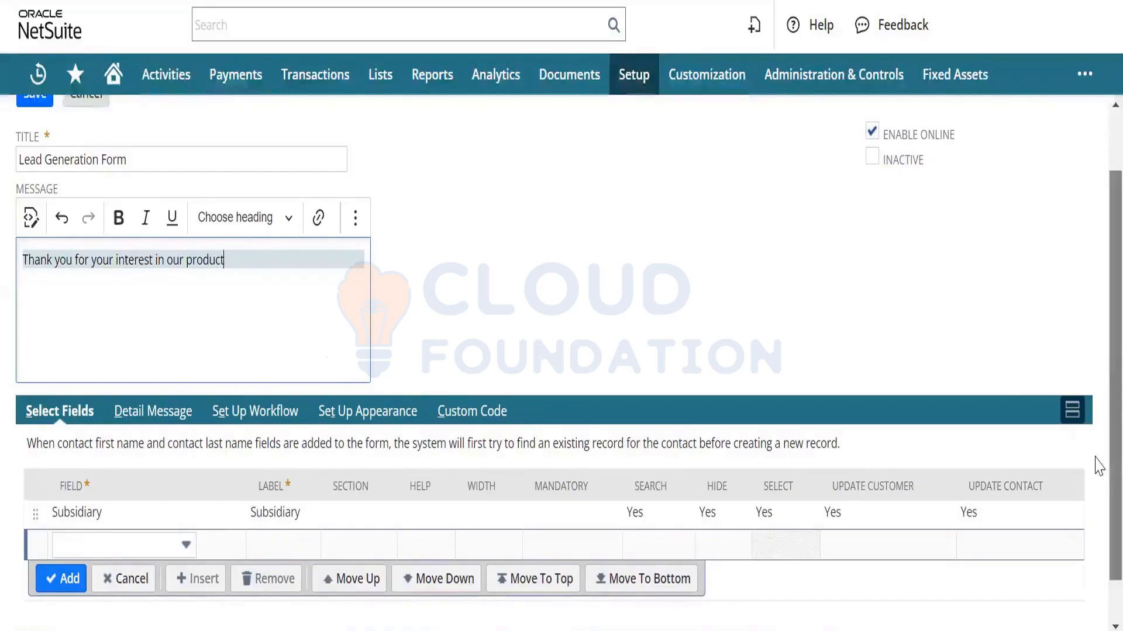
# - Add the First Name field to the lead form's field list and make it mandatory
pyautogui.scroll(-1, 1098, 503)
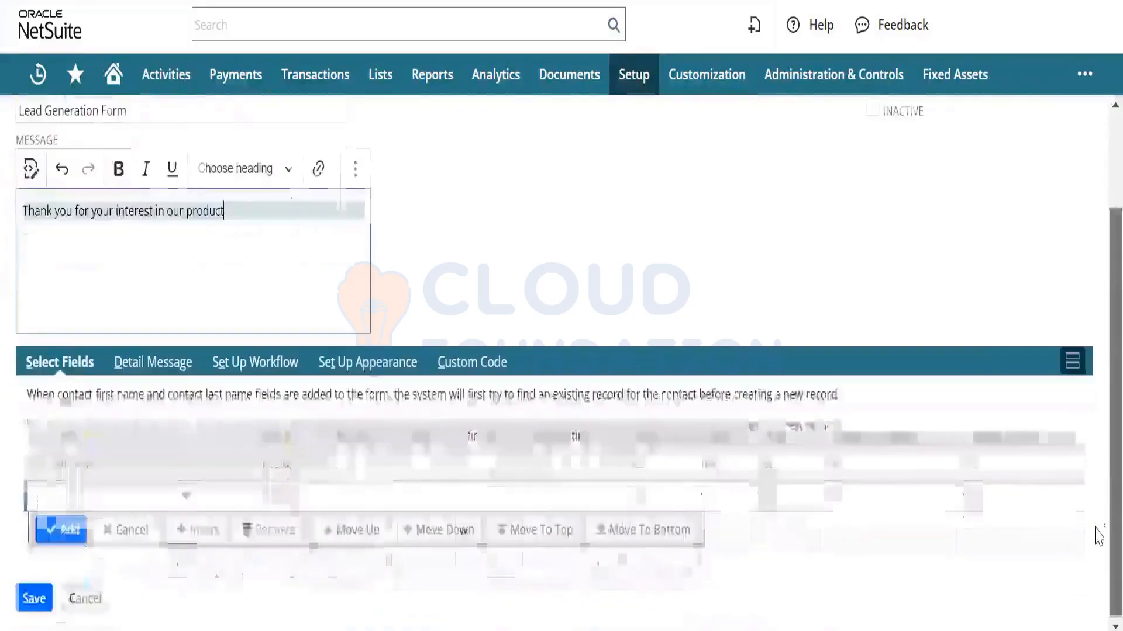
pyautogui.click(140, 503)
pyautogui.write('First Name')
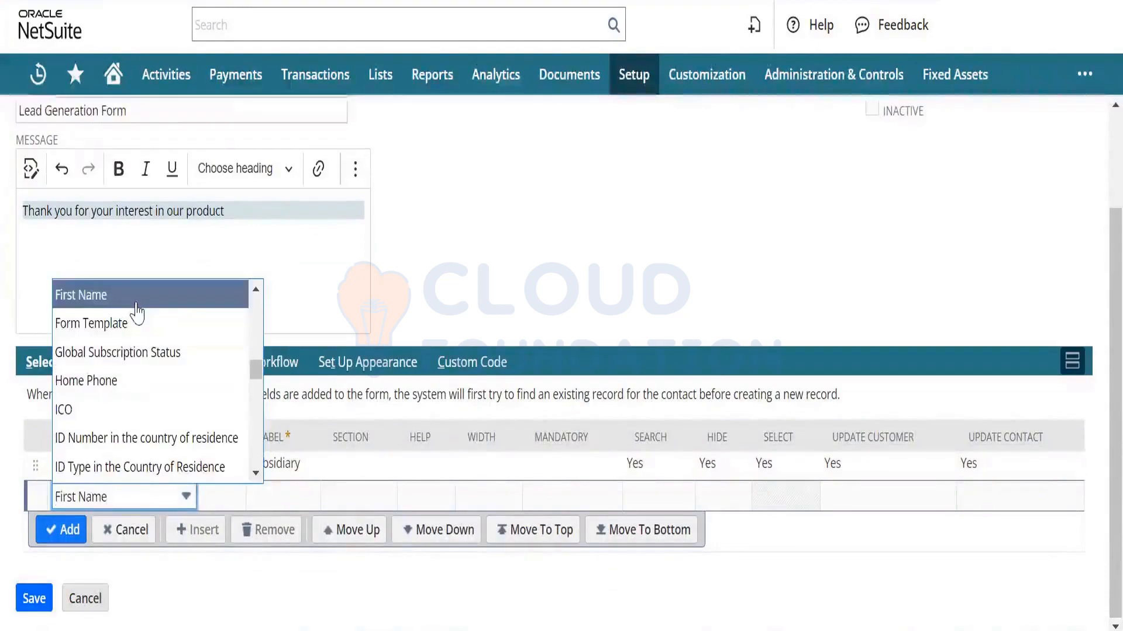
pyautogui.click(136, 297)
pyautogui.press('Tab')
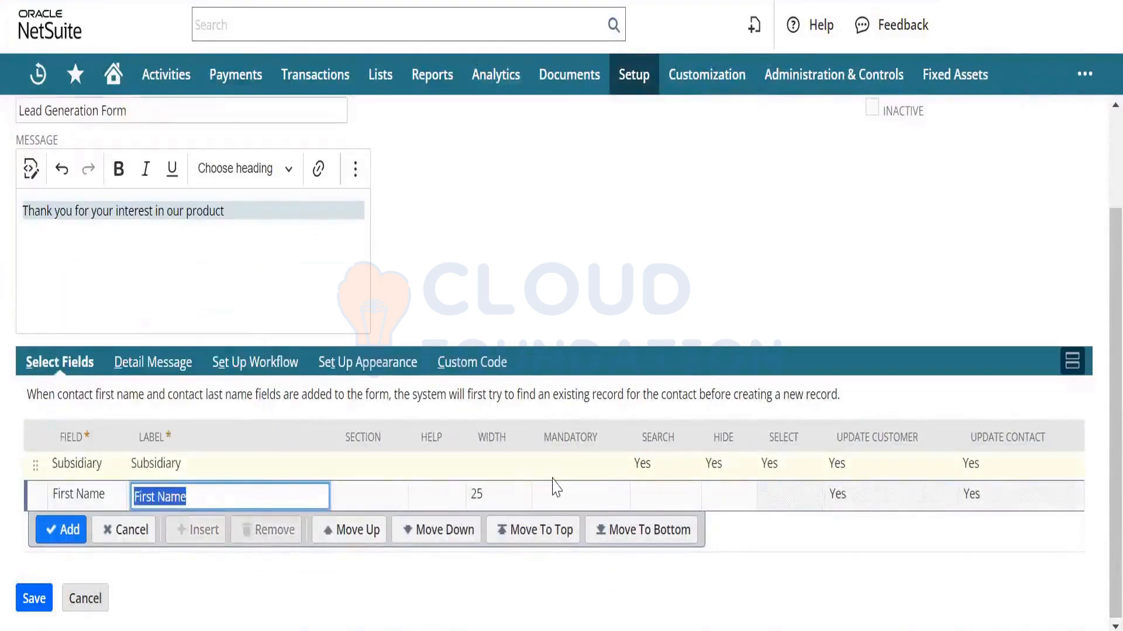
pyautogui.click(542, 497)
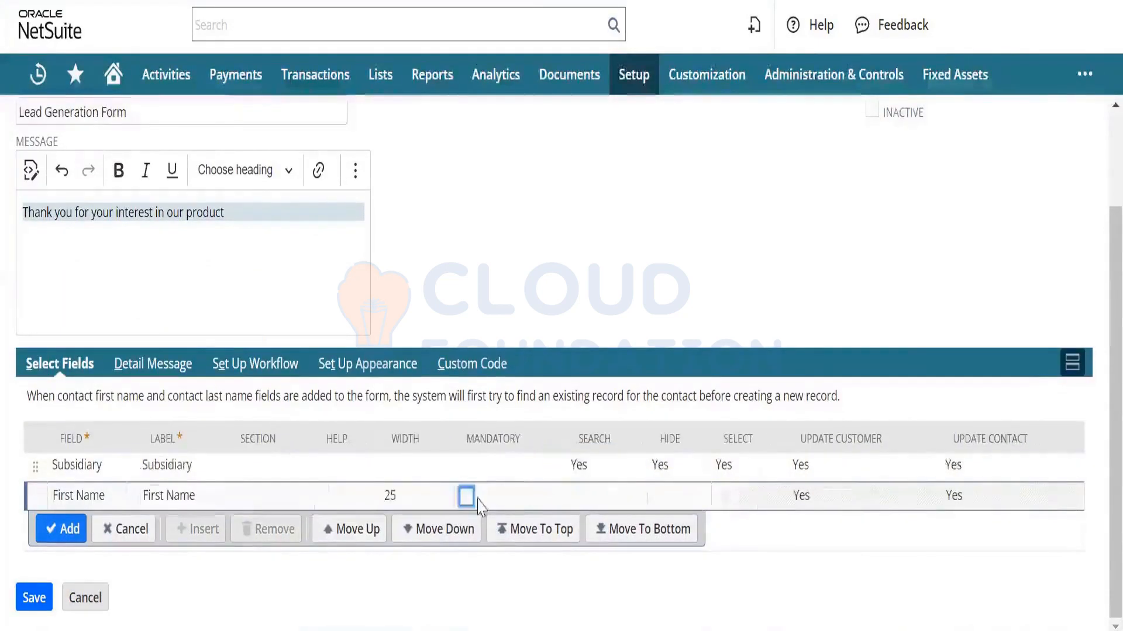
pyautogui.click(466, 497)
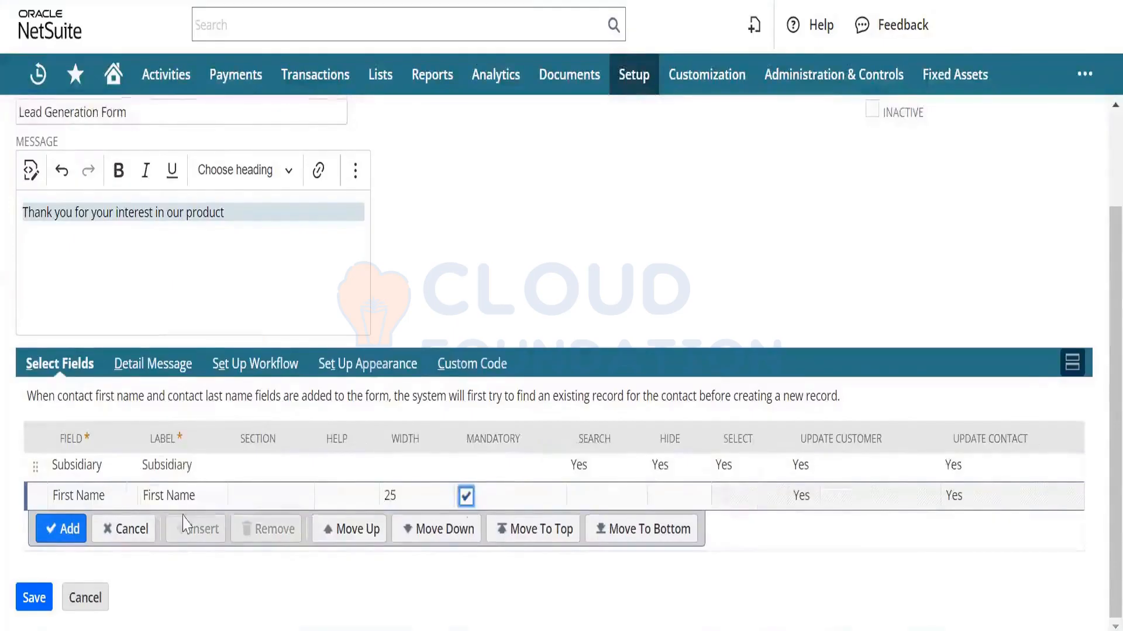
pyautogui.click(77, 532)
# - Add the Last Name field to the form below First Name
pyautogui.click(103, 529)
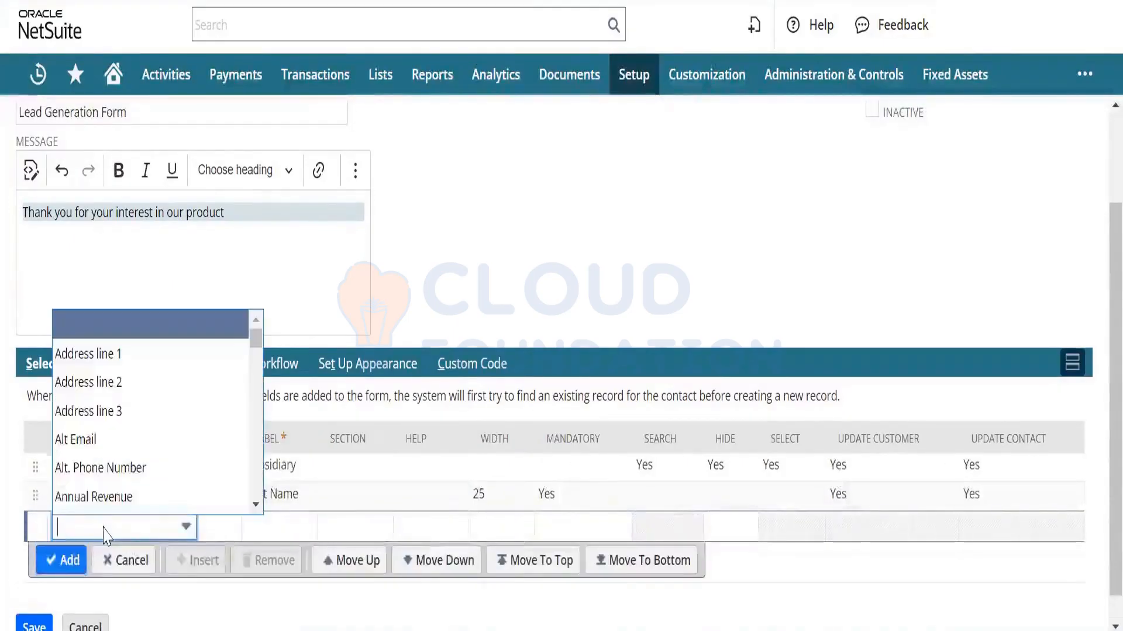
pyautogui.write('las')
pyautogui.press('Down')
pyautogui.press('Tab')
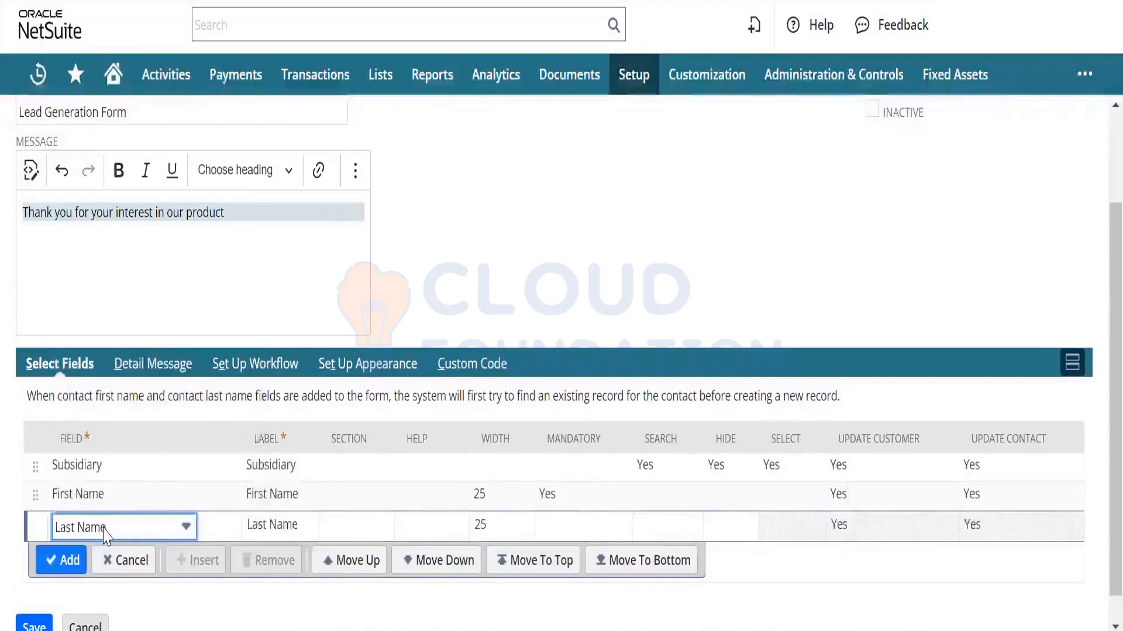
pyautogui.click(61, 563)
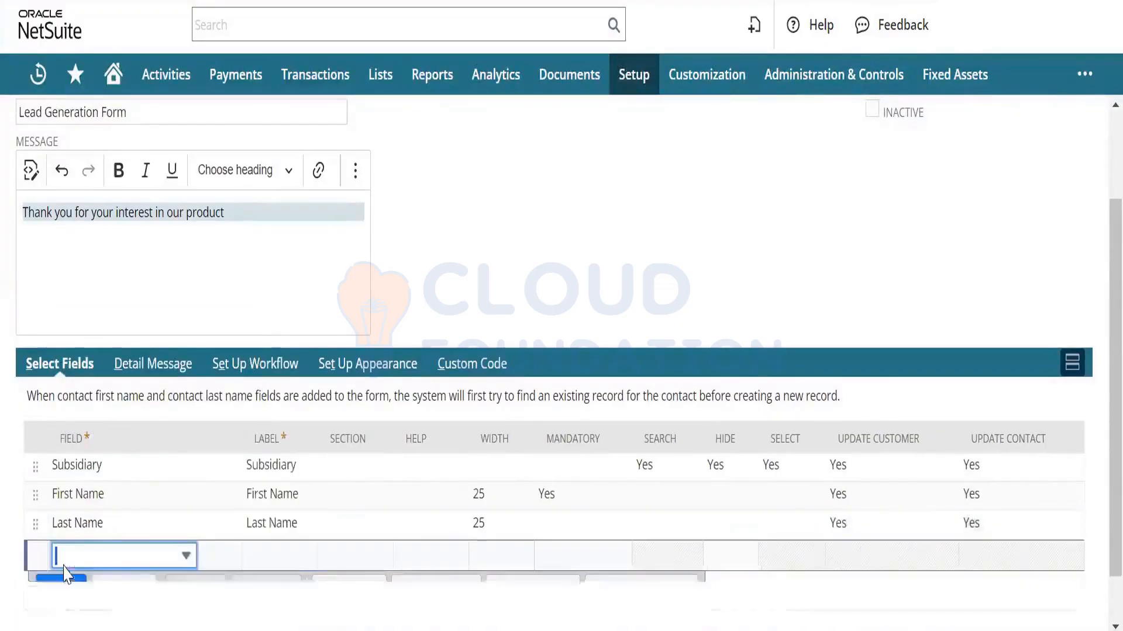
# - Add the Email field to the lead form's field list and make it mandatory
pyautogui.click(108, 564)
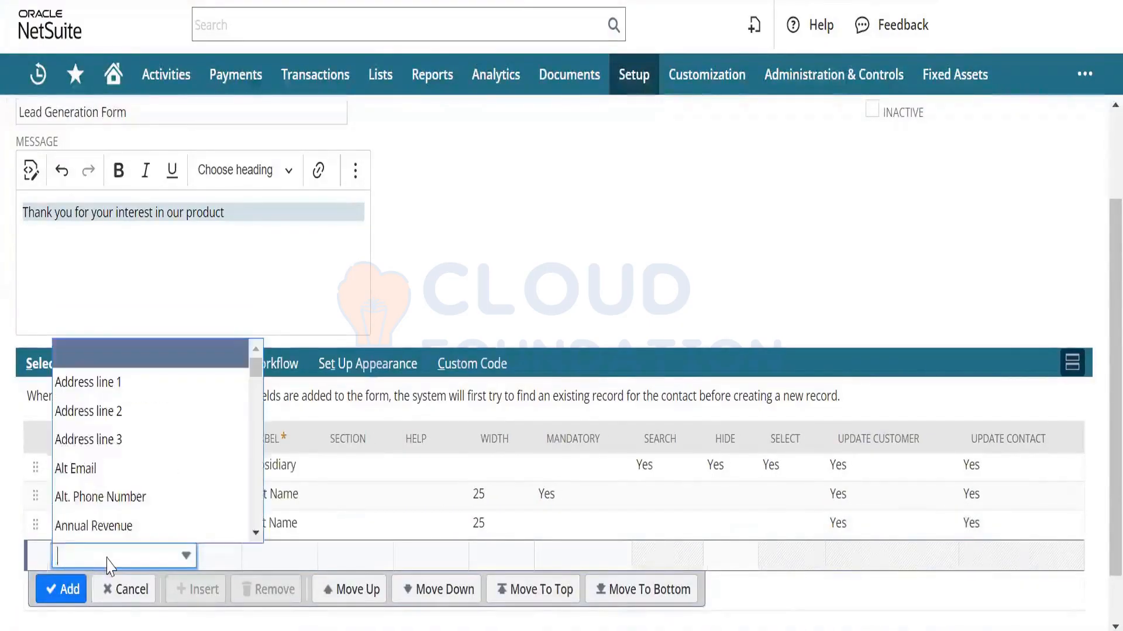
pyautogui.write('Email')
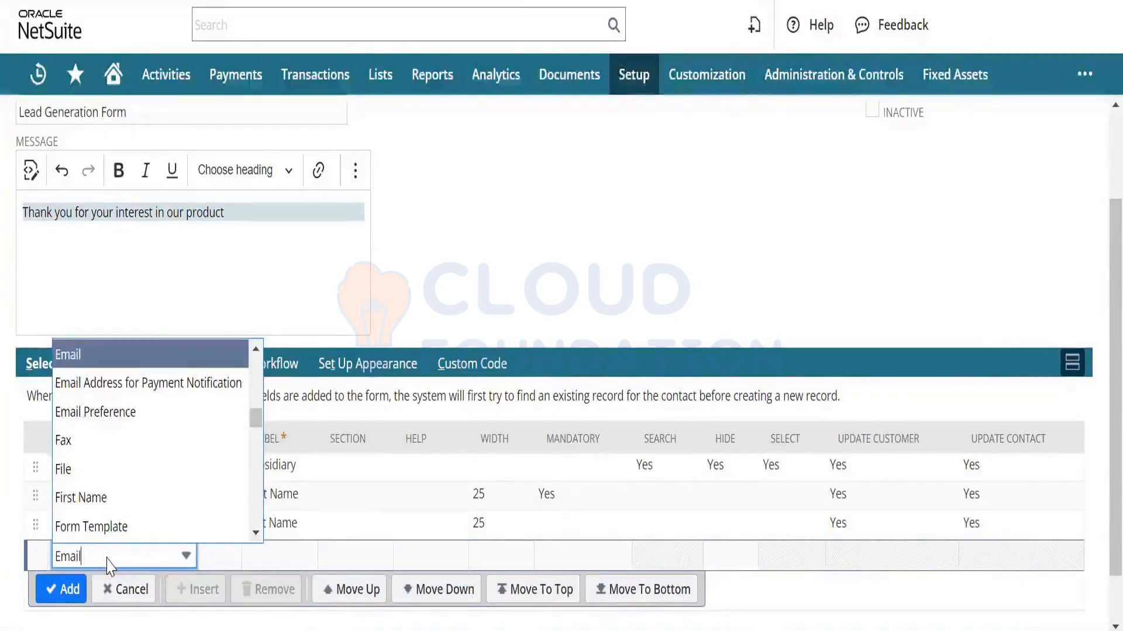
pyautogui.click(176, 355)
pyautogui.press('Tab')
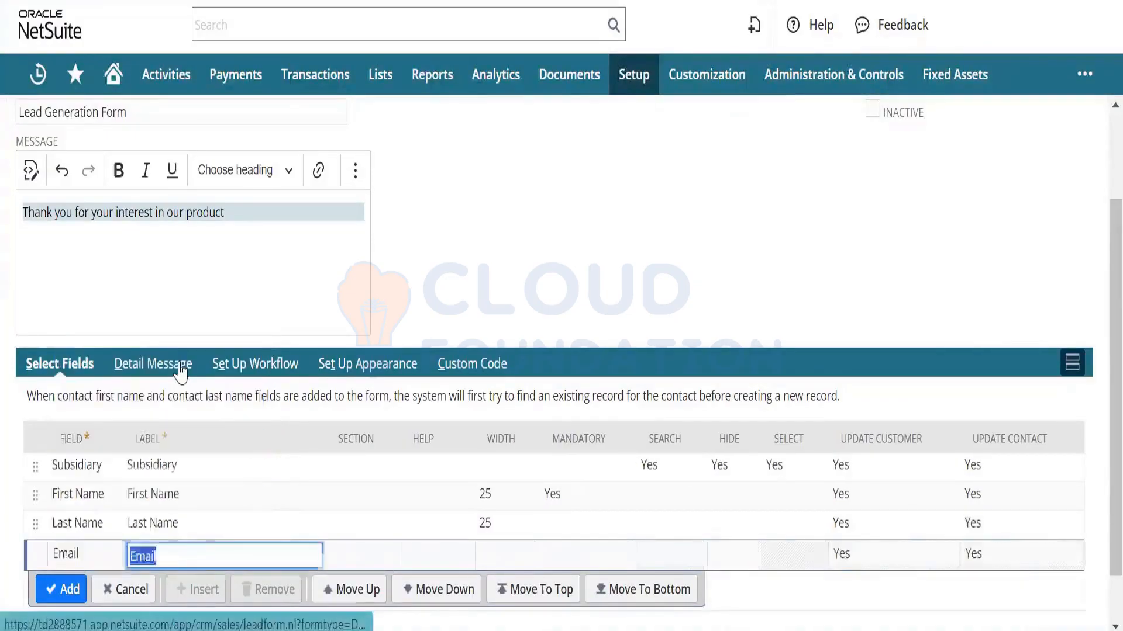
pyautogui.press('Tab')
pyautogui.press('Tab')
pyautogui.press('Tab')
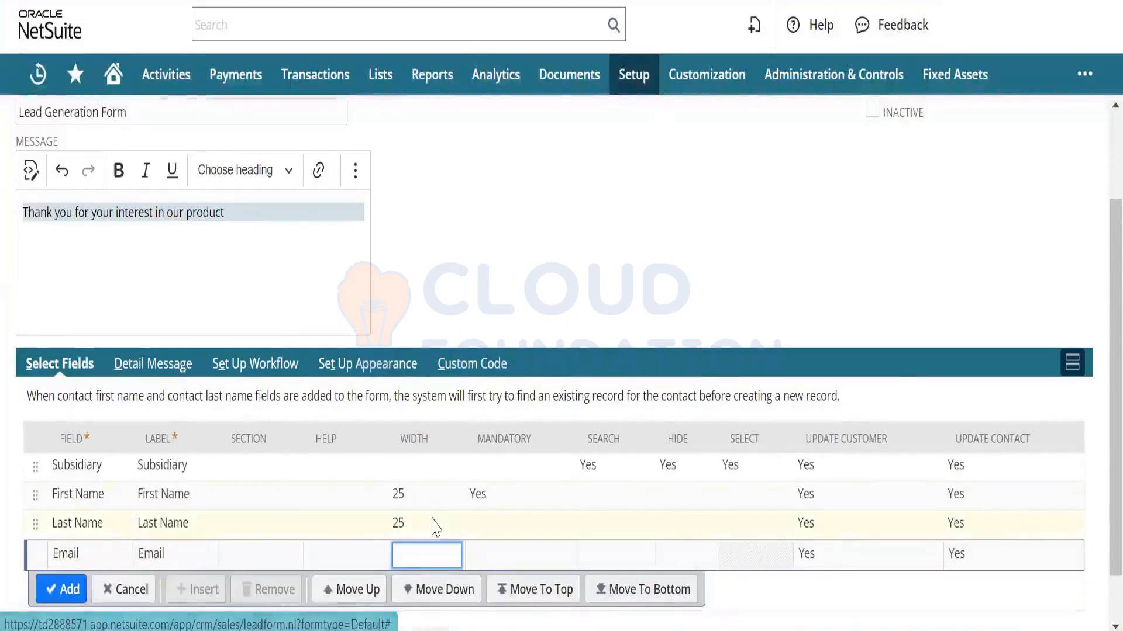
pyautogui.press('Tab')
pyautogui.click(475, 554)
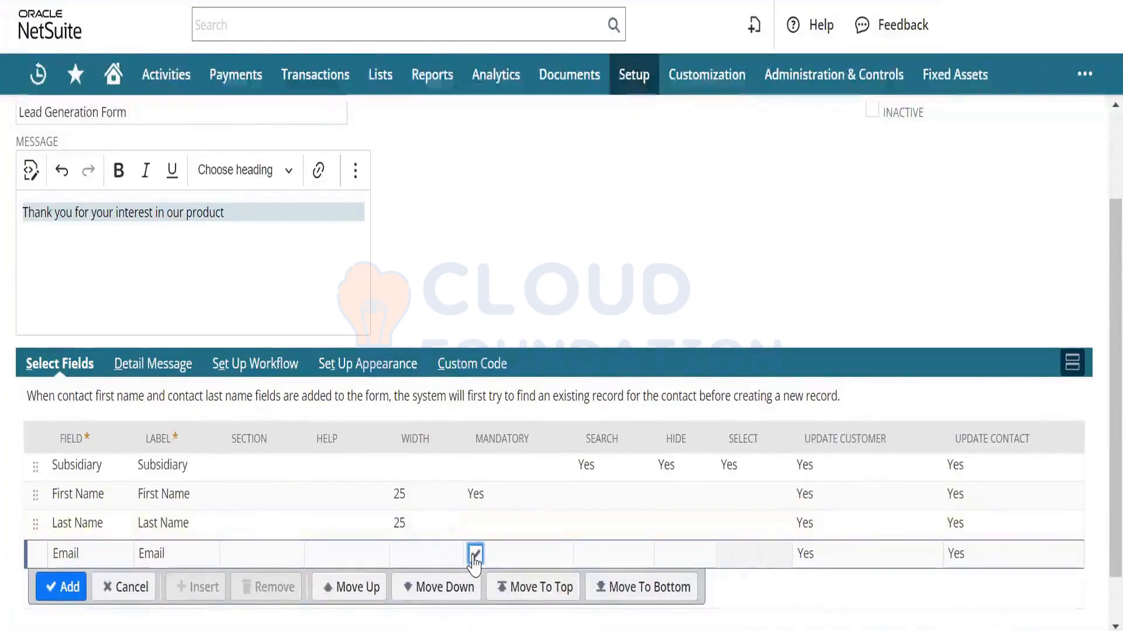
pyautogui.click(63, 587)
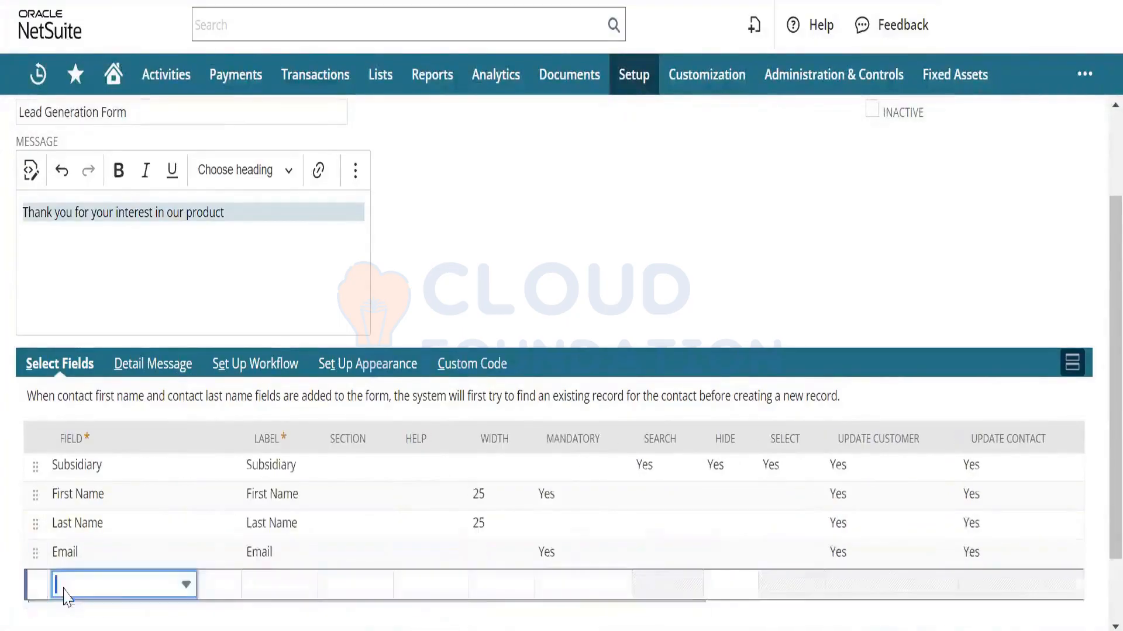
# - Add the Company Name field to the form below Email and make it mandatory
pyautogui.click(99, 585)
pyautogui.write('Company Name')
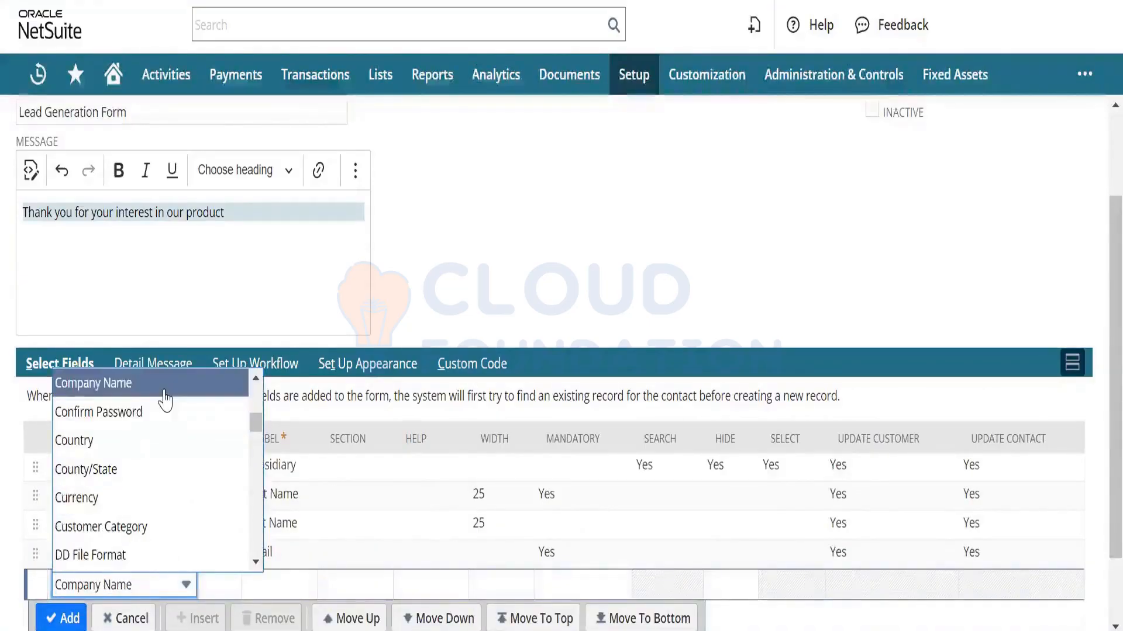
pyautogui.click(164, 388)
pyautogui.press('Tab')
pyautogui.press('Tab')
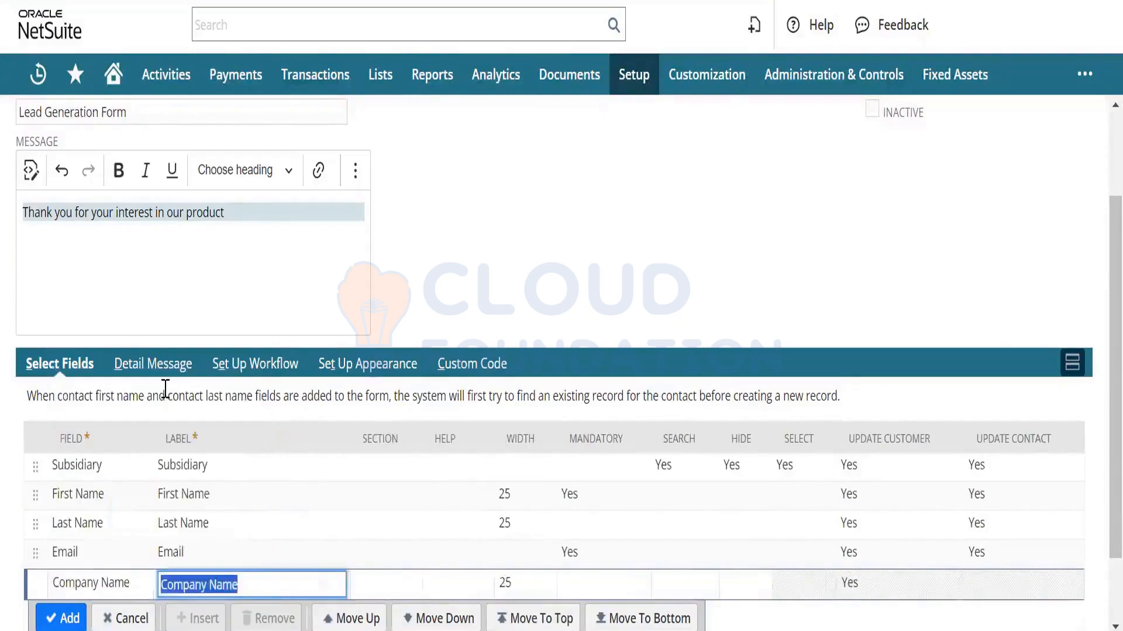
pyautogui.press('Tab')
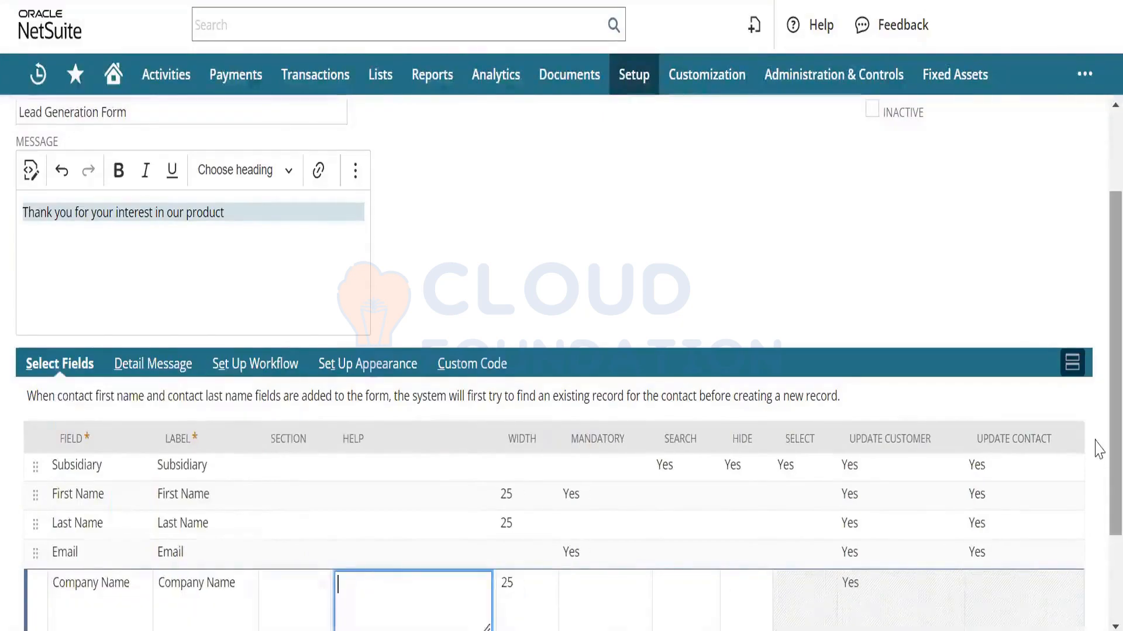
pyautogui.moveTo(1111, 453); pyautogui.dragTo(1111, 547)
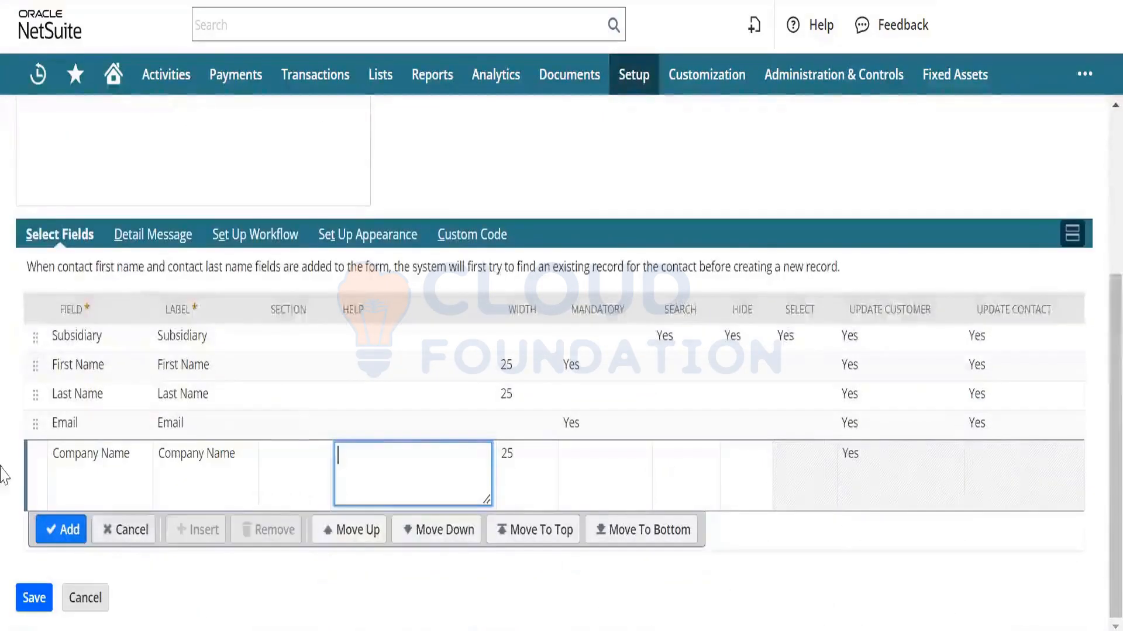
pyautogui.click(568, 465)
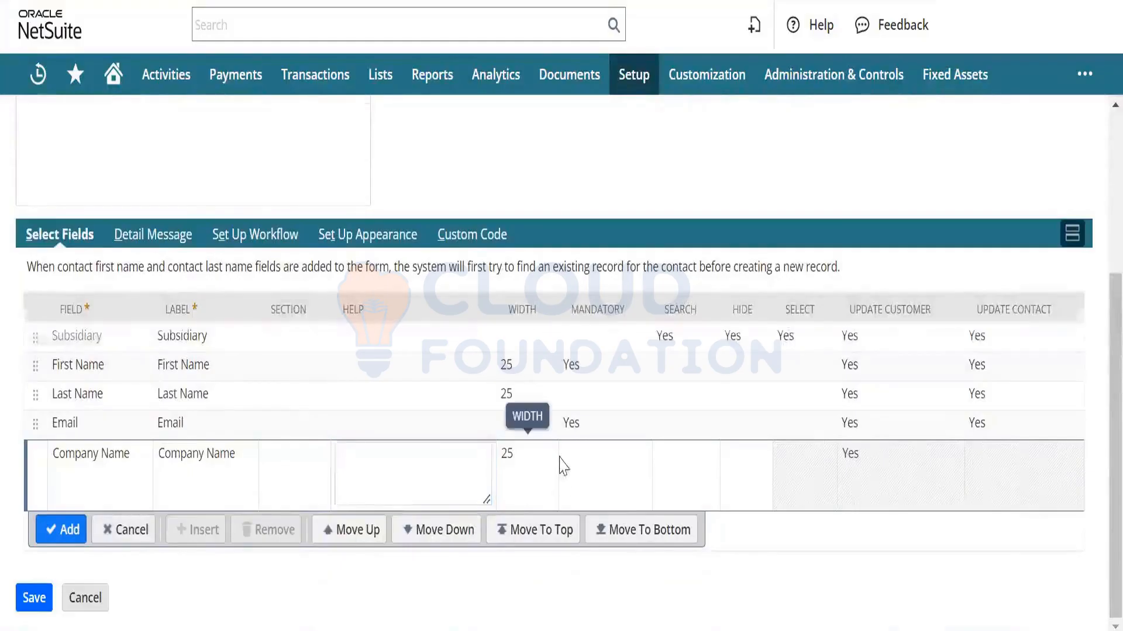
pyautogui.click(524, 497)
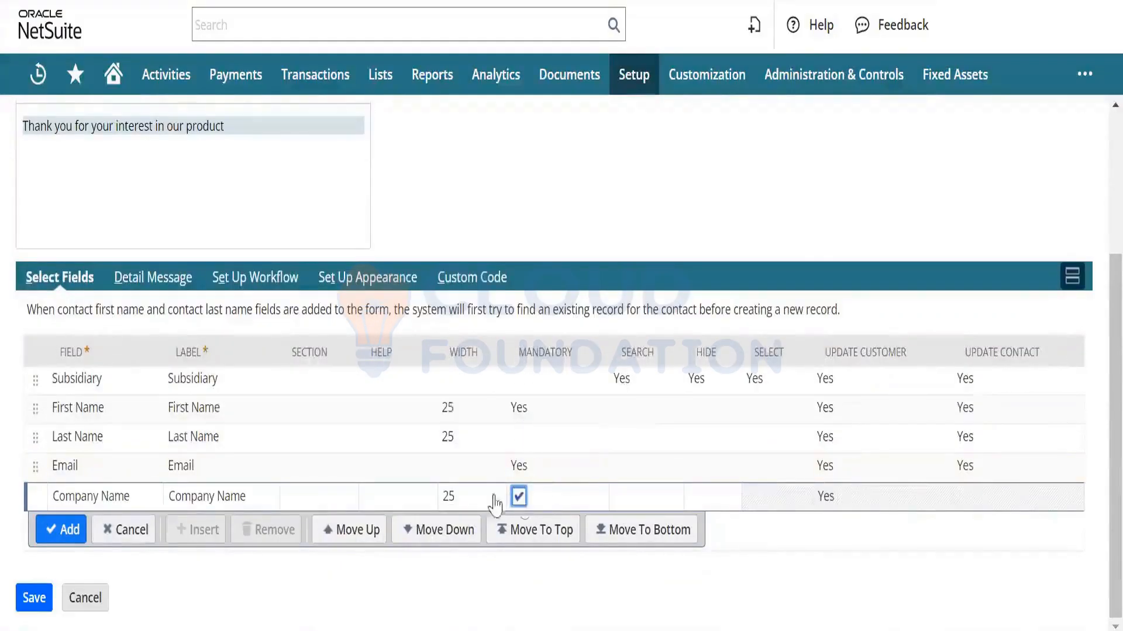
pyautogui.click(63, 531)
# - Add the Comments field to the form below Company Name
pyautogui.click(125, 538)
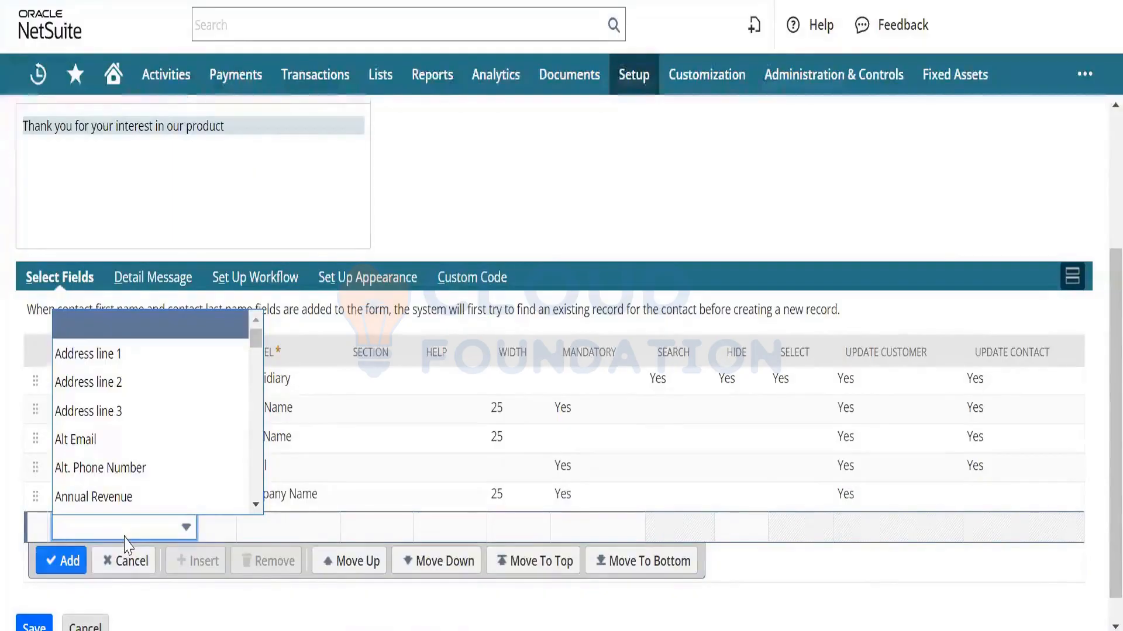
pyautogui.write('Comments')
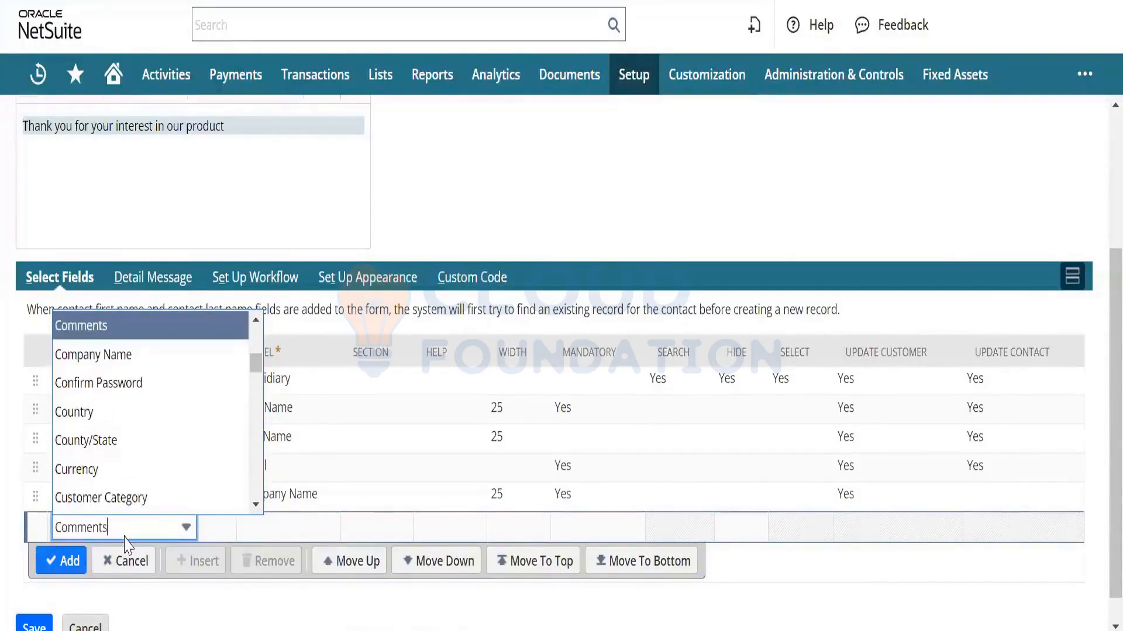
pyautogui.click(147, 328)
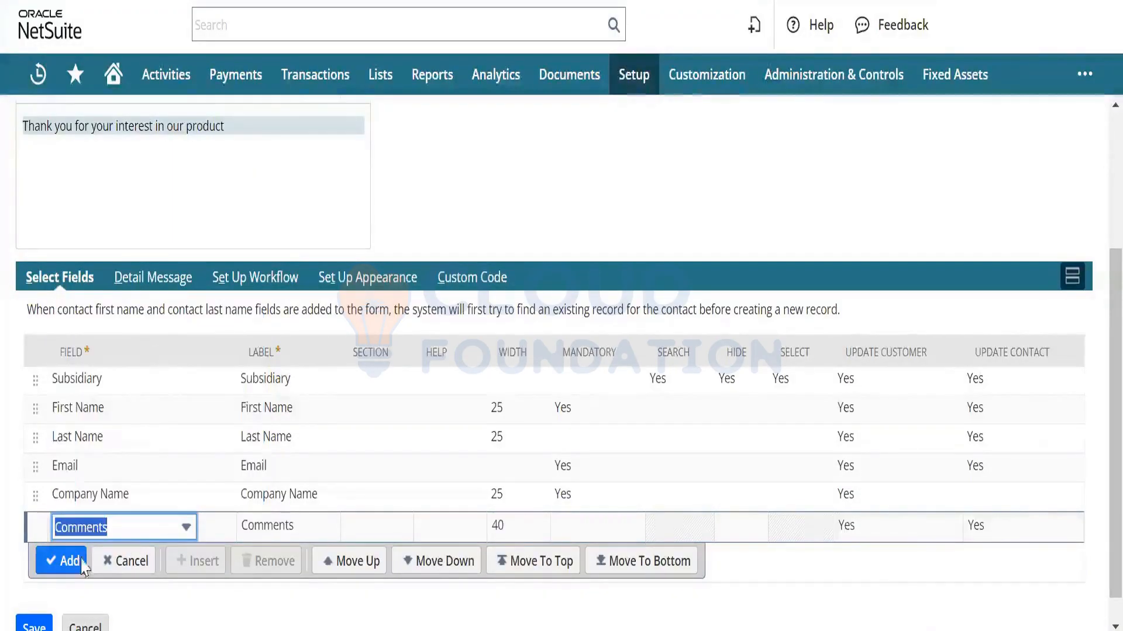
pyautogui.click(69, 563)
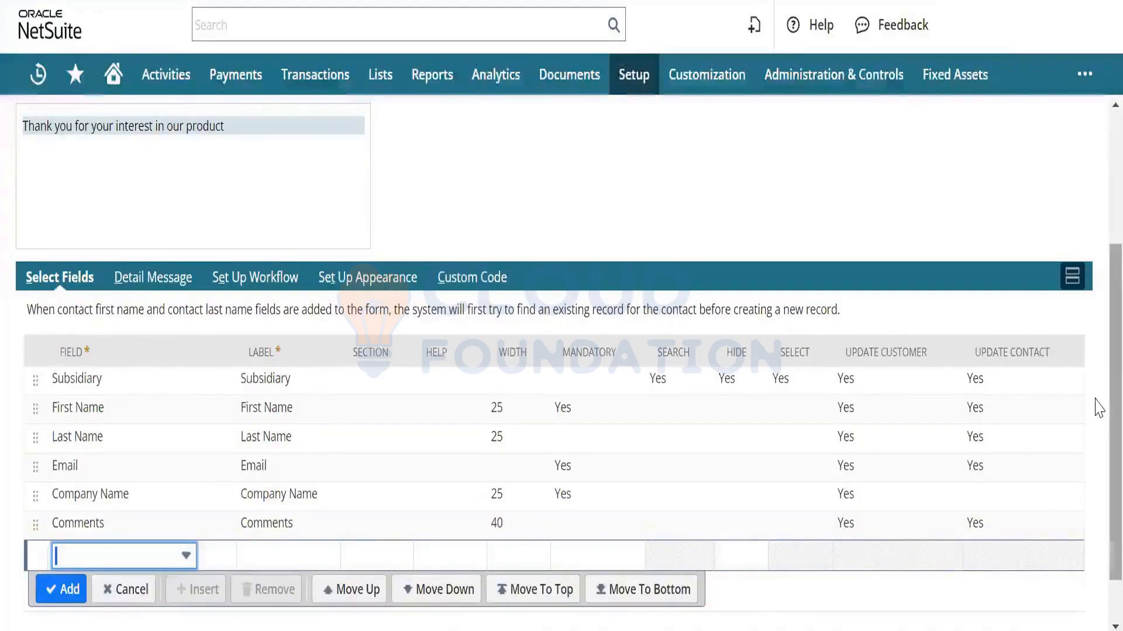
# - Enter "Our sales rep will contact you." as the form's detail message
pyautogui.scroll(4, 1097, 304)
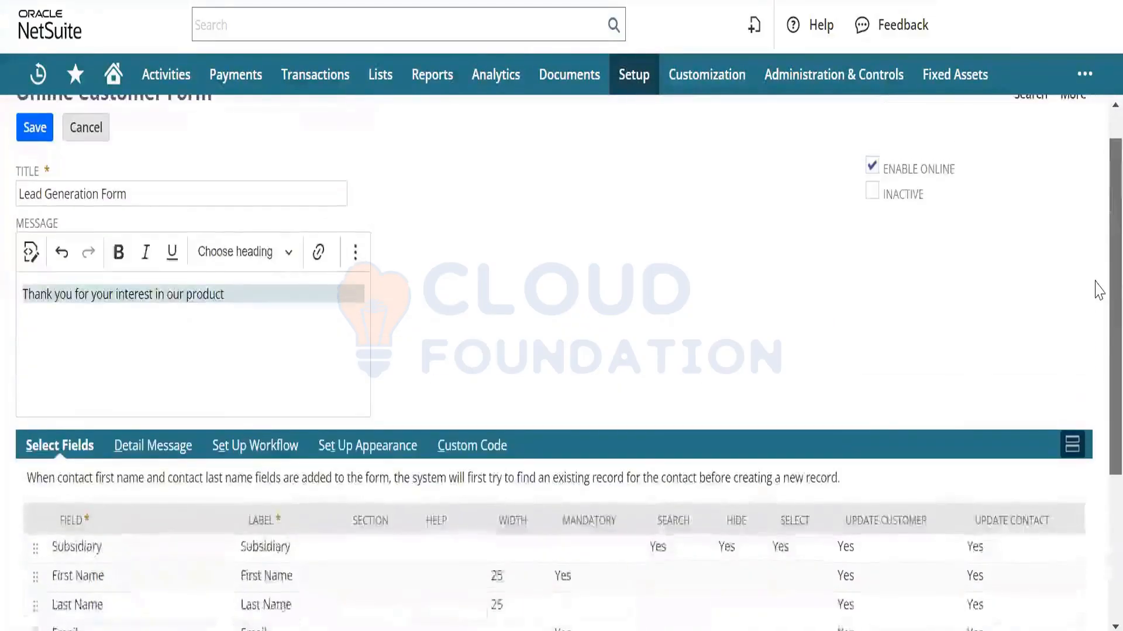
pyautogui.scroll(-4, 1098, 280)
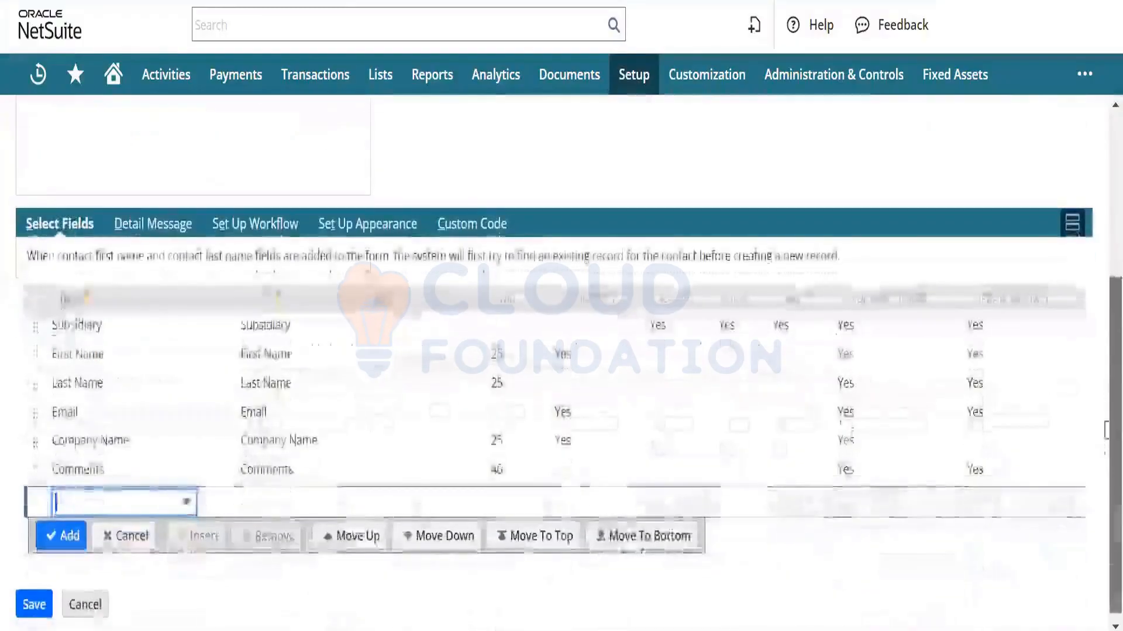
pyautogui.click(142, 229)
pyautogui.click(164, 438)
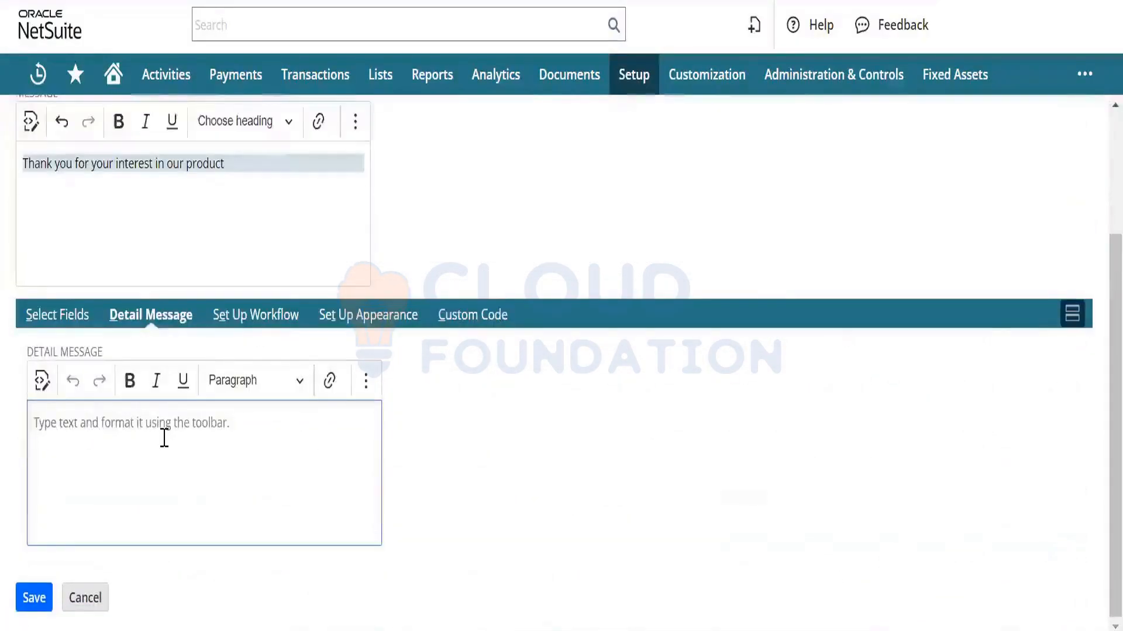
pyautogui.write('d')
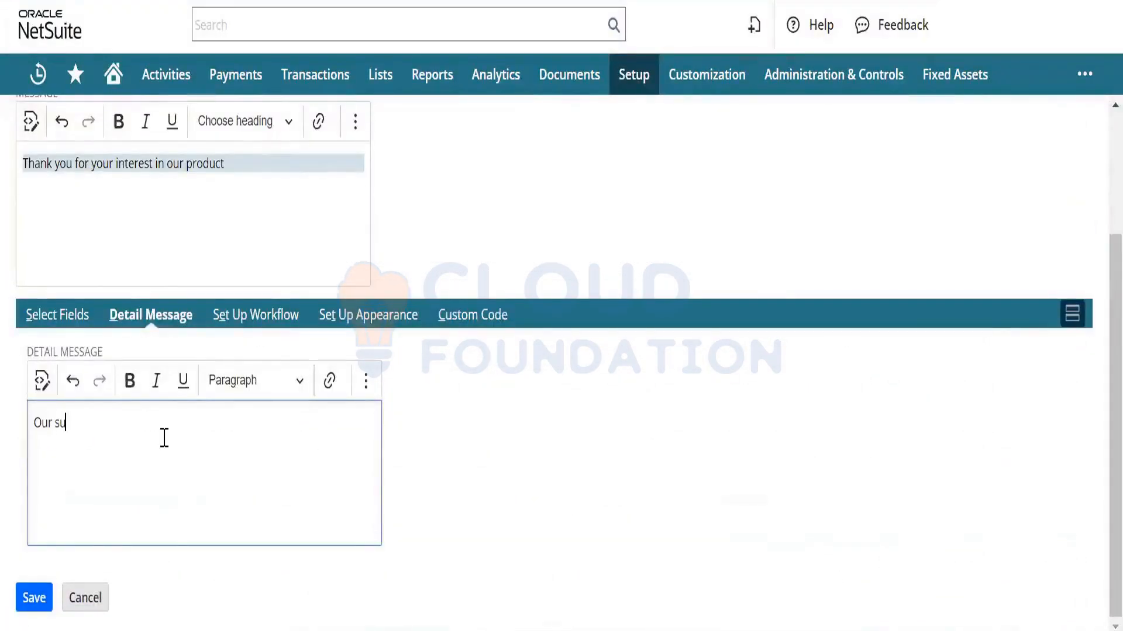
pyautogui.write('ur support re')
pyautogui.write('nt')
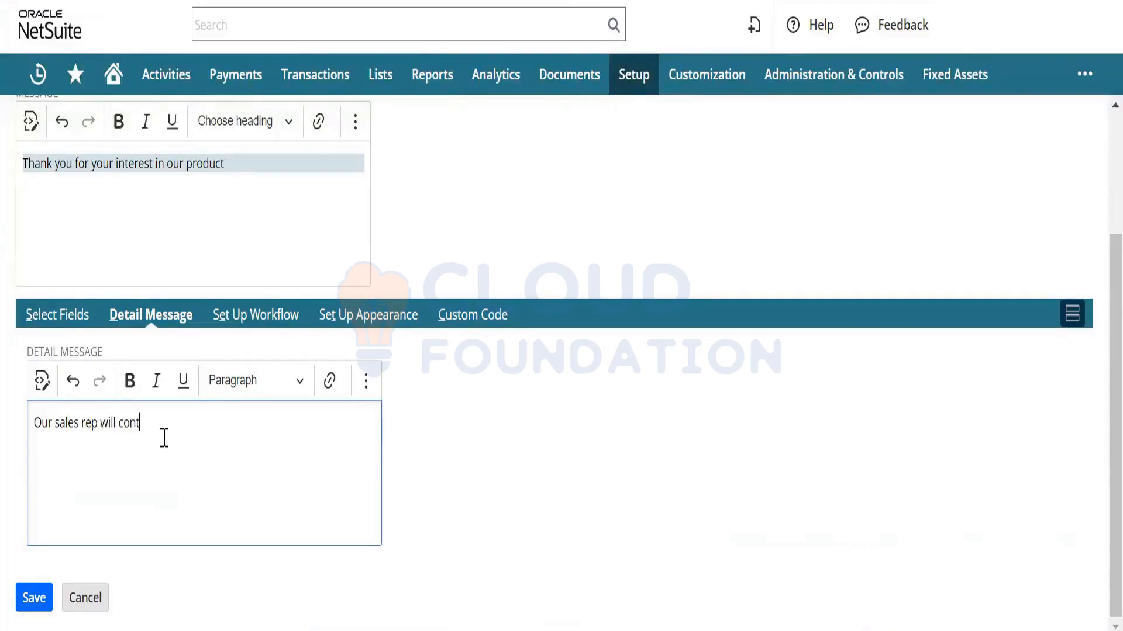
pyautogui.write('act you.')
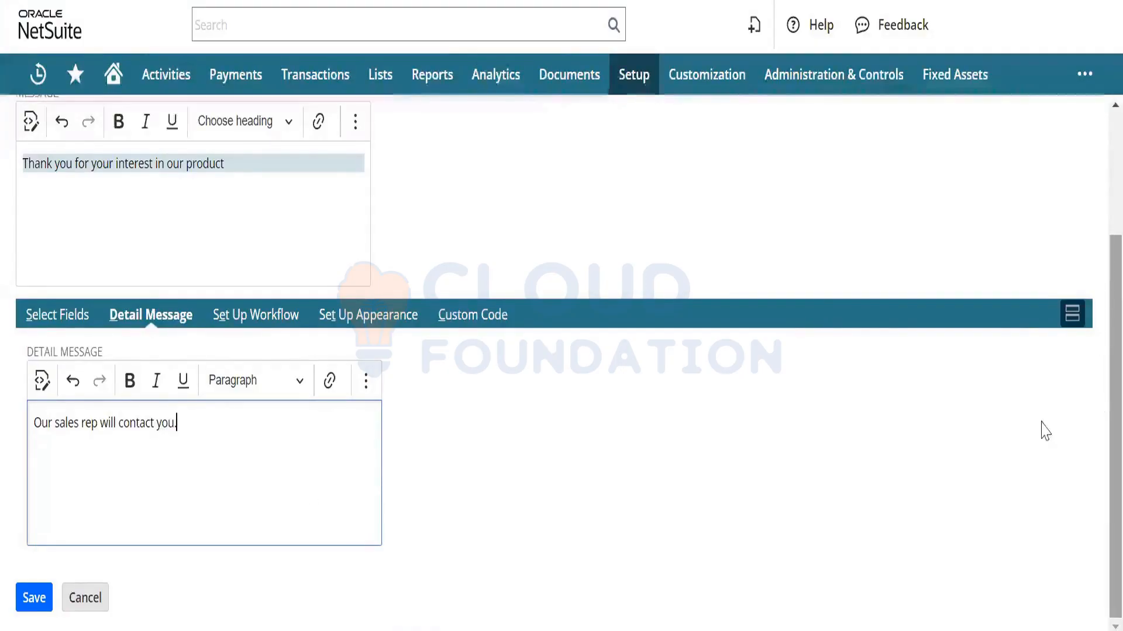
# - Try to save the form, and go to the Redirect to URL field in its workflow setup
pyautogui.click(35, 598)
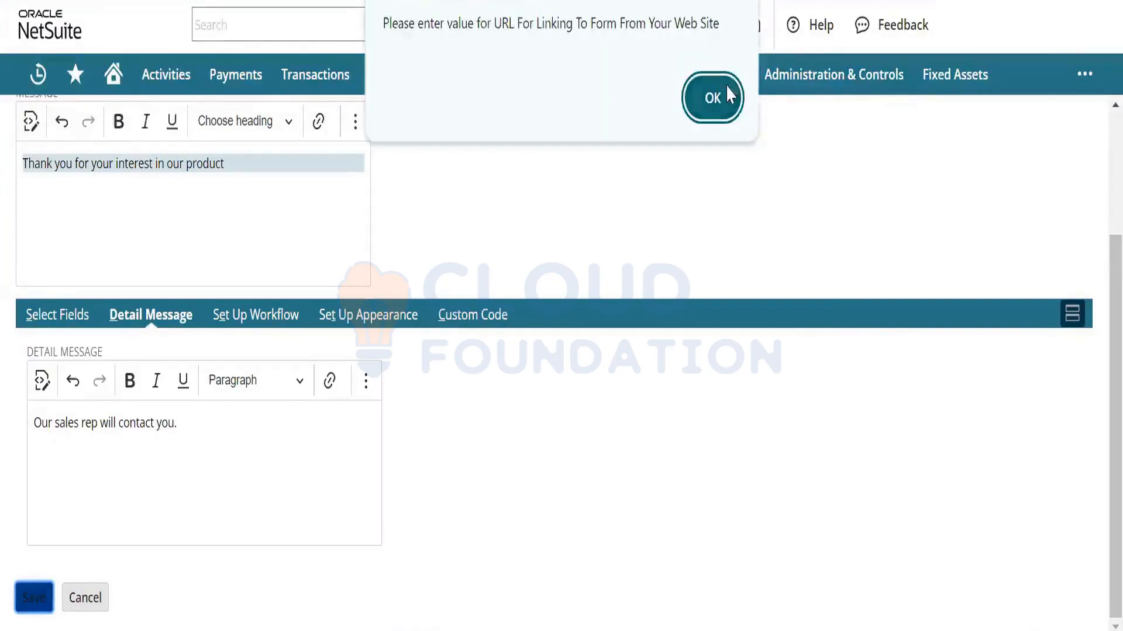
pyautogui.click(712, 97)
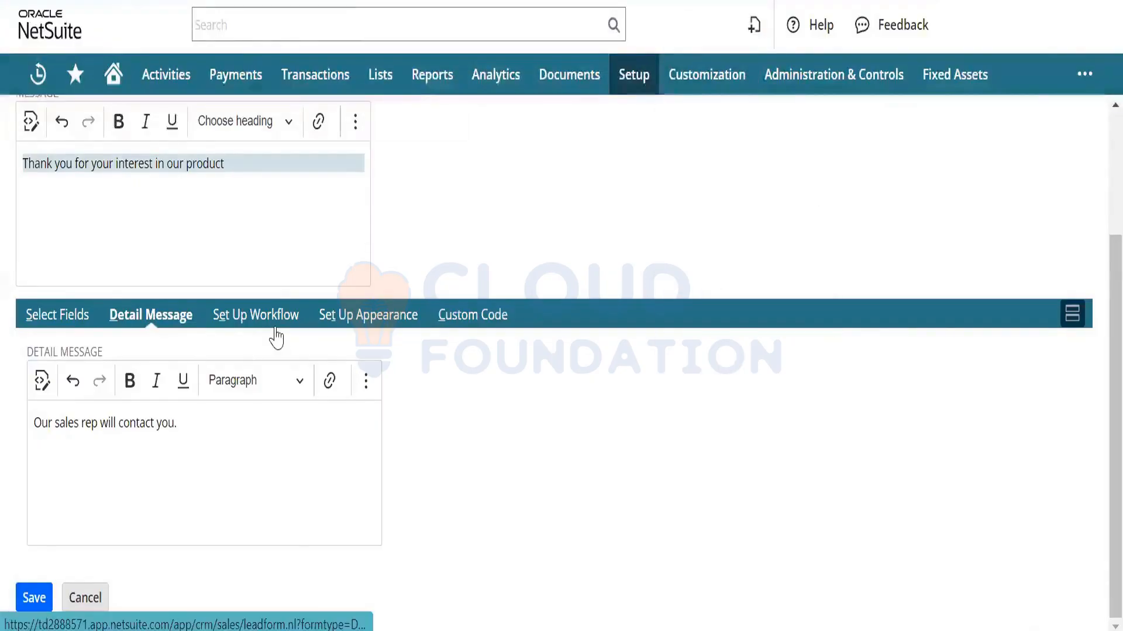
pyautogui.click(269, 325)
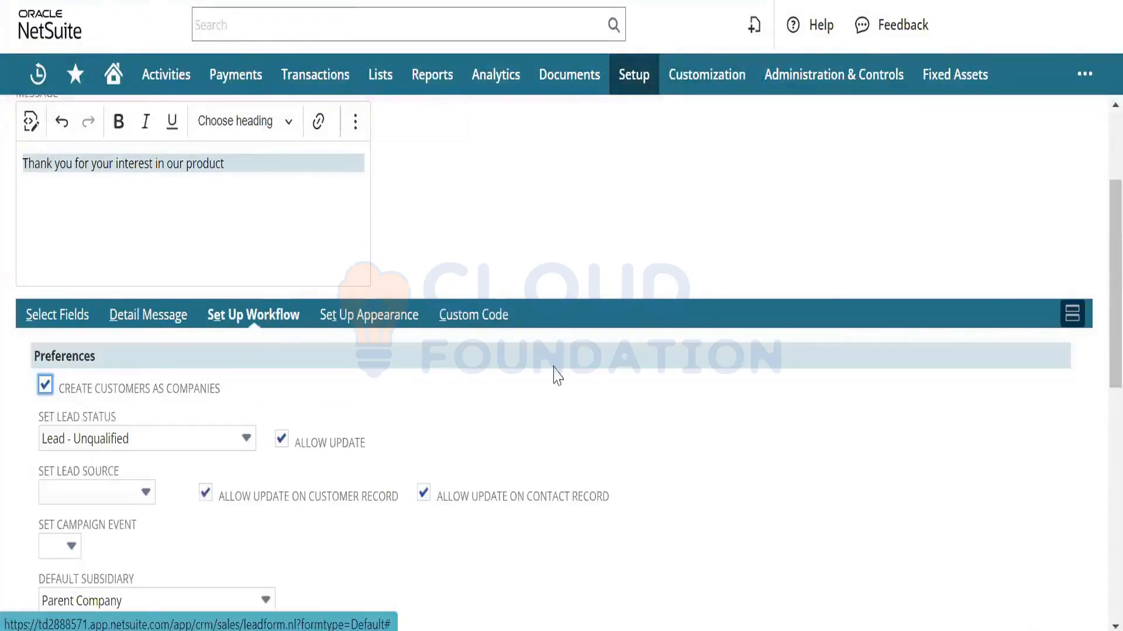
pyautogui.scroll(-5, 1098, 234)
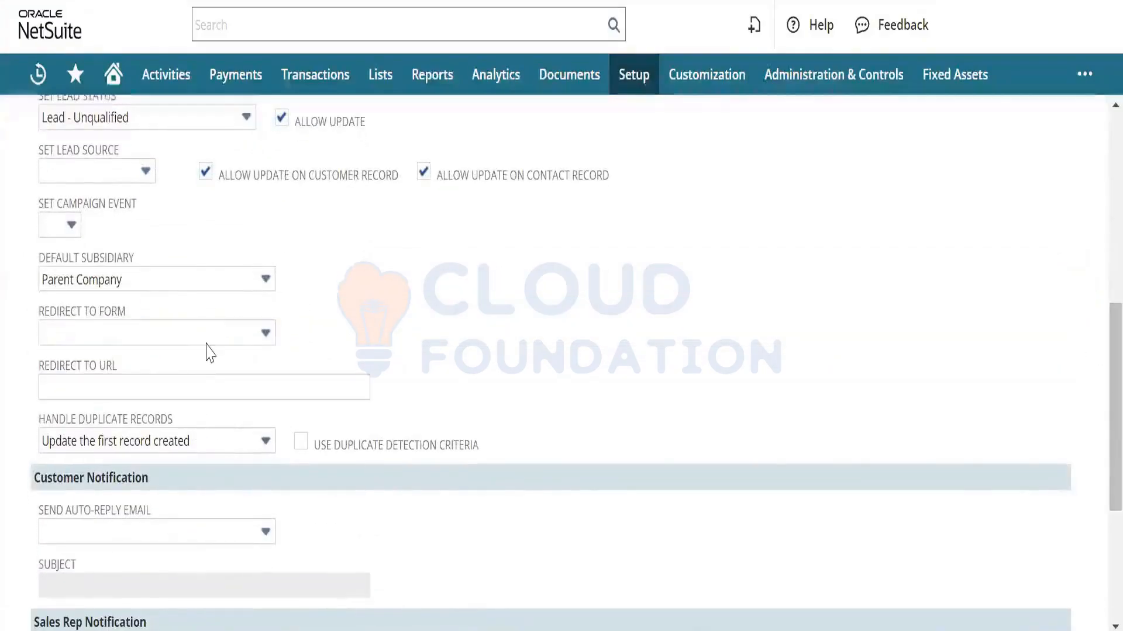
pyautogui.click(186, 386)
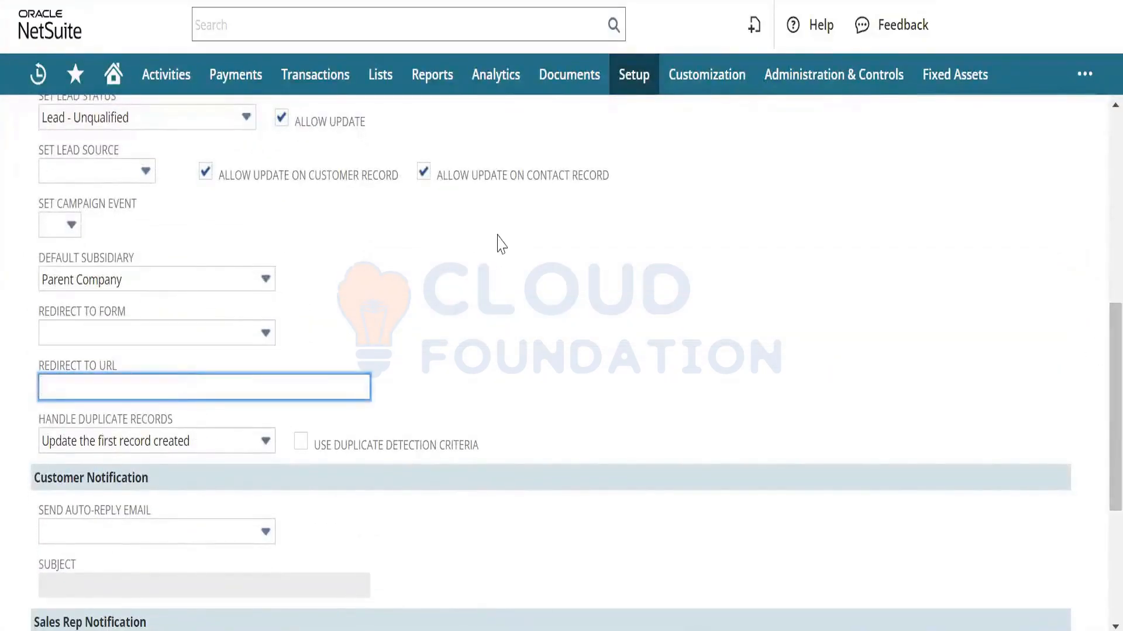
# - Open the Support Preferences page in a separate browser tab, keeping the lead form open
pyautogui.moveTo(629, 87)
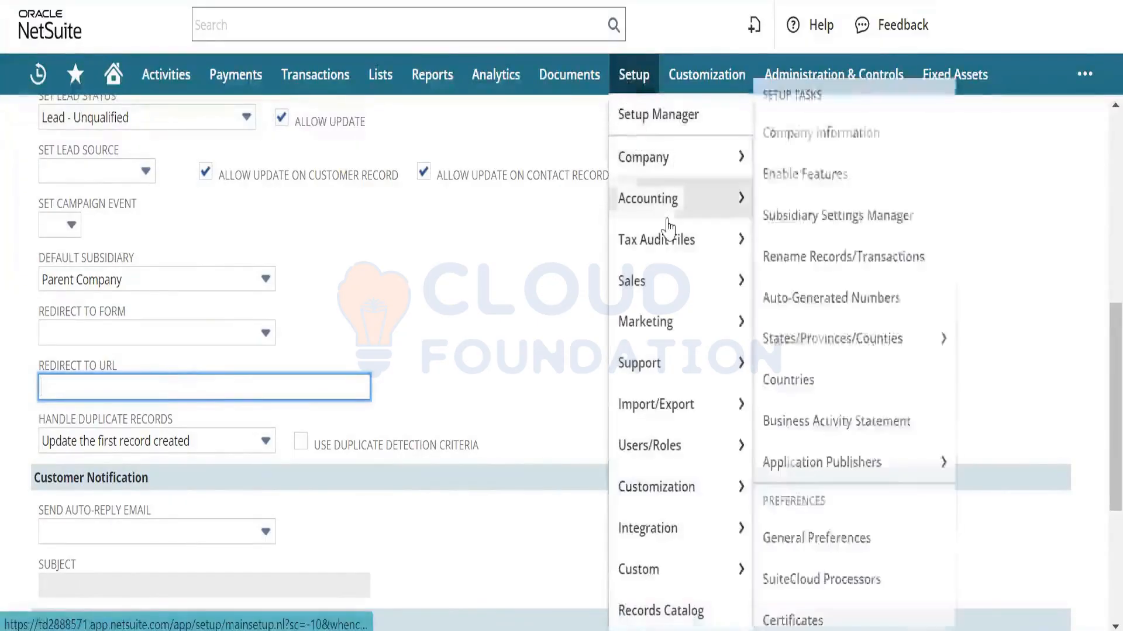
pyautogui.moveTo(674, 283)
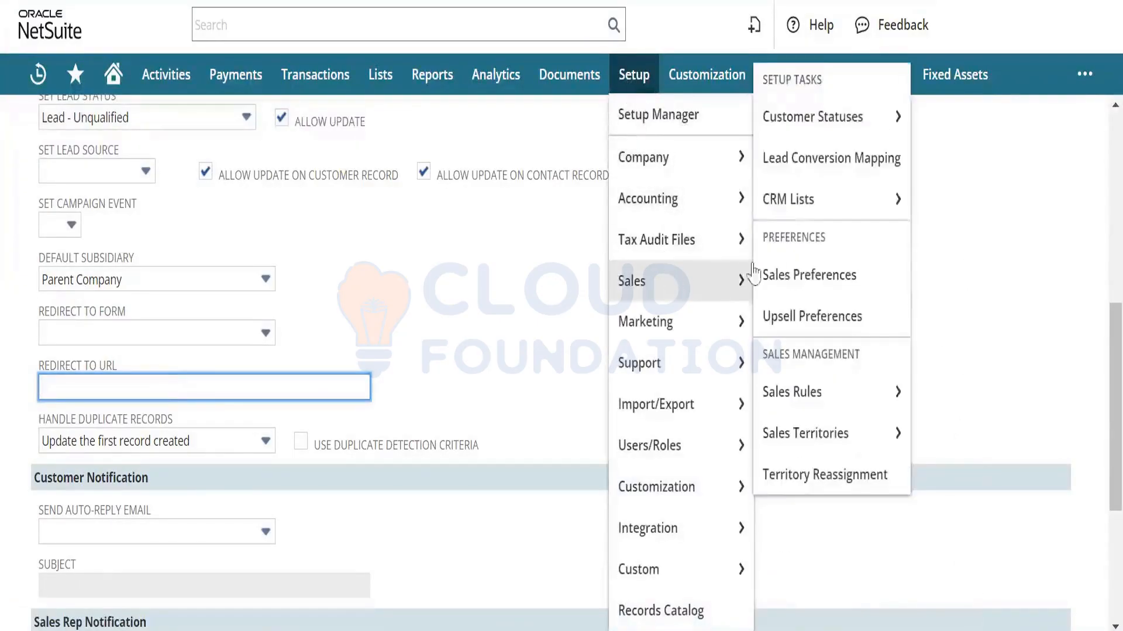
pyautogui.rightClick(800, 273)
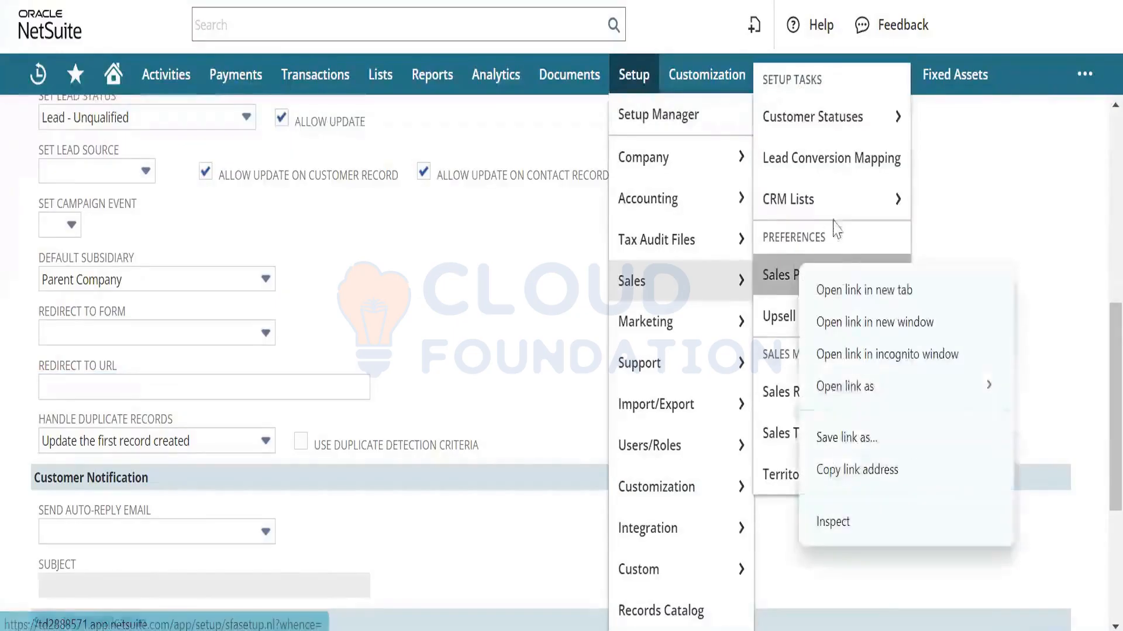
pyautogui.rightClick(724, 357)
pyautogui.rightClick(839, 375)
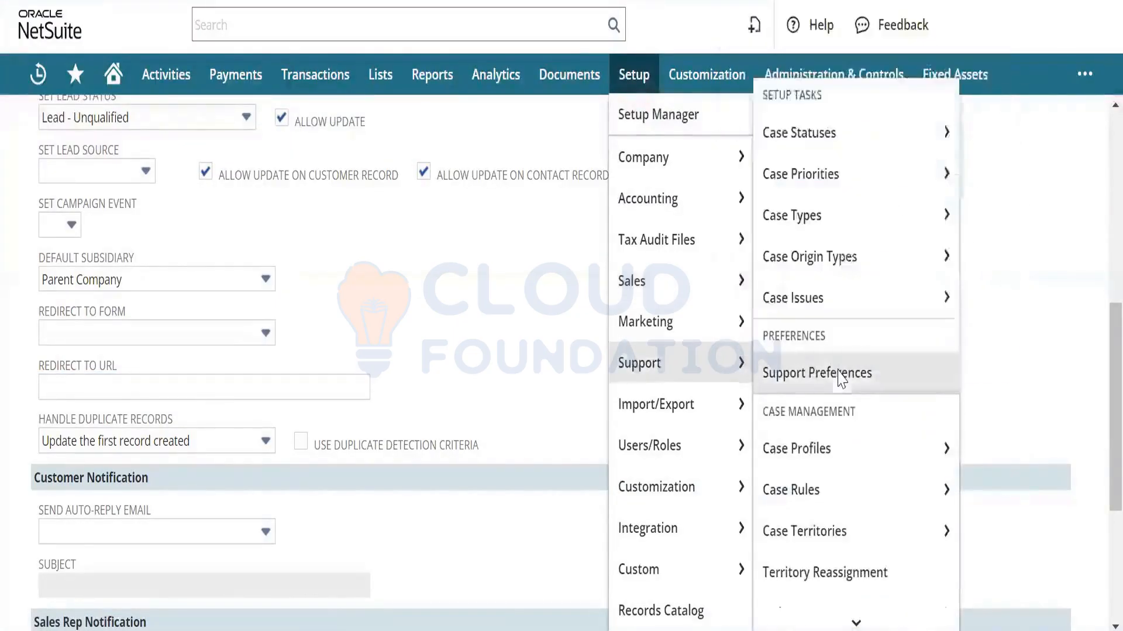
pyautogui.click(908, 113)
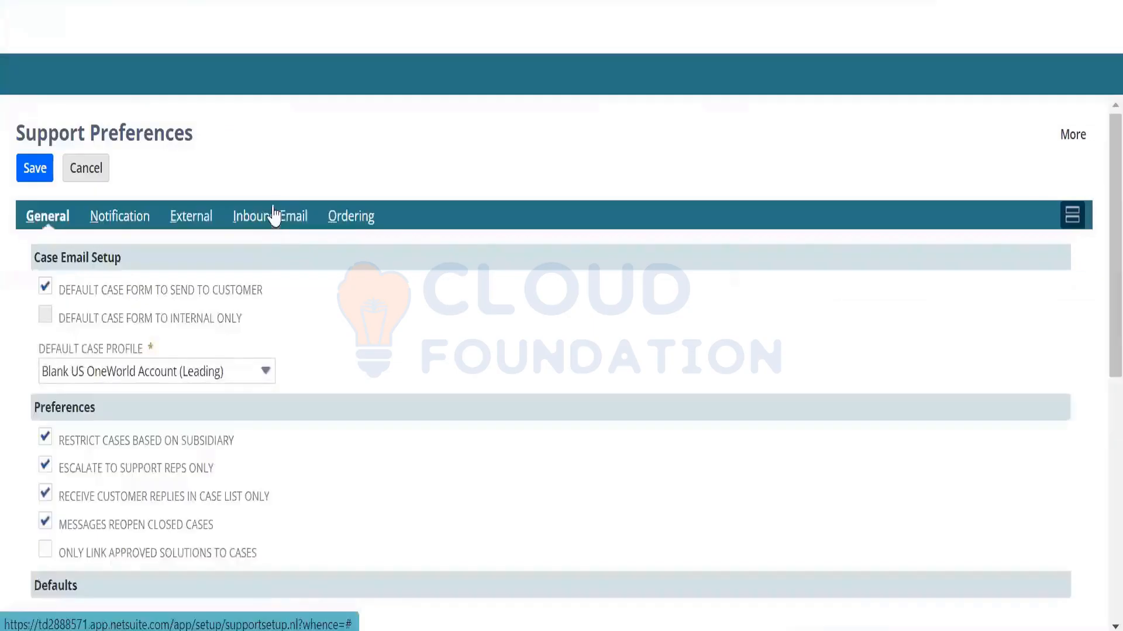
pyautogui.click(191, 217)
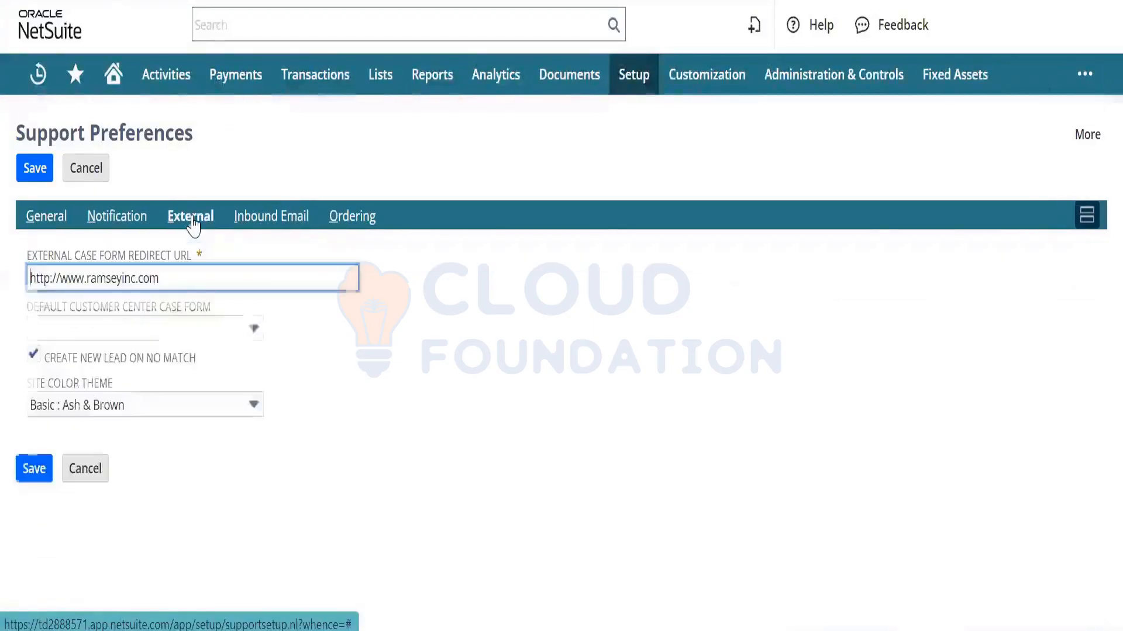
pyautogui.tripleClick(197, 273)
pyautogui.hotkey('ctrl', 'c')
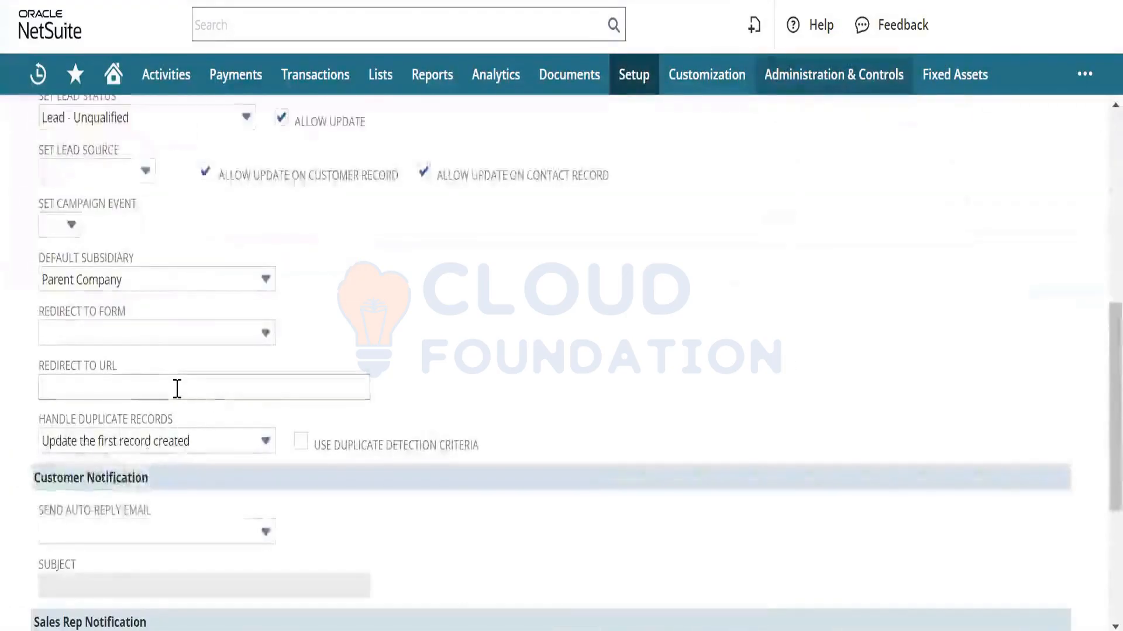
pyautogui.click(178, 388)
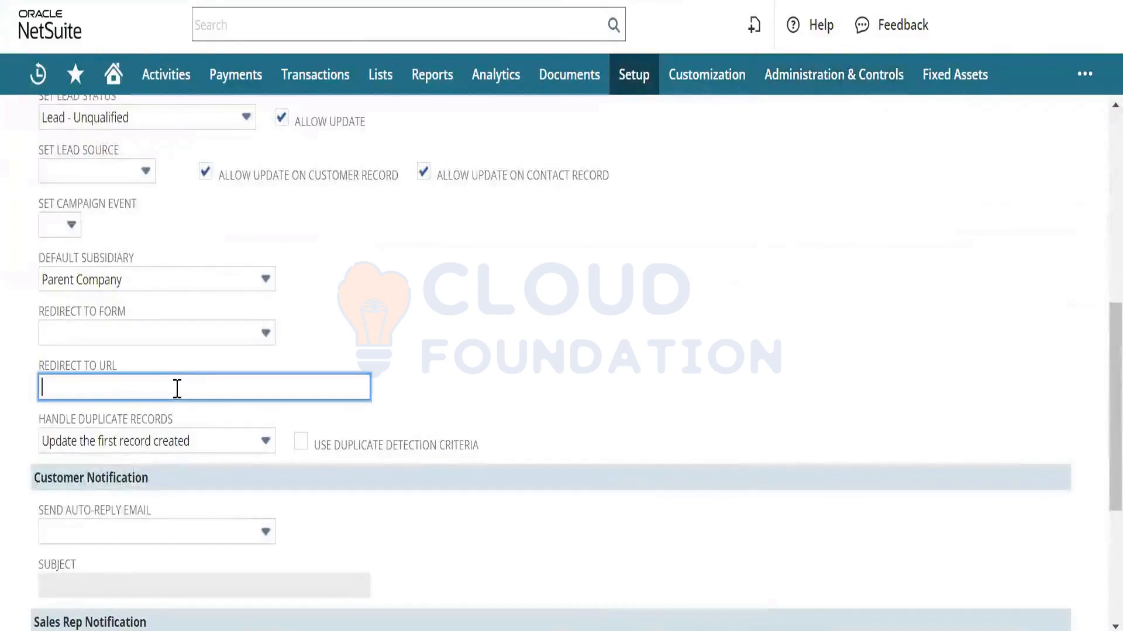
pyautogui.hotkey('ctrl', 'v')
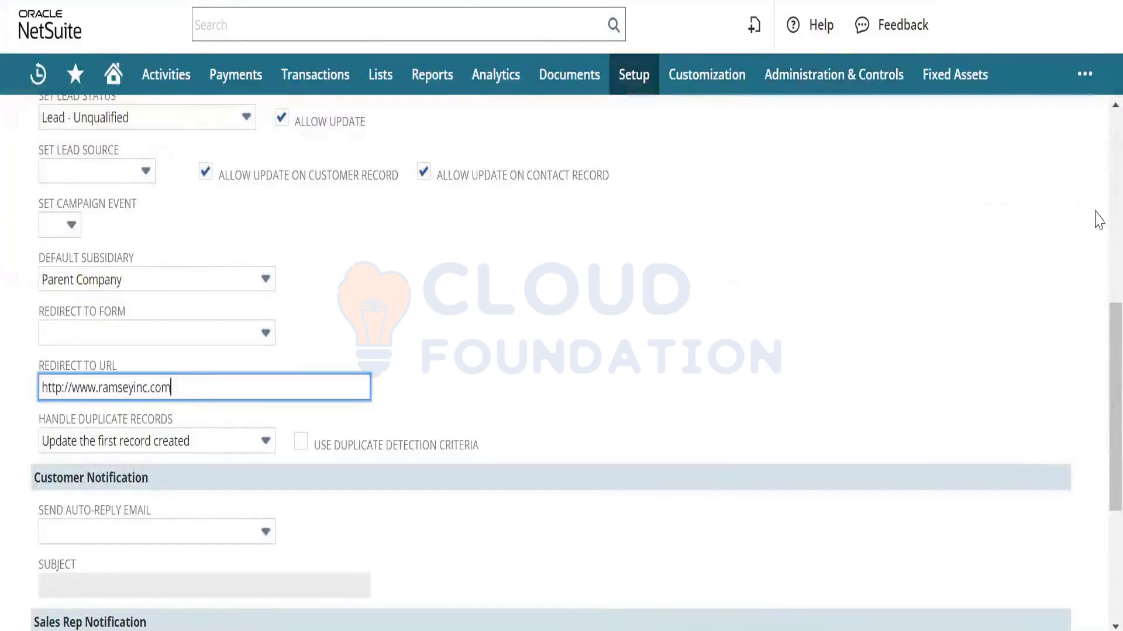
# - Save the Lead Generation Form and open its publishable form URL
pyautogui.moveTo(1115, 346); pyautogui.dragTo(1095, 176)
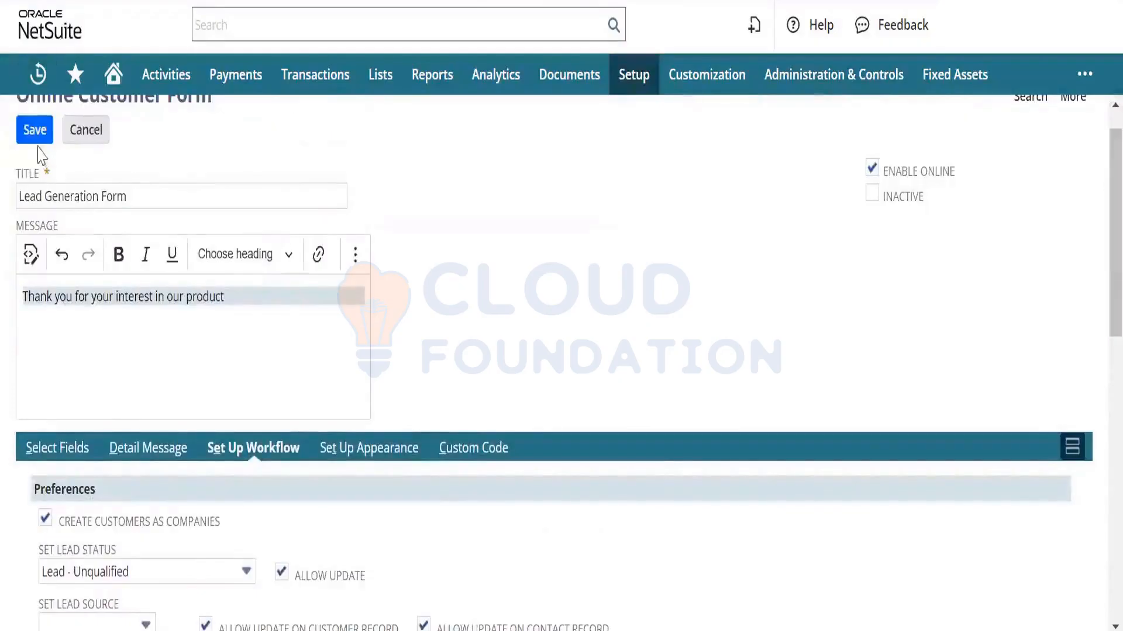
pyautogui.click(35, 135)
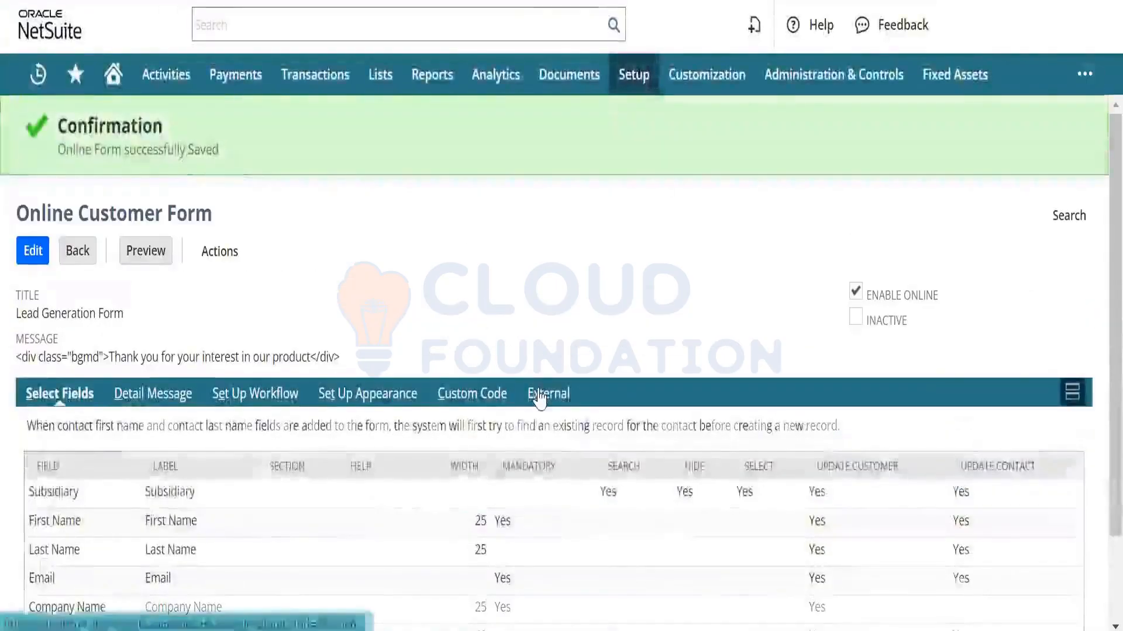
pyautogui.click(539, 394)
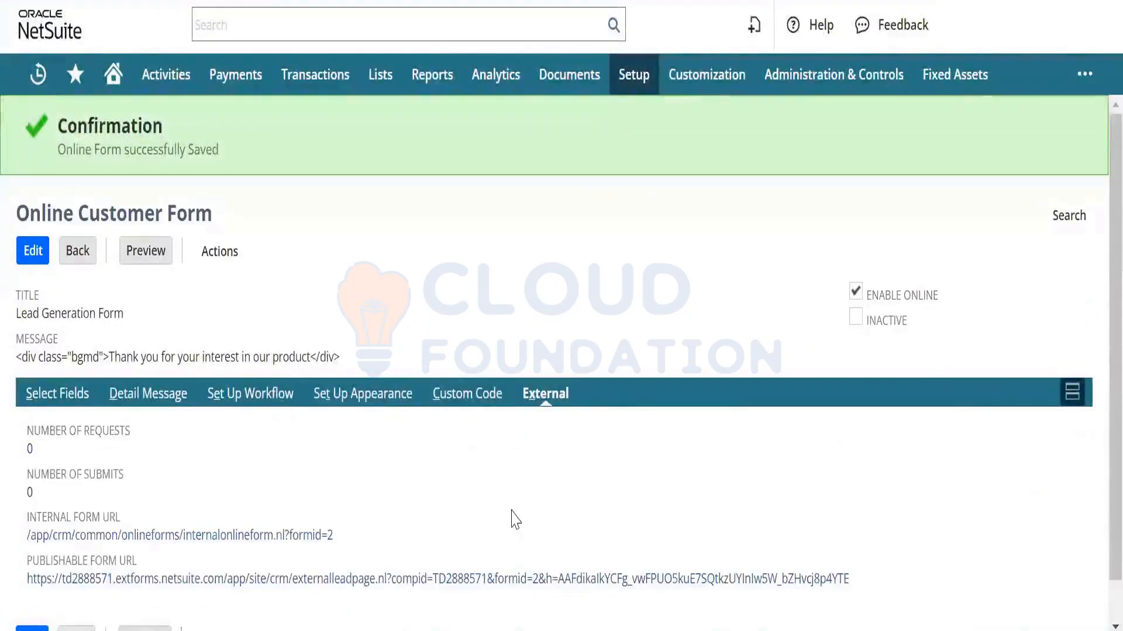
pyautogui.click(522, 576)
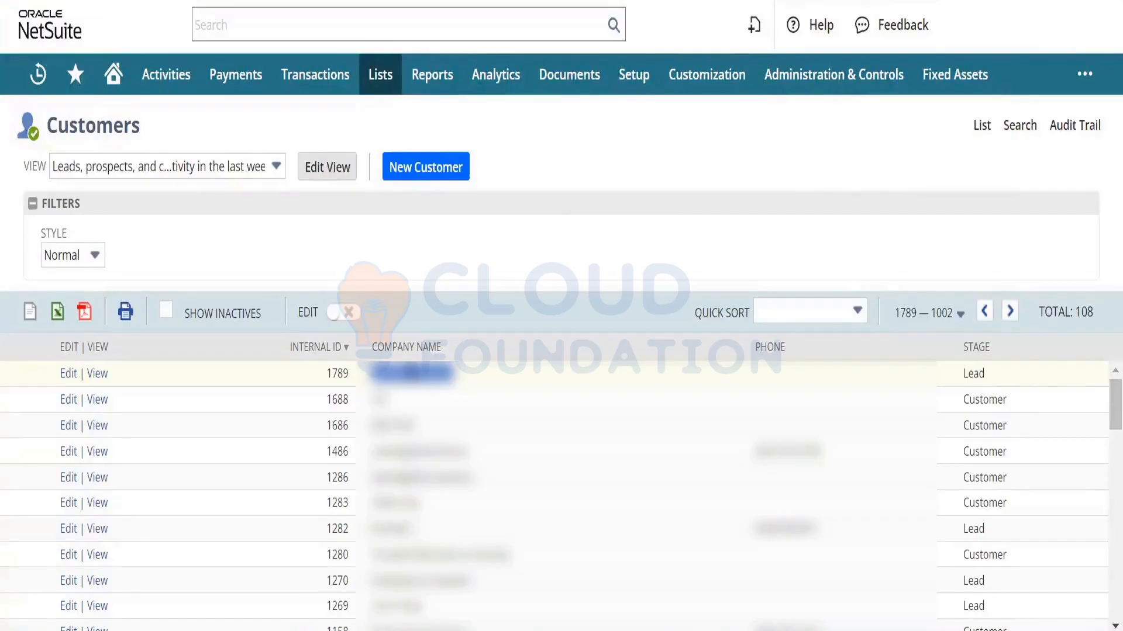
# - Open the newest lead record from the Customers list and check its communication messages
pyautogui.doubleClick(971, 375)
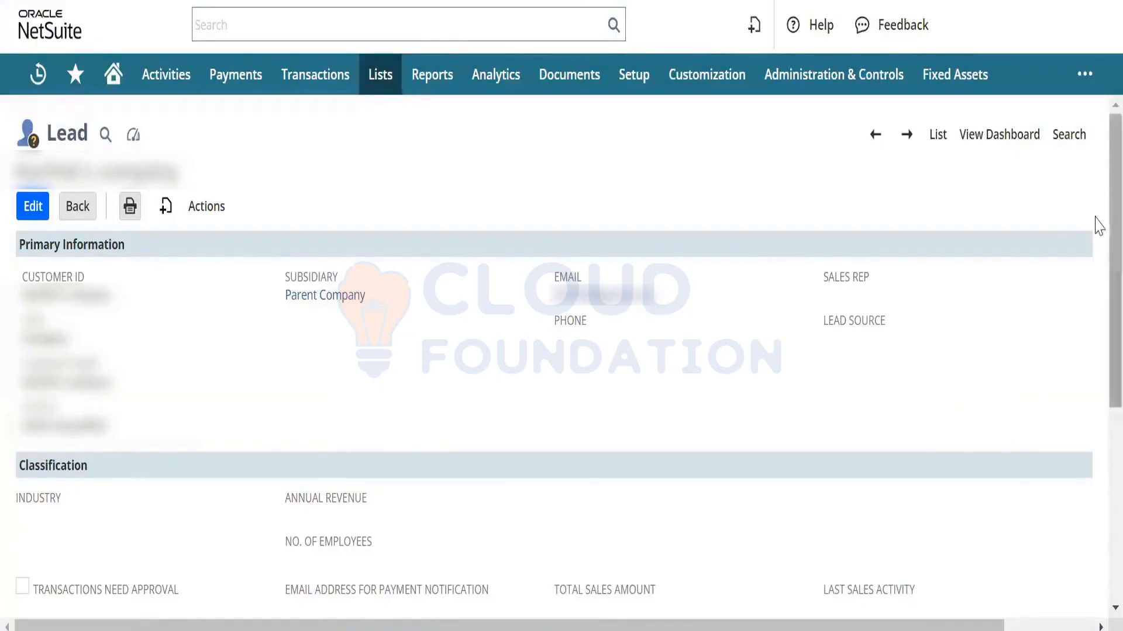
pyautogui.scroll(-5, 1098, 363)
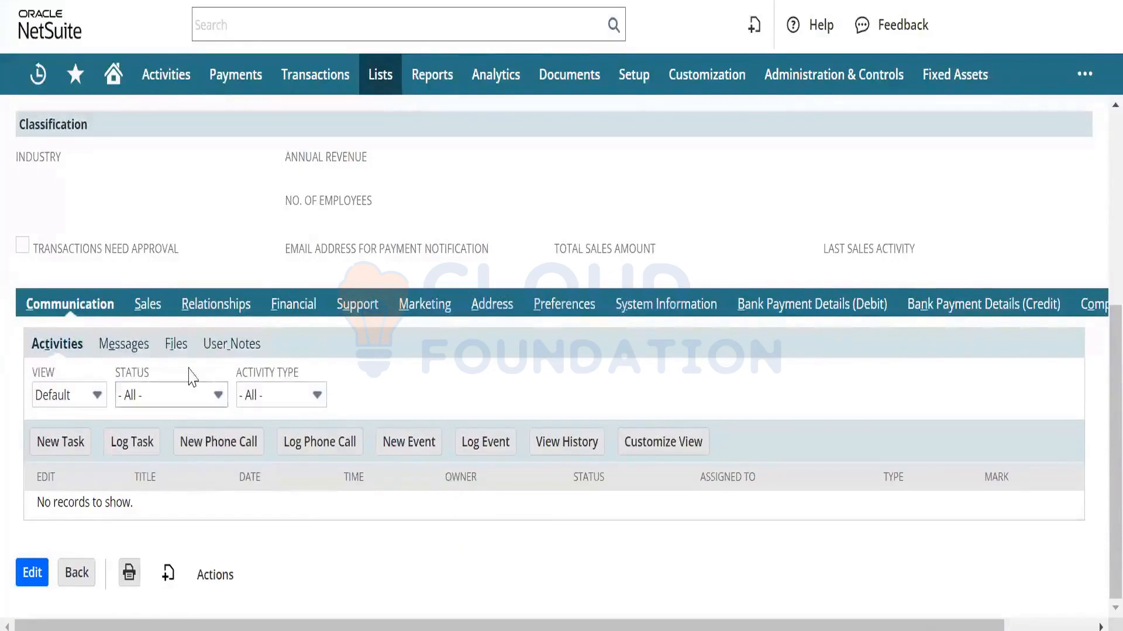
pyautogui.click(138, 351)
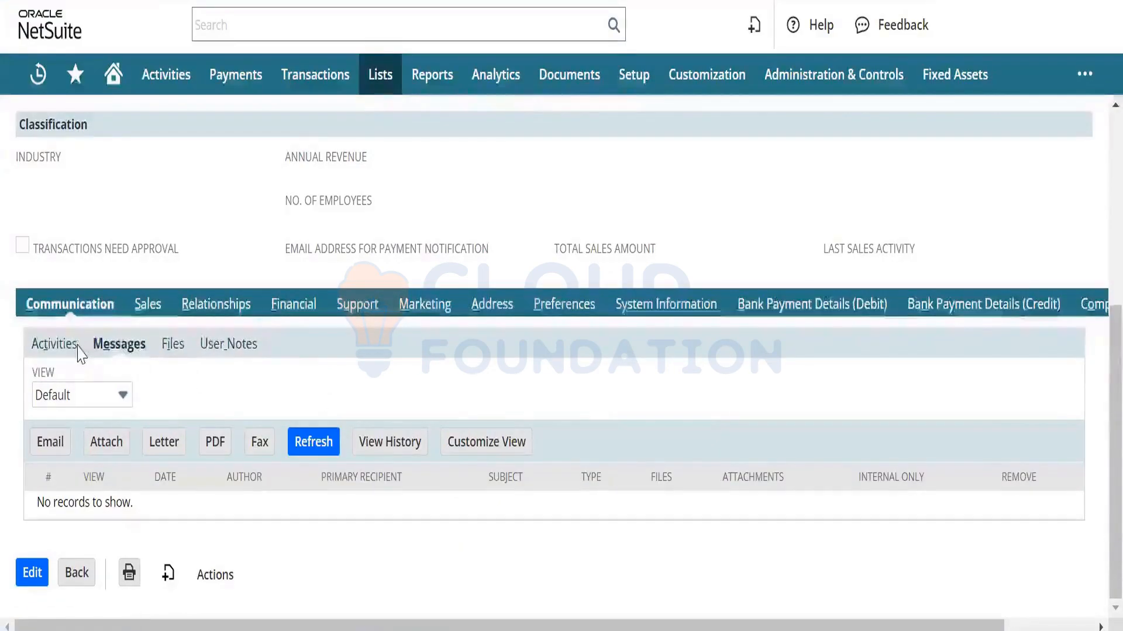
pyautogui.moveTo(1096, 419); pyautogui.dragTo(1097, 234)
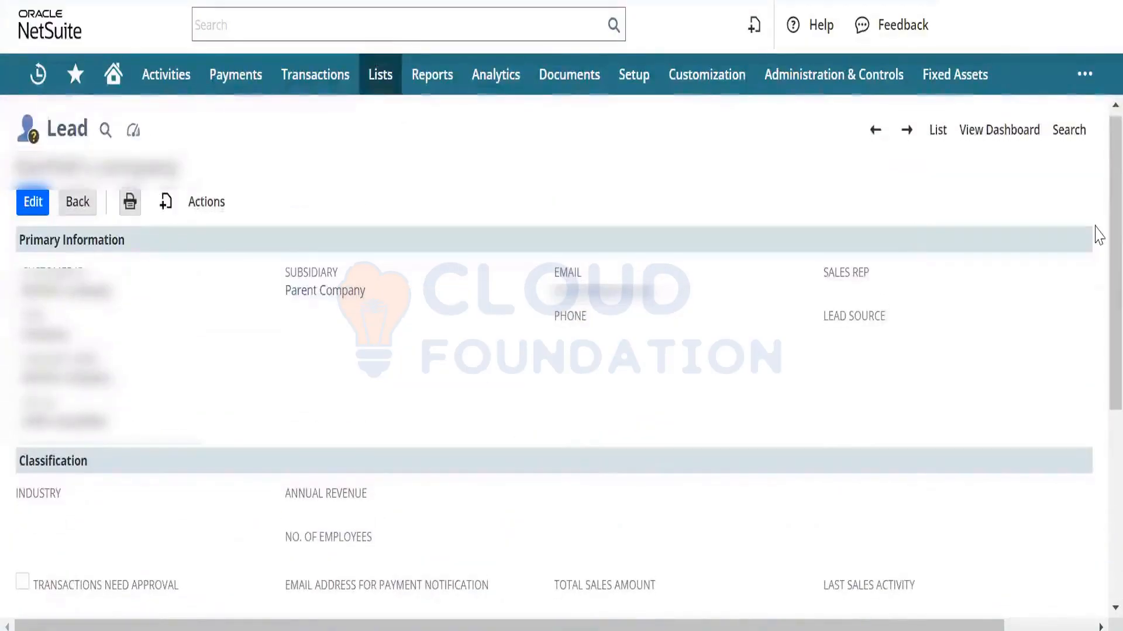
# - Open the lead record for editing and look through its available status options
pyautogui.click(33, 202)
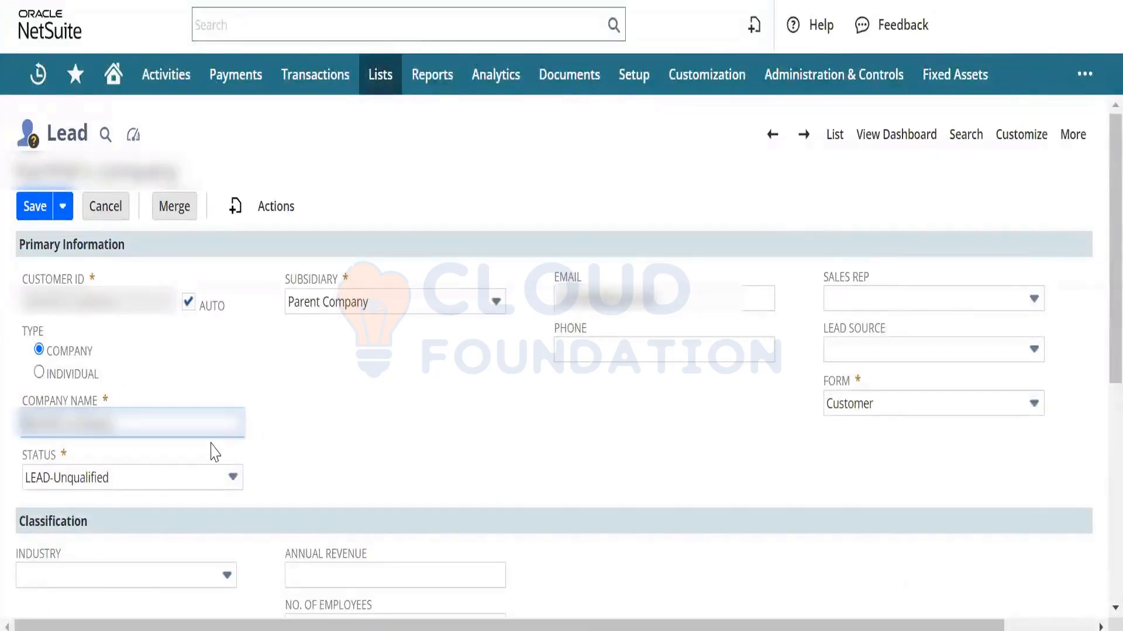
pyautogui.click(209, 484)
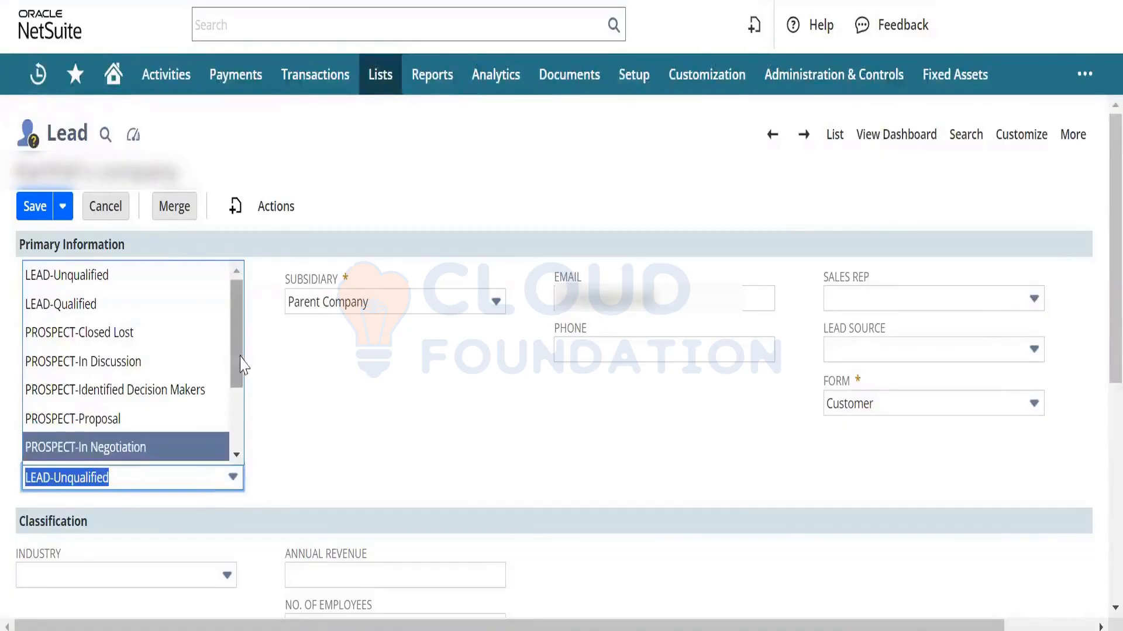
pyautogui.click(449, 426)
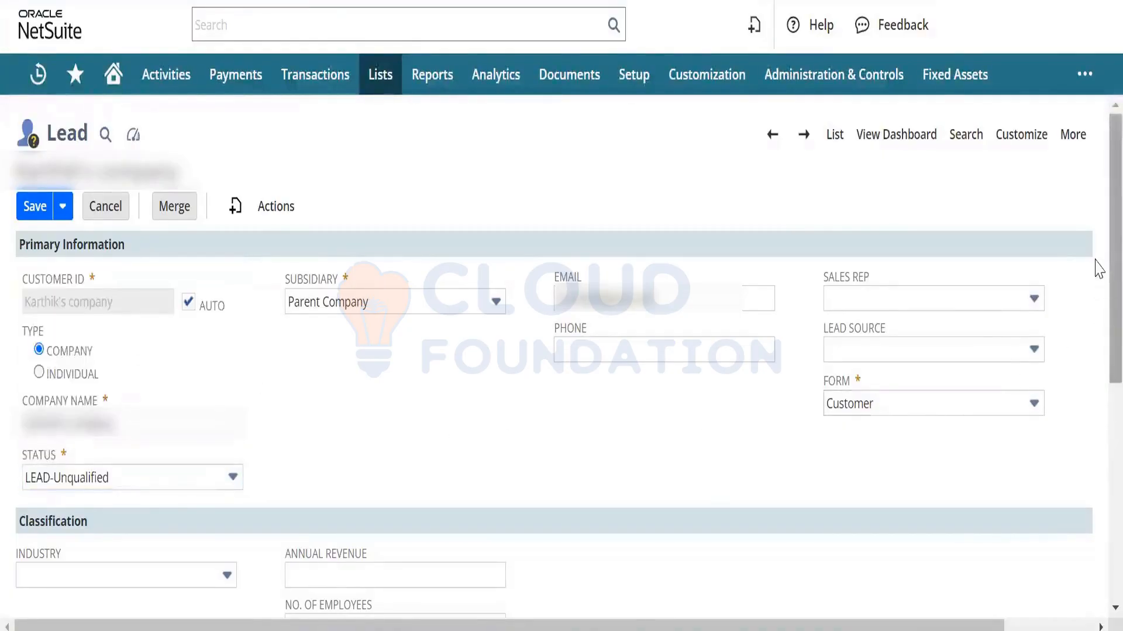
# - Examine the lead's marketing campaign details together with its primary and classification information
pyautogui.scroll(-1, 1098, 292)
pyautogui.scroll(-6, 1097, 403)
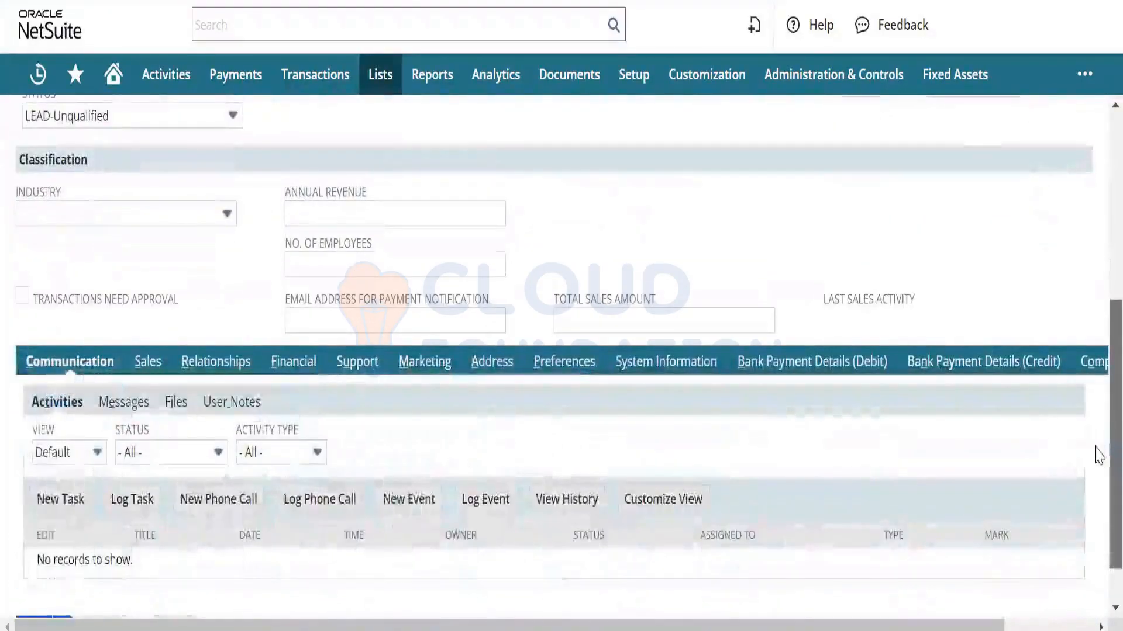
pyautogui.click(437, 364)
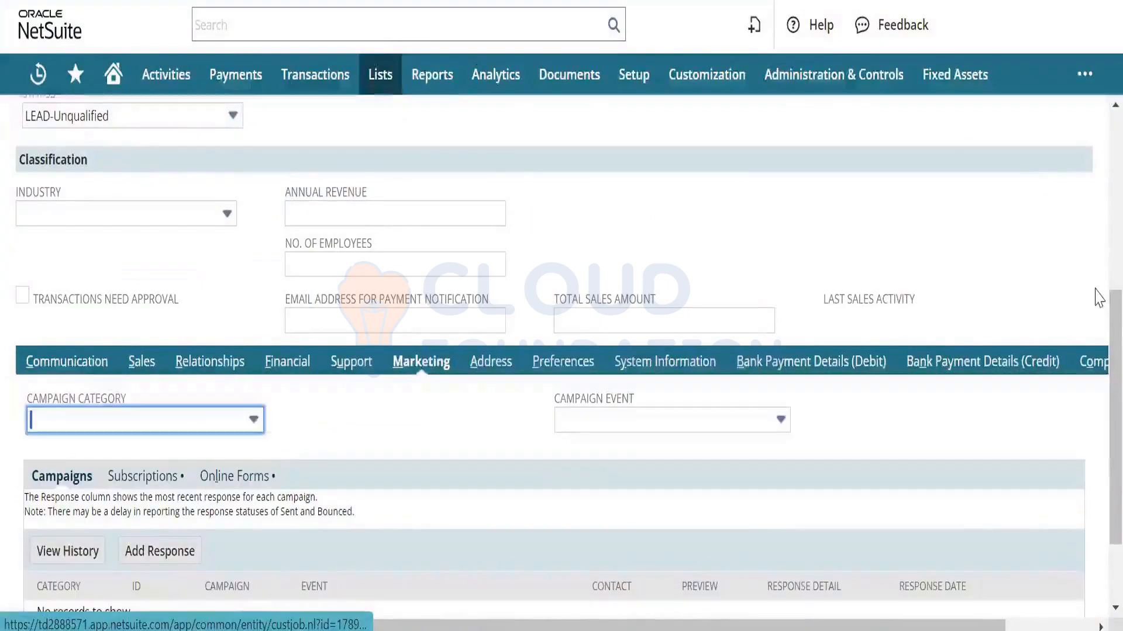
pyautogui.scroll(-2, 1097, 368)
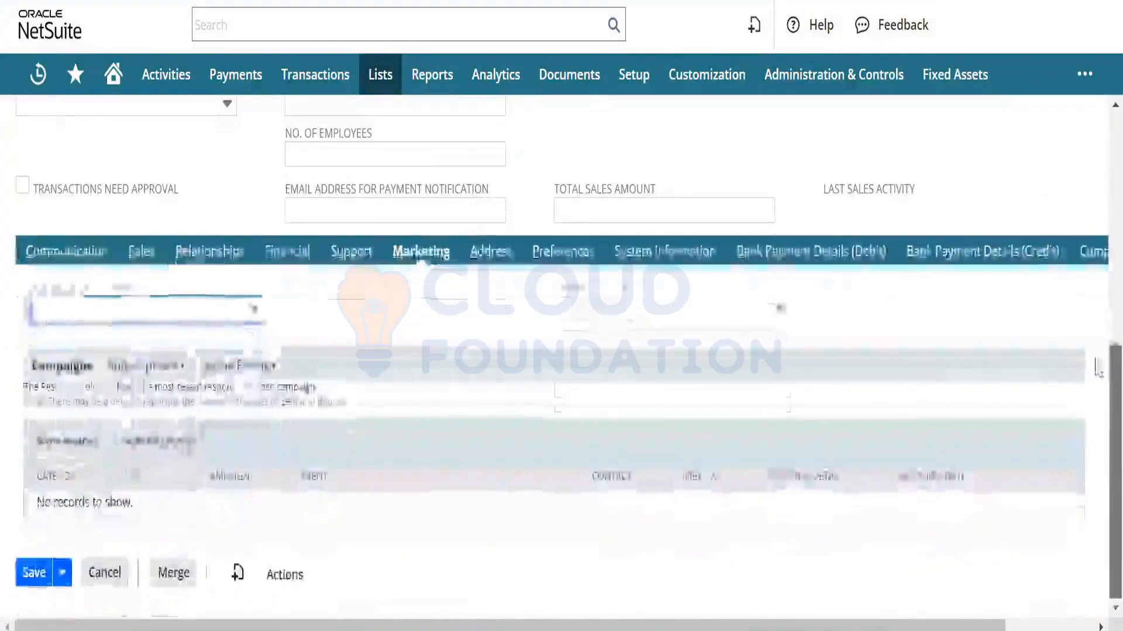
pyautogui.scroll(2, 1097, 351)
pyautogui.scroll(5, 1097, 314)
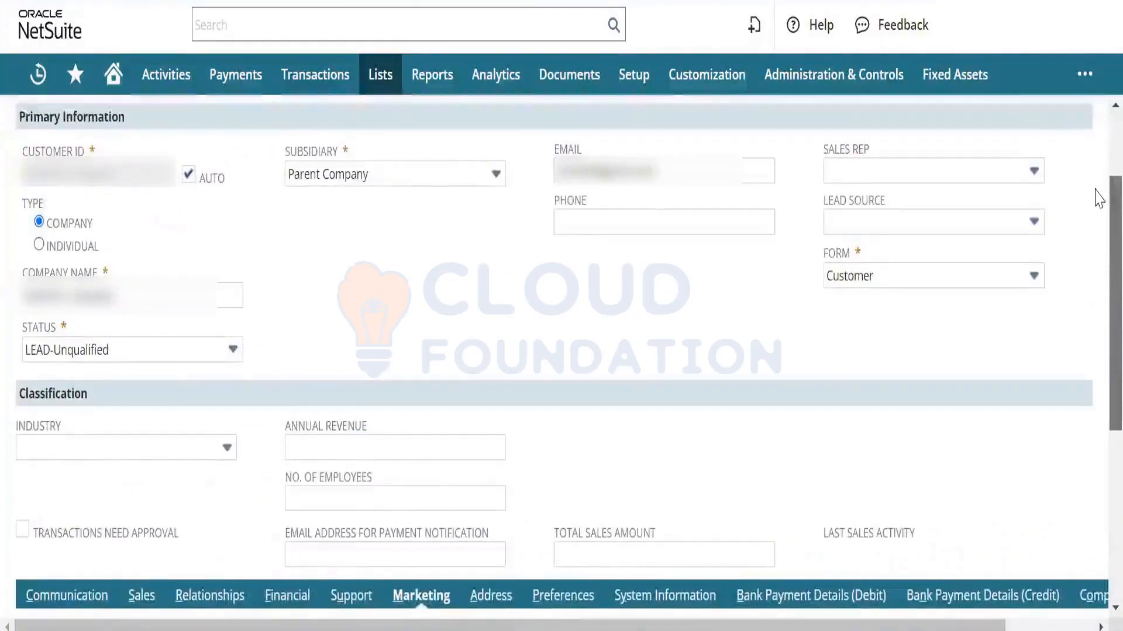
pyautogui.scroll(1, 1099, 202)
pyautogui.scroll(-3, 1098, 211)
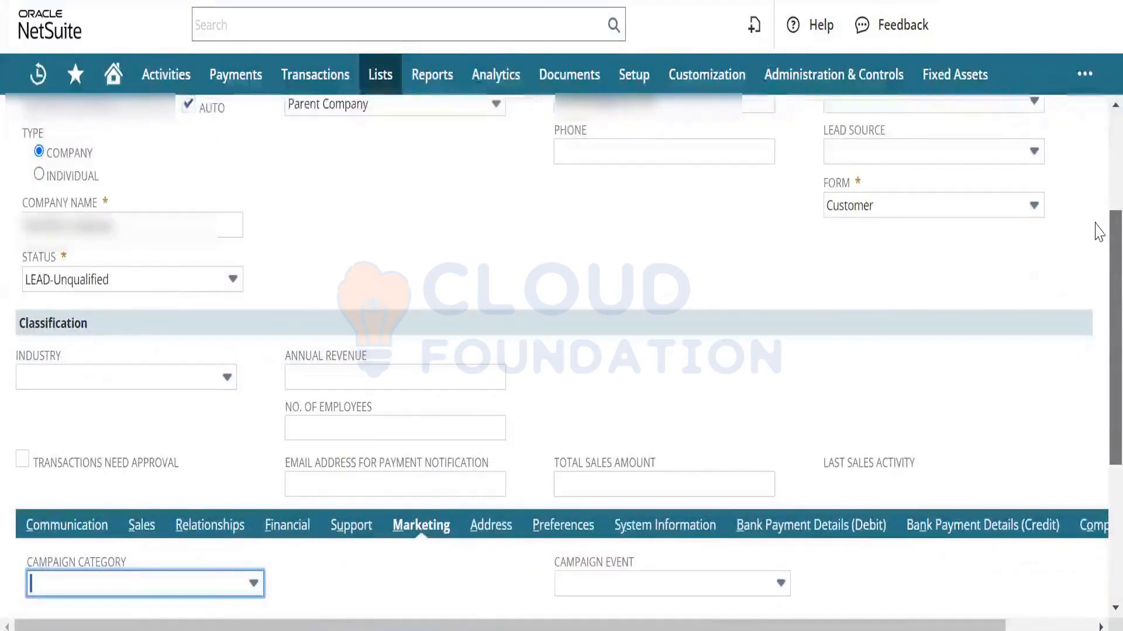
pyautogui.scroll(-4, 1097, 252)
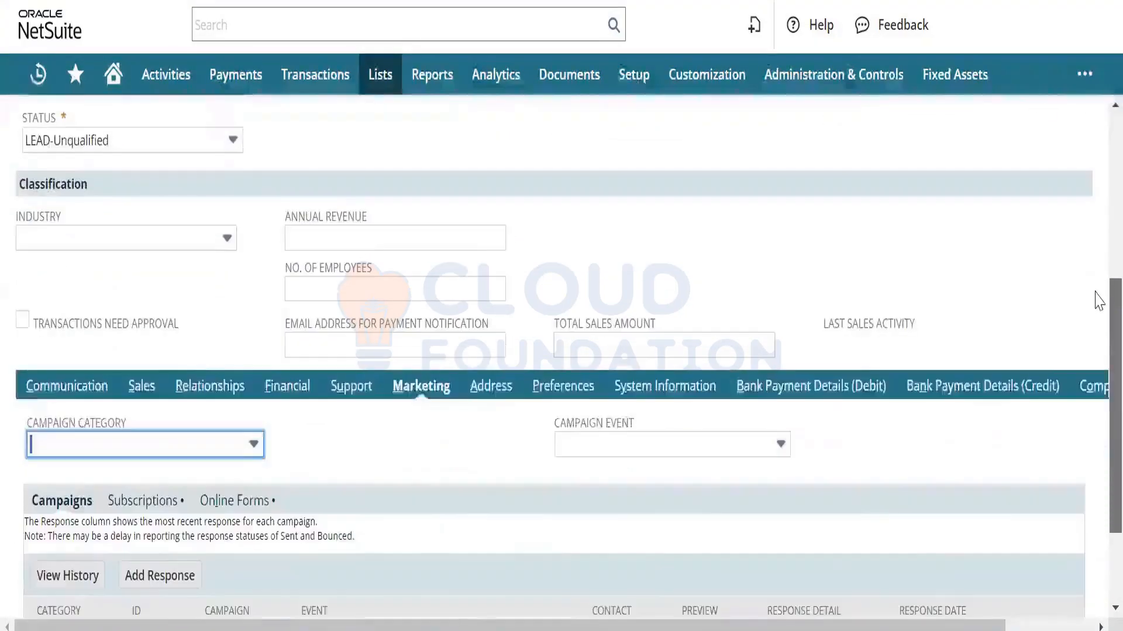
pyautogui.scroll(-2, 1097, 330)
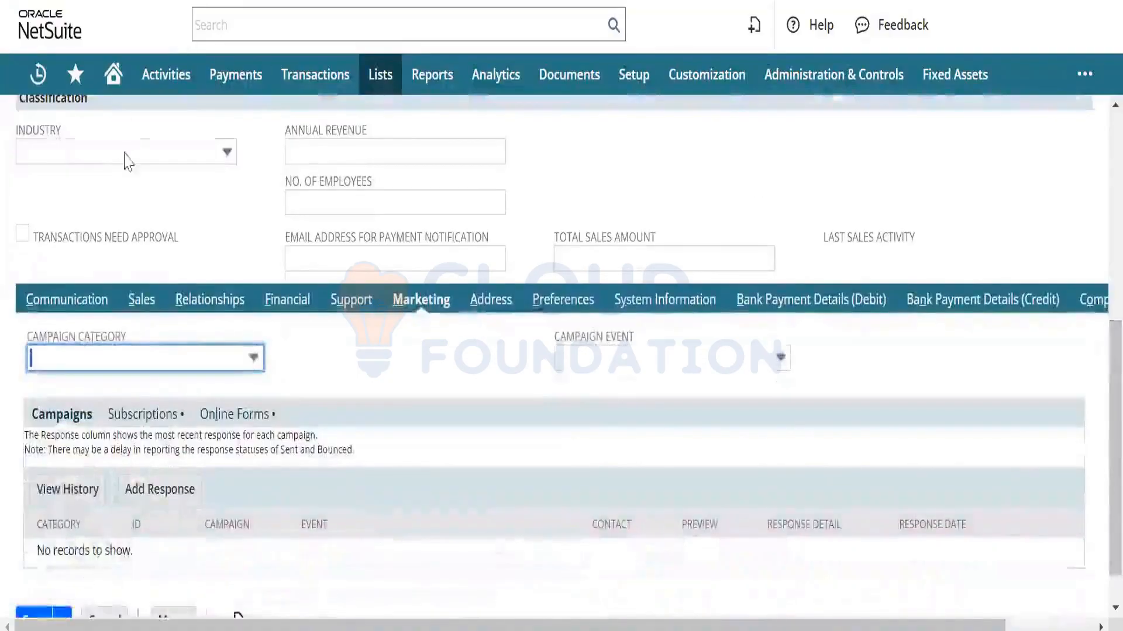
# - Check the lead's sales transactions and communication activities
pyautogui.click(137, 316)
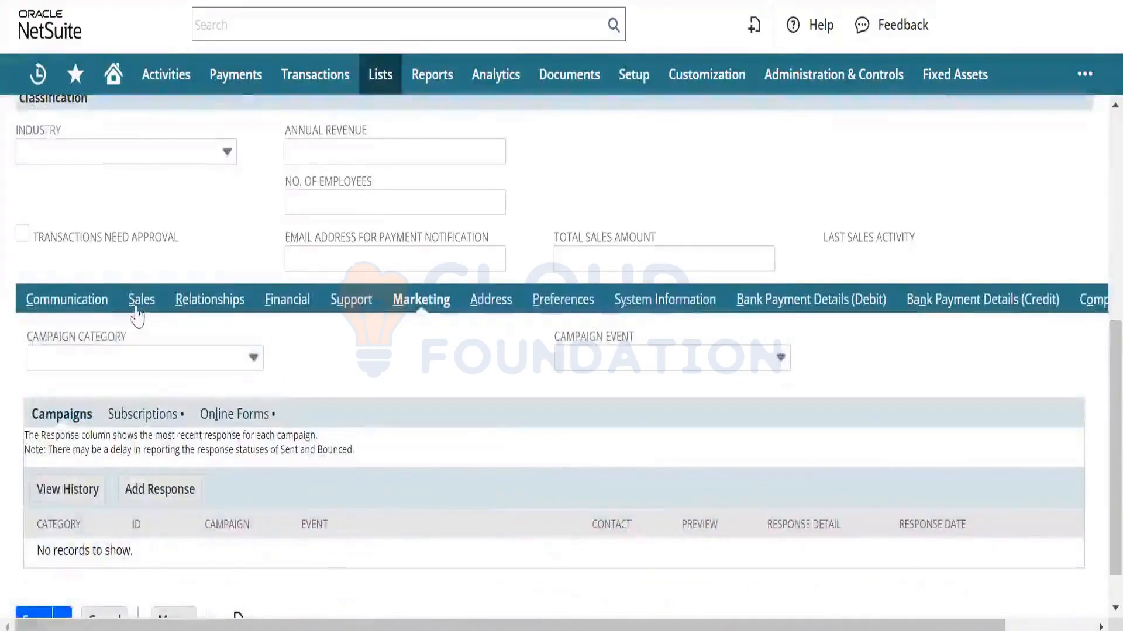
pyautogui.click(137, 315)
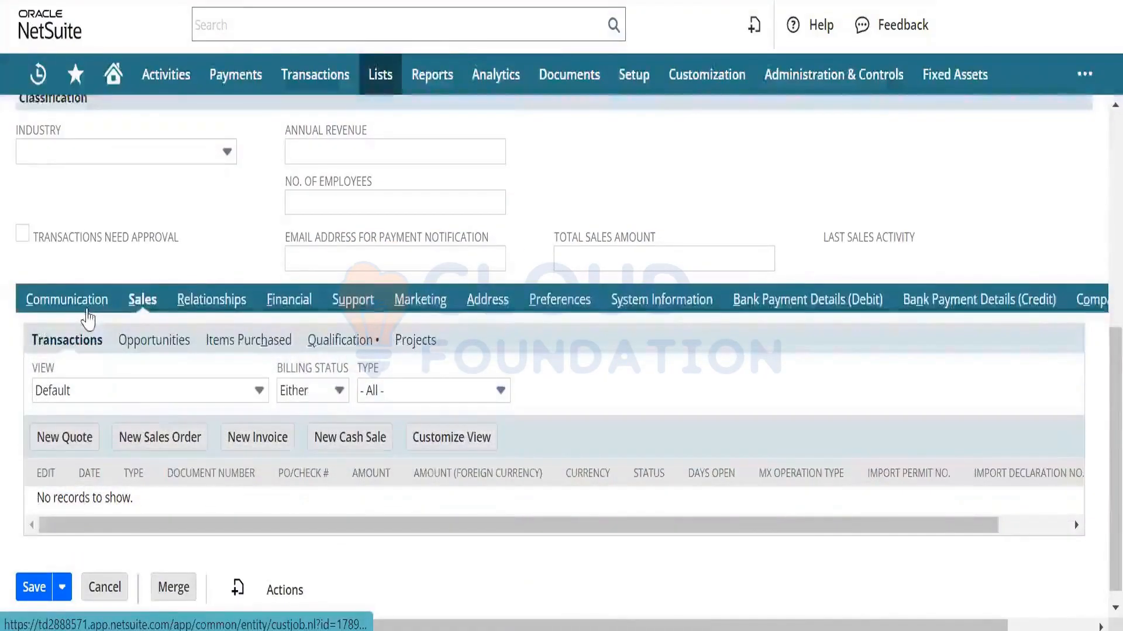
pyautogui.click(87, 309)
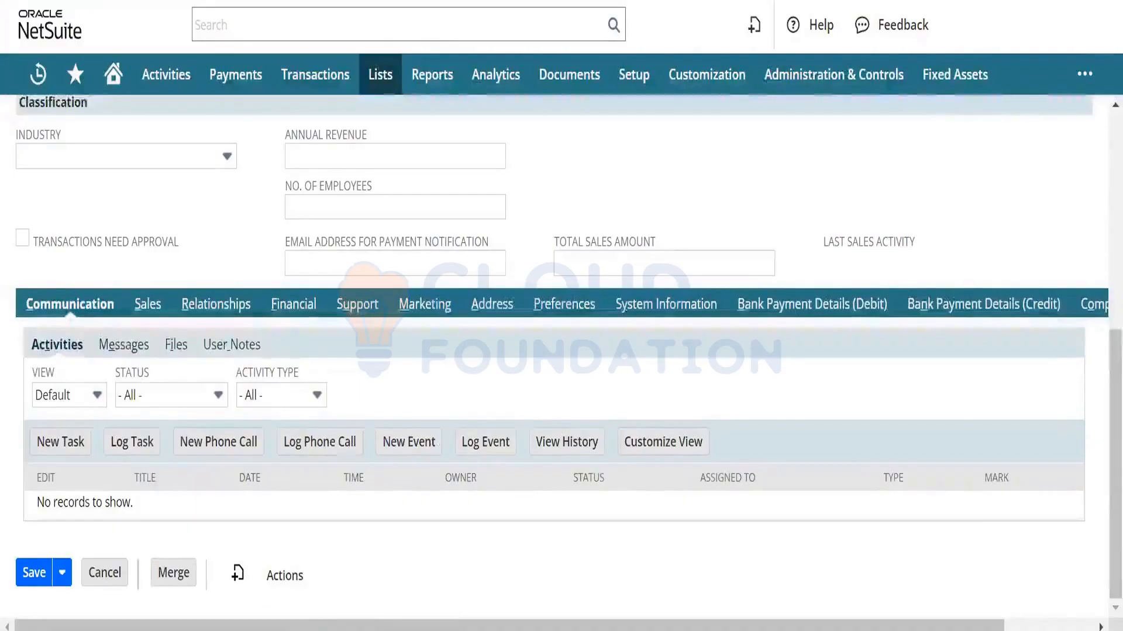
# - Check the sent date of the online form submission in the lead's marketing details
pyautogui.click(424, 309)
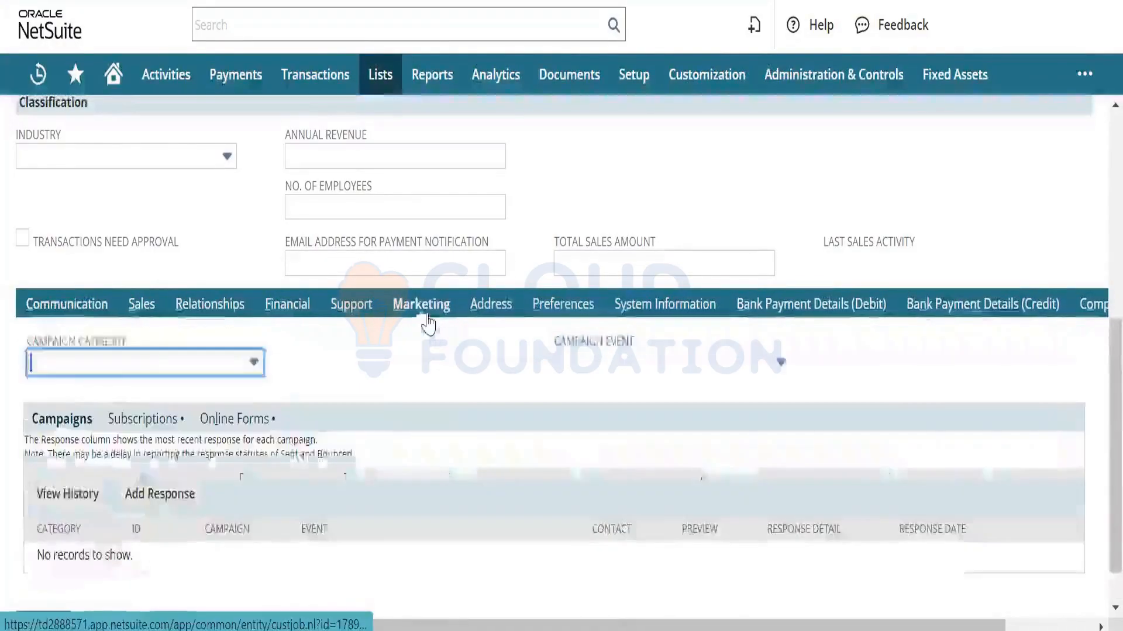
pyautogui.click(266, 420)
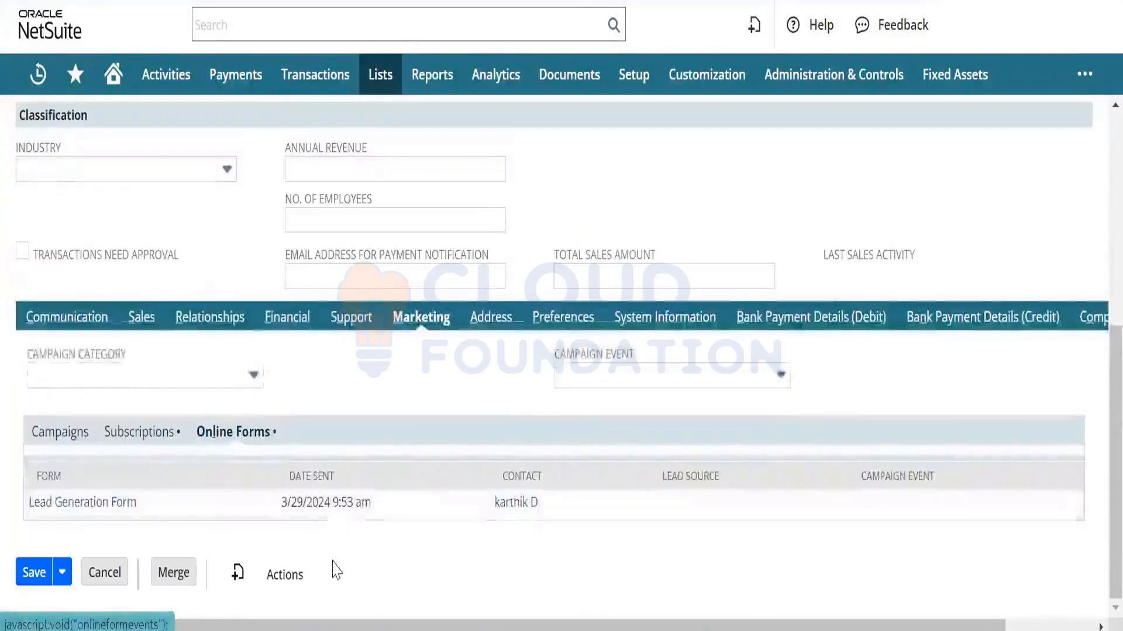
pyautogui.tripleClick(324, 502)
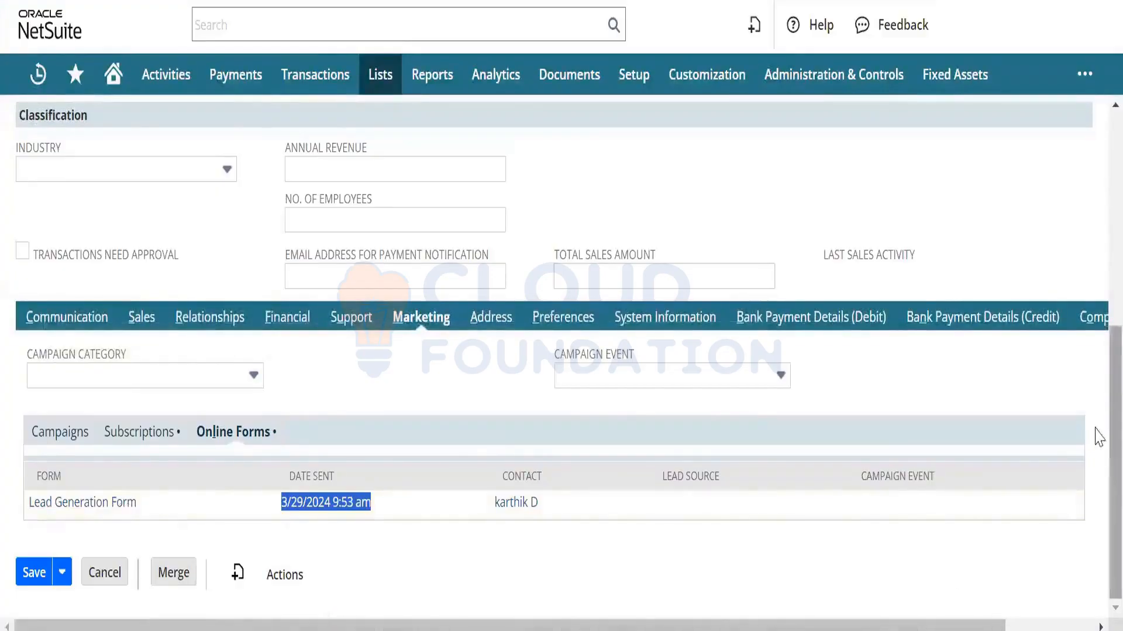
# - Assign the third named sales rep in the list to the lead and save the record
pyautogui.moveTo(1095, 427); pyautogui.dragTo(1087, 449)
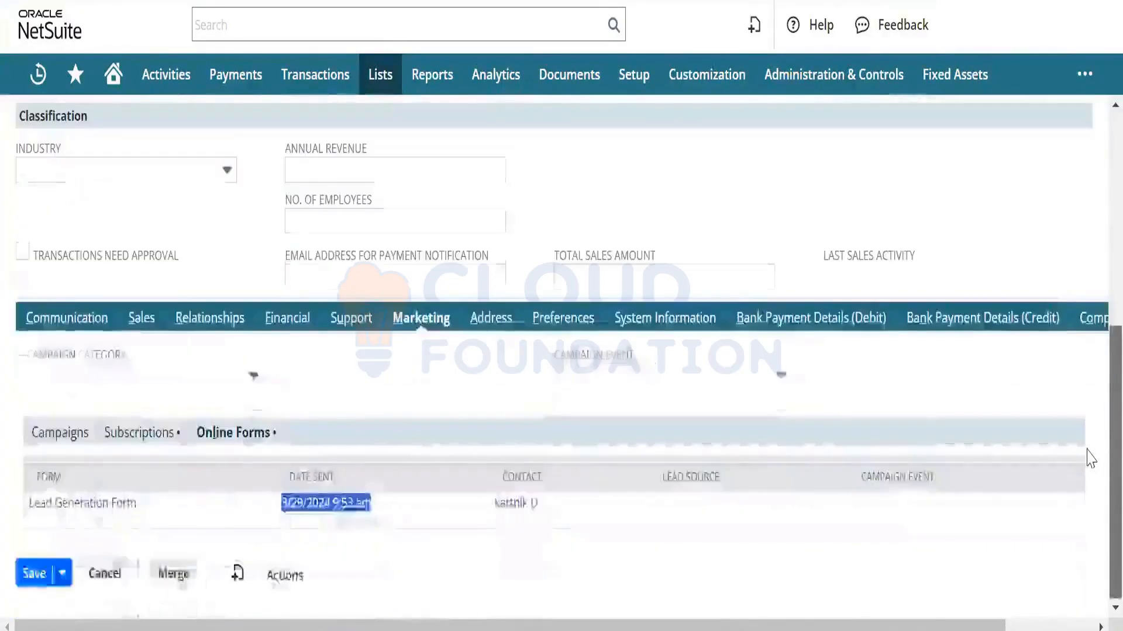
pyautogui.scroll(3, 1082, 345)
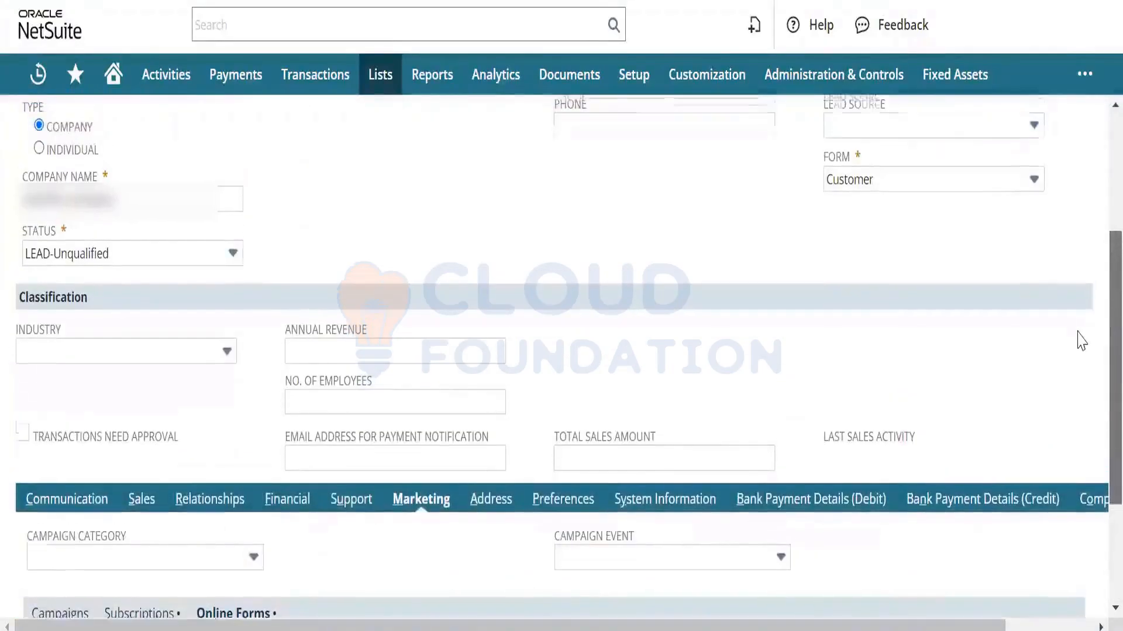
pyautogui.scroll(2, 1078, 333)
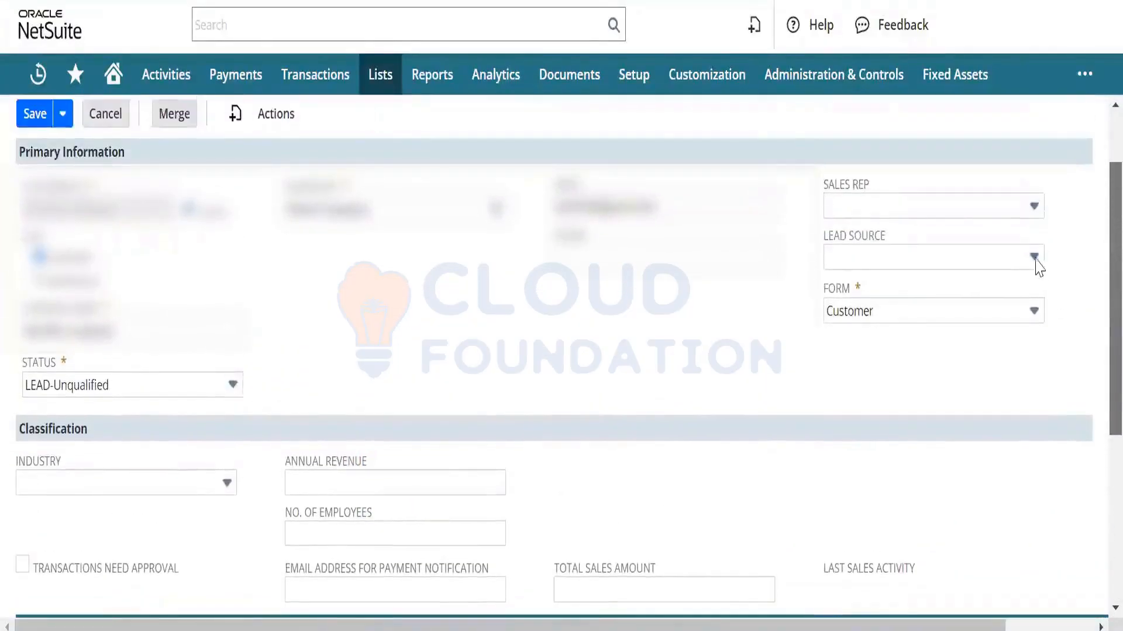
pyautogui.scroll(1, 1036, 257)
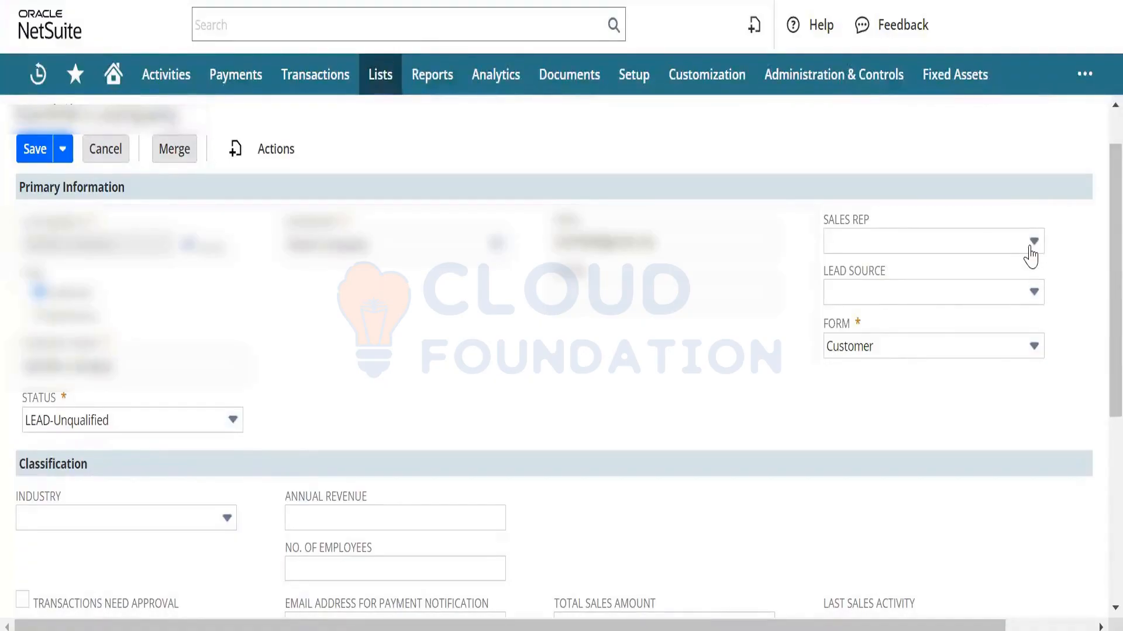
pyautogui.click(1033, 242)
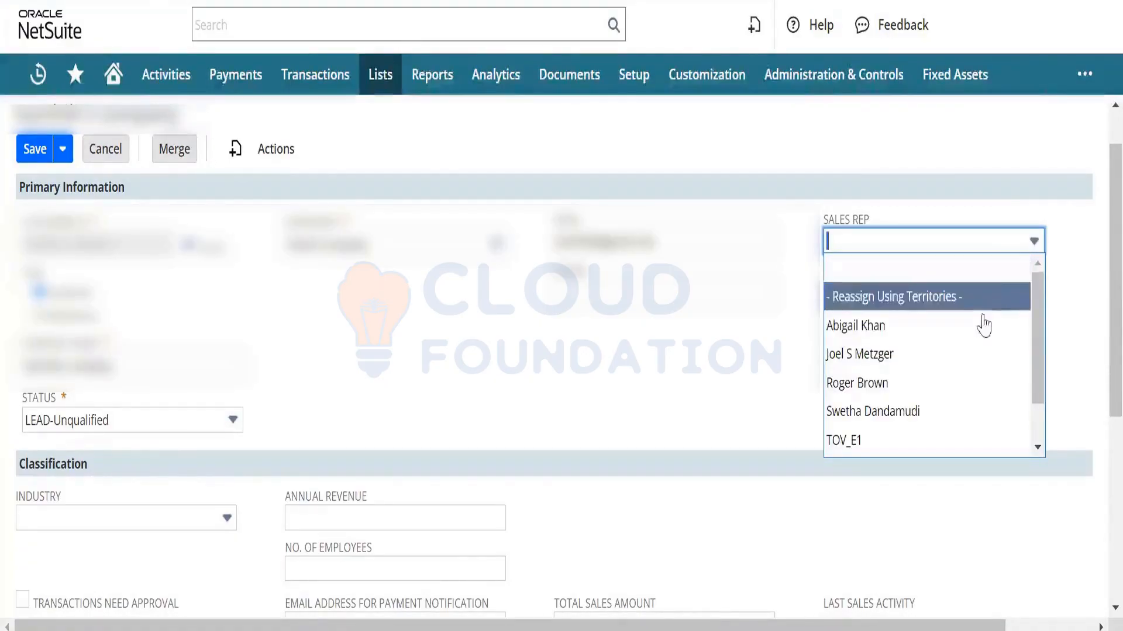
pyautogui.click(960, 379)
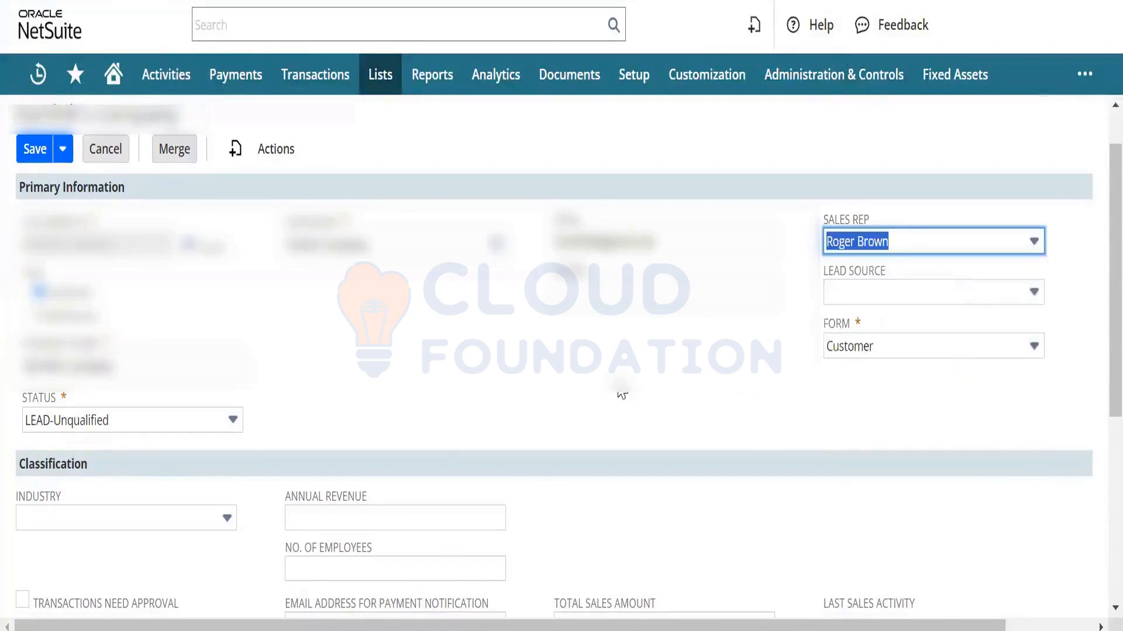
pyautogui.click(36, 151)
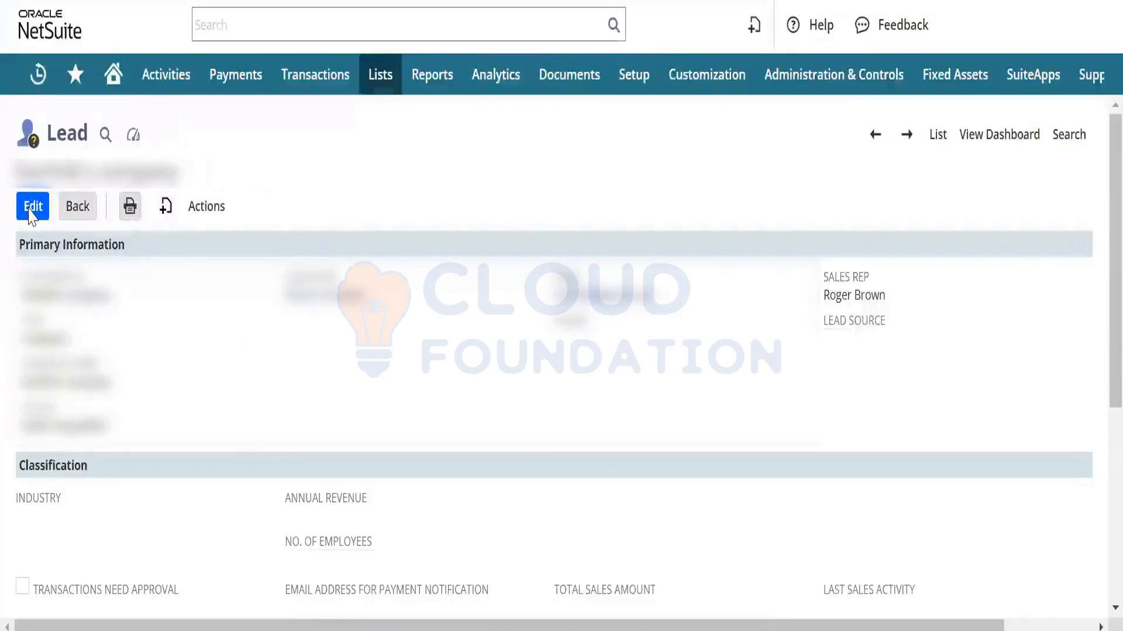
# - Open the lead record for editing and switch its form to Standard Lead Form
pyautogui.click(30, 209)
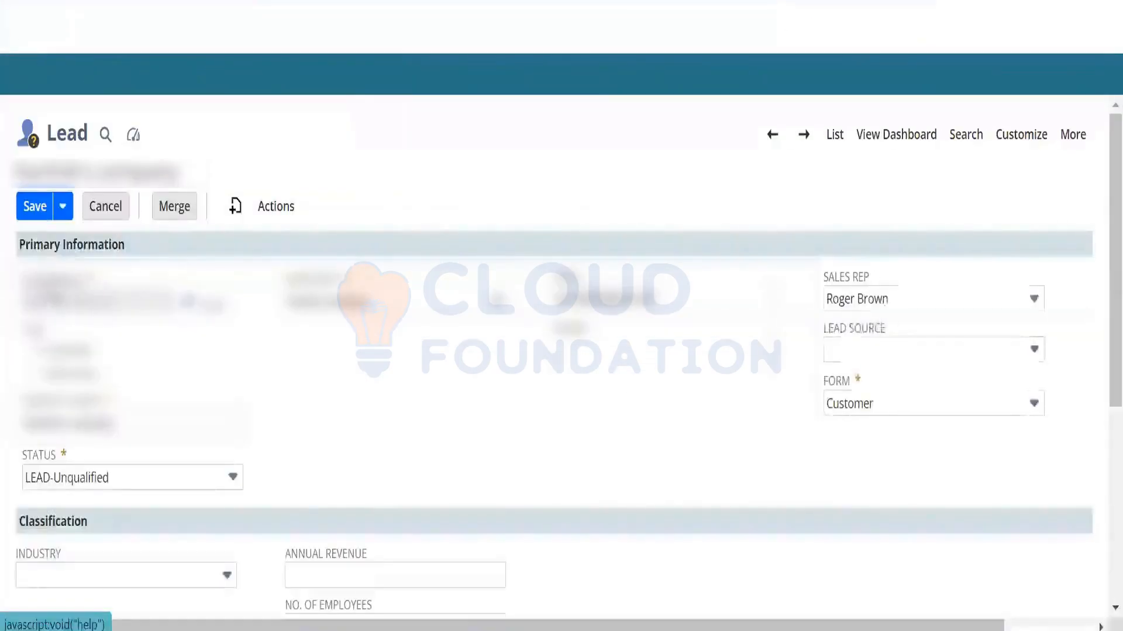
pyautogui.click(901, 410)
pyautogui.click(901, 410)
pyautogui.click(902, 410)
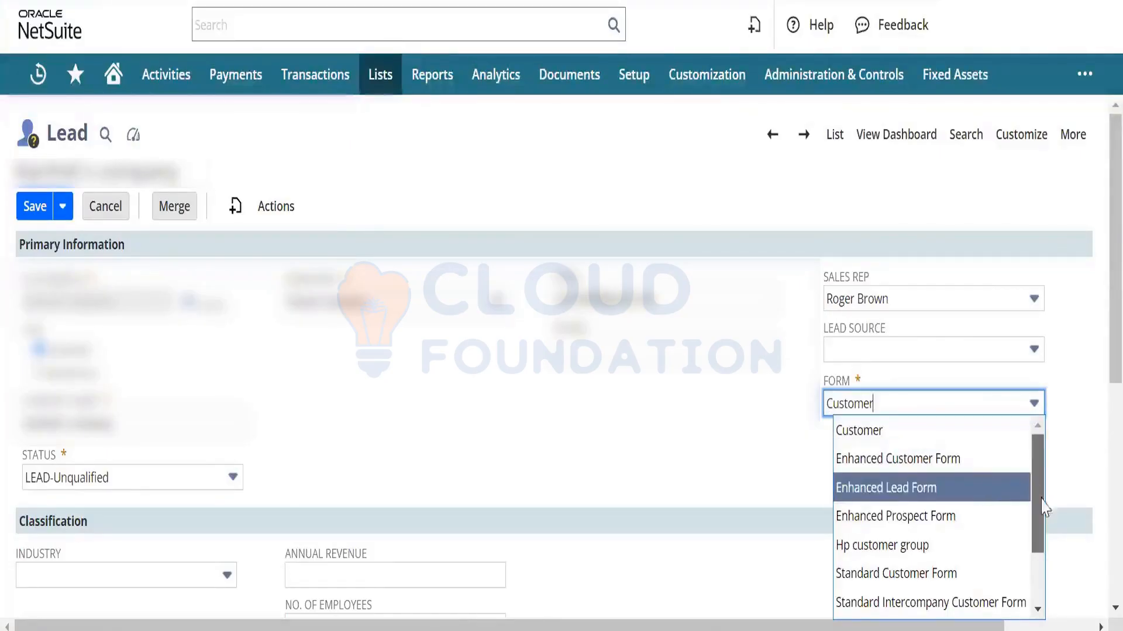
pyautogui.moveTo(1041, 501); pyautogui.dragTo(1048, 538)
pyautogui.click(960, 550)
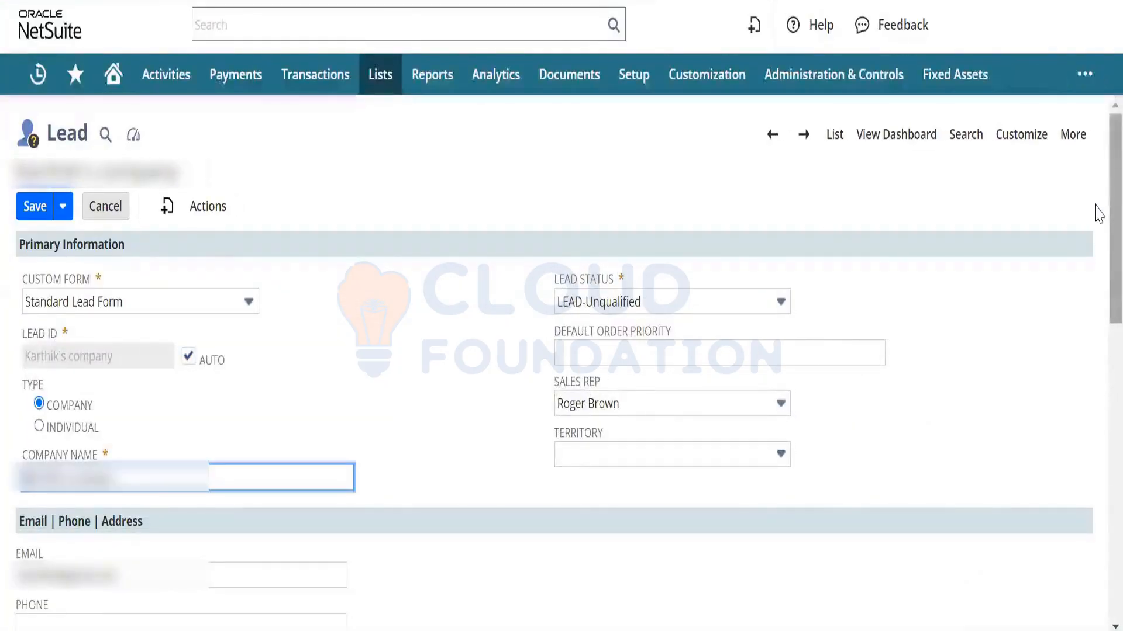
# - Look through the primary, contact, address, classification and qualification fields of the lead's form
pyautogui.scroll(-7, 1096, 380)
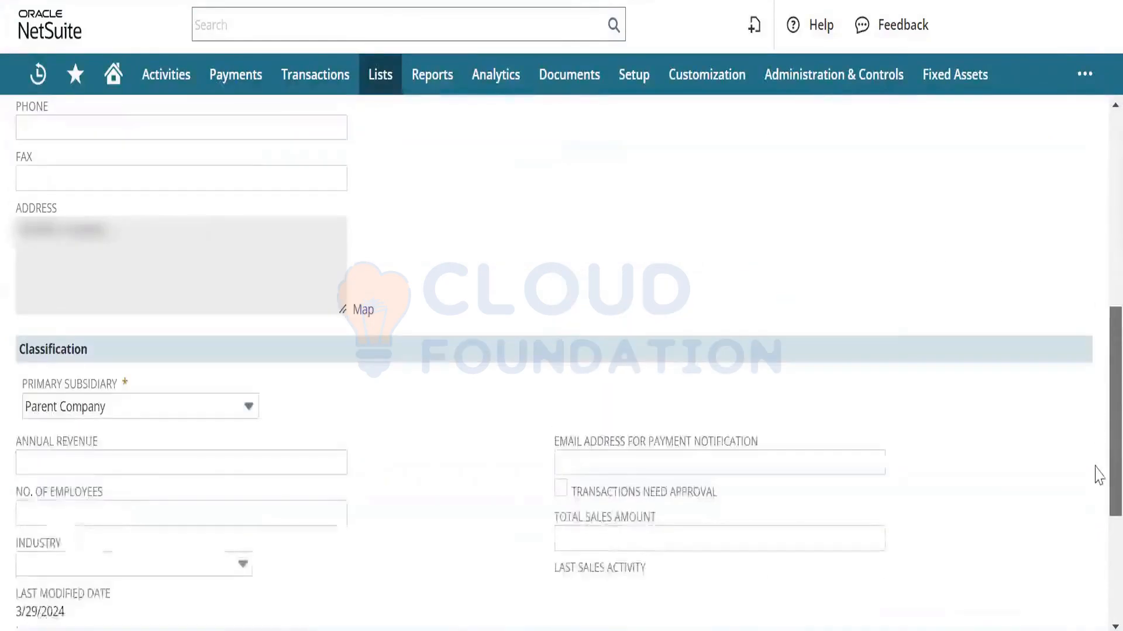
pyautogui.scroll(-4, 1097, 468)
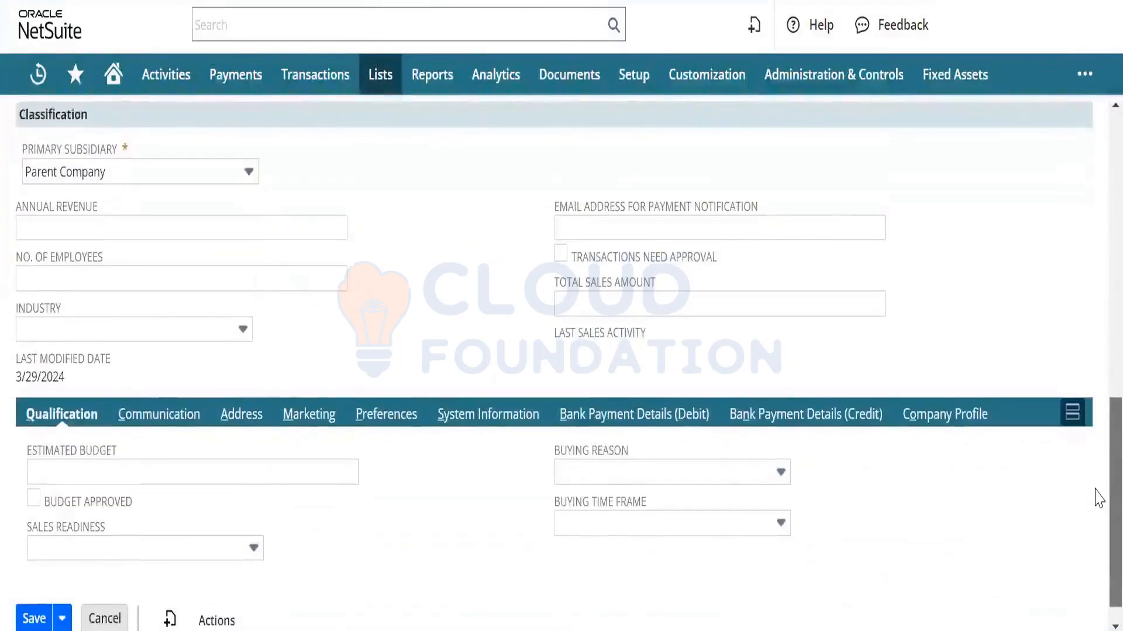
pyautogui.scroll(-1, 1097, 509)
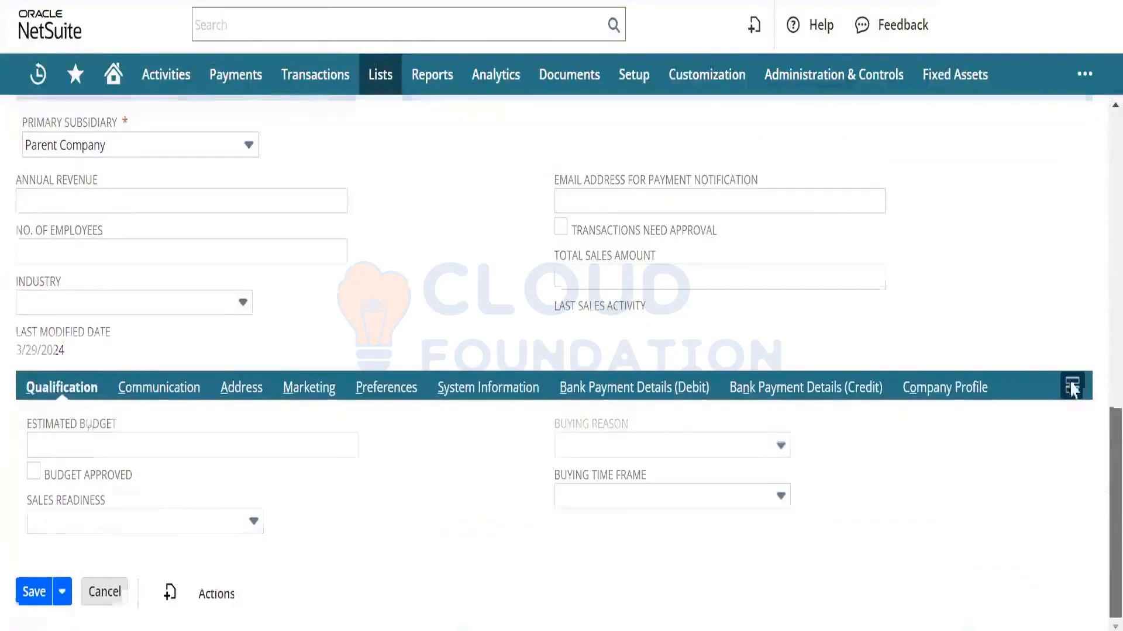
pyautogui.scroll(5, 1064, 351)
pyautogui.scroll(6, 1064, 351)
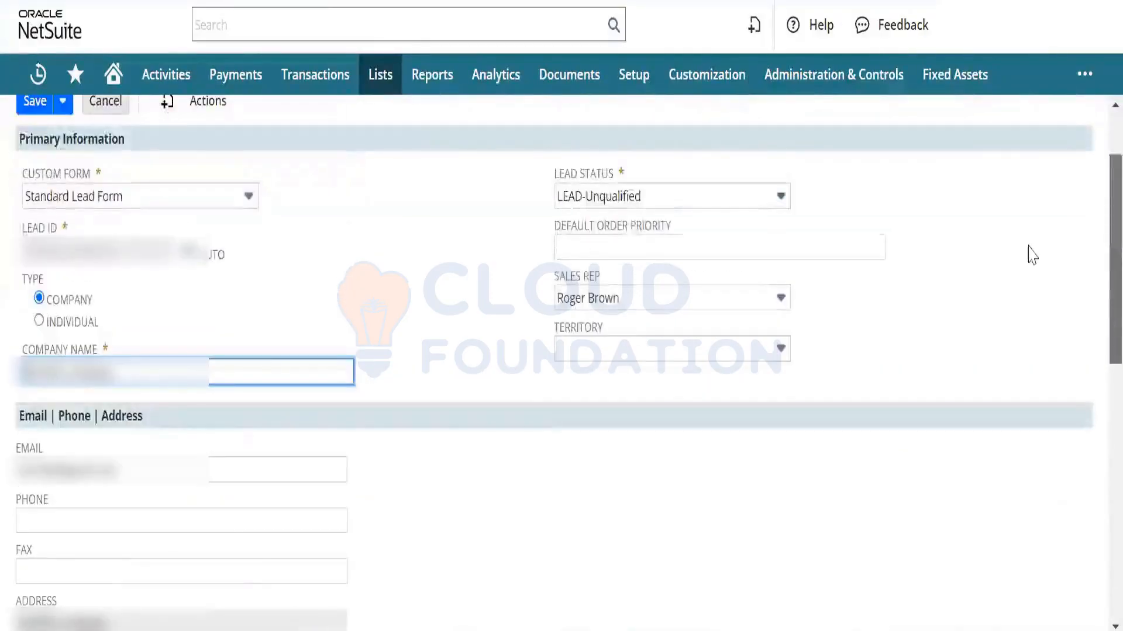
pyautogui.scroll(-7, 1039, 326)
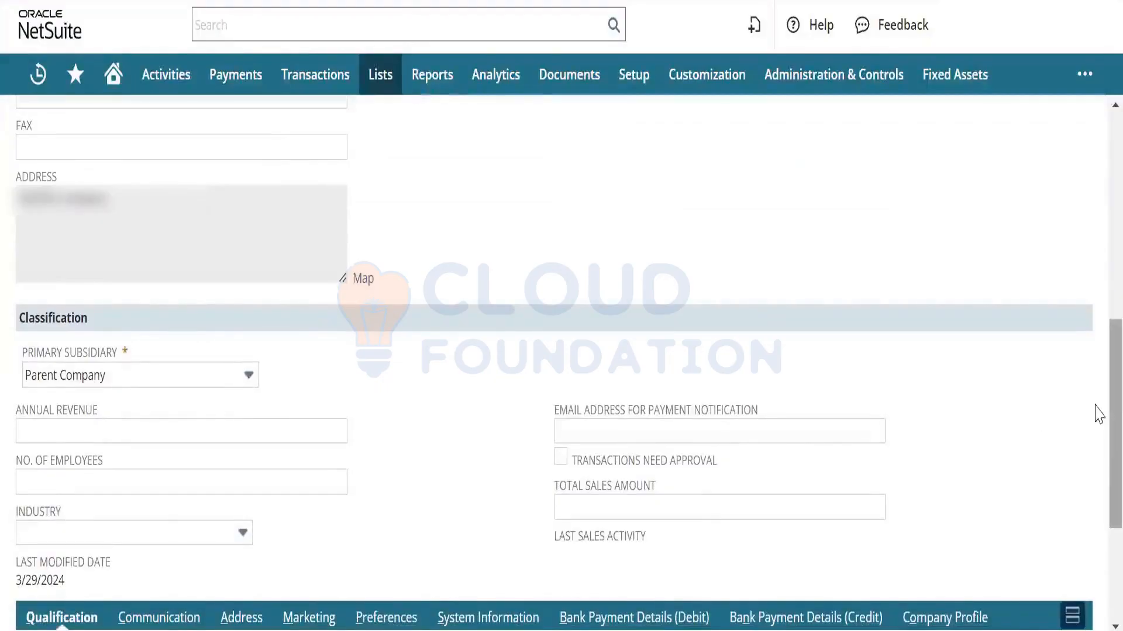
pyautogui.scroll(-3, 1095, 451)
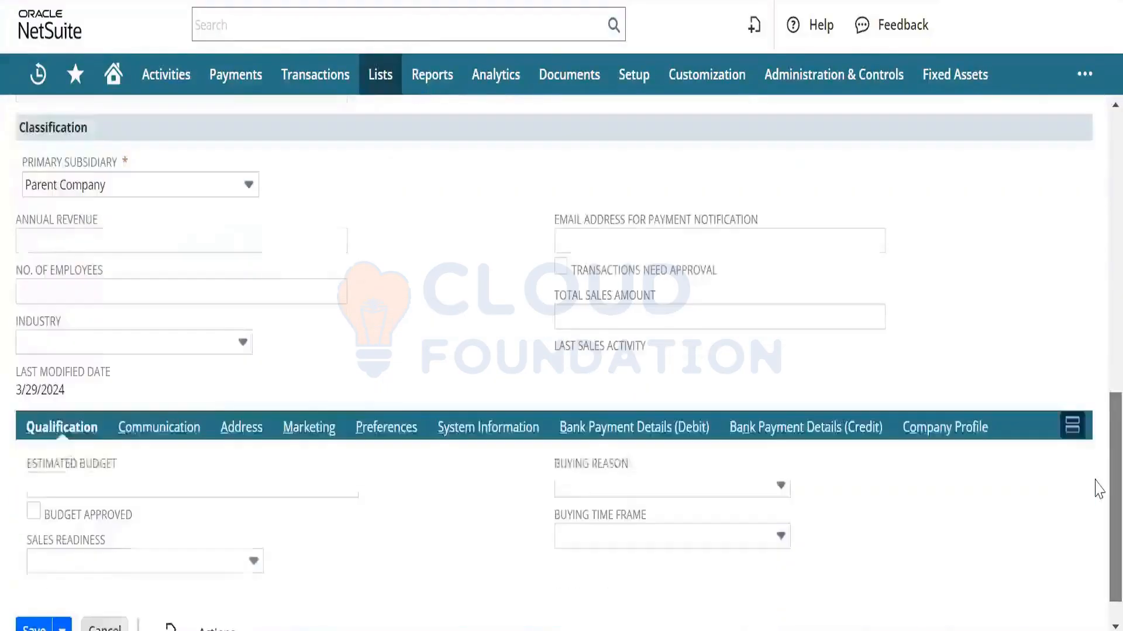
# - Check the lead's communication, address, marketing and preferences details
pyautogui.click(135, 433)
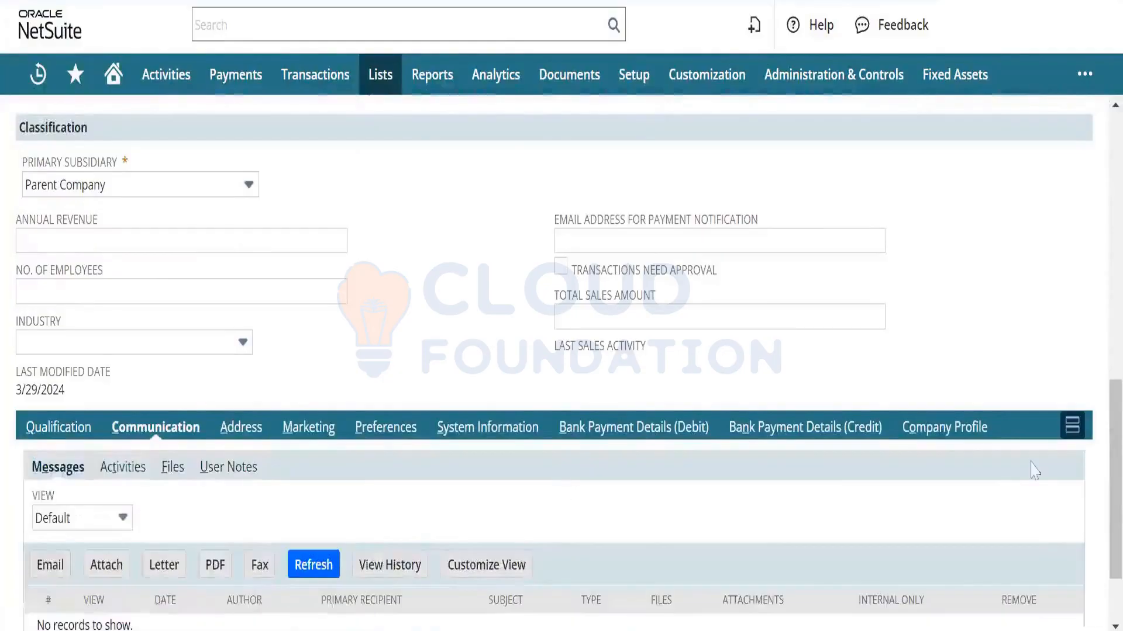
pyautogui.scroll(-2, 1097, 405)
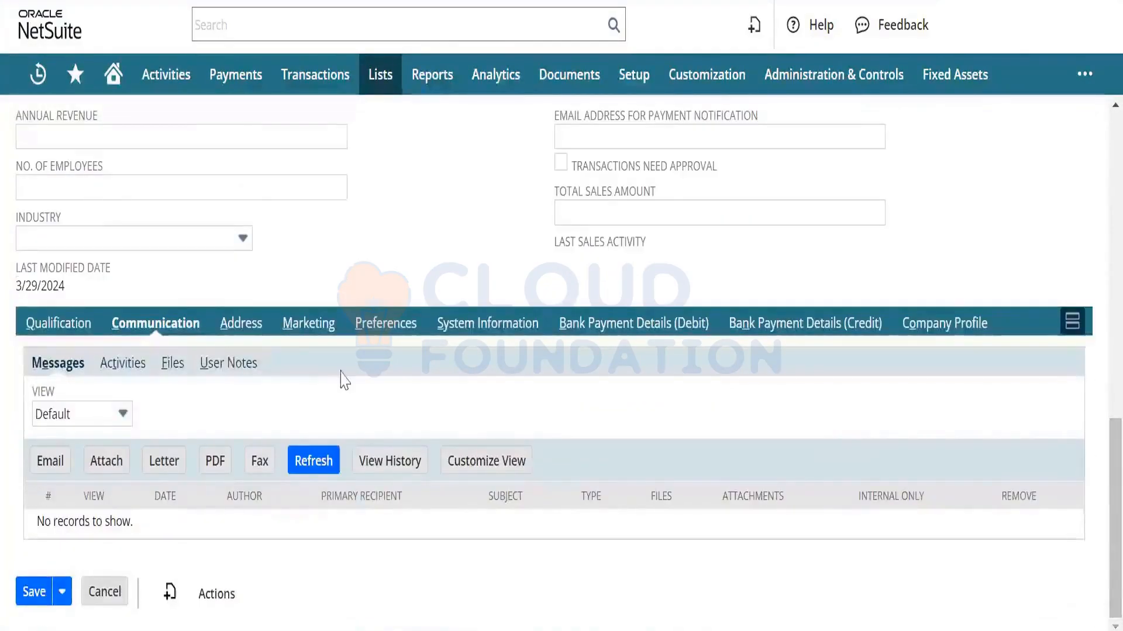
pyautogui.click(255, 333)
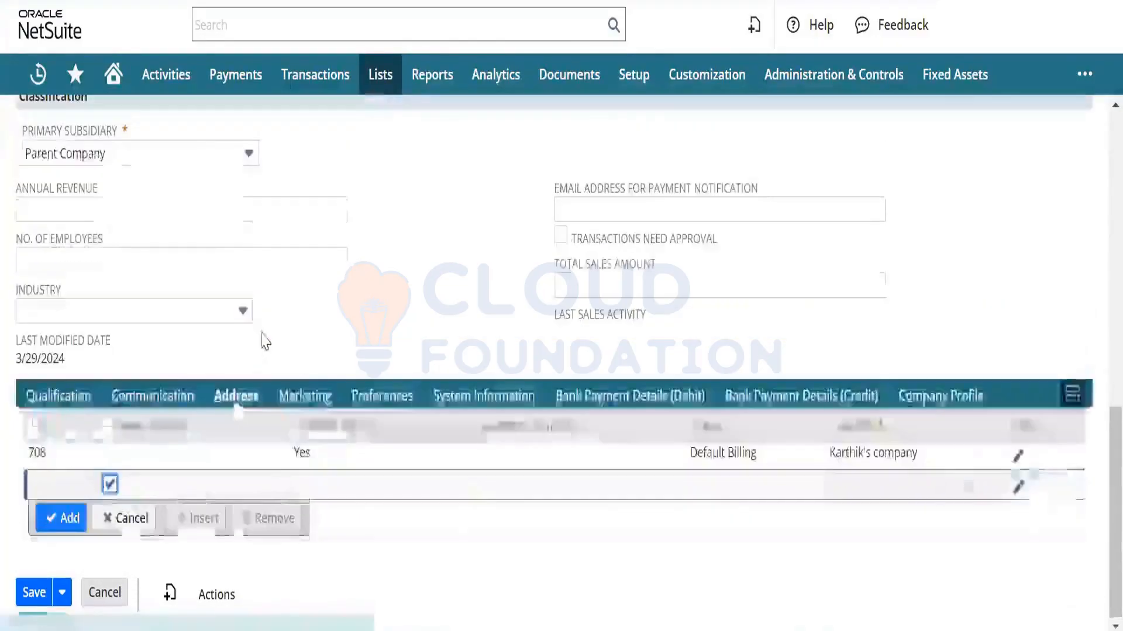
pyautogui.click(323, 400)
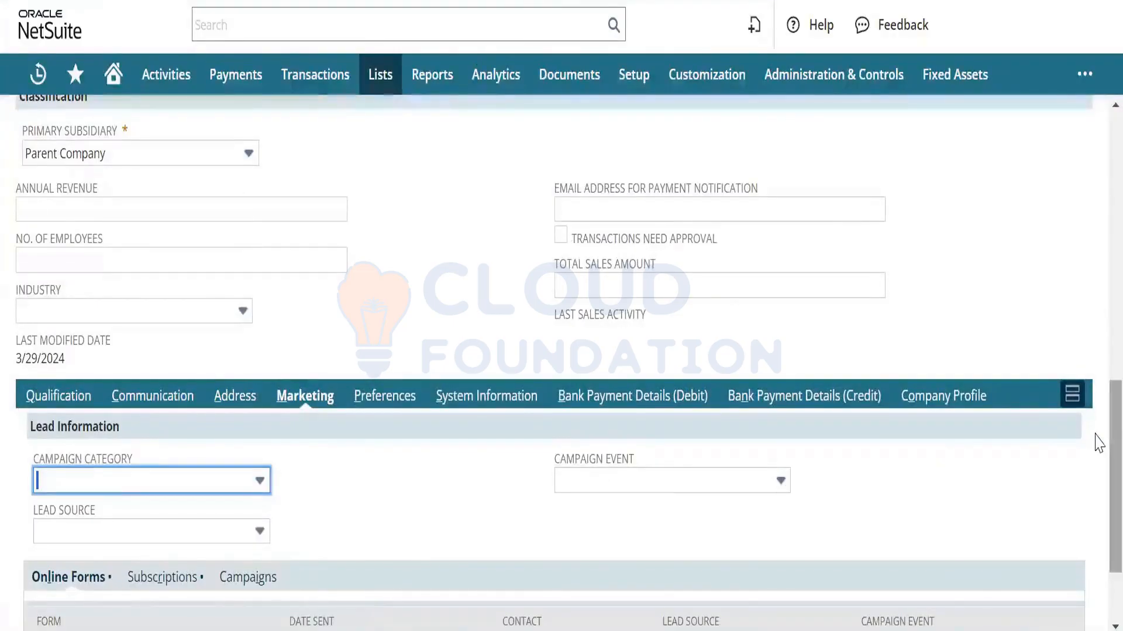
pyautogui.scroll(-3, 1098, 443)
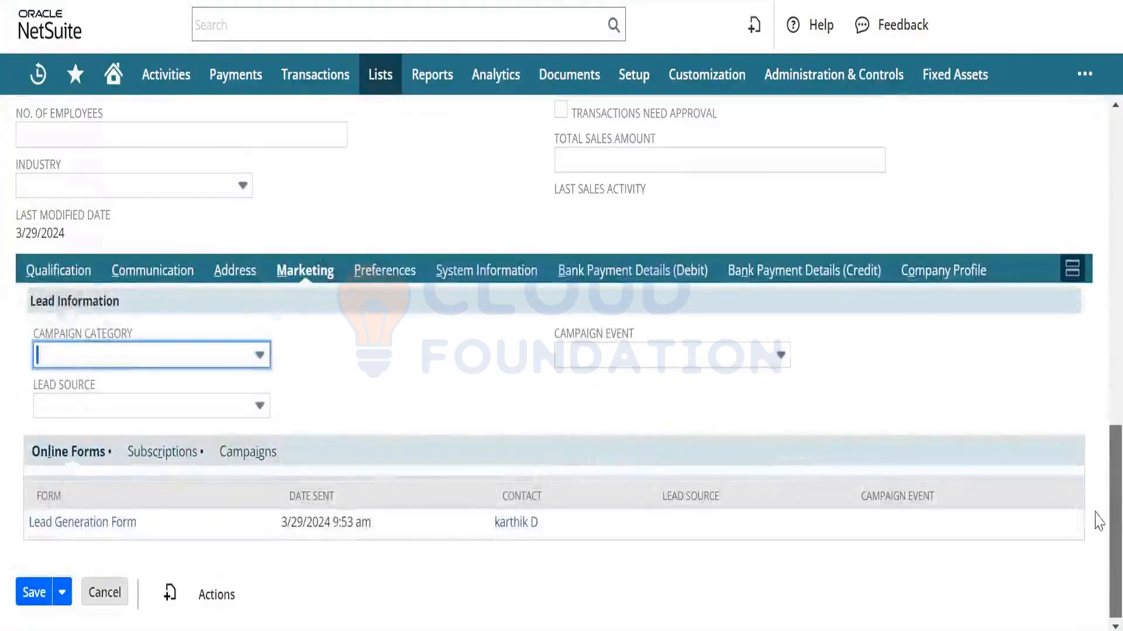
pyautogui.click(376, 272)
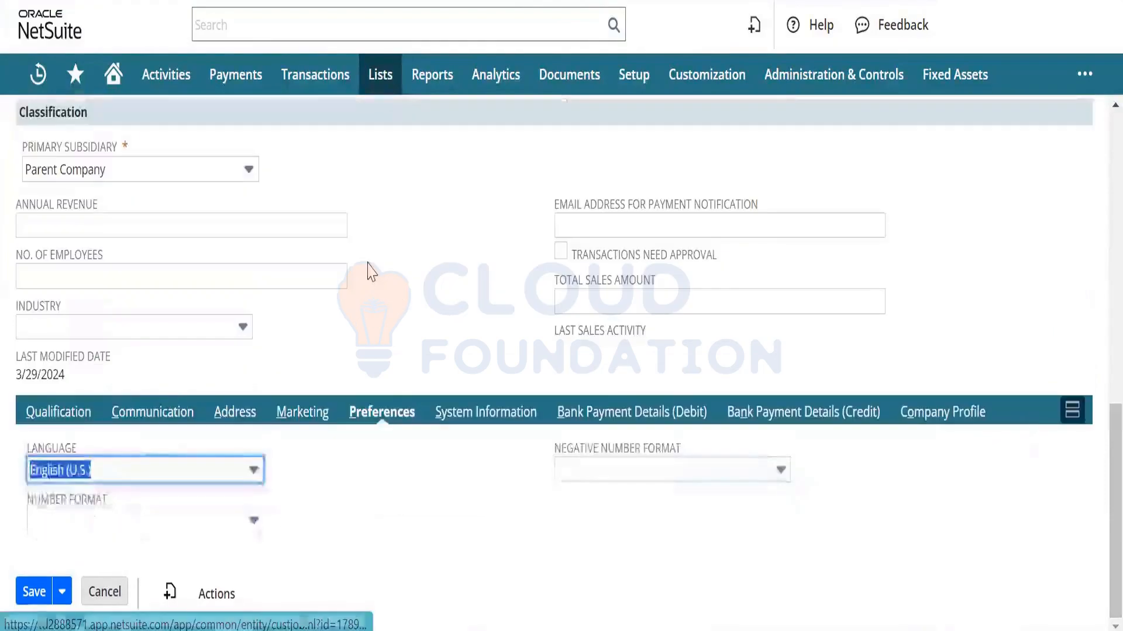
pyautogui.click(410, 305)
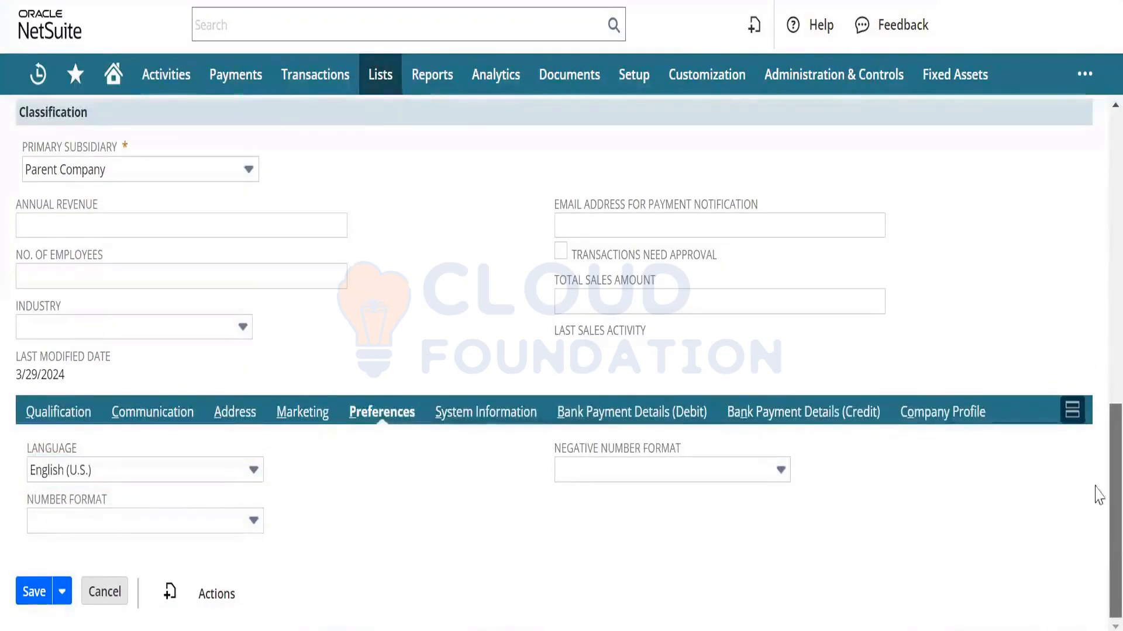
# - Start customizing the Standard Lead Form from the lead record
pyautogui.scroll(6, 1093, 445)
pyautogui.scroll(6, 1089, 401)
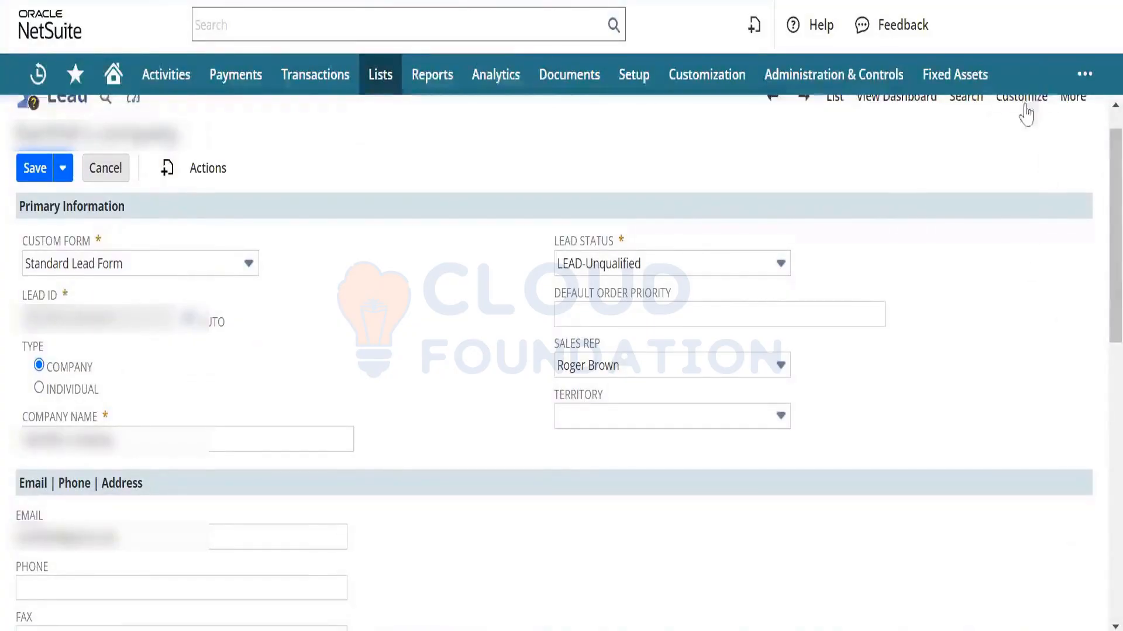
pyautogui.moveTo(1032, 99)
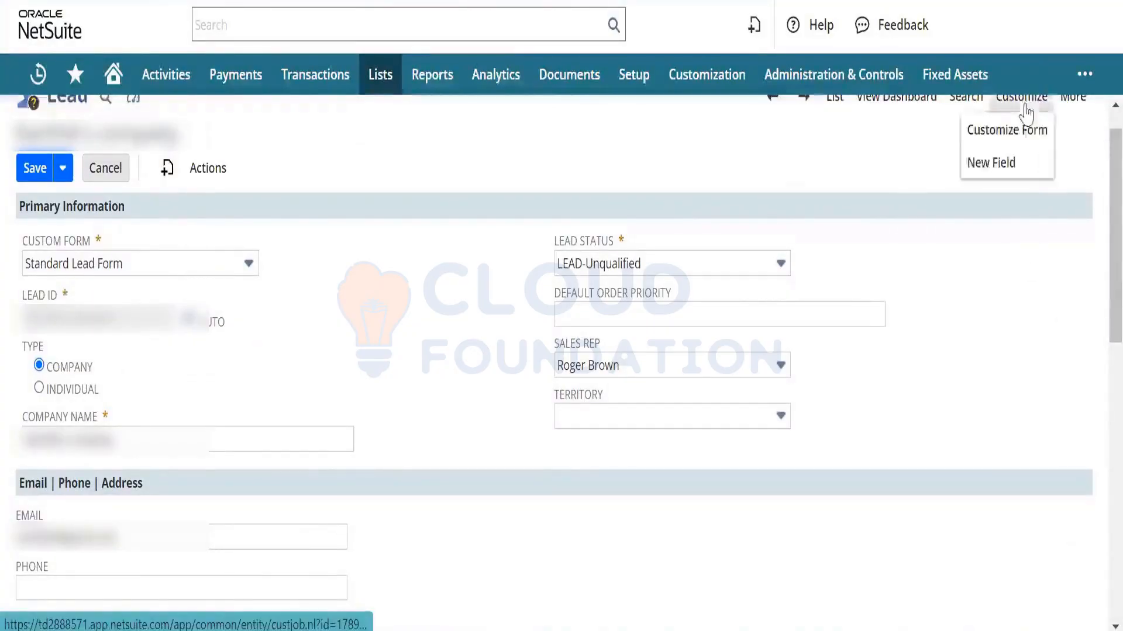
pyautogui.click(1014, 139)
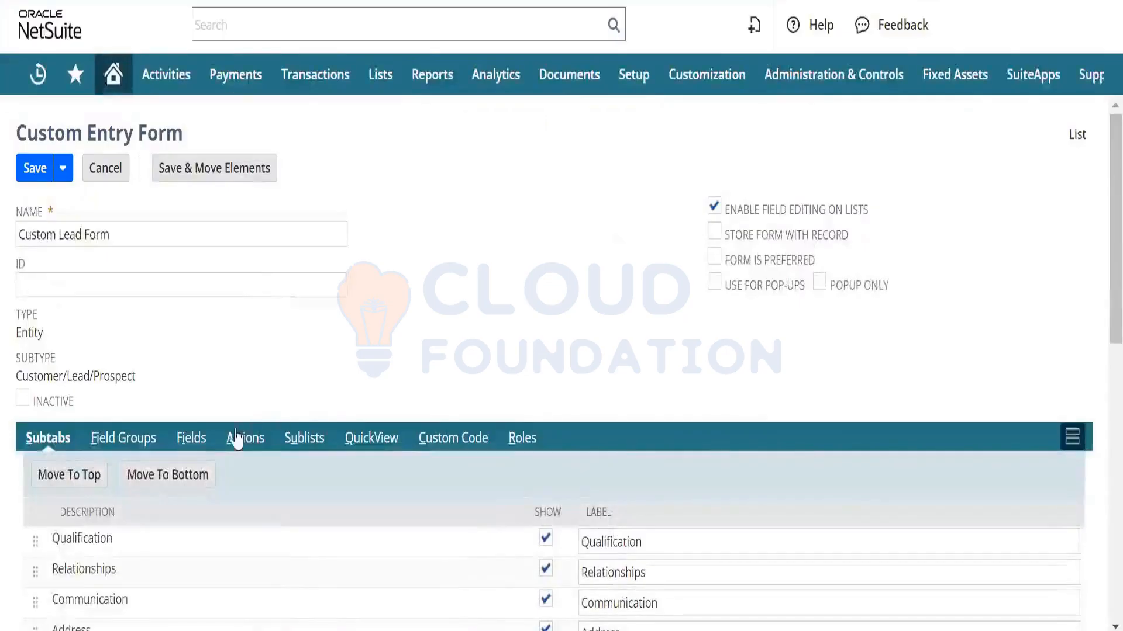
# - Show the Comments field among the custom form's main fields and move it directly above the Name field
pyautogui.click(204, 444)
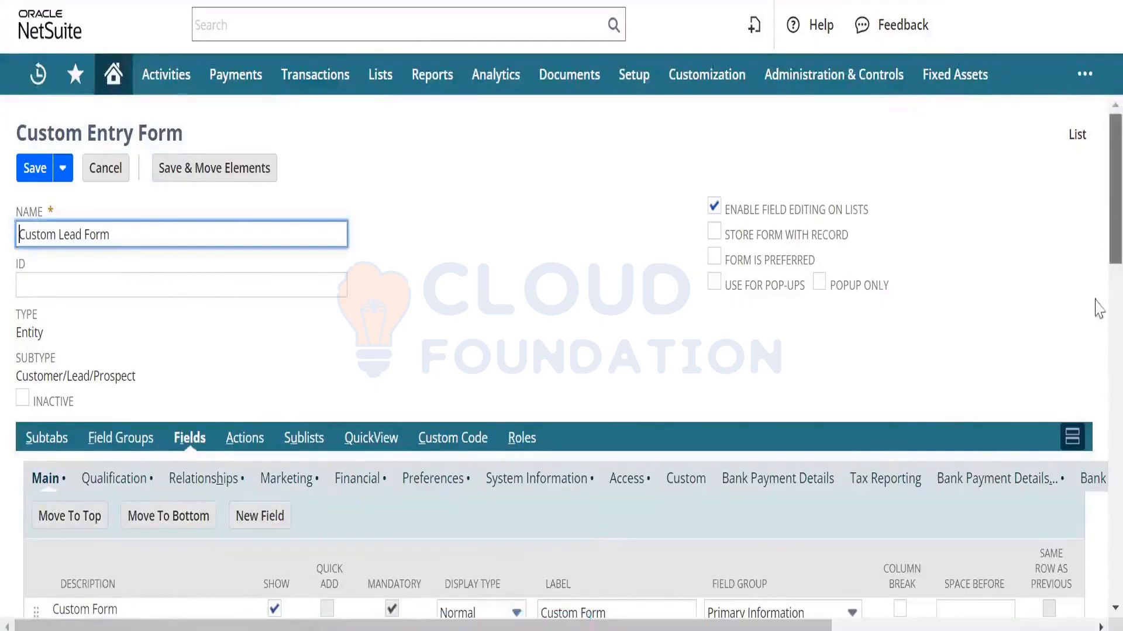
pyautogui.scroll(-10, 1099, 309)
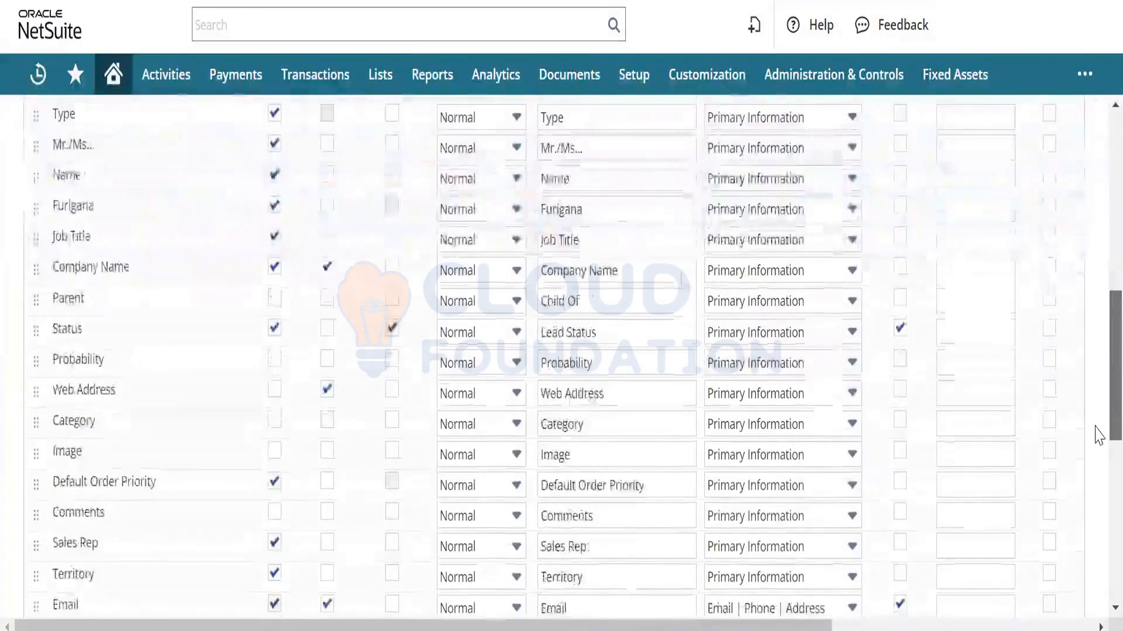
pyautogui.scroll(-1, 1099, 435)
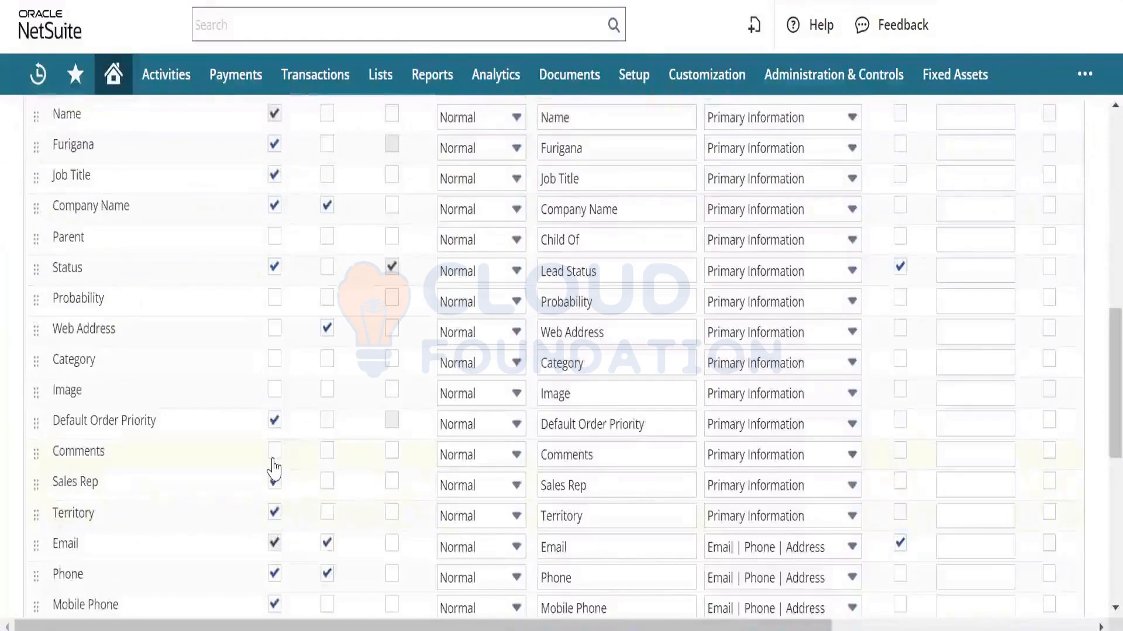
pyautogui.click(274, 453)
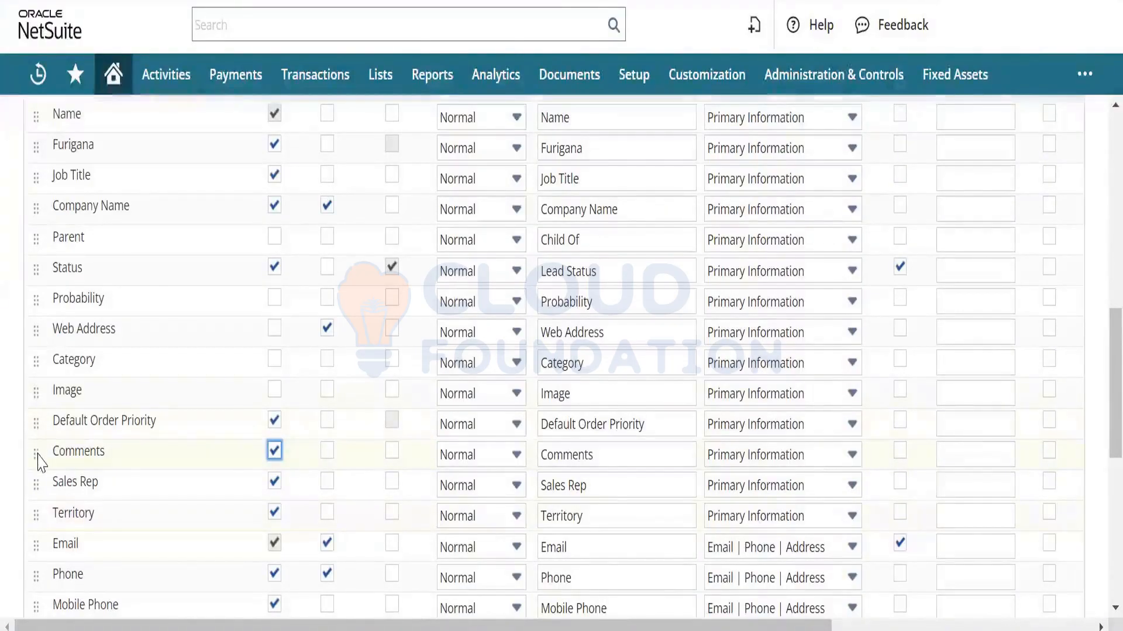
pyautogui.moveTo(38, 455); pyautogui.dragTo(37, 390)
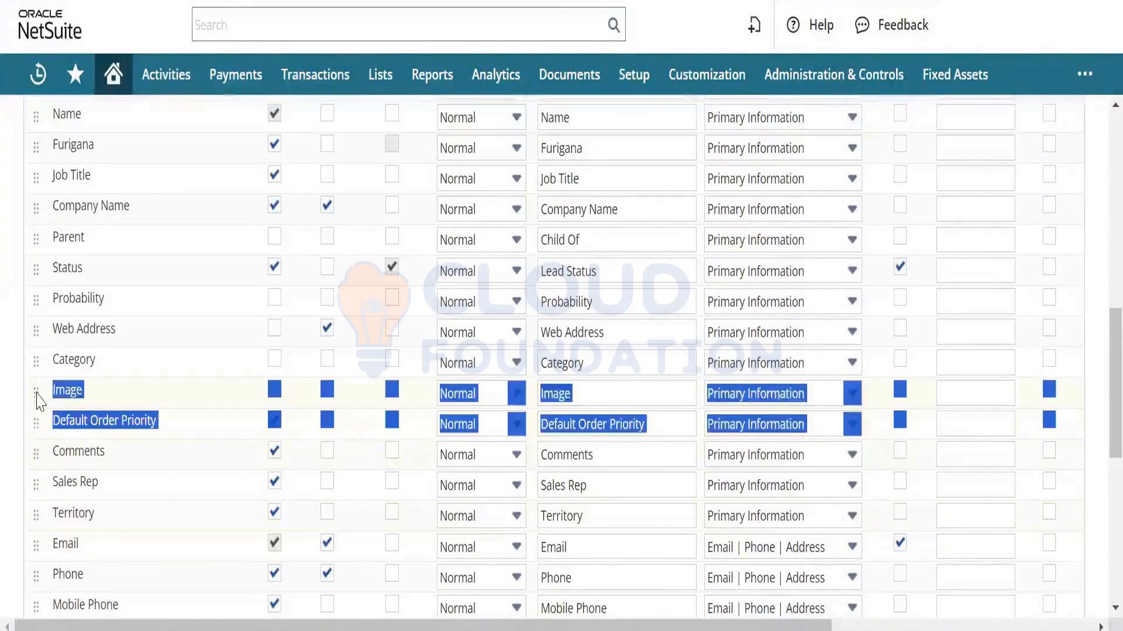
pyautogui.click(37, 451)
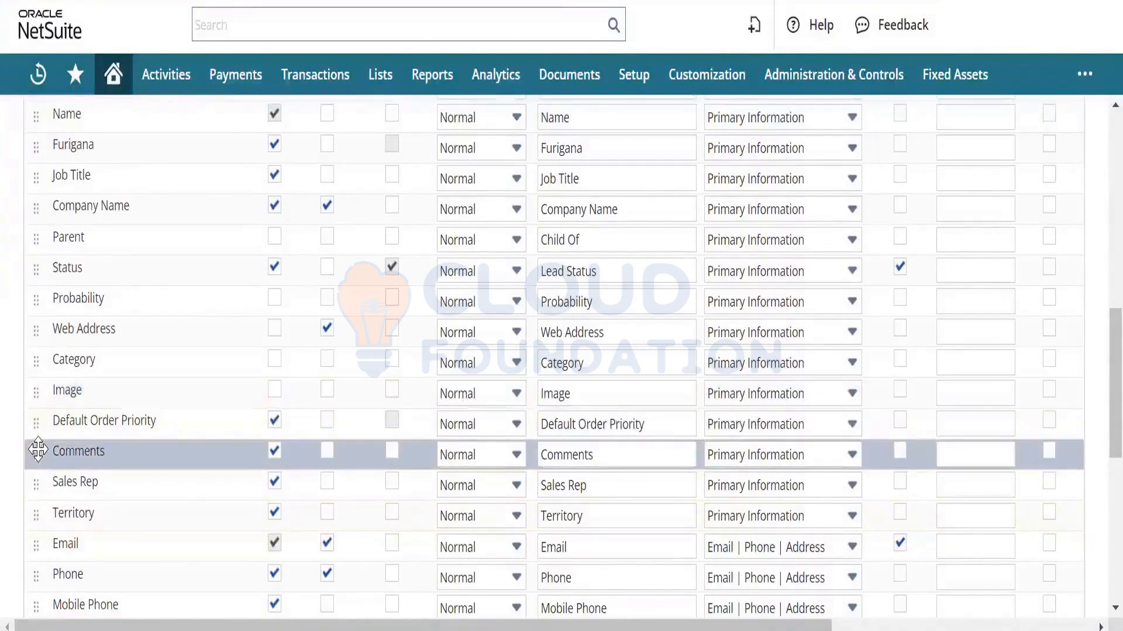
pyautogui.moveTo(38, 450); pyautogui.dragTo(44, 111)
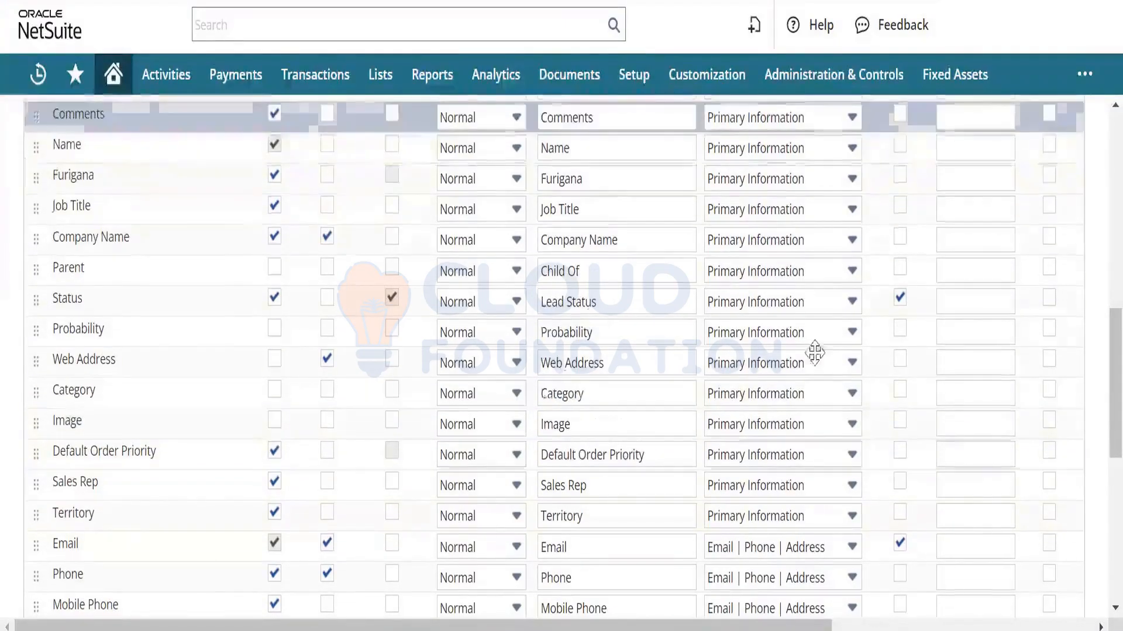
# - Rename the custom entry form as Comments Lead Form and save it
pyautogui.scroll(5, 1095, 301)
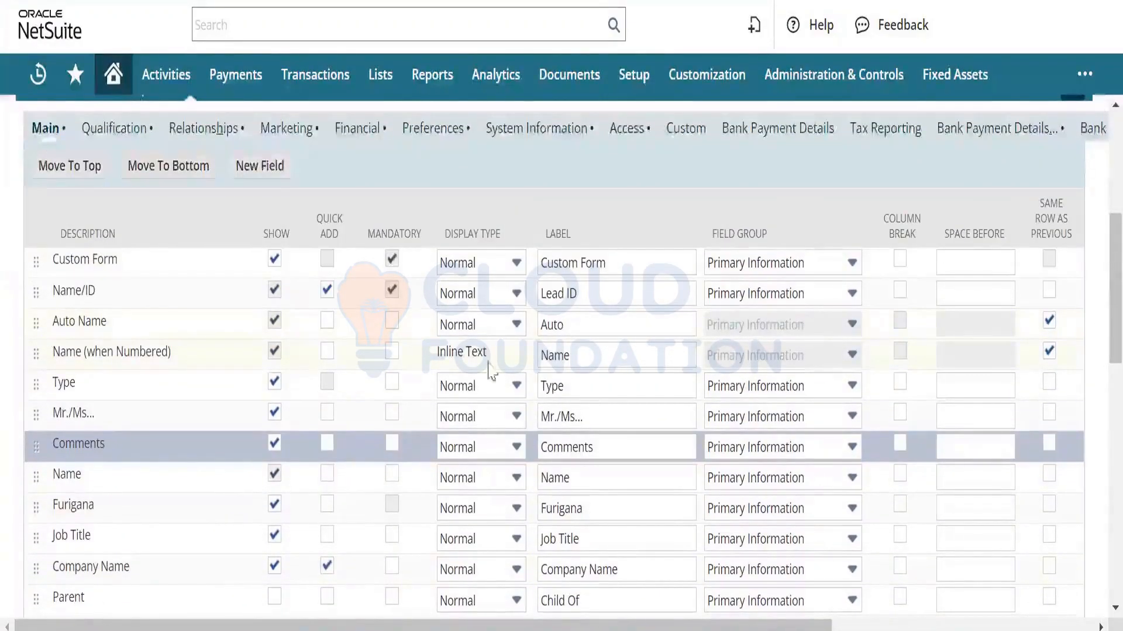
pyautogui.scroll(5, 1095, 321)
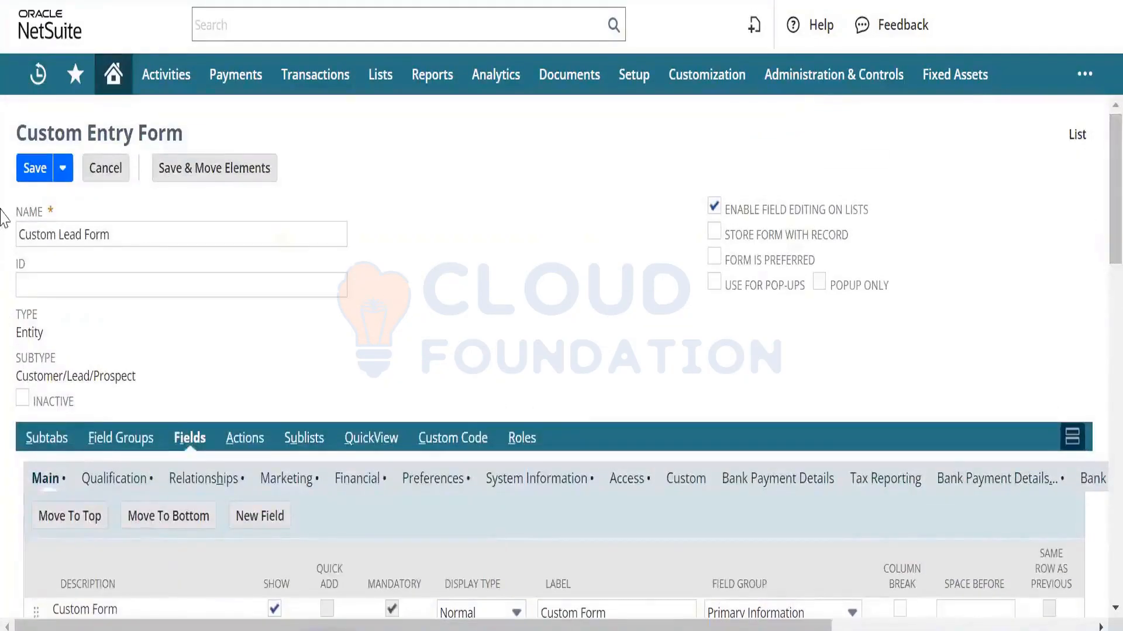
pyautogui.click(37, 234)
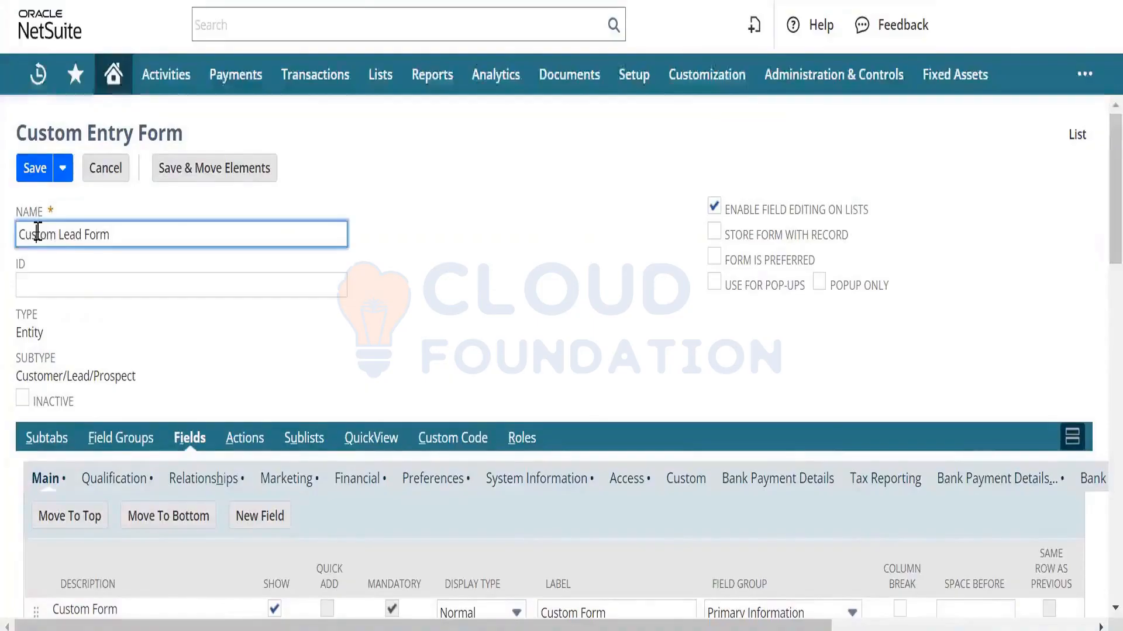
pyautogui.doubleClick(38, 233)
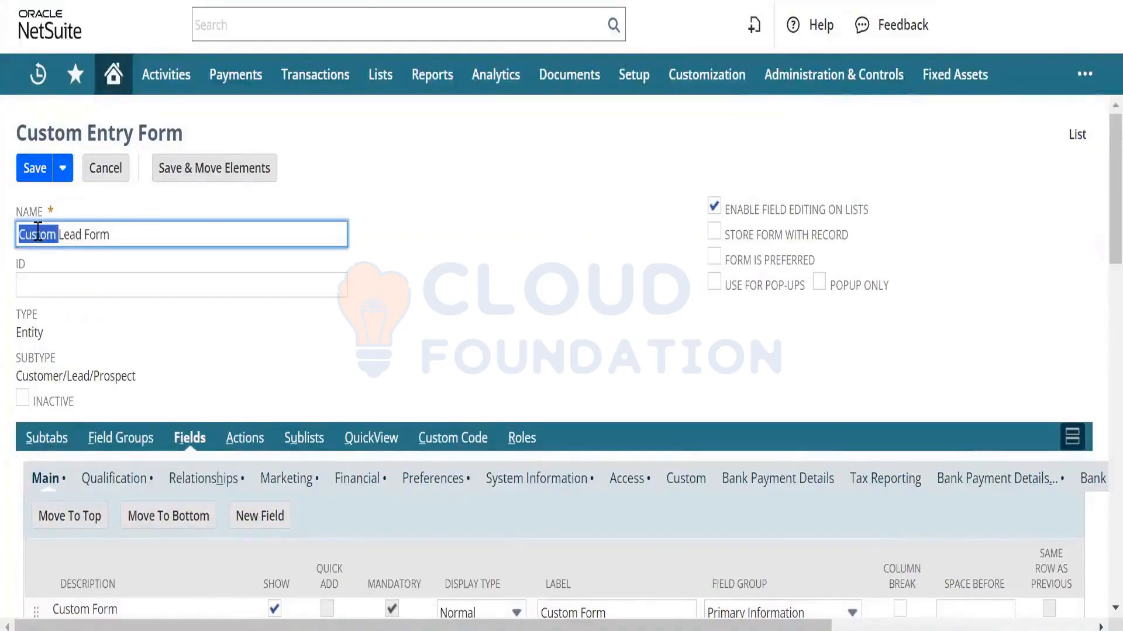
pyautogui.write('Commend')
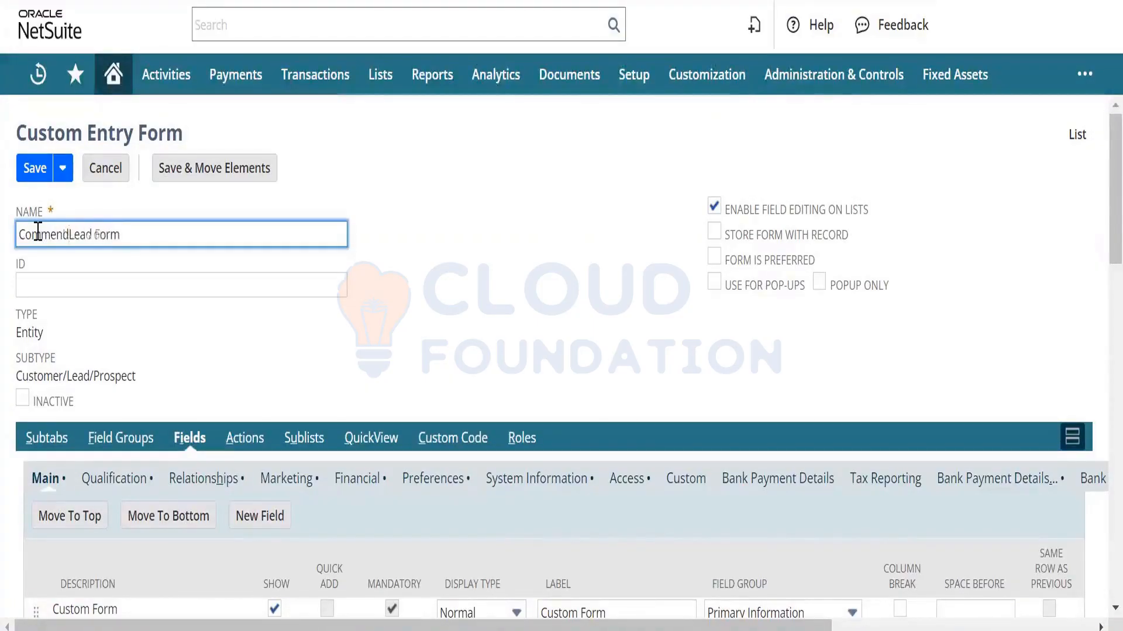
pyautogui.write('s')
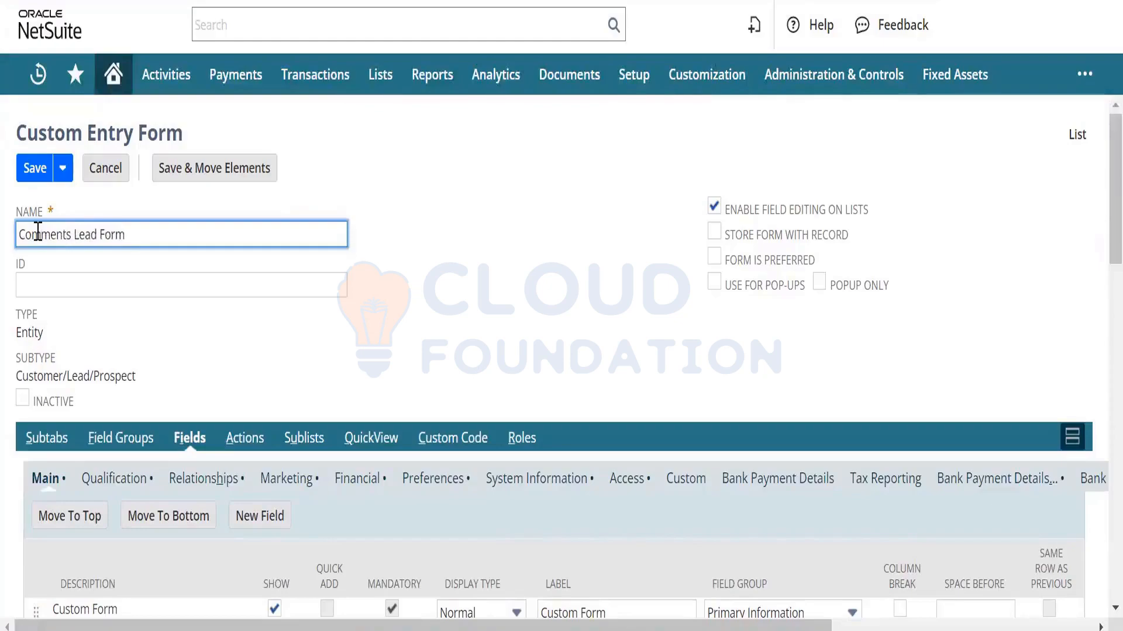
pyautogui.click(34, 170)
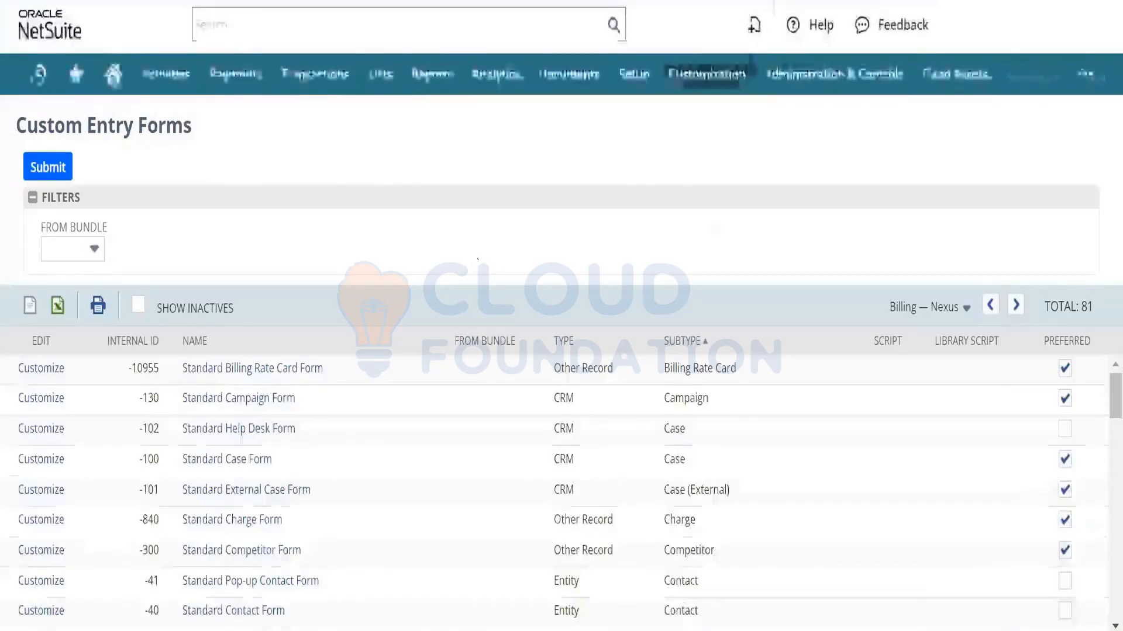
# - Go to the customers list and view the record of the first lead in it
pyautogui.moveTo(379, 91)
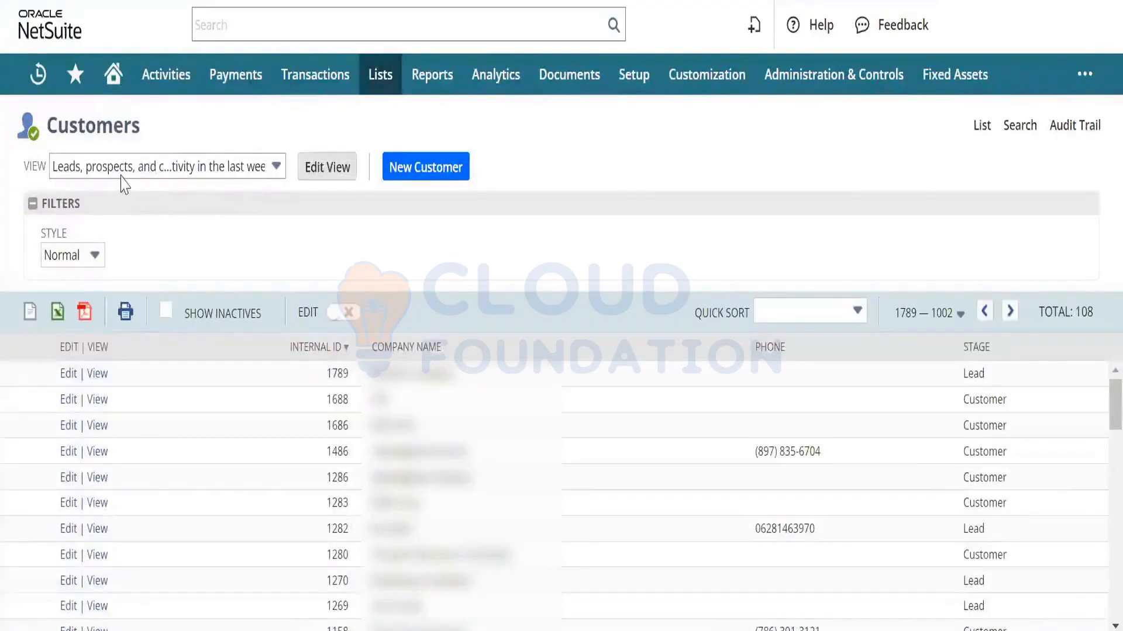
pyautogui.click(94, 376)
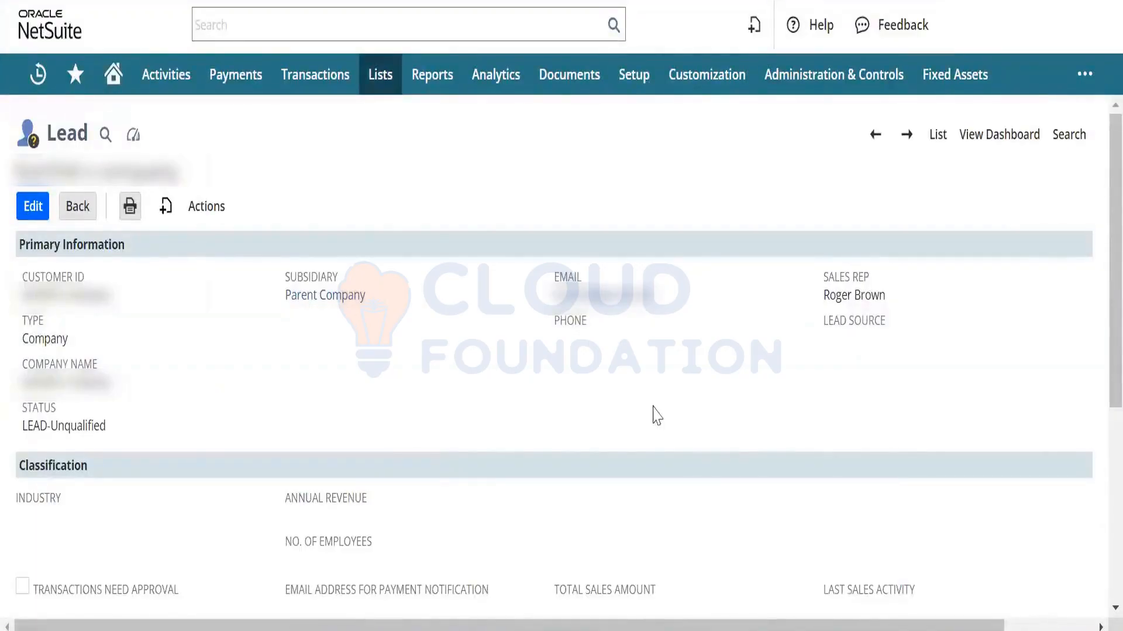
# - Switch the lead being edited to the Comments Lead Form and highlight the text in its Comments field
pyautogui.click(854, 415)
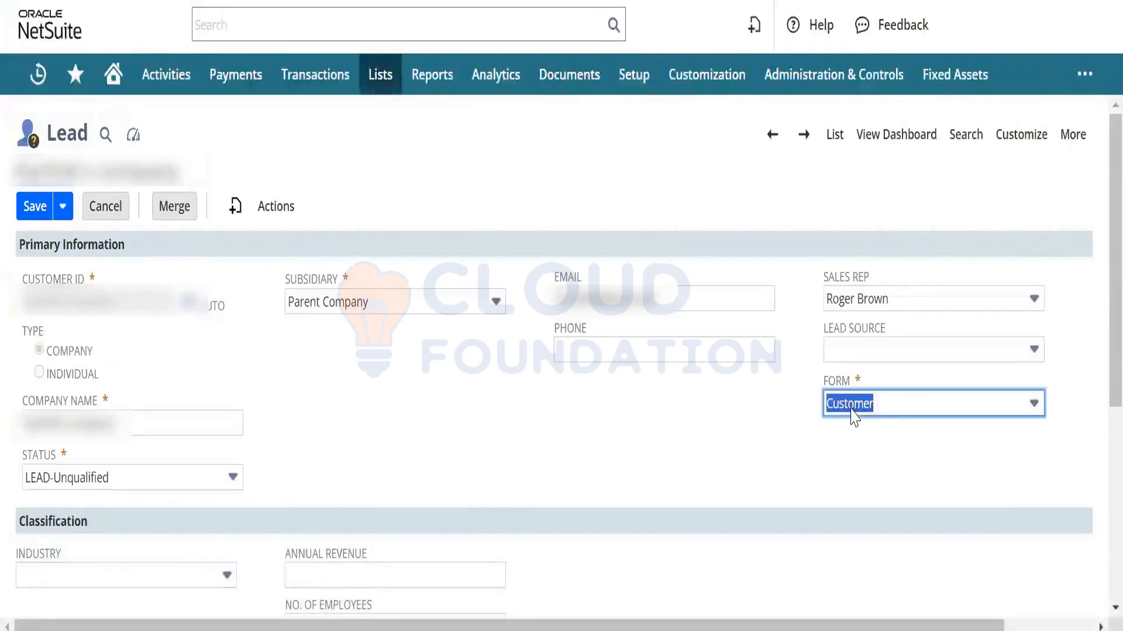
pyautogui.click(852, 408)
pyautogui.click(902, 409)
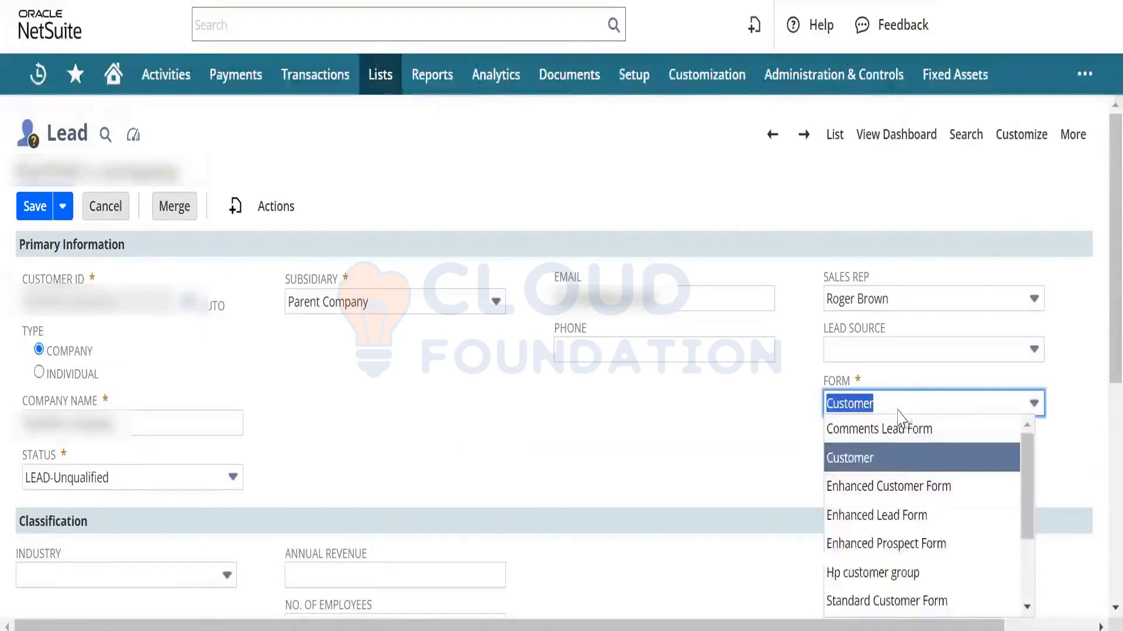
pyautogui.click(901, 424)
pyautogui.click(600, 439)
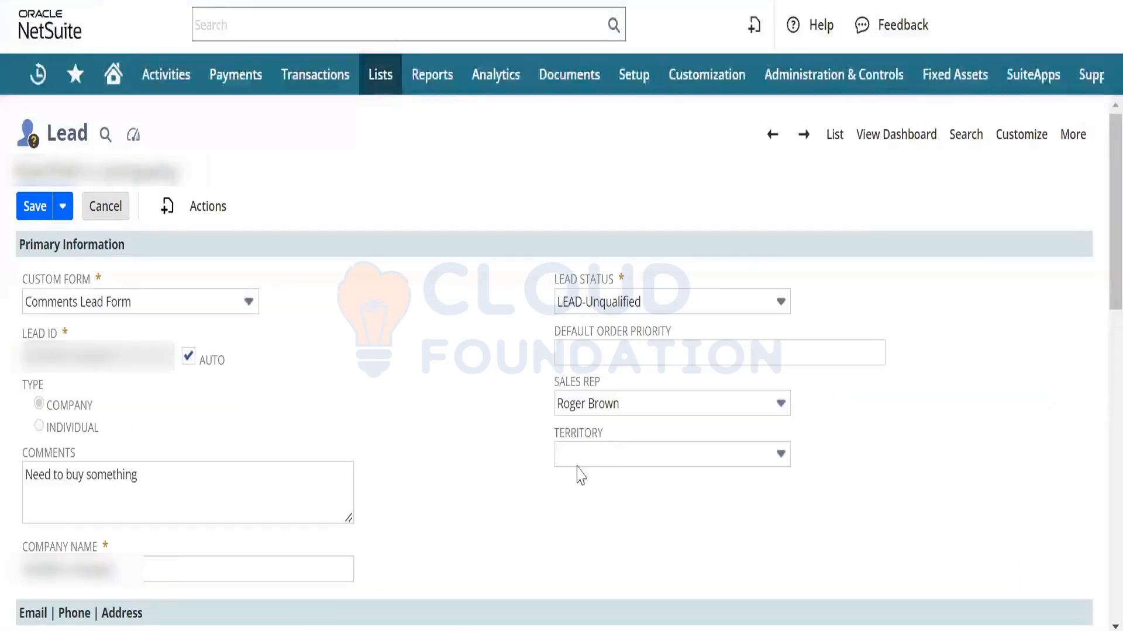
pyautogui.moveTo(152, 488); pyautogui.dragTo(1, 489)
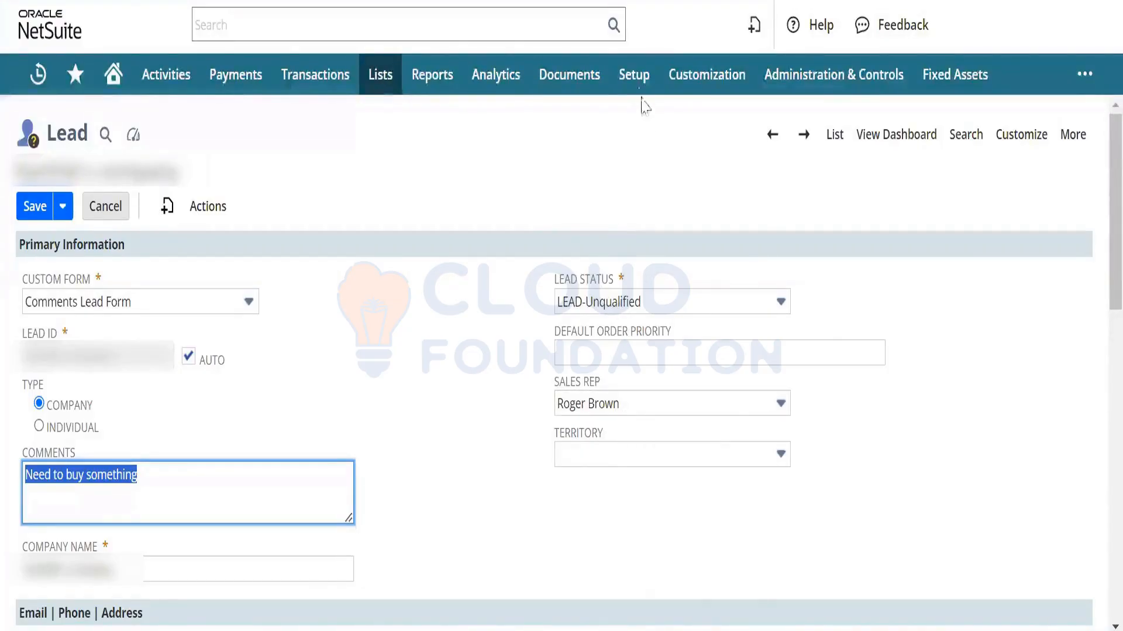
# - Open the Sales Rules and Sales Territories setup pages in new browser tabs
pyautogui.moveTo(636, 82)
pyautogui.moveTo(658, 282)
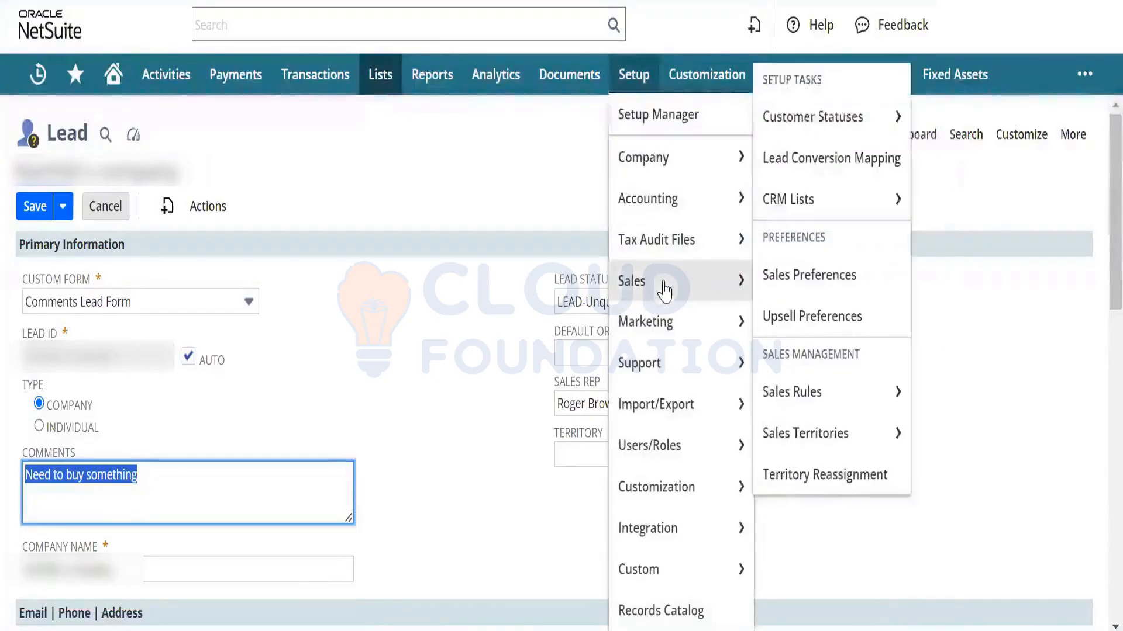
pyautogui.rightClick(814, 393)
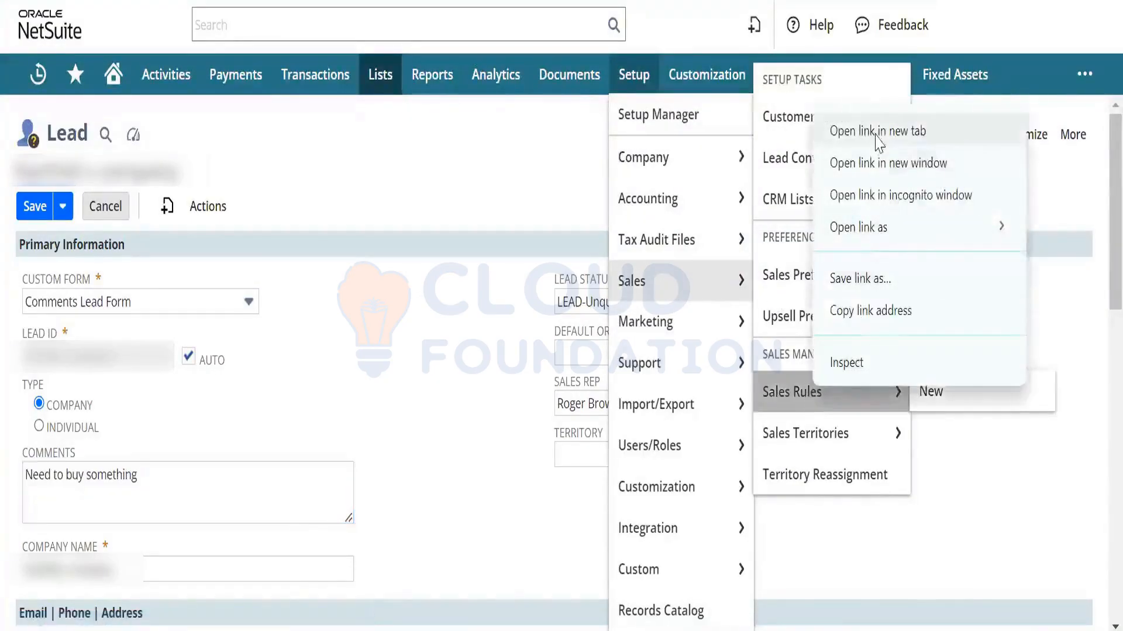
pyautogui.click(877, 136)
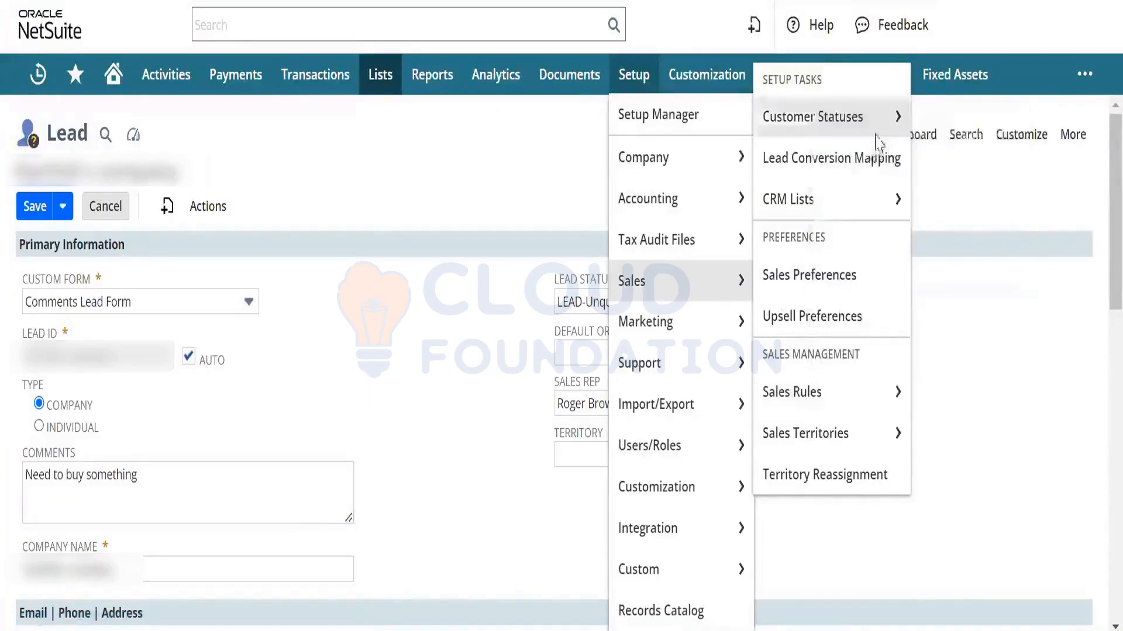
pyautogui.rightClick(826, 446)
pyautogui.click(878, 184)
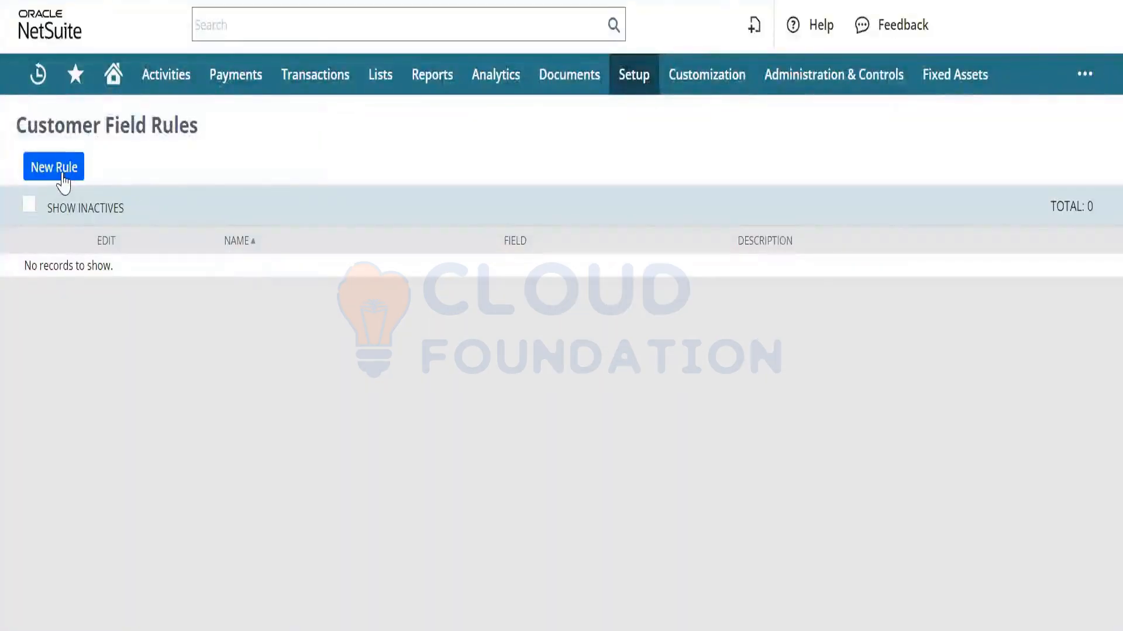
# - Create a customer field rule for the City field, with City Rule as both its name and description
pyautogui.click(62, 176)
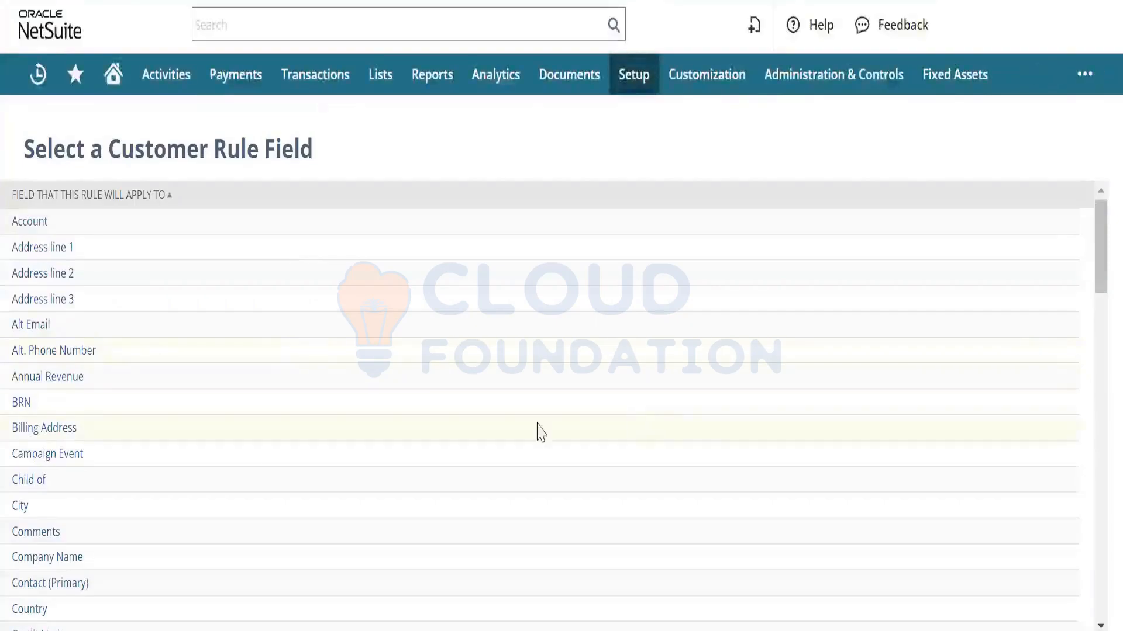
pyautogui.click(19, 506)
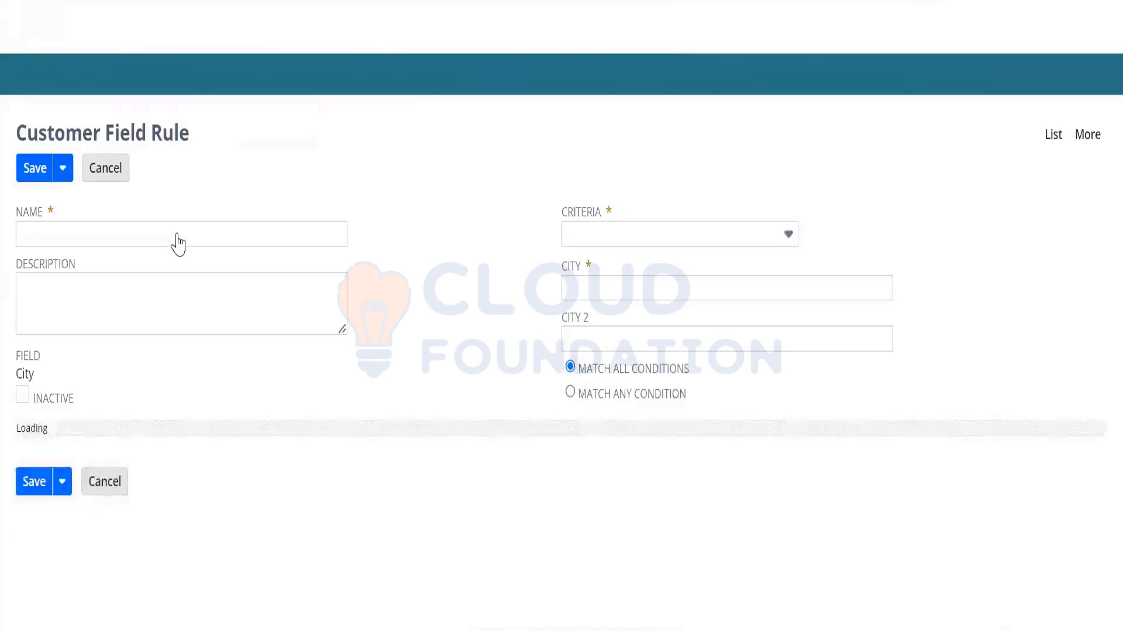
pyautogui.click(179, 233)
pyautogui.write('Ci')
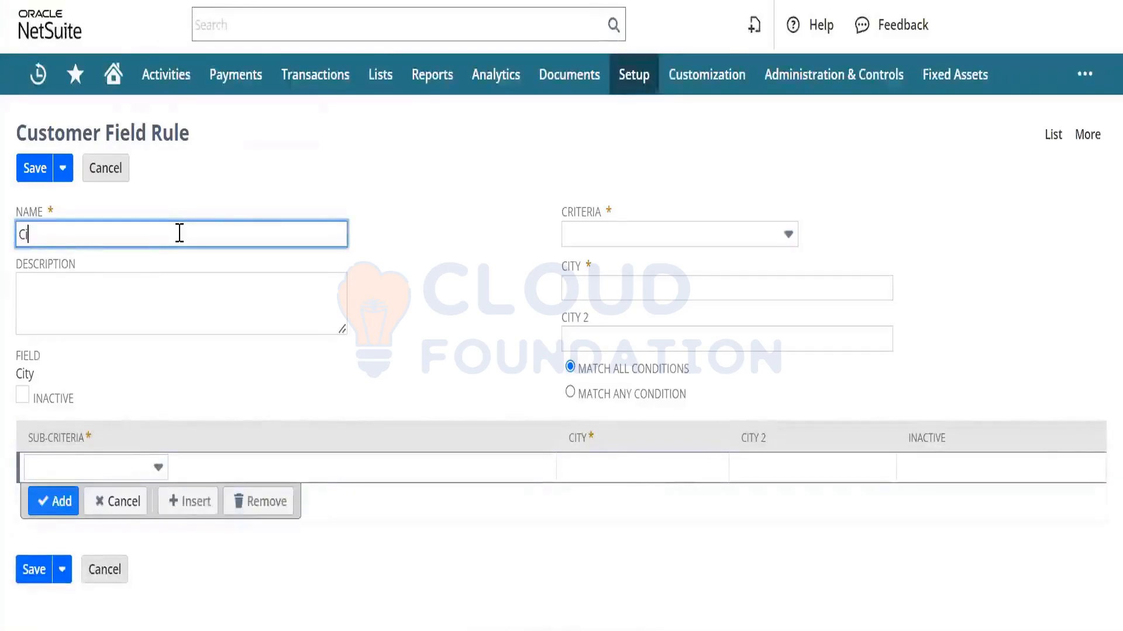
pyautogui.write('ty Rule')
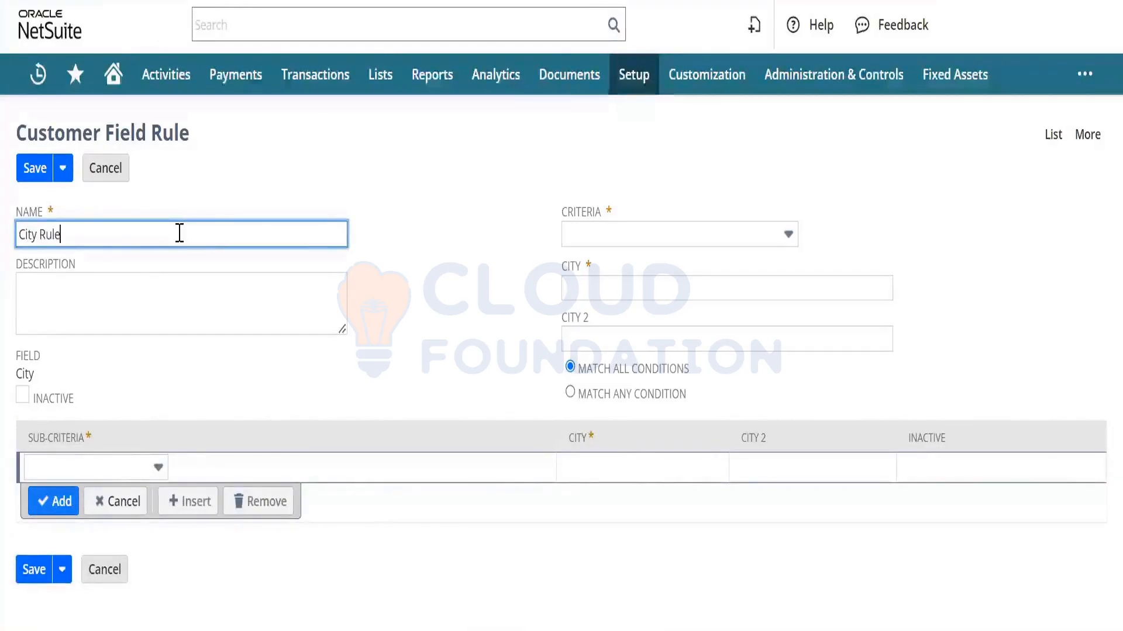
pyautogui.hotkey('ctrl', 'a')
pyautogui.hotkey('ctrl', 'c')
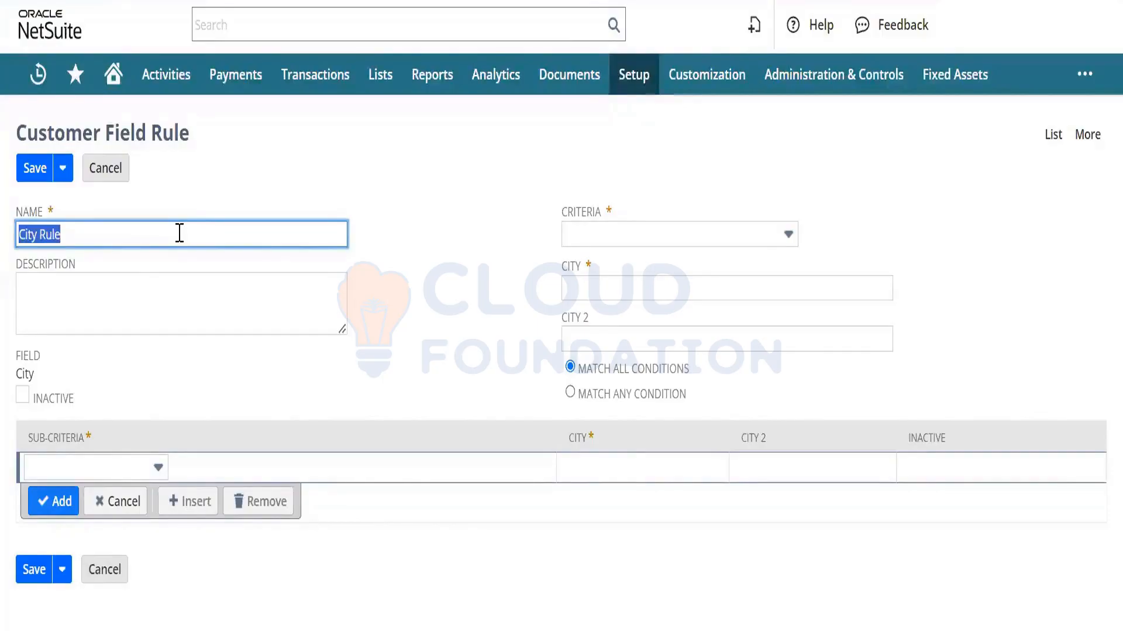
pyautogui.press('Tab')
pyautogui.hotkey('ctrl', 'v')
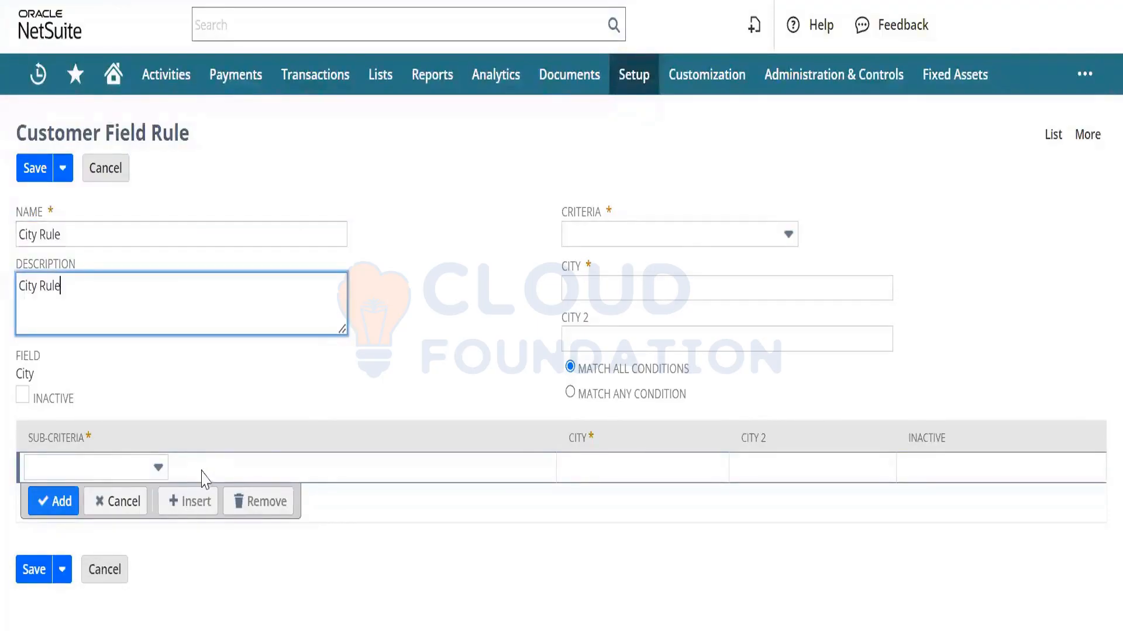
# - Set the rule's criteria to city equal to California and save the rule
pyautogui.click(684, 242)
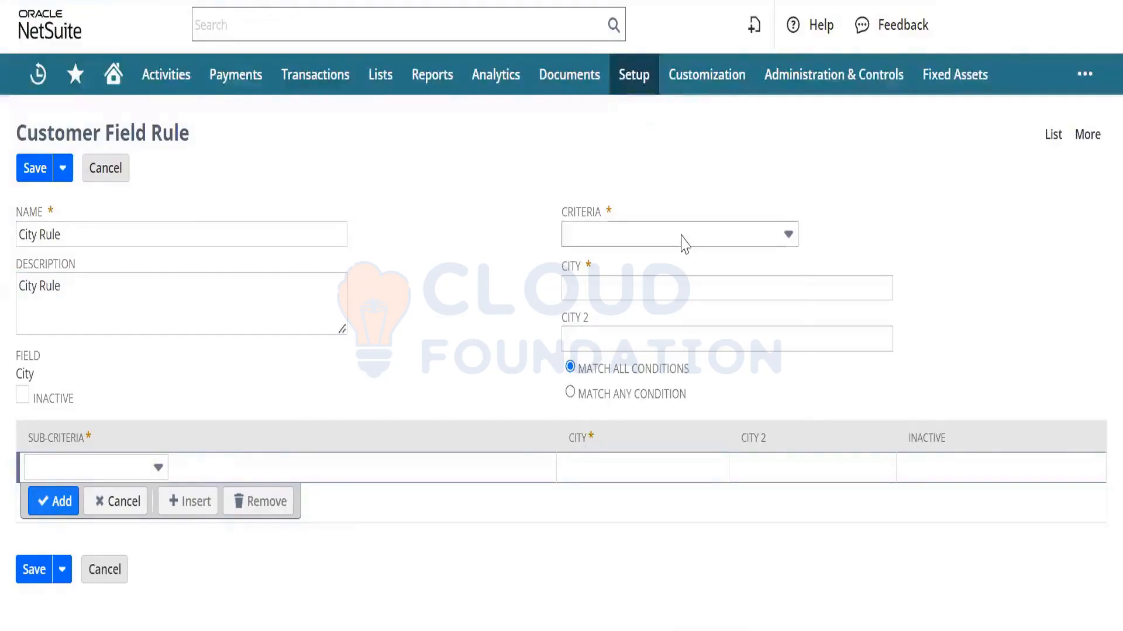
pyautogui.click(684, 243)
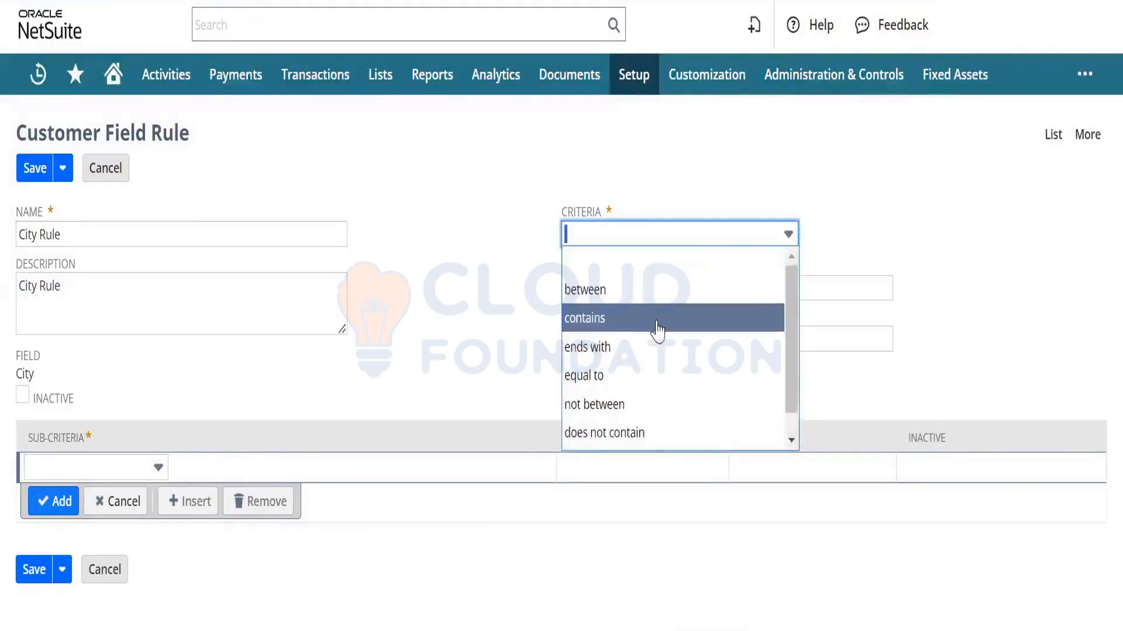
pyautogui.click(648, 374)
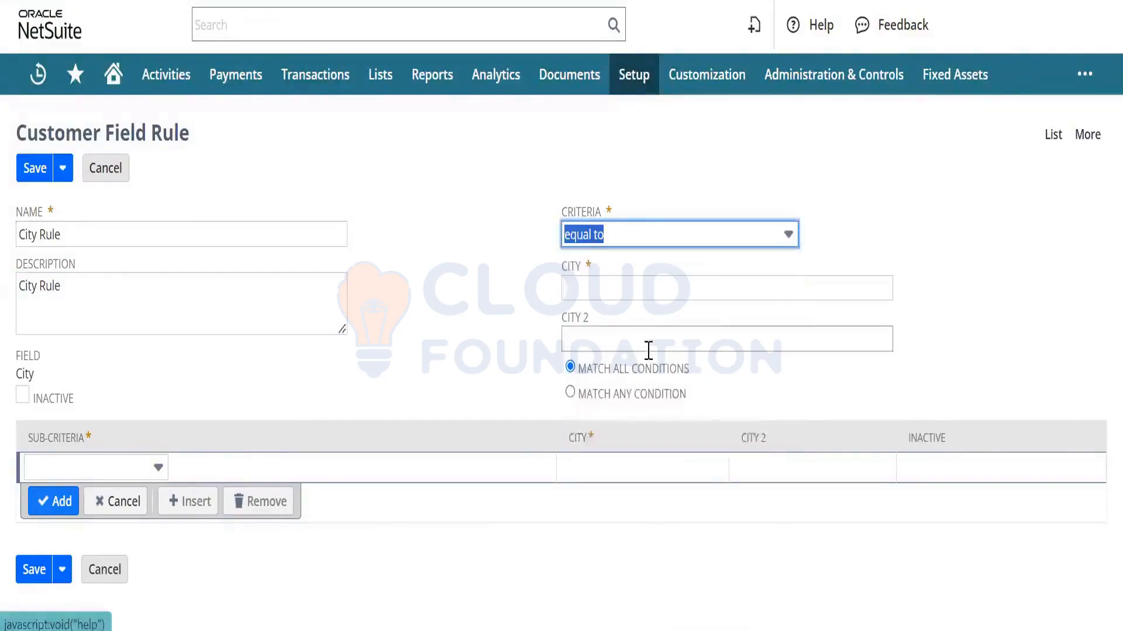
pyautogui.click(637, 291)
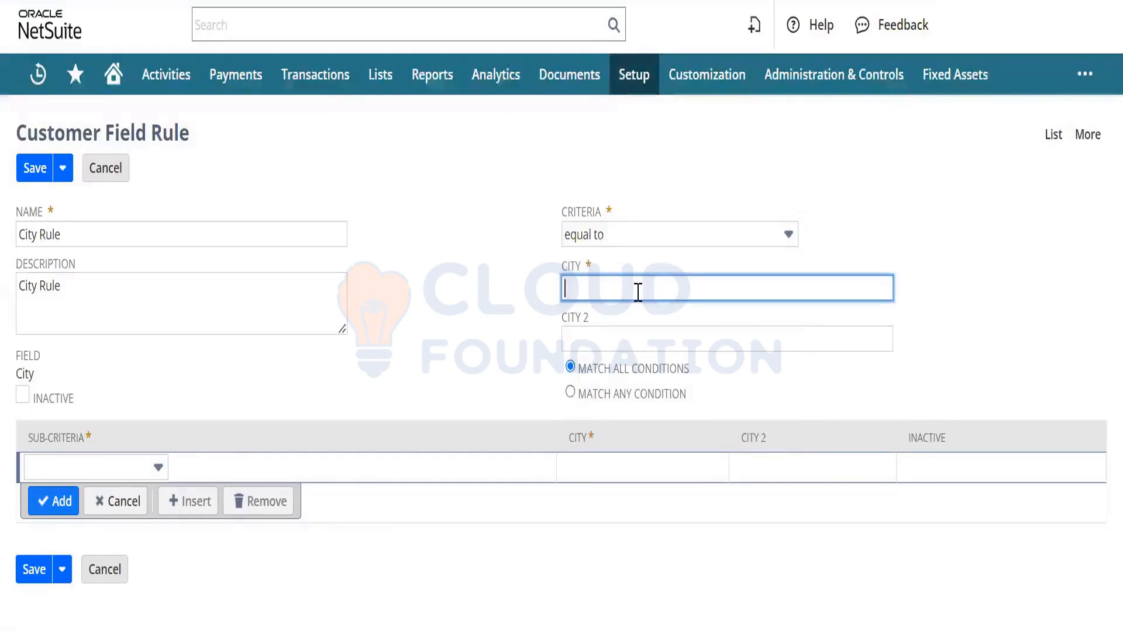
pyautogui.write('California')
pyautogui.moveTo(38, 581)
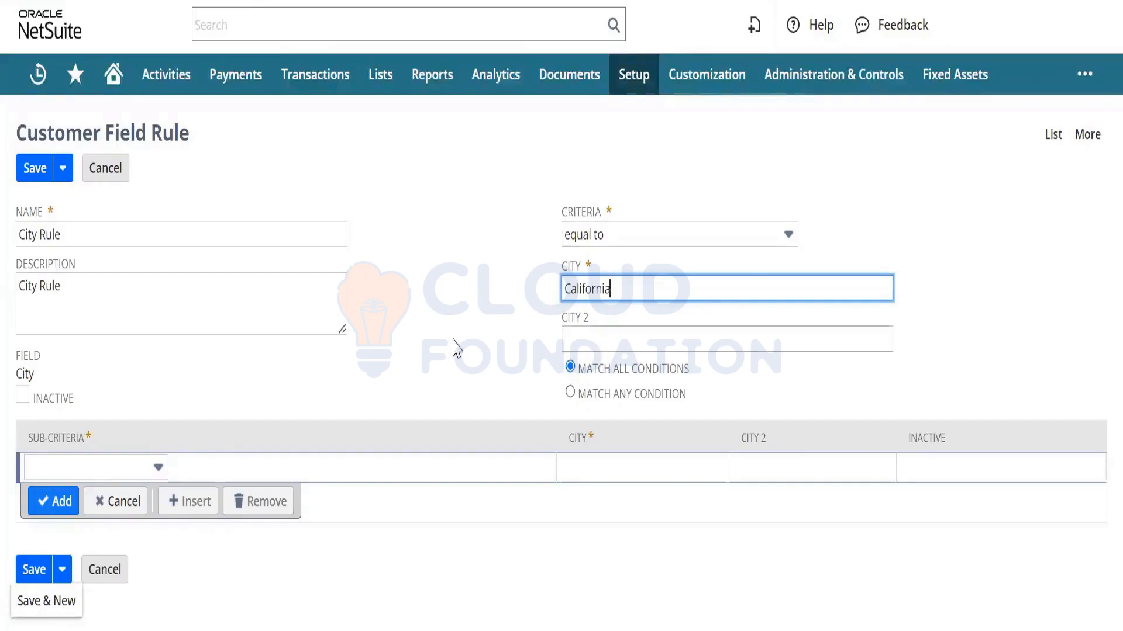
pyautogui.click(26, 570)
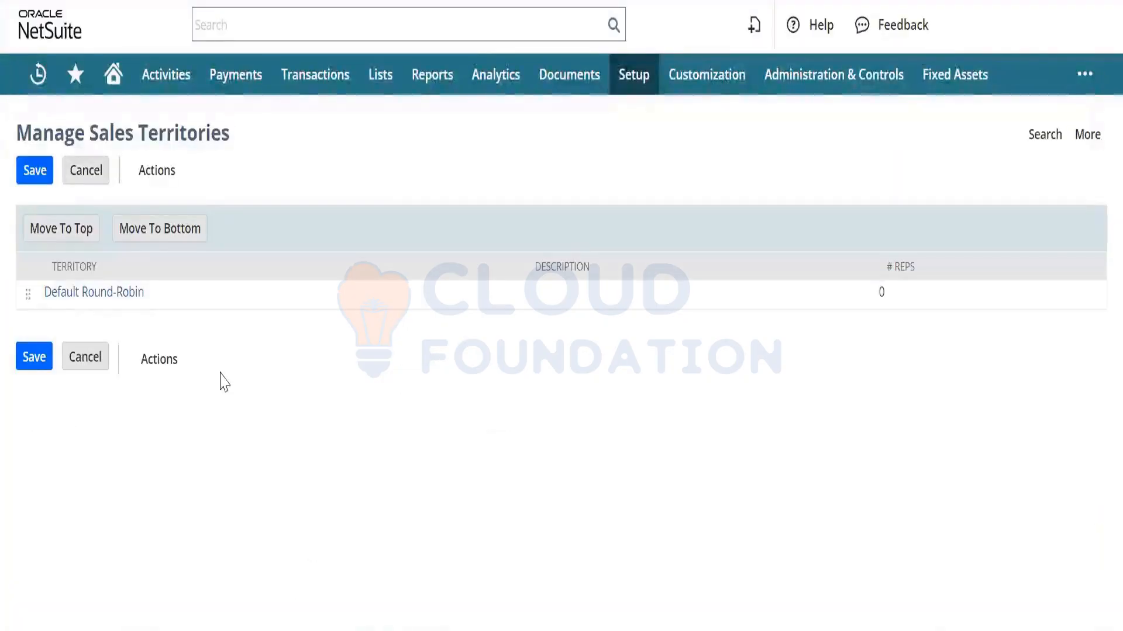
# - Create a new sales territory with City Territory as both its name and description
pyautogui.moveTo(162, 178)
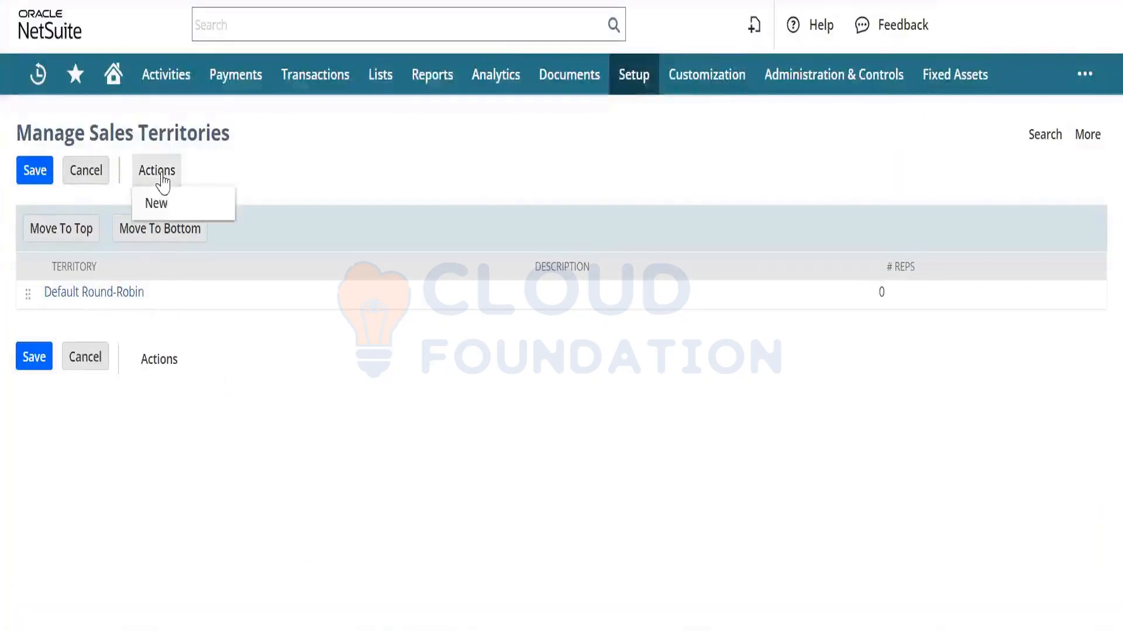
pyautogui.click(163, 203)
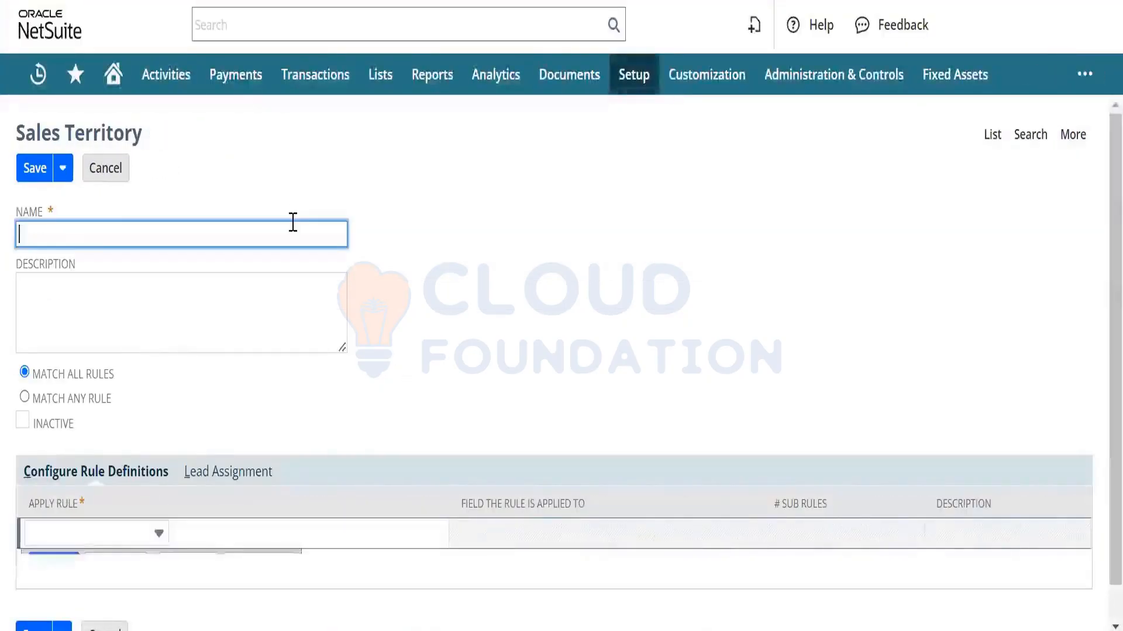
pyautogui.write('City')
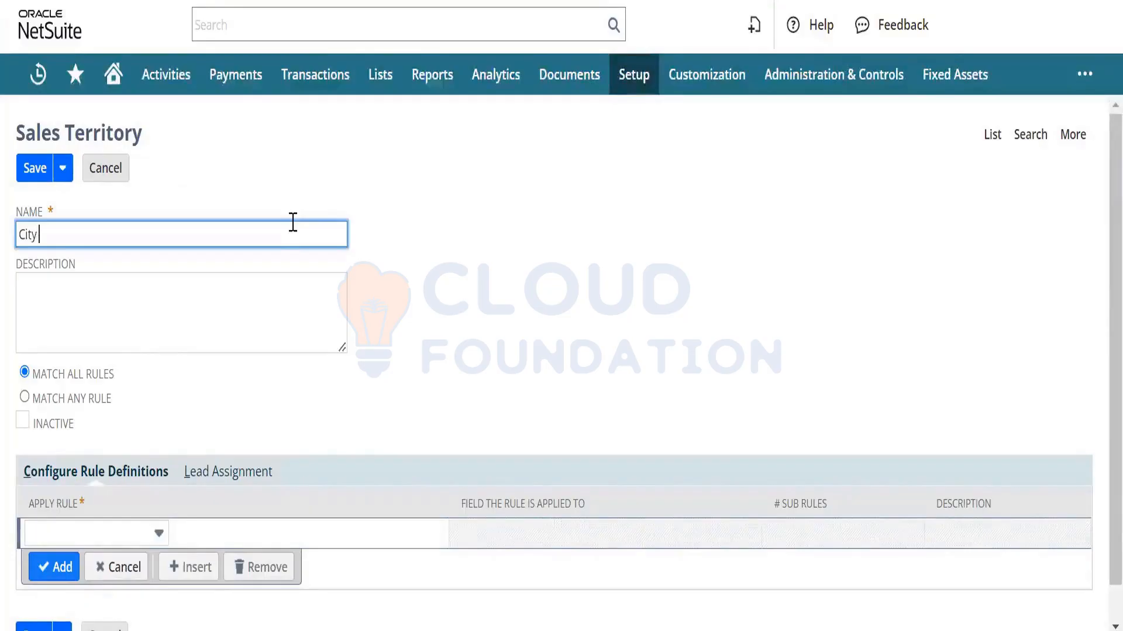
pyautogui.write(' R')
pyautogui.write('Territory')
pyautogui.hotkey('ctrl', 'a')
pyautogui.hotkey('ctrl', 'c')
pyautogui.press('Tab')
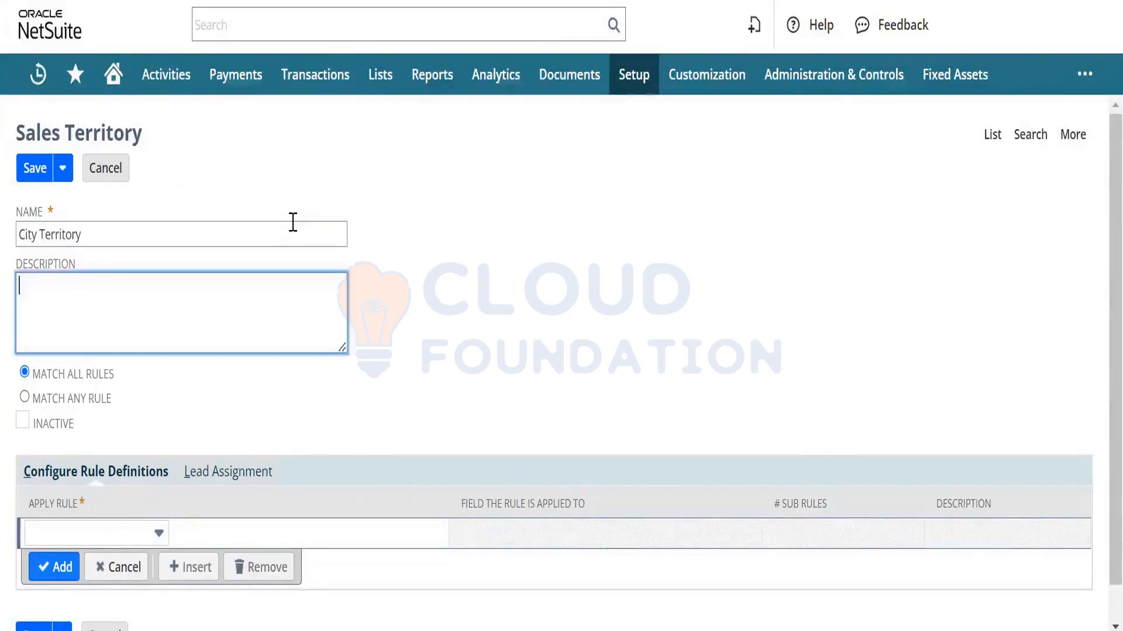
pyautogui.hotkey('ctrl', 'v')
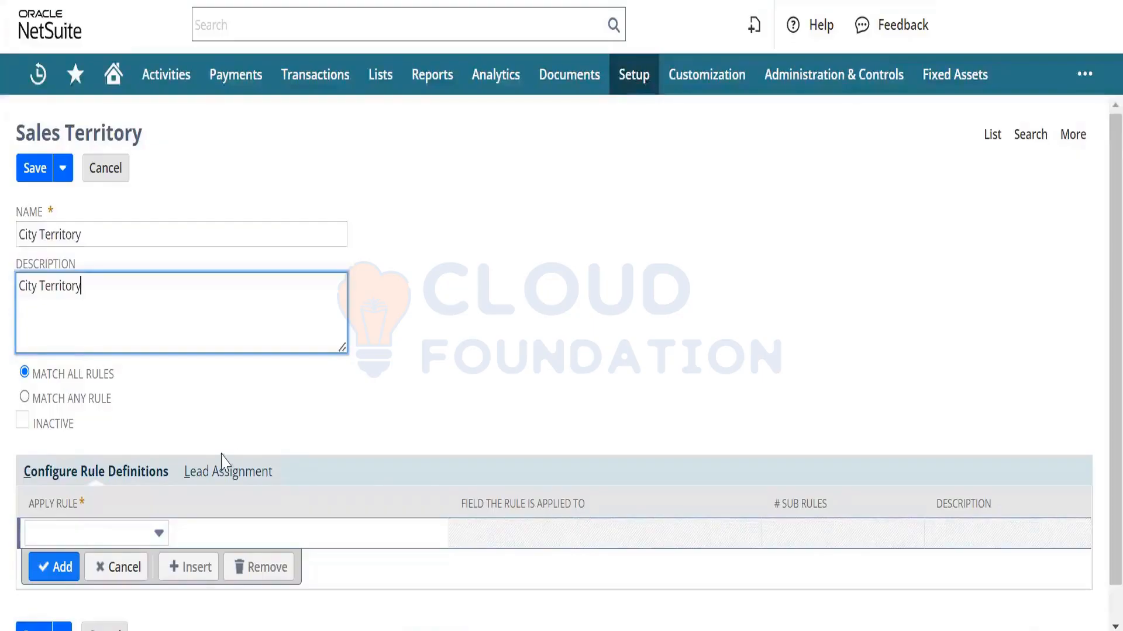
# - Apply City Rule in the territory's rule definitions and save the territory
pyautogui.click(158, 534)
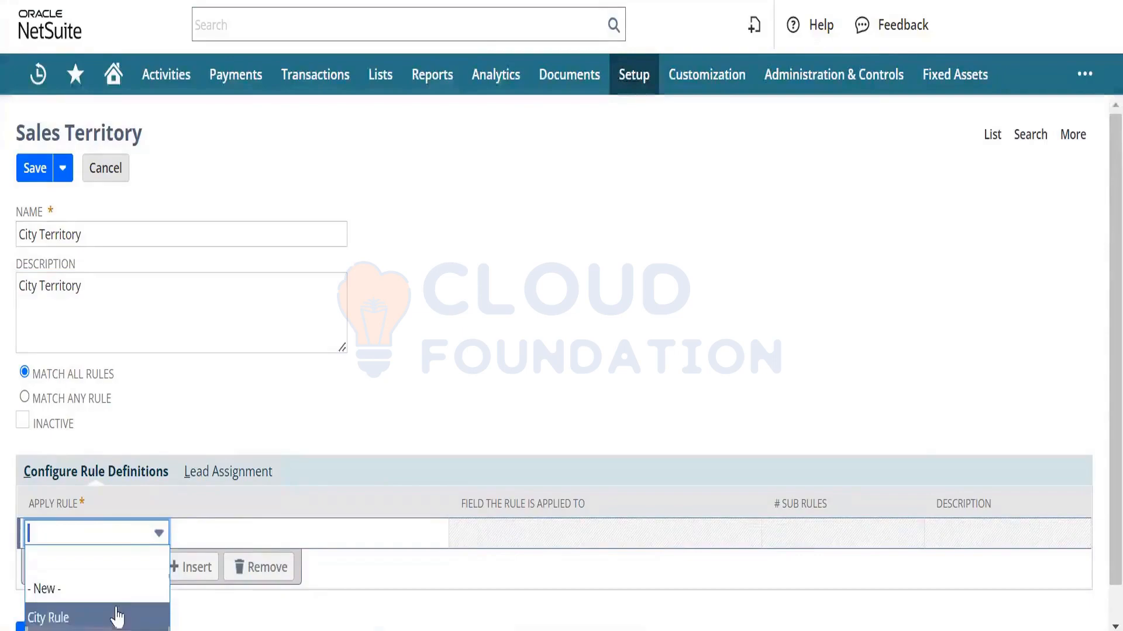
pyautogui.click(117, 613)
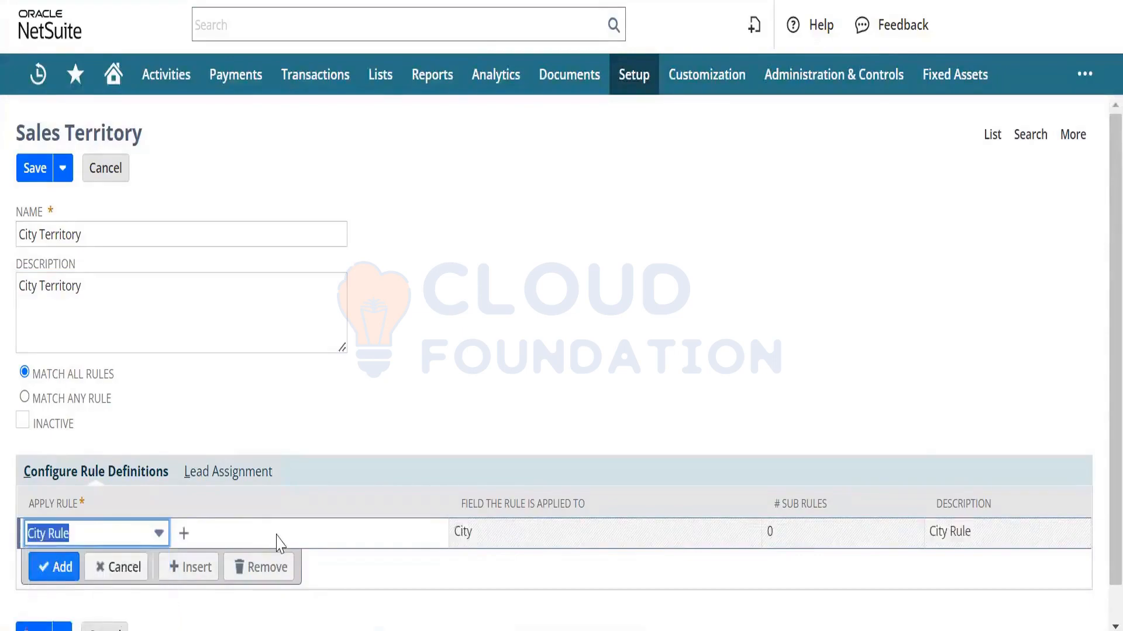
pyautogui.click(36, 172)
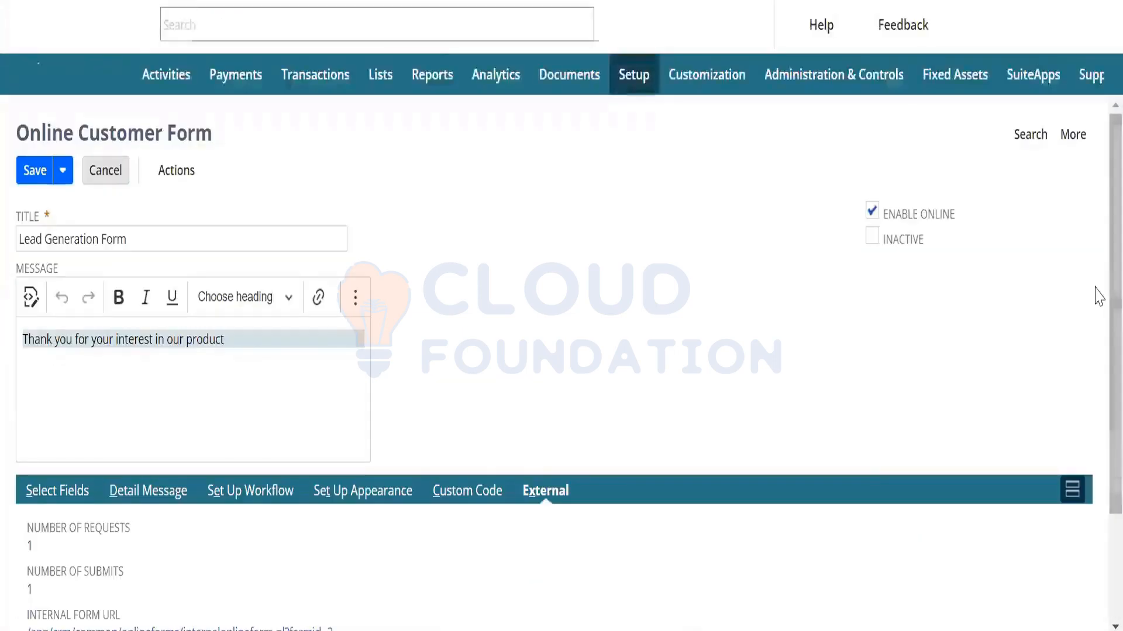
# - Add the City field to the online Lead Generation Form, save the form and show its external form URLs
pyautogui.scroll(-3, 1090, 433)
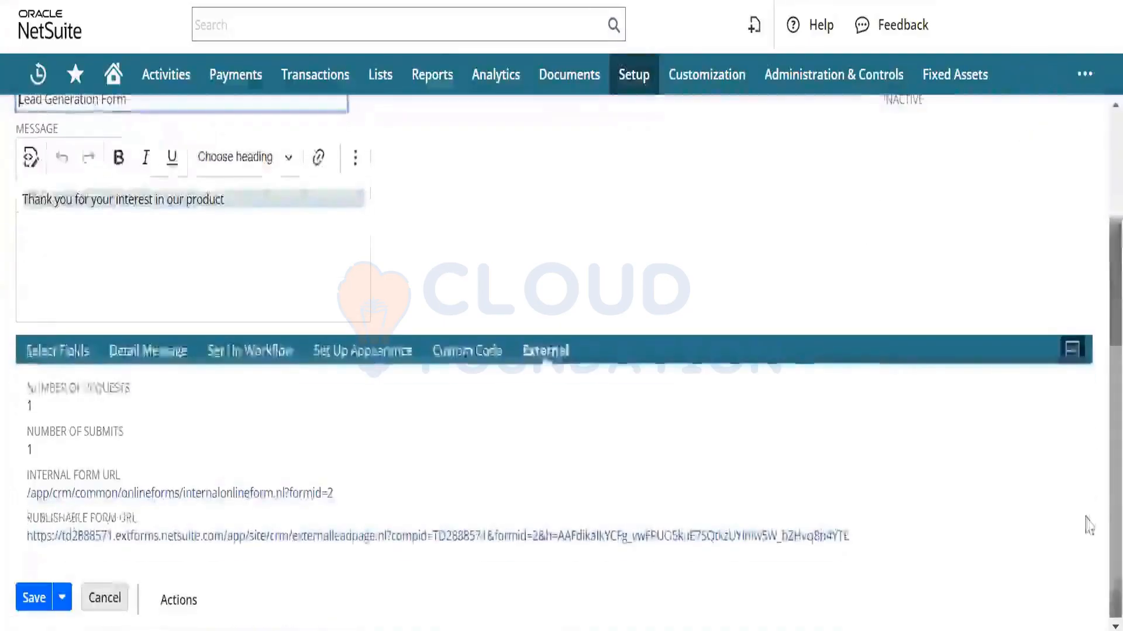
pyautogui.click(59, 354)
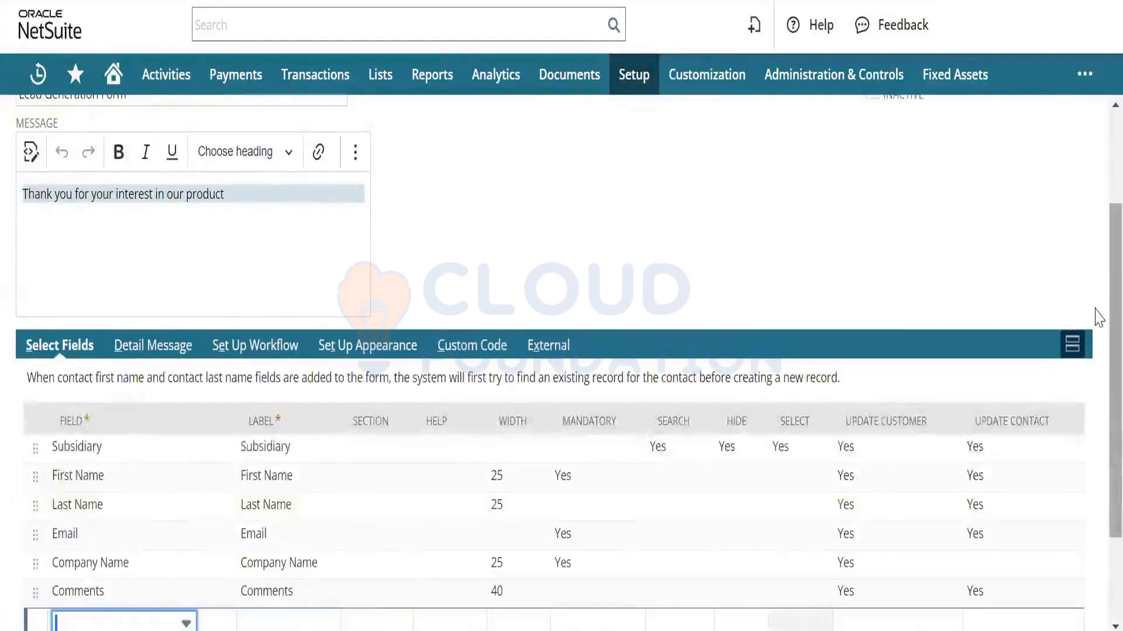
pyautogui.scroll(-3, 1093, 313)
pyautogui.click(103, 502)
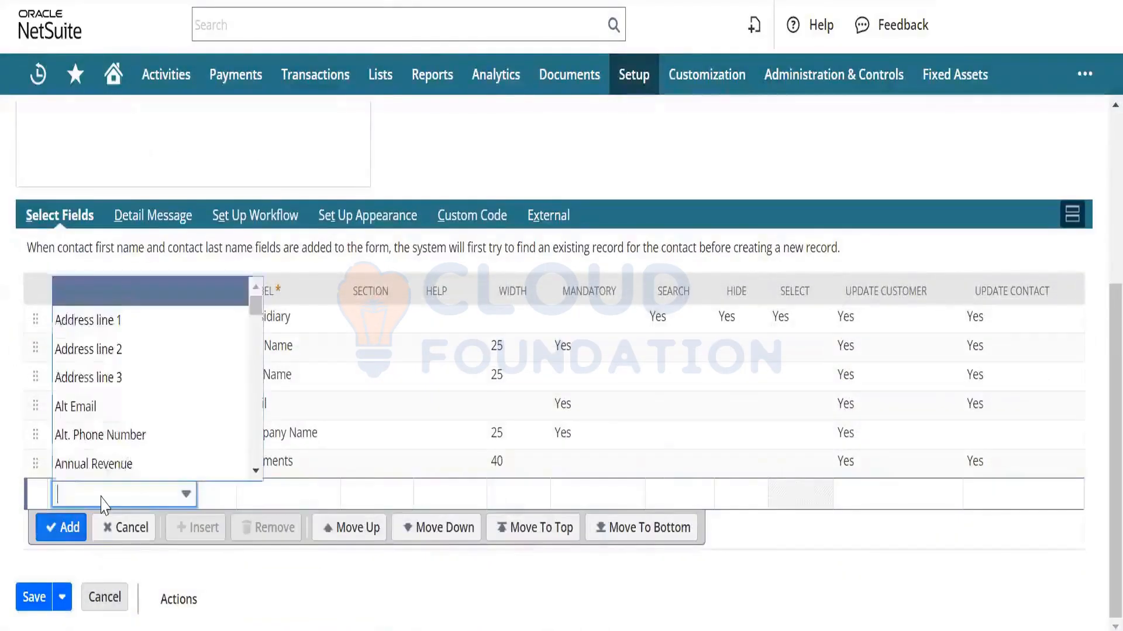
pyautogui.write('ci')
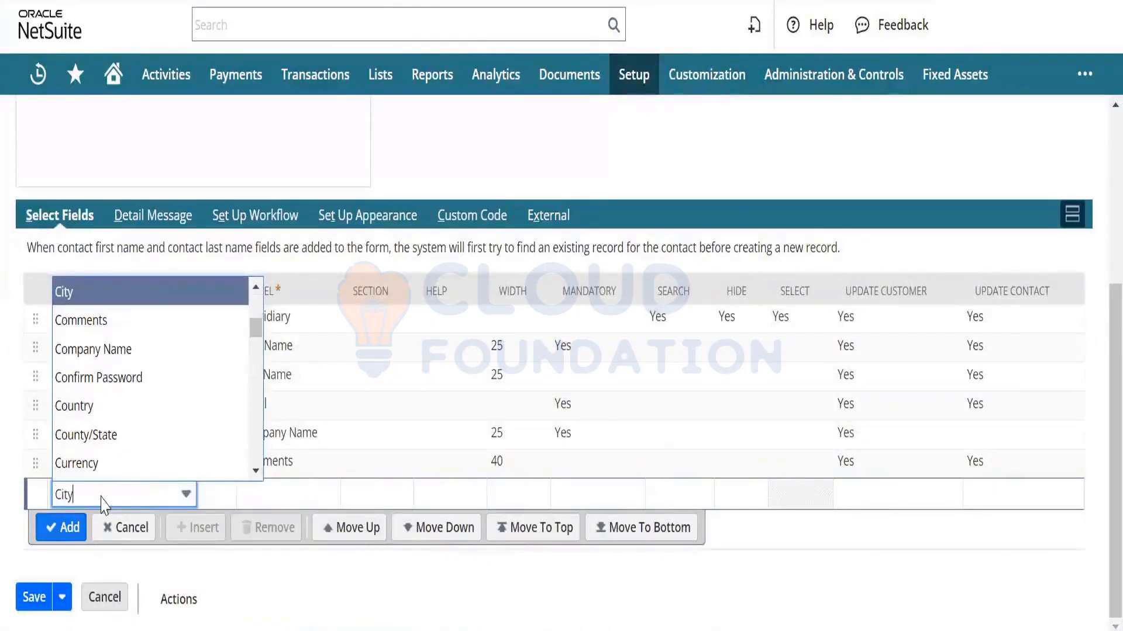
pyautogui.click(126, 302)
pyautogui.click(69, 528)
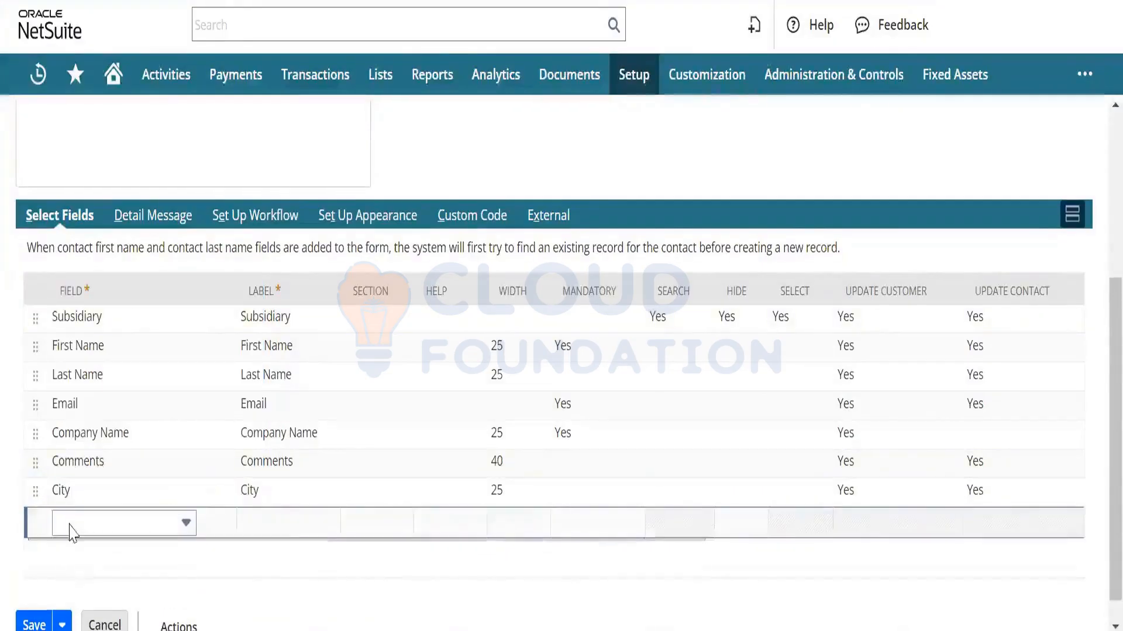
pyautogui.click(27, 625)
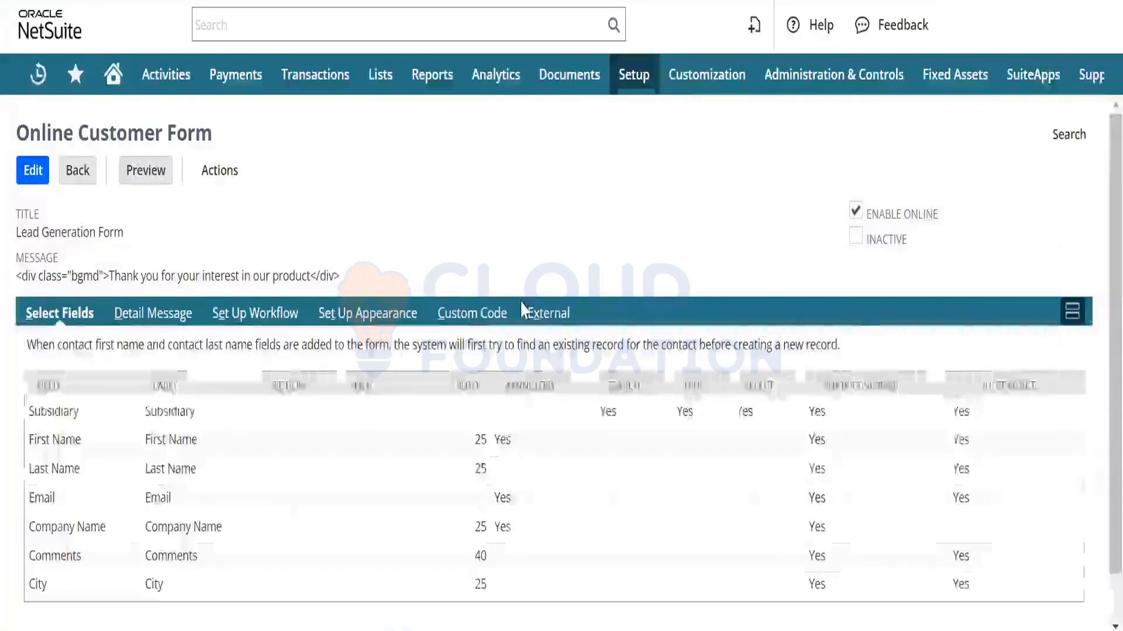
pyautogui.click(544, 397)
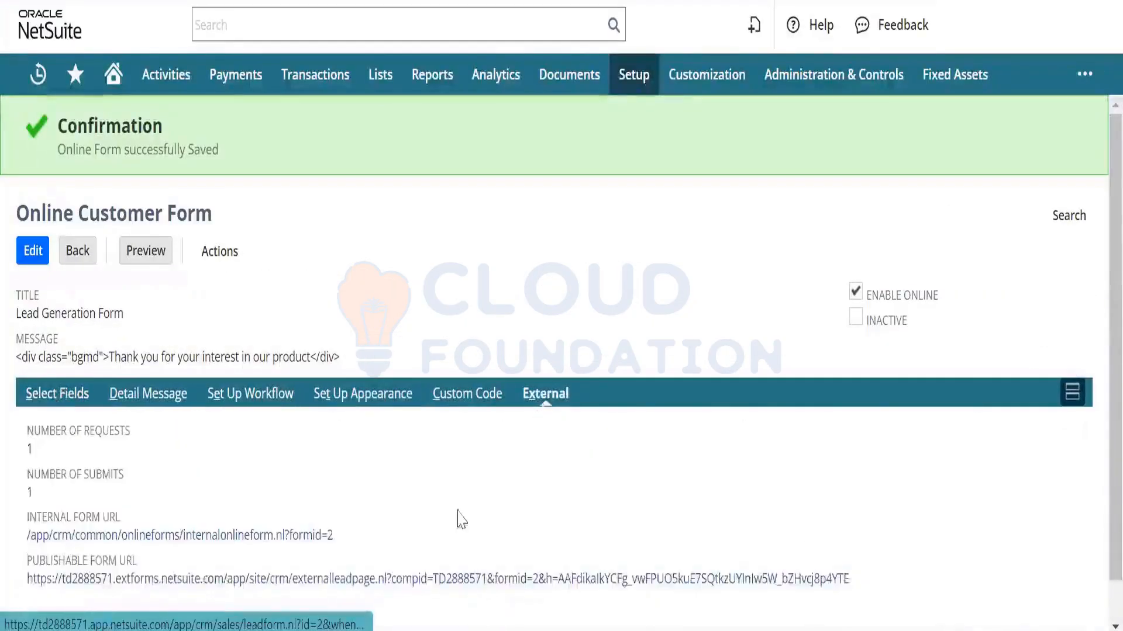
# - Open the publishable Lead Generation Form and enter the lead's first and last name
pyautogui.click(428, 580)
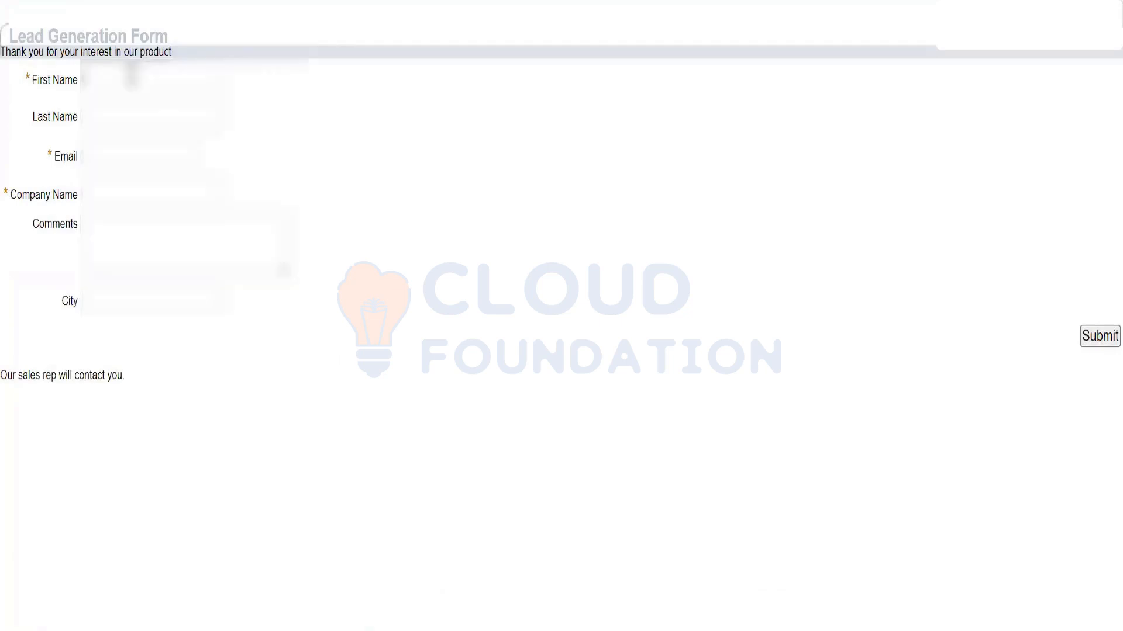
pyautogui.click(132, 76)
pyautogui.write('demo')
pyautogui.press('Tab')
pyautogui.write('te')
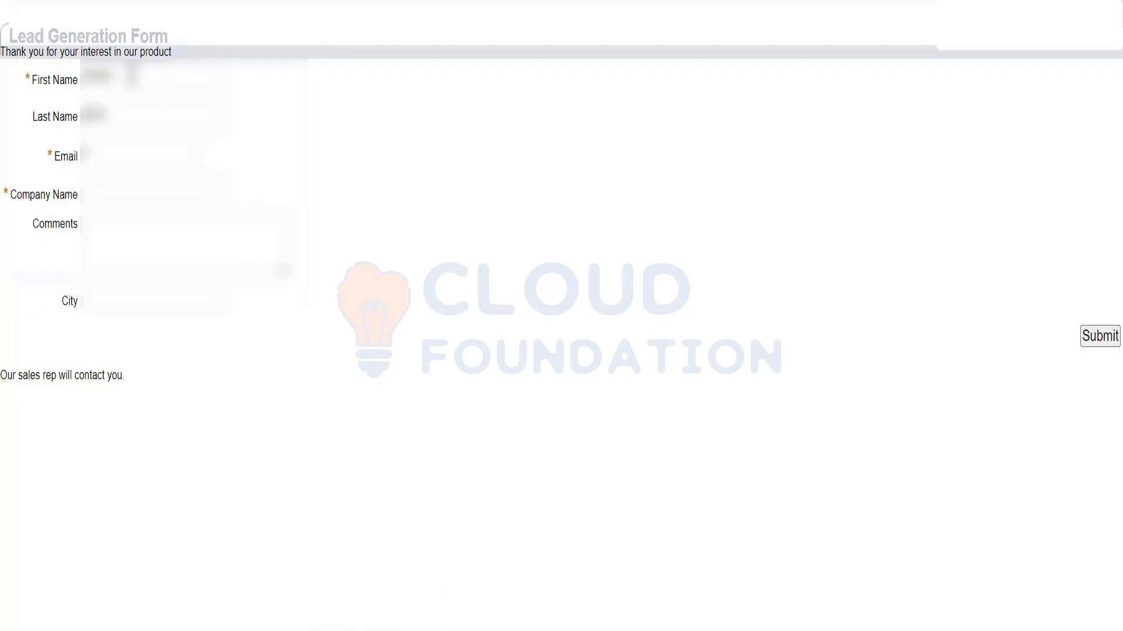
# - Fill in the lead's email, company name, comments and city on the online form
pyautogui.write('demo@')
pyautogui.press('BackSpace')
pyautogui.write('@gmail.c')
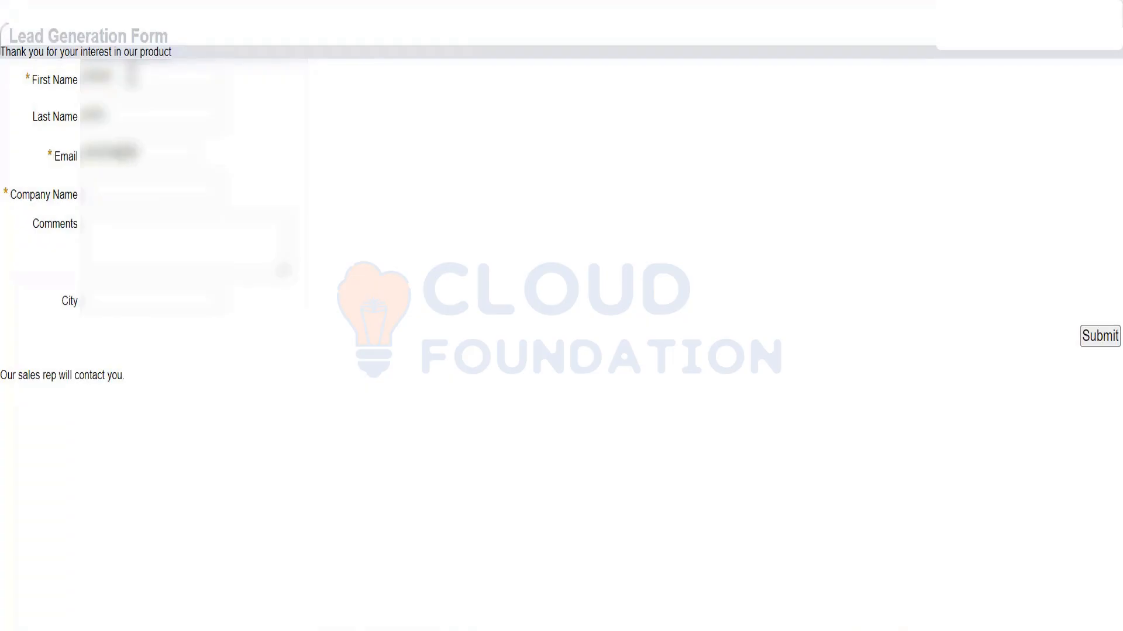
pyautogui.write('om')
pyautogui.press('Tab')
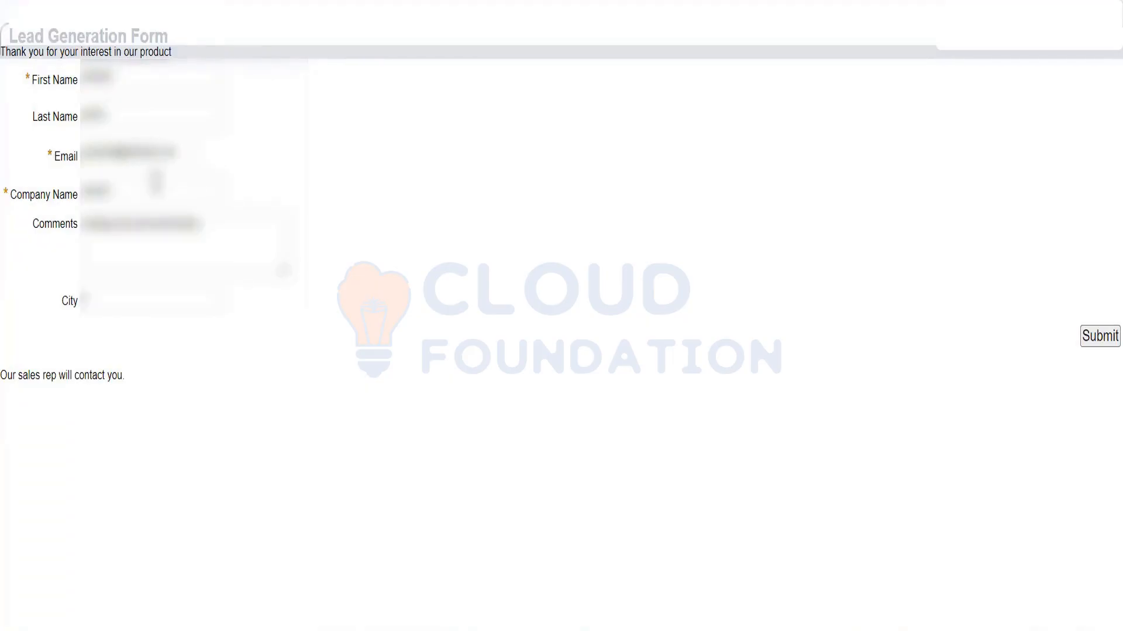
pyautogui.write('abc')
pyautogui.write('erabad')
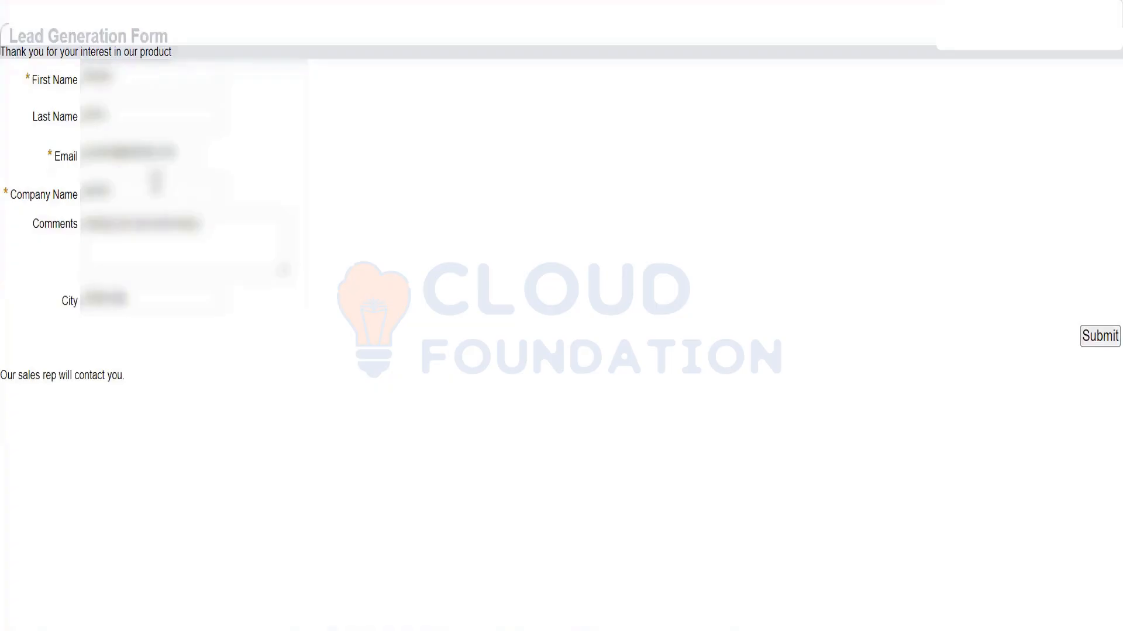
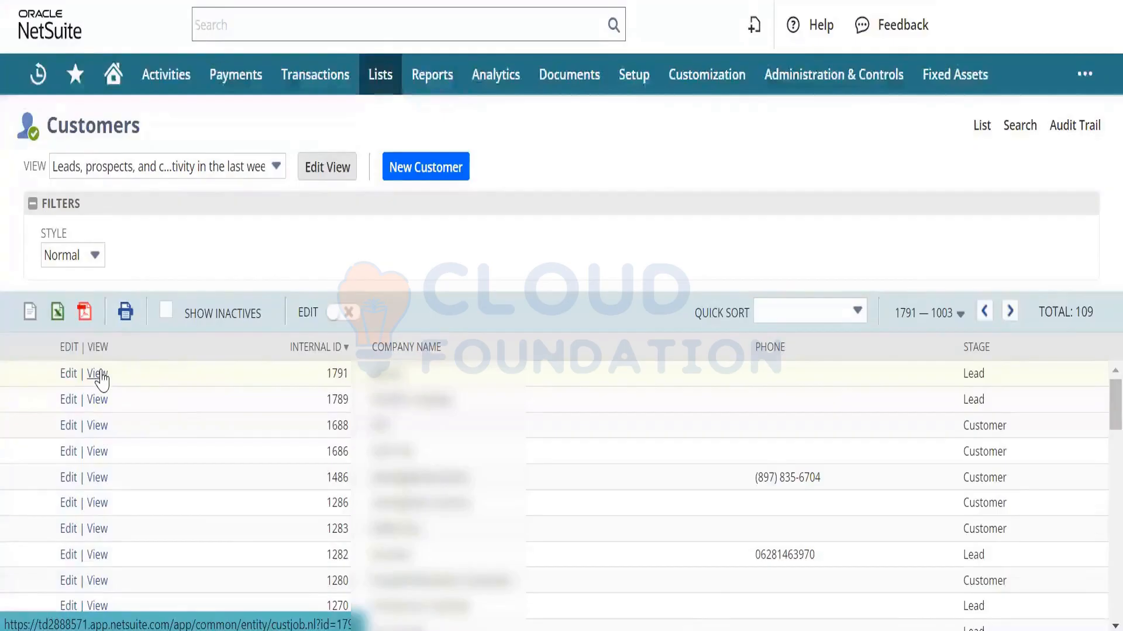
# - View the newest lead record in the customer list and check its assigned sales rep
pyautogui.click(98, 373)
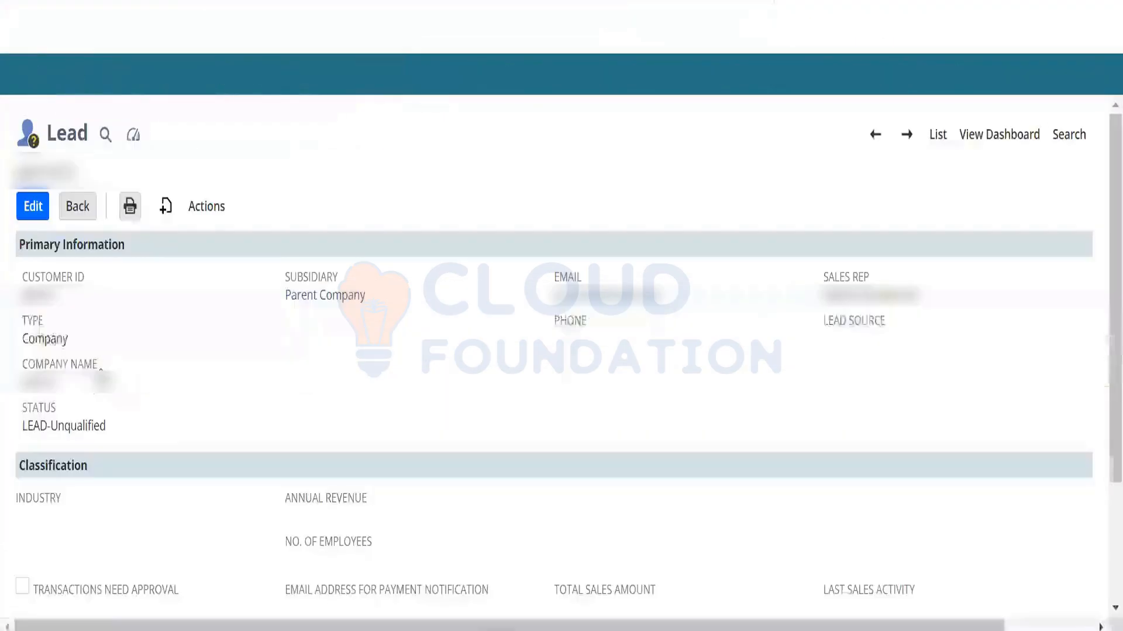
pyautogui.tripleClick(871, 284)
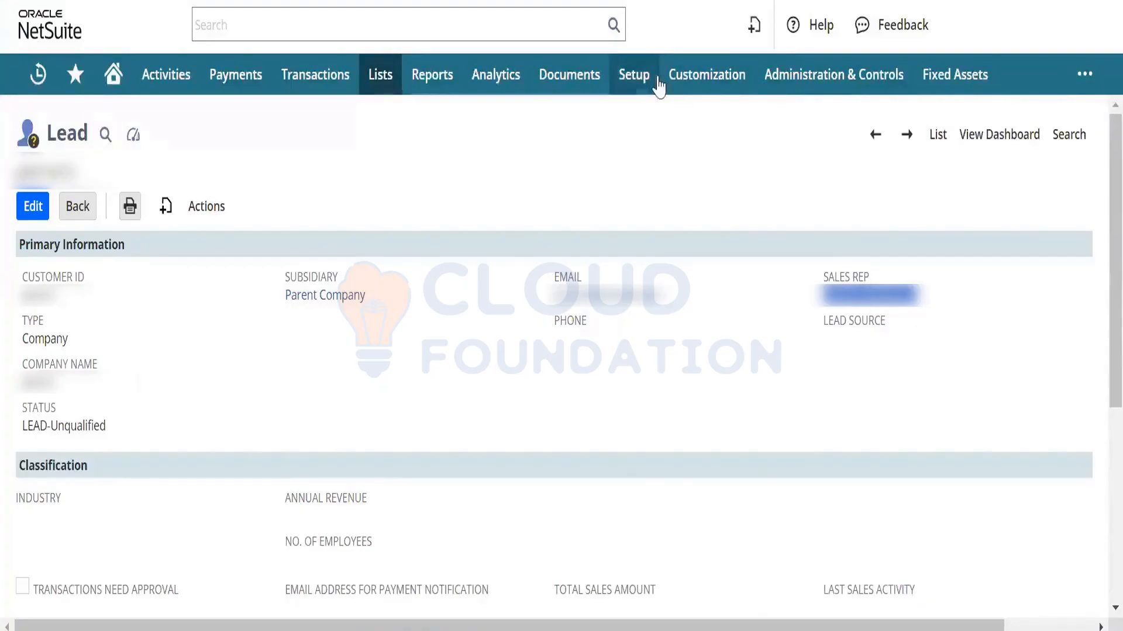
# - Start a new sales rule in a separate browser tab and look through the customer fields a rule can apply to
pyautogui.moveTo(659, 87)
pyautogui.moveTo(661, 282)
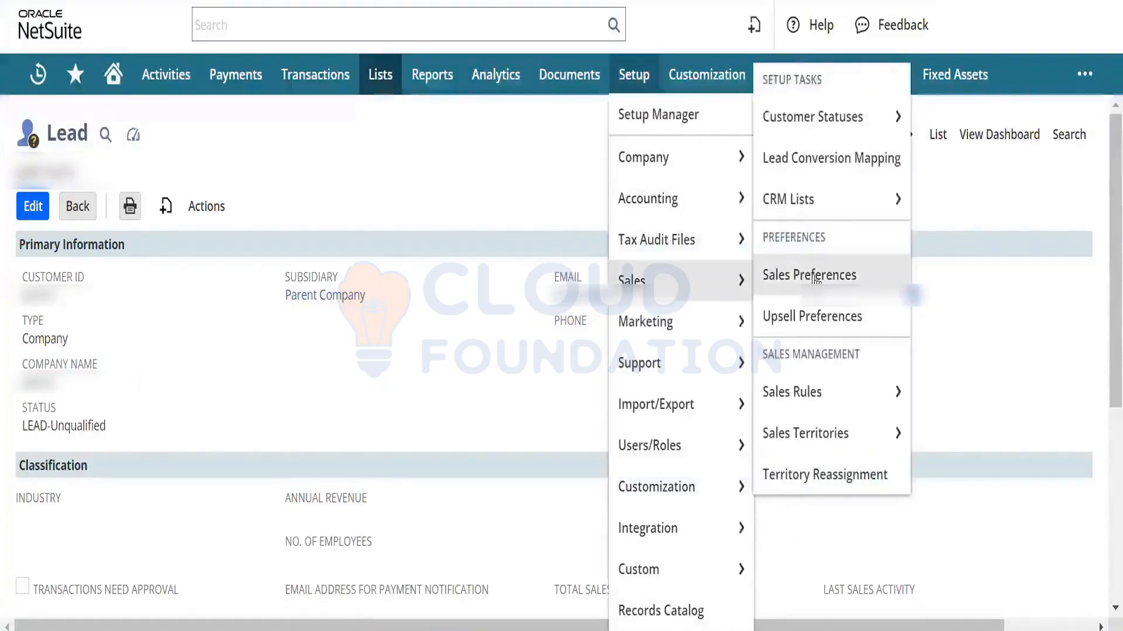
pyautogui.moveTo(830, 392)
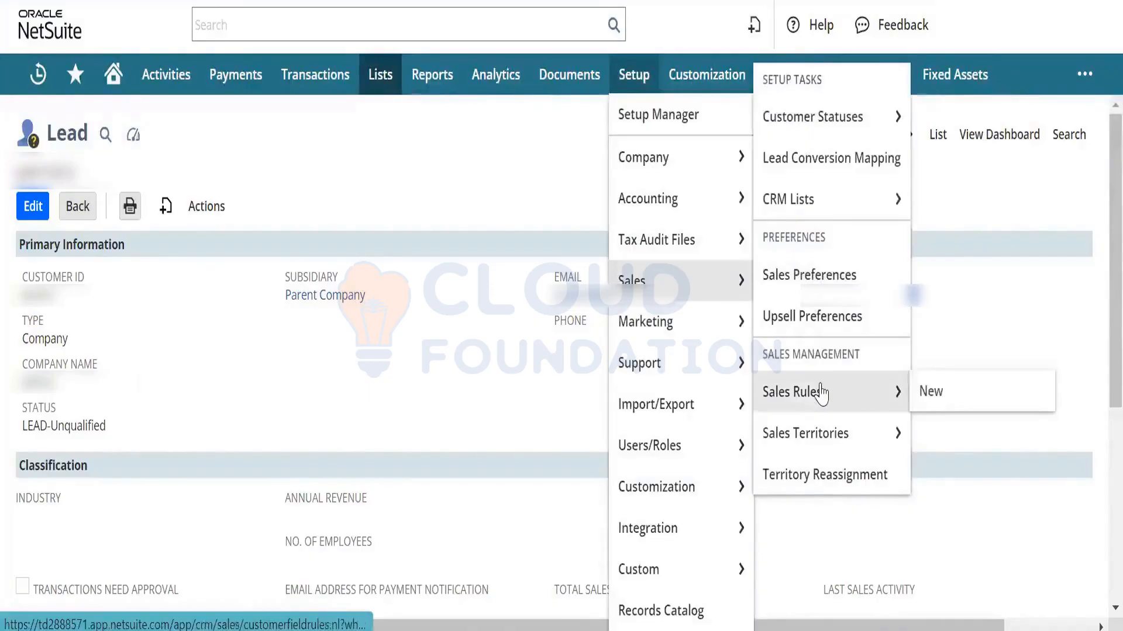
pyautogui.rightClick(943, 404)
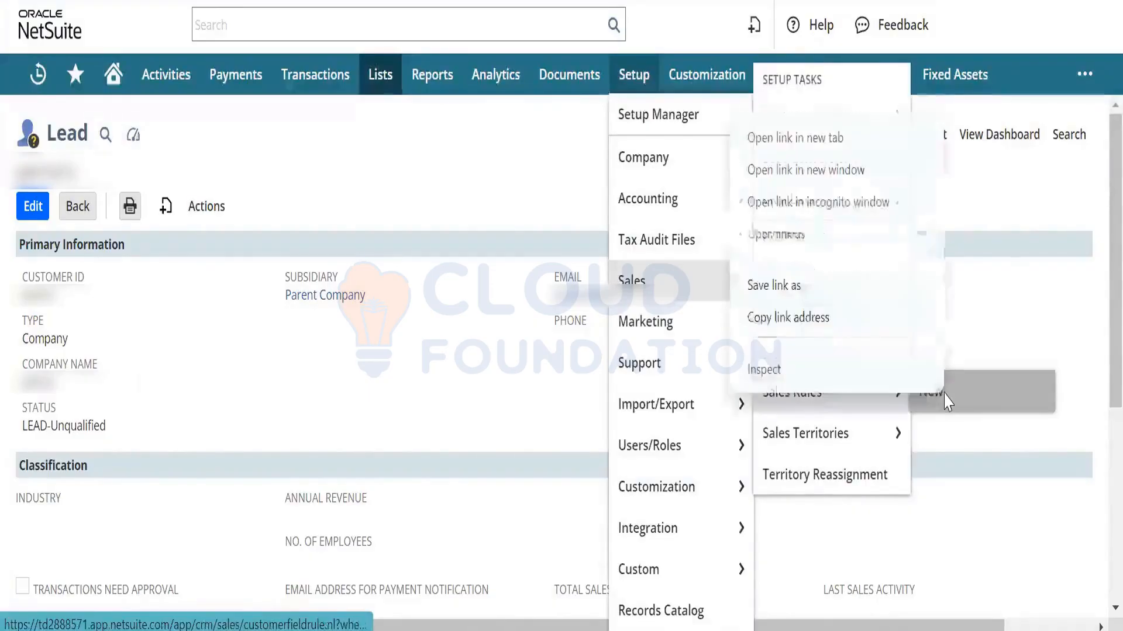
pyautogui.click(875, 147)
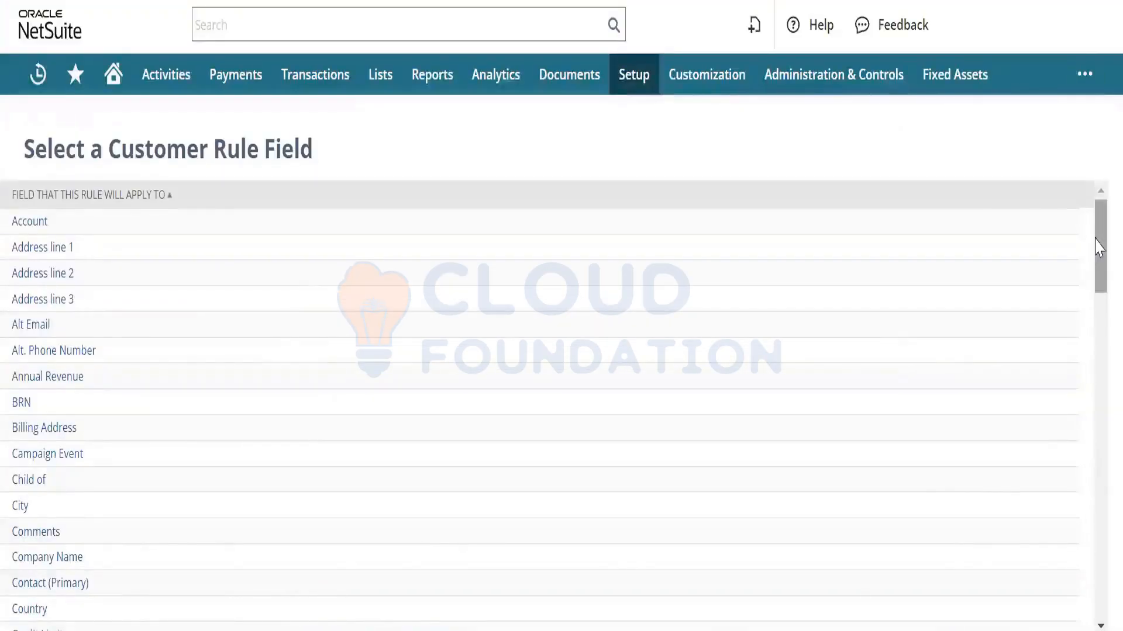
pyautogui.moveTo(1098, 247); pyautogui.dragTo(1098, 202)
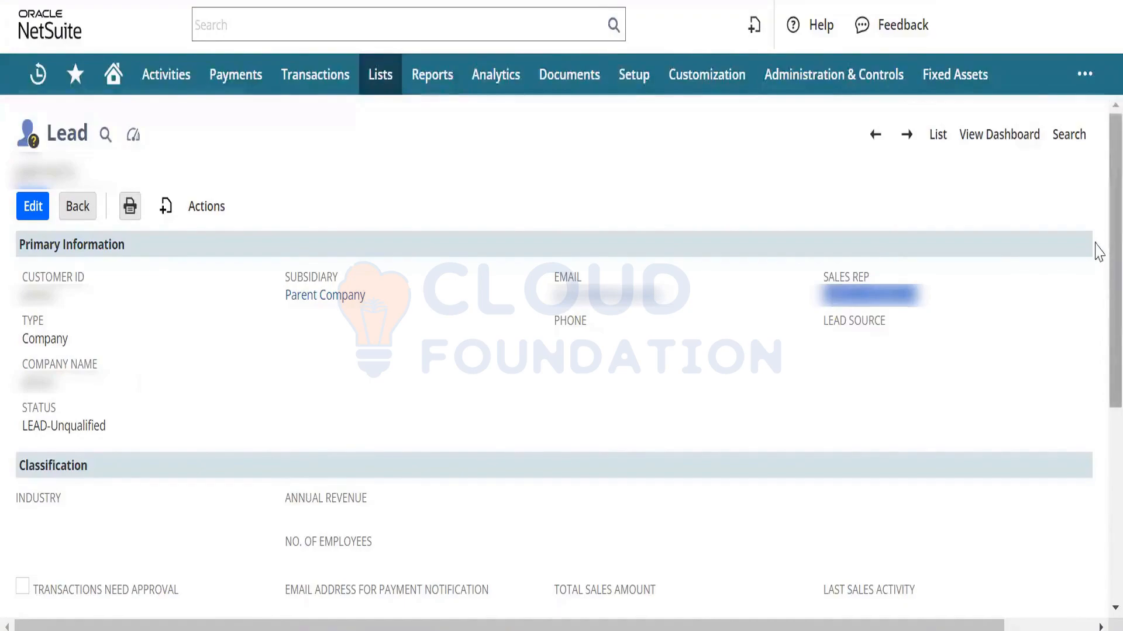
# - Open the Customer Status List from the sales setup in a separate browser tab
pyautogui.scroll(-1, 1097, 263)
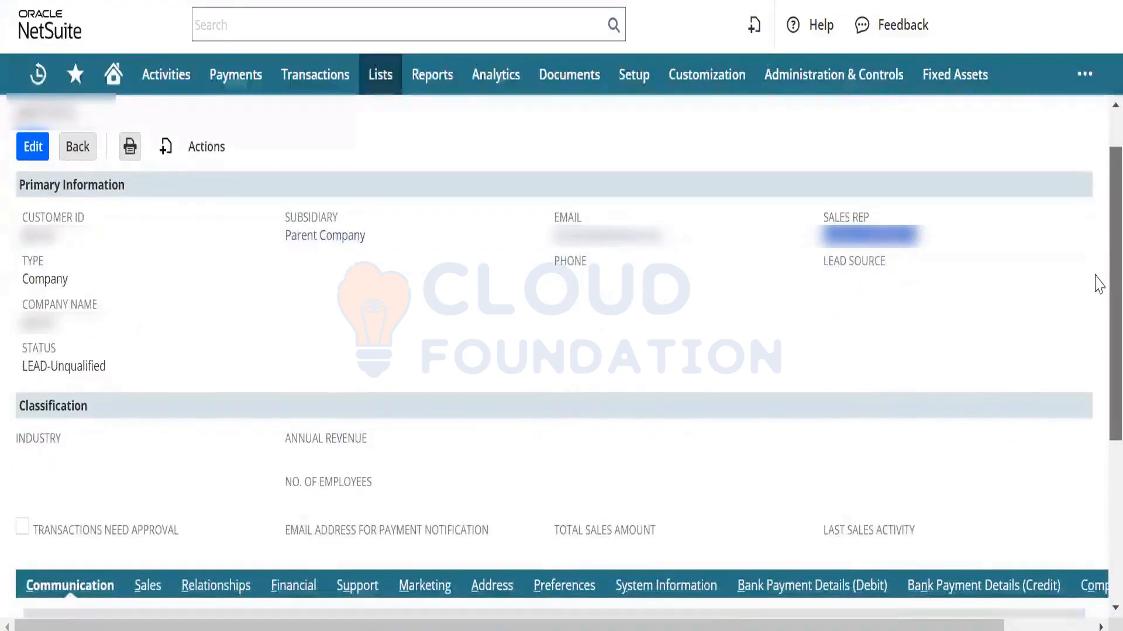
pyautogui.scroll(1, 1097, 257)
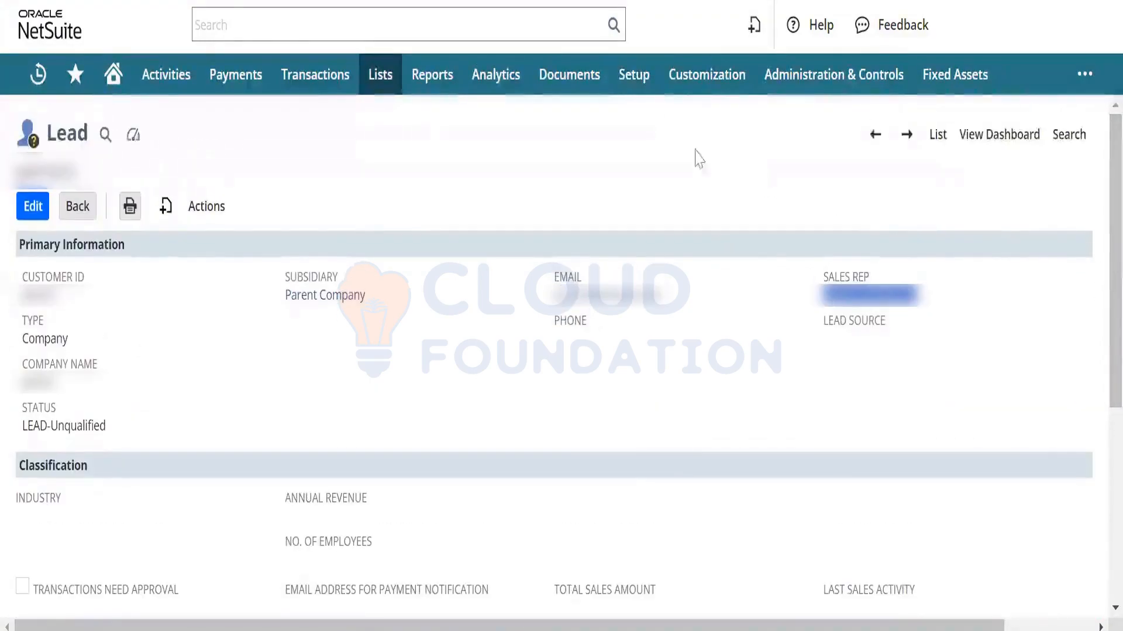
pyautogui.moveTo(642, 91)
pyautogui.moveTo(667, 279)
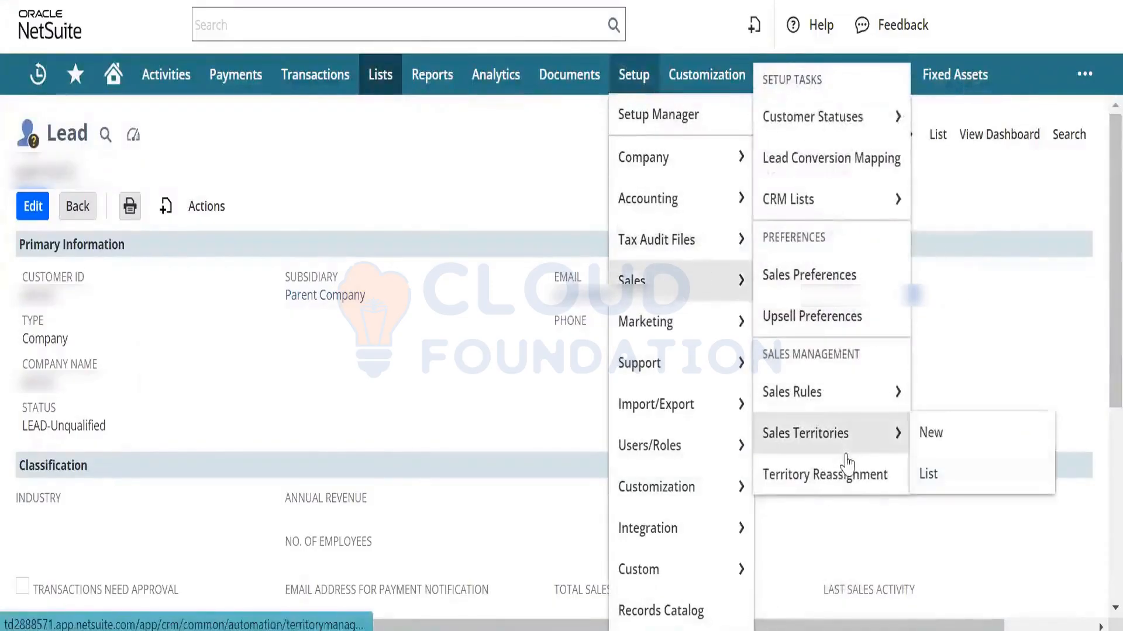
pyautogui.moveTo(846, 446)
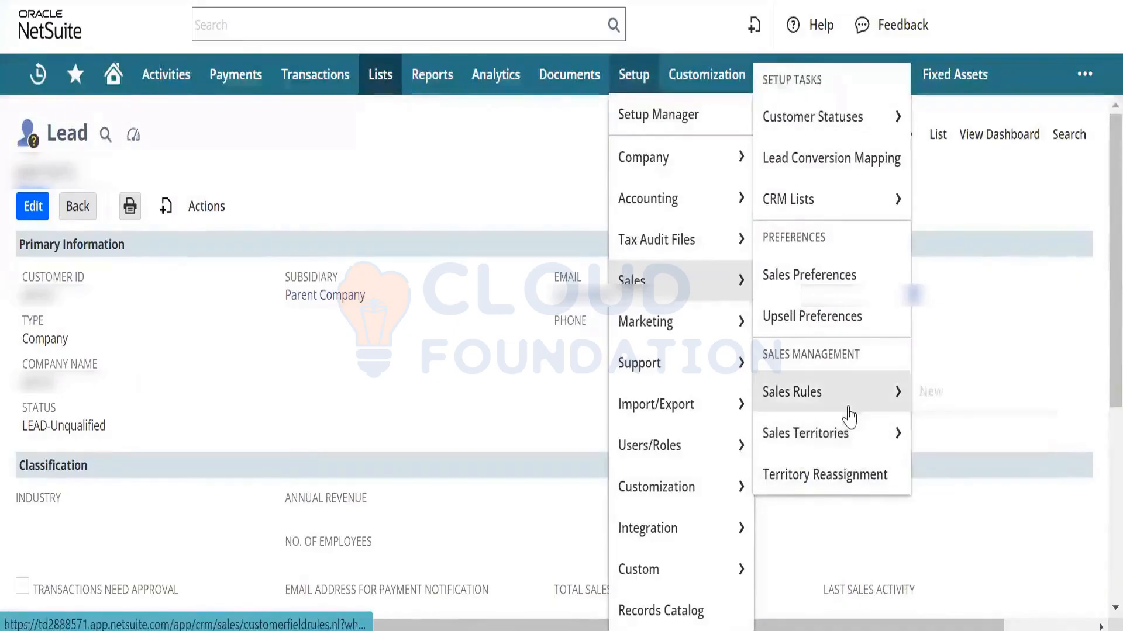
pyautogui.rightClick(851, 119)
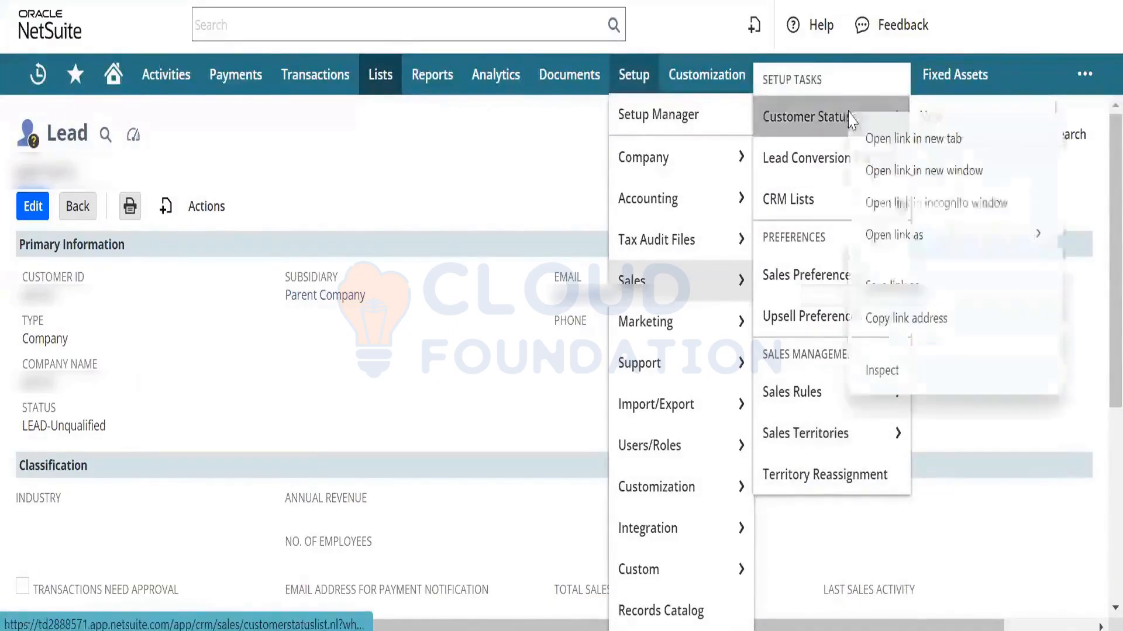
pyautogui.click(871, 137)
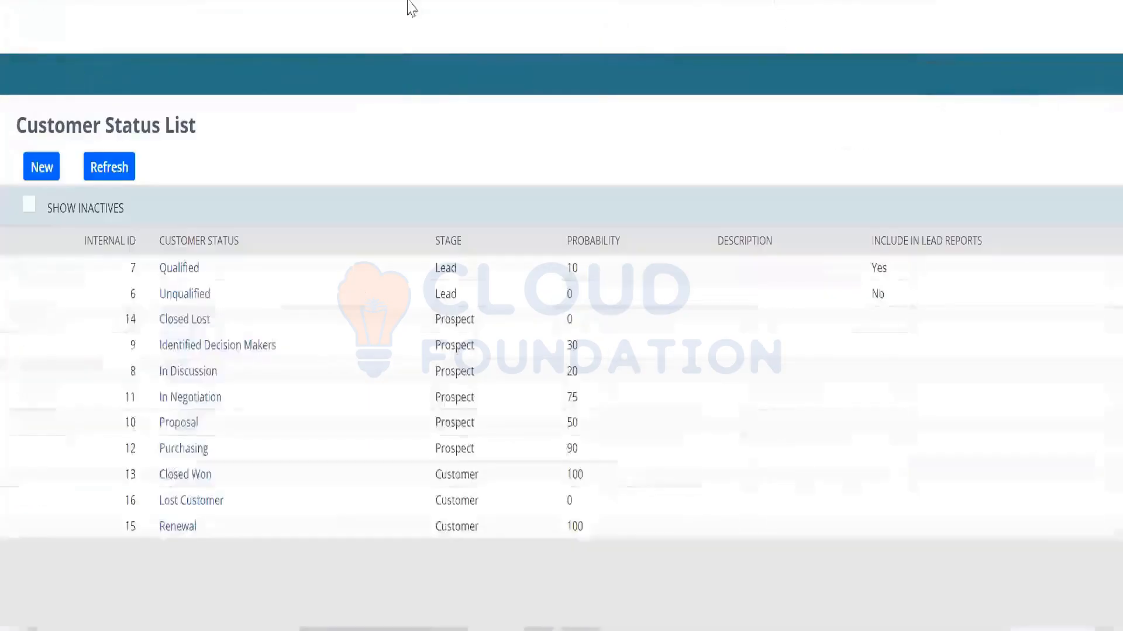
# - Examine the stages and probabilities of the lead, prospect and customer statuses, including Qualified, Unqualified and Closed Won
pyautogui.doubleClick(454, 271)
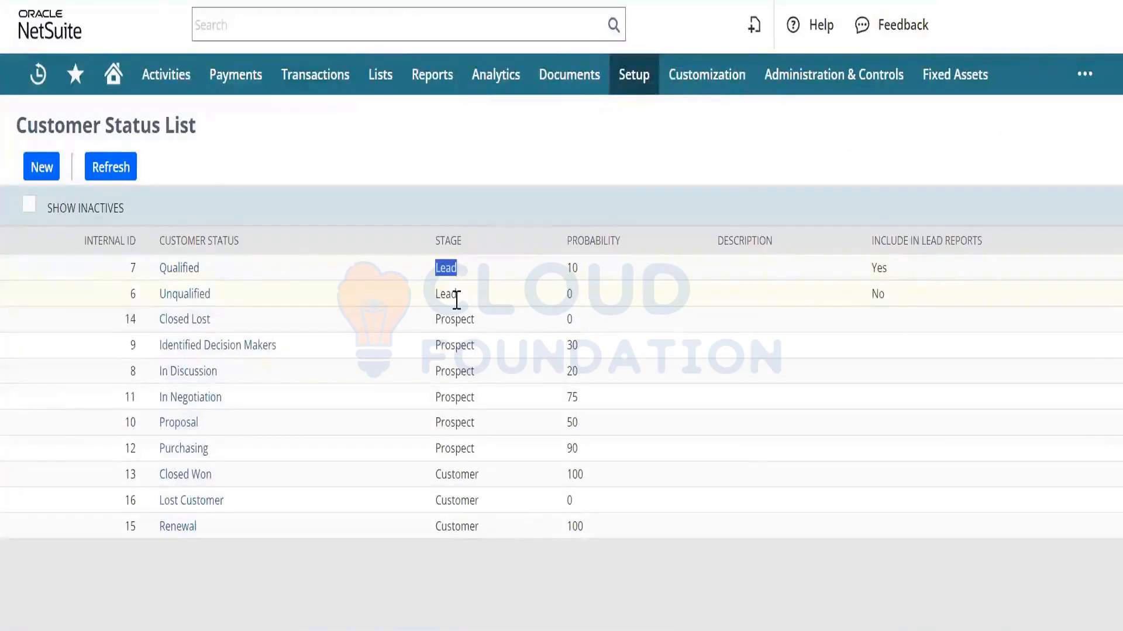
pyautogui.doubleClick(455, 294)
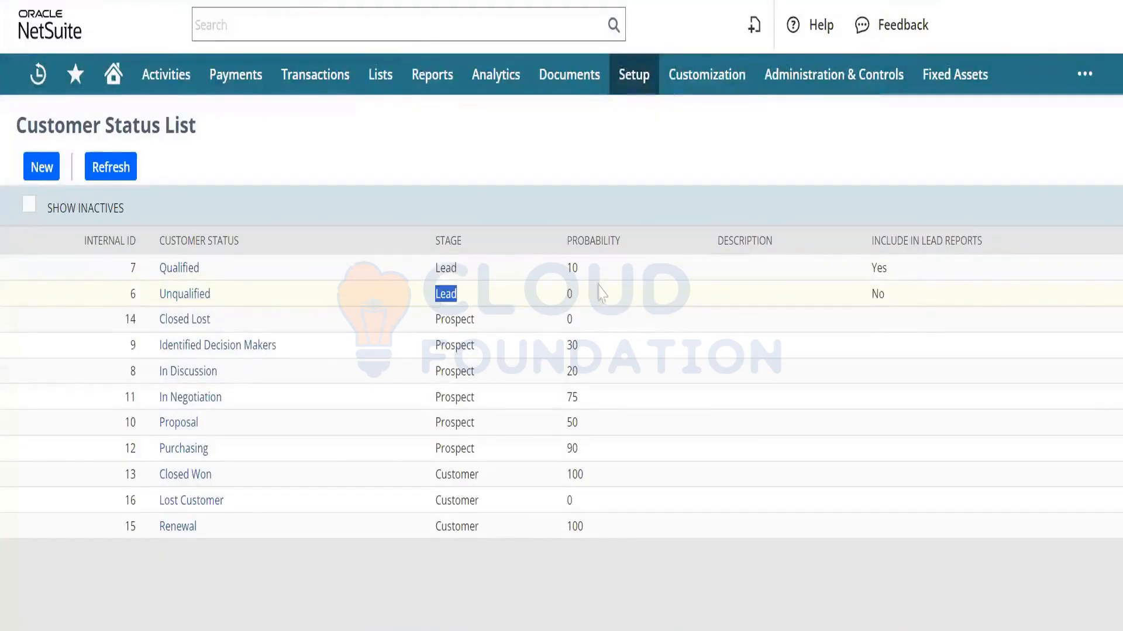
pyautogui.doubleClick(573, 269)
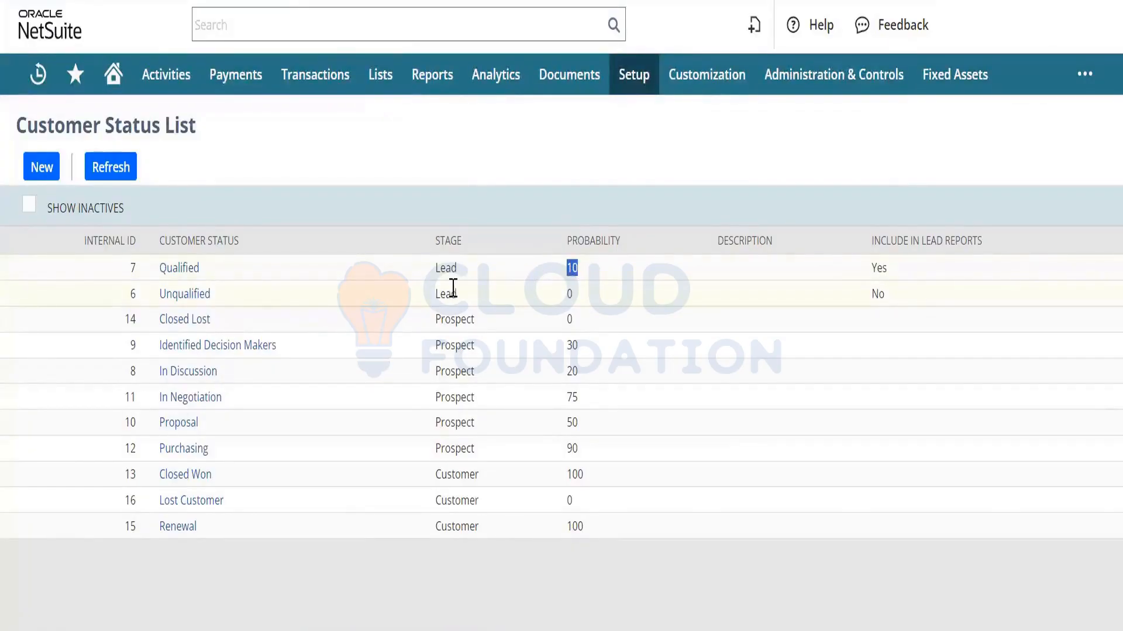
pyautogui.doubleClick(569, 294)
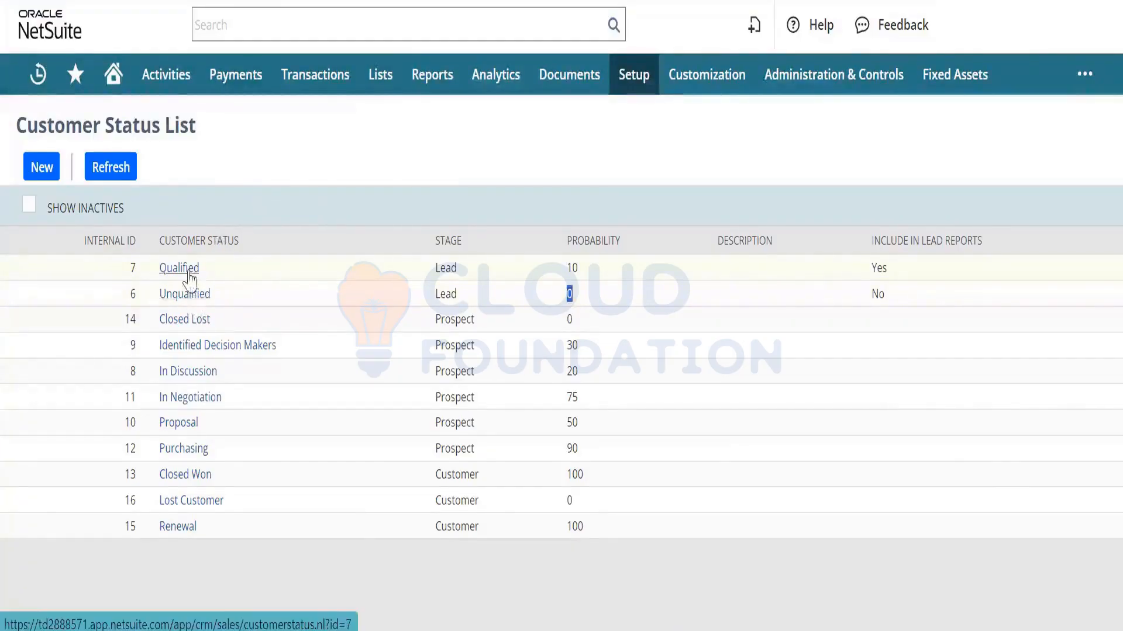
pyautogui.doubleClick(573, 269)
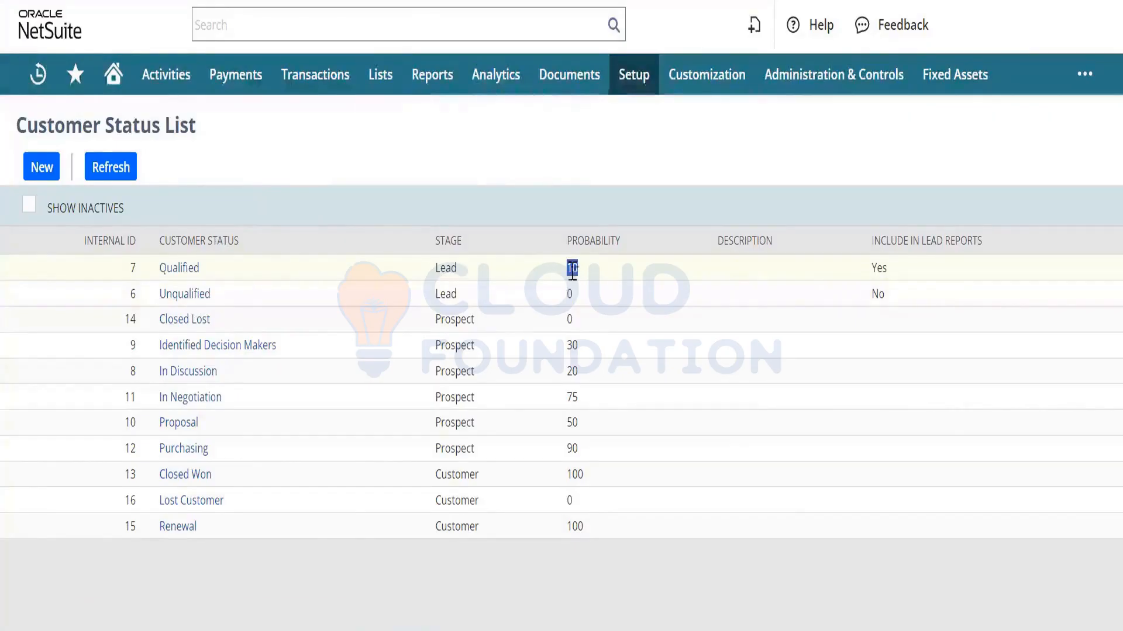
pyautogui.click(577, 355)
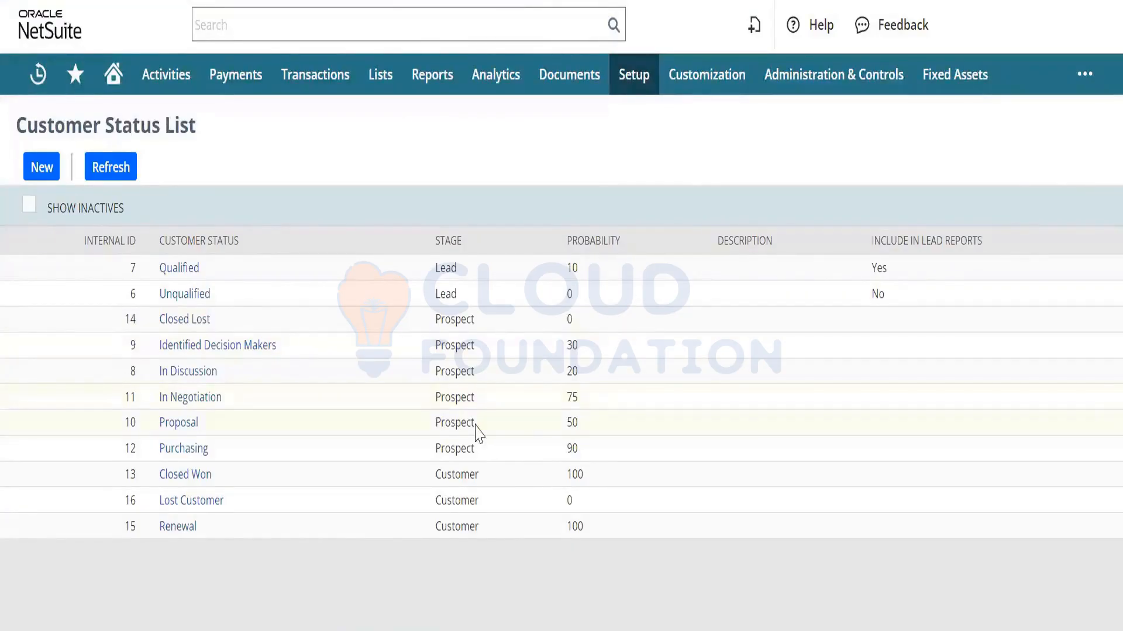
pyautogui.doubleClick(459, 475)
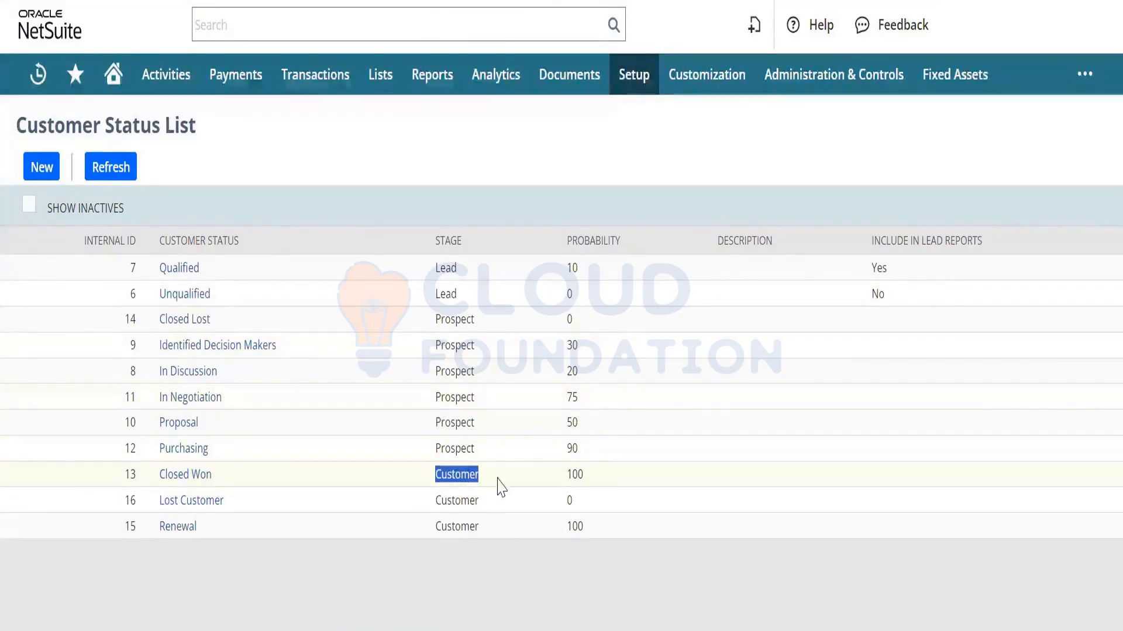
pyautogui.moveTo(586, 481); pyautogui.dragTo(156, 475)
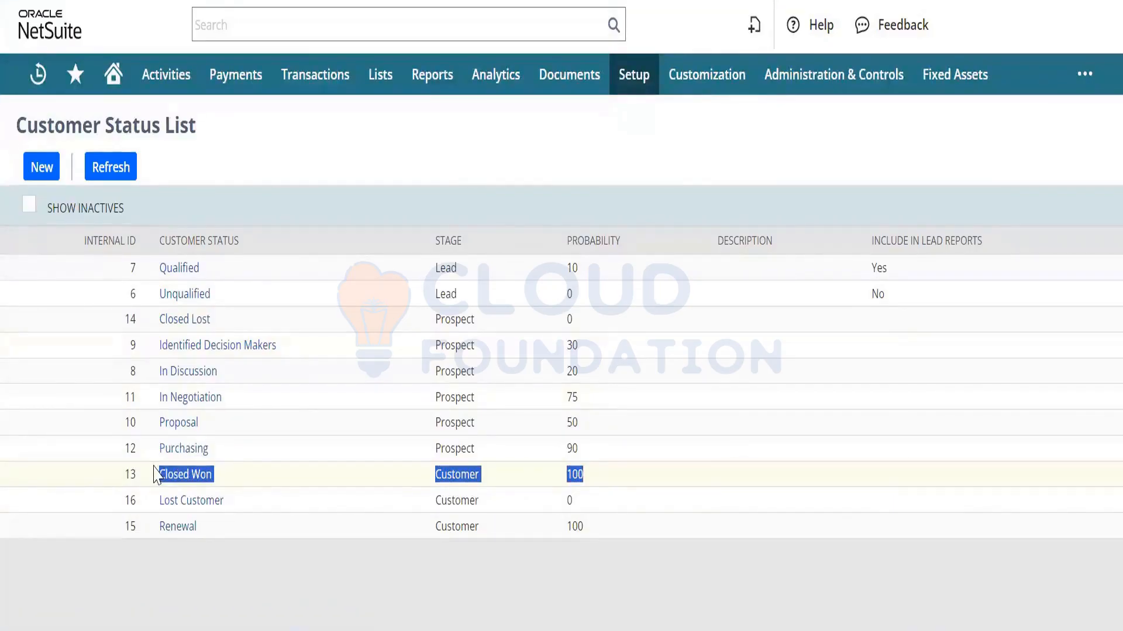